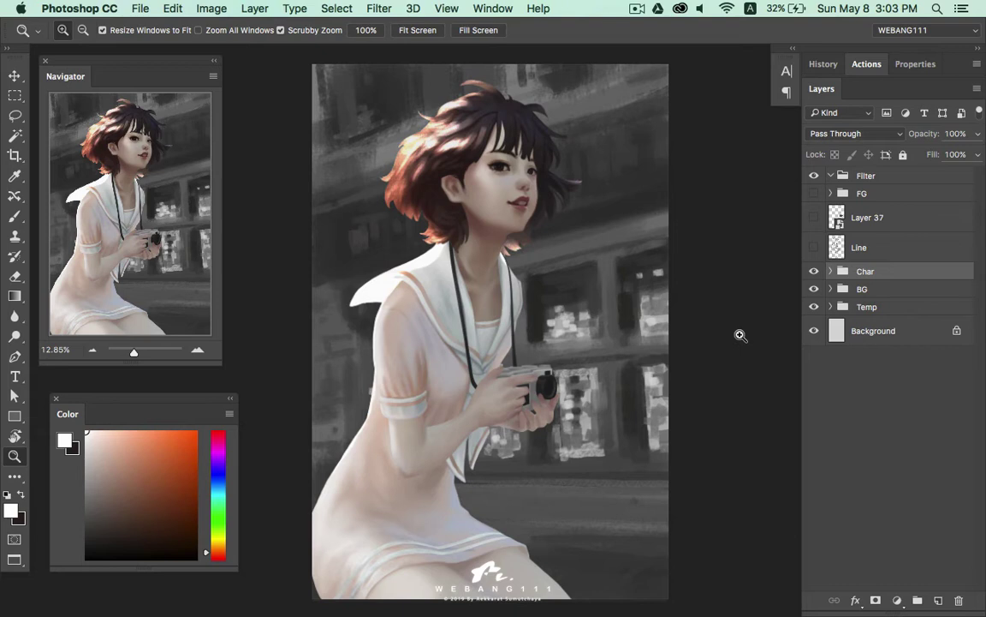
Delete Layer 49 from the BG group
click(842, 295)
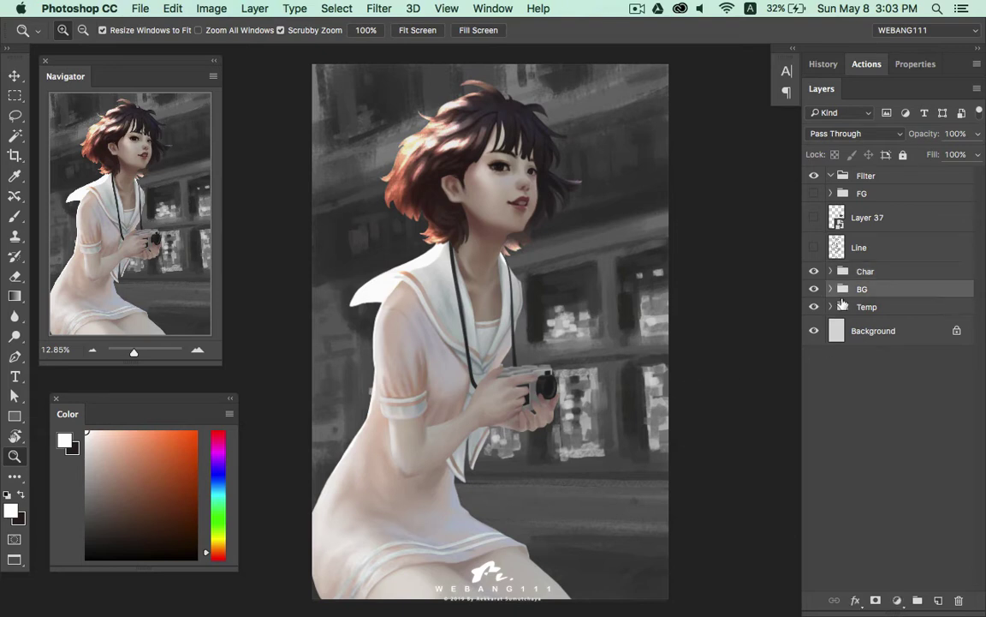
click(831, 290)
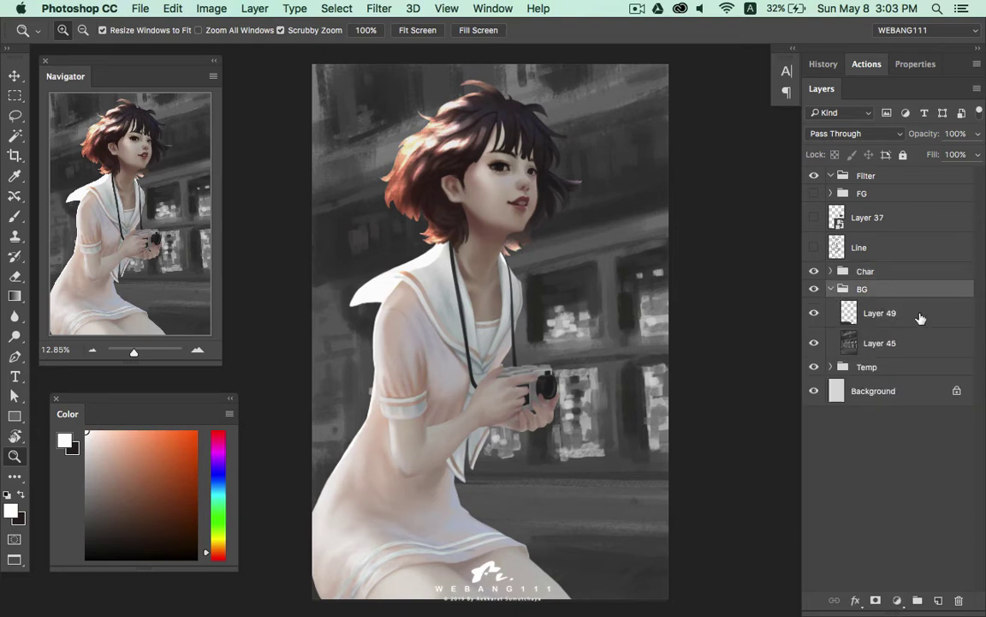
click(848, 323)
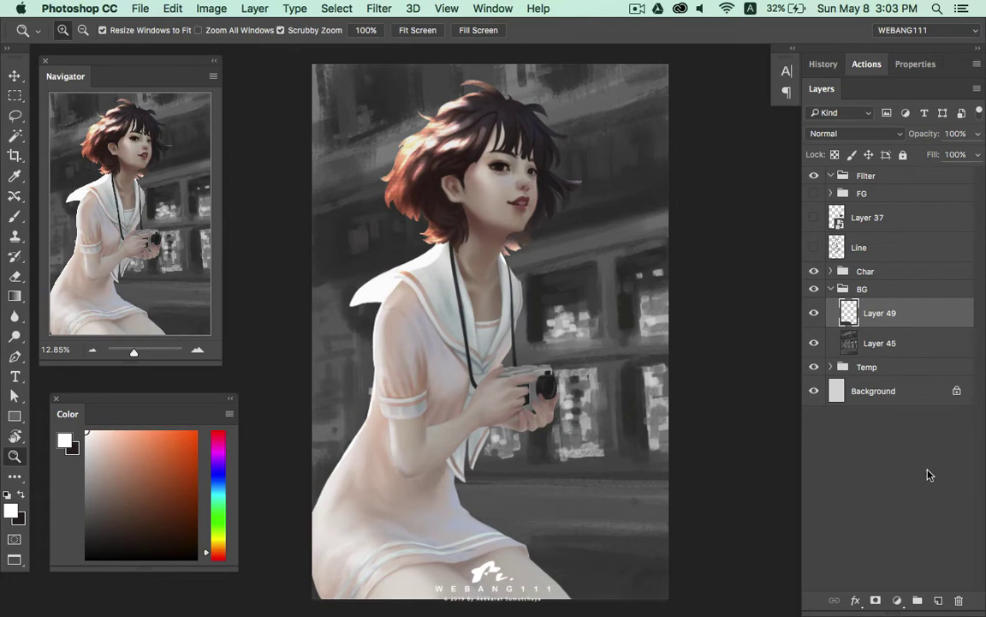
key(Delete)
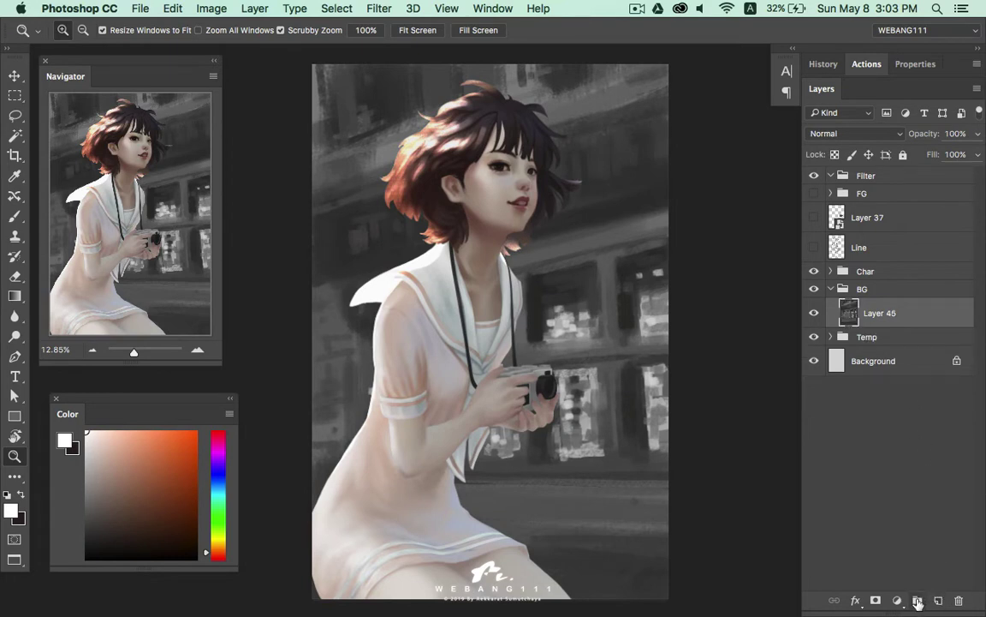
Add a group named Colors in Color blend mode with an empty layer, and pick dark brown
click(918, 601)
key(ctrl+alt+shift+n)
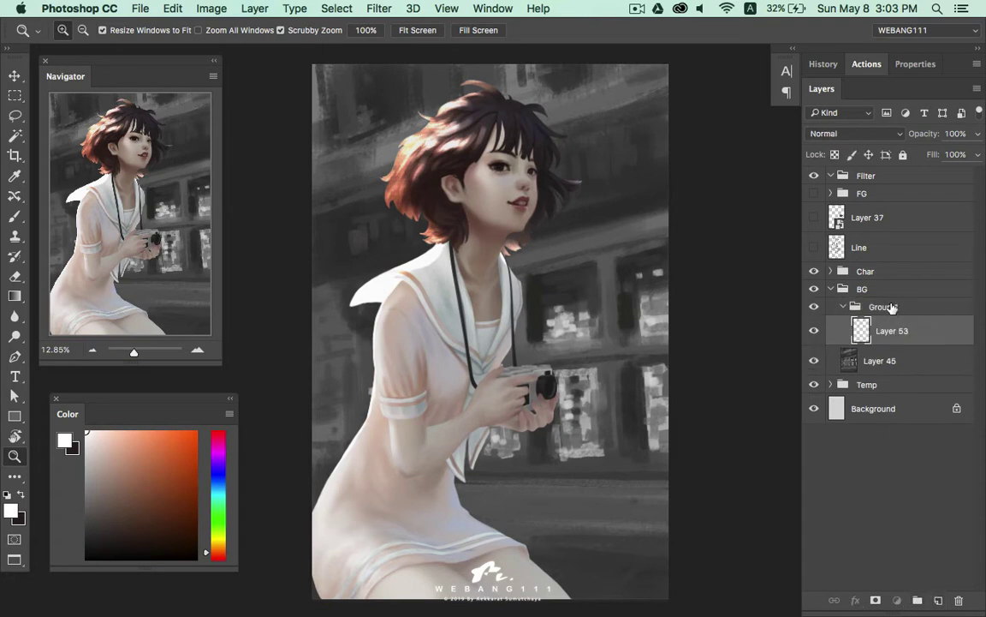
double_click(891, 306)
text(Colors)
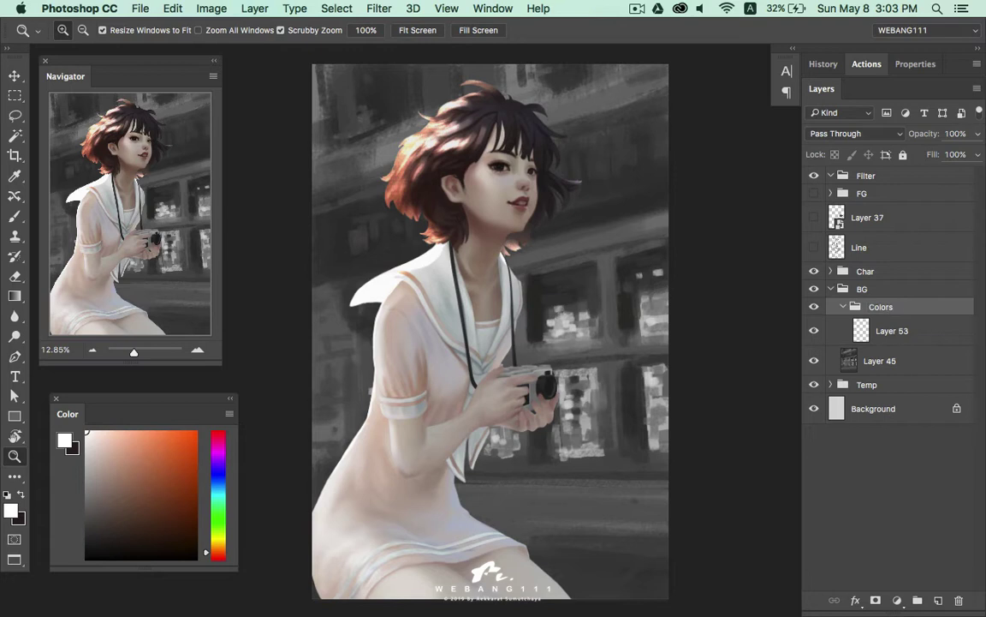
click(854, 135)
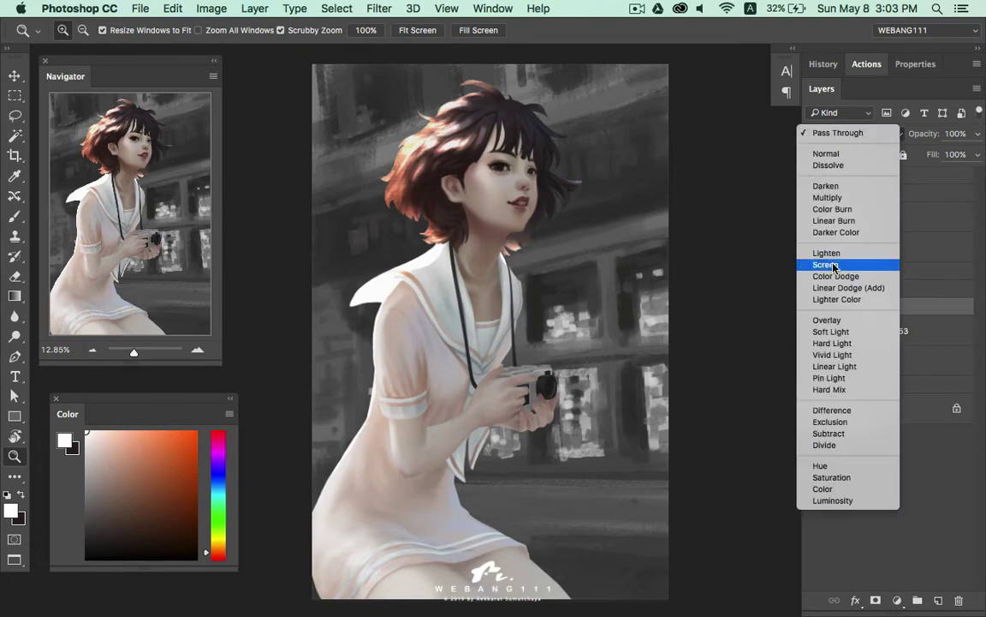
click(822, 489)
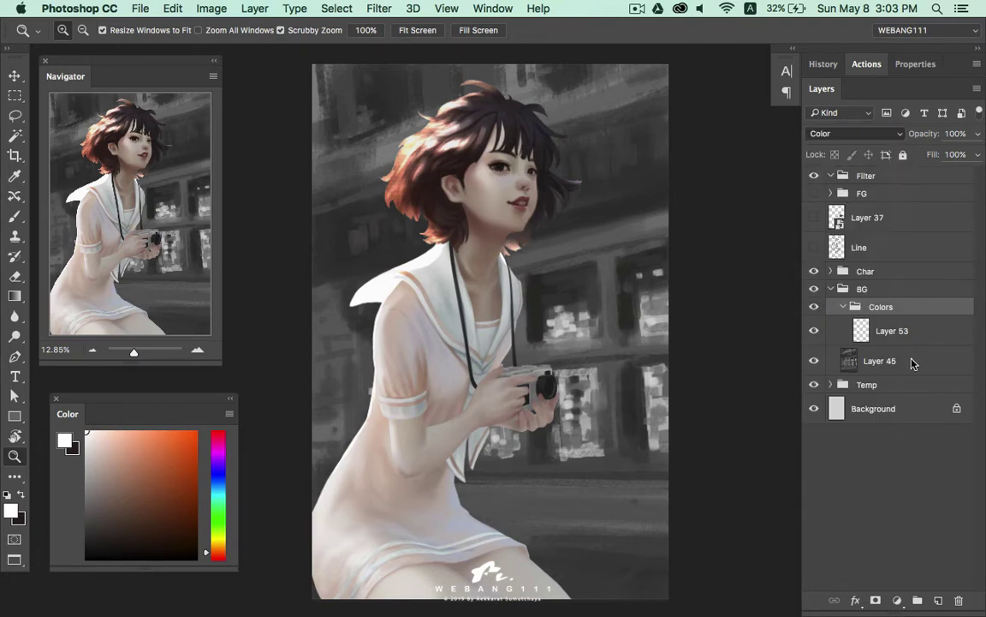
click(925, 333)
mouse_move(164, 497)
mouse_down()
mouse_move(150, 521)
mouse_move(145, 486)
mouse_up()
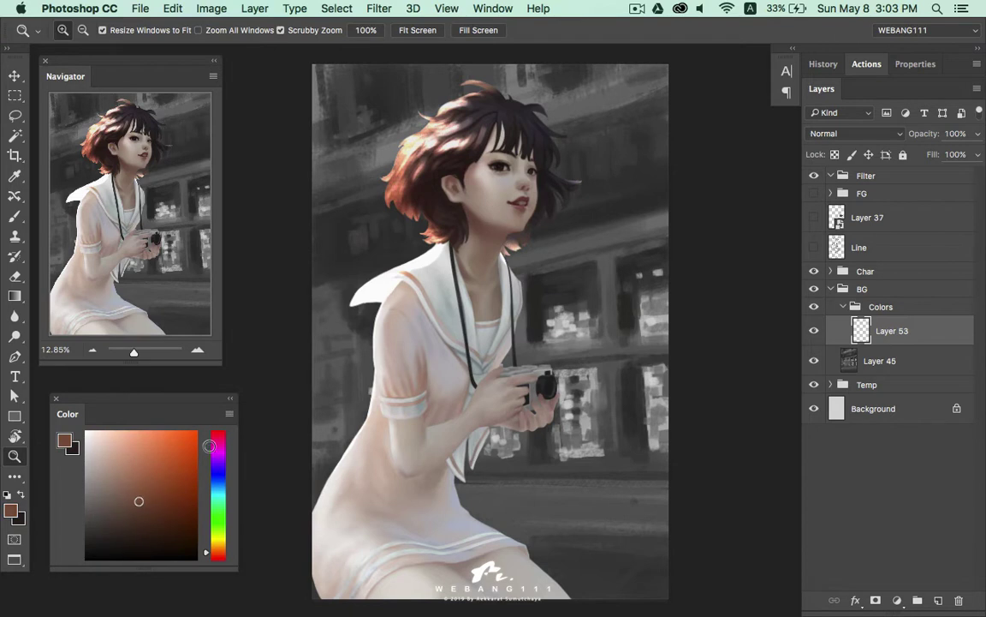
With a 600 px brush, paint brown along the building top and left of the collar
key(b)
right_click(522, 364)
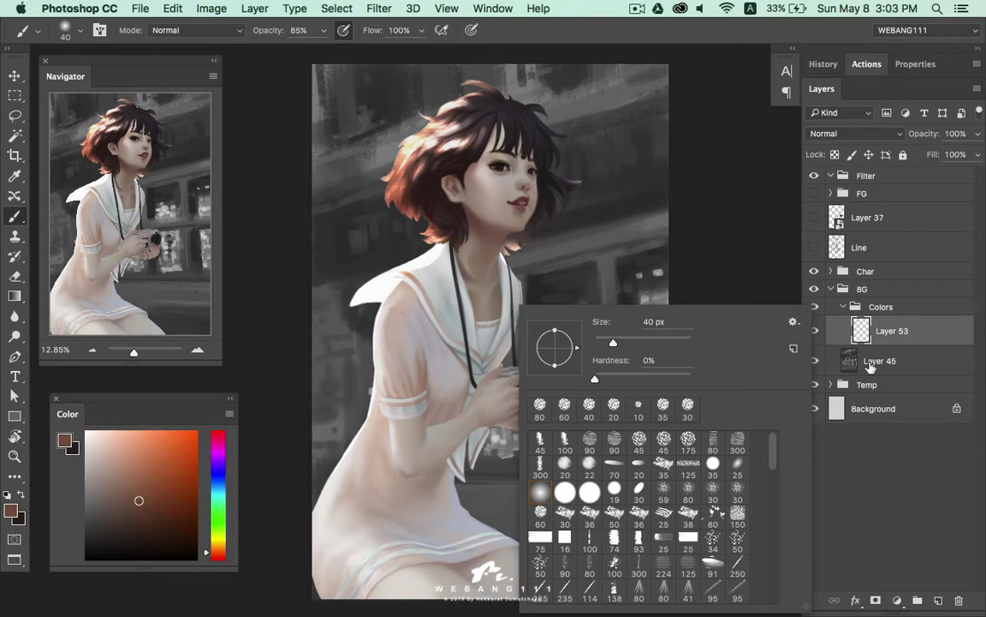
click(813, 340)
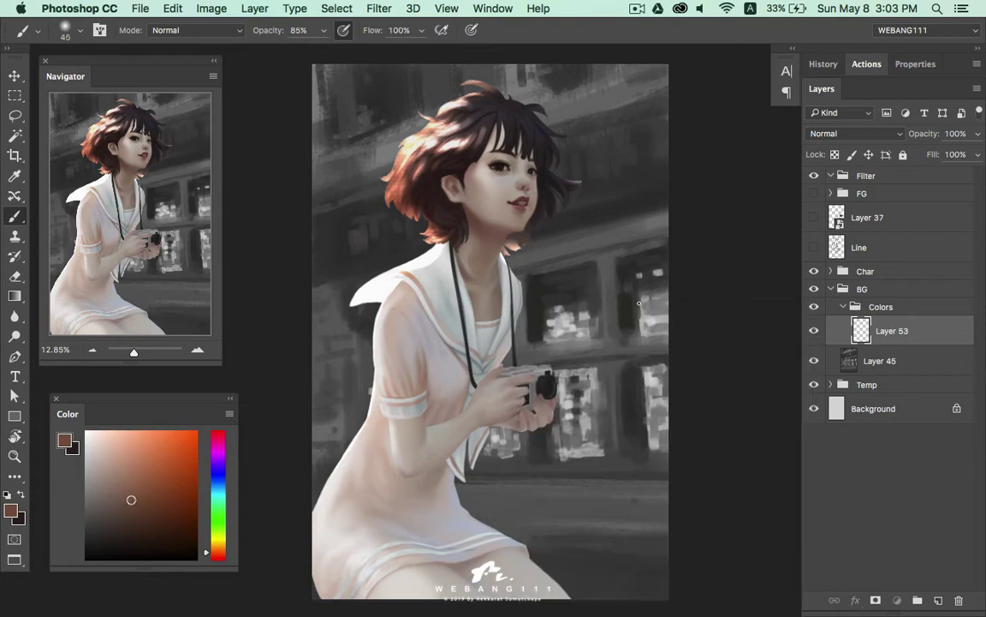
key(bracketright)
key(bracketright)
key(bracketright)
drag(676, 223, 514, 240)
click(134, 520)
drag(314, 280, 339, 279)
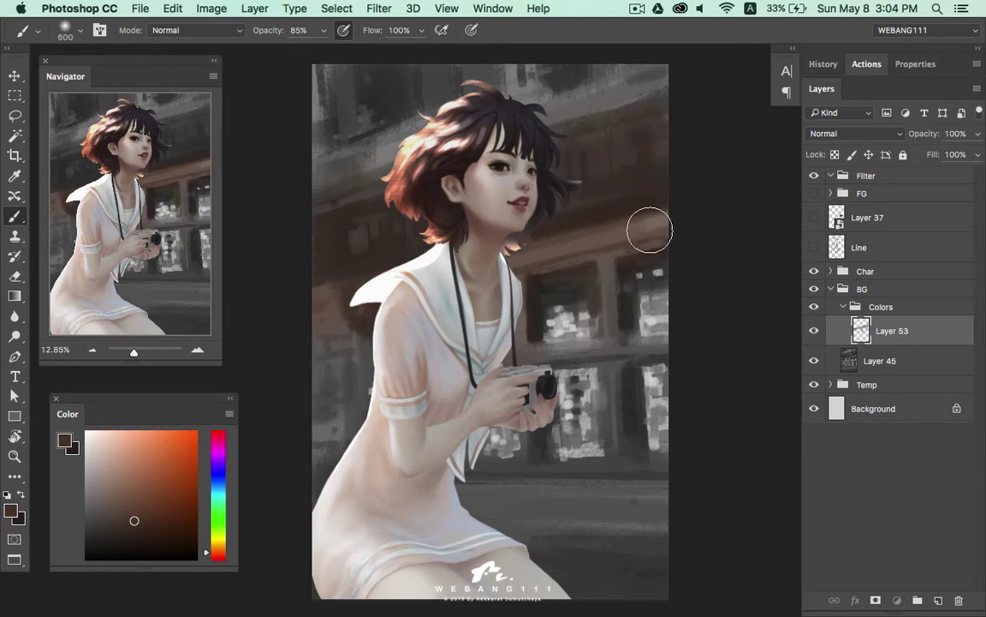
Mix orange, tan and greyer brown shades, and settle on a 500 px brush
click(202, 542)
click(127, 485)
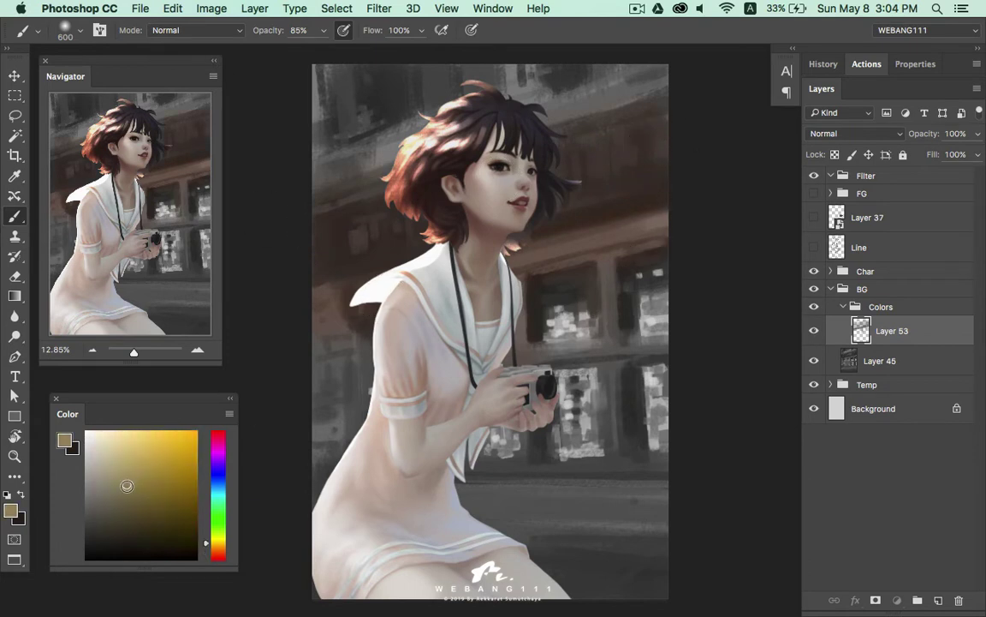
click(208, 549)
click(123, 484)
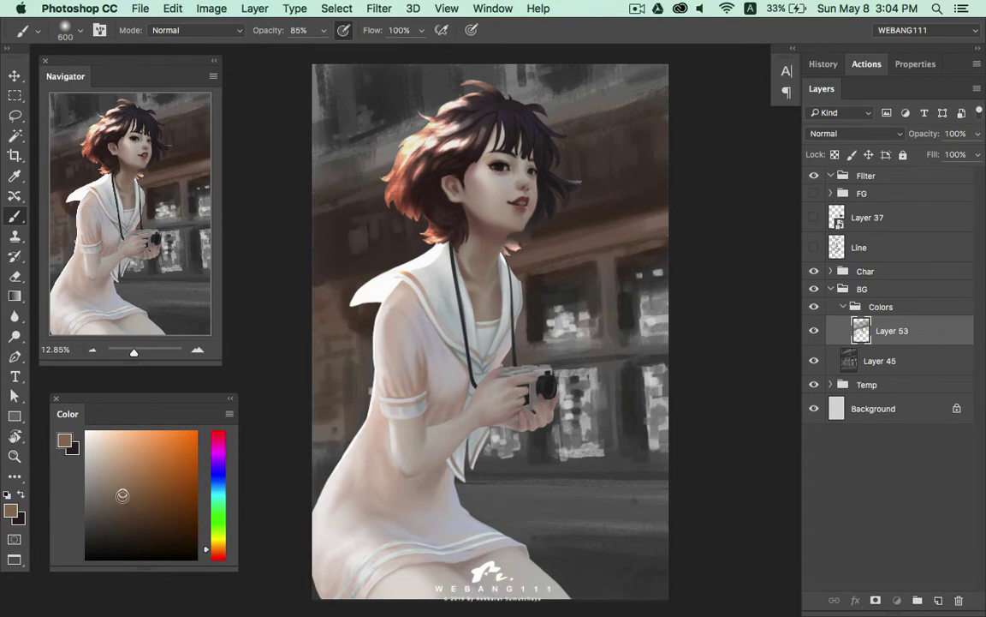
click(108, 493)
scroll(334, 274, up, 3)
drag(109, 496, 109, 505)
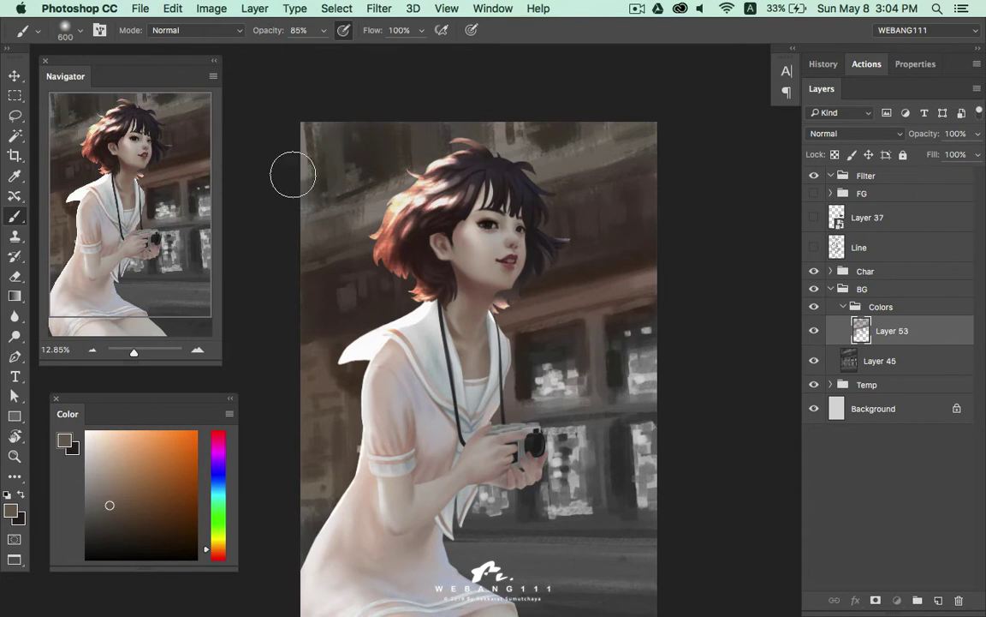
click(123, 533)
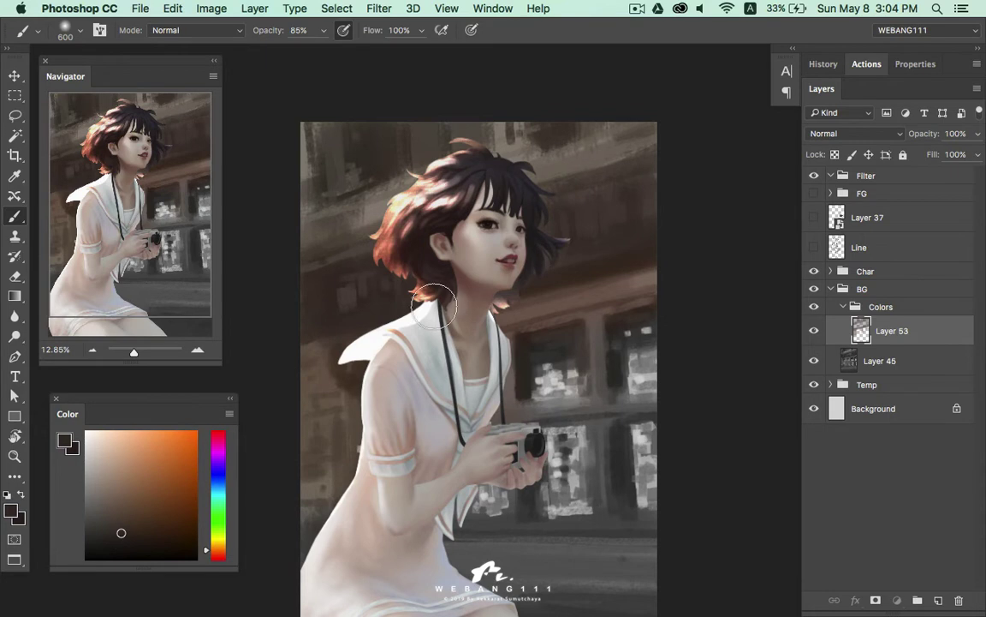
key(bracketleft)
drag(542, 214, 525, 162)
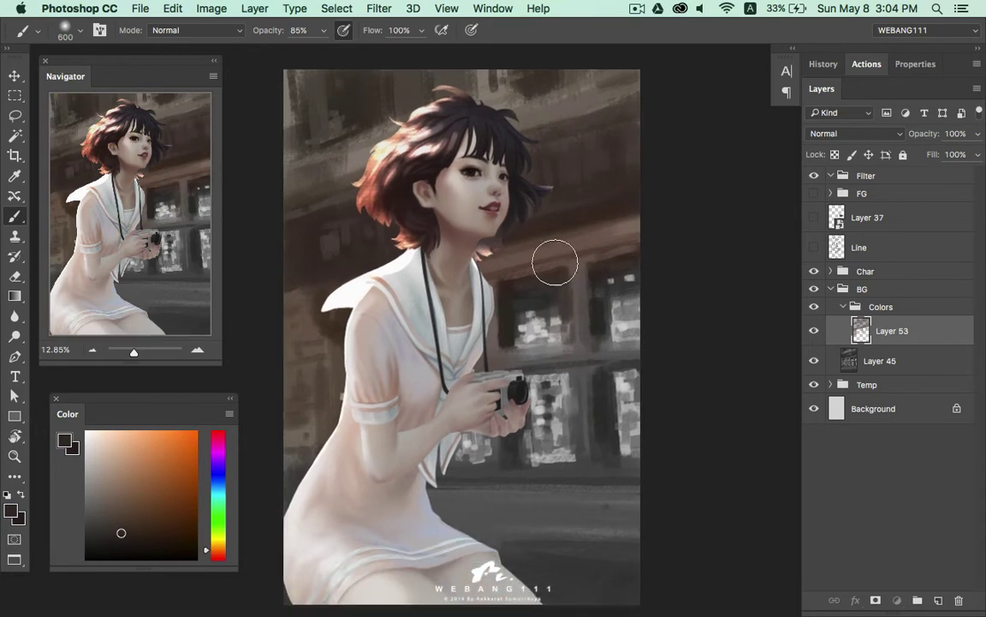
key(bracketleft)
key(bracketleft)
key(bracketright)
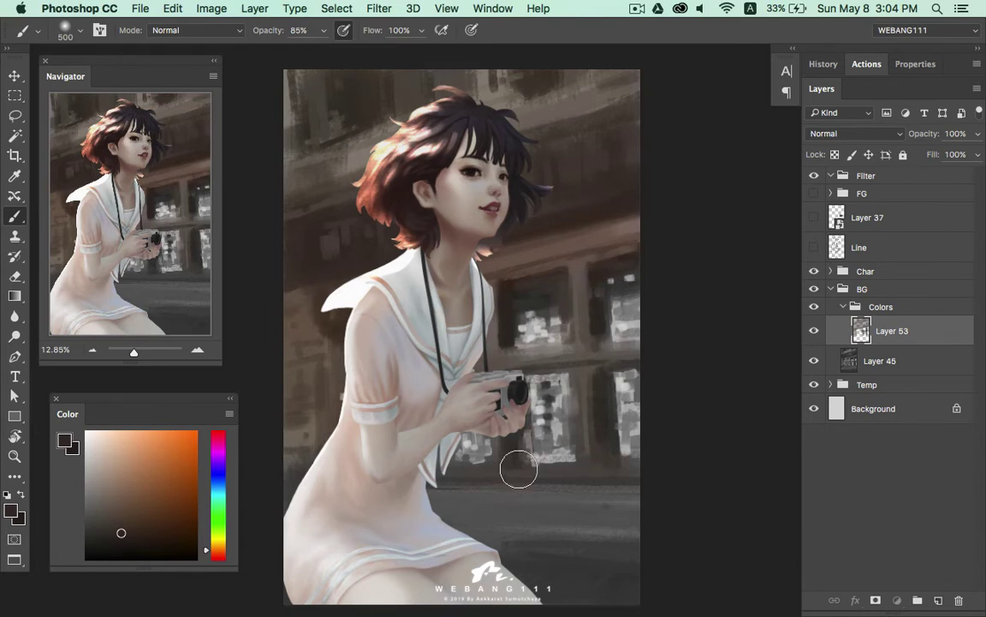
drag(535, 439, 530, 360)
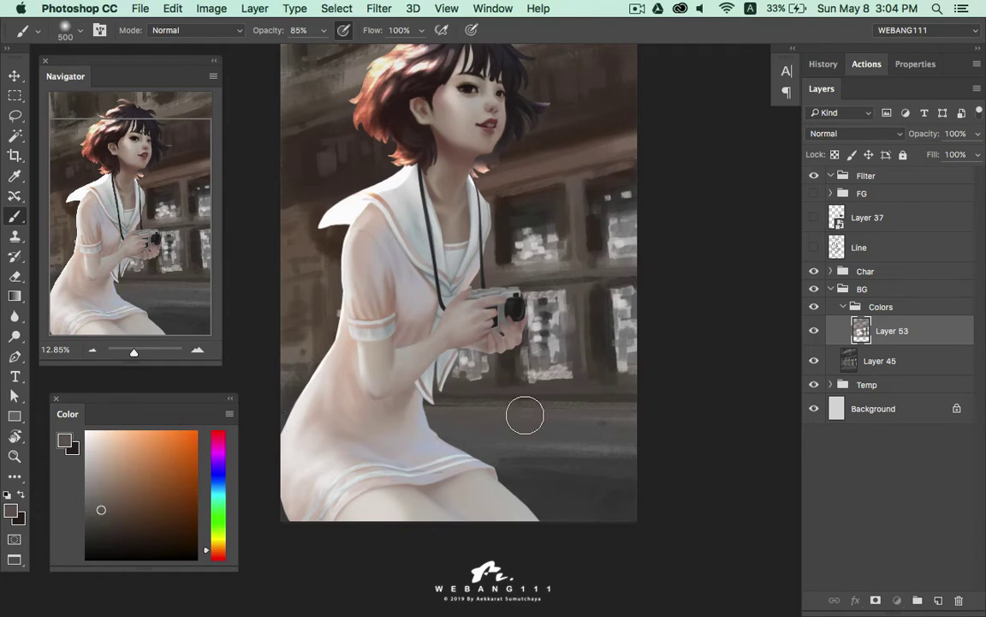
Paint a soft cyan-blue tint over the ground, then enlarge the brush to 700 px and pick blue-violet
click(203, 487)
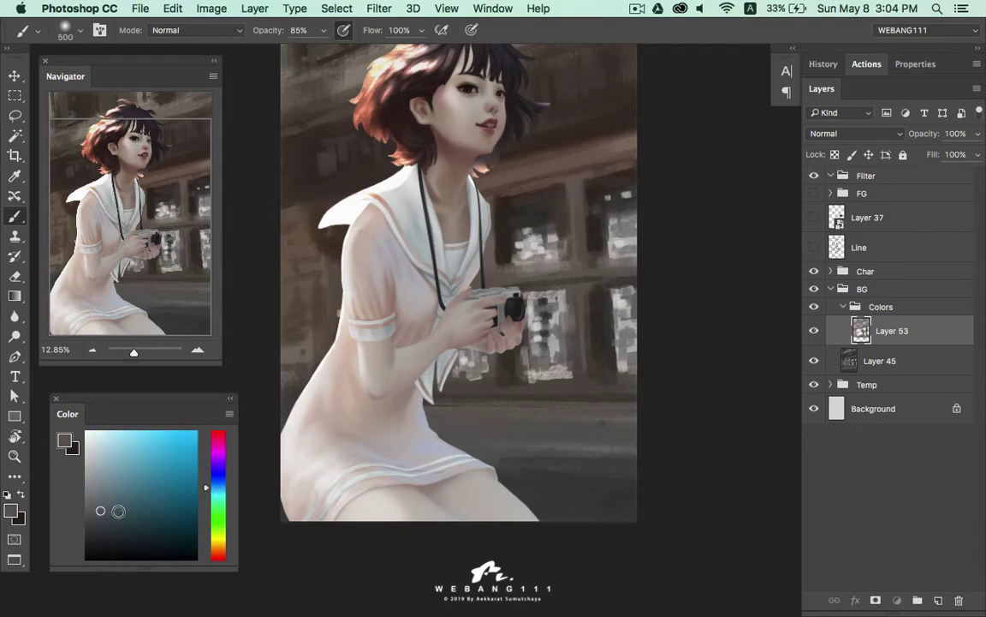
drag(462, 462, 569, 469)
click(102, 518)
key(bracketright)
key(bracketright)
key(bracketright)
key(bracketright)
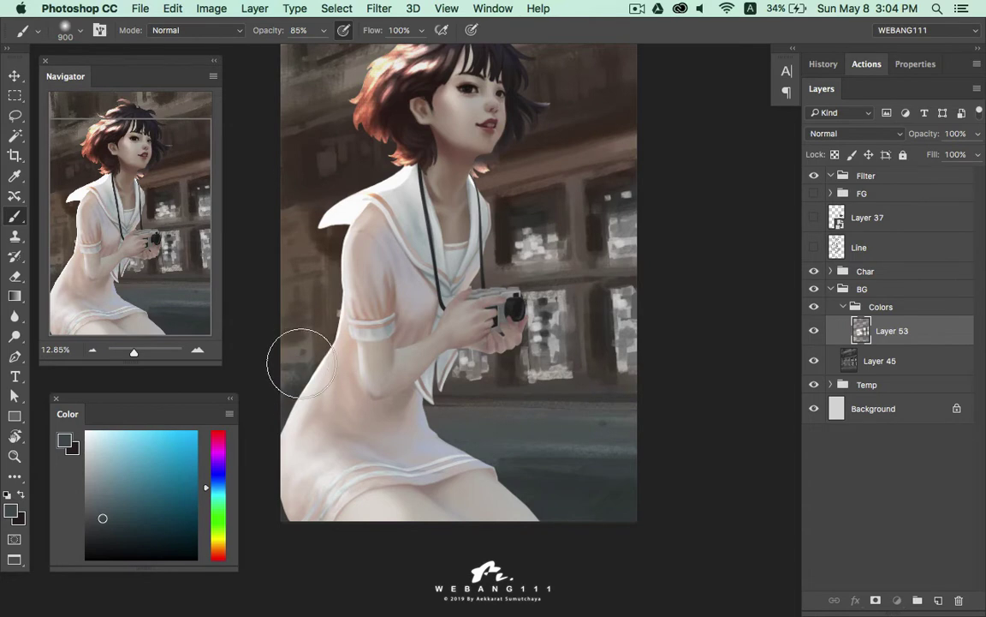
click(99, 503)
click(206, 469)
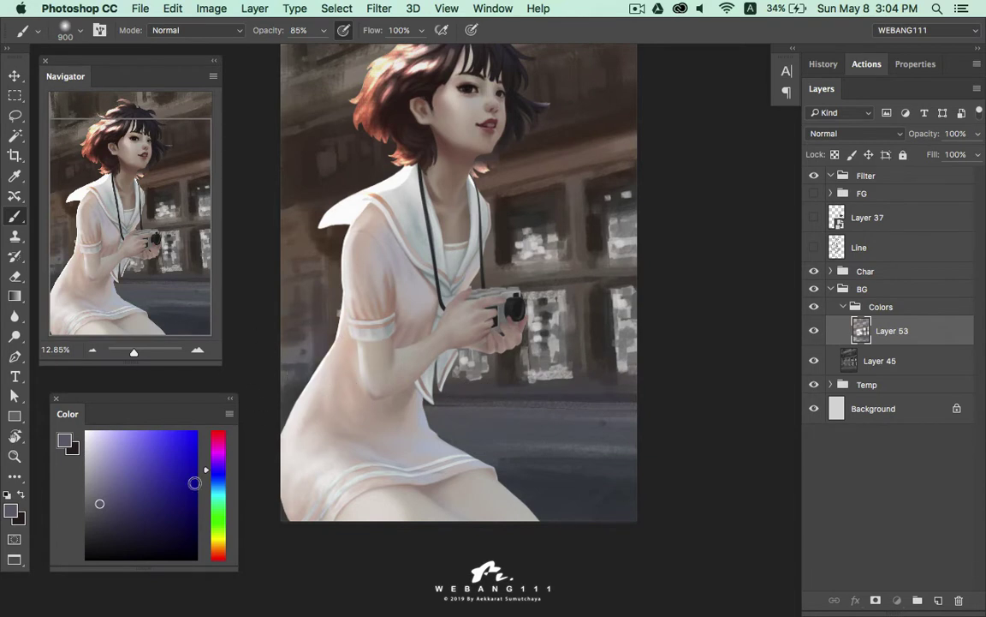
Pick dusty pink, orange and grey-blue tones, with the brush at 800 px
click(219, 555)
click(110, 474)
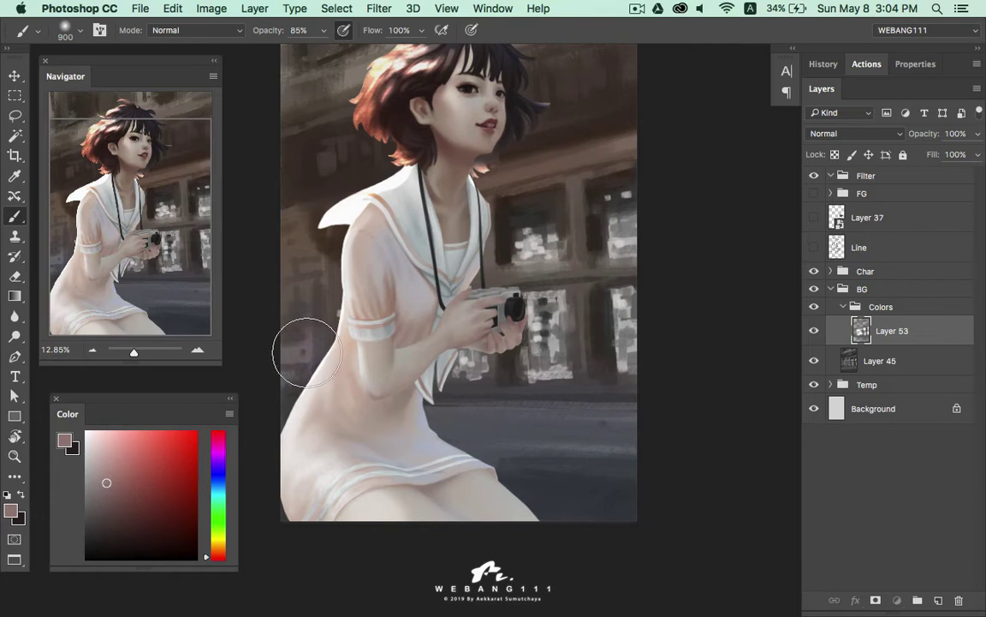
drag(206, 560, 206, 549)
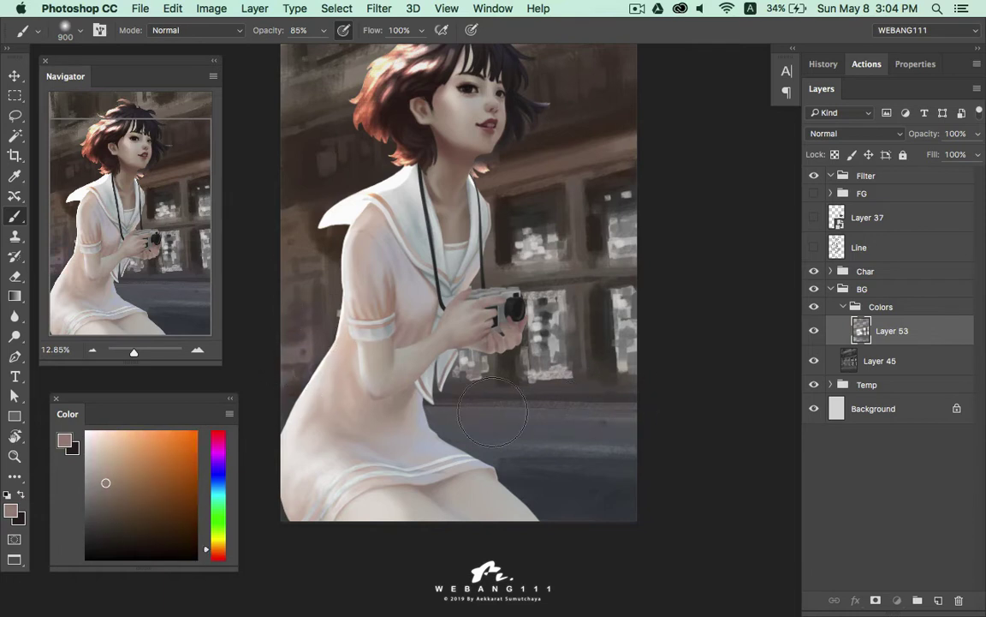
drag(416, 180, 426, 347)
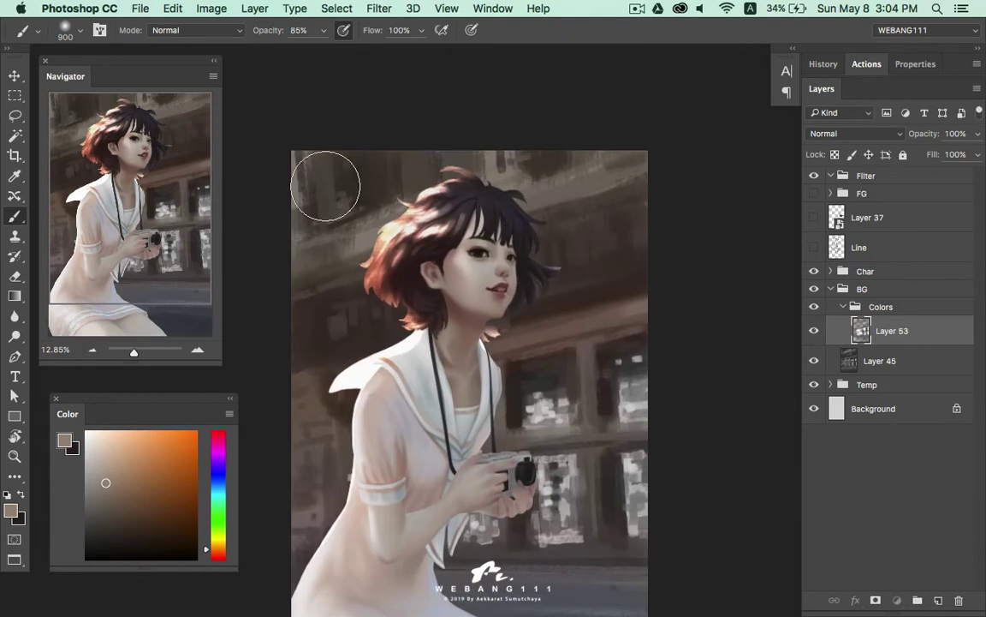
drag(209, 510, 209, 486)
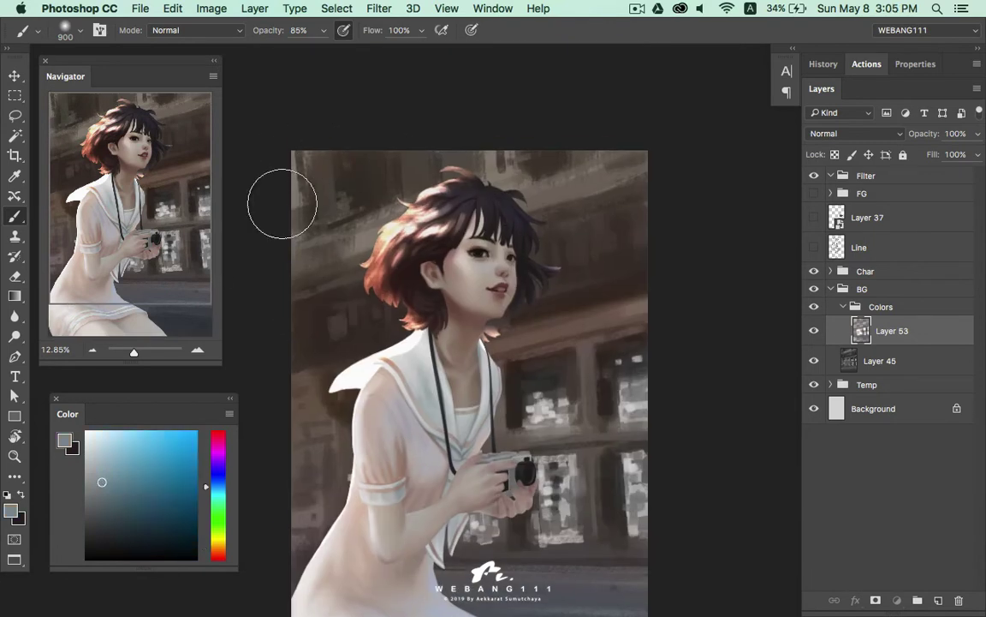
key(bracketright)
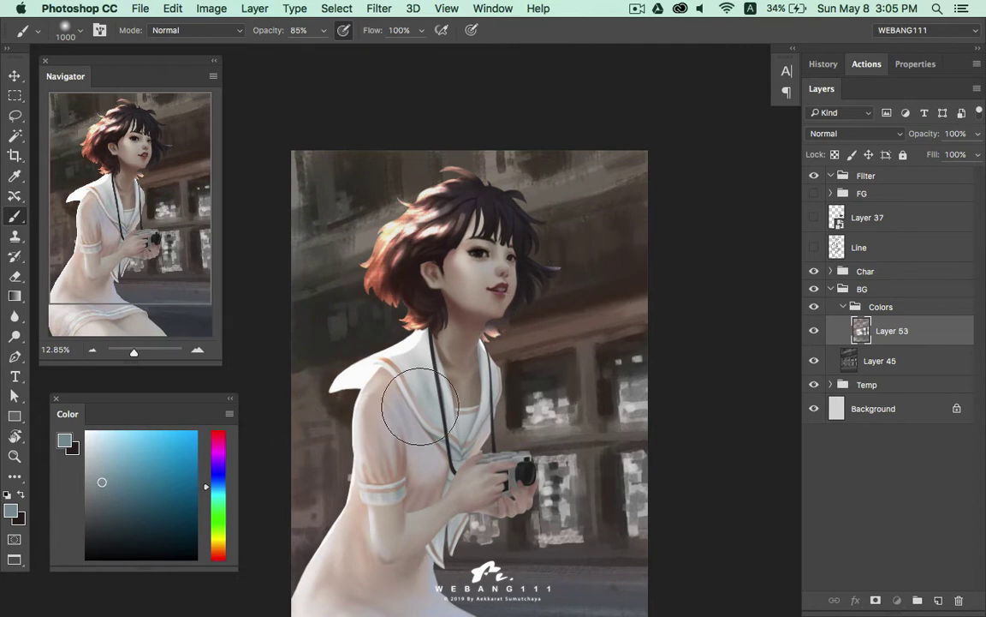
click(110, 494)
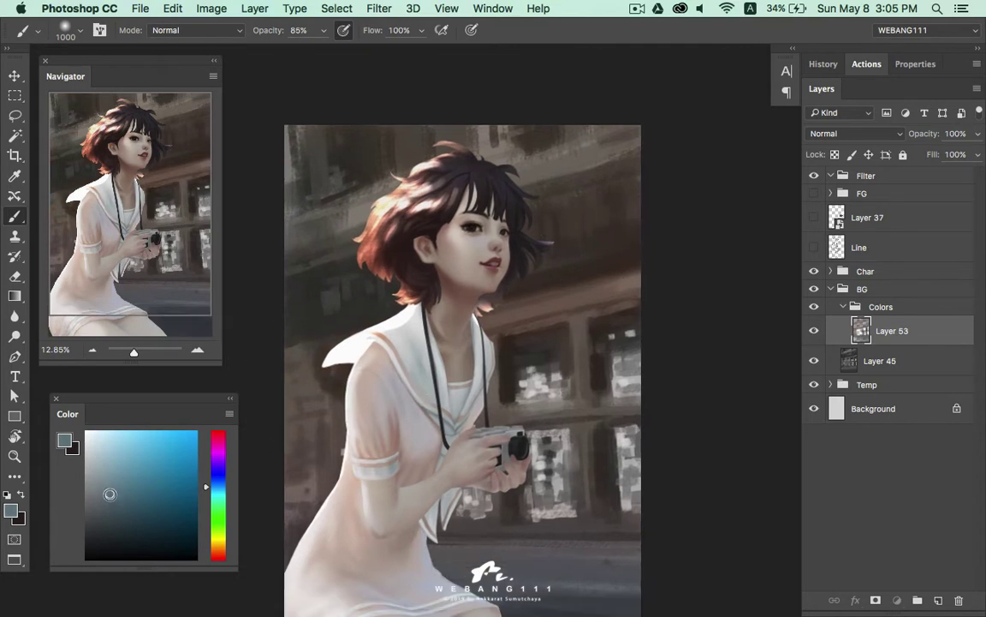
key(bracketleft)
key(bracketleft)
On a new layer, use a 500 px hard round brush to paint dark blue over the windows
click(939, 602)
right_click(565, 382)
click(602, 497)
key(Escape)
key(bracketleft)
key(bracketleft)
key(bracketleft)
drag(629, 359, 628, 343)
drag(548, 351, 533, 358)
click(627, 348)
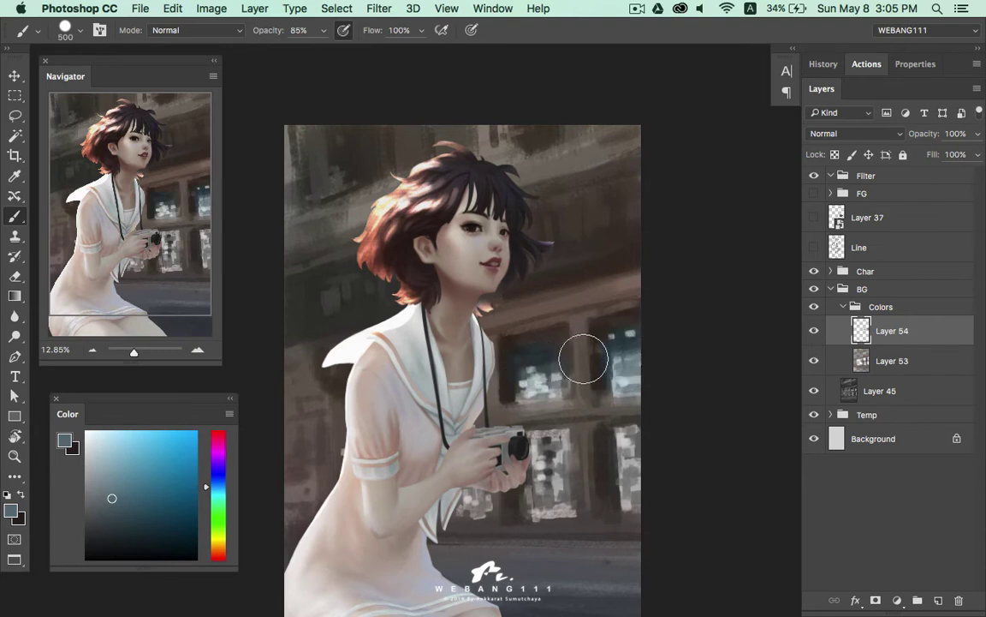
Paint golden-brown, golden yellow and orange glow into the windows beside the girl
click(218, 538)
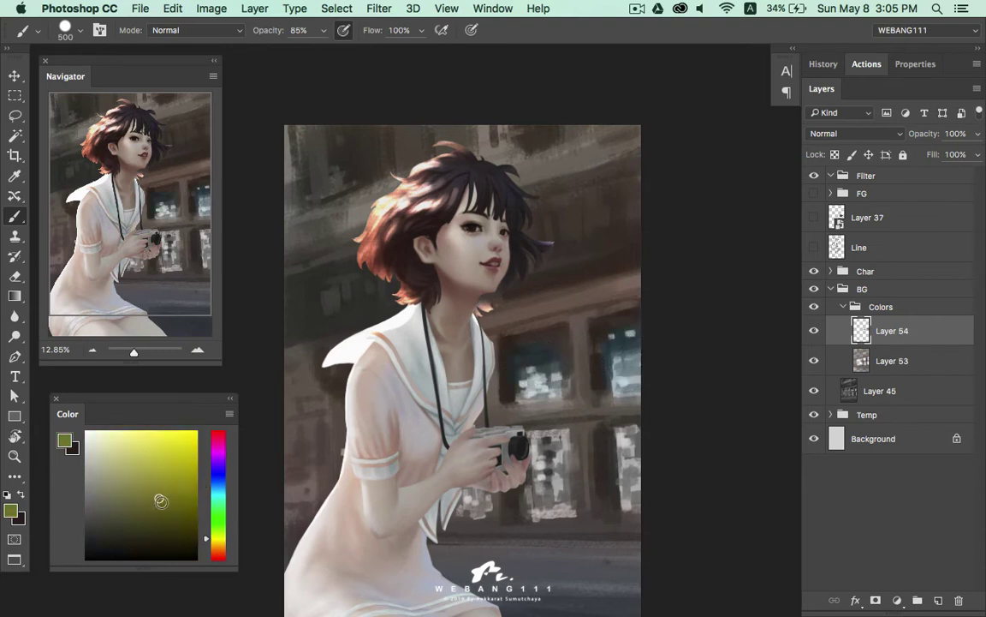
click(219, 546)
click(180, 496)
drag(622, 449, 627, 488)
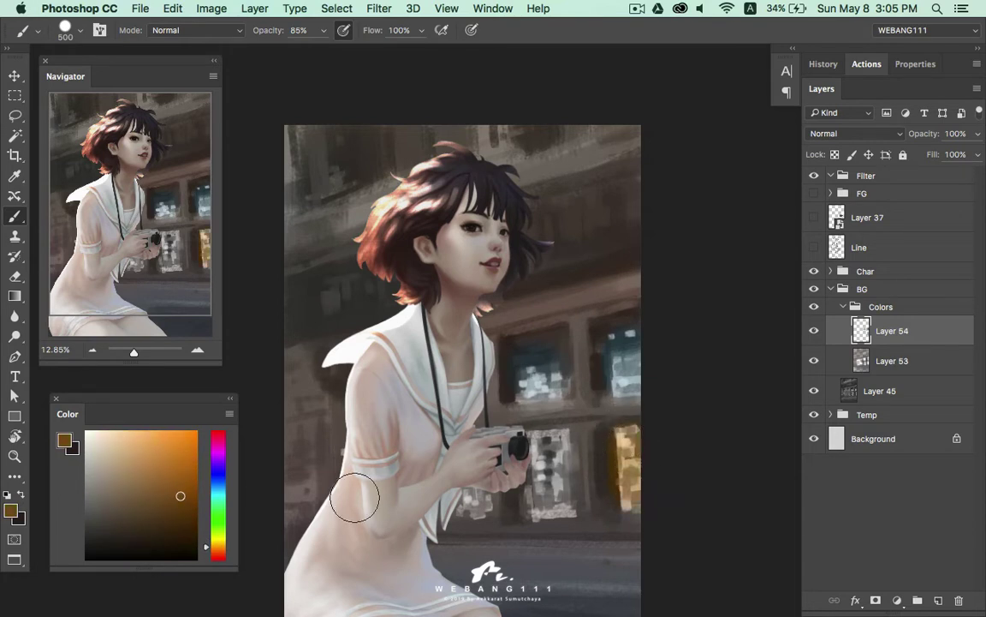
click(219, 544)
click(195, 486)
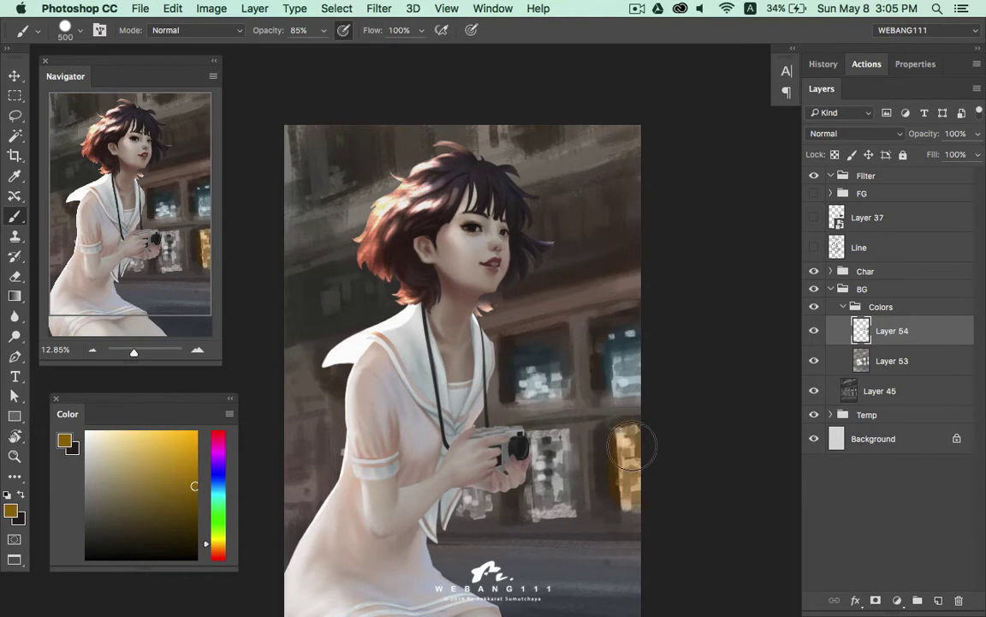
drag(552, 450, 550, 506)
click(207, 553)
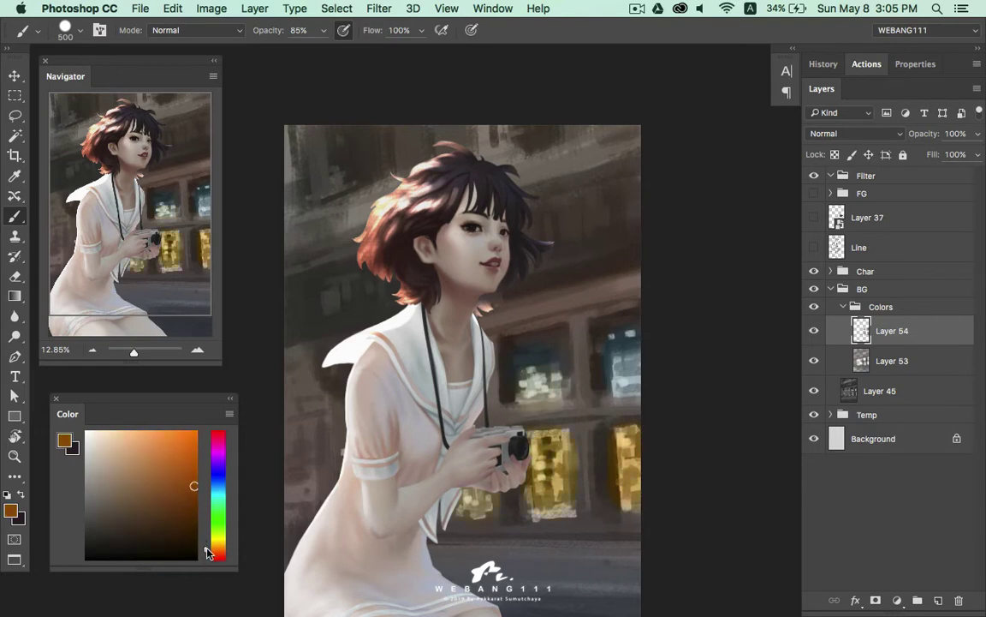
drag(528, 395, 550, 400)
Pick dark brown, grey-brown, light blue and grey-beige with a smaller brush, then zoom out
drag(546, 364, 550, 323)
click(138, 527)
key(bracketleft)
key(bracketleft)
key(bracketleft)
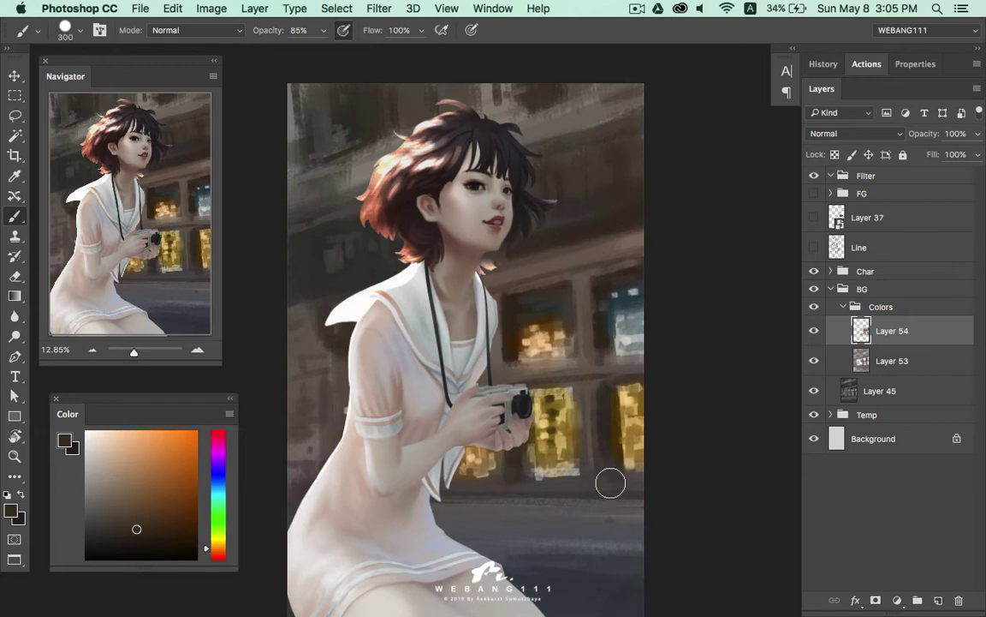
click(109, 510)
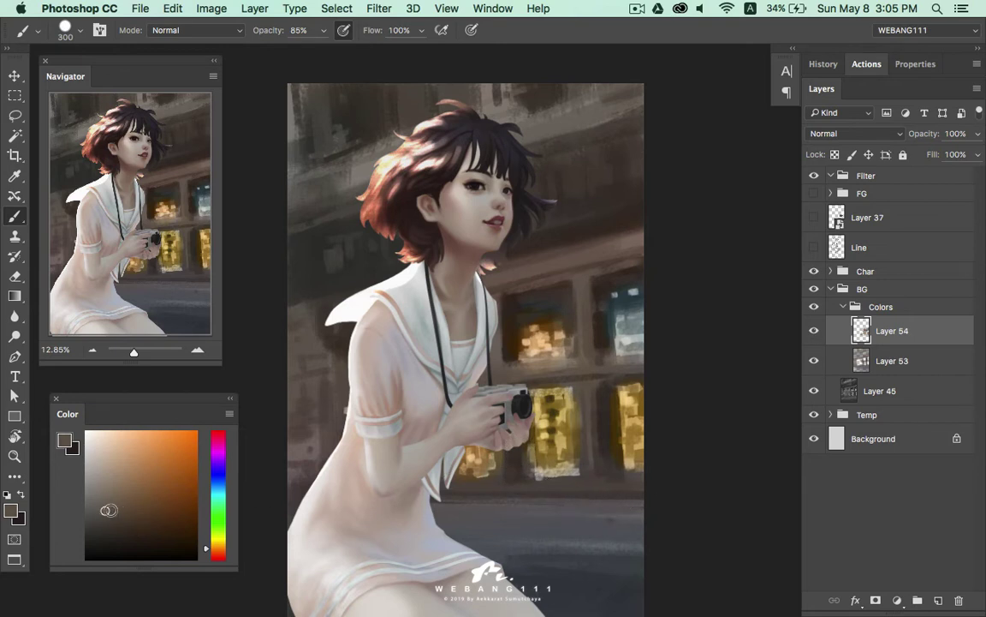
click(218, 490)
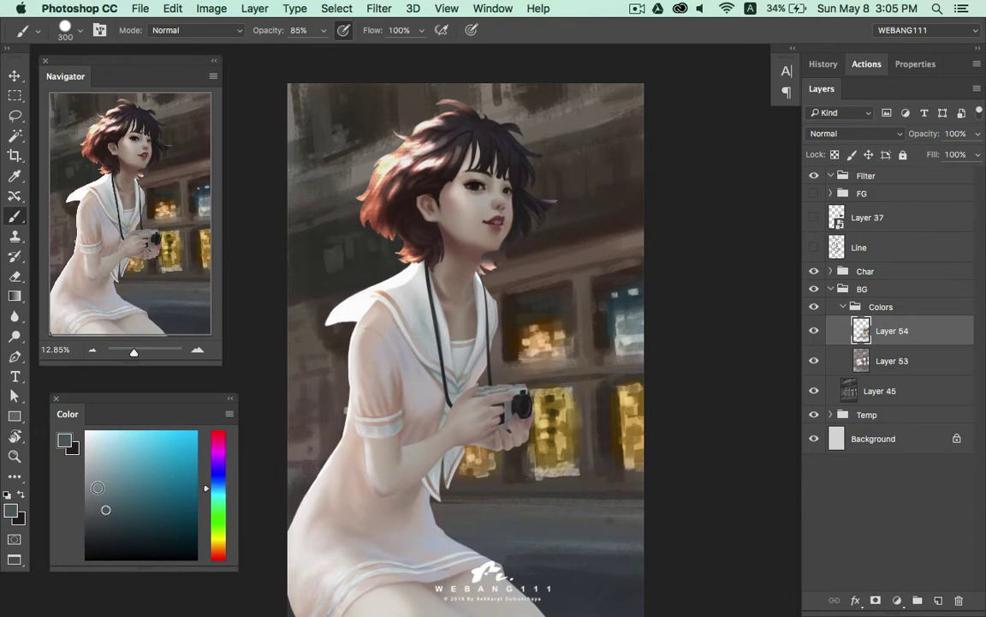
click(218, 541)
click(97, 472)
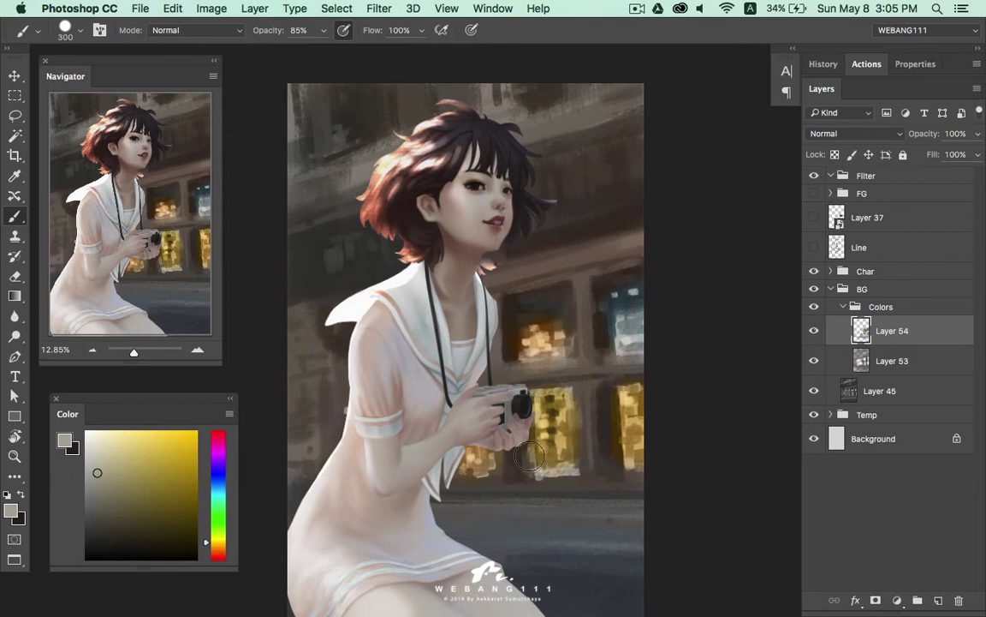
key(z)
alt+click(524, 377)
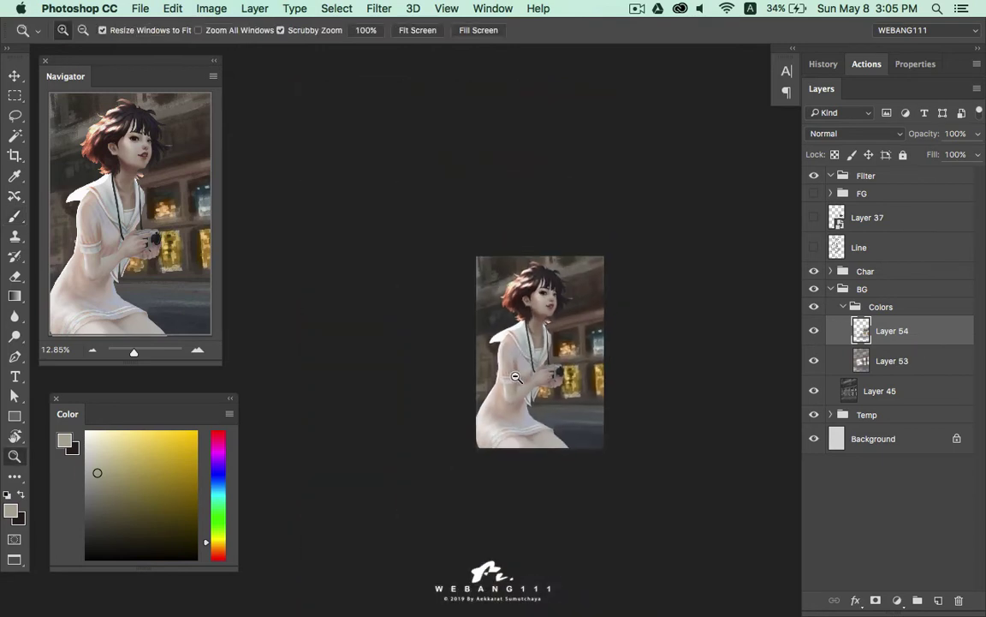
Lower the window-colour layer's opacity to 73% and select background Layer 45
click(524, 378)
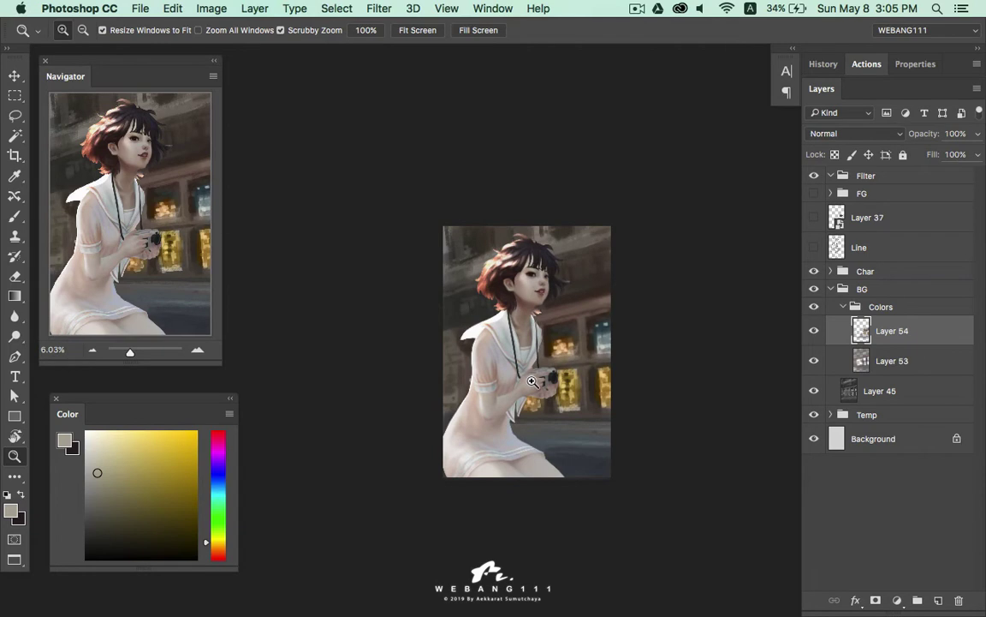
drag(927, 139, 906, 136)
click(908, 363)
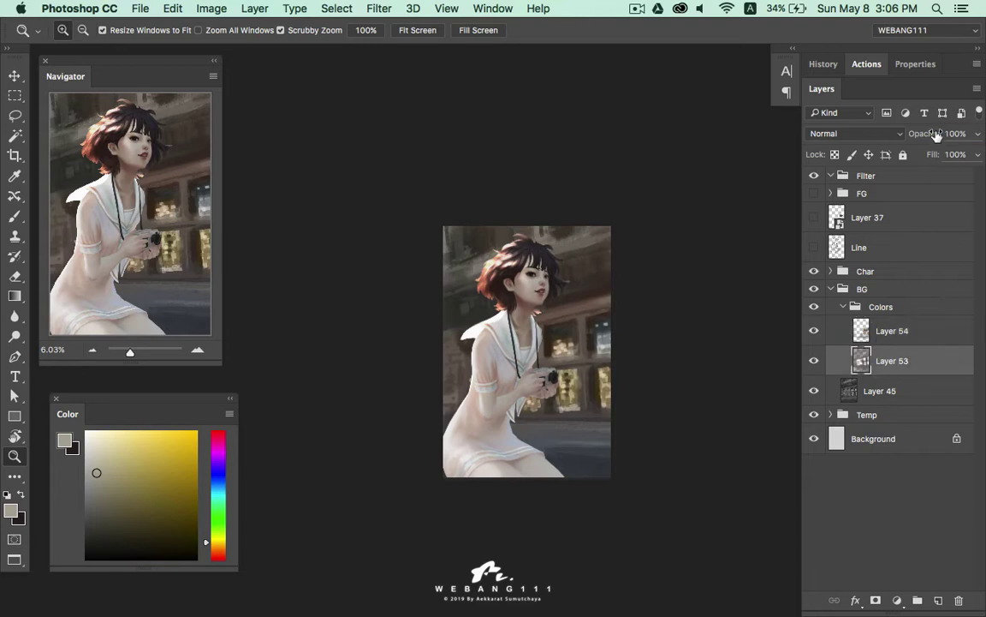
text(95)
click(937, 394)
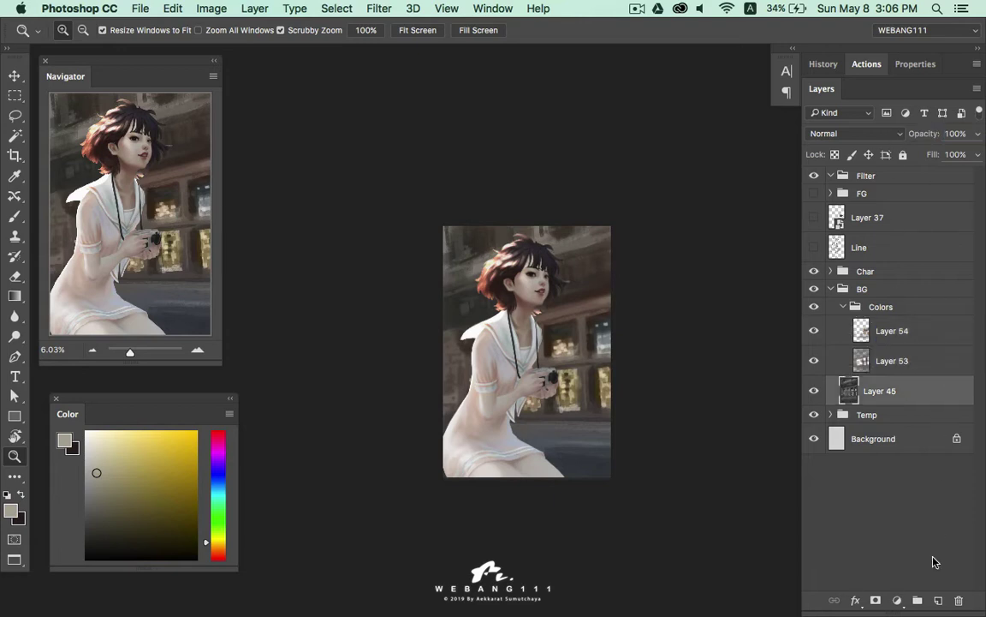
Add a Brightness/Contrast adjustment at Brightness -3 and Contrast 14, and collapse Colors
click(898, 603)
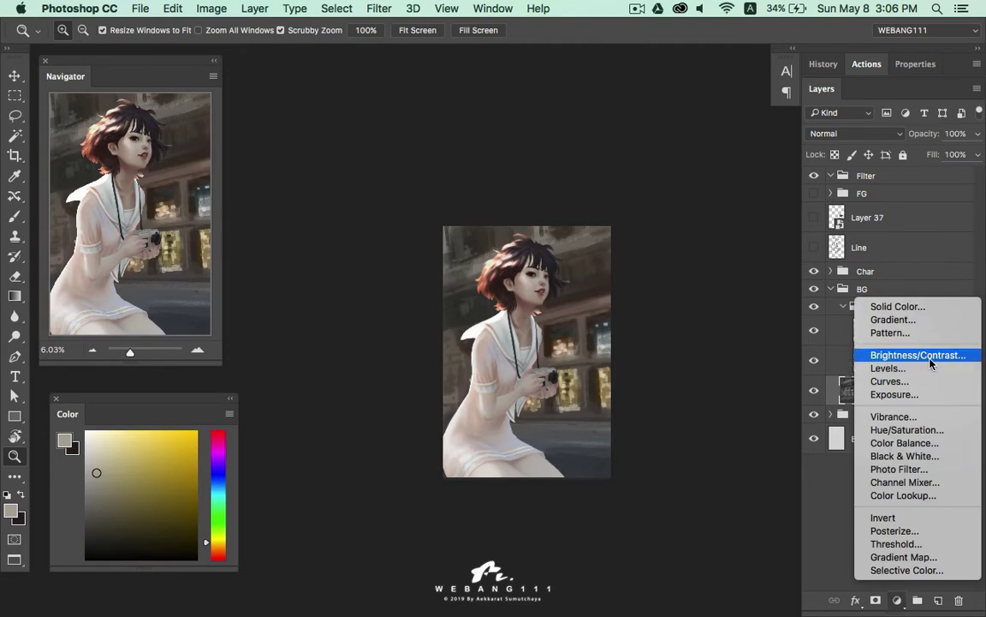
click(909, 245)
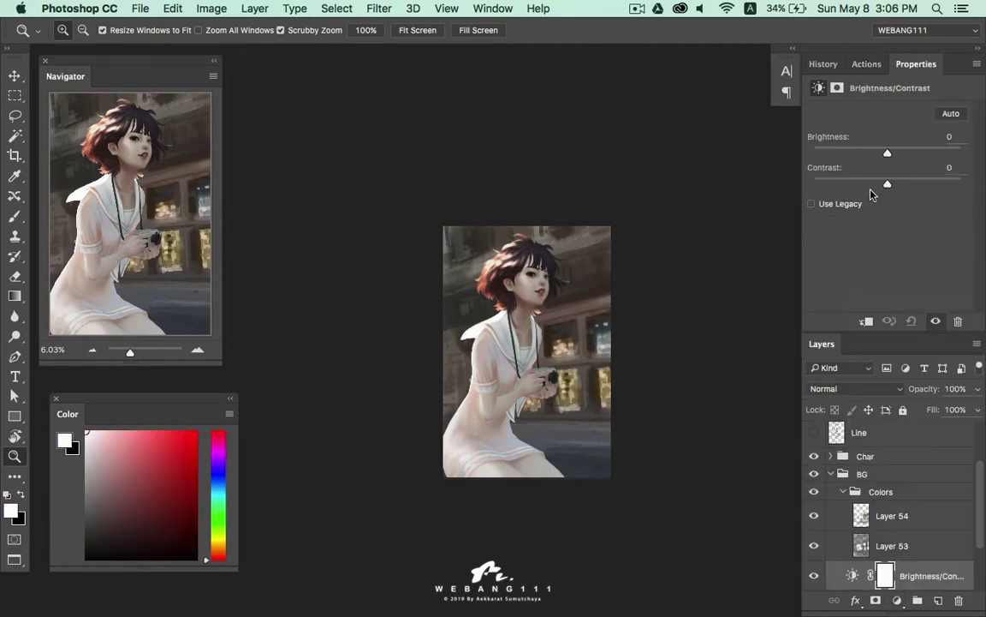
mouse_move(889, 155)
mouse_down()
mouse_move(854, 156)
mouse_move(925, 154)
mouse_move(870, 156)
mouse_move(911, 187)
mouse_move(894, 187)
mouse_move(875, 154)
mouse_up()
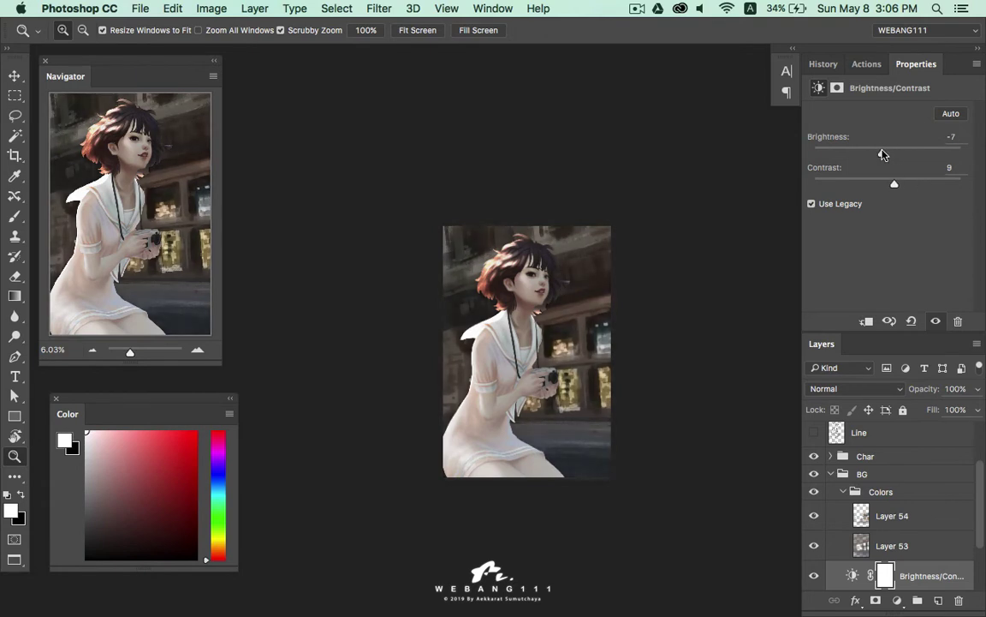
drag(883, 154, 885, 155)
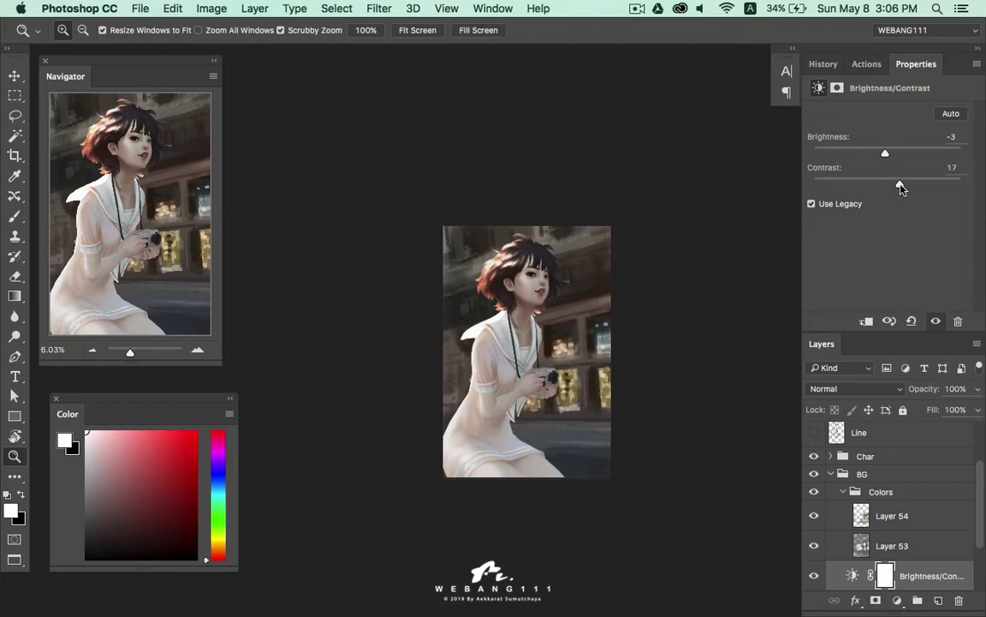
drag(899, 188, 898, 188)
click(846, 492)
On a new layer above Colors, draw a grey gradient rising from the painting's bottom
click(929, 493)
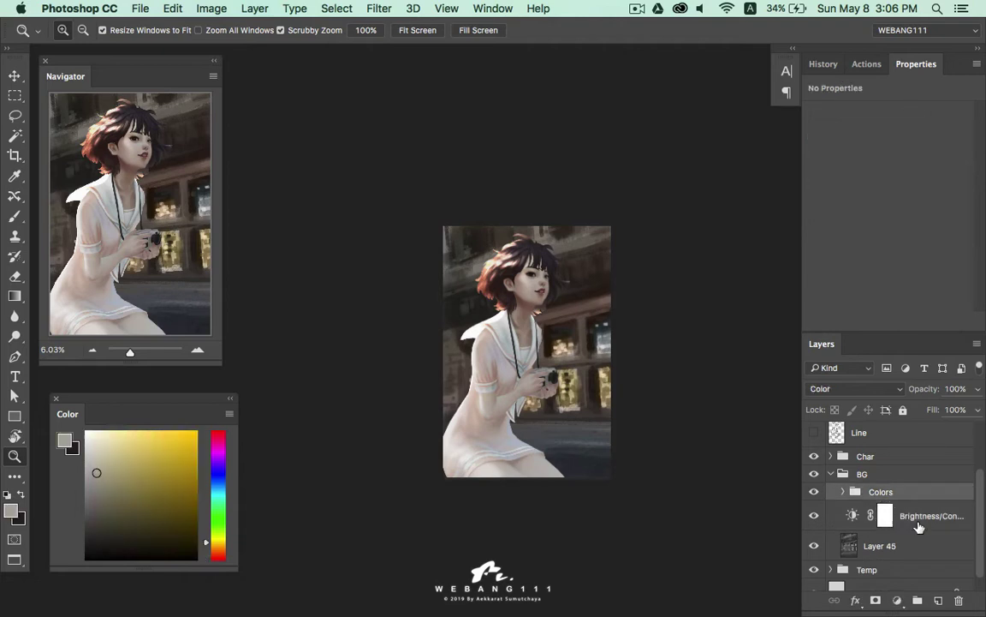
click(816, 517)
click(940, 602)
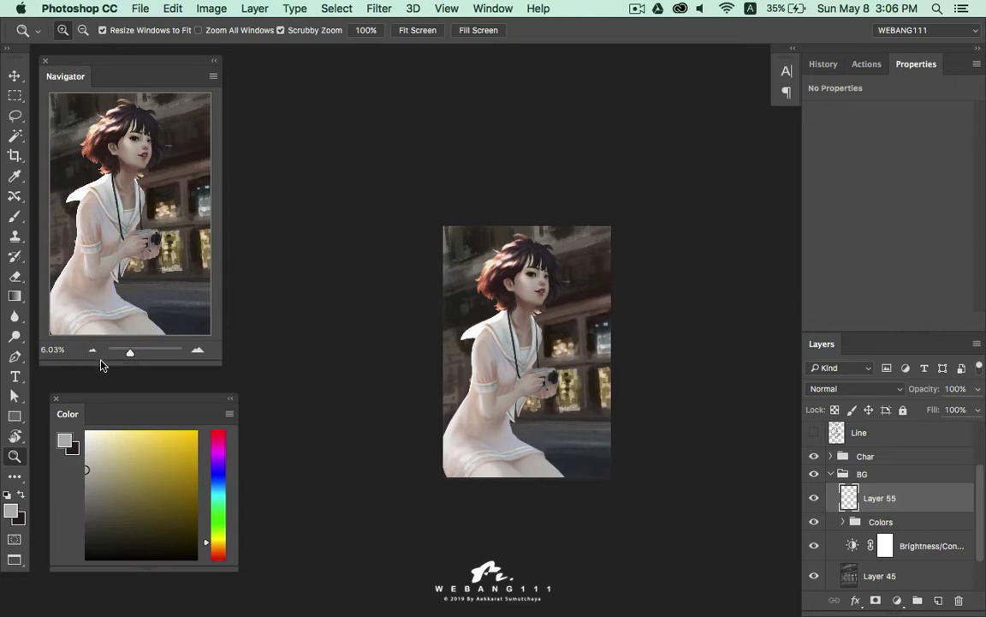
click(15, 296)
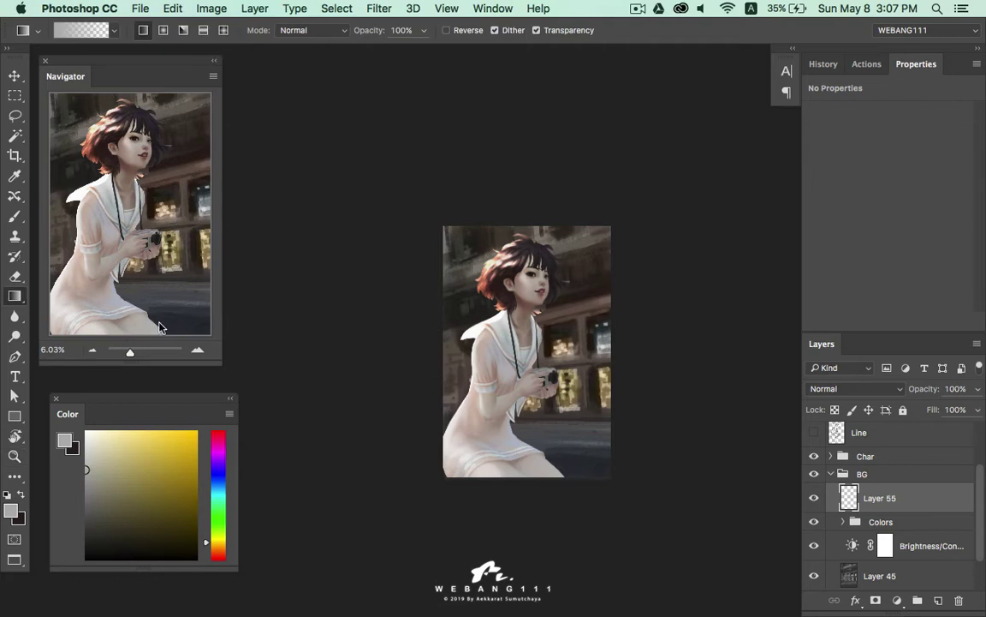
drag(556, 422, 556, 300)
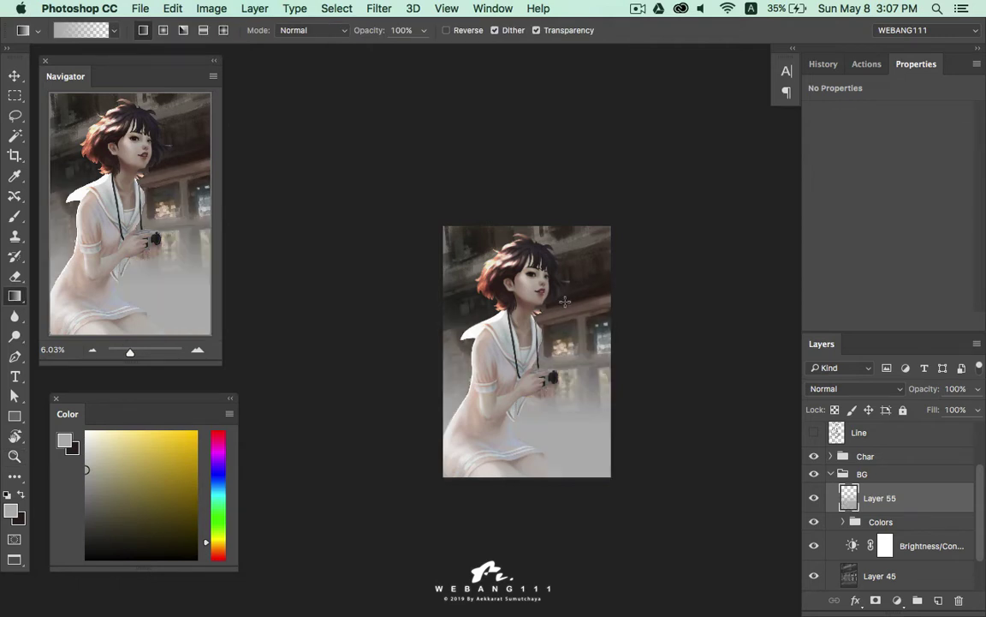
Blend the gradient layer as Soft Light at 98% opacity and add another empty layer
click(826, 387)
click(831, 565)
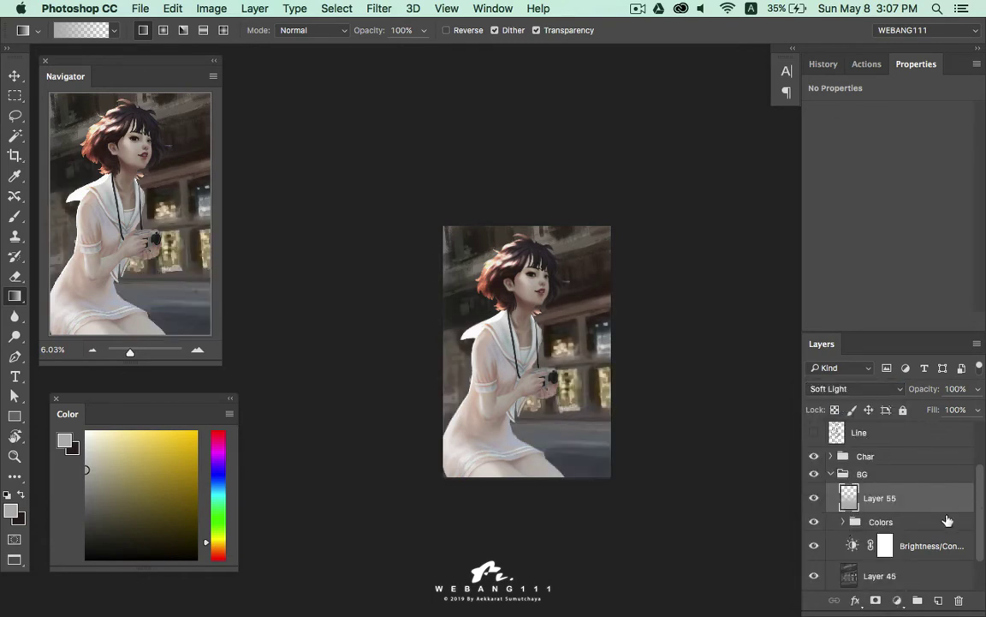
click(814, 500)
click(814, 500)
click(955, 388)
text(98)
click(939, 600)
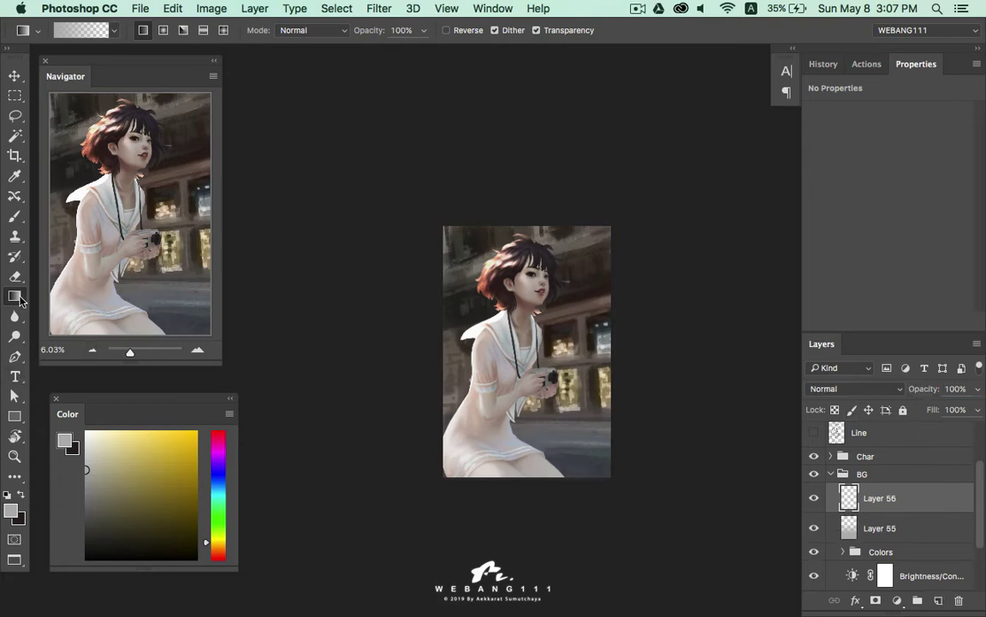
Draw a gradient from the top, compare Overlay and Screen, and keep it as Soft Light
drag(467, 173, 532, 514)
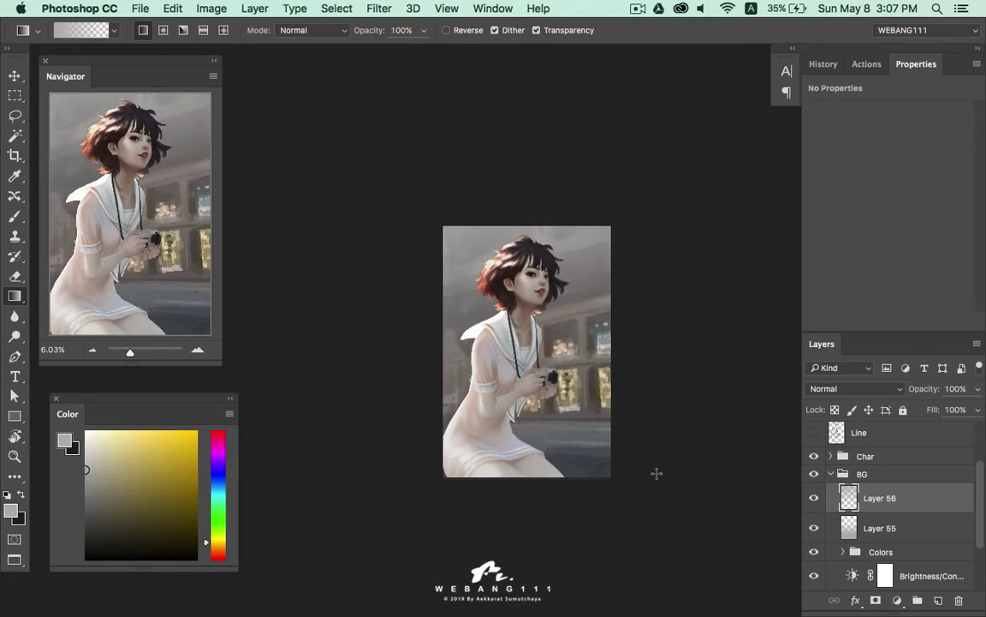
click(848, 389)
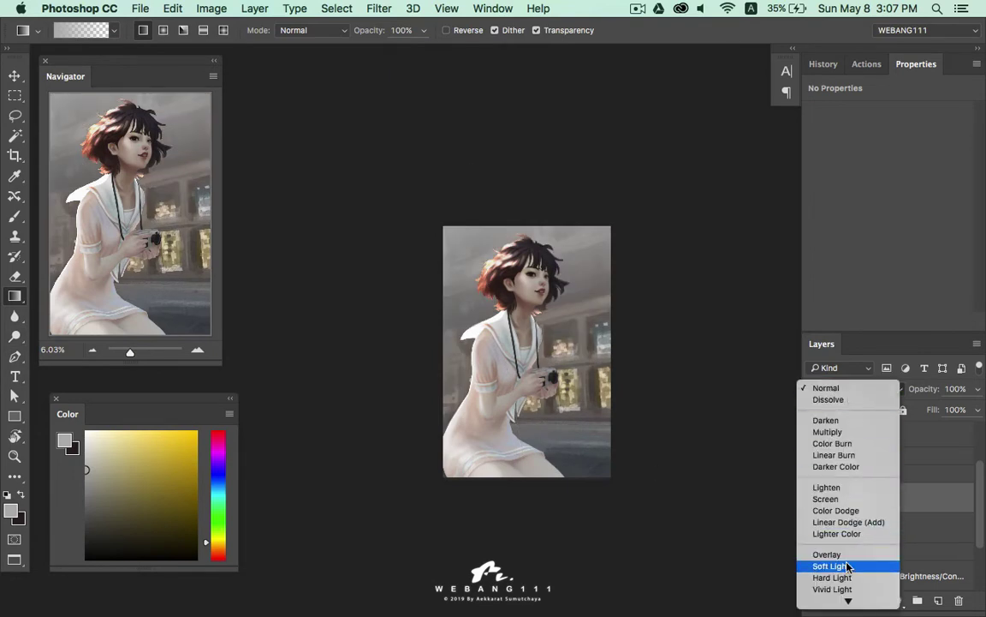
click(829, 498)
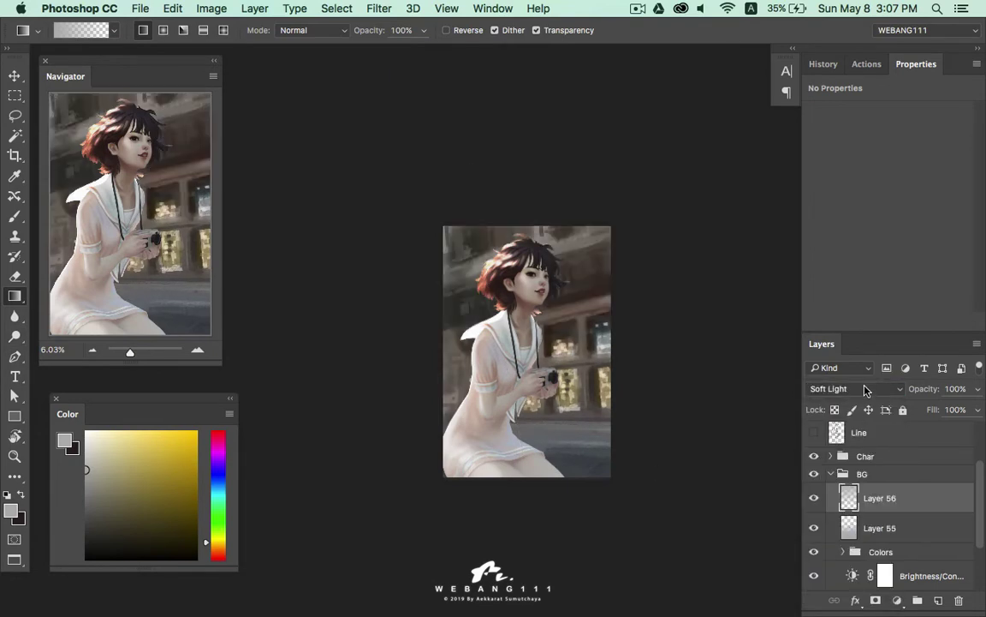
click(865, 389)
click(865, 378)
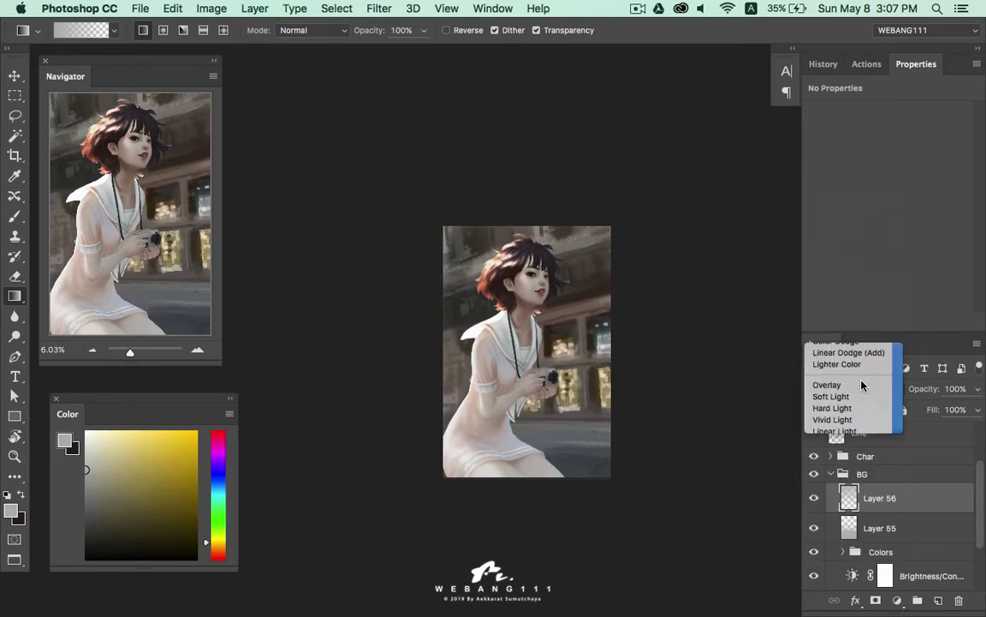
click(861, 389)
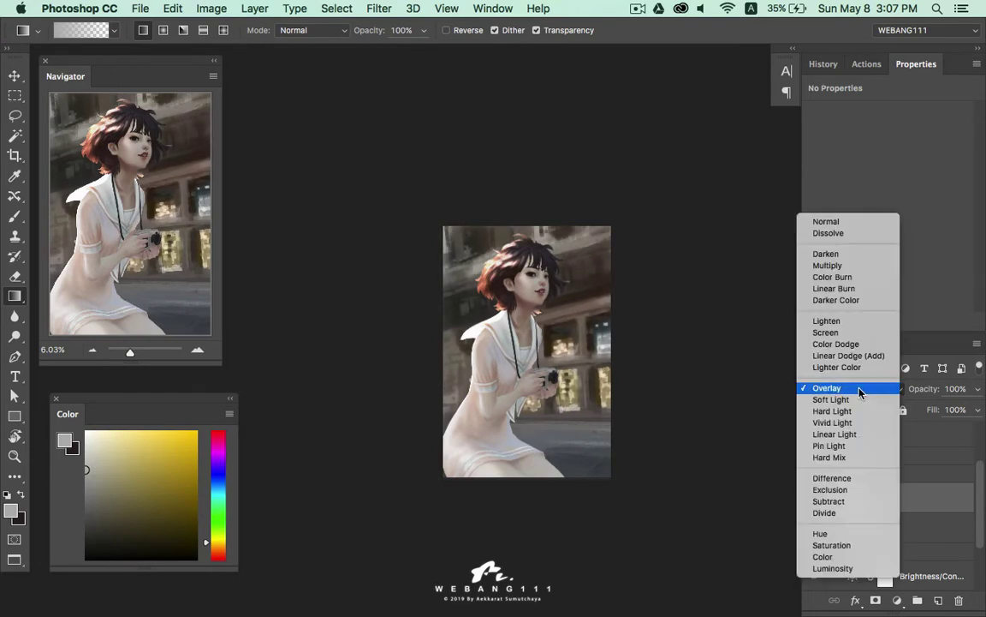
click(857, 334)
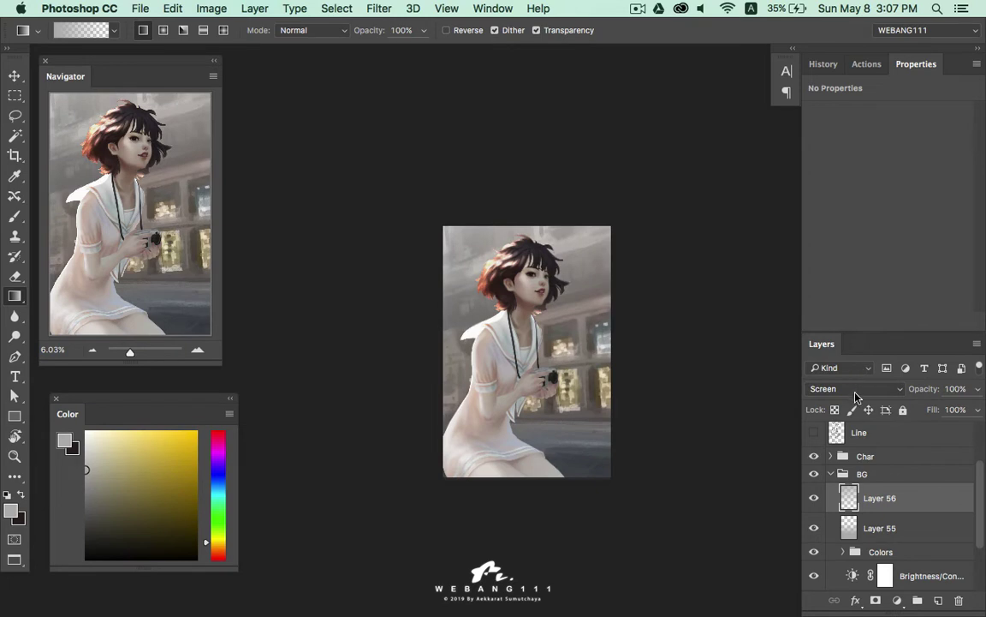
click(855, 390)
click(857, 458)
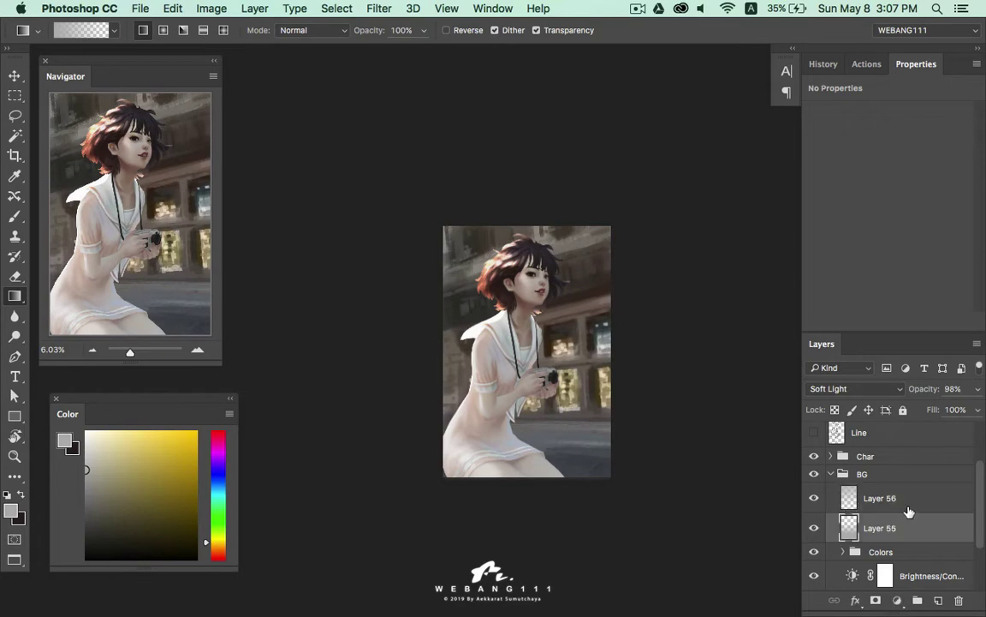
Lower the top gradient to 89% opacity and merge it down into Layer 55
drag(926, 394, 920, 392)
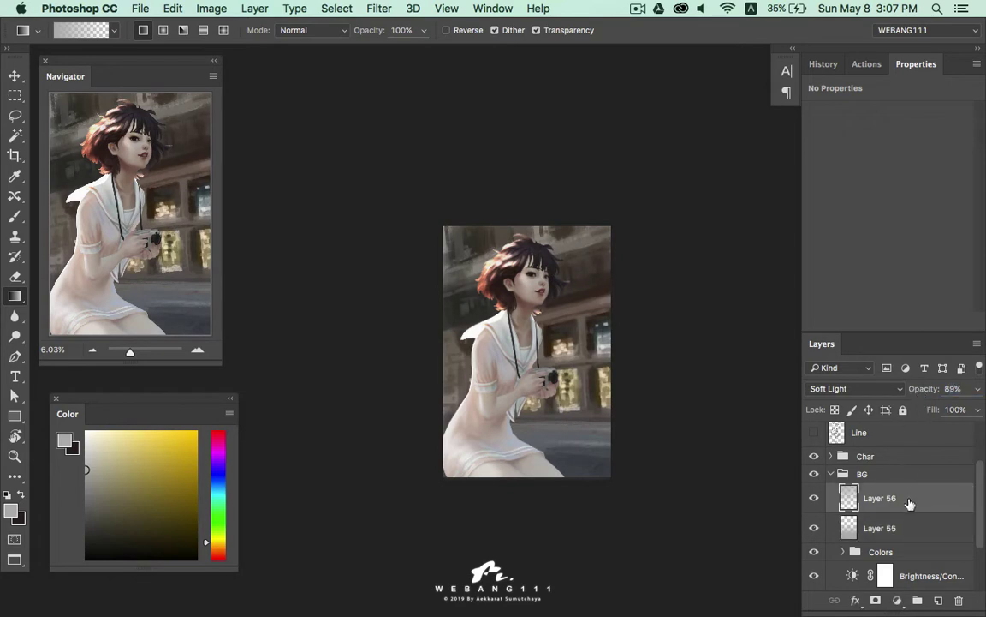
key(ctrl+e)
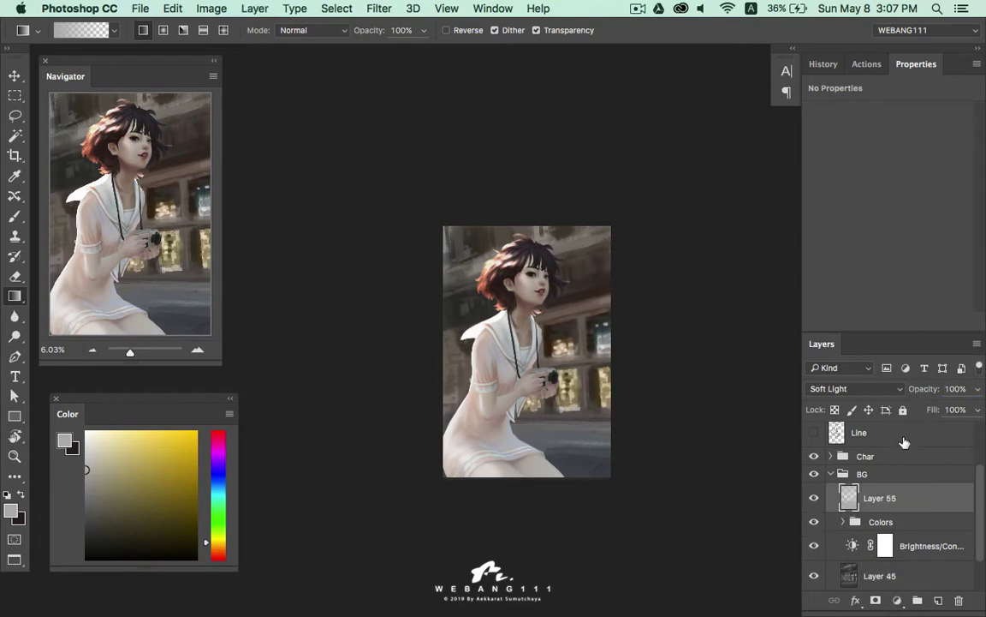
click(814, 497)
click(814, 497)
Zoom out slightly, enlarge the Layers panel and expand the Colors group
key(z)
mouse_move(535, 338)
mouse_down()
mouse_move(519, 338)
mouse_move(521, 323)
mouse_up()
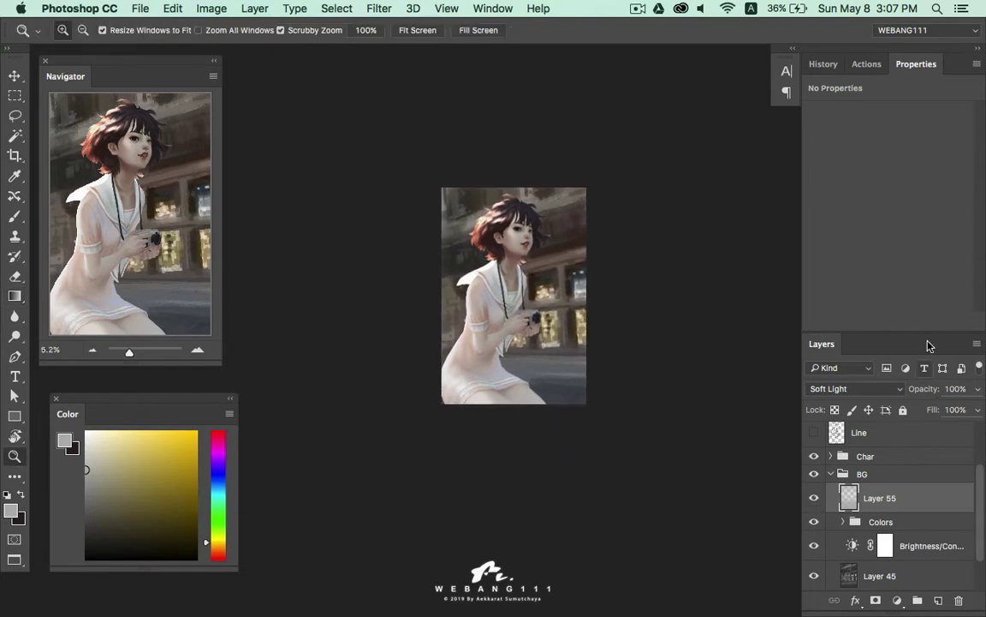
double_click(918, 65)
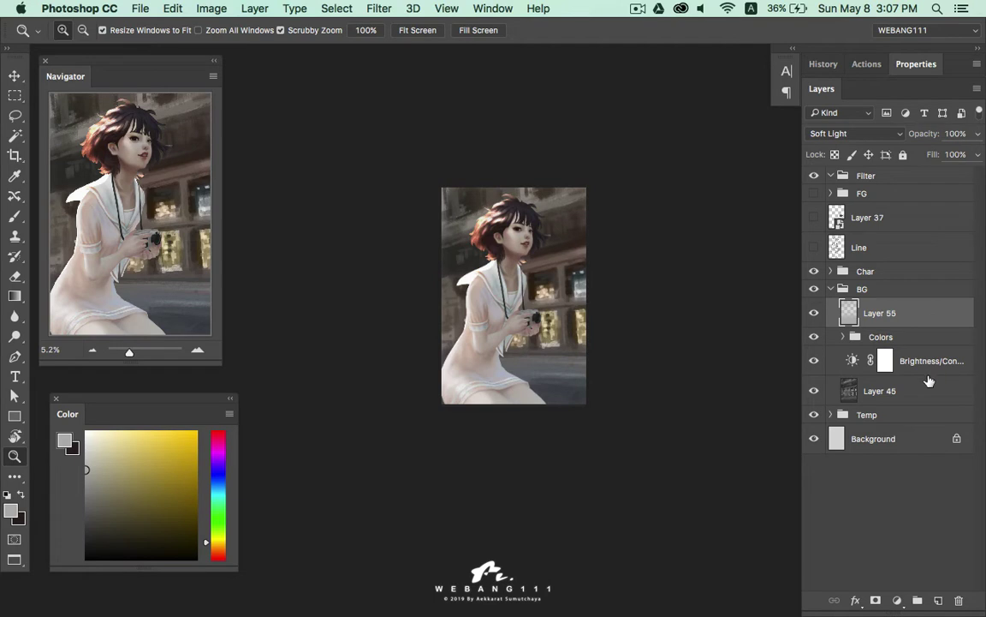
click(815, 337)
click(843, 337)
click(814, 360)
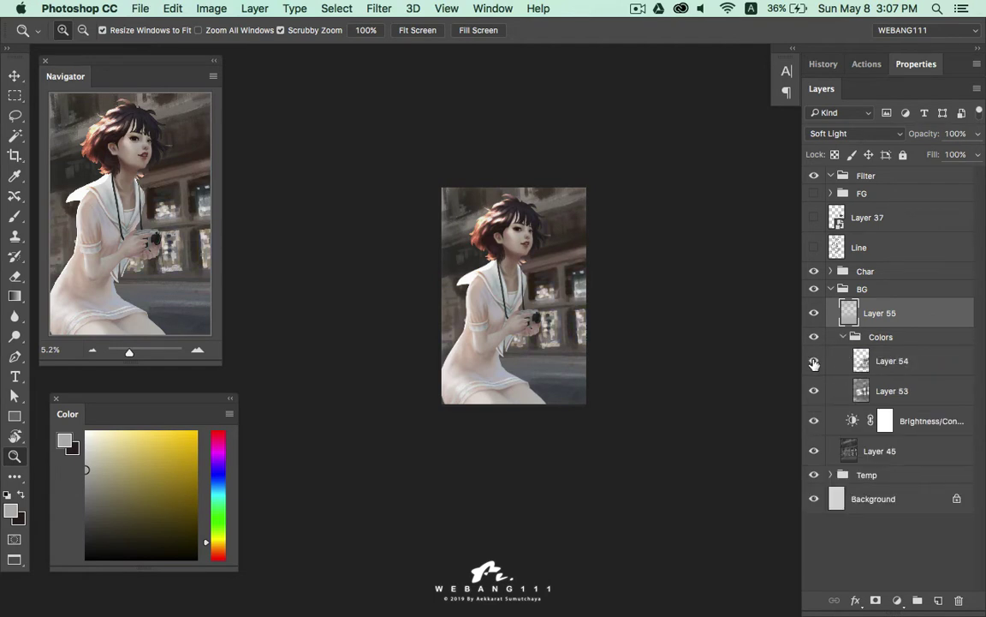
Set Layer 54's opacity to about 62%
click(861, 361)
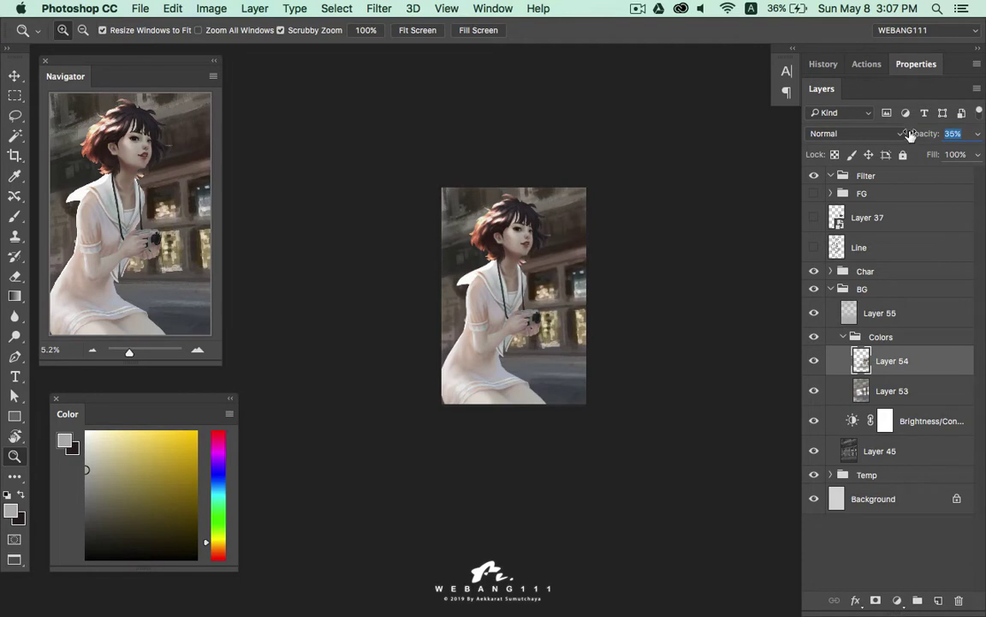
click(953, 135)
text(63)
key(Return)
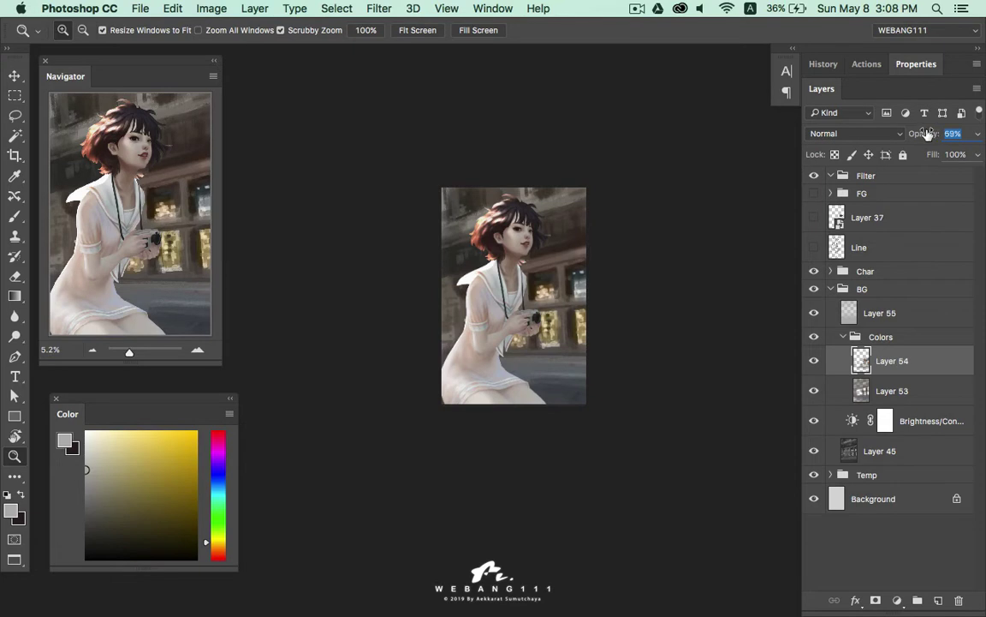
text(61)
key(Return)
drag(930, 133, 932, 133)
Duplicate Layer 45 and hide the original
click(816, 450)
mouse_move(942, 454)
mouse_down()
mouse_move(948, 584)
mouse_move(939, 600)
mouse_up()
click(815, 481)
click(380, 8)
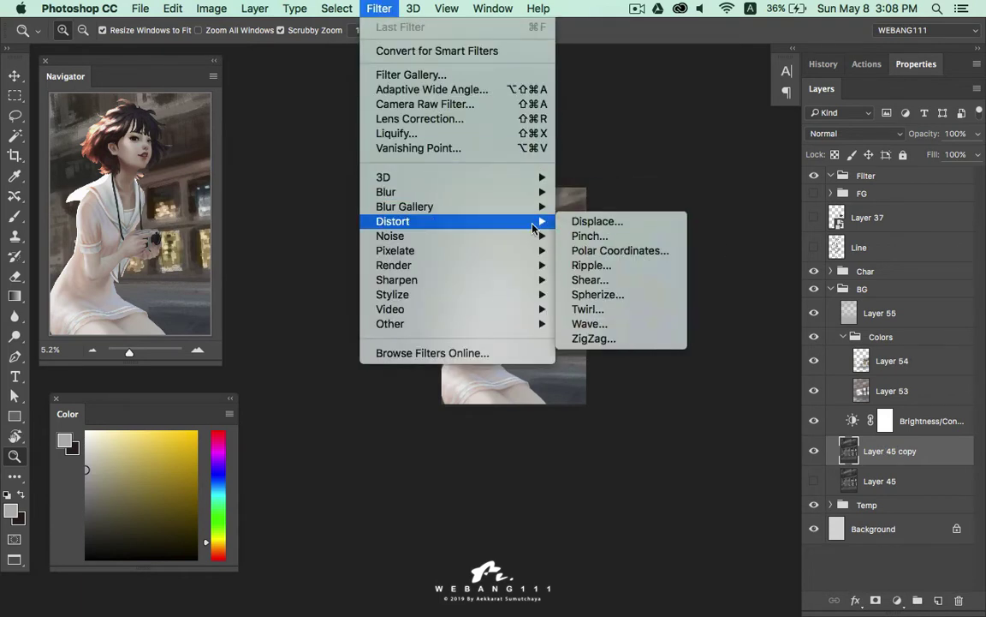
mouse_move(405, 207)
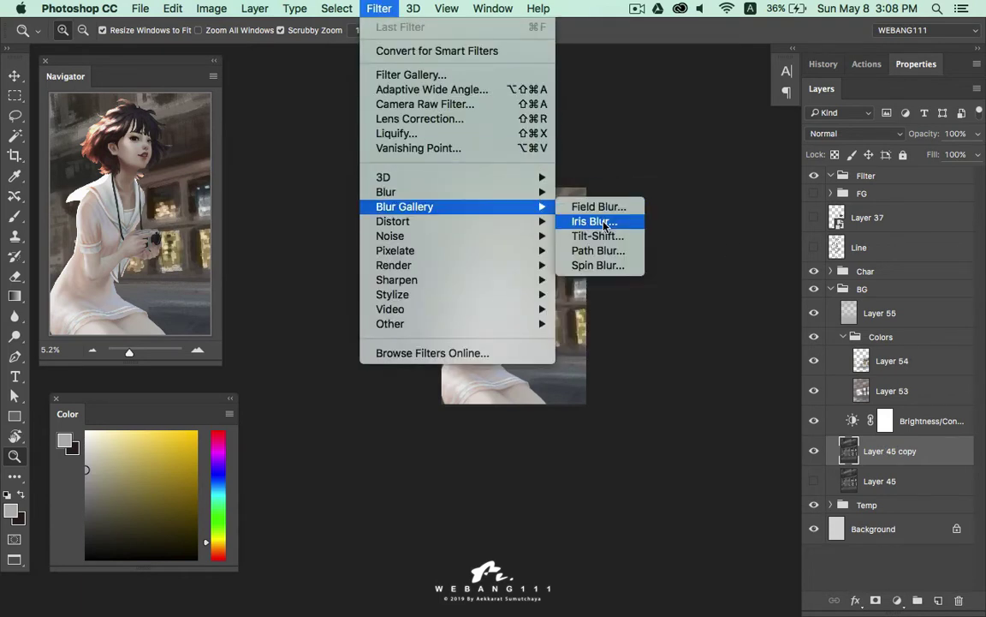
Apply a Tilt-Shift blur with the sharp band at the image bottom and 84 px strength
click(605, 224)
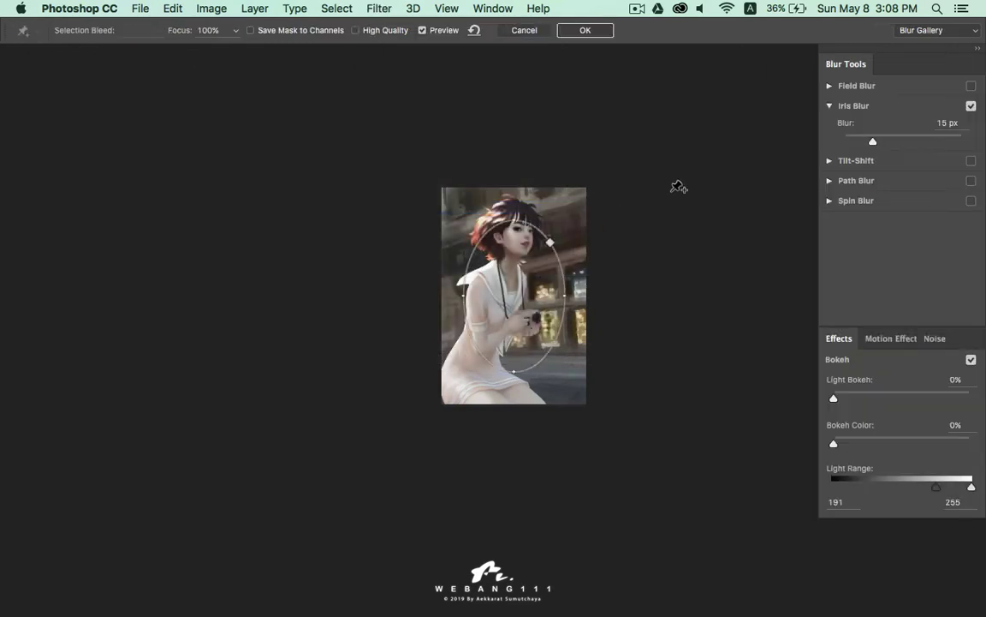
click(971, 105)
click(971, 85)
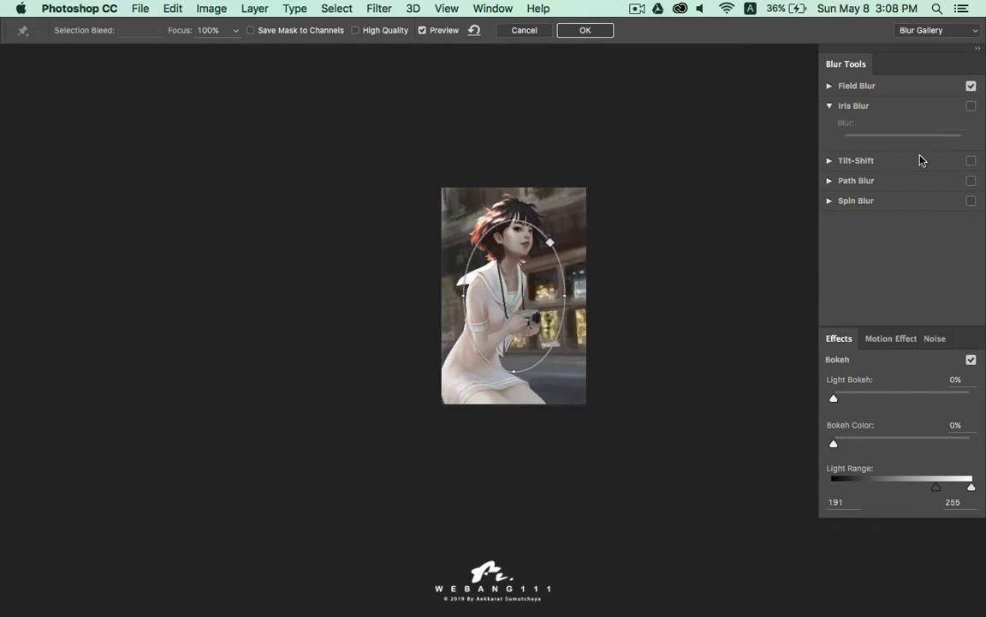
click(971, 160)
click(867, 161)
drag(513, 296, 516, 423)
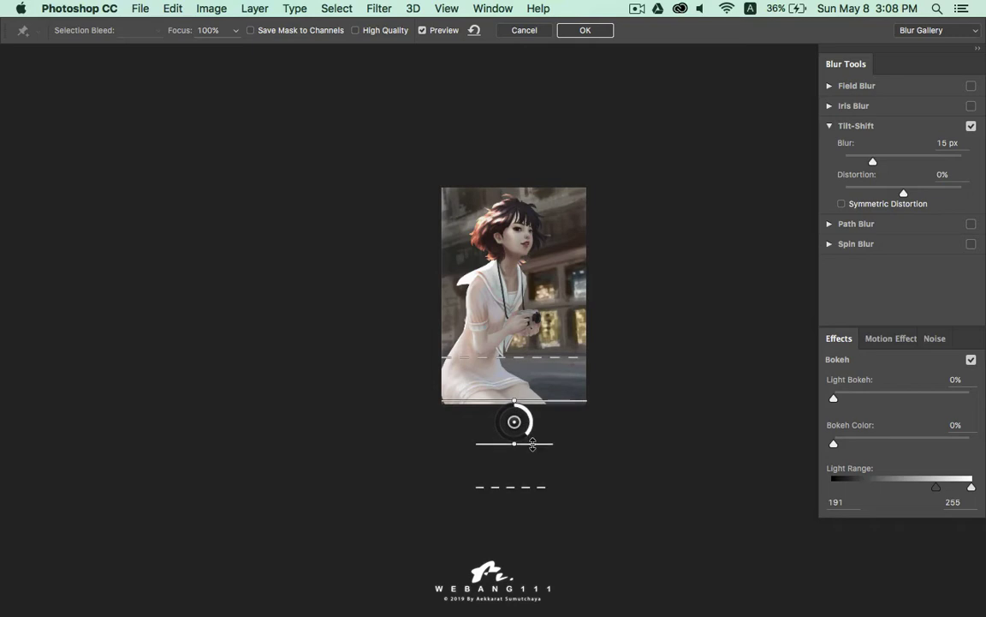
drag(530, 438, 501, 431)
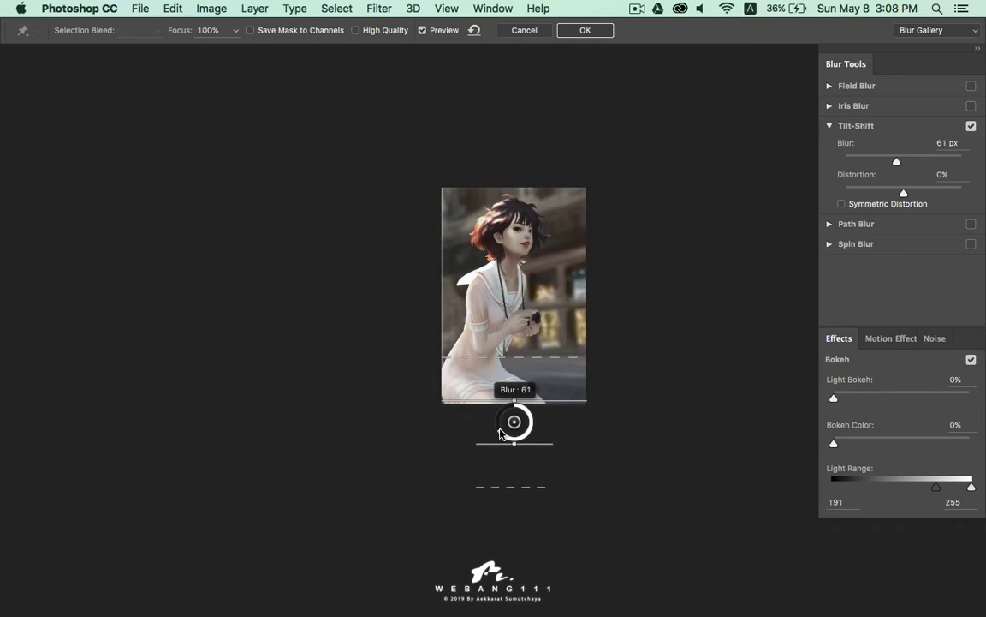
mouse_move(501, 433)
mouse_down()
mouse_move(505, 413)
mouse_move(494, 430)
mouse_up()
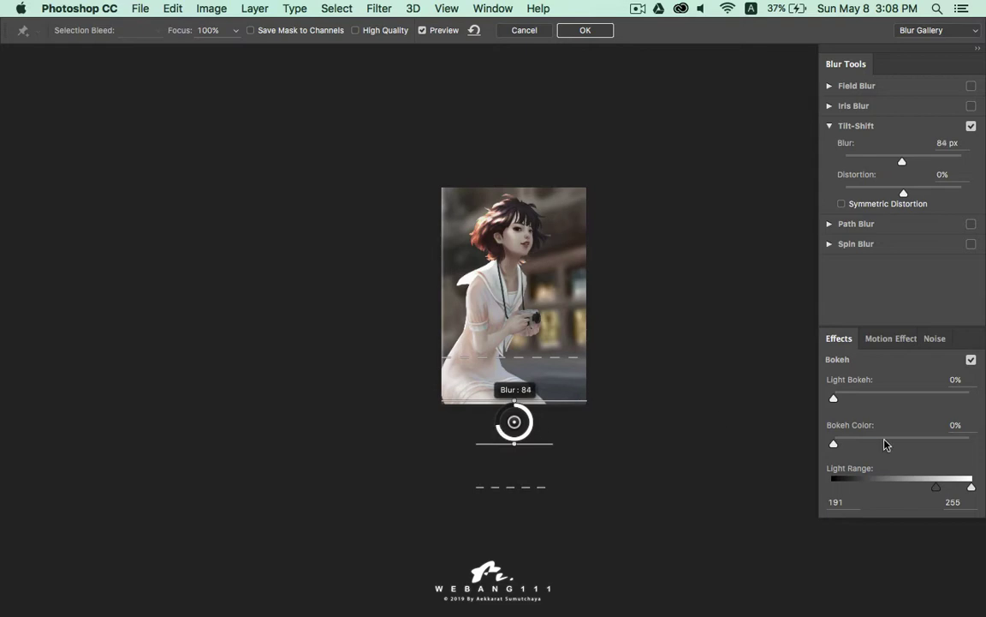
Set Light Bokeh to 25%, adjust the Light Range toward 161–237, and ease Tilt-Shift Blur to 55 px
drag(939, 491, 913, 491)
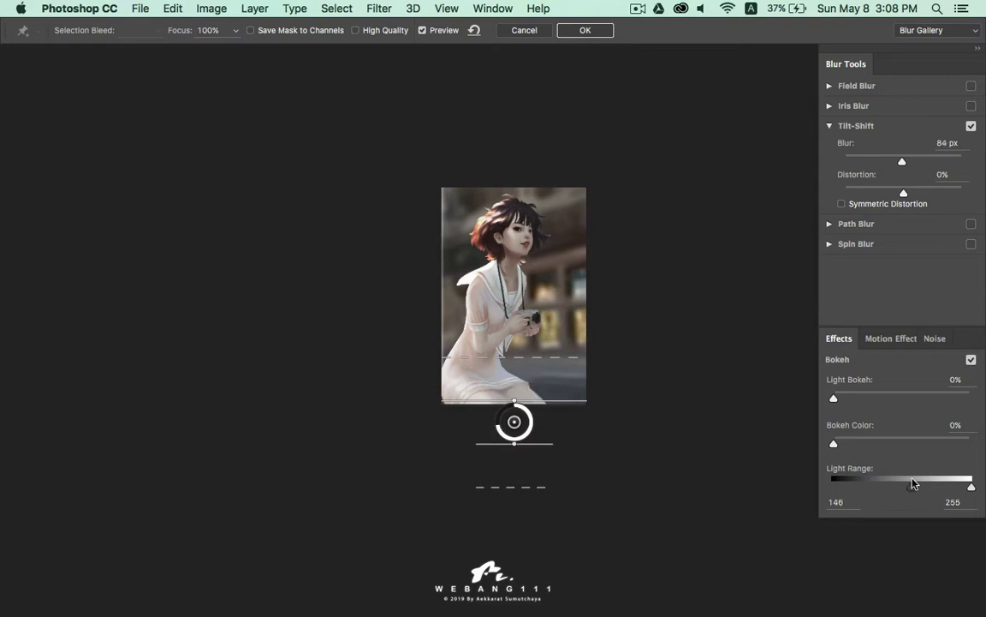
drag(834, 399, 881, 399)
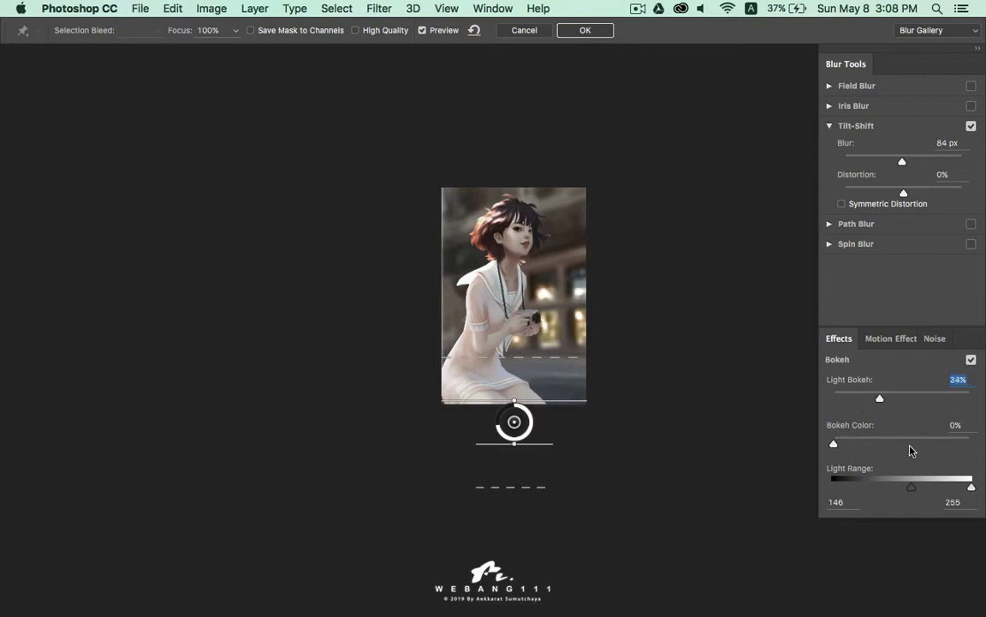
drag(971, 486, 961, 486)
drag(880, 402, 869, 400)
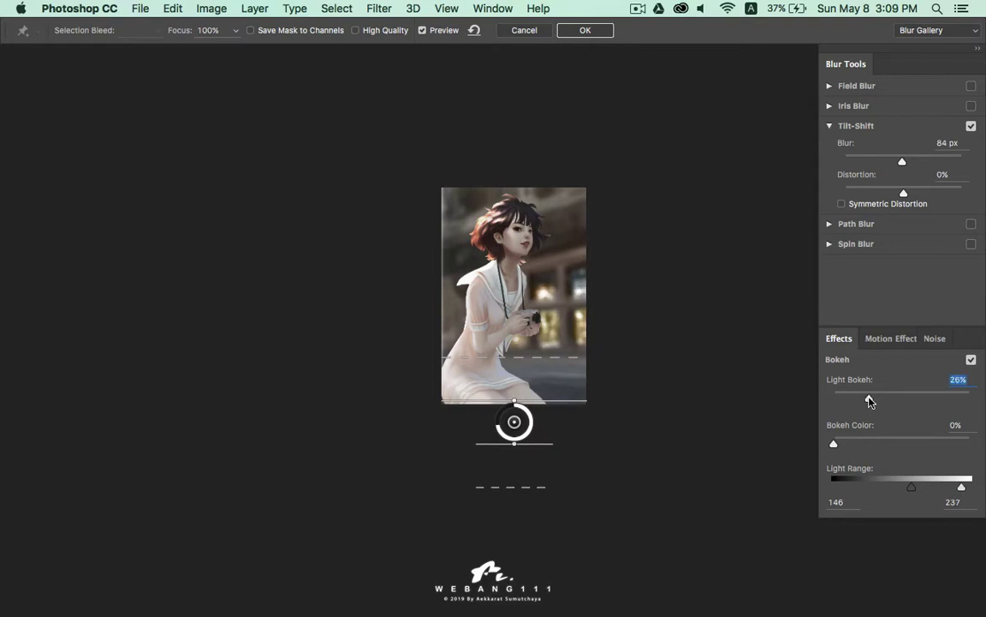
drag(911, 487, 917, 488)
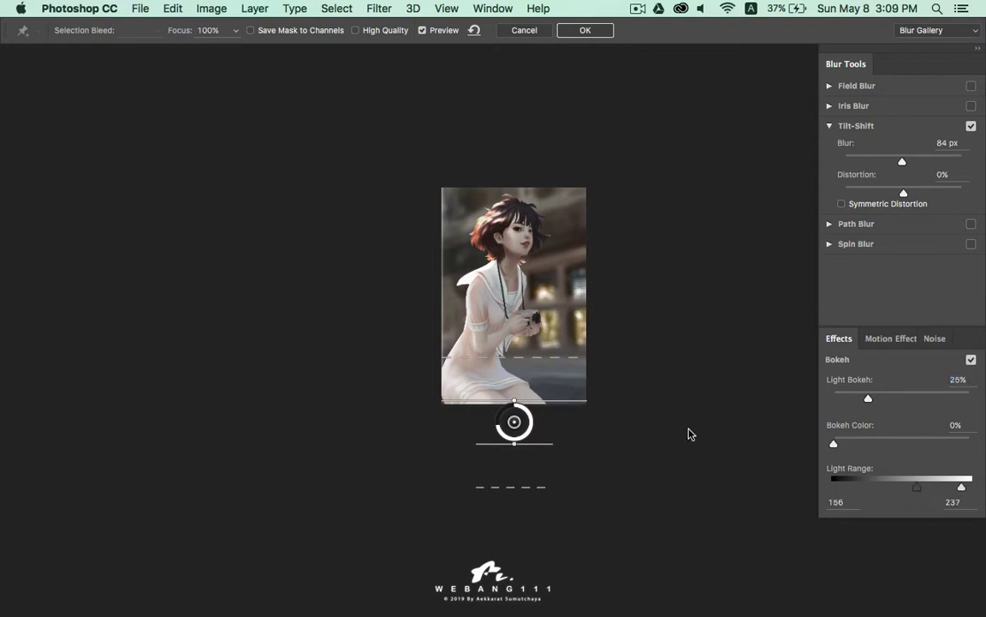
drag(524, 433, 500, 436)
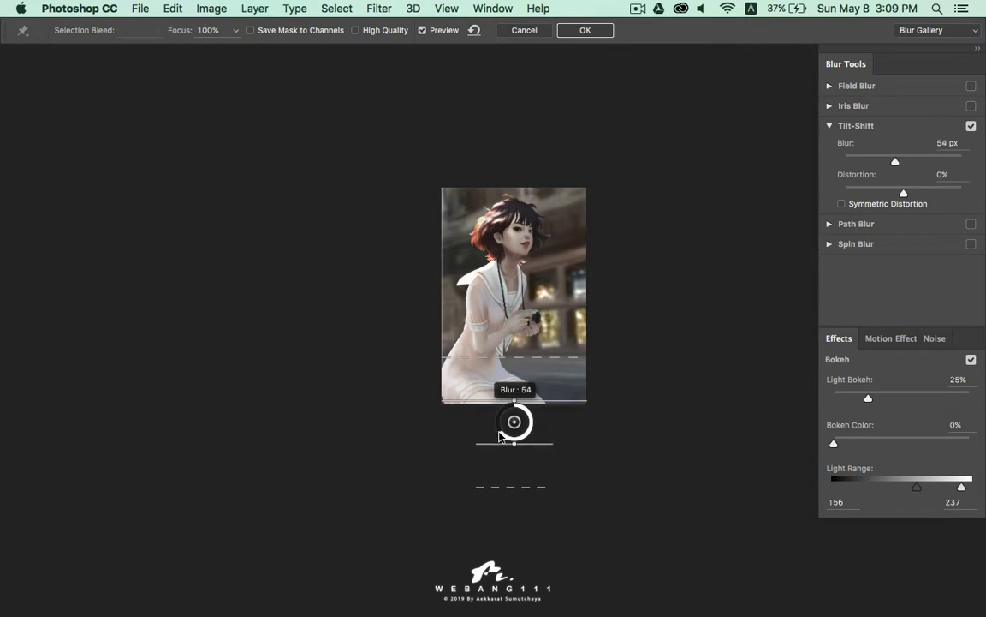
mouse_move(917, 486)
mouse_down()
mouse_move(965, 491)
mouse_move(956, 491)
mouse_up()
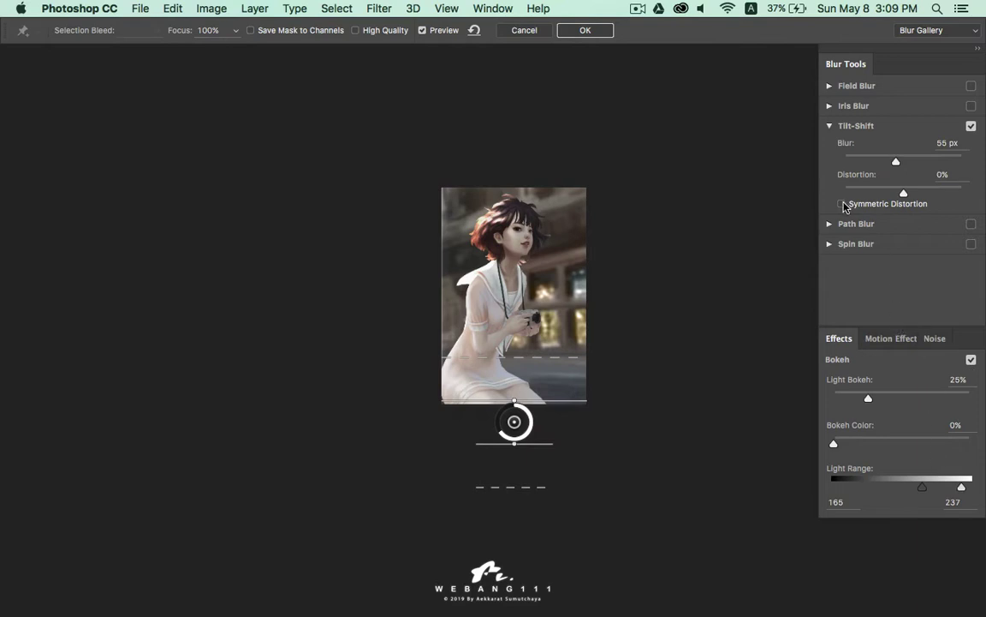
Check the Motion Effects and Noise options, then fine-tune Light Range and Light Bokeh and add 5% Bokeh Color
click(889, 341)
click(940, 339)
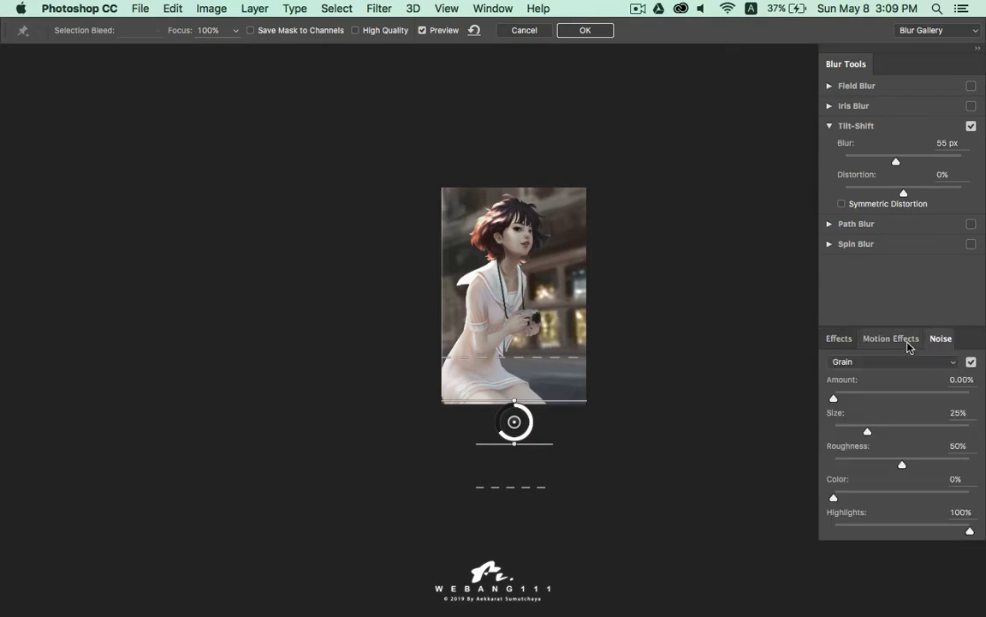
click(840, 341)
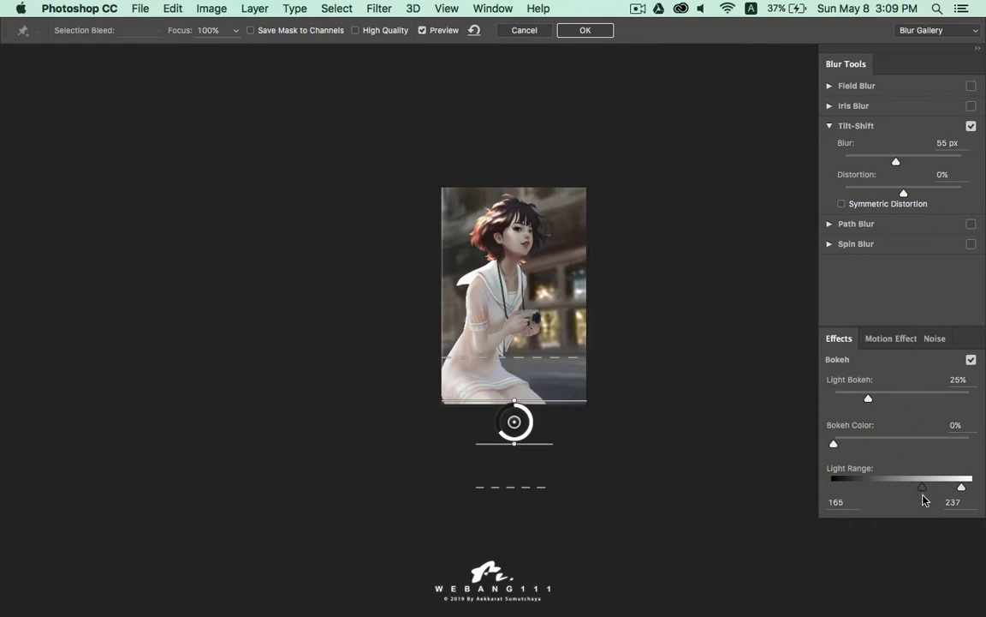
drag(923, 490, 923, 491)
drag(869, 400, 866, 400)
drag(834, 443, 871, 443)
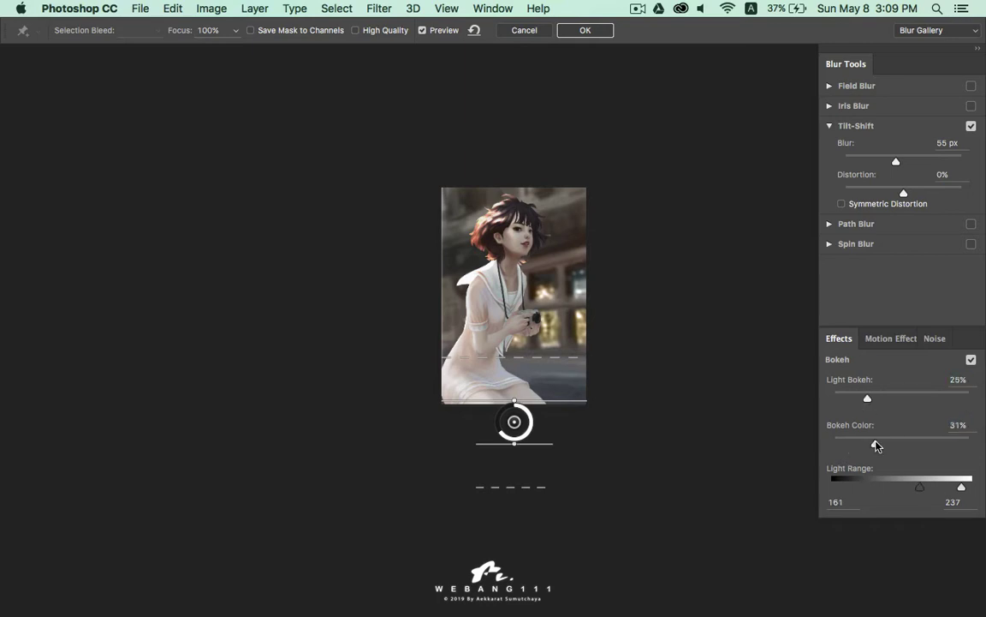
Commit the Tilt-Shift blur to the Layer 45 copy, softening the city background
click(584, 30)
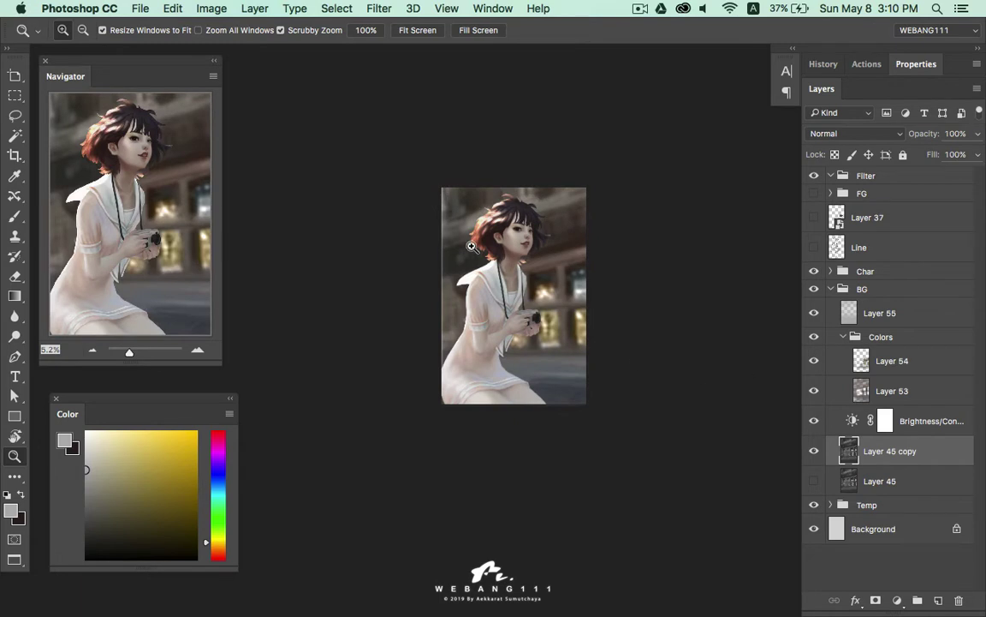
Zoom in on the girl and camera, toggling Layer 55 and the Colors group to compare
drag(462, 257, 522, 248)
mouse_move(579, 274)
mouse_down()
mouse_move(520, 250)
mouse_move(479, 253)
mouse_up()
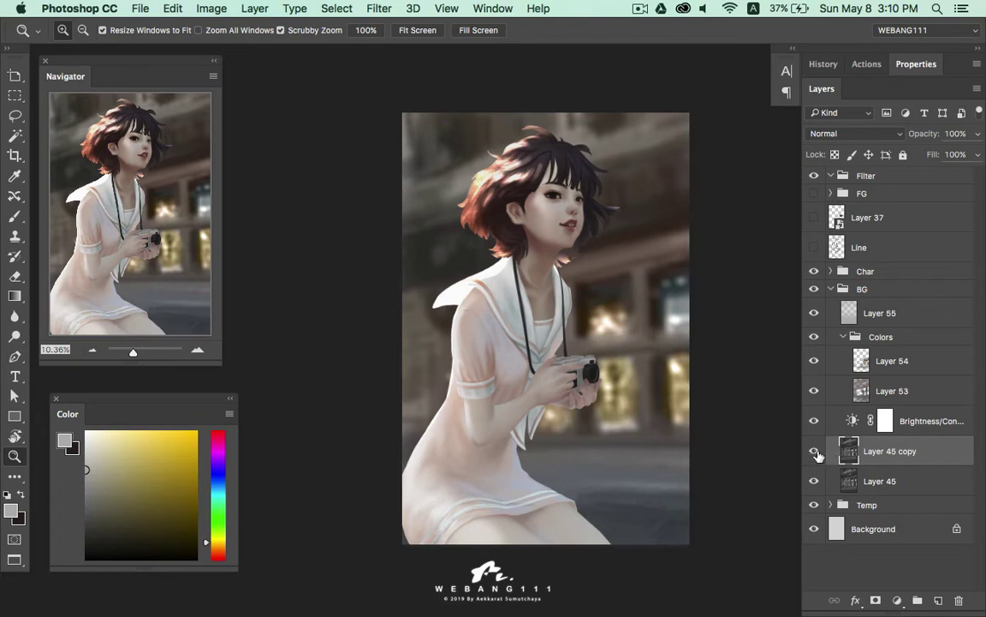
mouse_move(608, 320)
mouse_down()
mouse_move(680, 331)
mouse_move(638, 375)
mouse_up()
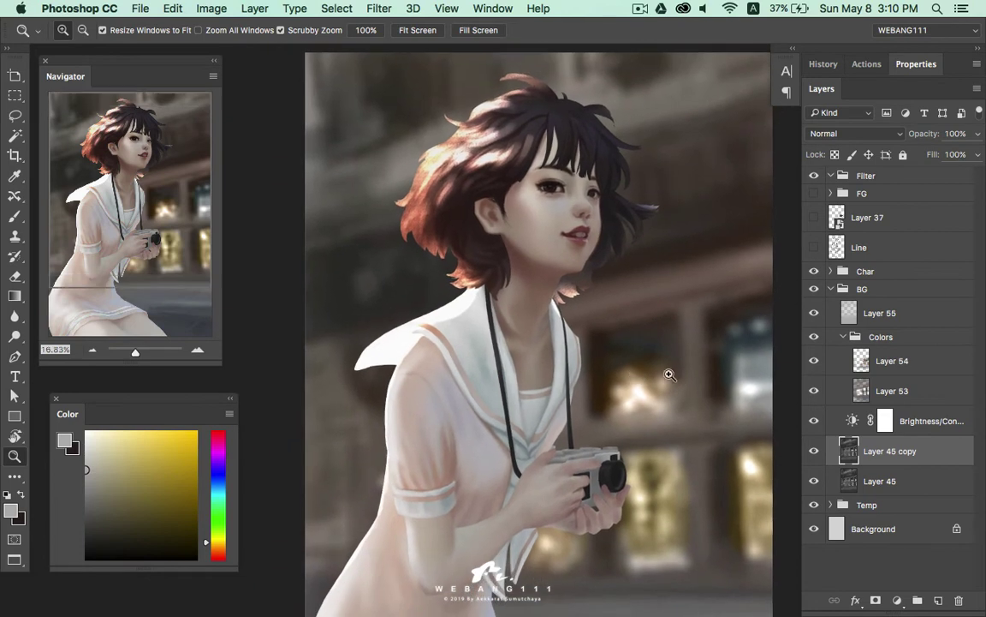
click(880, 336)
click(814, 314)
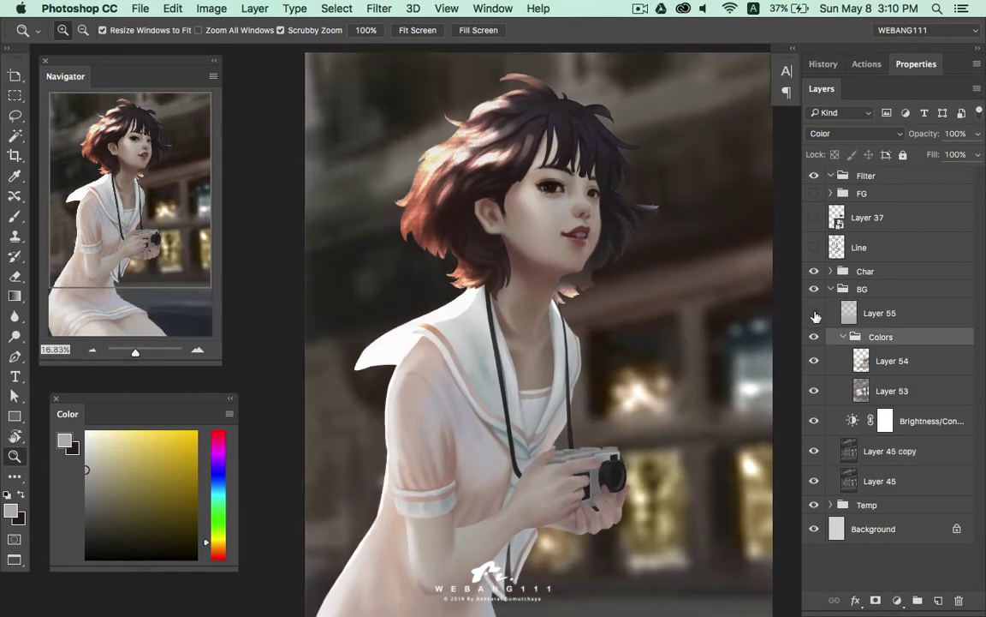
click(814, 313)
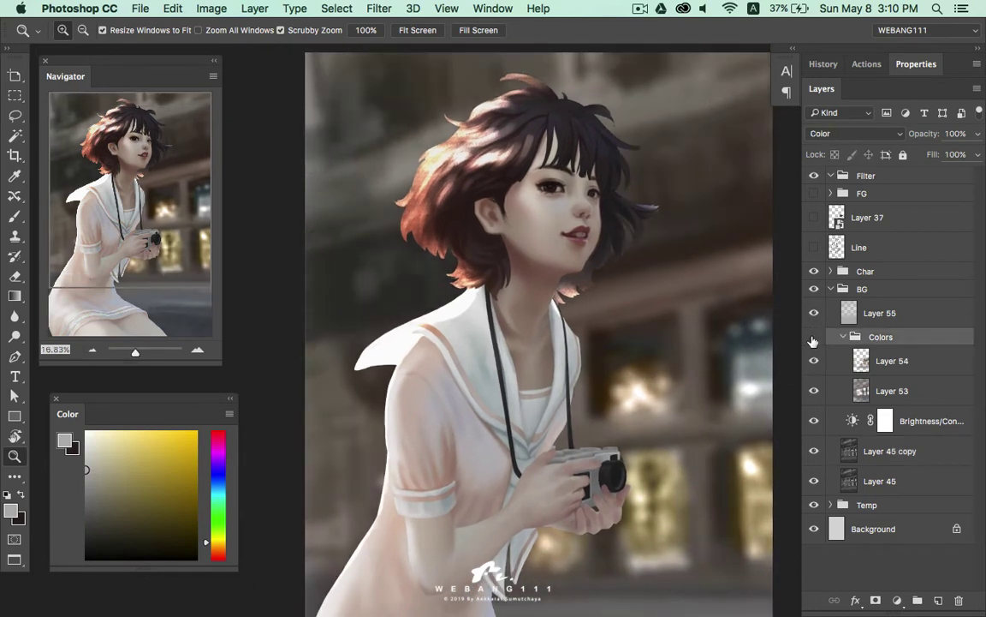
click(814, 337)
click(814, 337)
Lower the Colors group's opacity to about 60% and collapse the BG group
click(843, 336)
drag(929, 137, 887, 132)
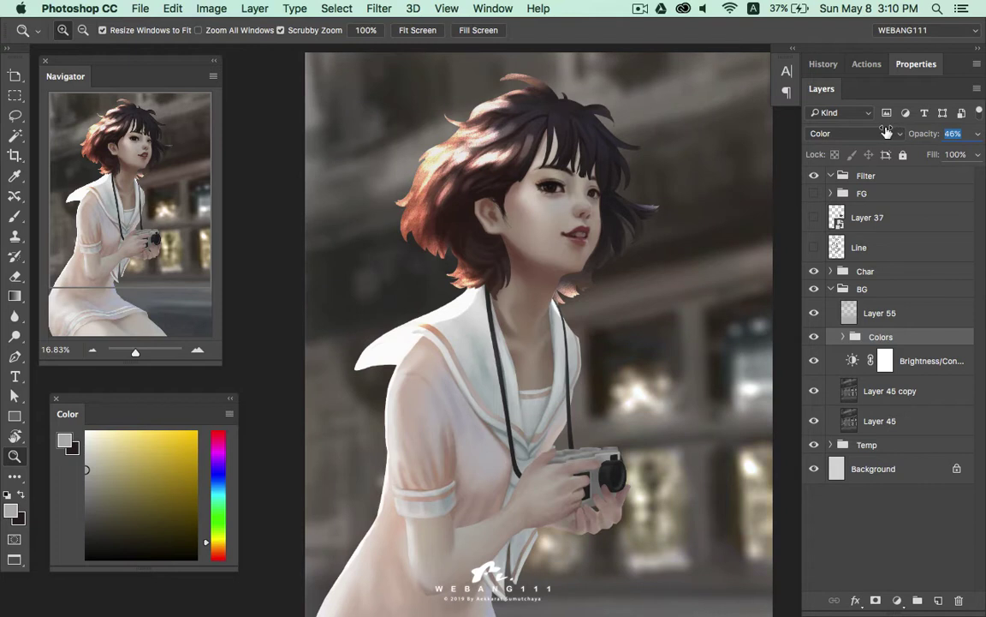
drag(887, 133, 897, 133)
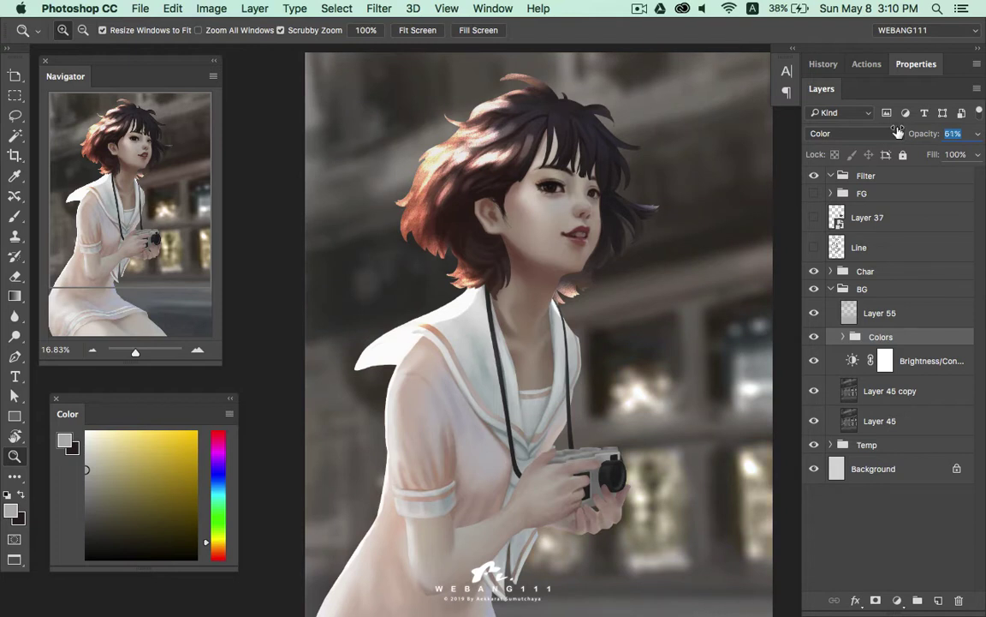
click(832, 288)
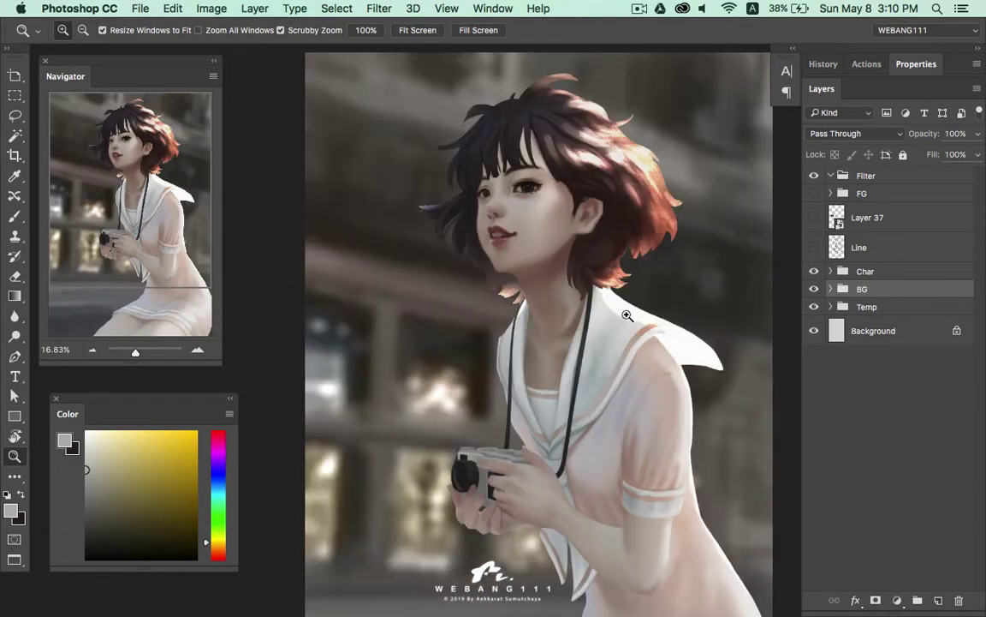
Expand the Char group, zoom in on the eyes, and show and select Layer 36
click(829, 271)
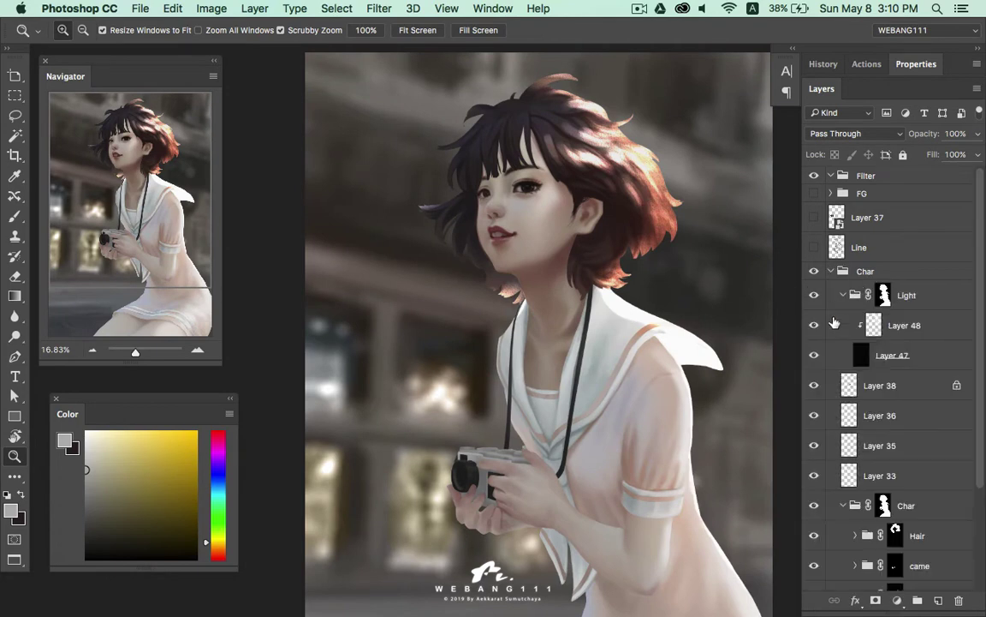
click(843, 294)
alt+click(496, 244)
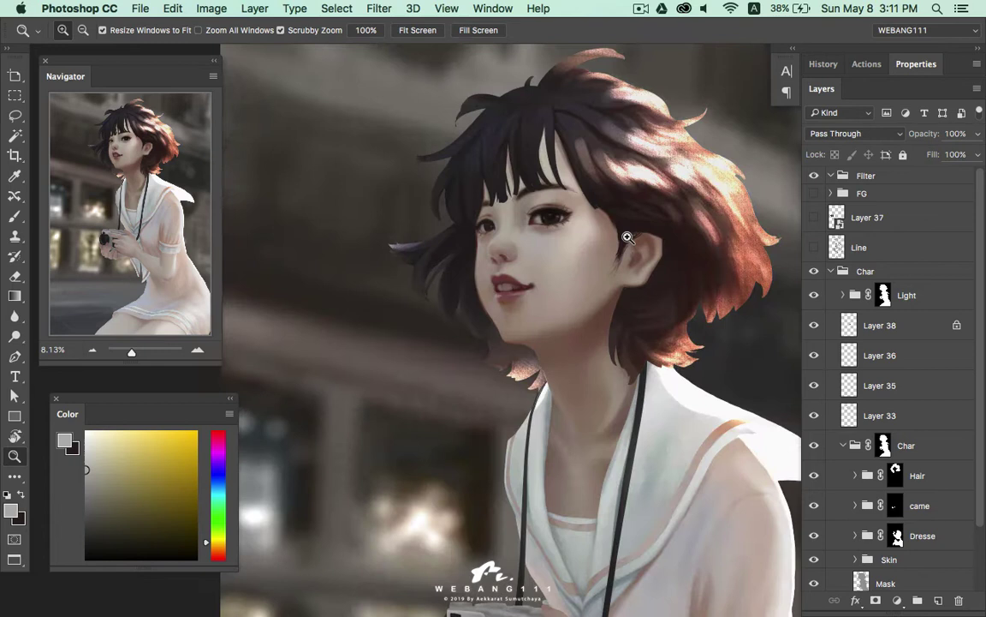
drag(492, 190, 608, 181)
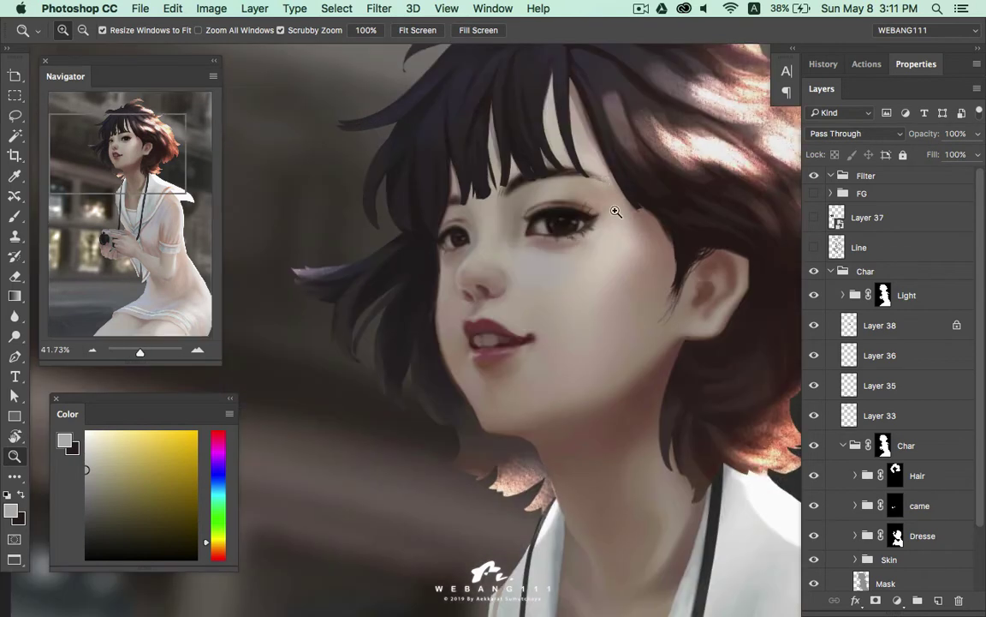
drag(562, 238, 603, 242)
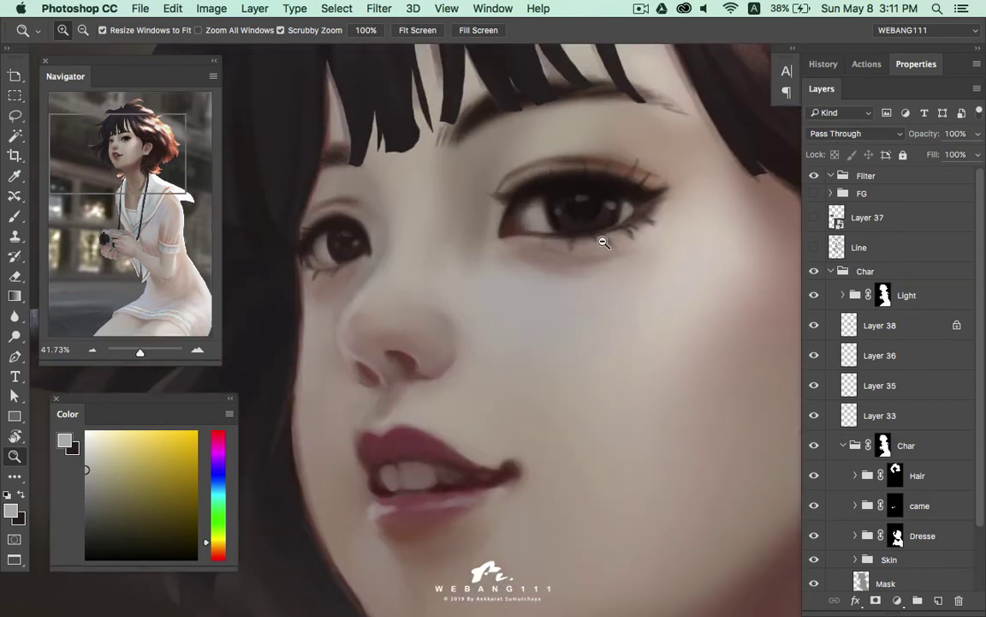
click(814, 356)
click(848, 352)
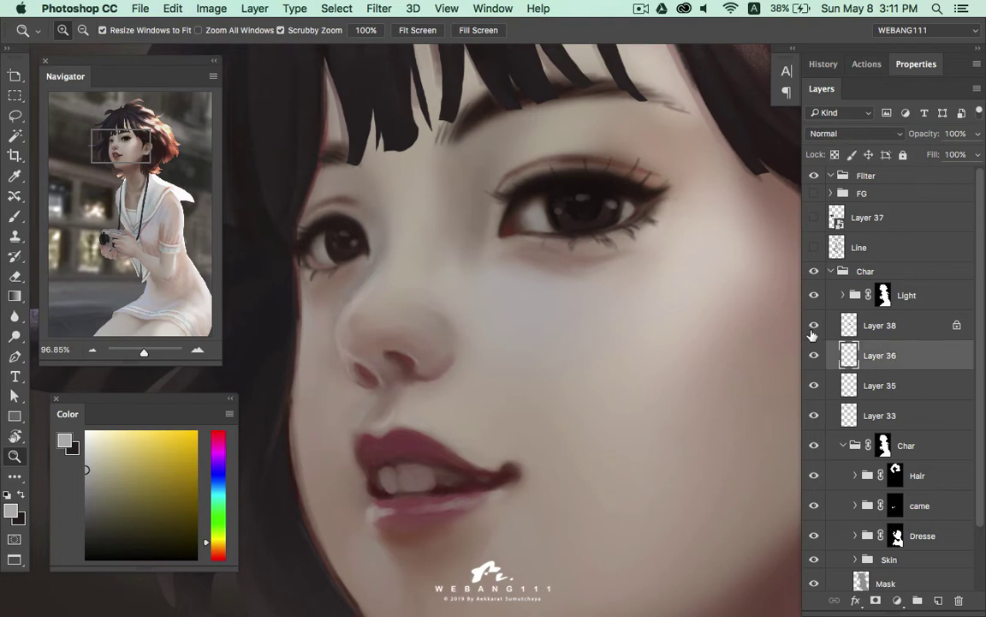
Switch to a 10 px round brush and sample reddish-brown and skin tones around the right eye
key(b)
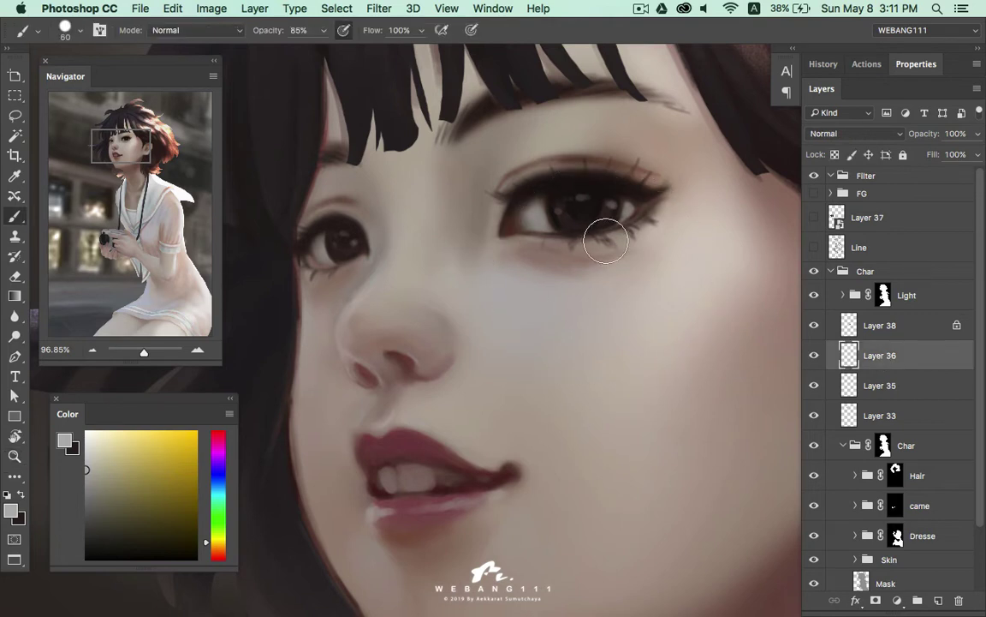
right_click(597, 248)
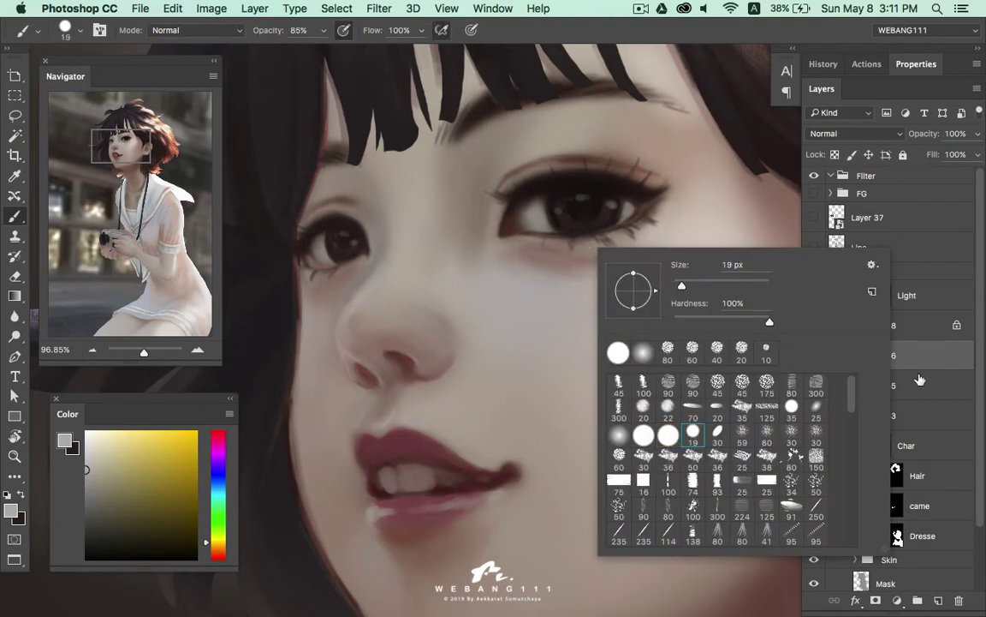
key(Return)
key(bracketleft)
key(bracketleft)
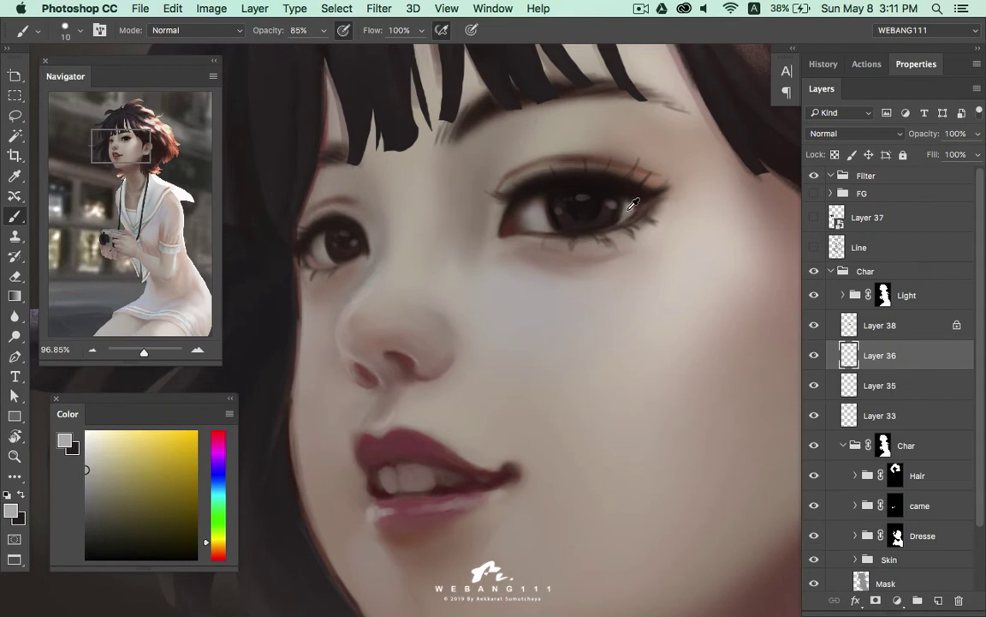
alt+click(633, 204)
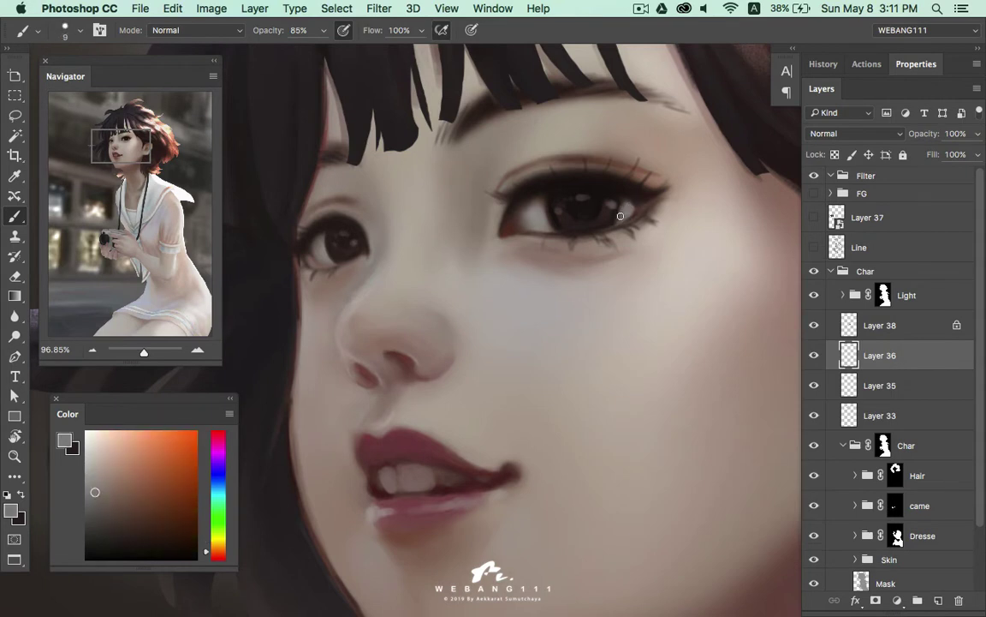
alt+click(526, 192)
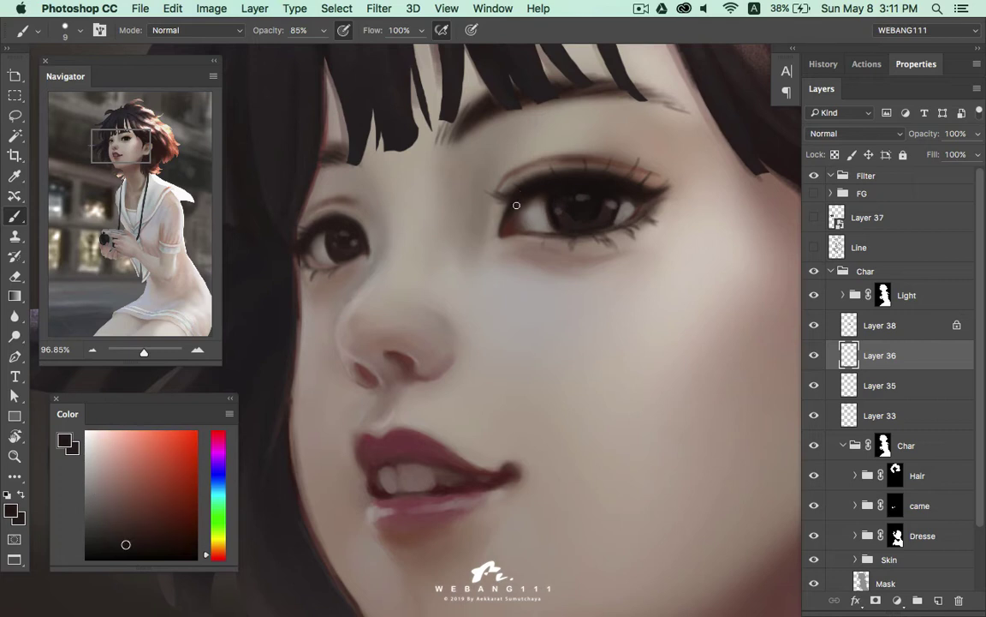
alt+click(621, 216)
alt+click(620, 221)
alt+click(628, 198)
Paint the right eye's lower lashes with near-black and skin tones sampled nearby
alt+click(622, 206)
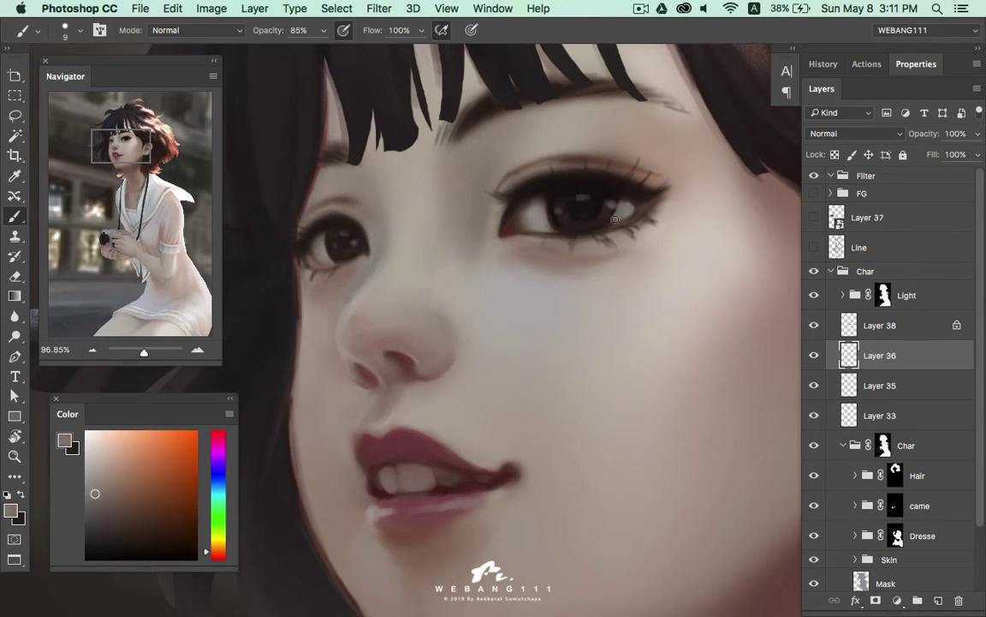
alt+click(623, 210)
alt+click(546, 211)
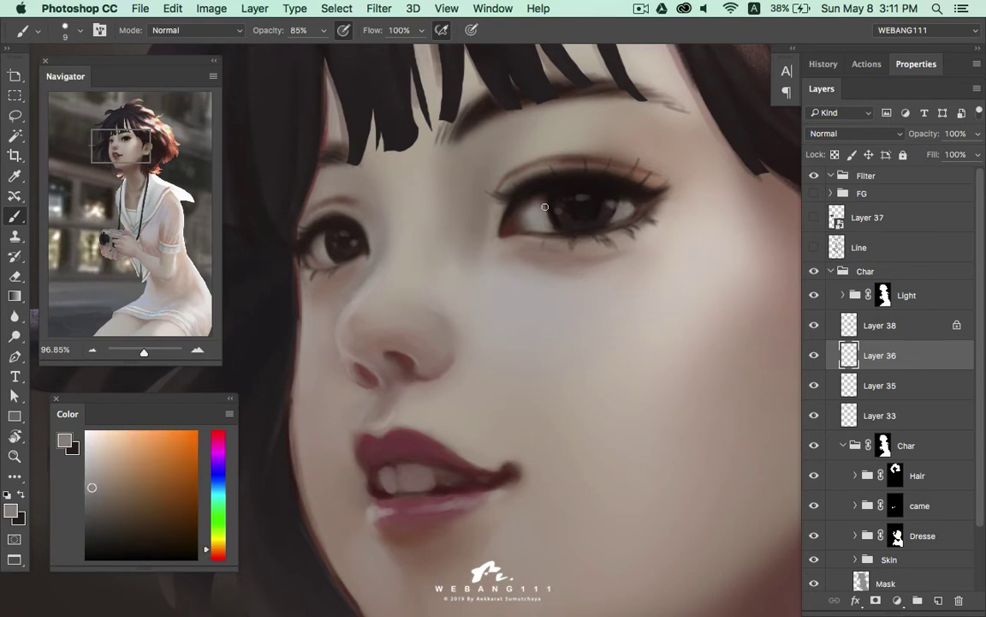
alt+click(552, 226)
alt+click(541, 207)
alt+click(561, 228)
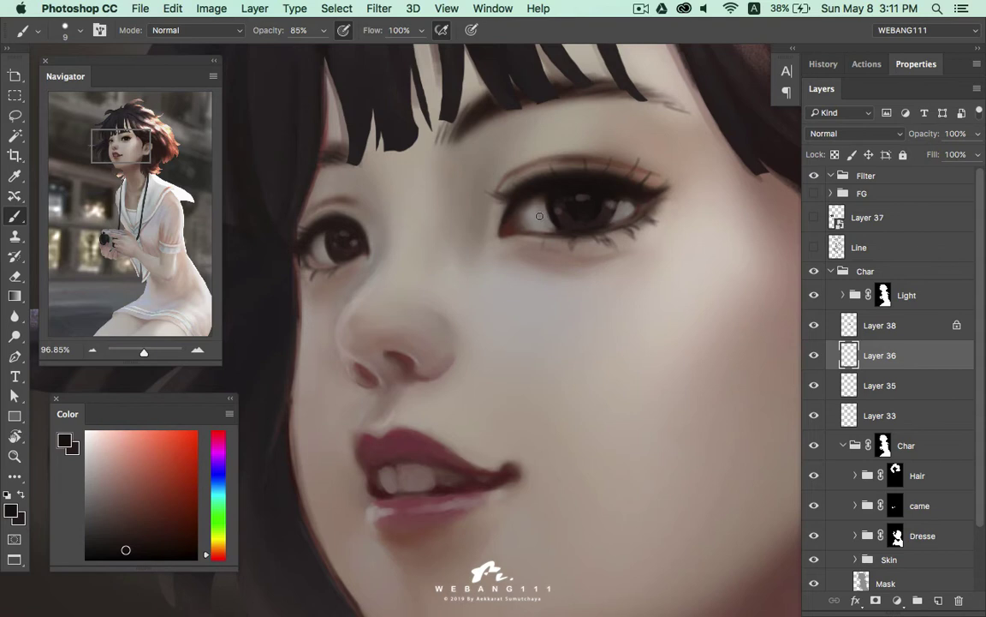
alt+click(486, 194)
alt+click(485, 196)
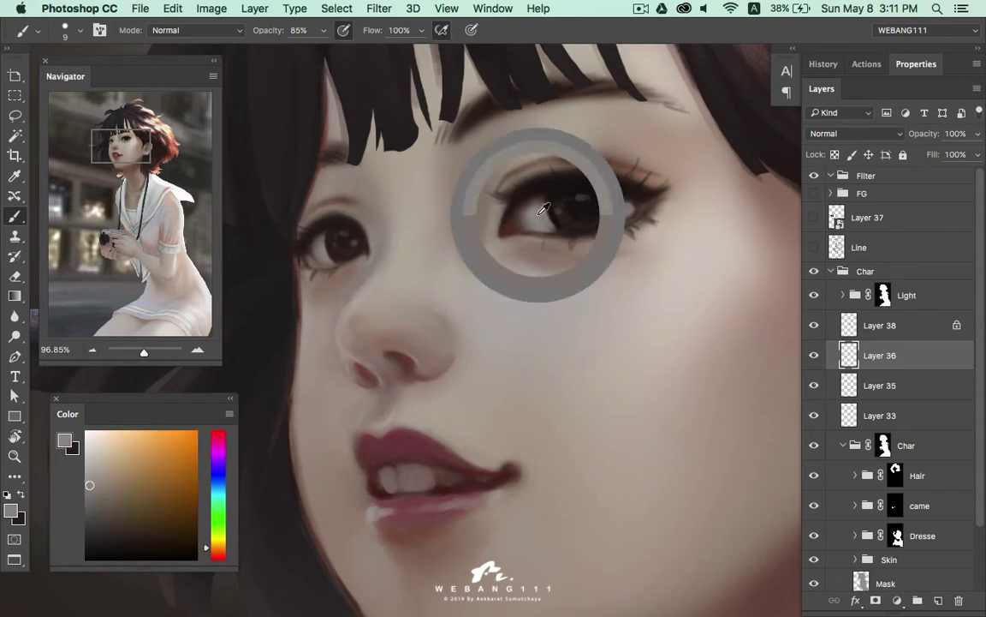
Show the Line sketch at 79% opacity, compare it with the painting, then hide it and reselect Layer 36
click(813, 248)
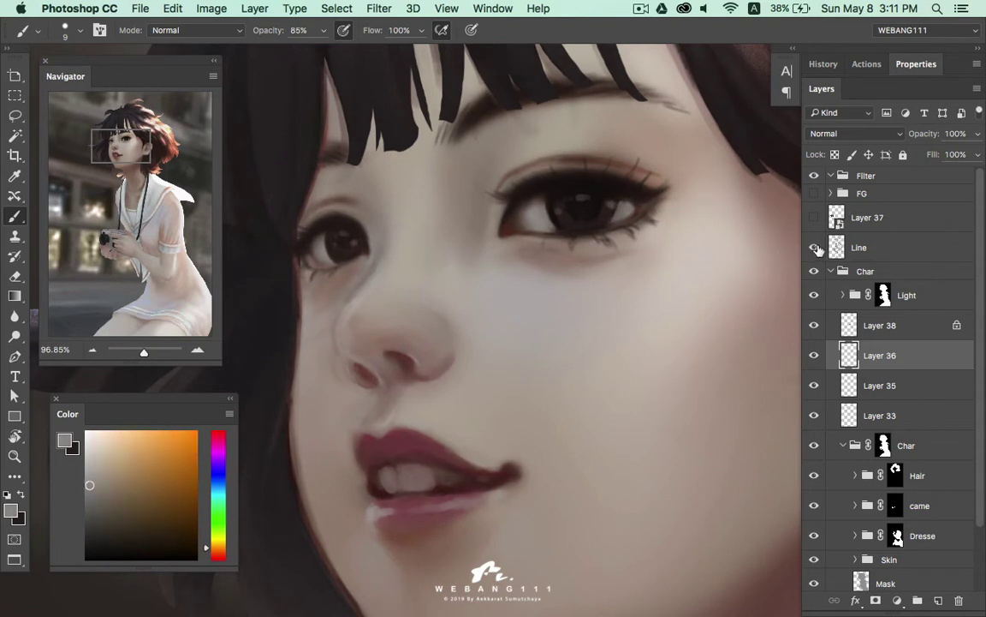
click(882, 247)
click(952, 133)
text(79)
key(Return)
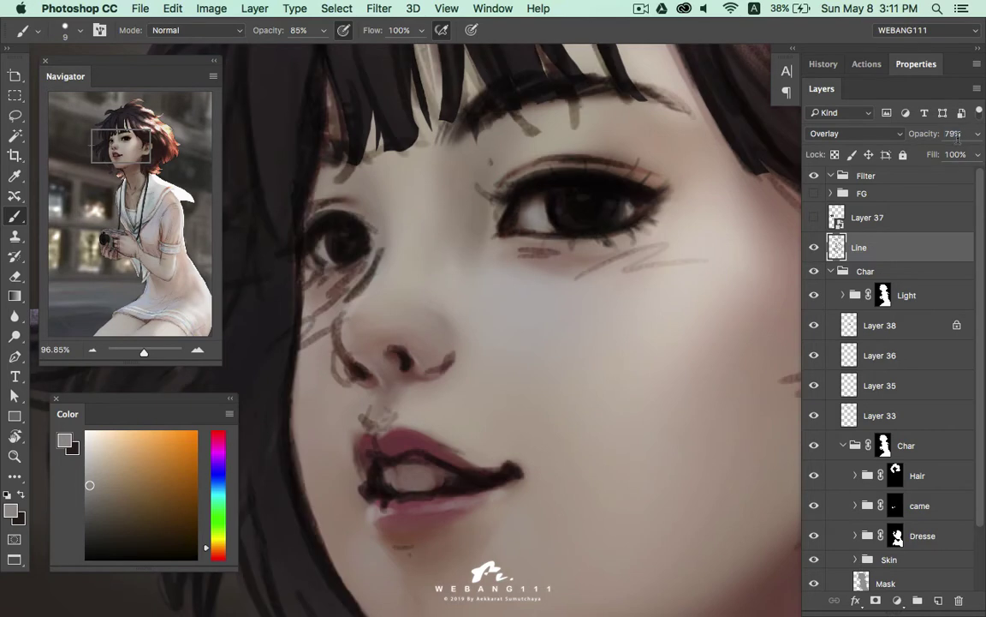
click(815, 247)
click(815, 247)
click(814, 247)
click(815, 249)
click(816, 249)
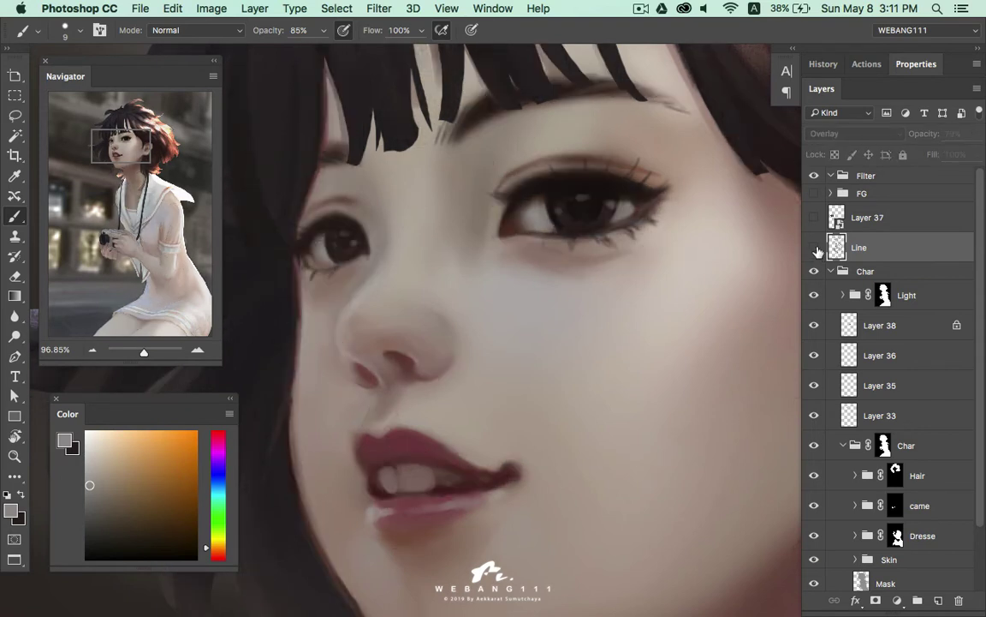
click(877, 349)
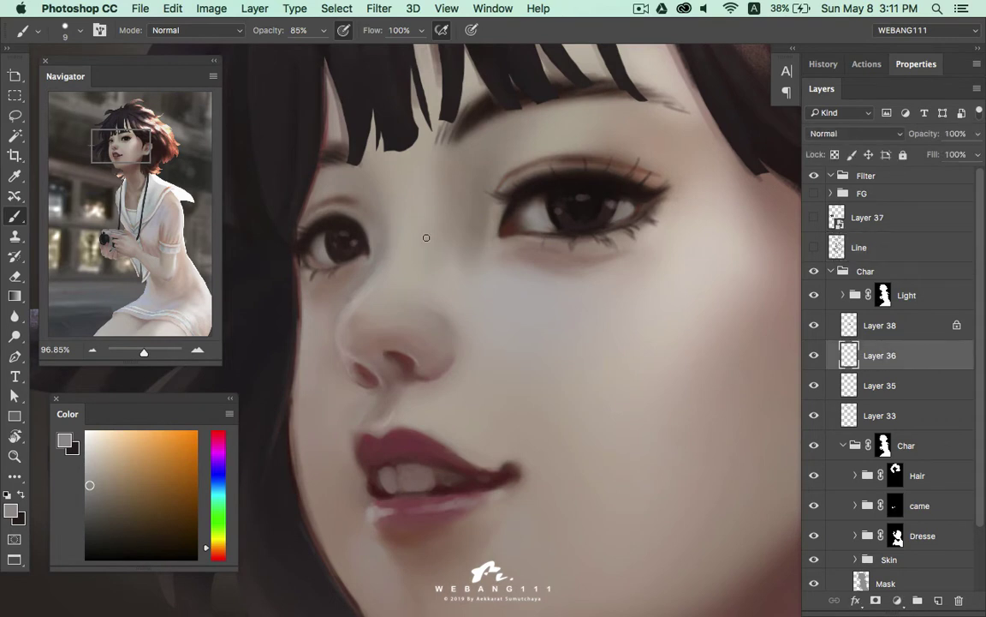
Sample a dark eye tone and set the brush size to 15 px
alt+click(310, 193)
right_click(310, 195)
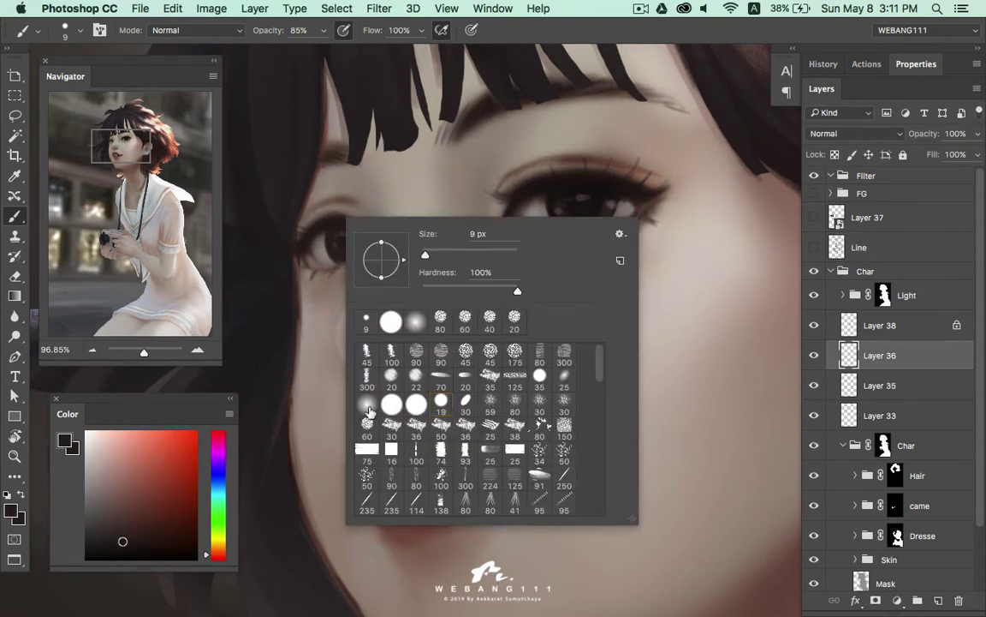
key(Escape)
key(bracketright)
key(bracketright)
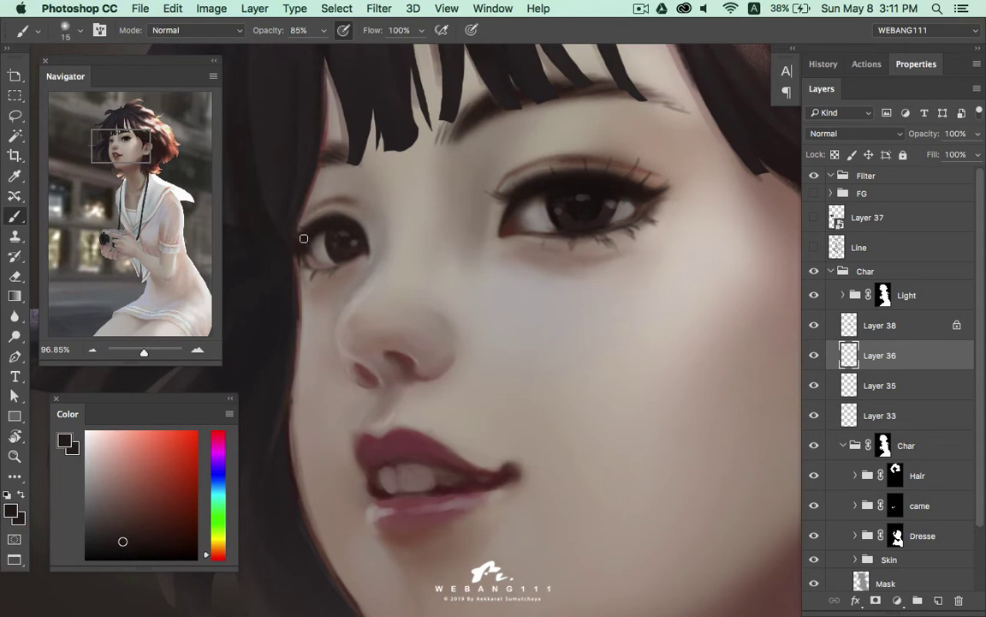
key(bracketleft)
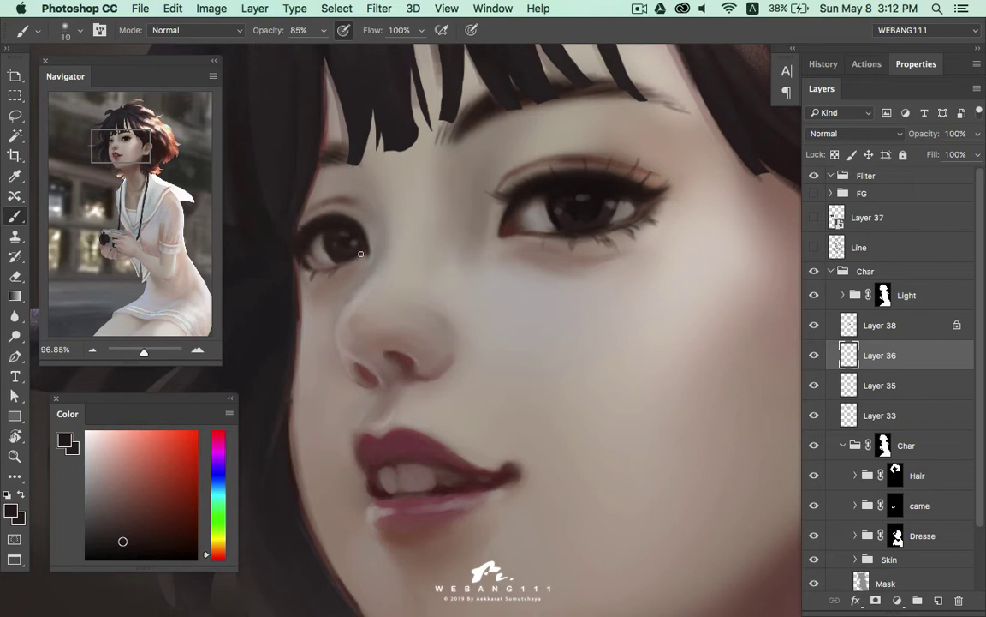
key(bracketright)
Paint under the left eye with crimson, pink and near-black tones sampled nearby
alt+click(289, 218)
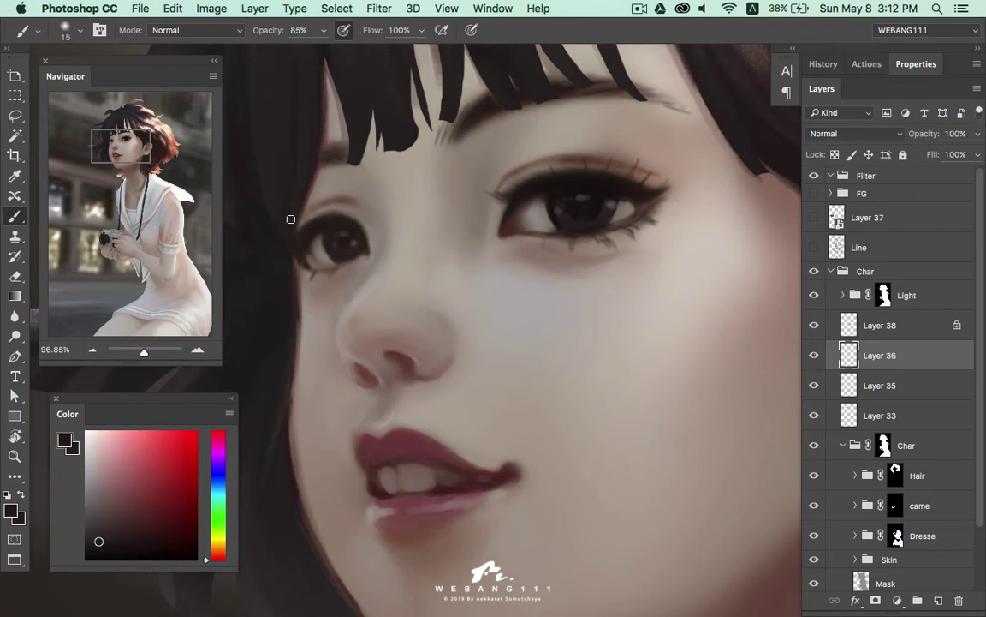
alt+click(296, 261)
alt+click(302, 260)
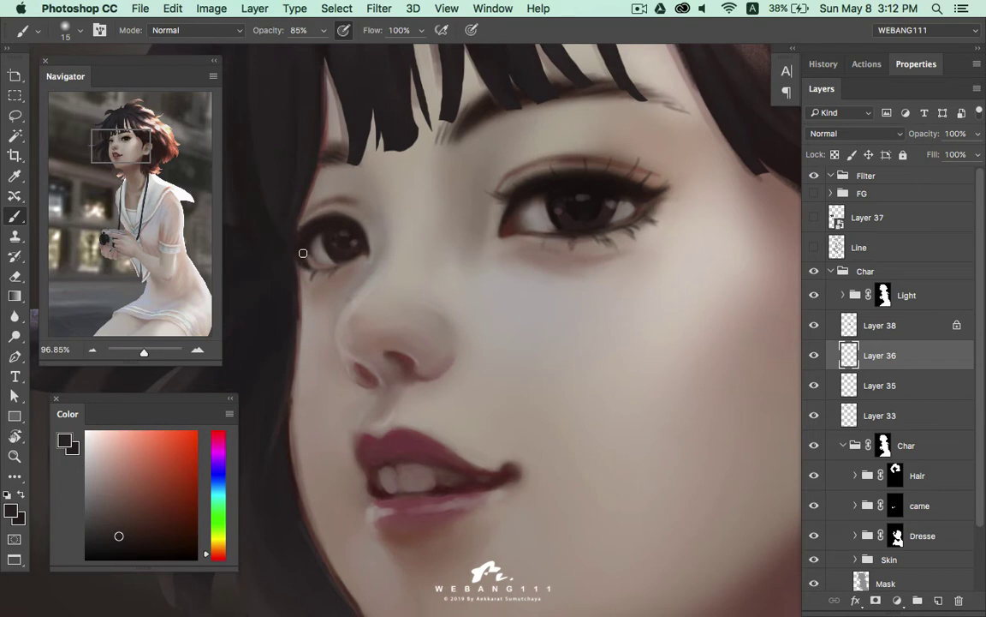
alt+click(301, 268)
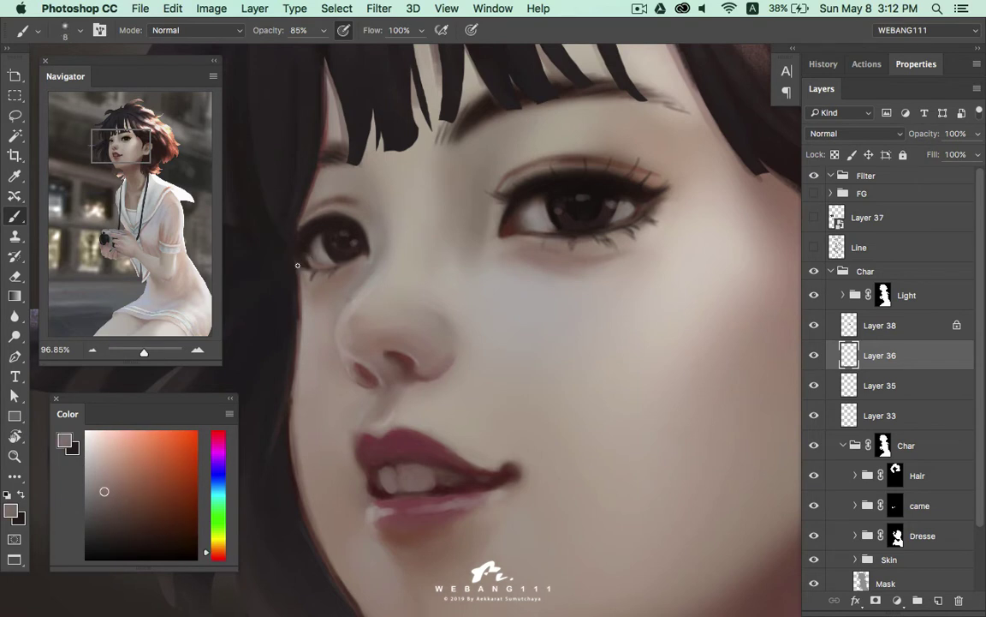
alt+click(304, 260)
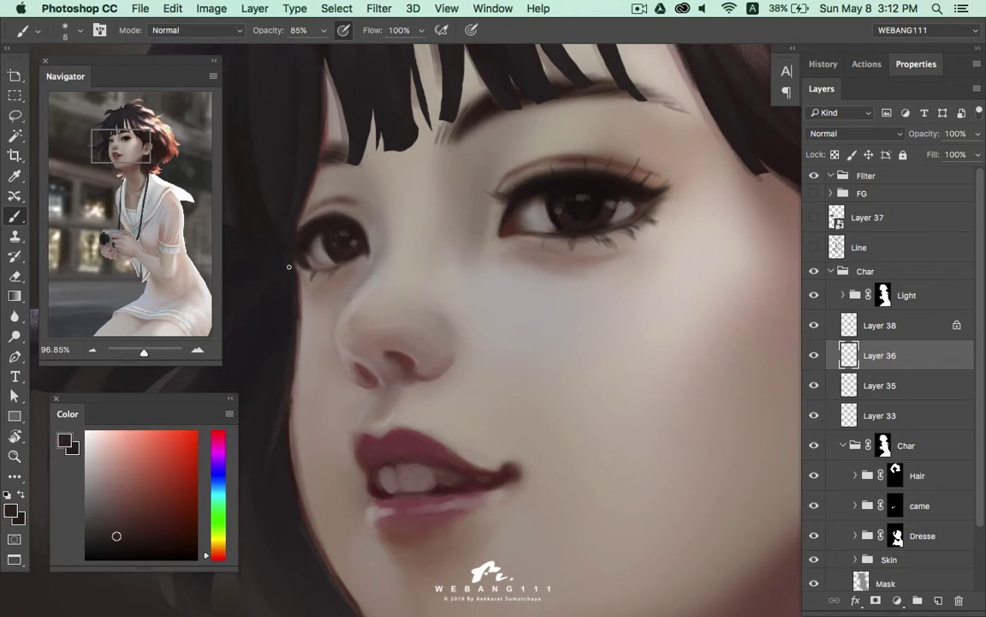
key(bracketright)
key(bracketright)
alt+click(295, 273)
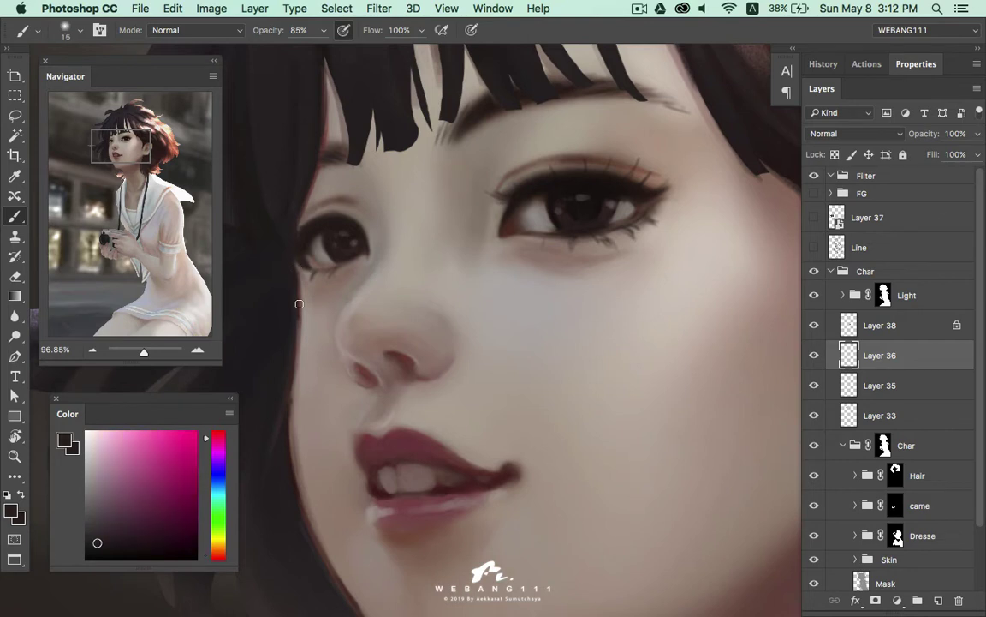
Paint faint dark-brown lashes under the left eye and undo the last two strokes
alt+click(288, 388)
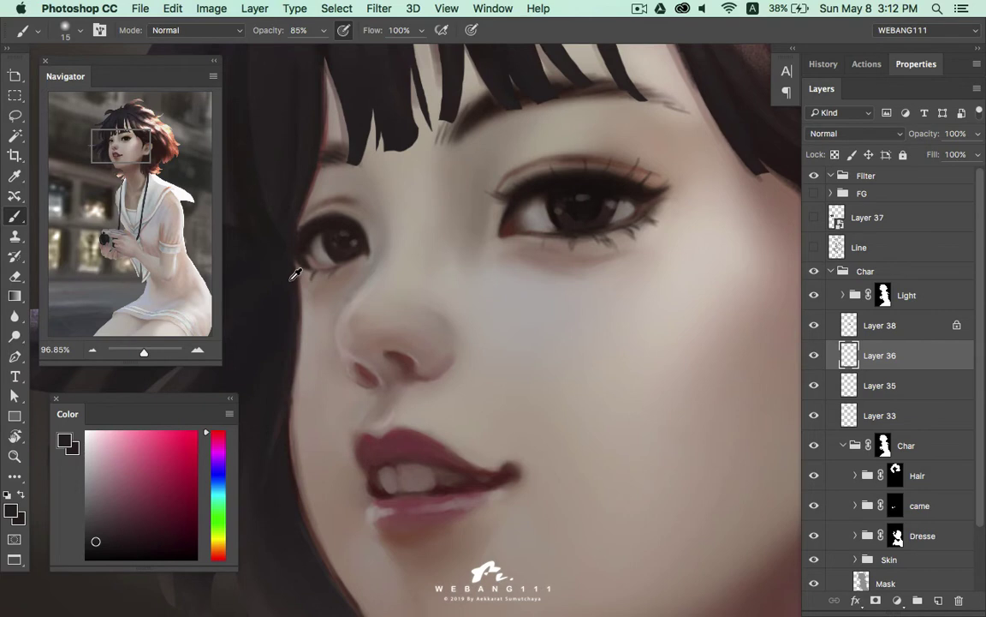
alt+click(292, 235)
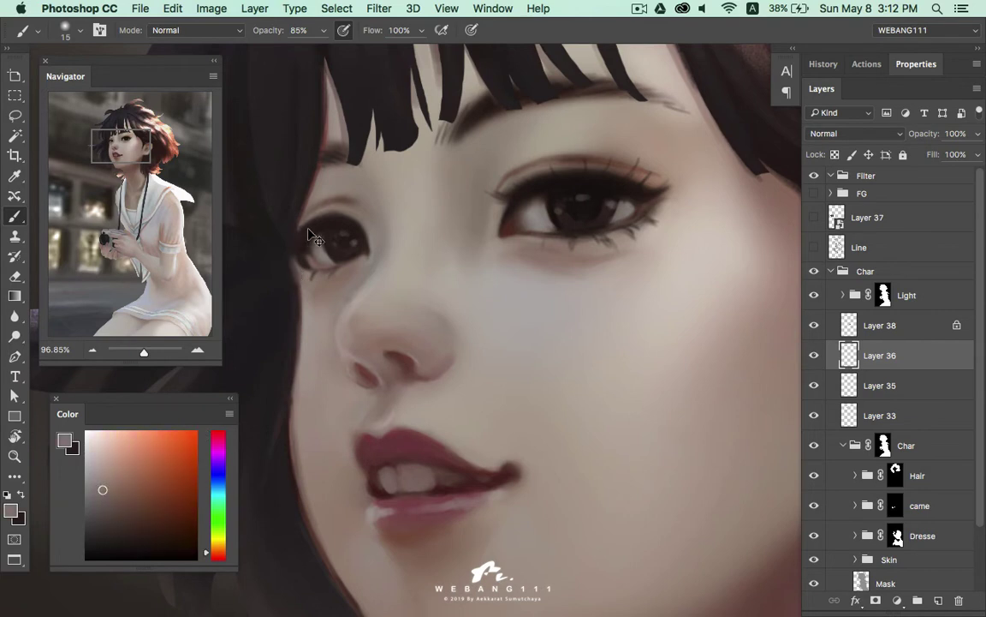
alt+click(310, 266)
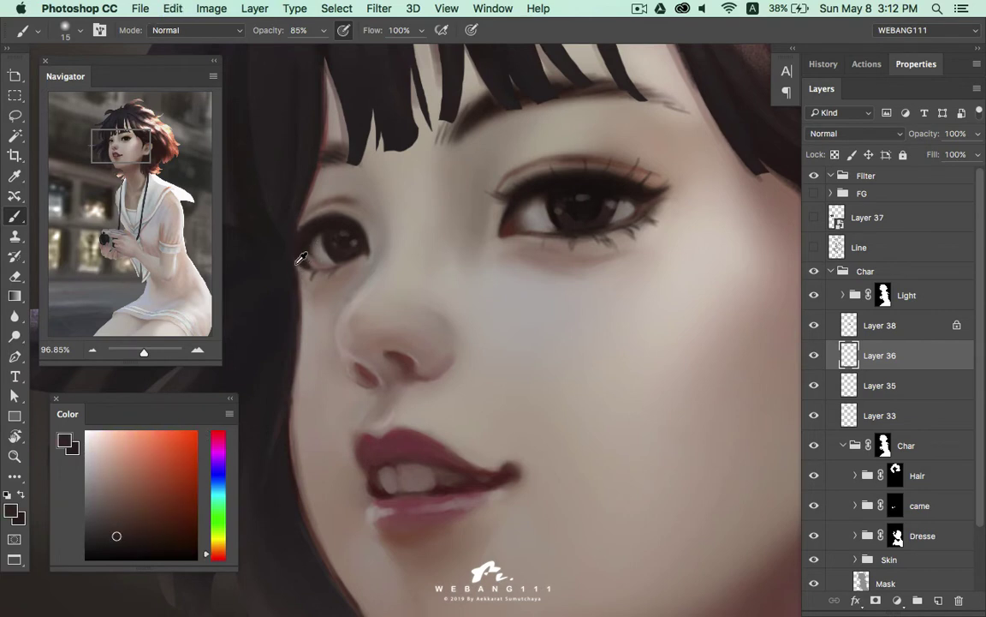
alt+click(299, 255)
alt+click(306, 266)
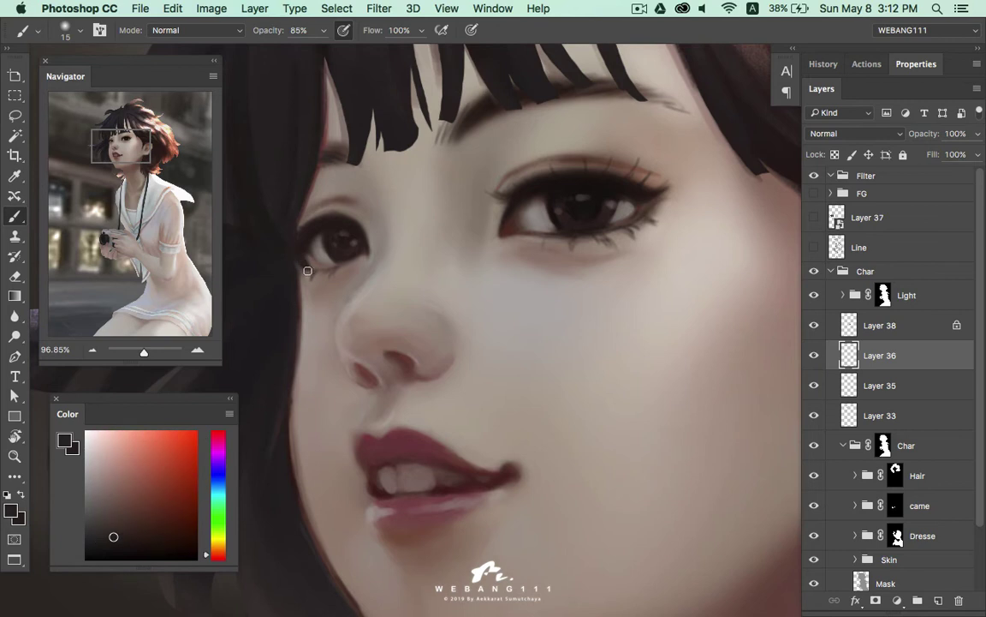
alt+click(299, 229)
alt+click(290, 227)
key(ctrl+z)
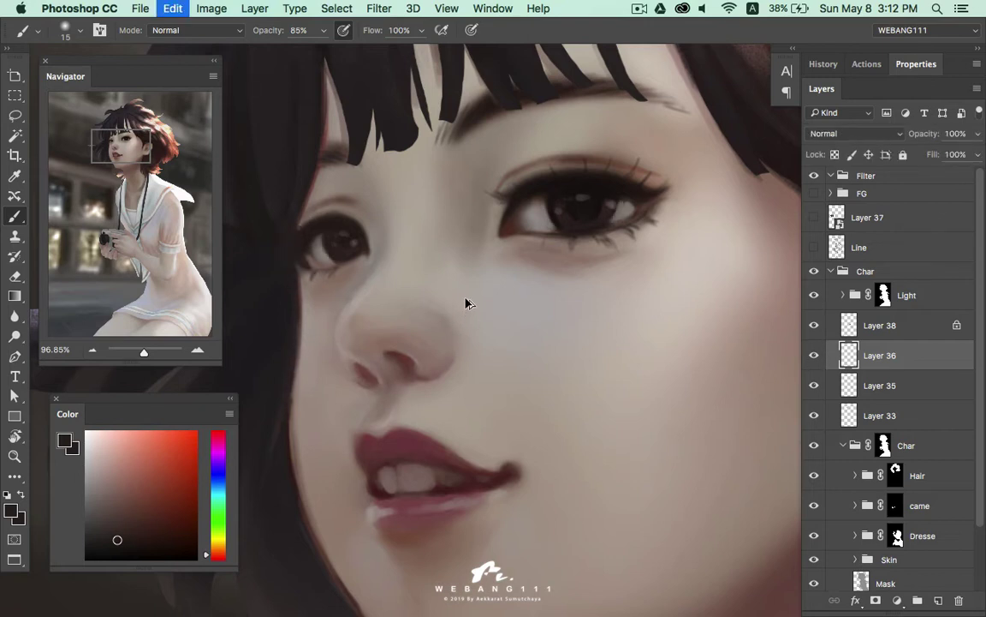
key(ctrl+z)
key(ctrl+z)
key(ctrl+z)
key(ctrl+z)
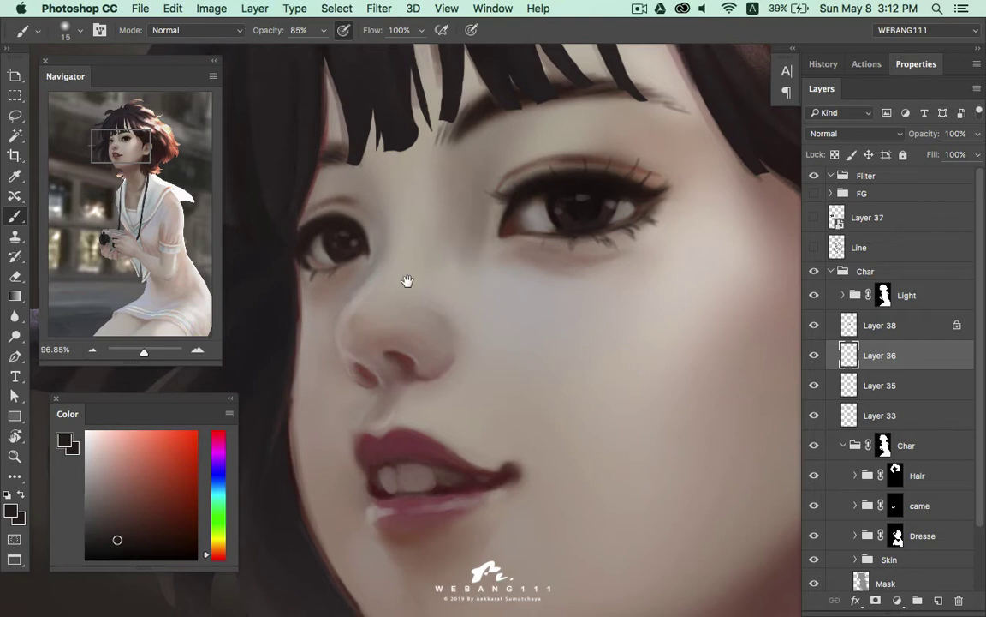
Zoom in on the left eye, compare Layer 36 on and off, and shrink the brush to about 7 px
drag(408, 282, 482, 277)
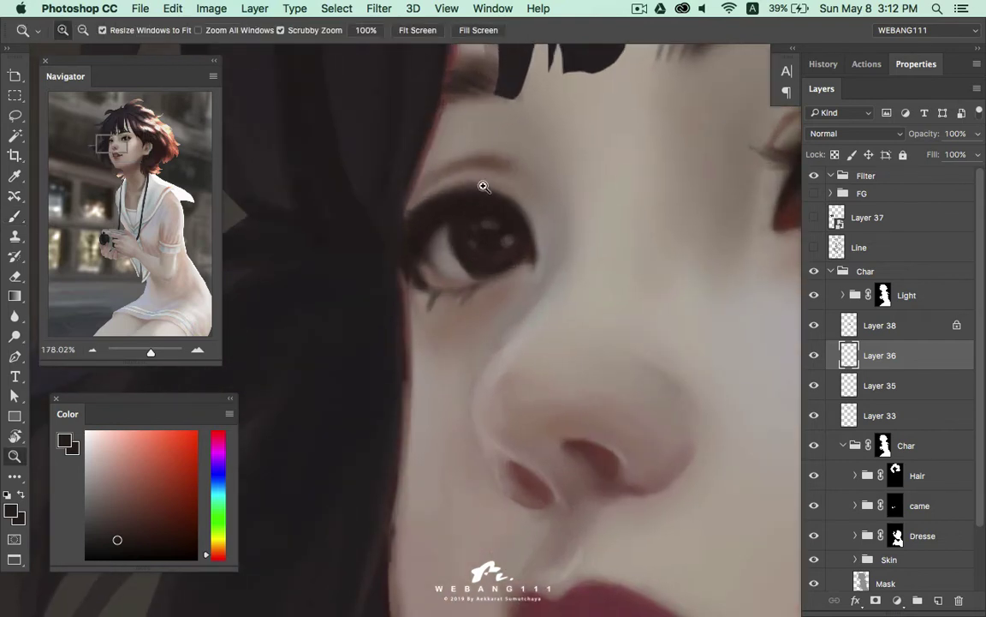
click(818, 358)
key(b)
key(bracketleft)
alt+click(476, 259)
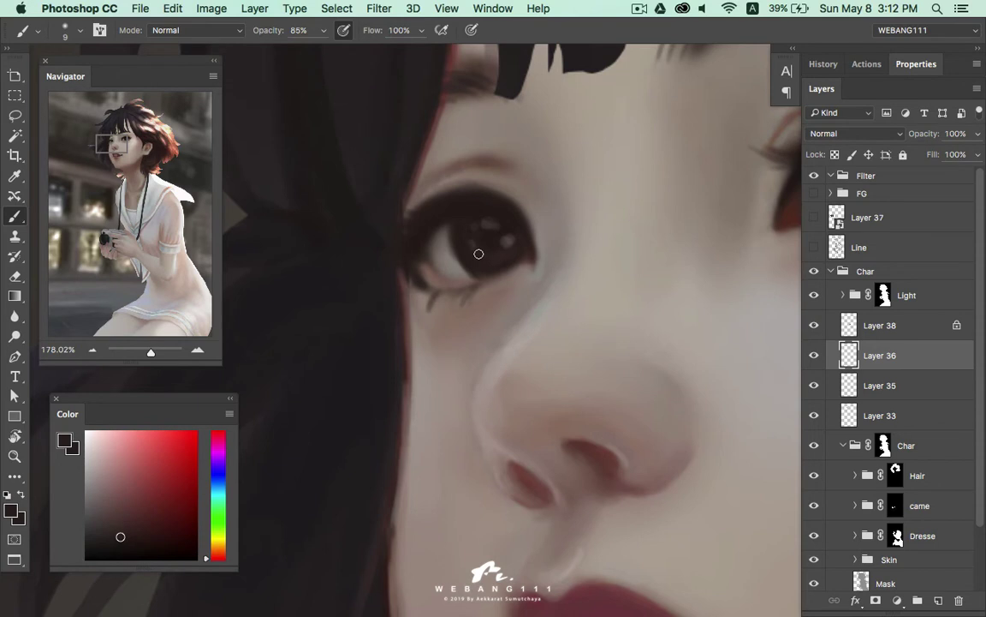
alt+click(462, 230)
right_click(471, 252)
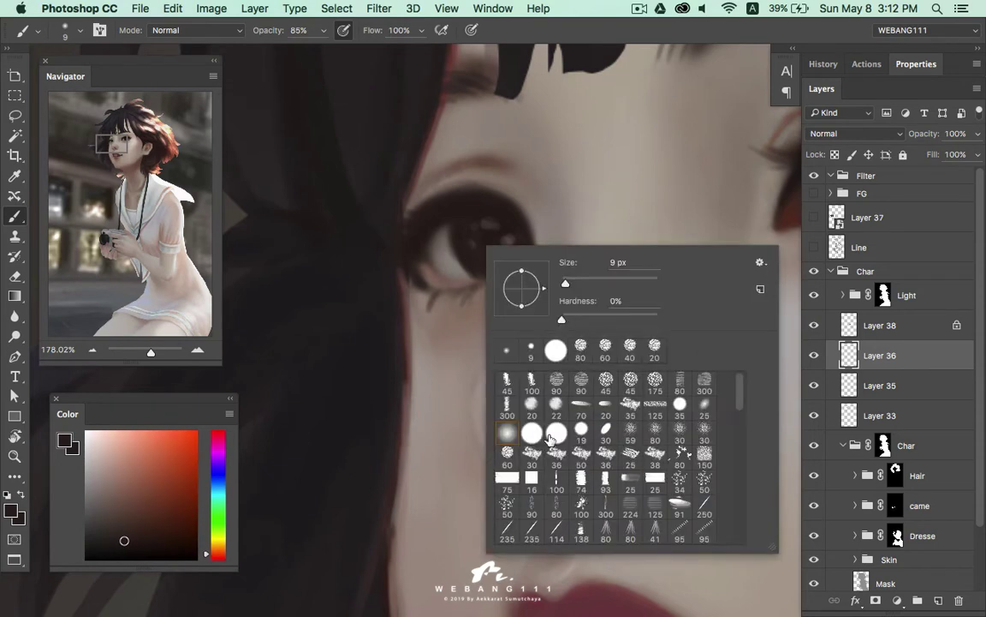
key(Escape)
key(bracketleft)
key(bracketleft)
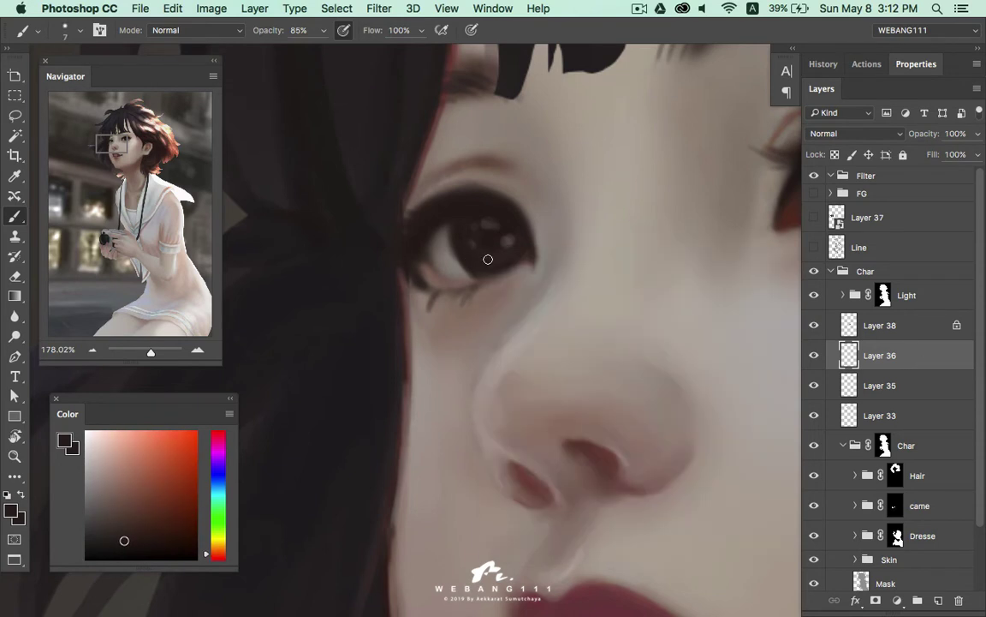
Paint the eye's inner corner with sampled pinkish-brown and near-black tones
alt+click(472, 258)
alt+click(470, 244)
alt+click(454, 215)
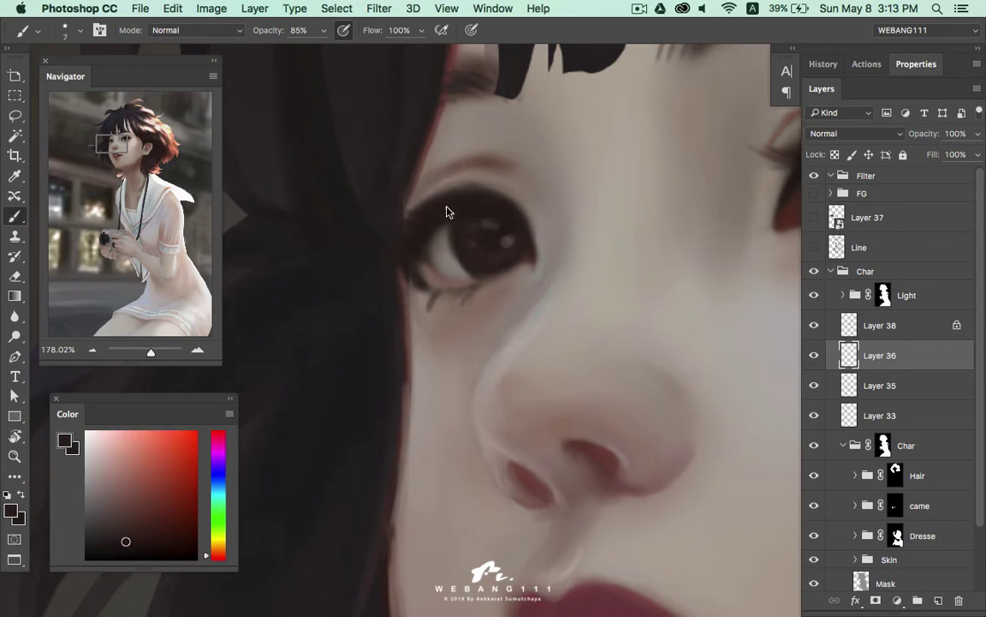
alt+click(419, 273)
alt+click(445, 261)
alt+click(399, 238)
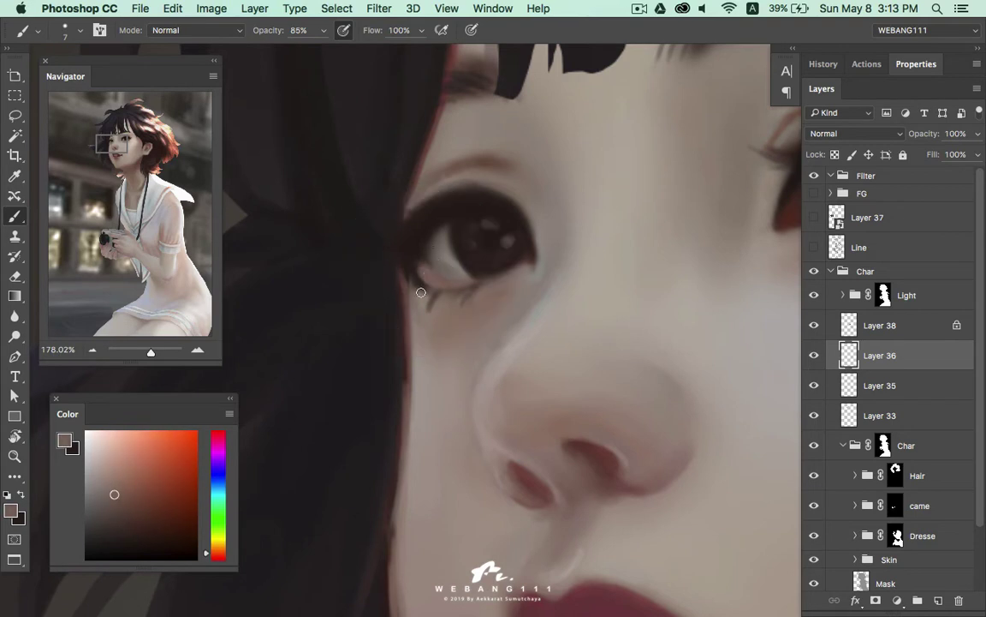
alt+click(423, 291)
alt+click(413, 264)
alt+click(414, 263)
alt+click(413, 296)
alt+click(398, 274)
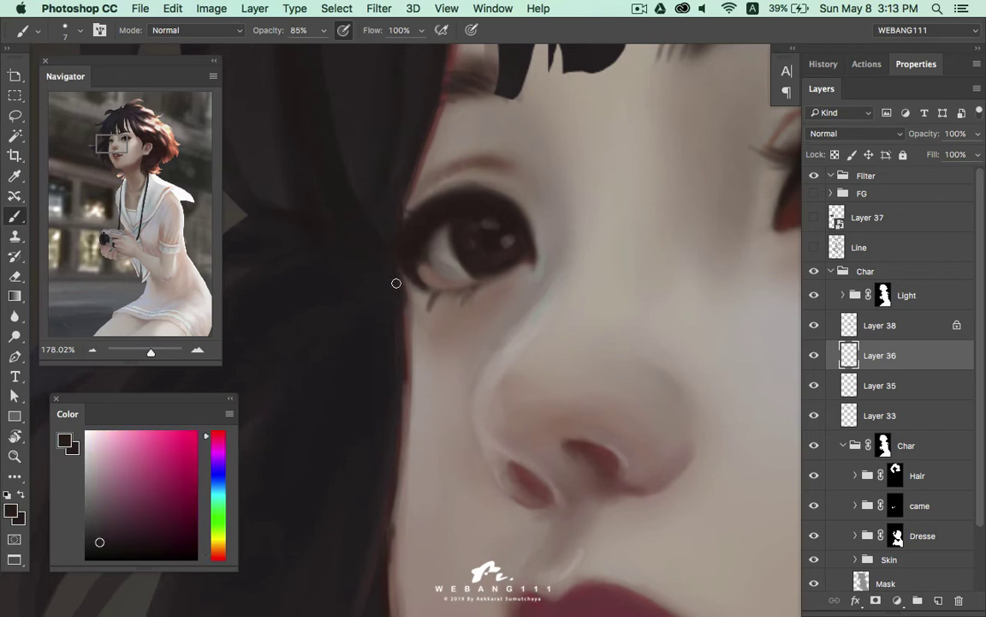
alt+click(400, 291)
Refine the lower lid with lighter and darker browns sampled from the eye
alt+click(395, 214)
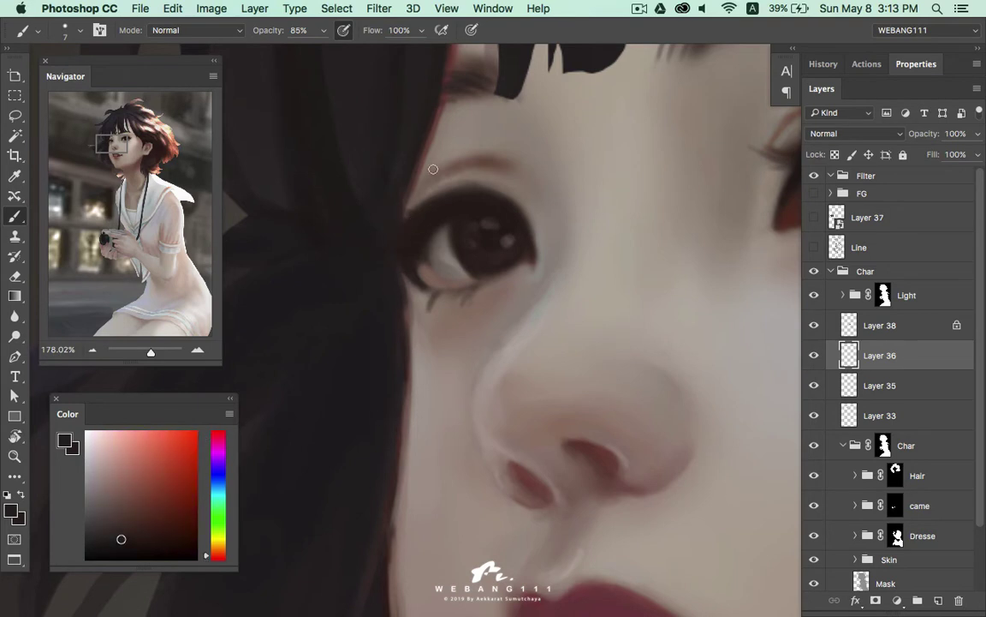
alt+click(404, 178)
alt+click(447, 165)
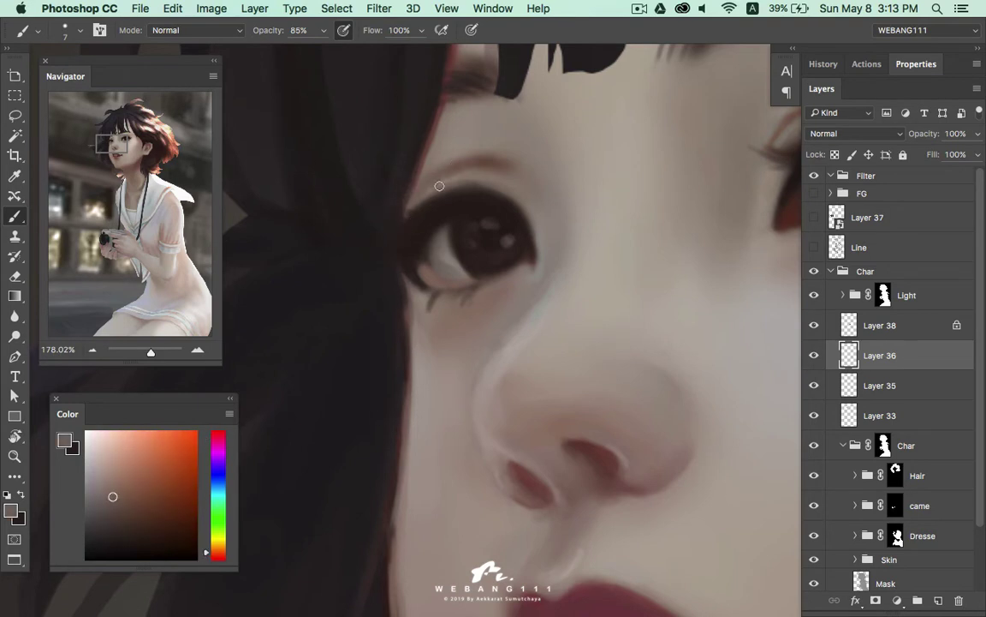
alt+click(428, 269)
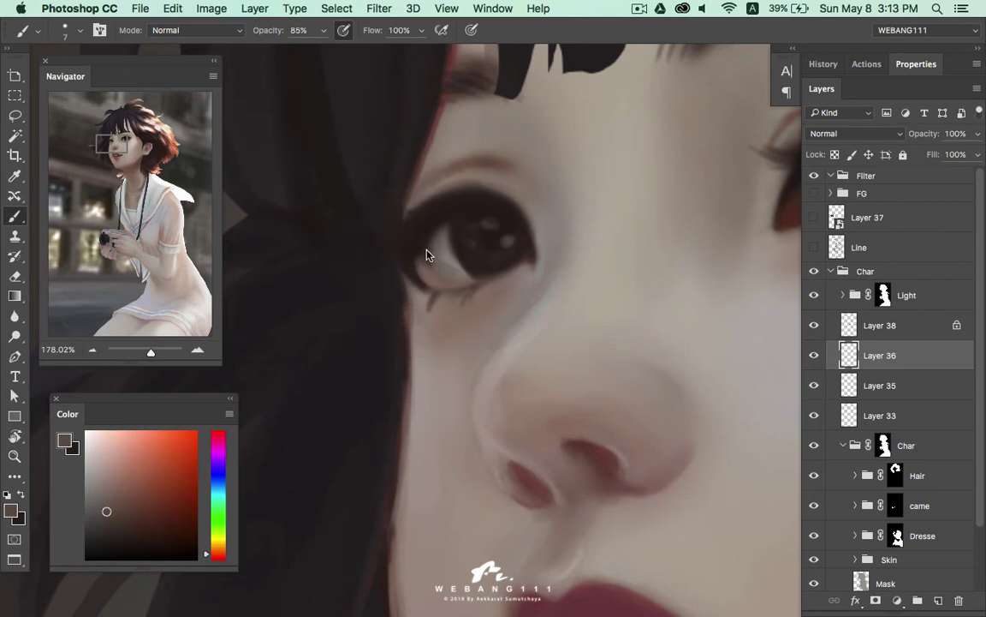
alt+click(431, 242)
alt+click(453, 268)
alt+click(427, 253)
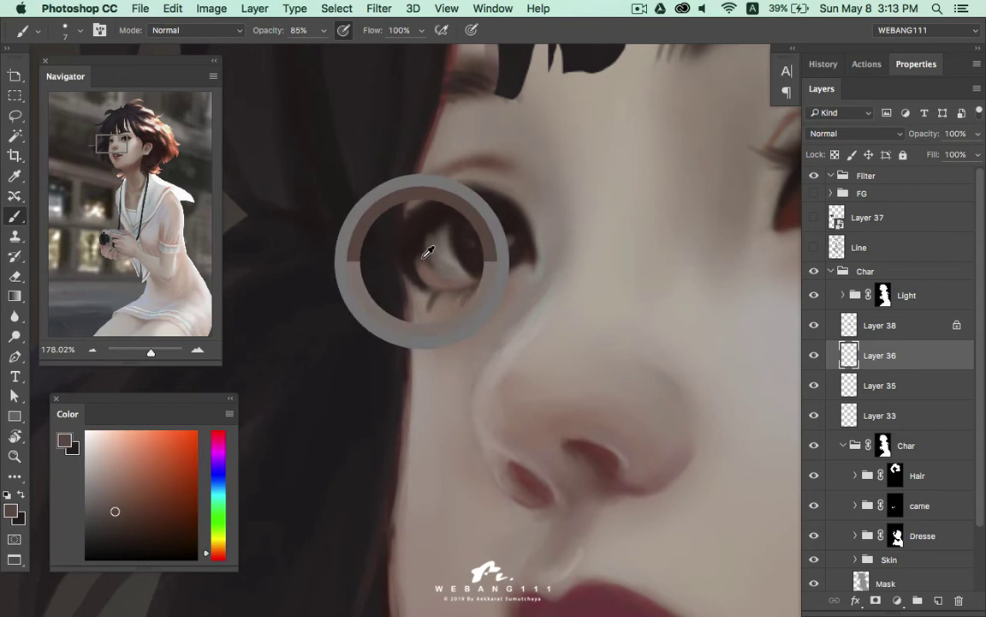
alt+click(433, 231)
alt+click(424, 262)
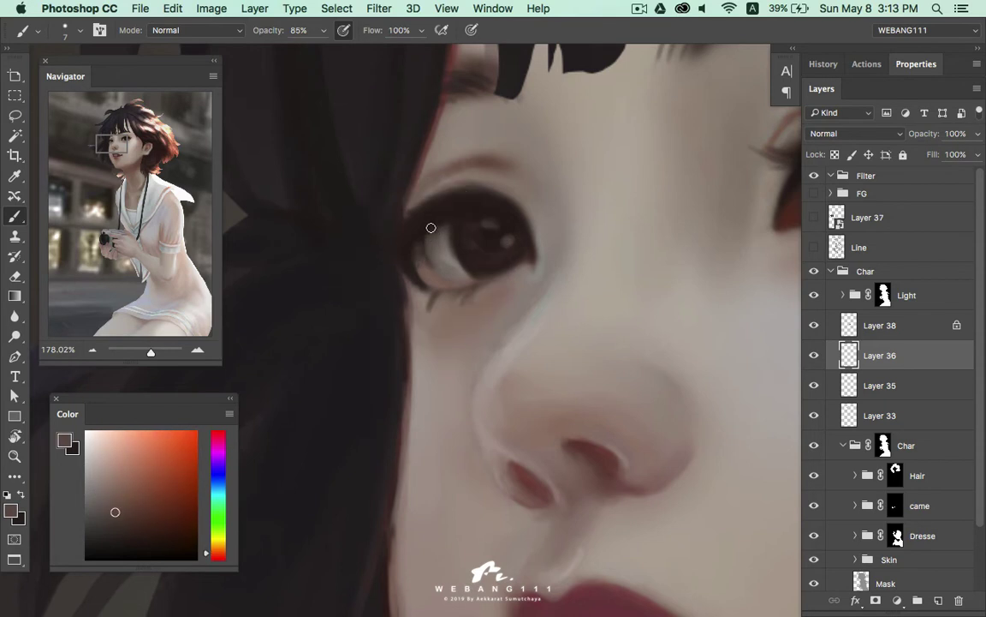
alt+click(435, 267)
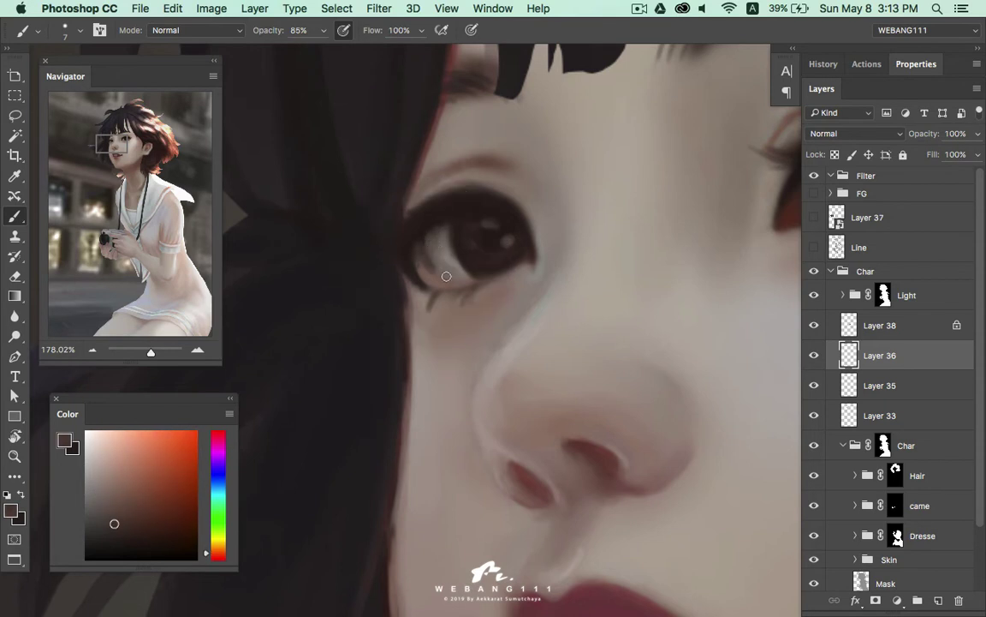
alt+click(449, 274)
alt+click(439, 230)
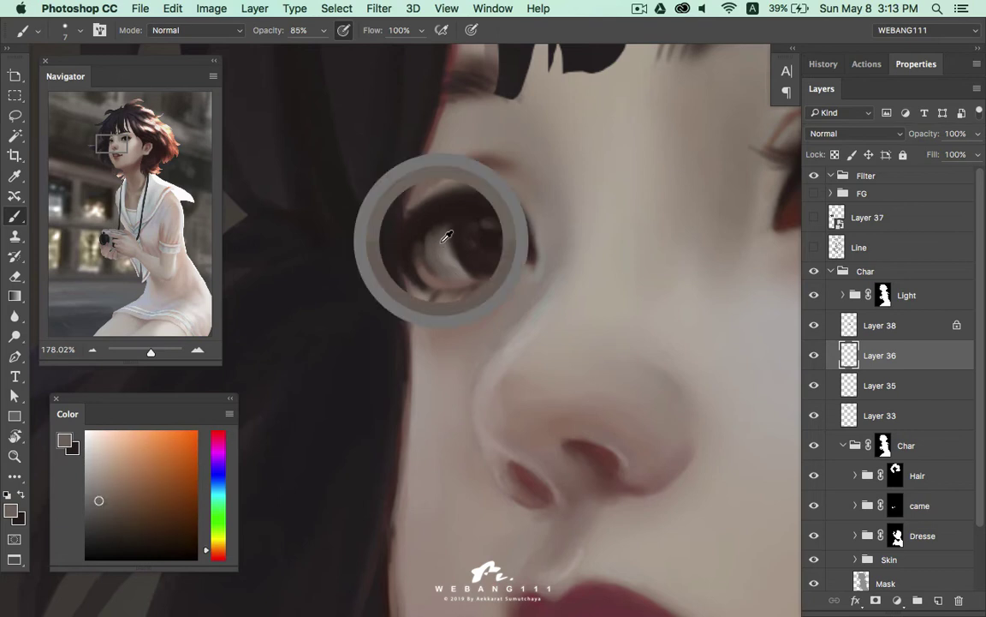
alt+click(438, 231)
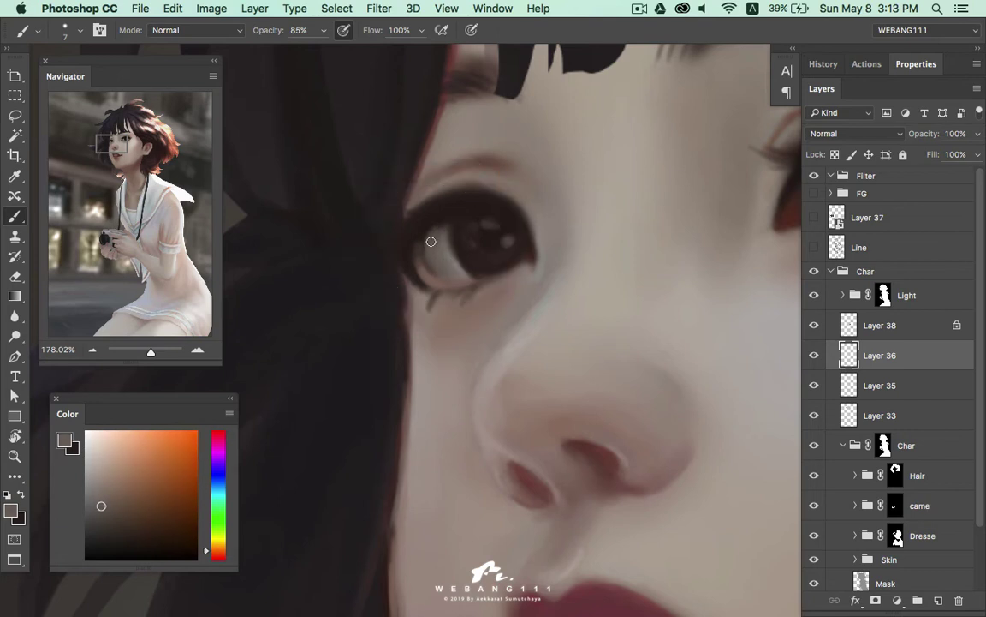
alt+click(433, 249)
alt+click(392, 193)
Zoom in on the left eye and sharpen its lashes and lid line with near-black and skin tones
key(z)
mouse_move(563, 288)
mouse_down()
mouse_move(449, 363)
mouse_move(451, 412)
mouse_up()
mouse_move(424, 282)
mouse_down()
mouse_move(489, 293)
mouse_move(472, 261)
mouse_up()
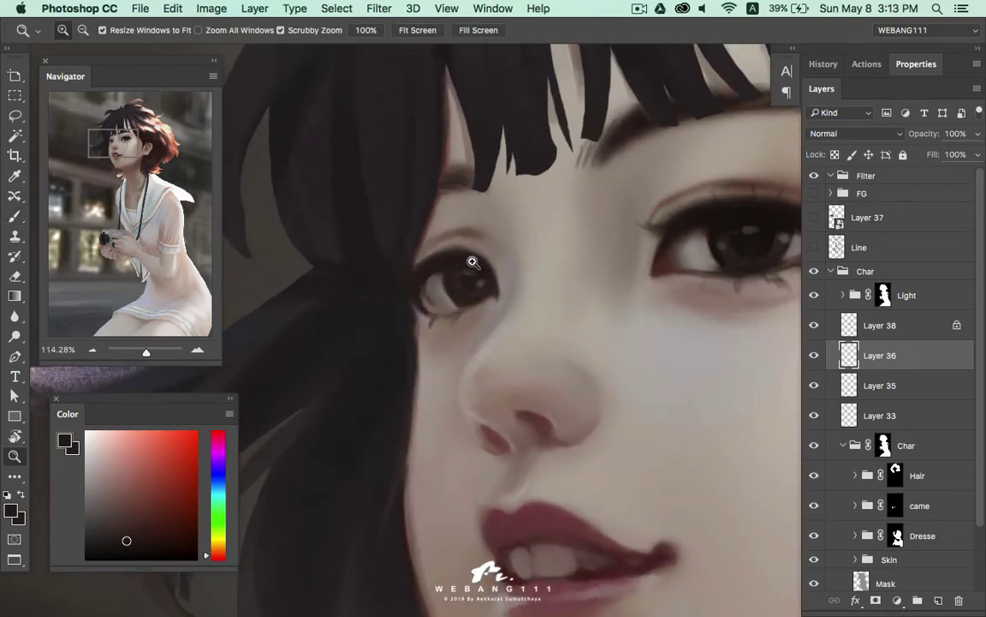
key(b)
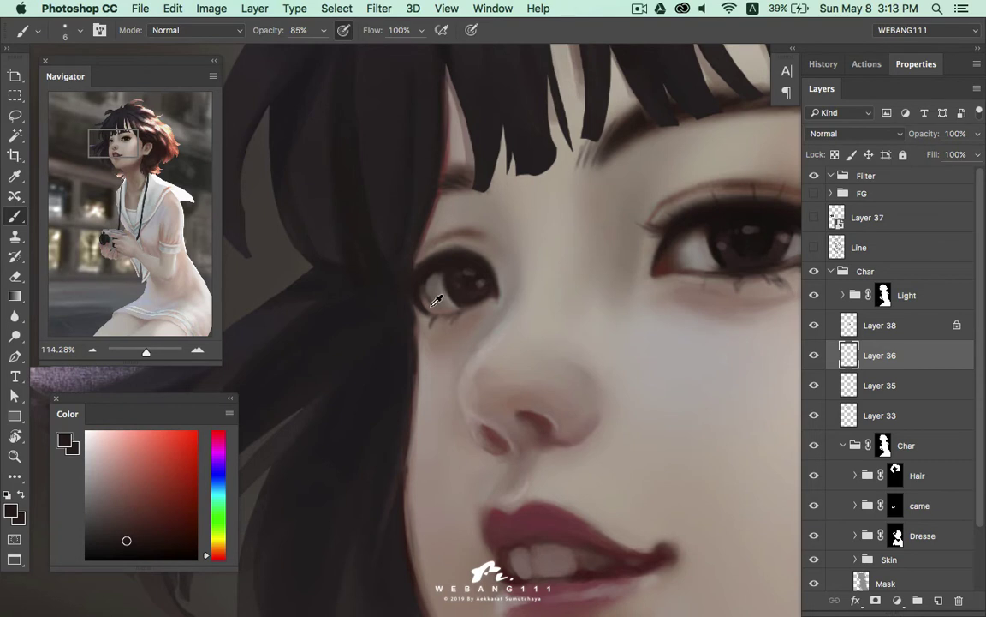
alt+click(430, 304)
alt+click(430, 266)
alt+click(438, 270)
alt+click(435, 287)
alt+click(440, 265)
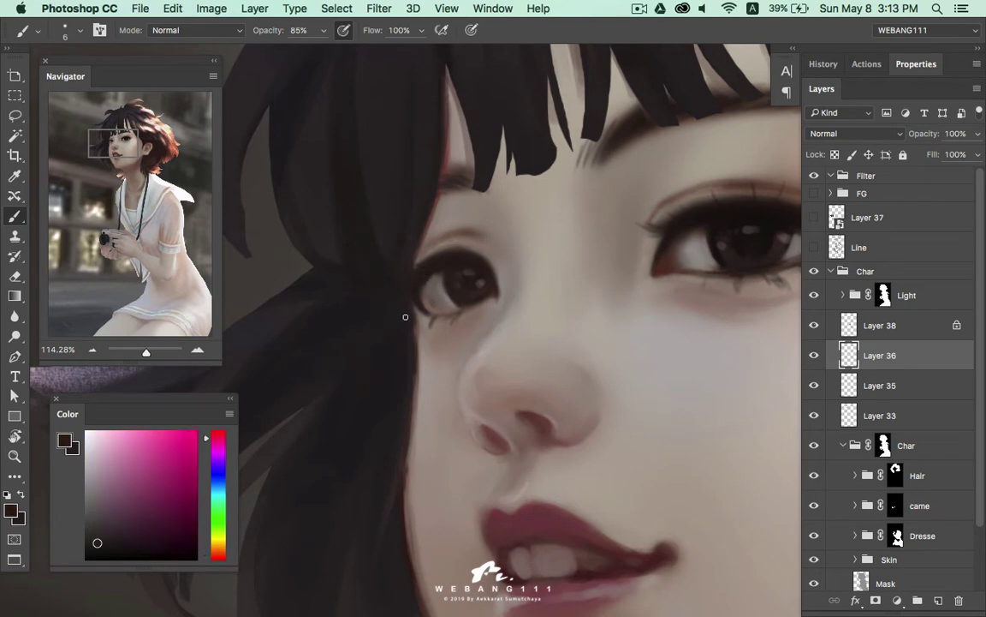
Zoom out to review the whole face and head
key(z)
mouse_move(623, 323)
mouse_down()
mouse_move(447, 342)
mouse_move(506, 331)
mouse_up()
key(b)
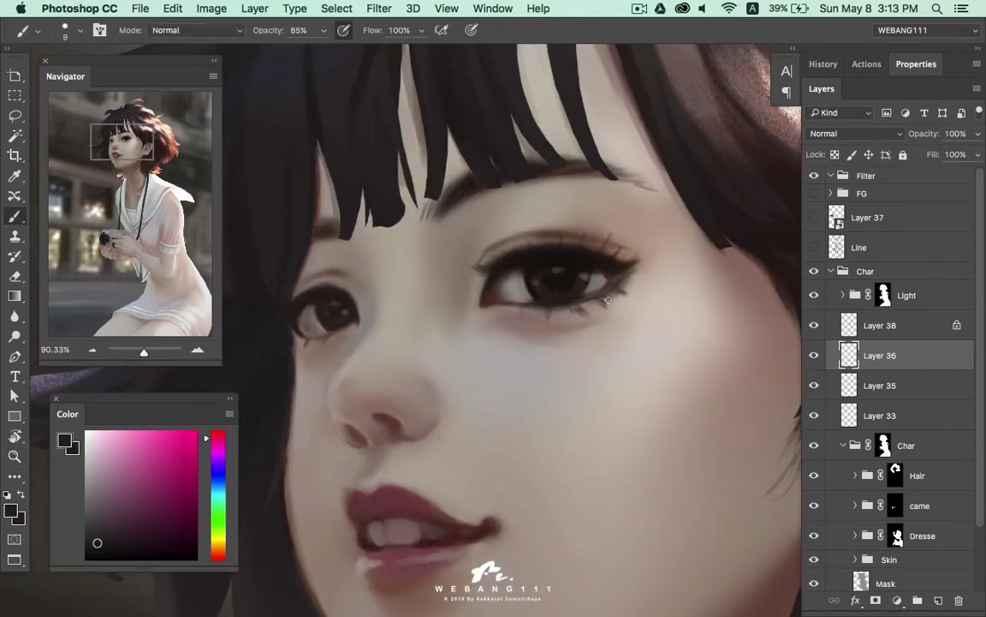
key(z)
mouse_move(594, 346)
mouse_down()
mouse_move(522, 392)
mouse_move(496, 368)
mouse_up()
With the Brush, sample dark hair, brown and skin tones for the strands over the cheek
key(b)
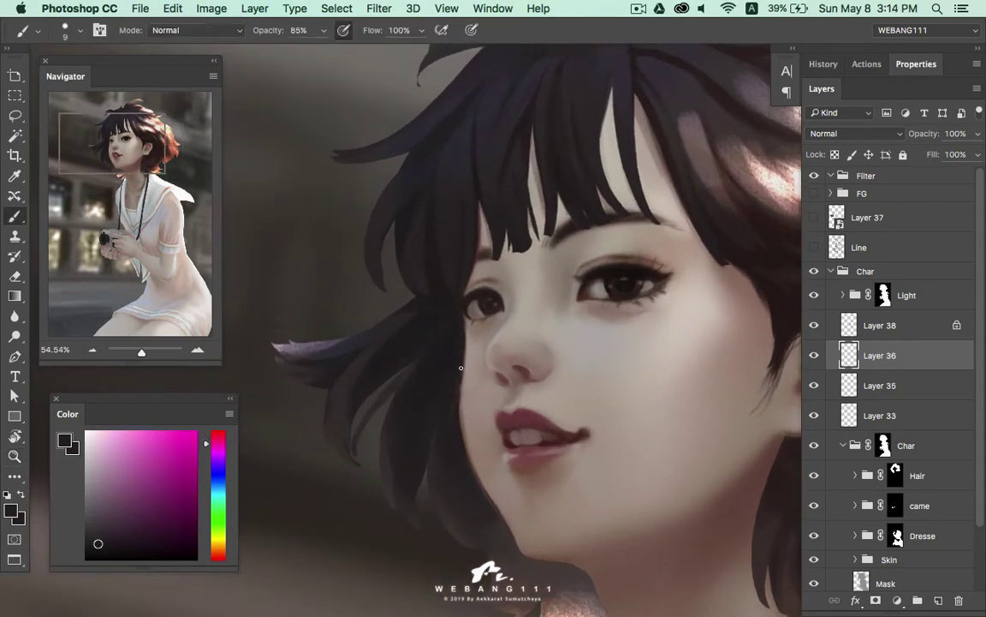
alt+click(459, 401)
alt+click(465, 436)
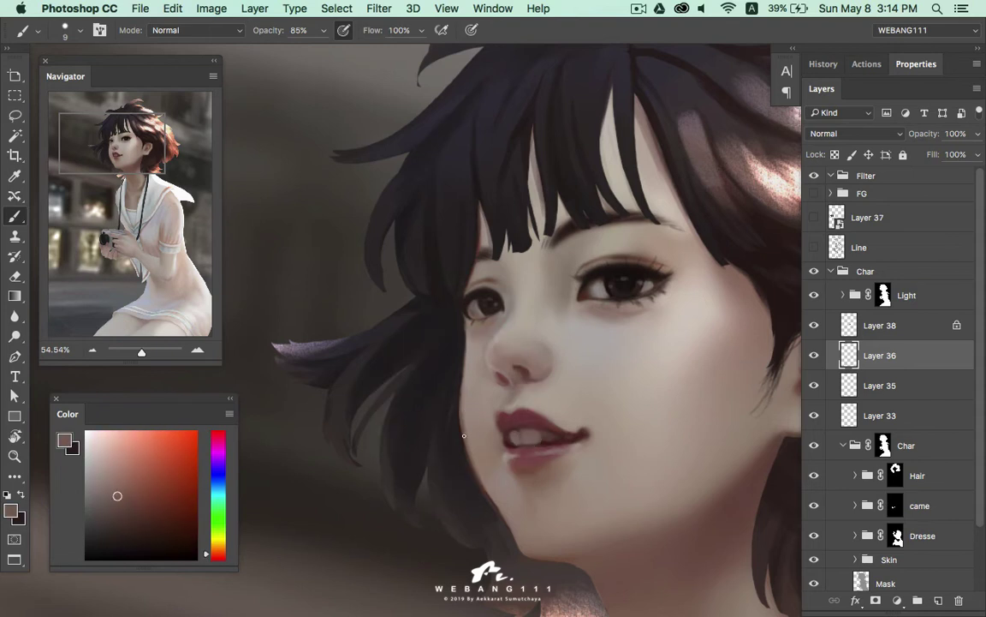
click(138, 516)
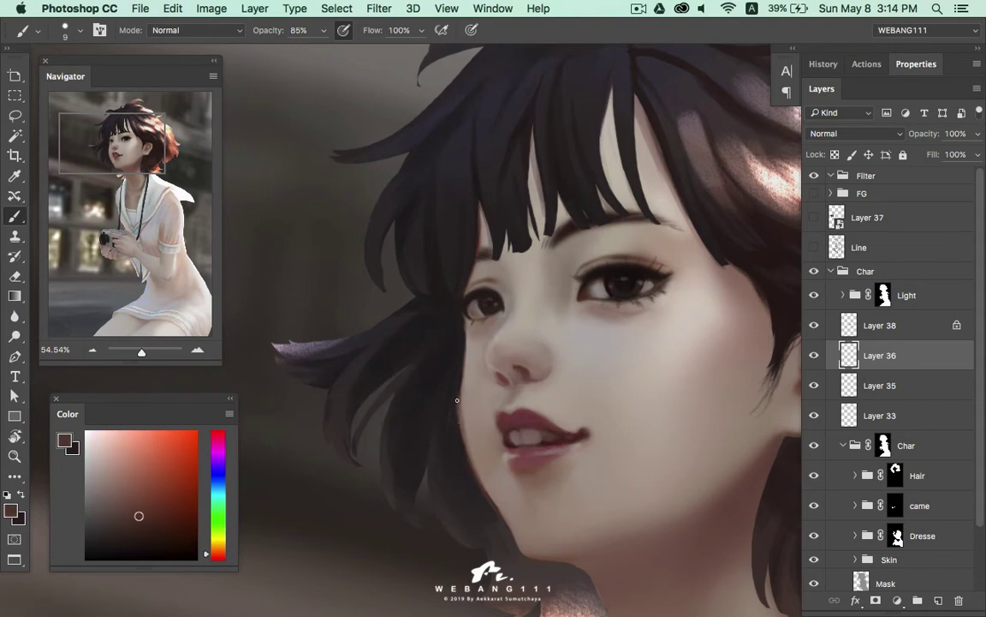
alt+click(452, 408)
alt+click(453, 426)
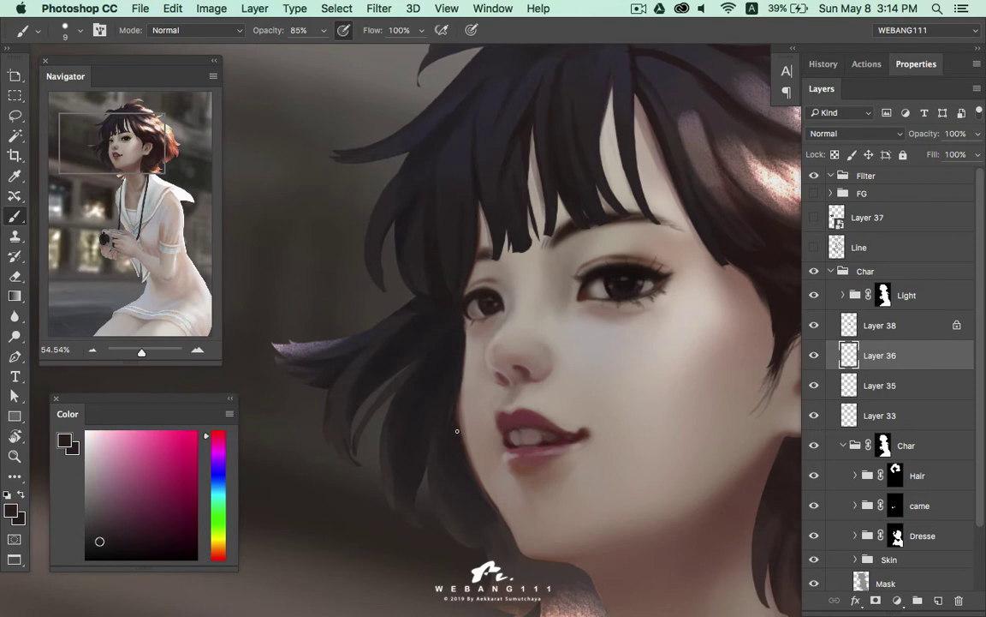
alt+click(476, 201)
alt+click(420, 237)
alt+click(482, 224)
alt+click(418, 247)
alt+click(409, 254)
alt+click(415, 292)
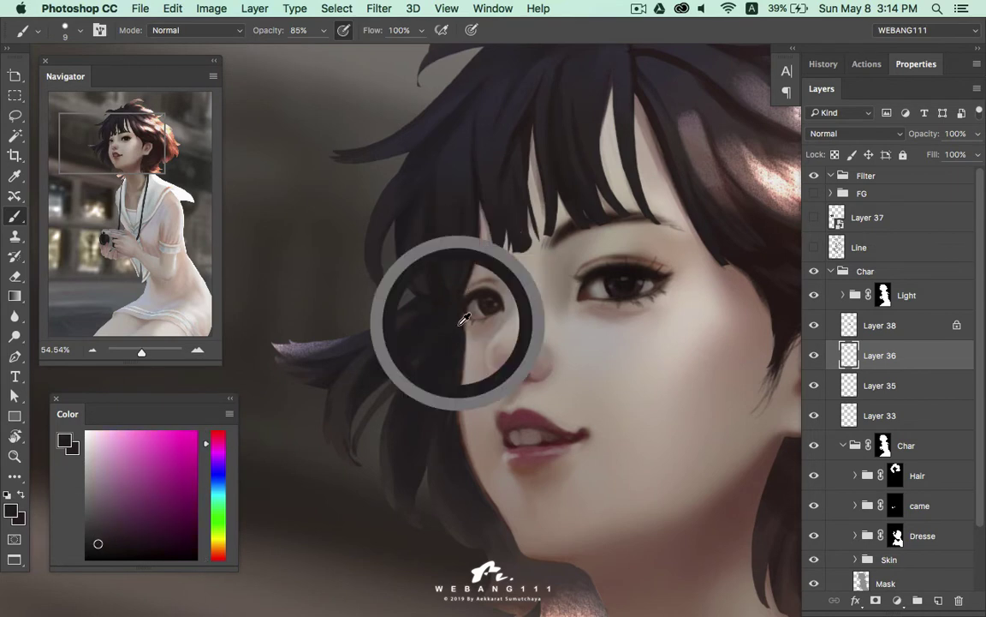
Paint thin dark hair strands across the cheek, resampling near-black and skin tones
alt+click(416, 381)
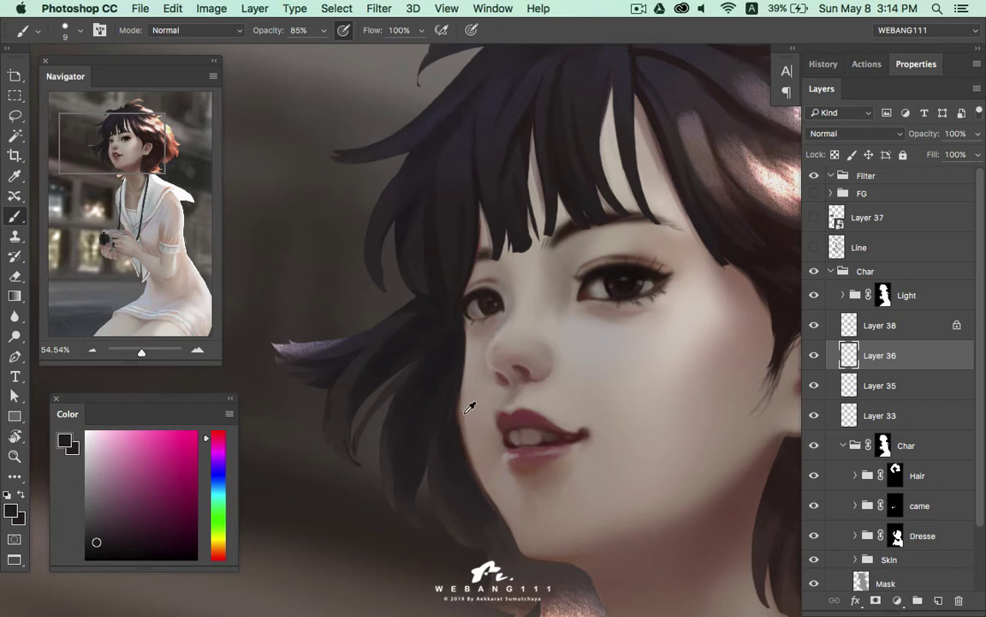
alt+click(469, 409)
alt+click(458, 418)
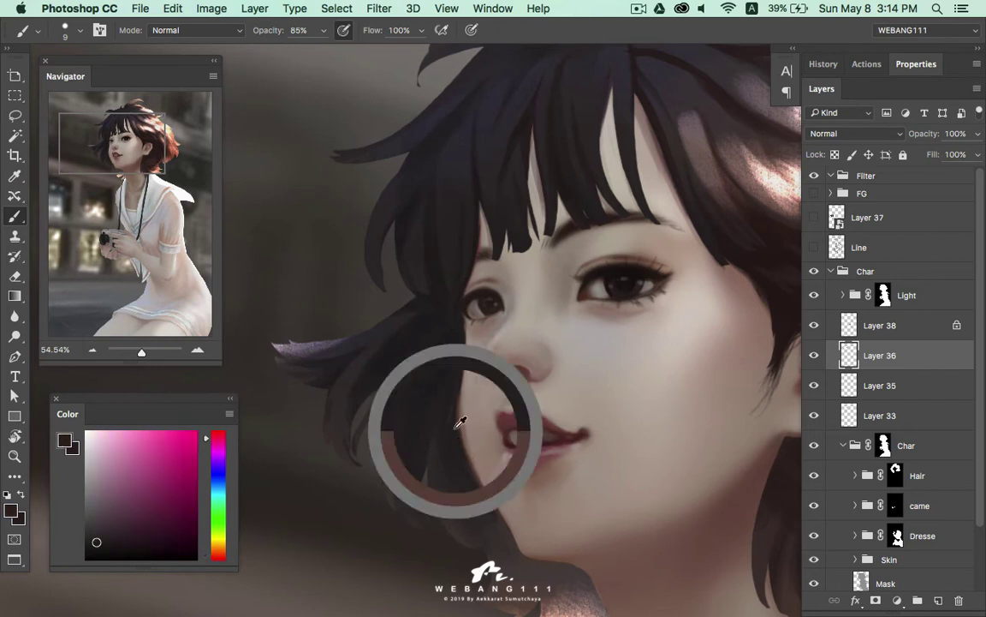
alt+click(463, 379)
alt+click(453, 436)
alt+click(461, 323)
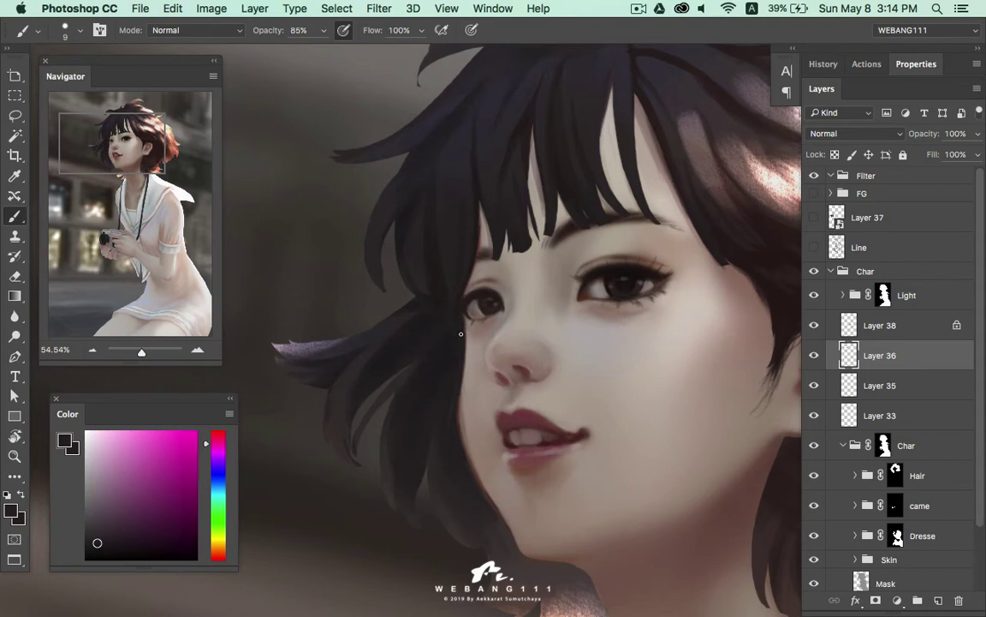
alt+click(460, 315)
alt+click(468, 299)
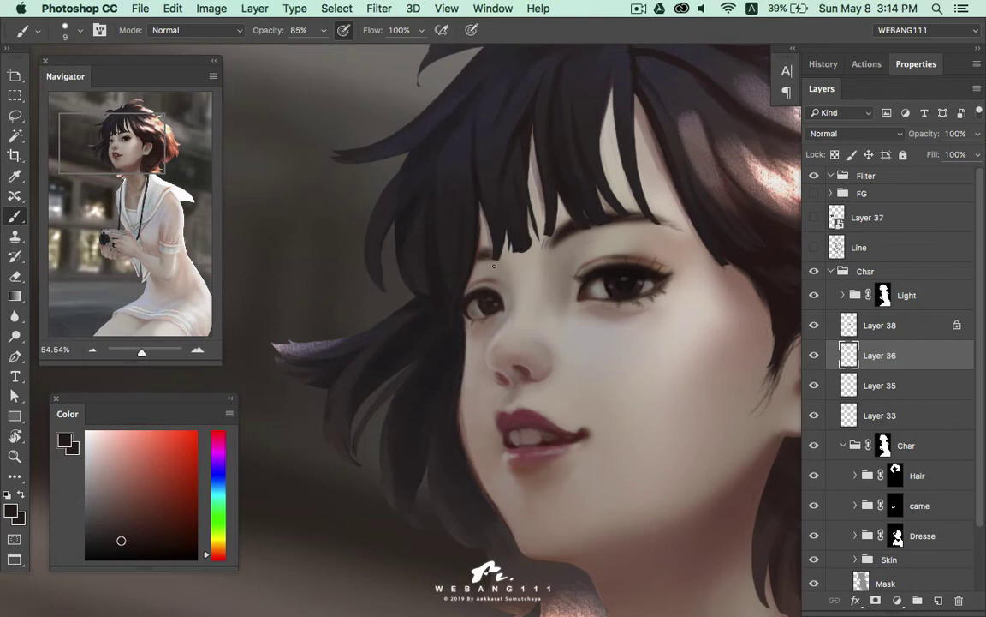
key(z)
alt+click(569, 292)
Zoom out to the whole picture, back in on the face, and show the Line sketch layer
drag(609, 295, 531, 284)
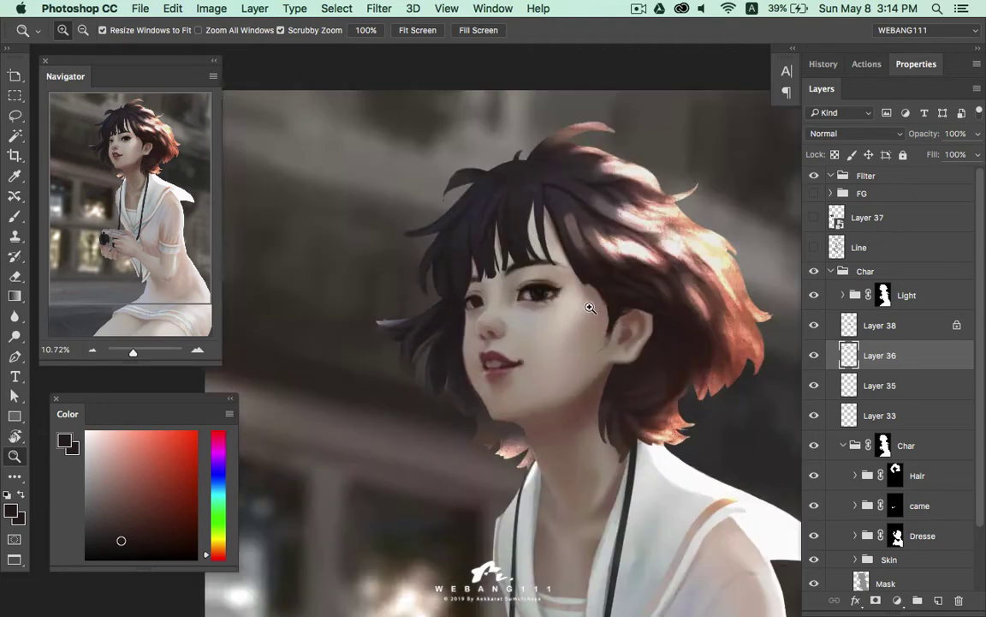
drag(483, 296, 512, 279)
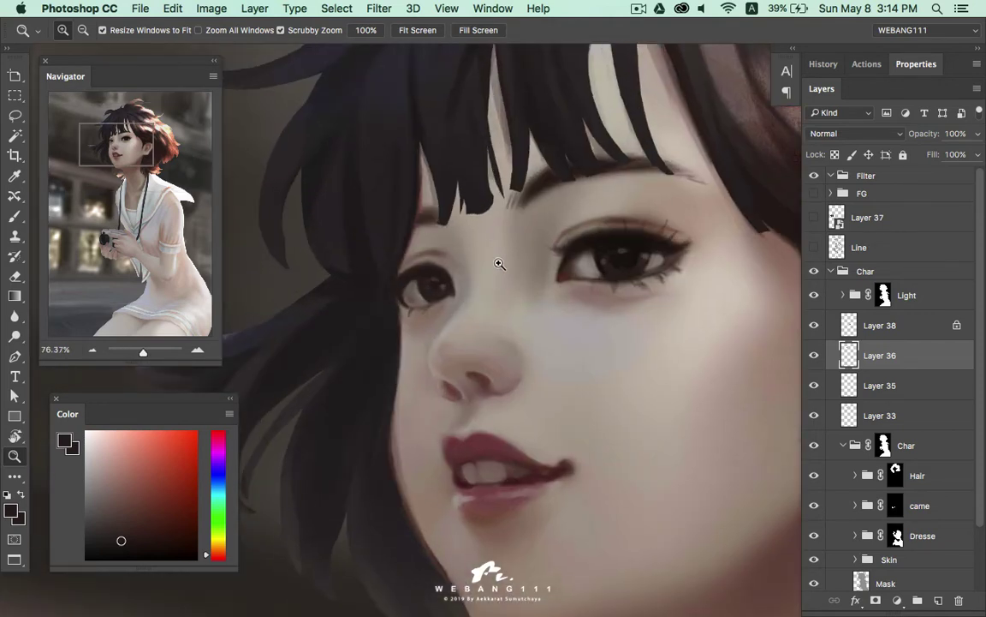
click(819, 247)
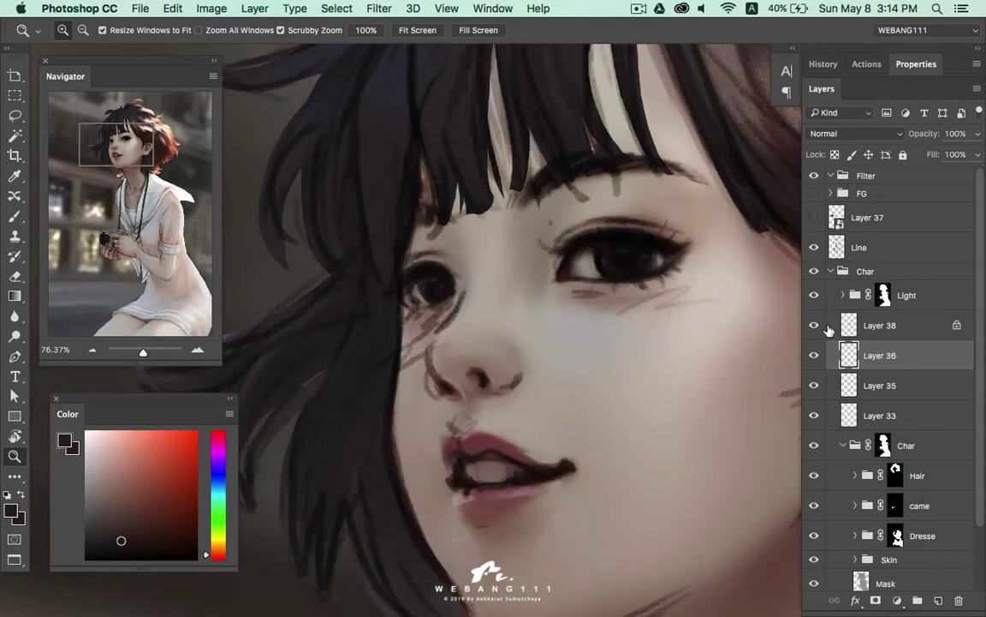
Toggle the painted Char group on and off to compare the painting with the sketch
click(814, 272)
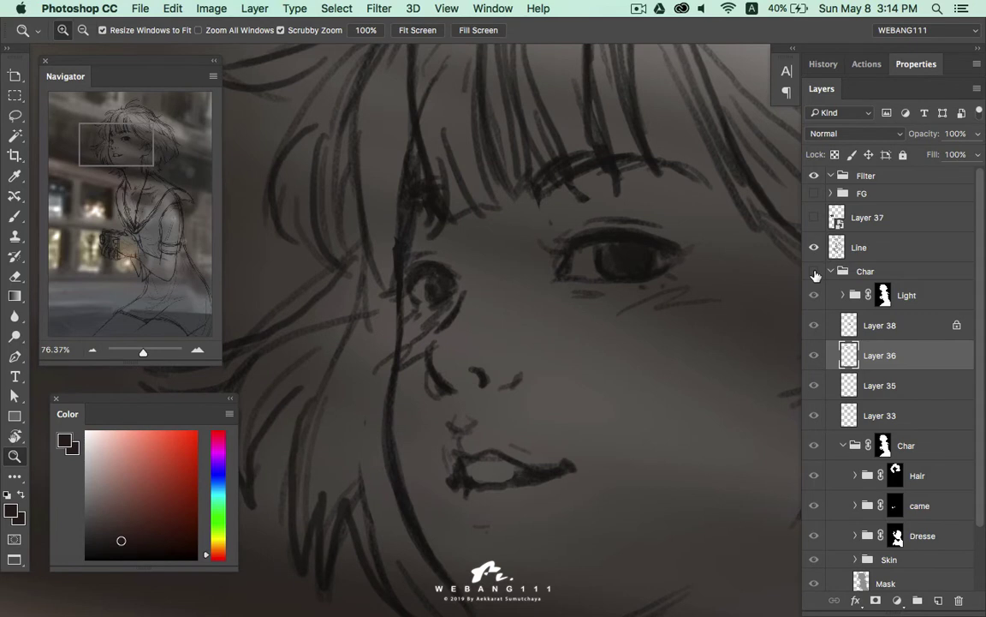
click(814, 271)
click(814, 272)
click(815, 271)
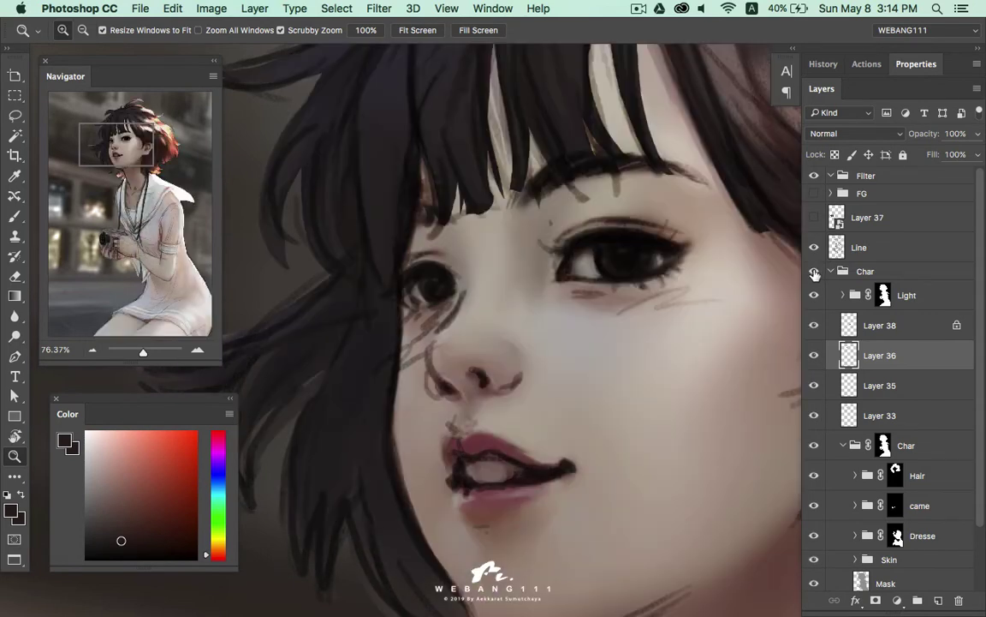
click(814, 271)
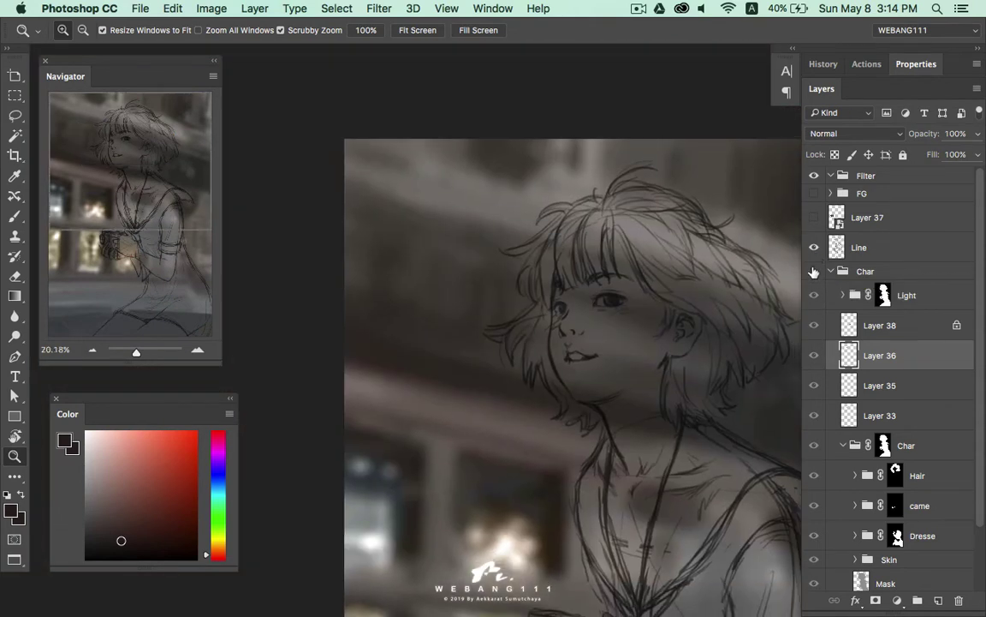
click(814, 271)
mouse_move(492, 266)
mouse_down()
mouse_move(661, 325)
mouse_move(567, 352)
mouse_move(547, 374)
mouse_up()
Hide the Line sketch, lighten the left eye white, and add a new layer for touch-ups
click(815, 247)
key(b)
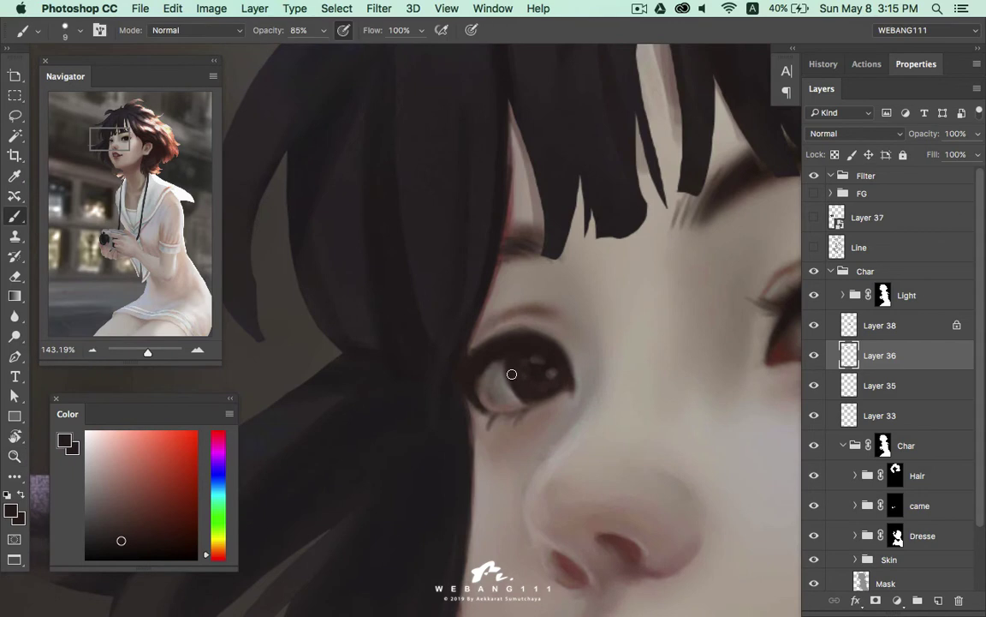
drag(489, 404, 496, 401)
click(938, 600)
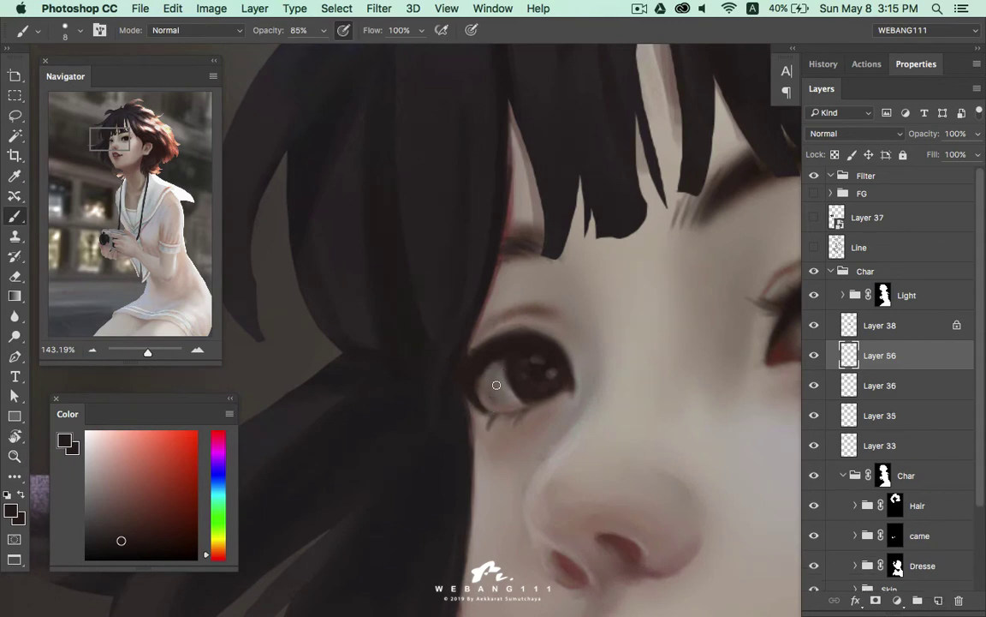
Repaint the lower-left corner of the left eye using sampled skin and lash tones
alt+click(485, 420)
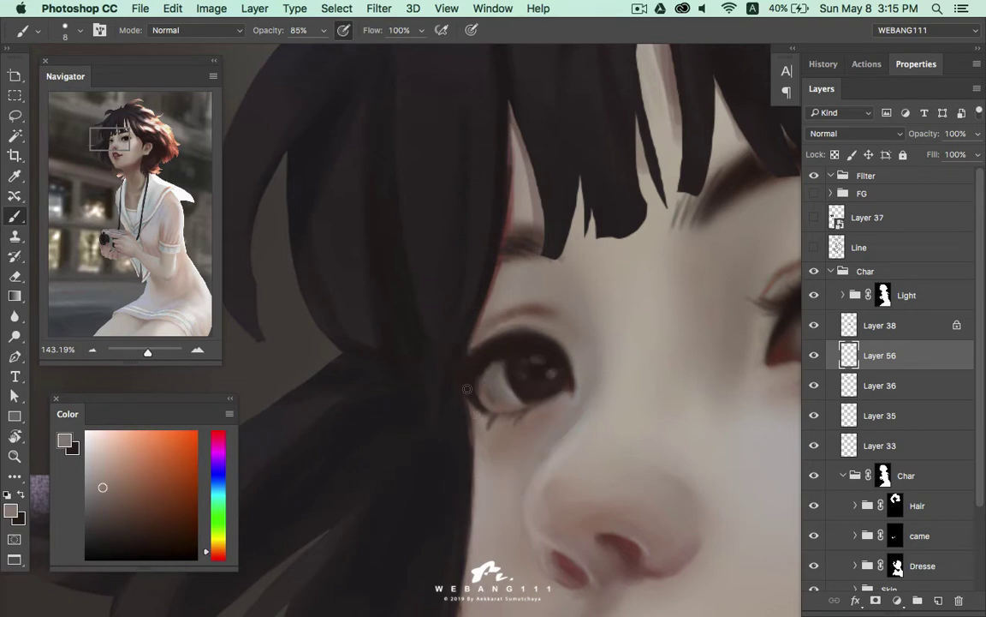
drag(479, 414, 463, 383)
alt+click(472, 408)
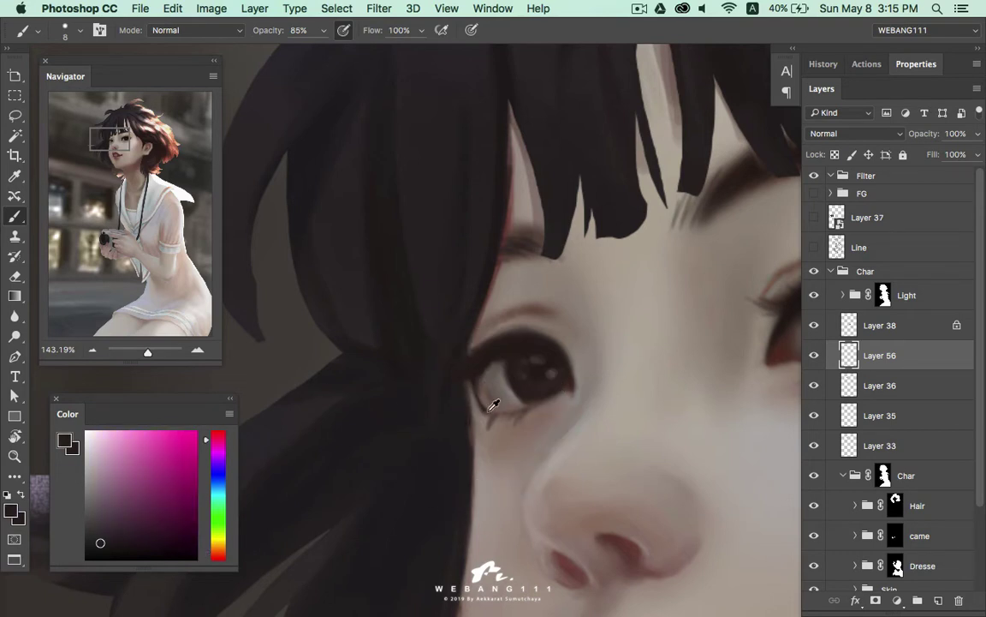
alt+click(491, 406)
alt+click(495, 386)
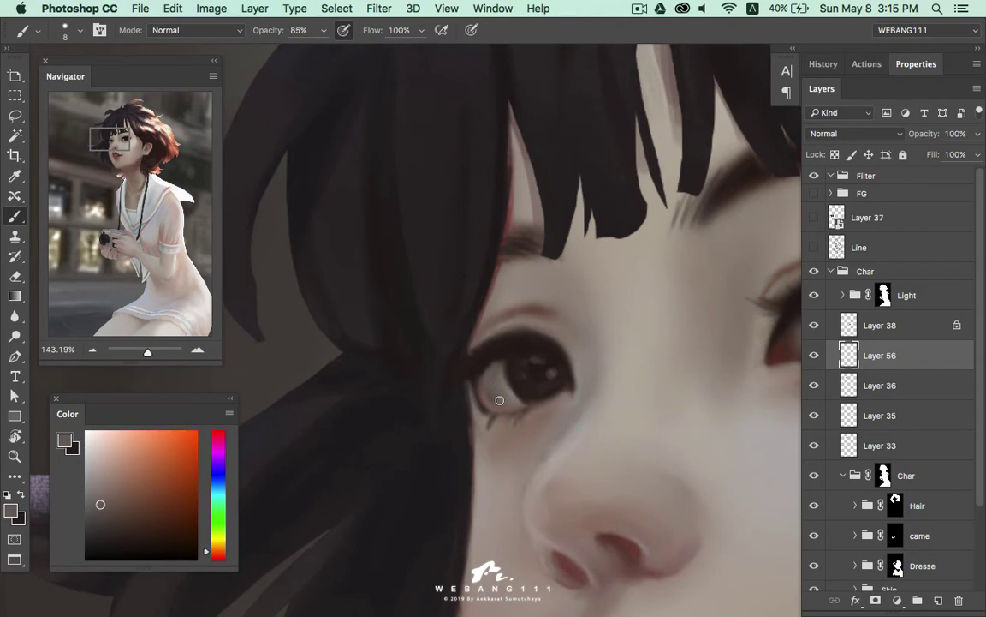
alt+click(443, 372)
alt+click(455, 441)
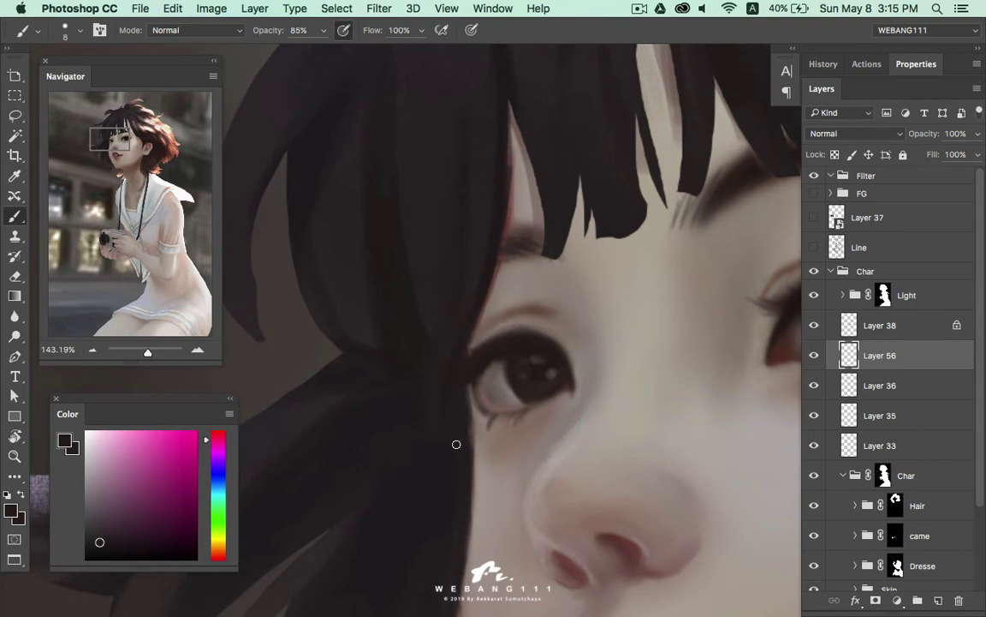
Refine the left eye's lower lid with sampled dark brown, skin and near-black tones
alt+click(465, 358)
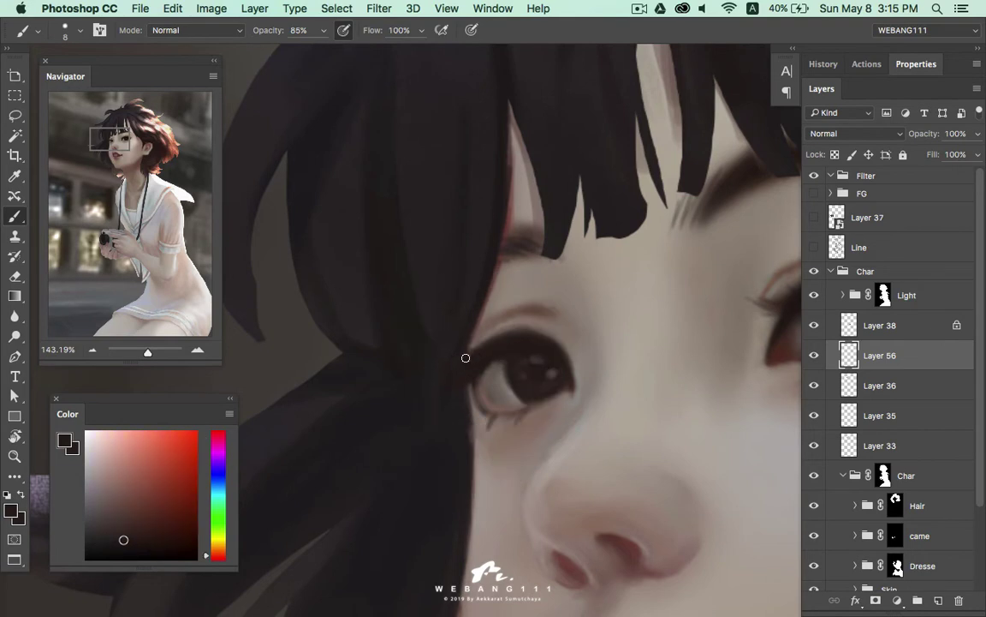
alt+click(537, 338)
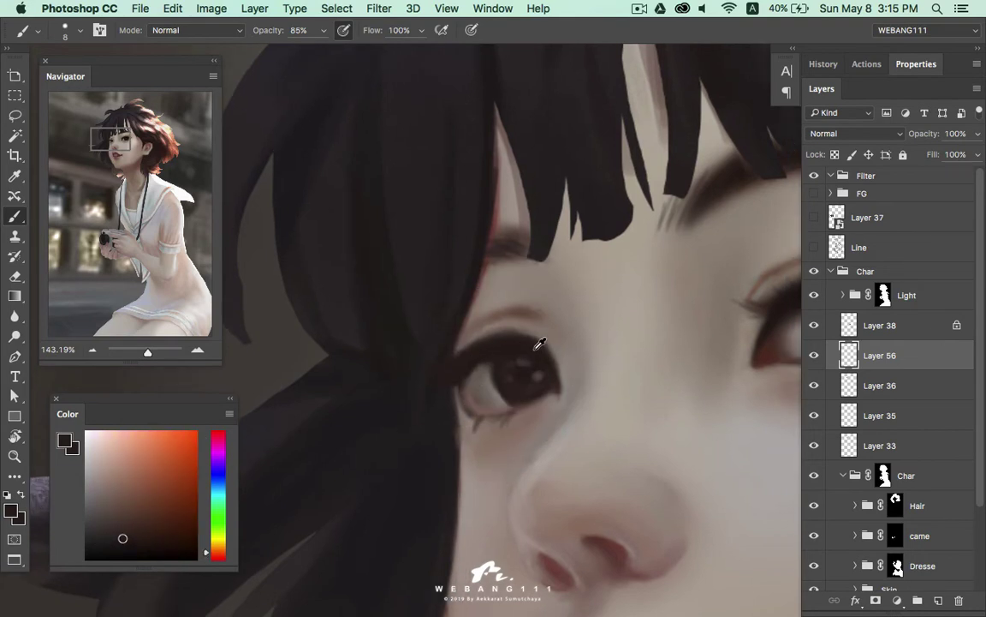
alt+click(500, 308)
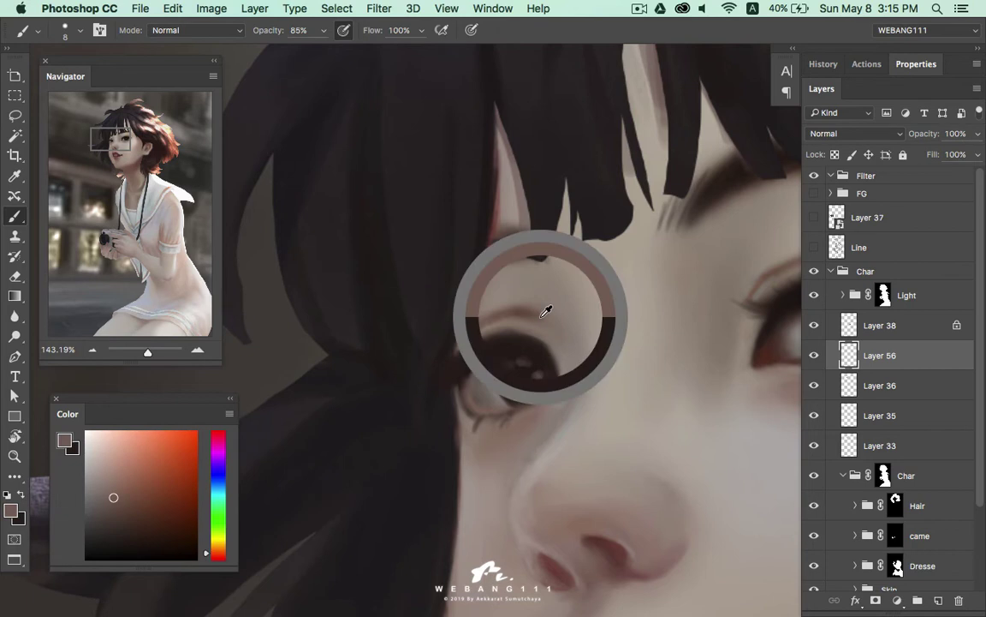
alt+click(457, 362)
alt+click(405, 375)
alt+click(406, 311)
alt+click(375, 386)
mouse_move(604, 322)
mouse_down()
mouse_move(502, 414)
mouse_move(433, 326)
mouse_up()
key(z)
mouse_move(554, 340)
mouse_down()
mouse_move(458, 408)
mouse_move(455, 432)
mouse_up()
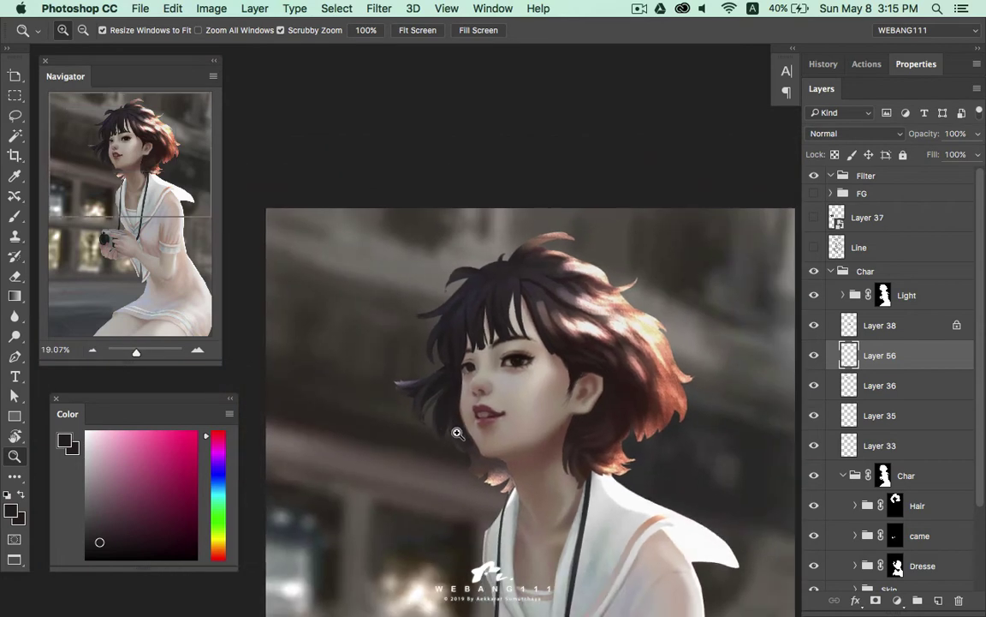
scroll(513, 342, right, 2)
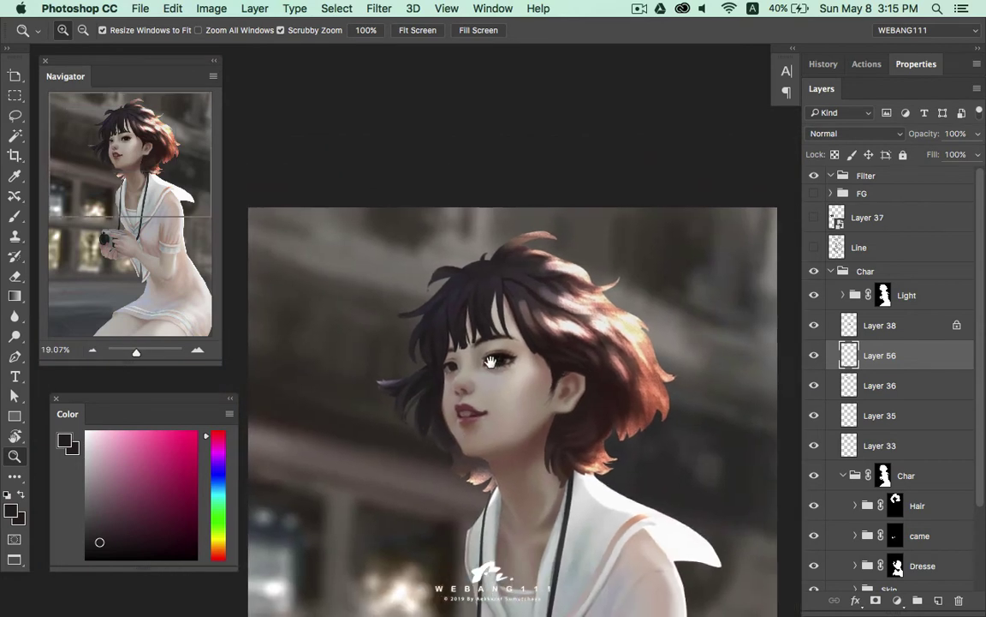
click(818, 356)
click(818, 356)
drag(467, 374, 472, 427)
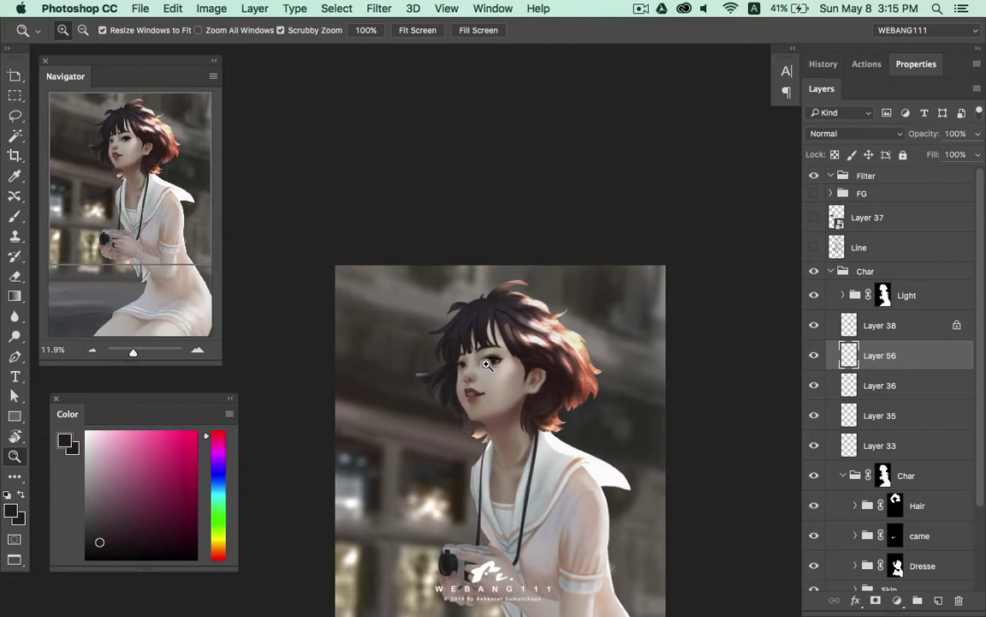
drag(486, 364, 484, 367)
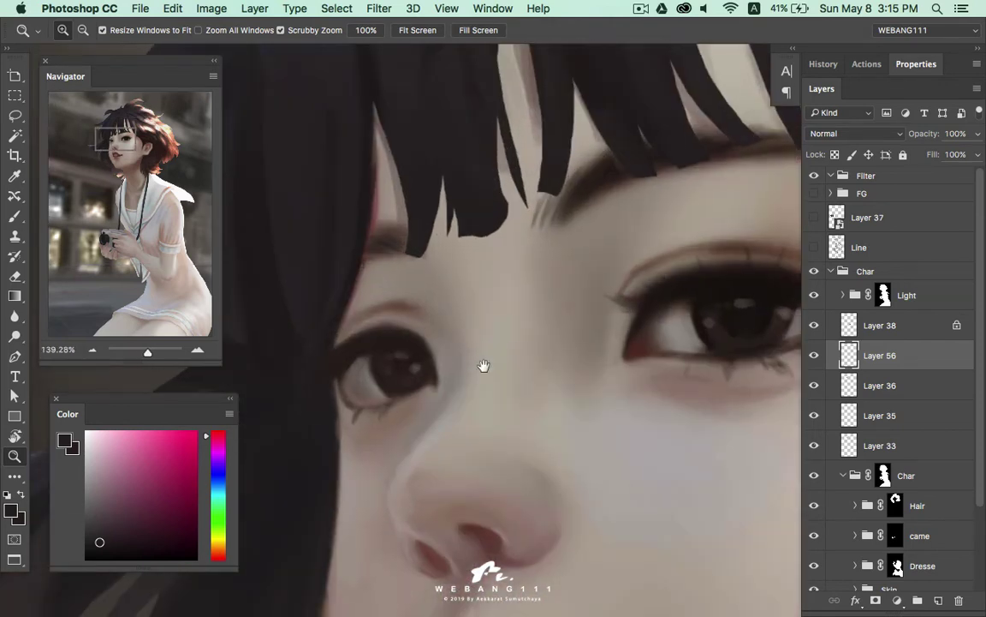
Shrink the Brush to about 9 px for fine eye detailing
key(b)
key(p)
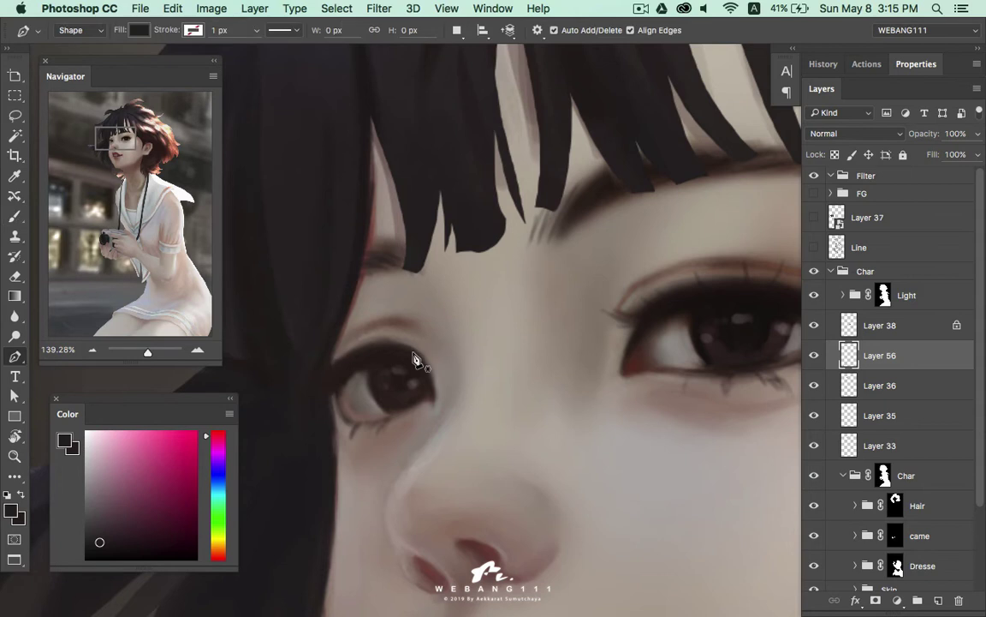
key(b)
right_click(410, 351)
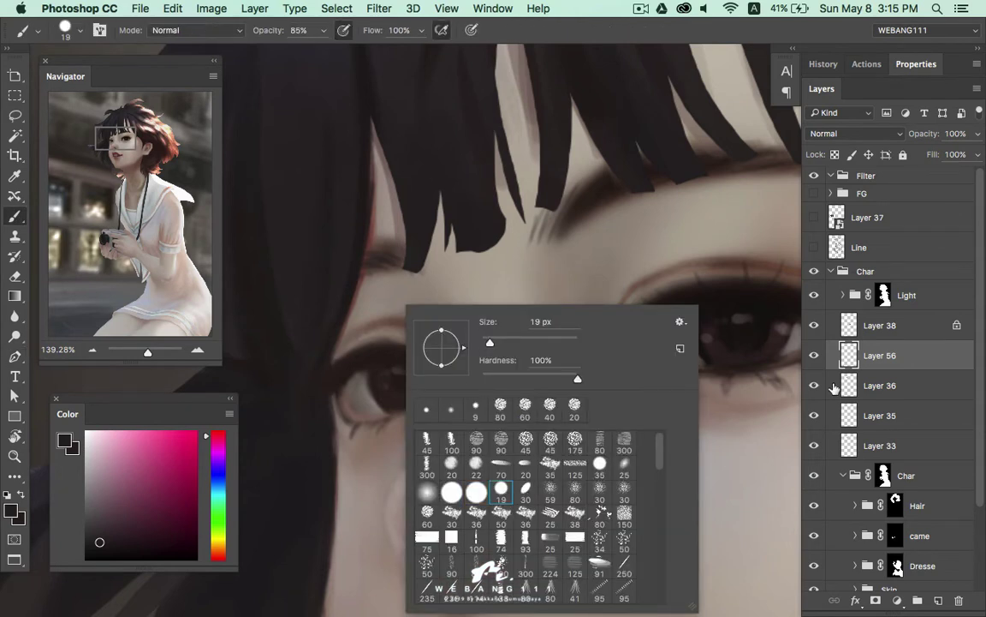
key(Escape)
key(bracketleft)
key(bracketleft)
key(bracketleft)
alt+click(393, 345)
key(bracketleft)
Sample reddish and dark tones around both eyes to shade the eye corners
alt+click(379, 364)
alt+click(426, 381)
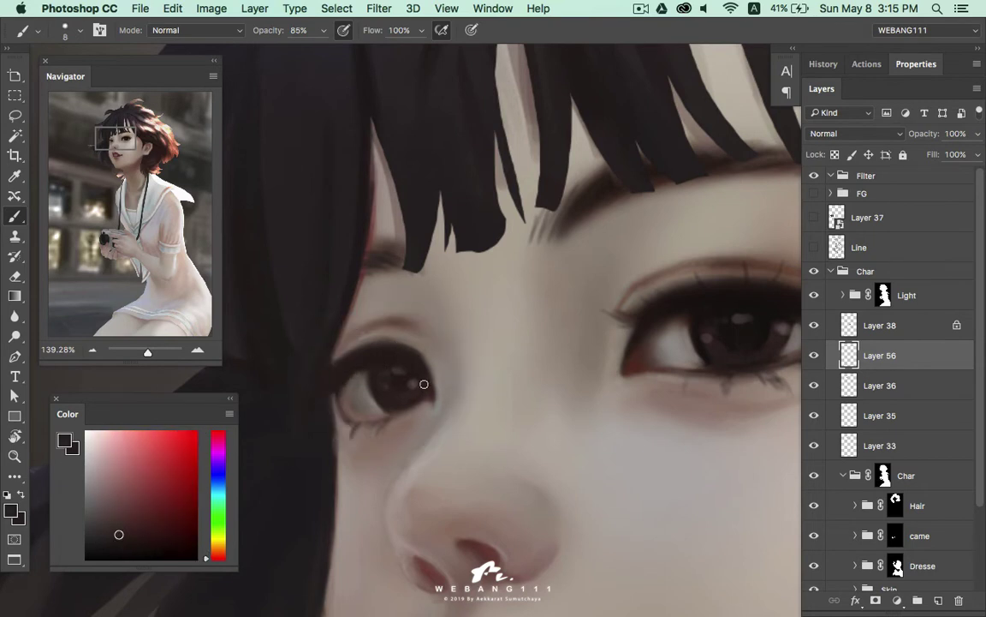
alt+click(391, 403)
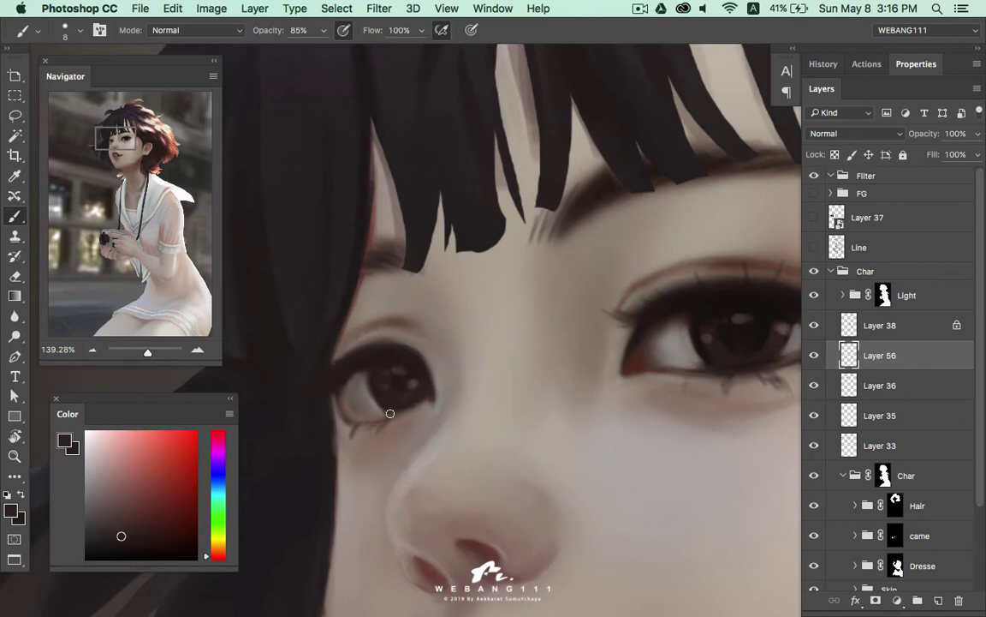
alt+click(390, 404)
alt+click(428, 403)
alt+click(568, 328)
alt+click(650, 370)
alt+click(646, 344)
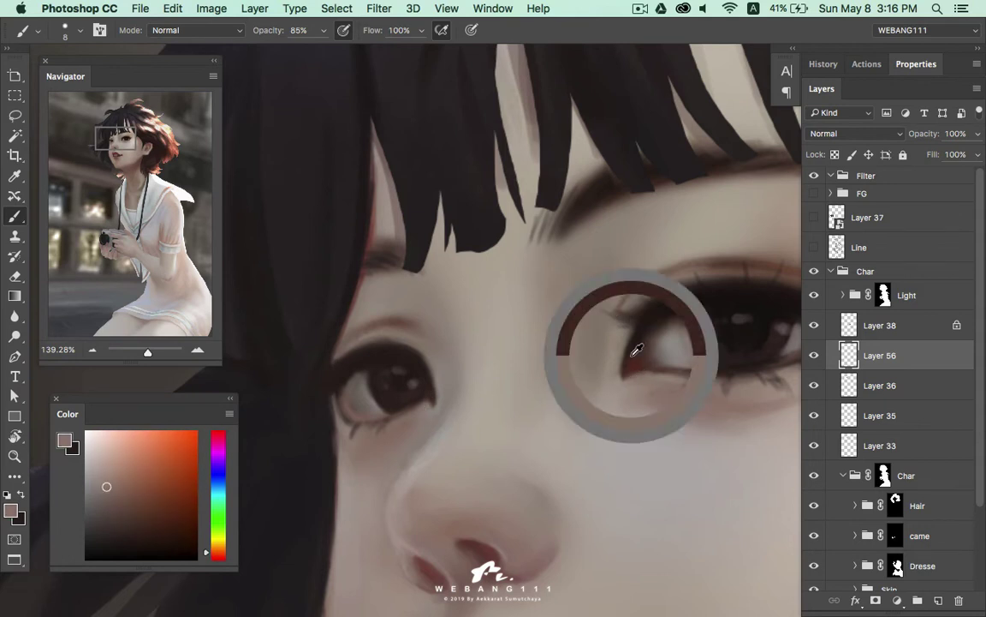
alt+click(641, 351)
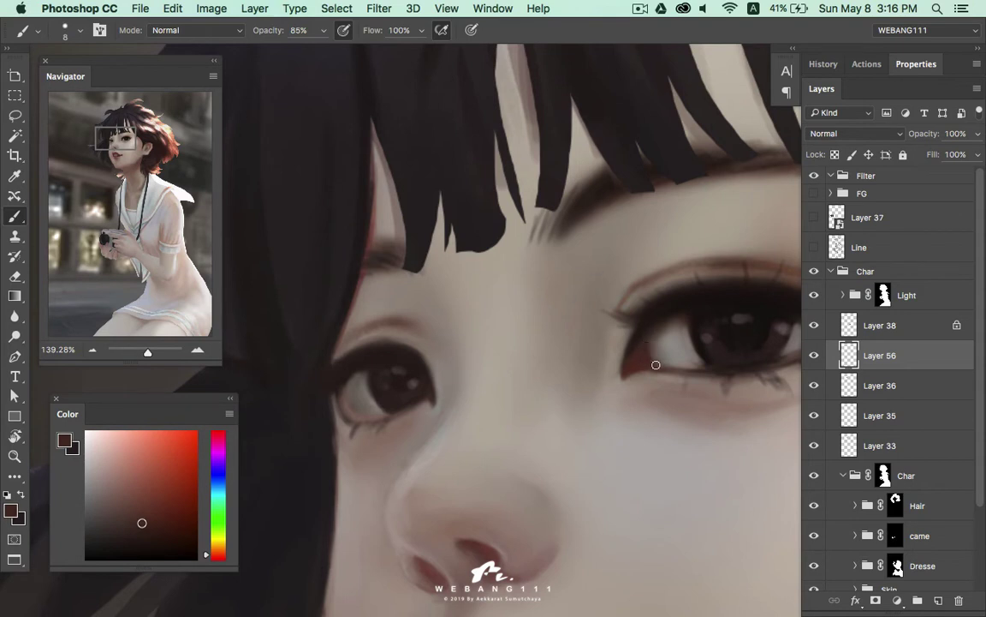
alt+click(632, 347)
Lighten the lower-left of the left eye and paint its lower lashes, undoing one stroke
alt+click(404, 350)
alt+click(376, 345)
alt+click(360, 365)
drag(349, 402, 350, 380)
alt+click(342, 382)
alt+click(352, 424)
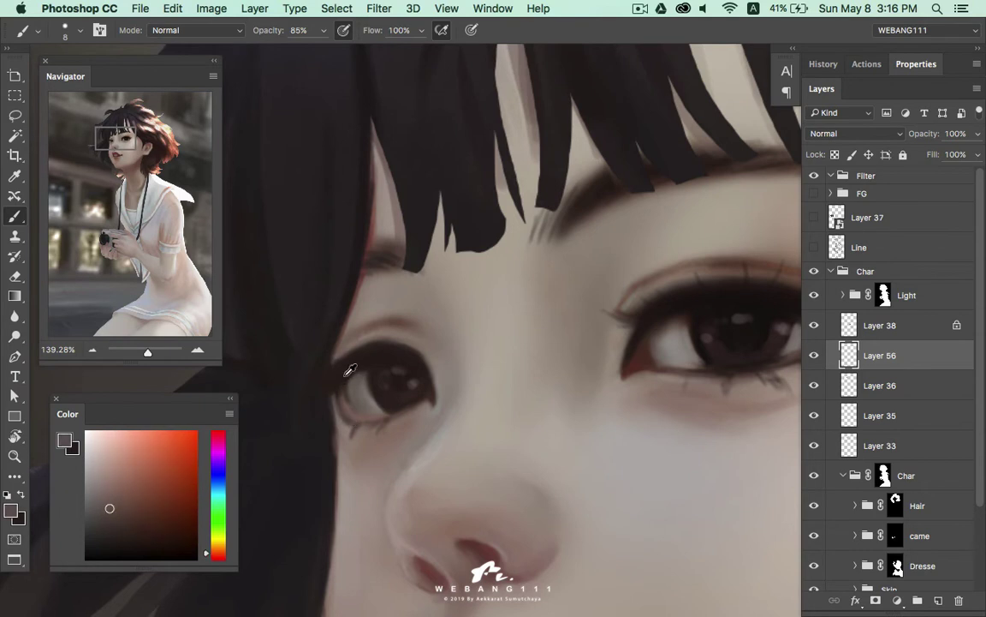
alt+click(316, 423)
drag(374, 420, 362, 435)
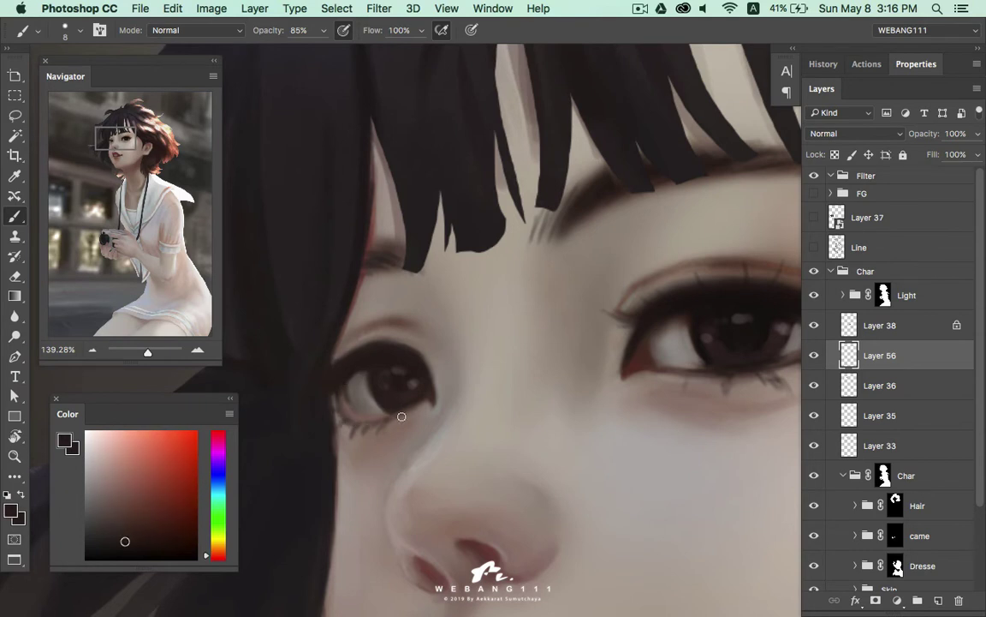
key(ctrl+z)
key(ctrl+z)
Touch up shading at the left eye corner and around the right eye with sampled tones
alt+click(339, 353)
alt+click(300, 336)
alt+click(294, 316)
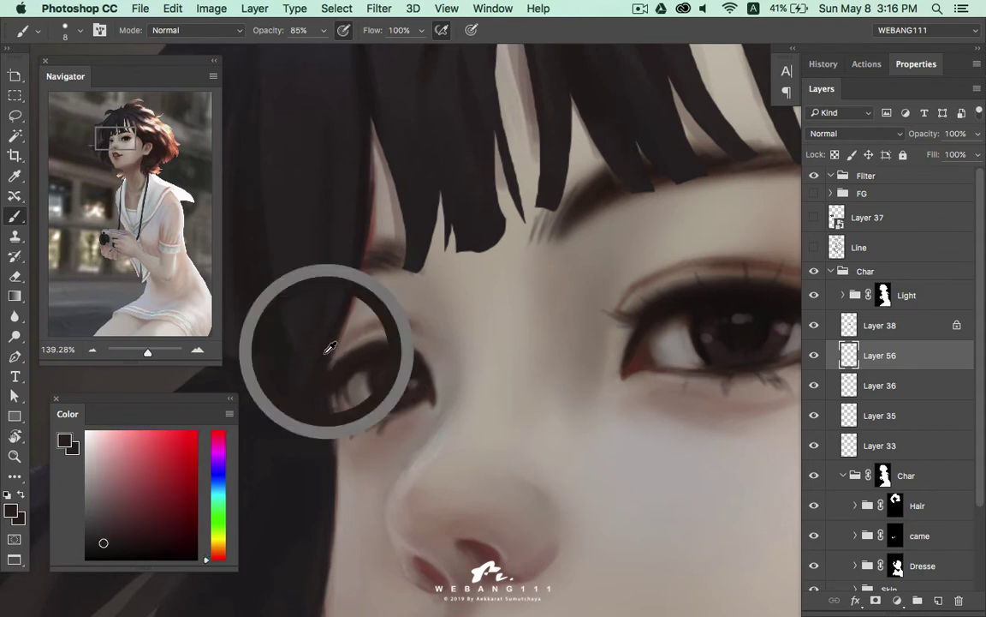
drag(492, 328, 481, 344)
alt+click(574, 383)
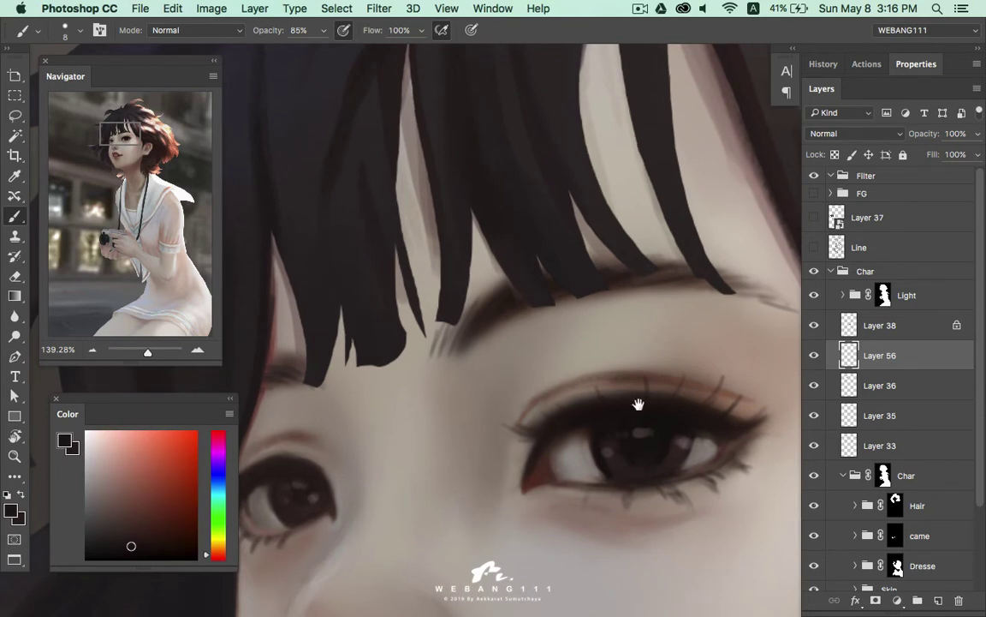
scroll(651, 428, right, 3)
alt+click(641, 442)
Refine the right eye's shading and lashes using sampled beige, brown and near-black
alt+click(665, 462)
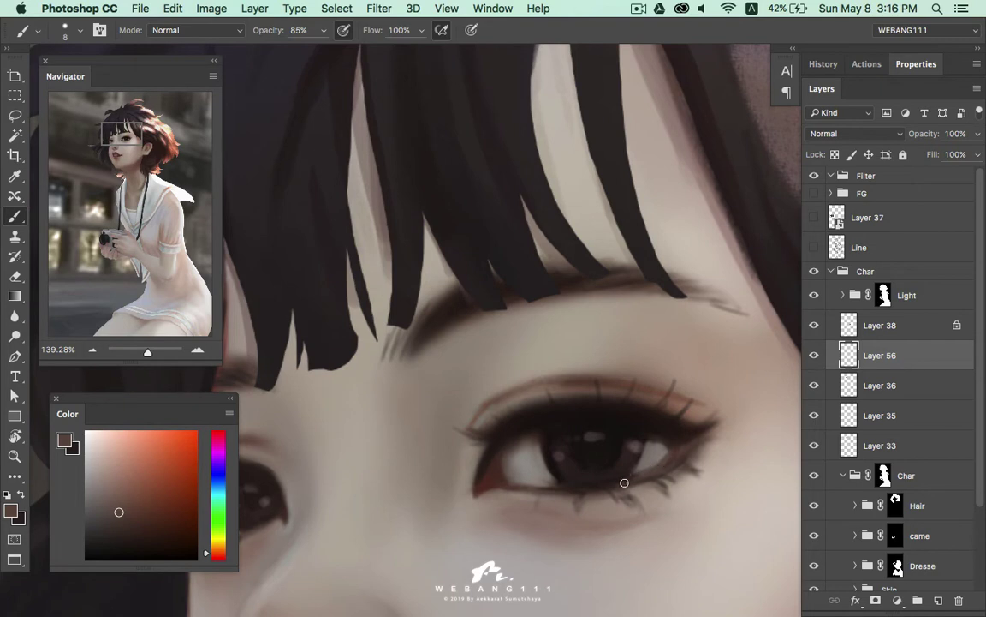
alt+click(555, 489)
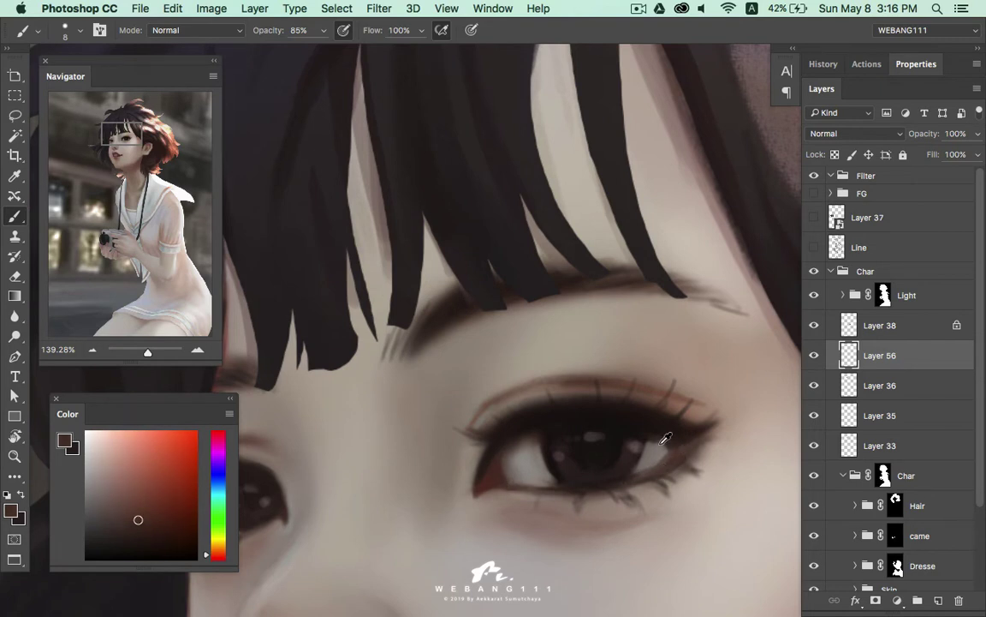
alt+click(665, 441)
alt+click(654, 441)
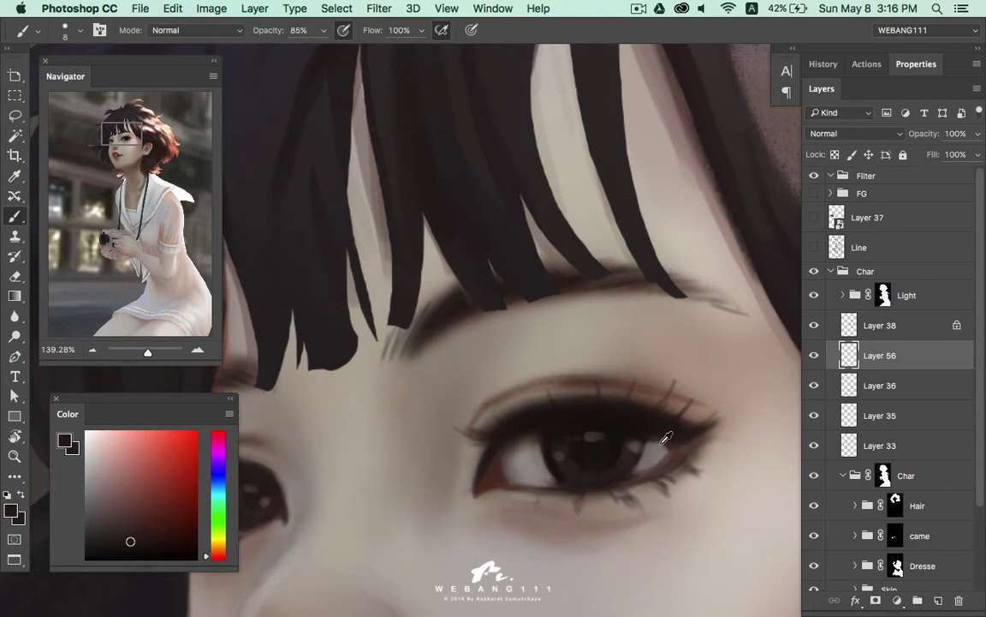
alt+click(662, 440)
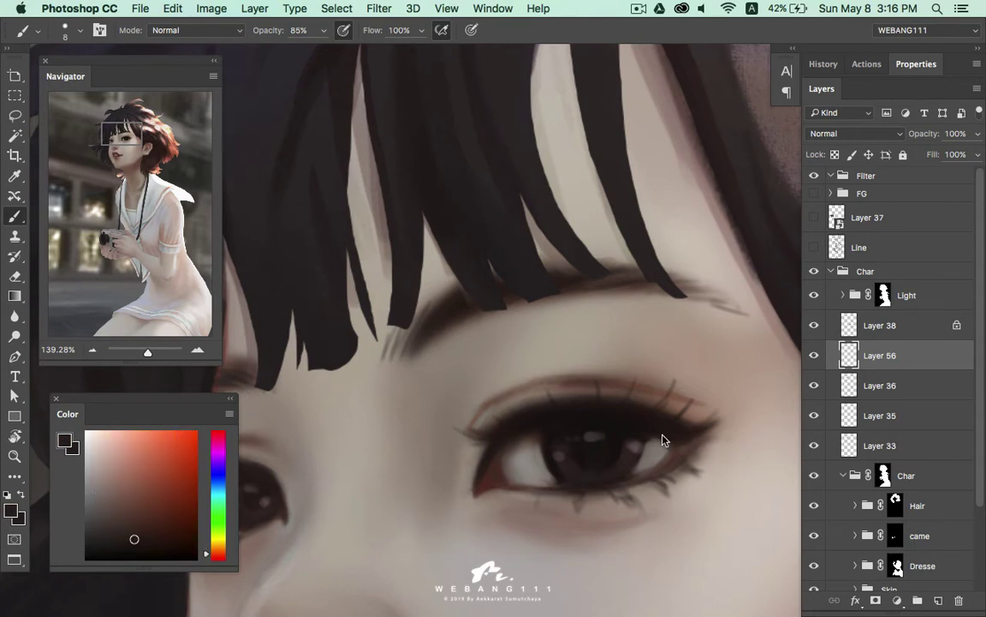
mouse_move(670, 393)
mouse_down()
mouse_move(682, 449)
mouse_move(628, 309)
mouse_move(595, 330)
mouse_move(603, 288)
mouse_move(575, 321)
mouse_move(511, 330)
mouse_up()
Merge the eye touch-ups into Layer 36 and group Layers 38 to 33 into Group 1
key(Delete)
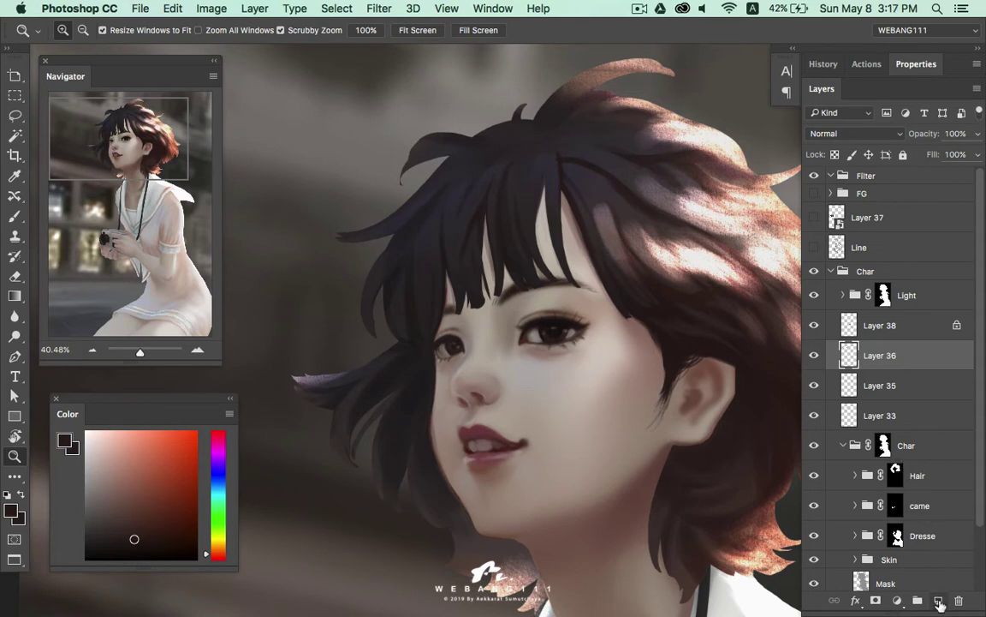
drag(820, 364, 811, 308)
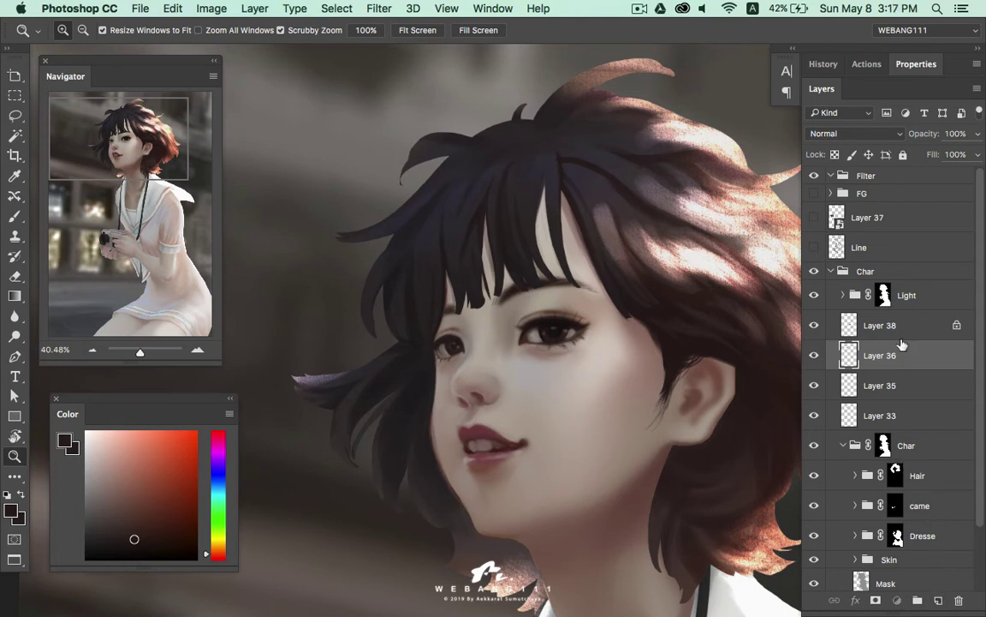
shift+click(906, 418)
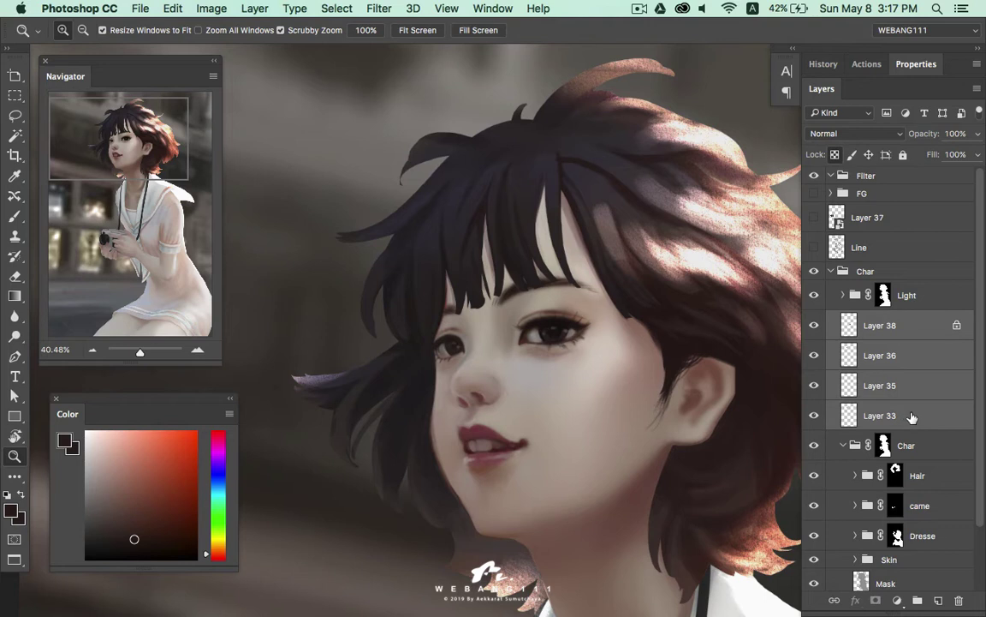
key(ctrl+g)
click(843, 342)
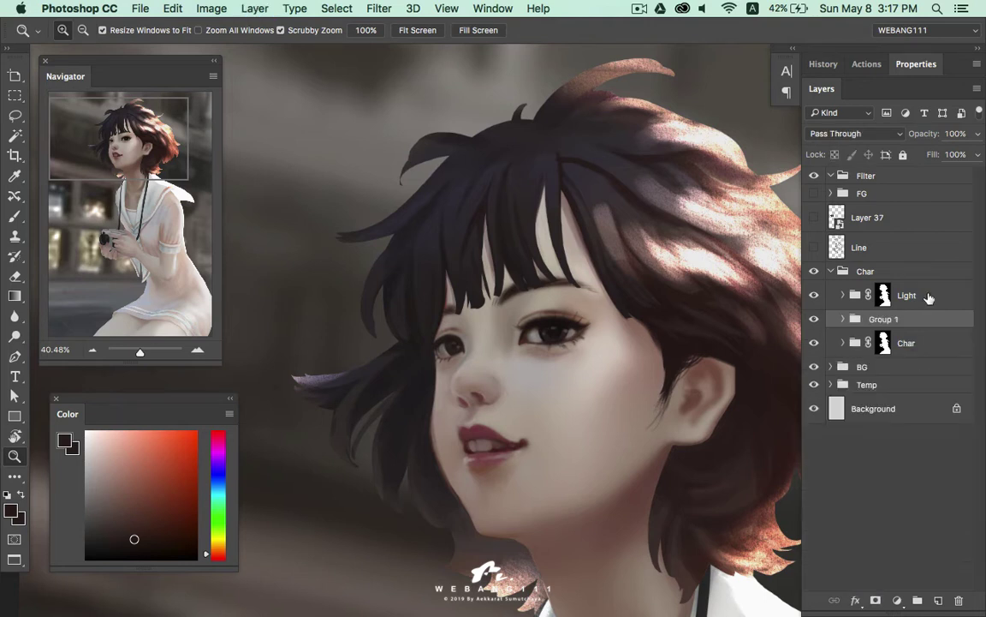
Select the Light group and create a new group above it
click(929, 297)
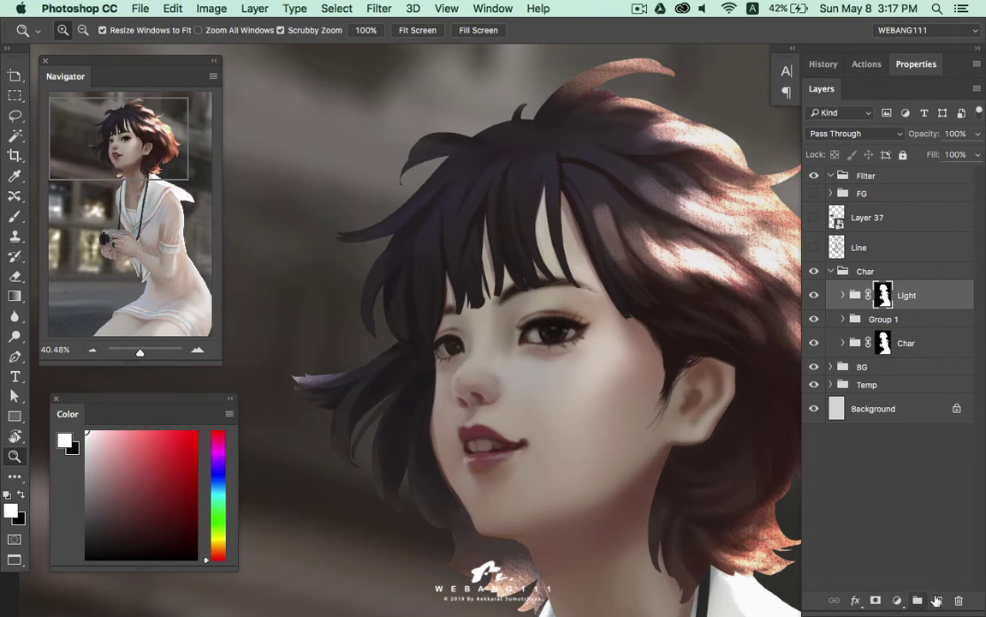
click(937, 602)
key(ctrl+g)
Sample the dark hair colour and paint first dark strokes along the bang strands
mouse_move(559, 236)
mouse_down()
mouse_move(521, 285)
mouse_move(548, 281)
mouse_up()
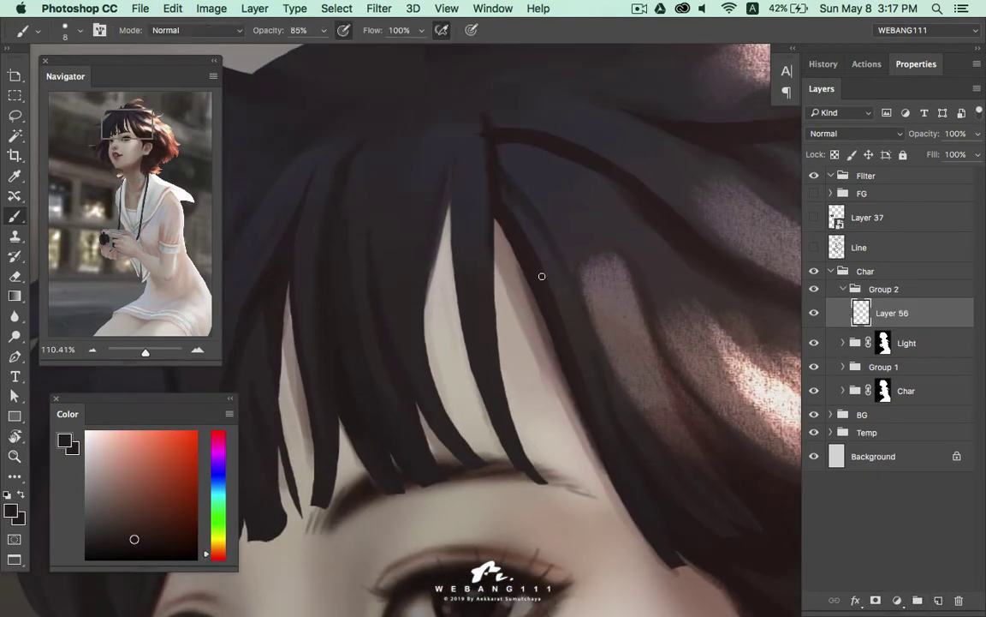
alt+click(540, 265)
drag(447, 199, 484, 278)
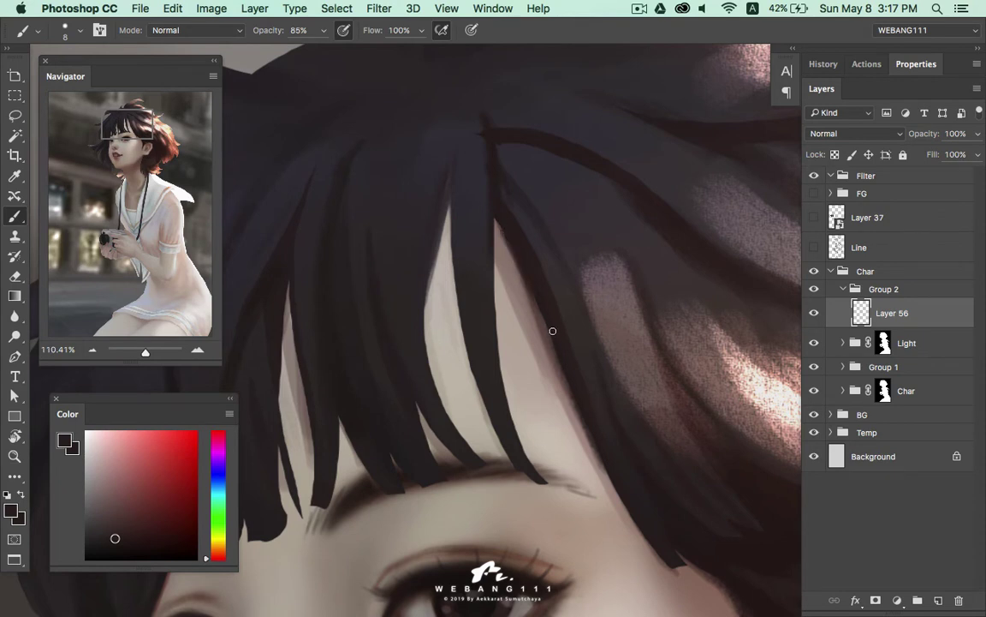
Set the brush to 20 px, then 15 px, and return to Layer 56
right_click(603, 463)
click(633, 423)
key(Return)
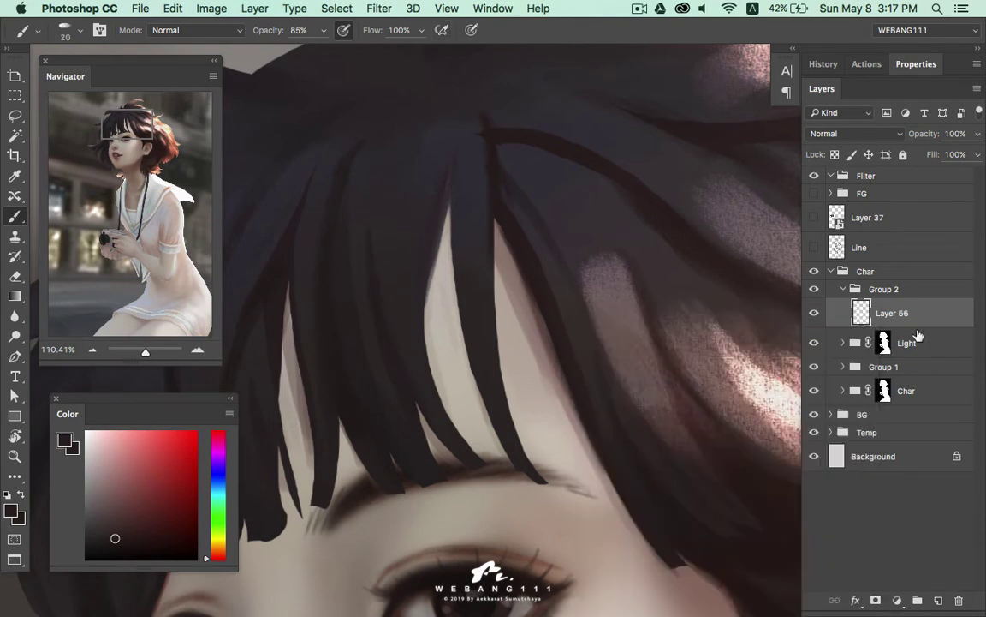
click(907, 343)
key(x)
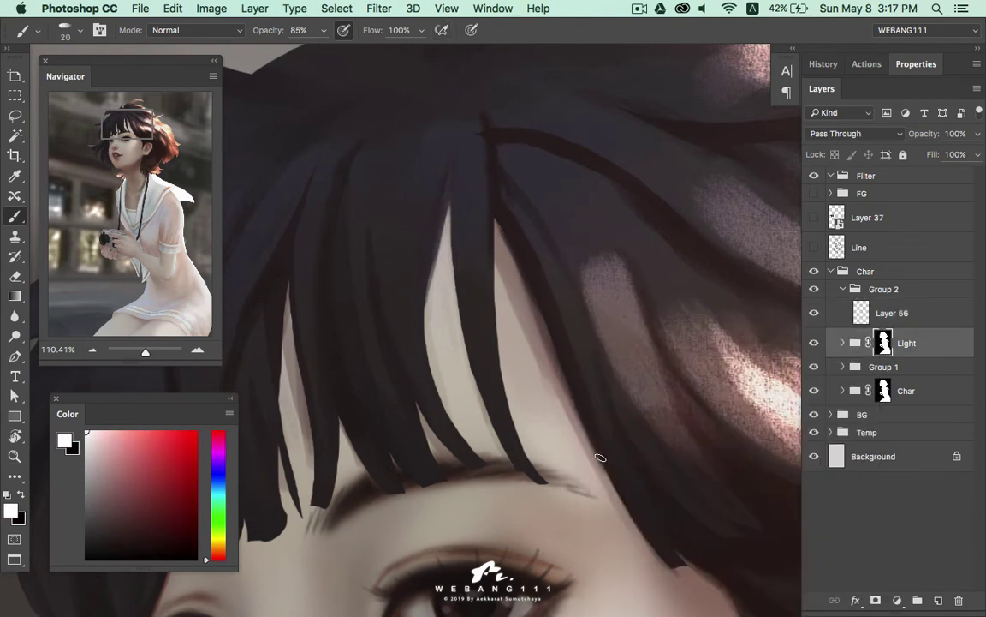
key(bracketleft)
click(899, 314)
Paint two thin dark strokes down the edges of the central bang strands
alt+click(619, 253)
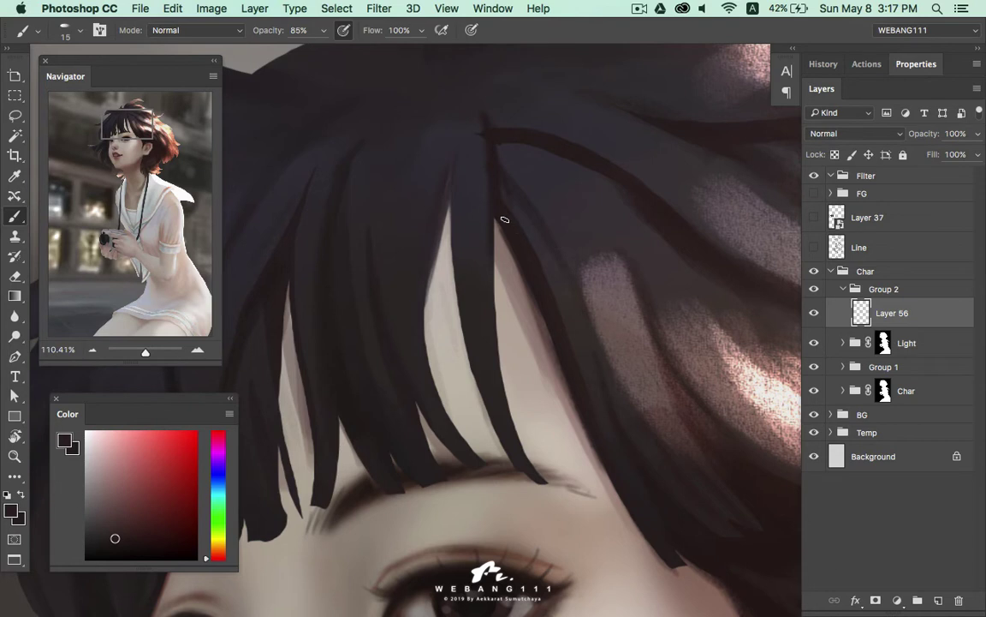
alt+click(477, 231)
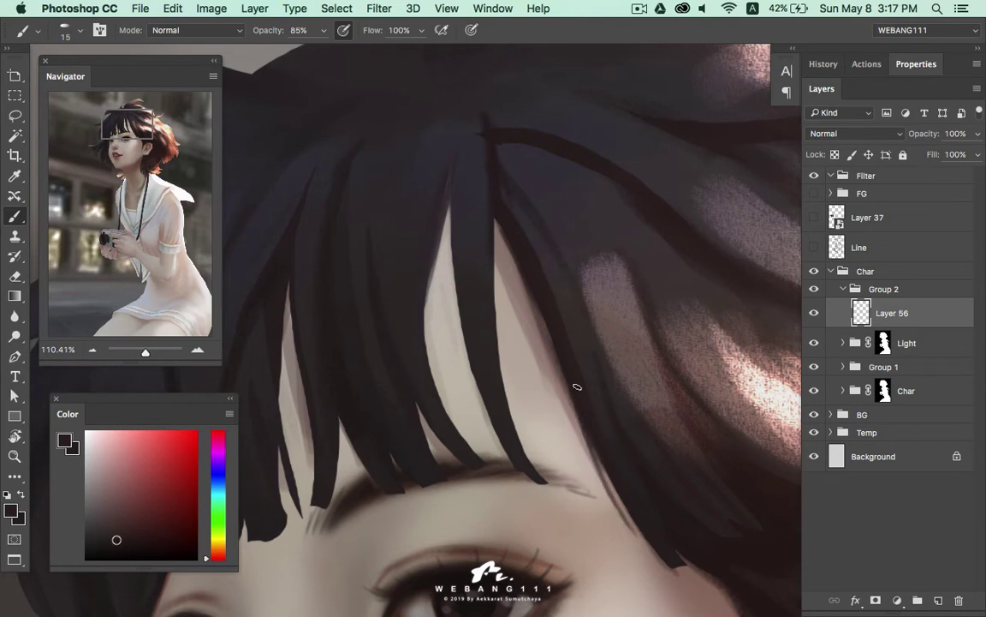
alt+click(495, 210)
drag(495, 214, 498, 334)
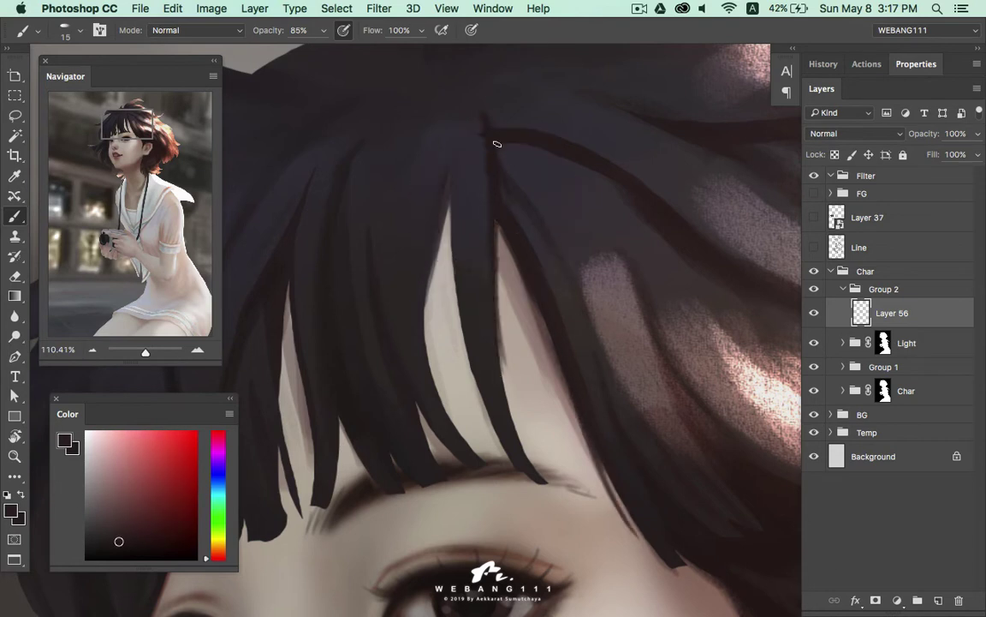
alt+click(474, 117)
alt+click(483, 173)
alt+click(484, 171)
drag(485, 231, 496, 365)
Resample hair colours and paint a thin dark strand into the left bangs
alt+click(434, 256)
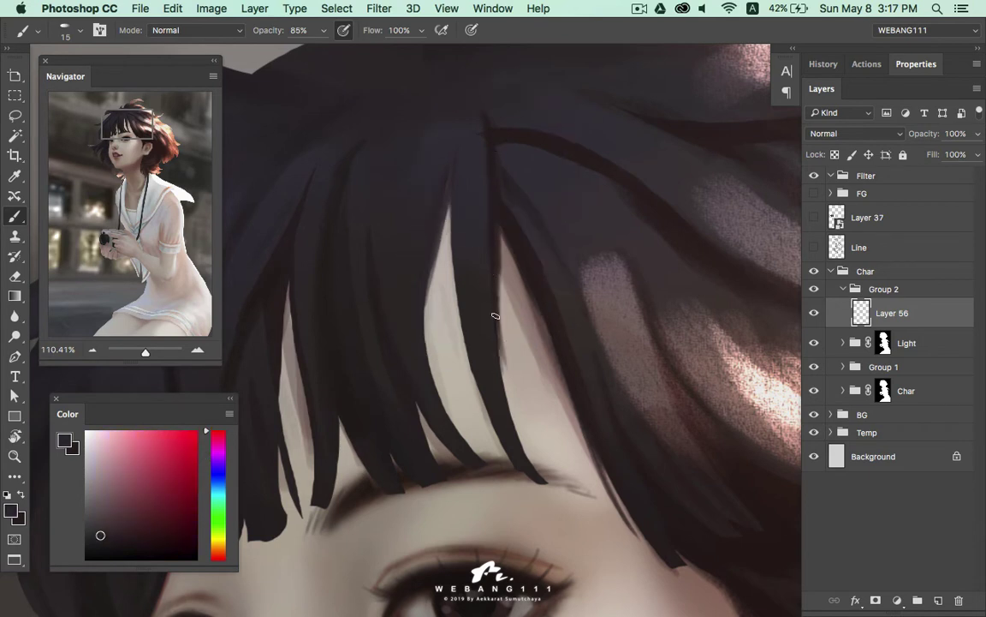
alt+click(502, 208)
alt+click(457, 167)
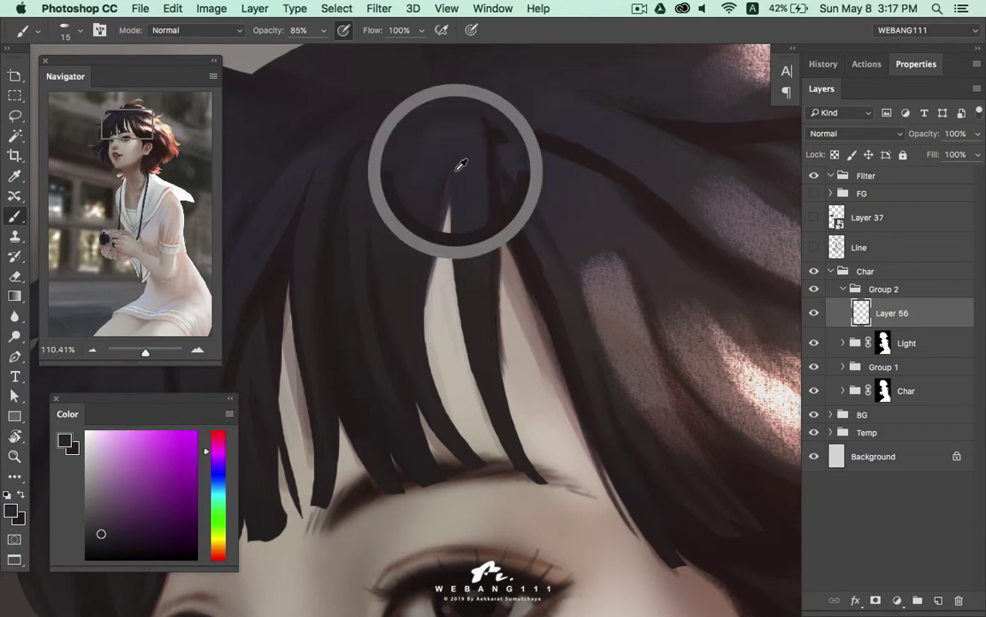
alt+click(434, 212)
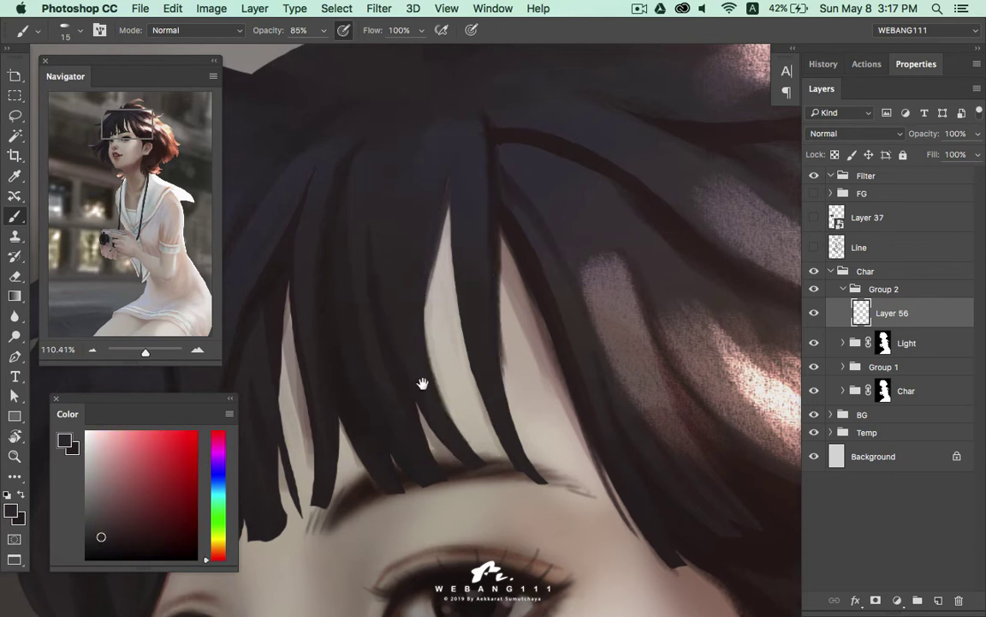
scroll(419, 383, down, 3)
alt+click(443, 328)
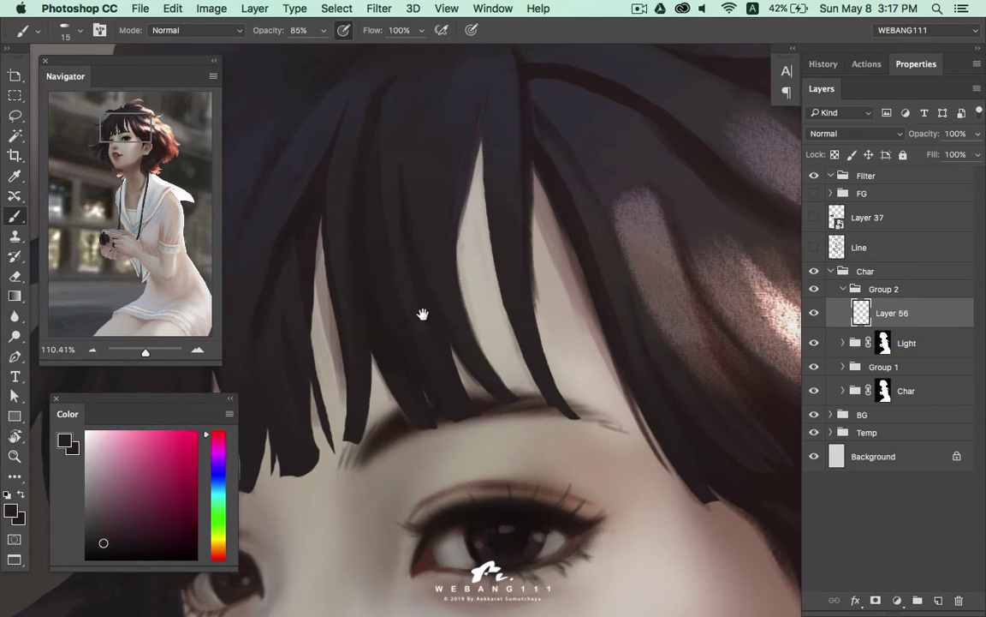
scroll(420, 315, left, 3)
alt+click(447, 310)
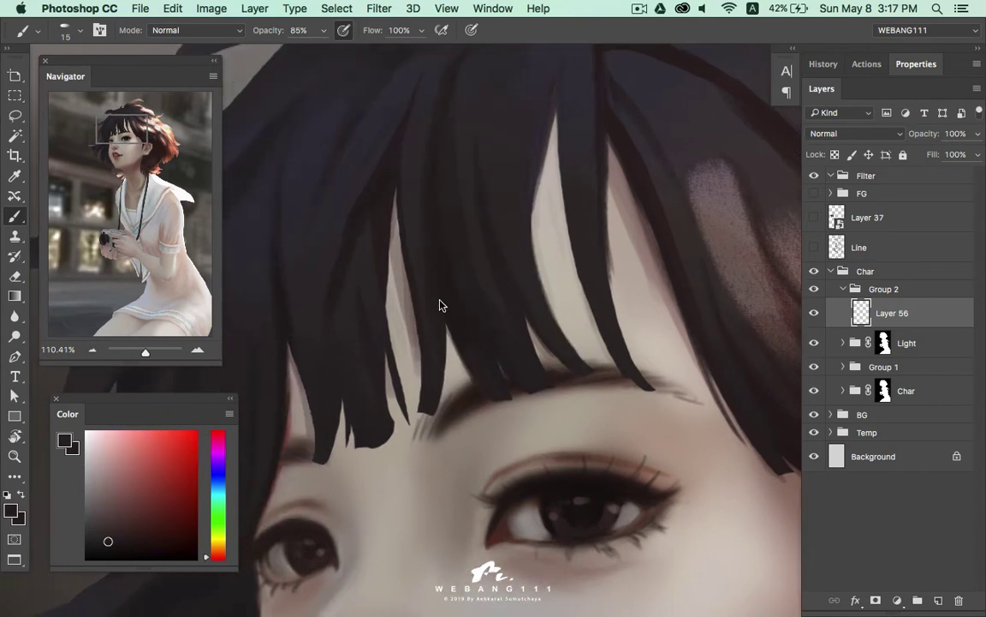
drag(402, 295, 397, 362)
Paint dark strand strokes, fill a light gap, and darken the lower bangs
alt+click(407, 186)
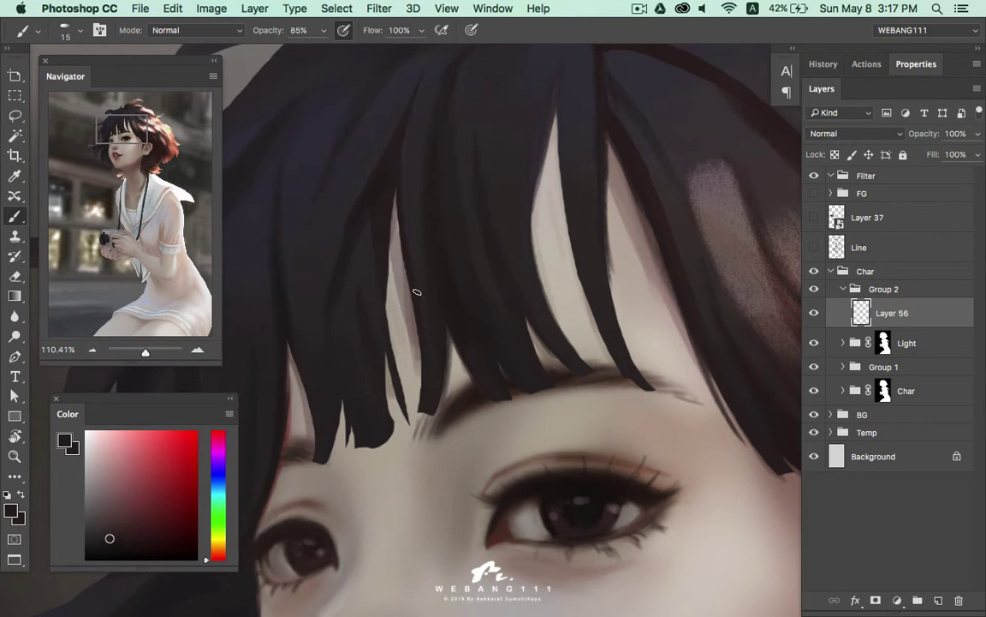
drag(416, 256, 424, 359)
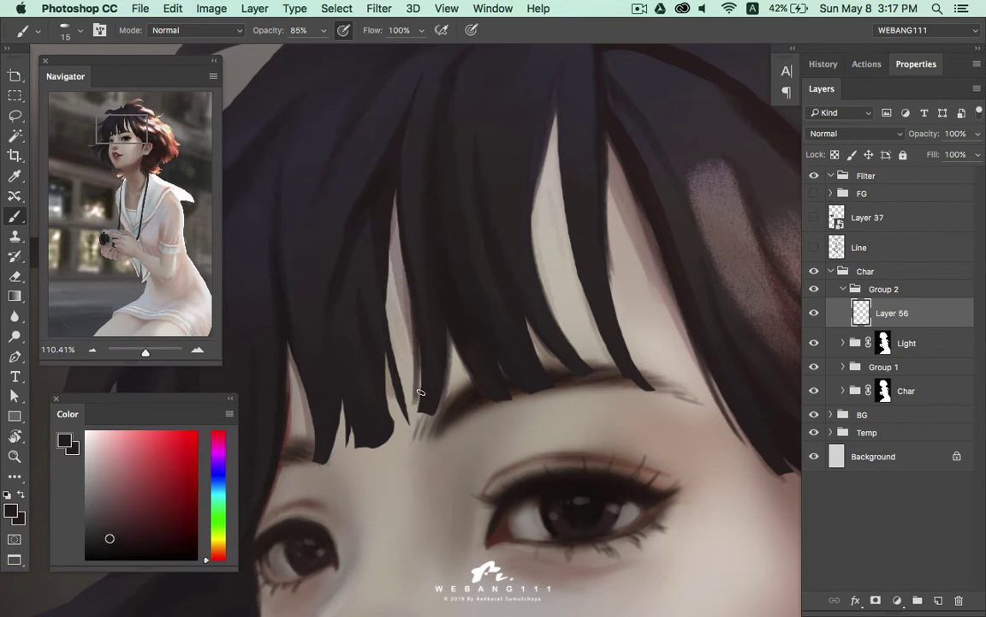
alt+click(424, 310)
drag(390, 307, 383, 219)
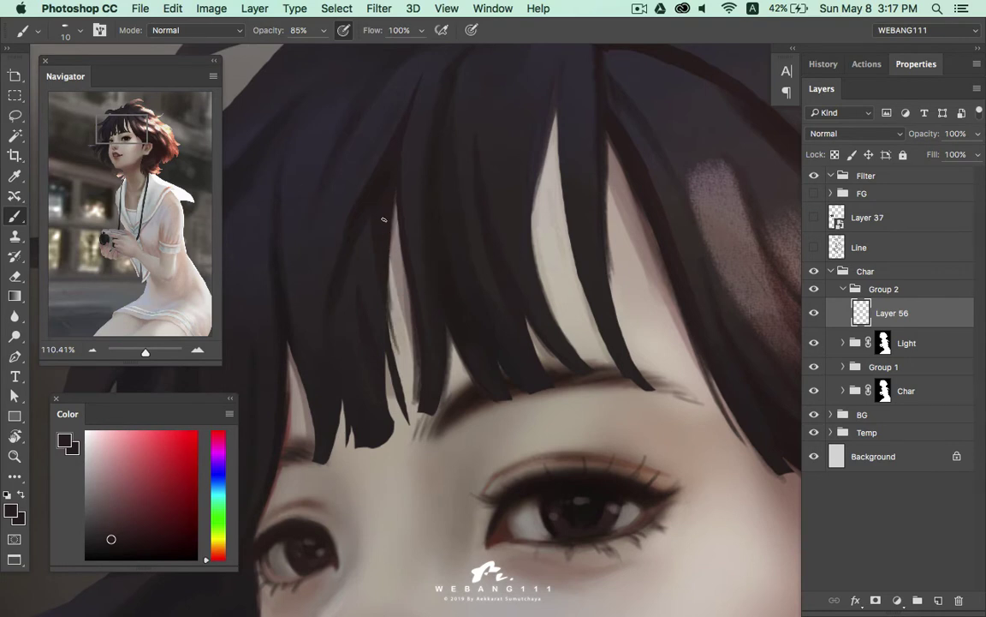
alt+click(396, 187)
alt+click(392, 182)
drag(368, 331, 363, 371)
alt+click(342, 288)
drag(358, 323, 351, 370)
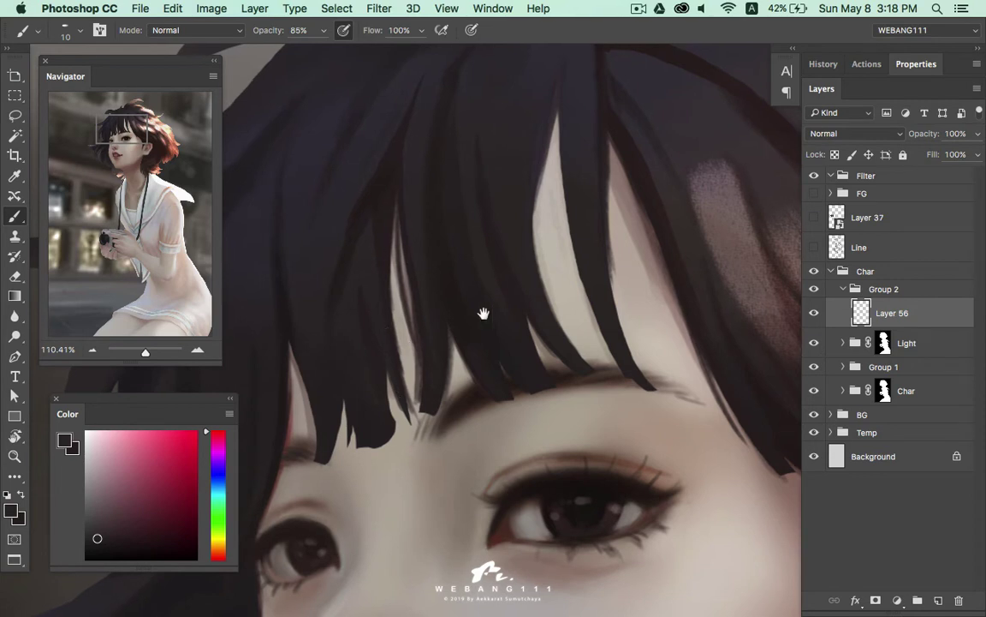
Sample a darker hair colour and paint another thin dark strand stroke
scroll(482, 310, left, 3)
alt+click(519, 329)
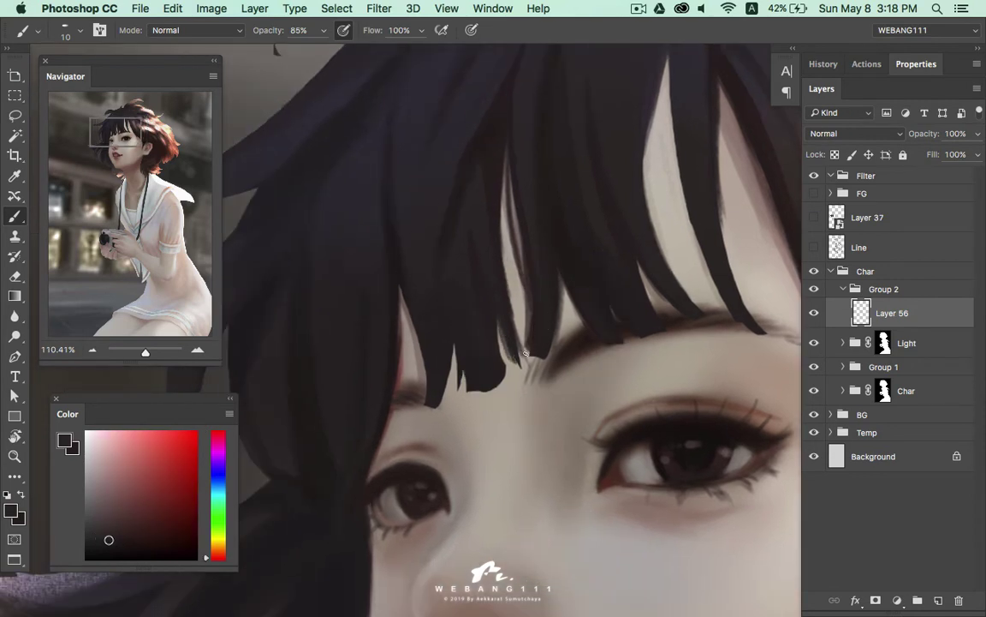
alt+click(508, 311)
alt+click(486, 322)
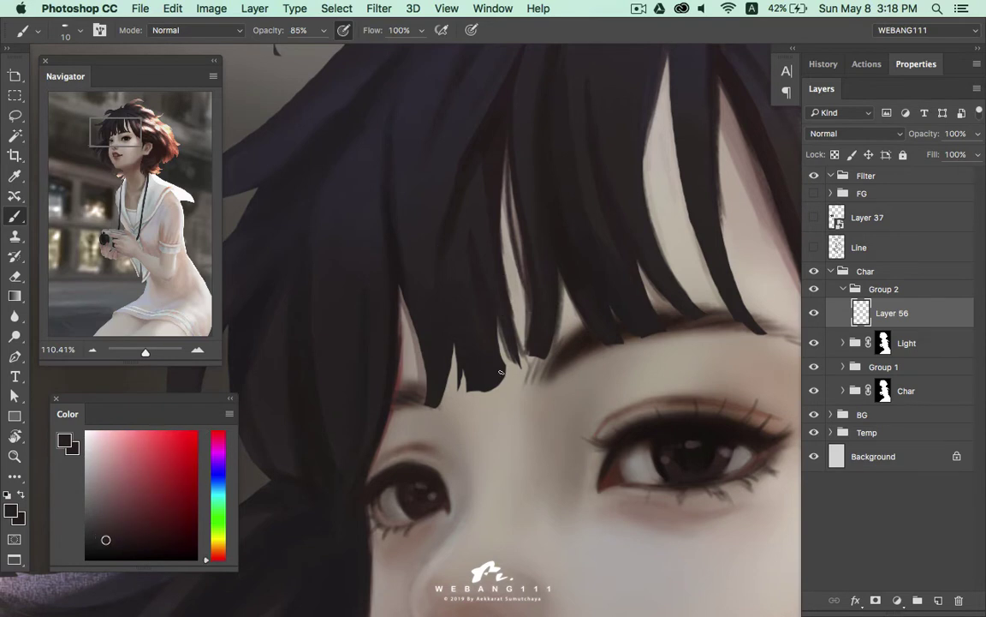
alt+click(416, 311)
drag(408, 304, 405, 355)
Paint thin strands down toward the brow, then move toward the hair top
alt+click(419, 285)
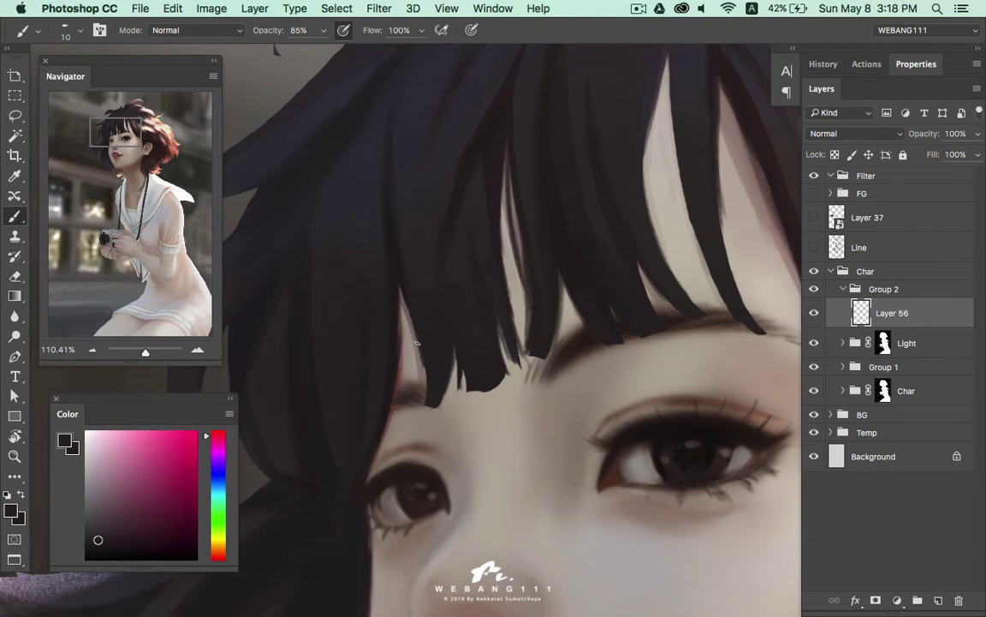
alt+click(408, 270)
drag(408, 271, 419, 401)
alt+click(402, 275)
drag(361, 257, 358, 315)
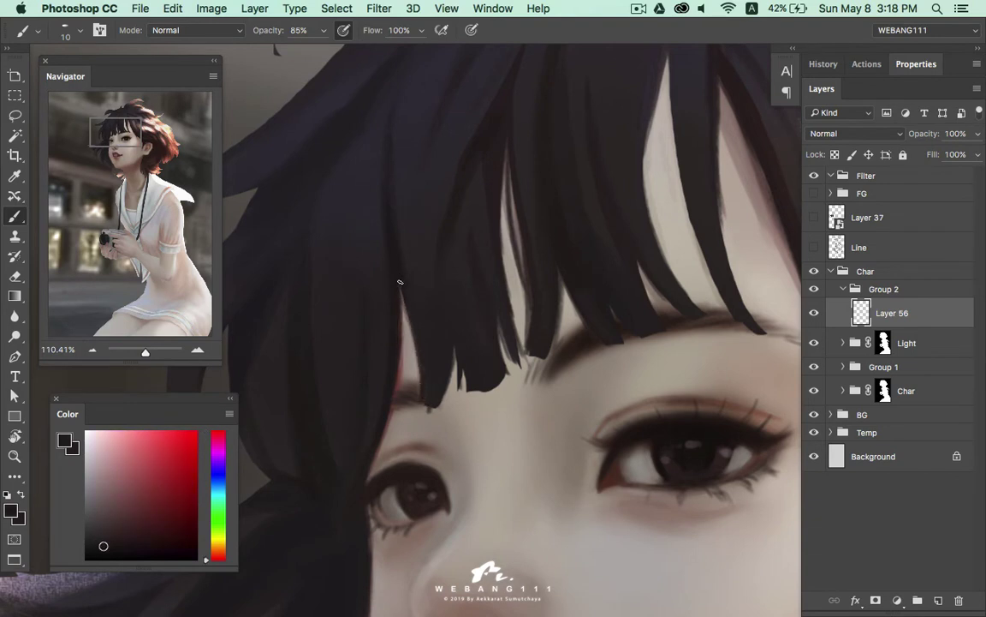
drag(463, 171, 420, 298)
alt+click(379, 259)
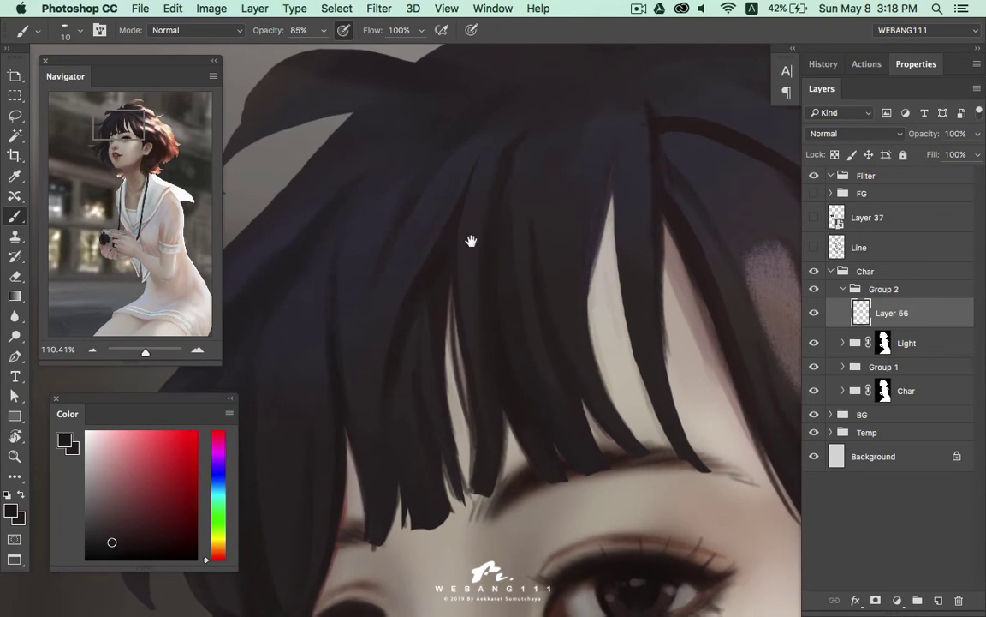
Enlarge the brush to 20 and sample a dark red-black colour from the upper hair
drag(469, 238, 457, 247)
key(bracketright)
alt+click(415, 273)
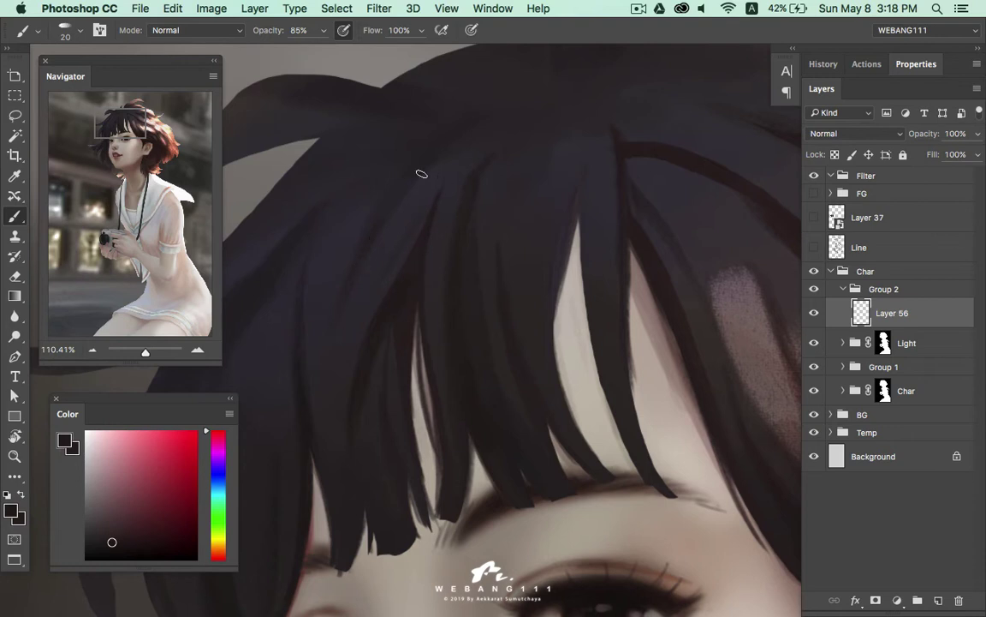
drag(566, 184, 458, 176)
alt+click(506, 139)
alt+click(523, 150)
alt+click(553, 265)
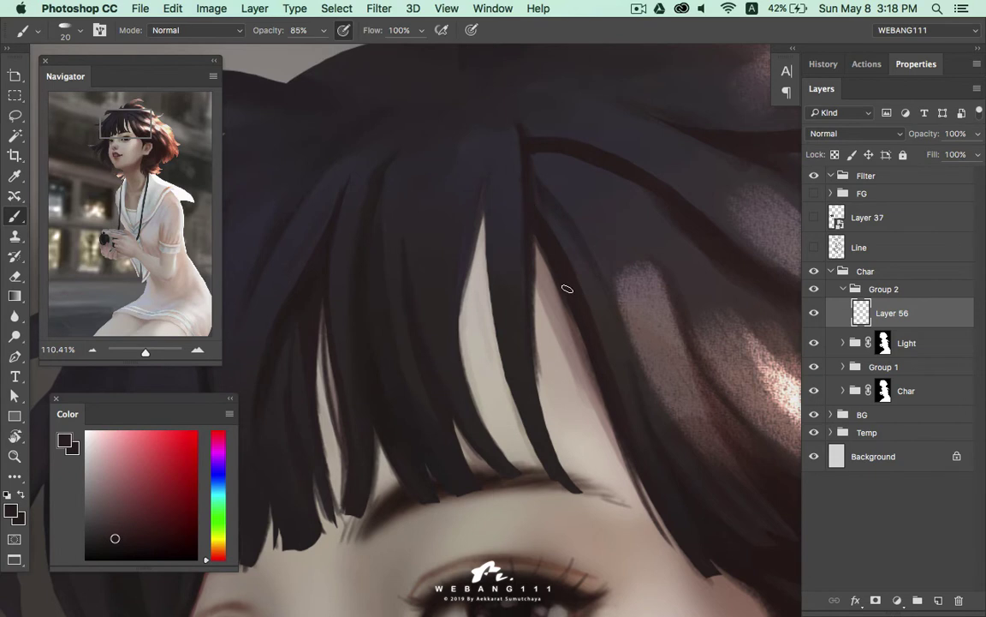
Choose the 20 px brush preset and rotate its tip angle
right_click(587, 292)
click(687, 444)
double_click(710, 443)
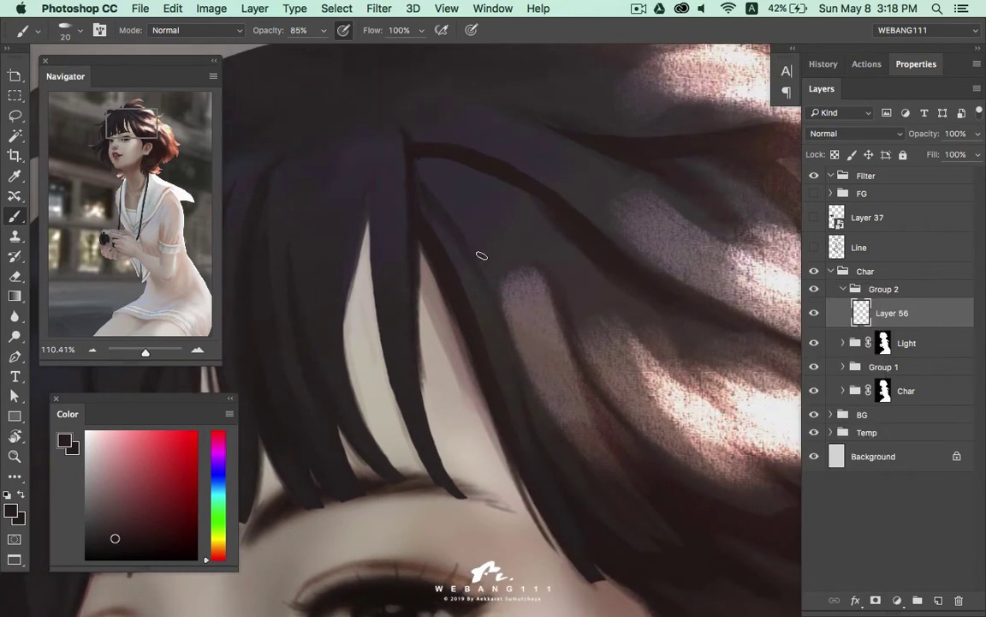
right_click(485, 257)
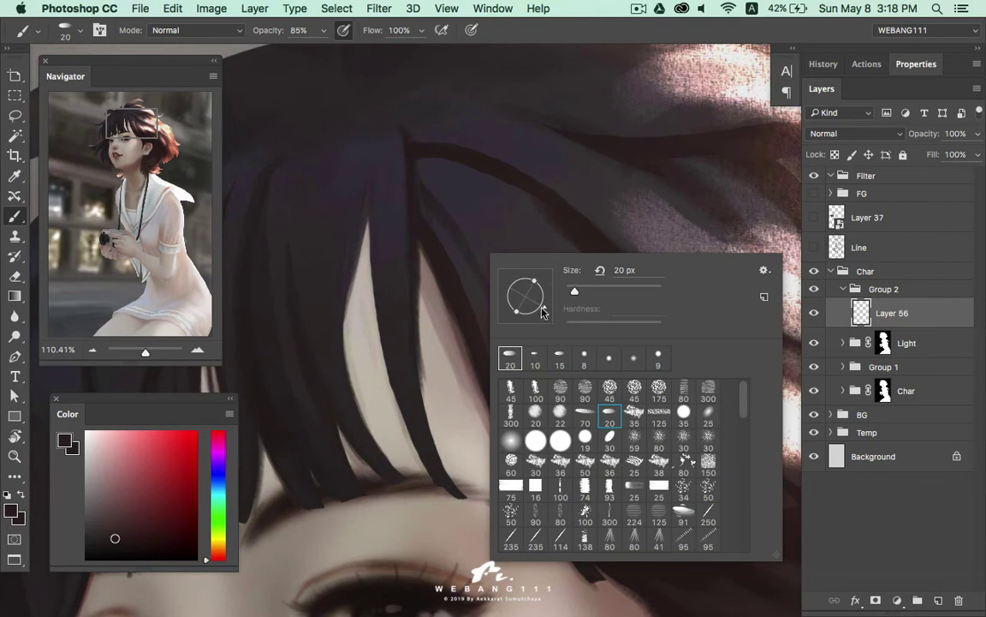
drag(543, 305, 531, 282)
key(Escape)
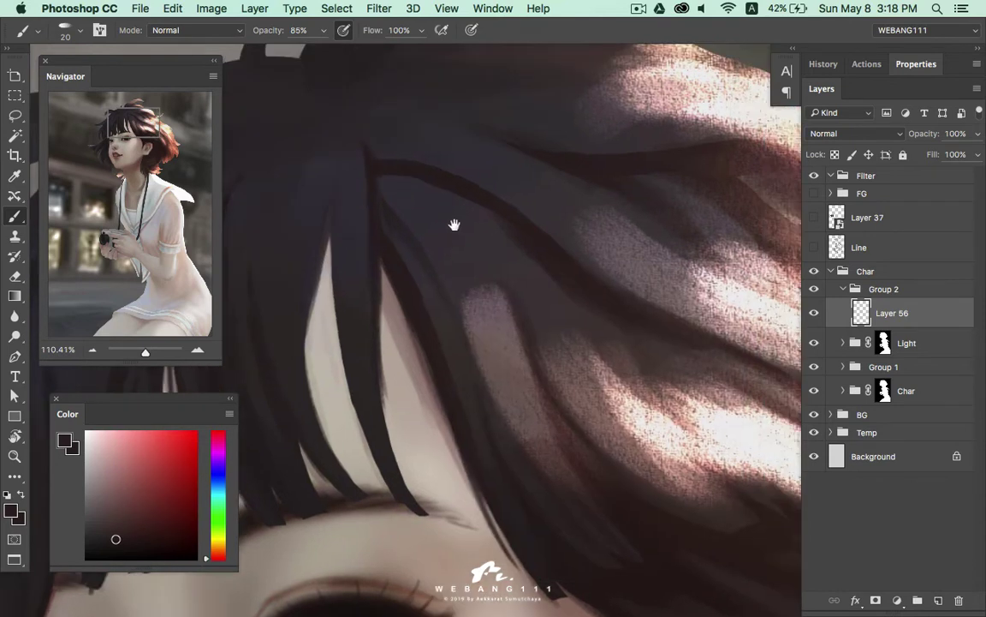
drag(458, 243, 397, 178)
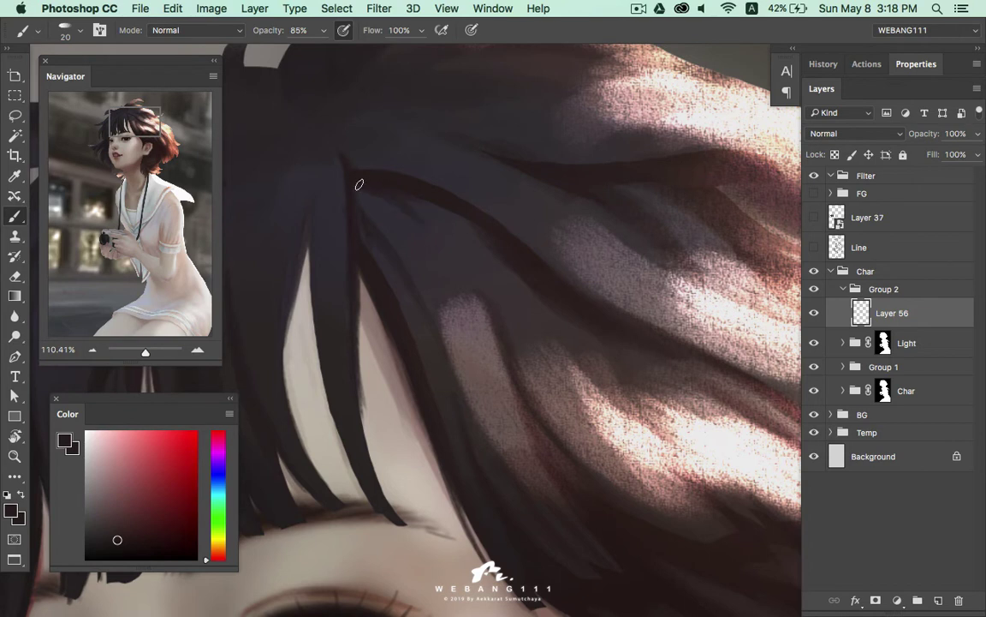
Sample dark hair colours and paint a dark stroke along the fringe edge
alt+click(477, 210)
drag(522, 247, 496, 183)
alt+click(441, 212)
alt+click(363, 172)
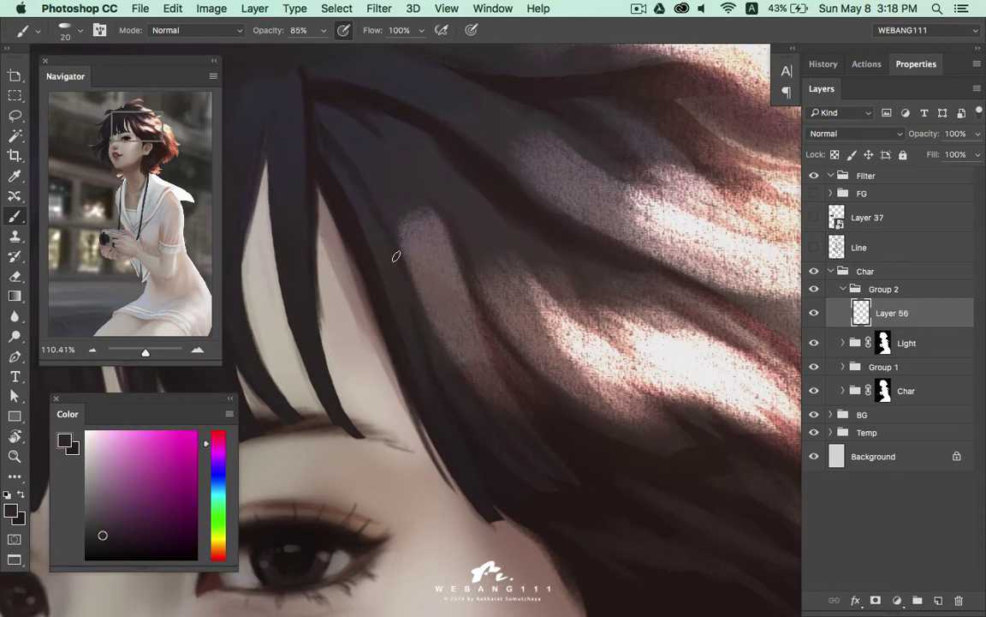
alt+click(497, 189)
alt+click(313, 176)
alt+click(315, 137)
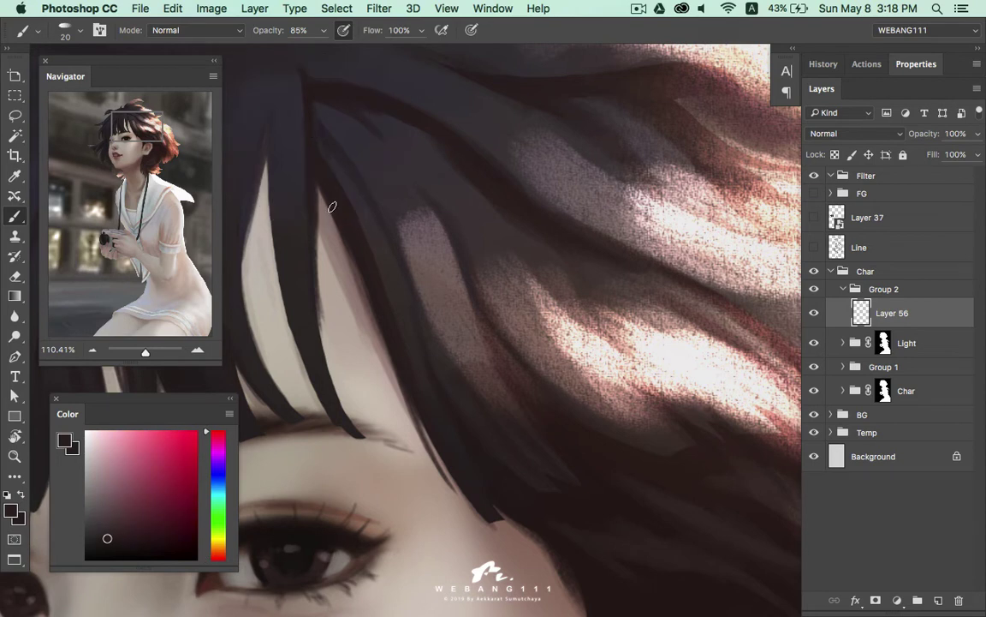
mouse_move(419, 352)
mouse_down()
mouse_move(359, 223)
mouse_move(437, 350)
mouse_up()
alt+click(323, 179)
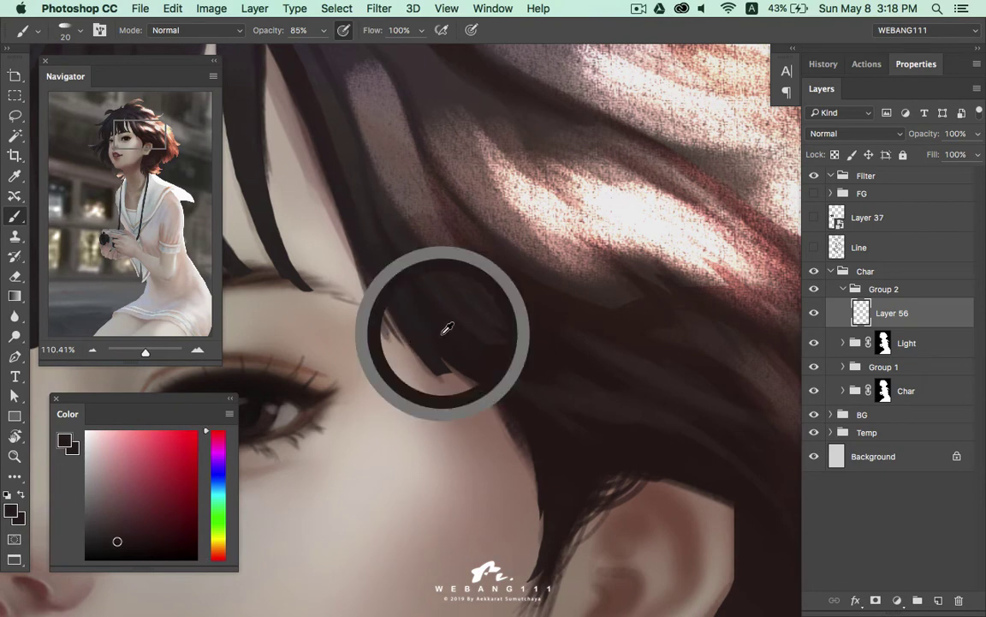
Sample dark red and lighter hair tones around the fringe above the eye
alt+click(438, 339)
alt+click(450, 338)
alt+click(514, 394)
drag(522, 372, 509, 460)
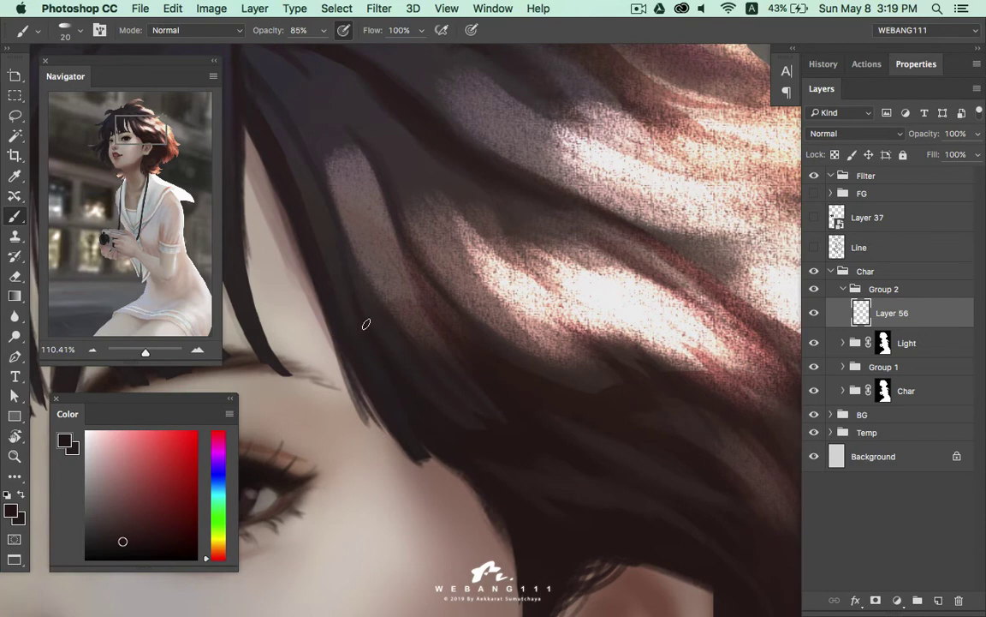
alt+click(379, 308)
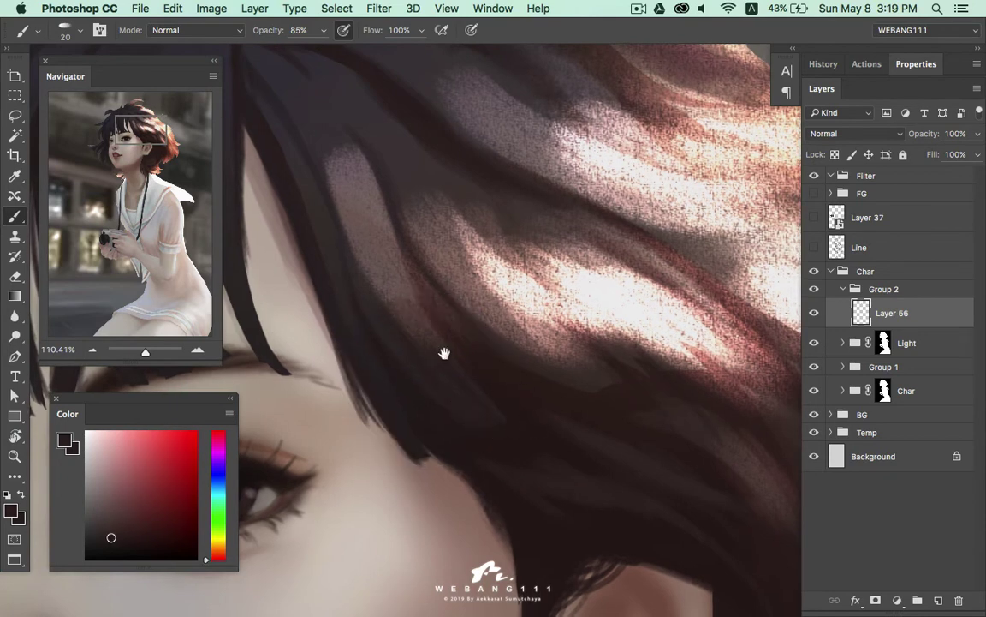
drag(444, 352, 426, 370)
alt+click(445, 330)
drag(435, 290, 487, 350)
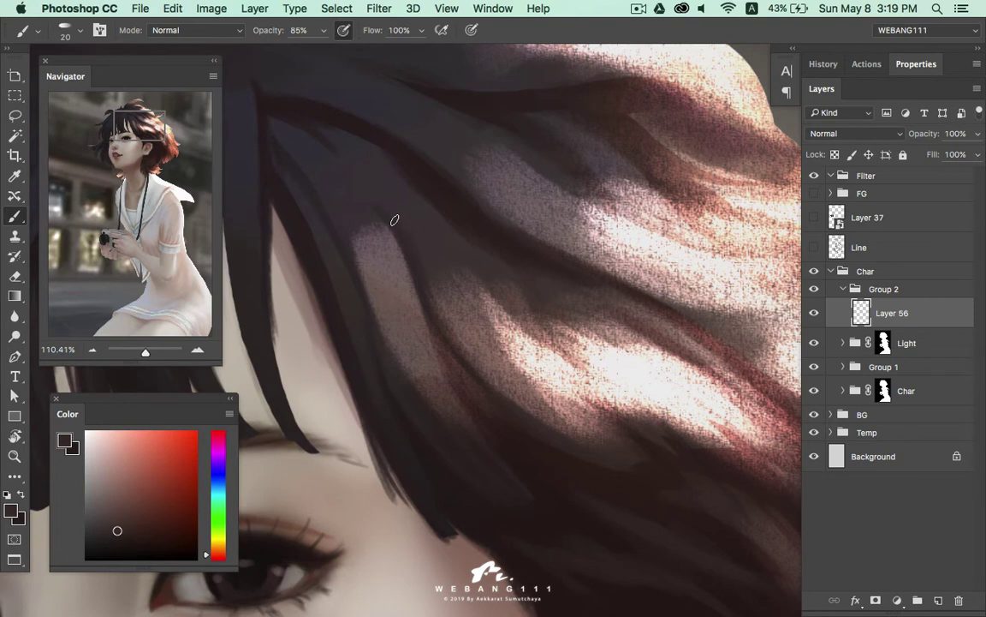
Pick up dark pink and reddish-brown tones from the fringe strands
alt+click(385, 220)
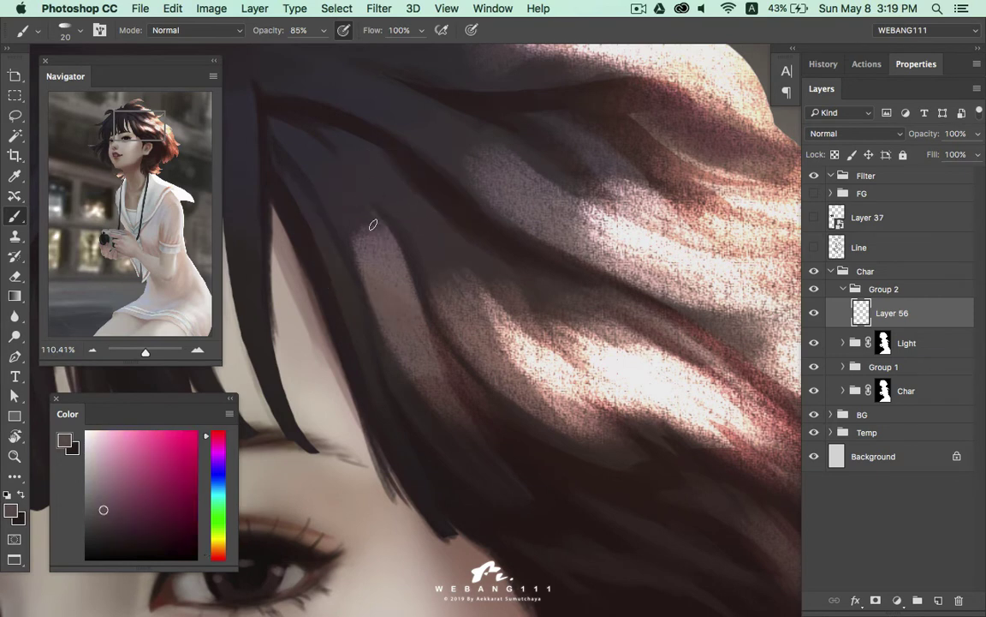
alt+click(418, 248)
alt+click(547, 305)
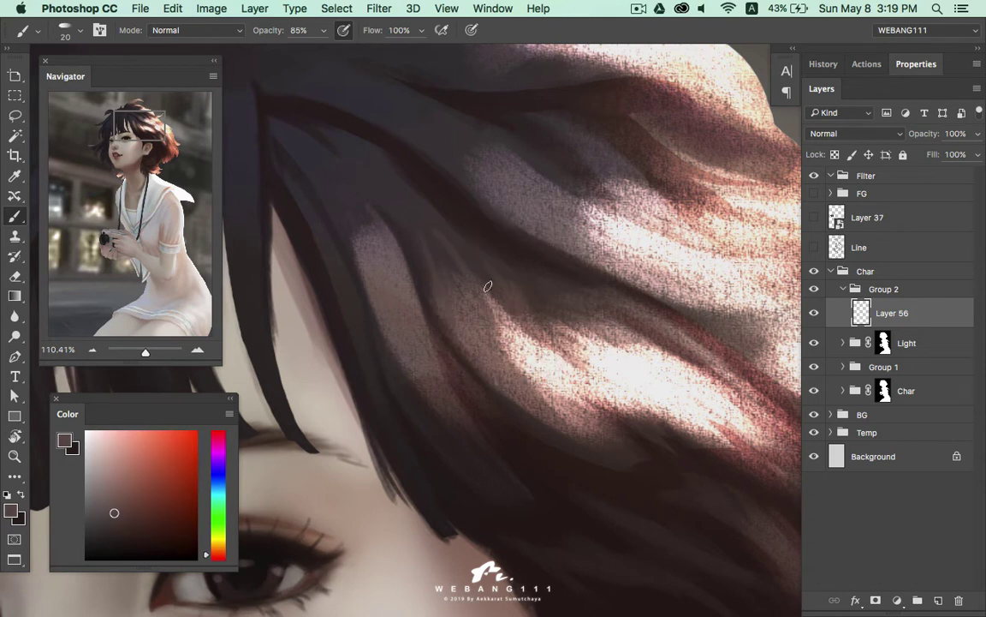
alt+click(352, 213)
alt+click(329, 244)
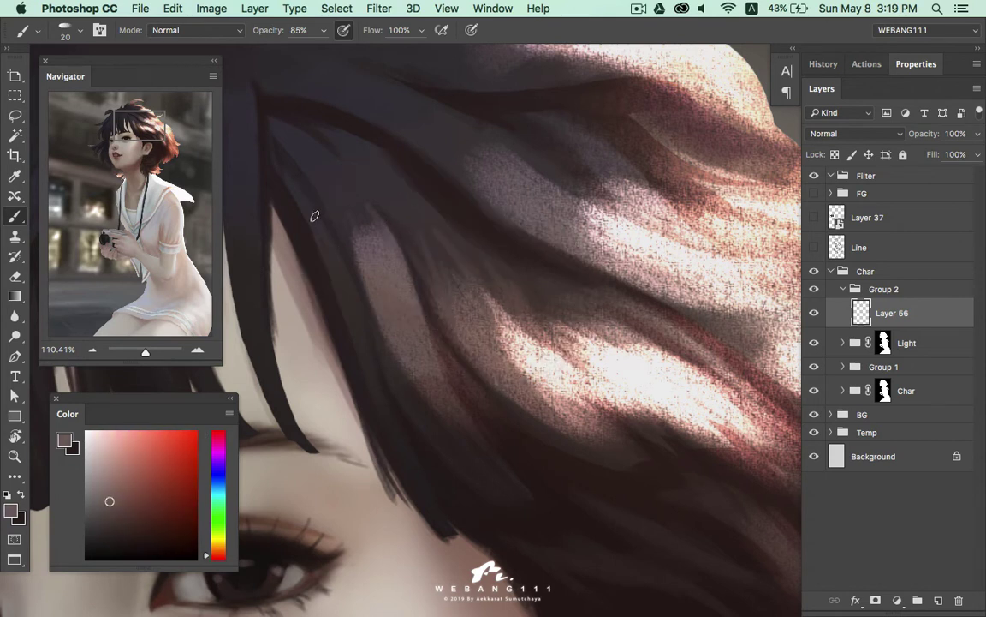
drag(352, 325, 451, 346)
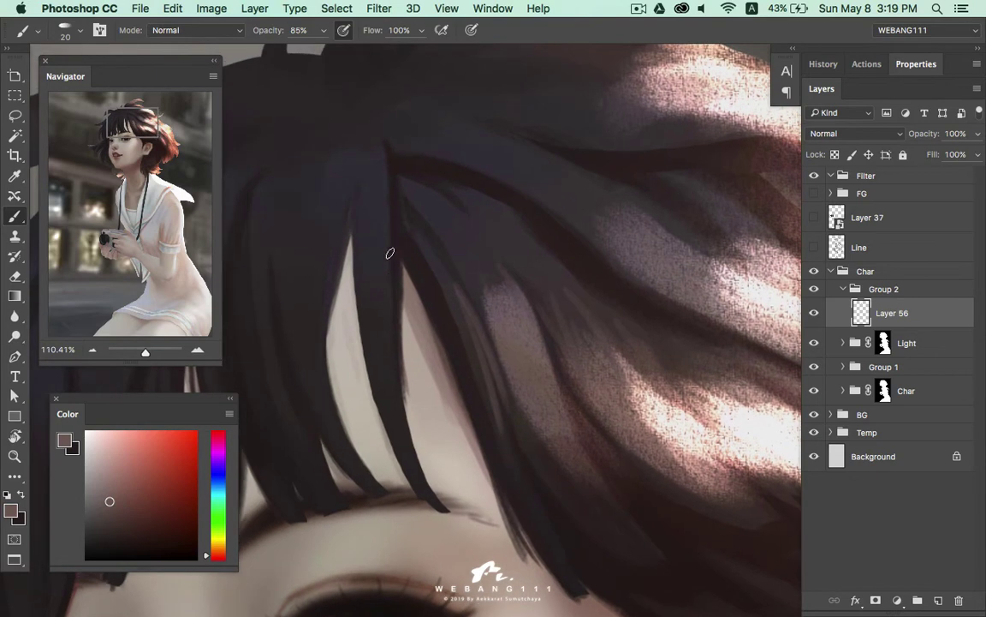
drag(507, 390, 346, 348)
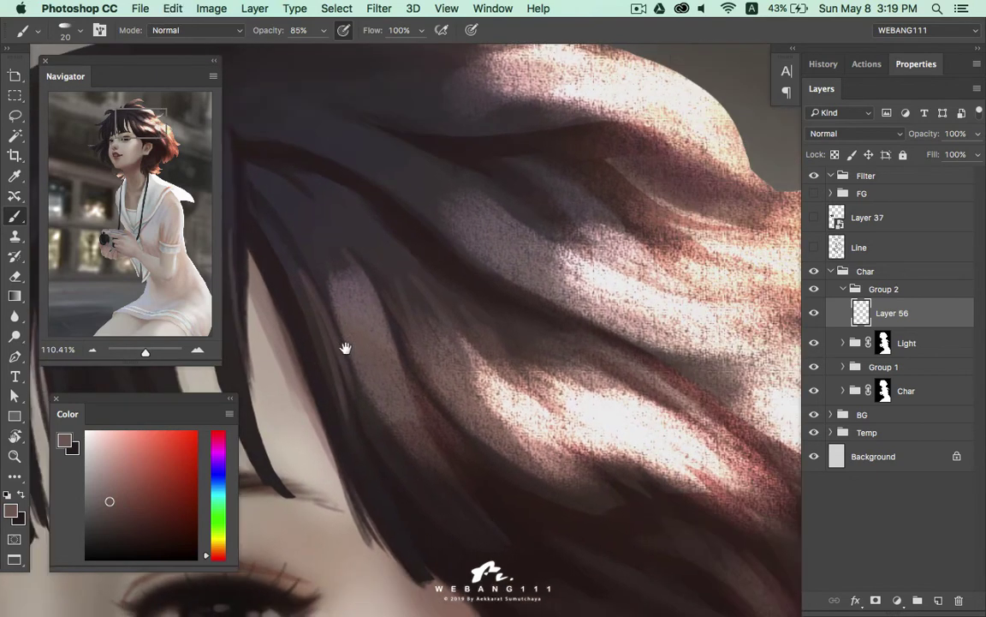
Enlarge the brush and paint a reddish-brown strand across the sunlit hair
alt+click(469, 296)
key(bracketright)
drag(610, 357, 513, 265)
alt+click(565, 296)
drag(332, 187, 469, 247)
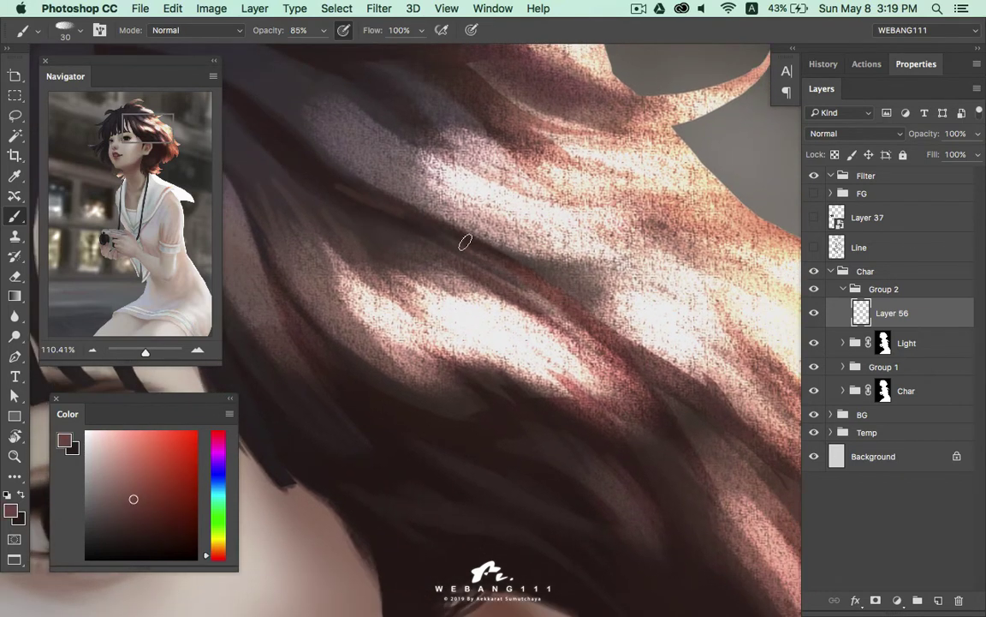
Sample a lighter reddish-brown, zoom in on the hair, then zoom out to check
alt+click(459, 328)
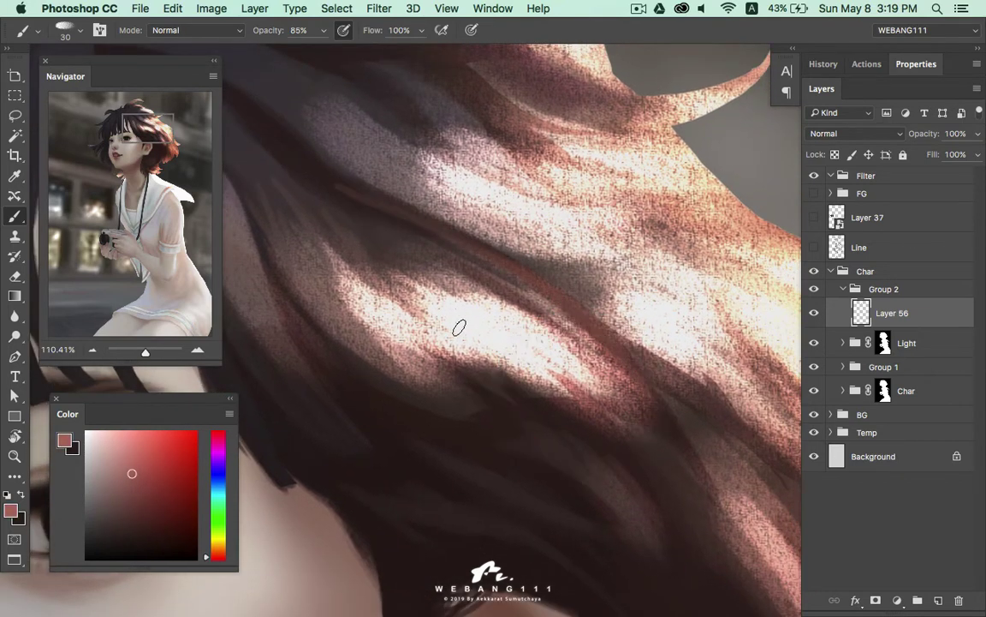
mouse_move(569, 389)
mouse_down()
mouse_move(542, 316)
mouse_move(544, 325)
mouse_up()
key(z)
mouse_move(469, 308)
mouse_down()
mouse_move(532, 343)
mouse_move(469, 335)
mouse_up()
key(b)
key(bracketleft)
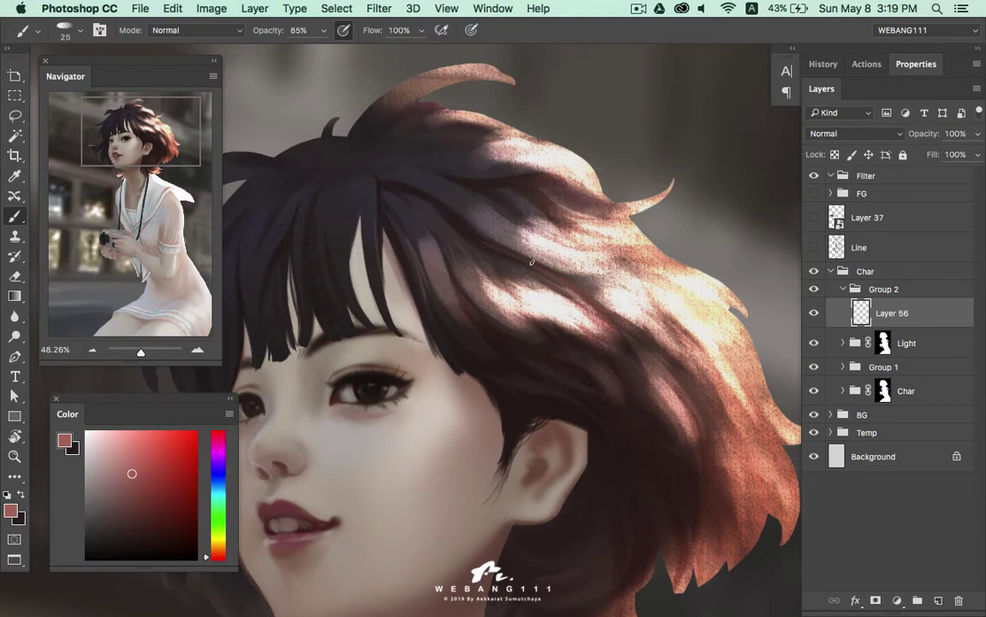
Paint a light pink highlight along a strand near the fringe
alt+click(518, 252)
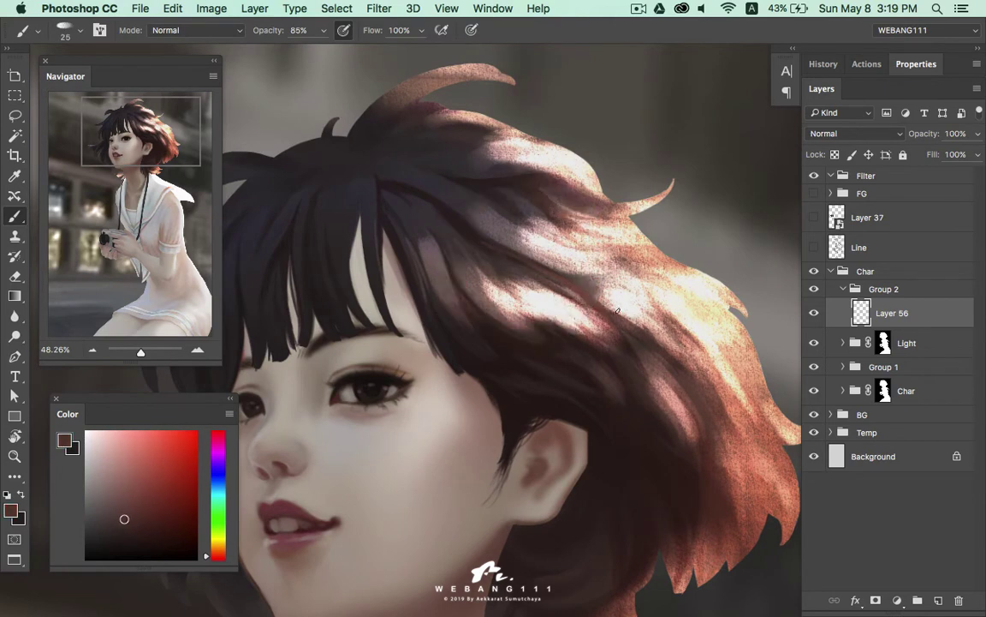
alt+click(571, 294)
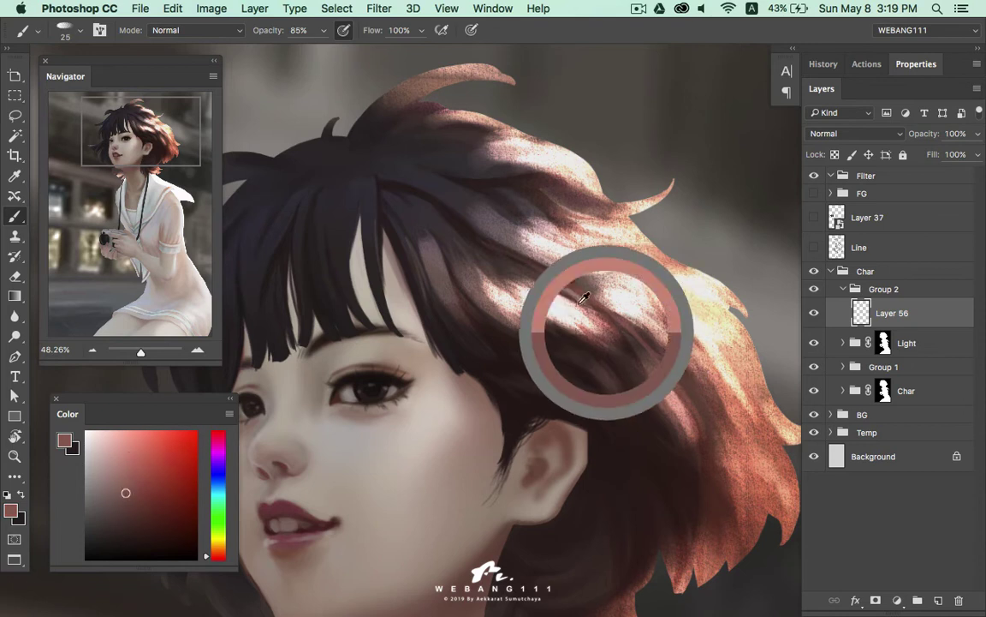
alt+click(469, 286)
alt+click(447, 248)
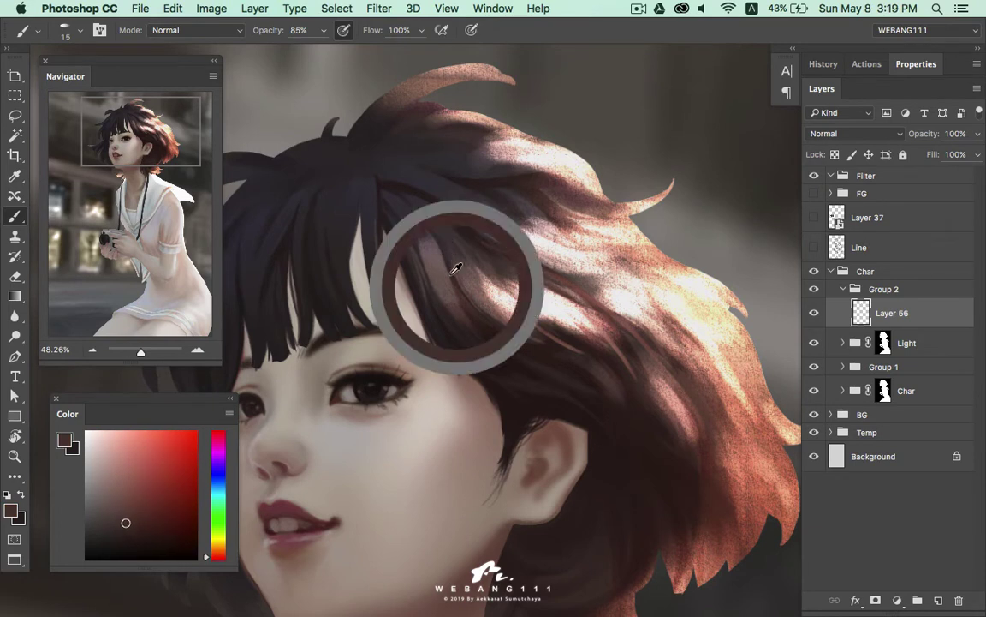
alt+click(464, 314)
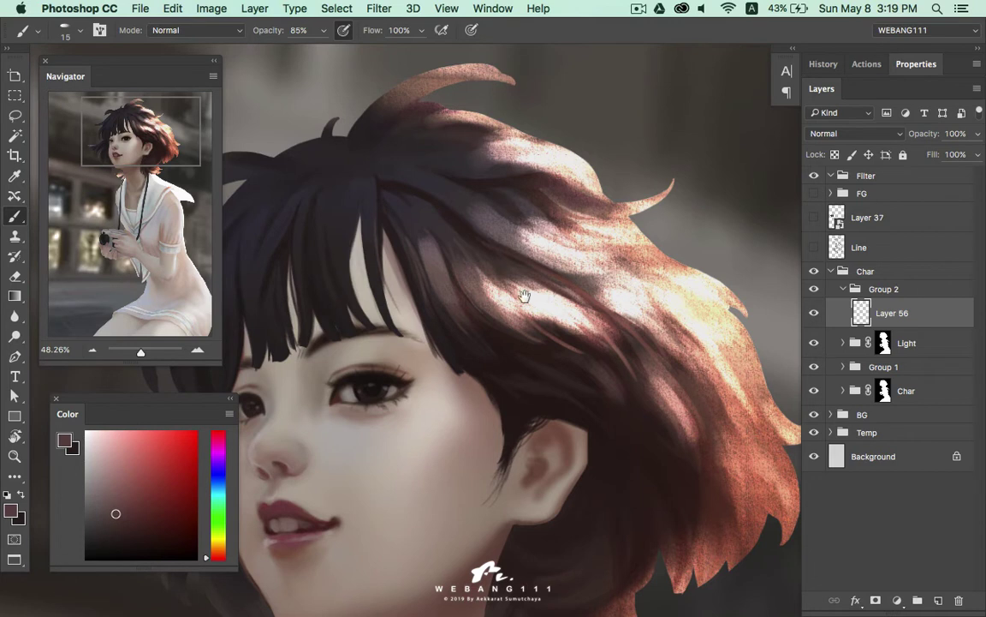
drag(525, 296, 467, 255)
alt+click(436, 259)
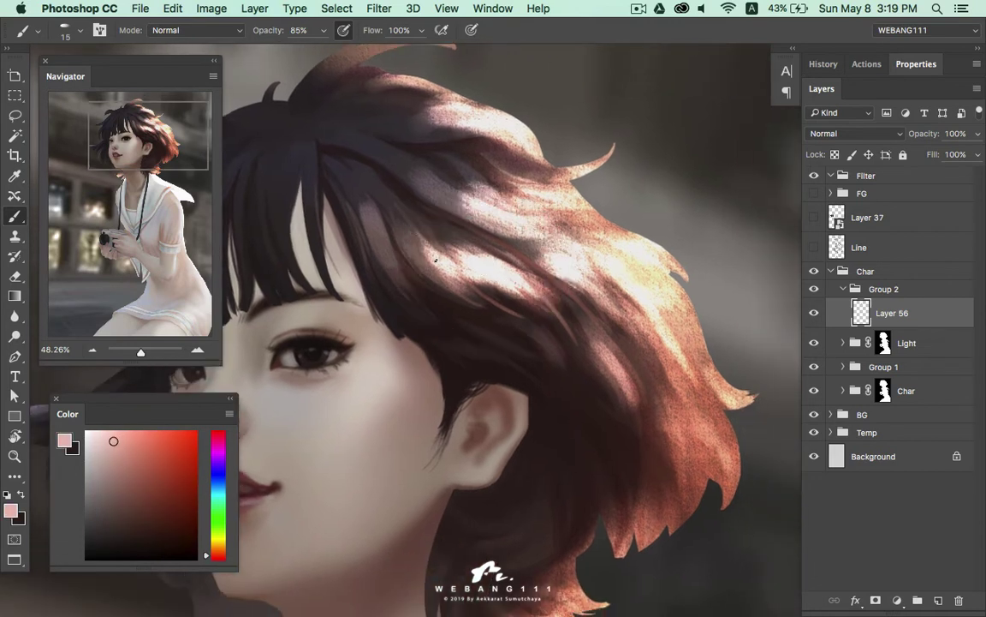
drag(395, 217, 438, 271)
Paint a faint lighter reddish-brown streak and pick a salmon tone with a slightly larger brush
alt+click(499, 316)
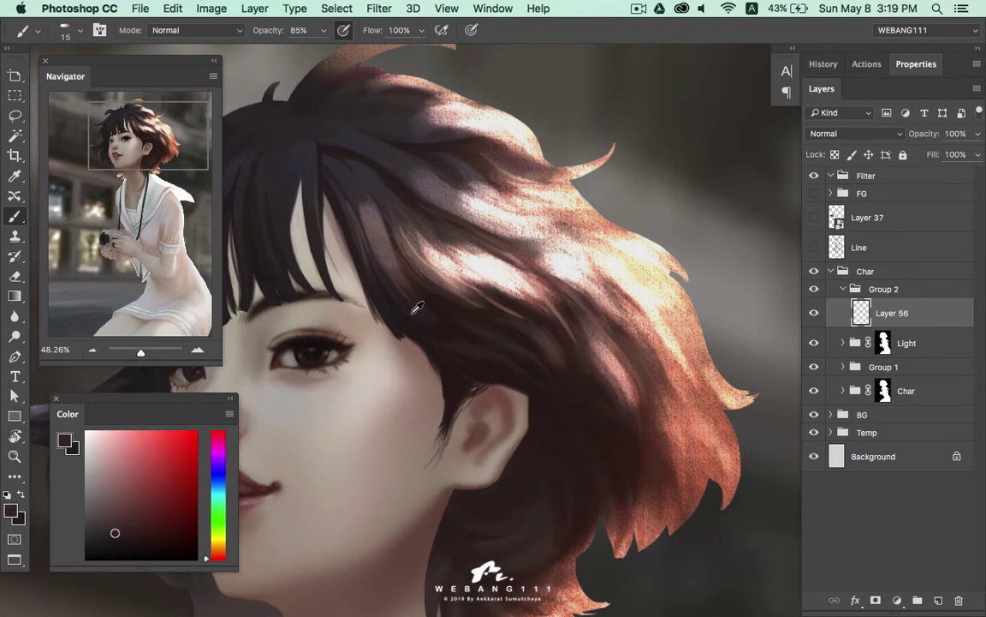
alt+click(489, 335)
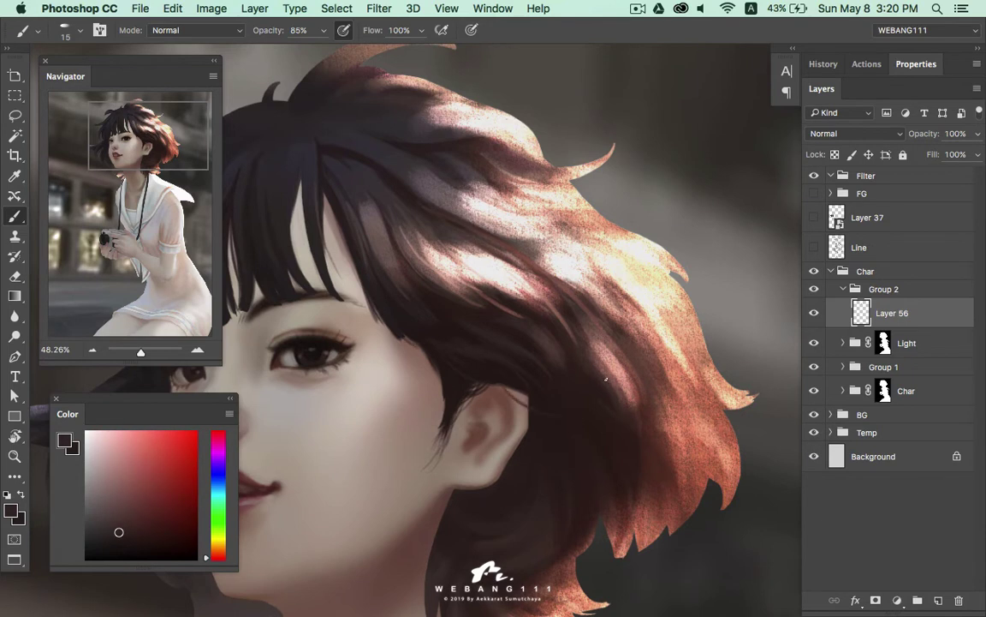
alt+click(556, 334)
drag(470, 312, 502, 353)
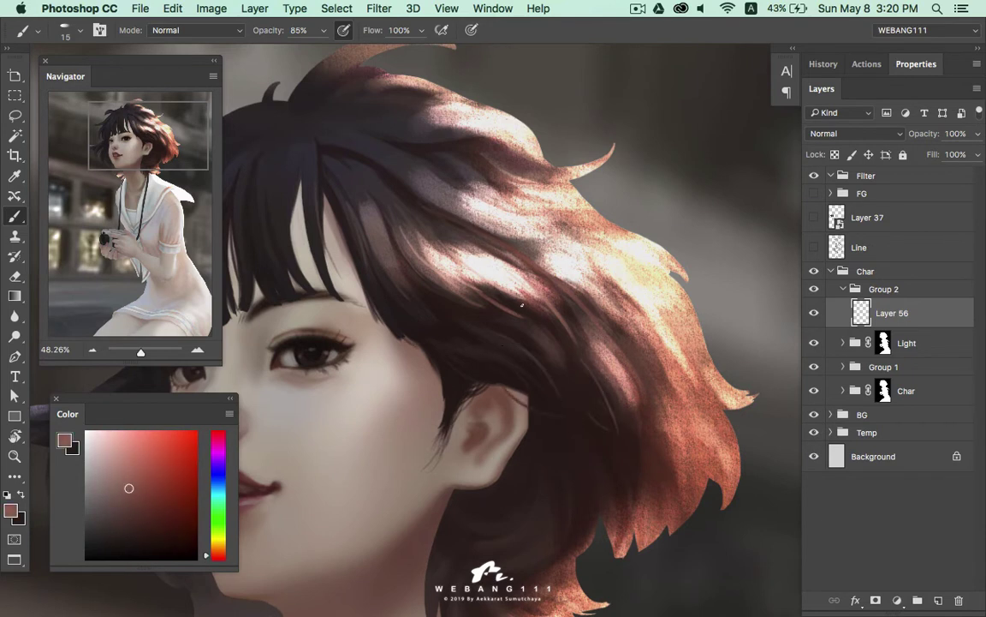
mouse_move(543, 248)
mouse_down()
mouse_move(502, 341)
mouse_move(521, 339)
mouse_up()
alt+click(542, 356)
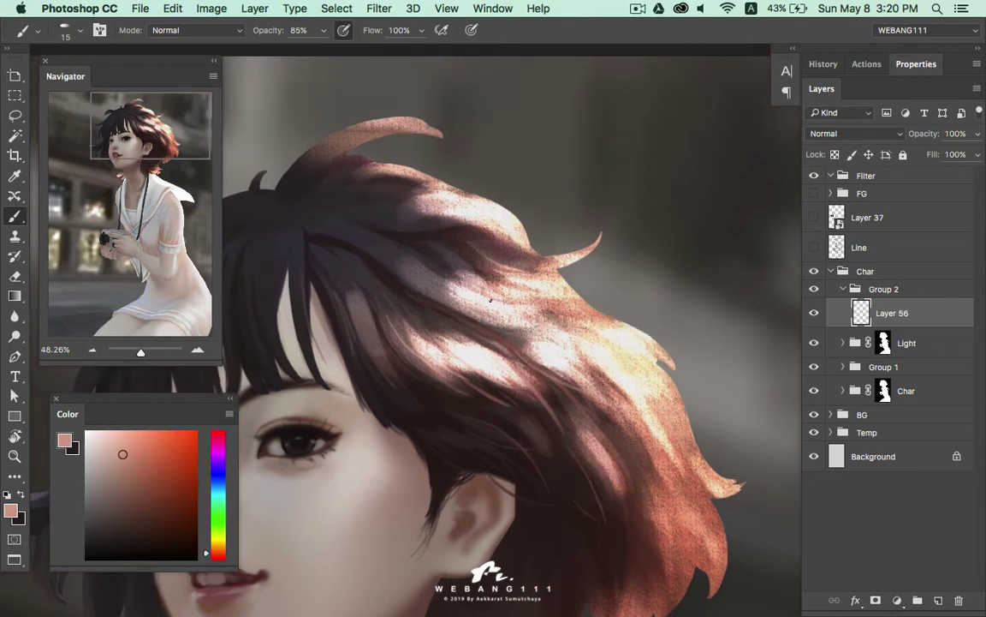
key(bracketright)
Sample dark mauve tones and paint a darker strand across the lit crown
alt+click(397, 261)
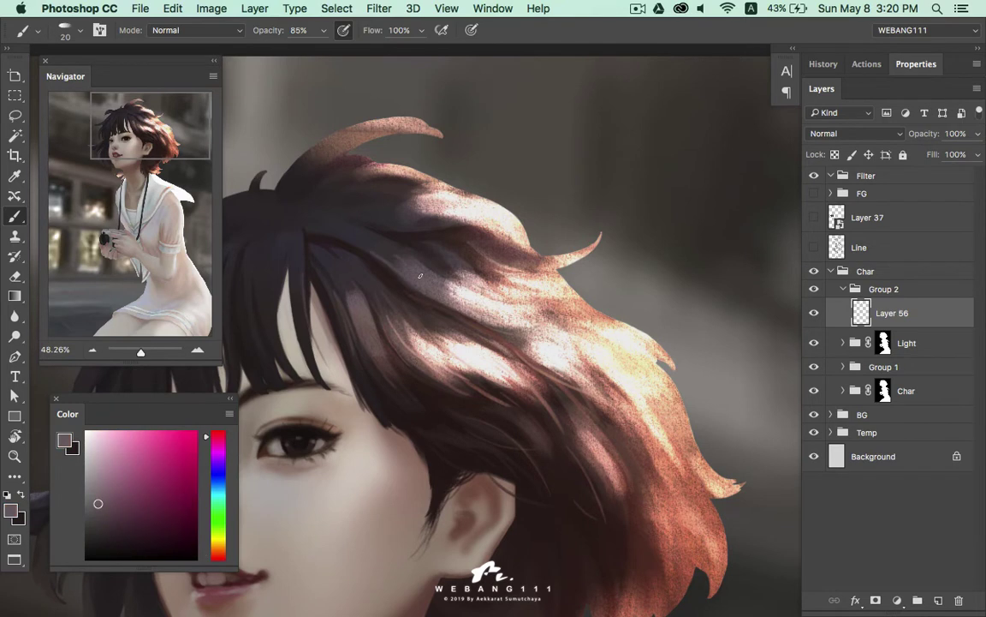
alt+click(370, 220)
alt+click(393, 212)
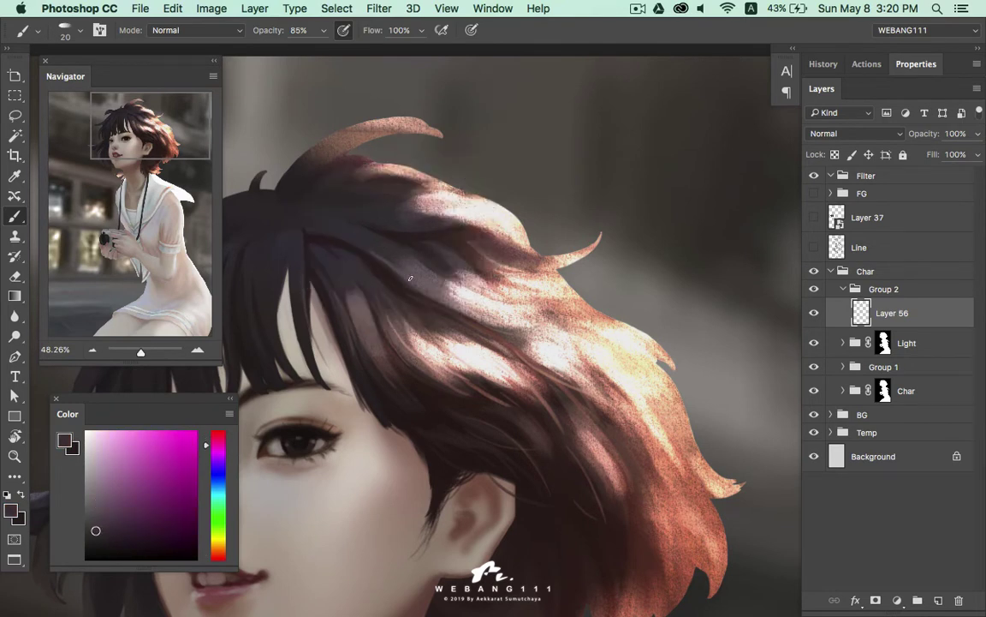
alt+click(338, 233)
alt+click(383, 240)
alt+click(363, 266)
alt+click(377, 221)
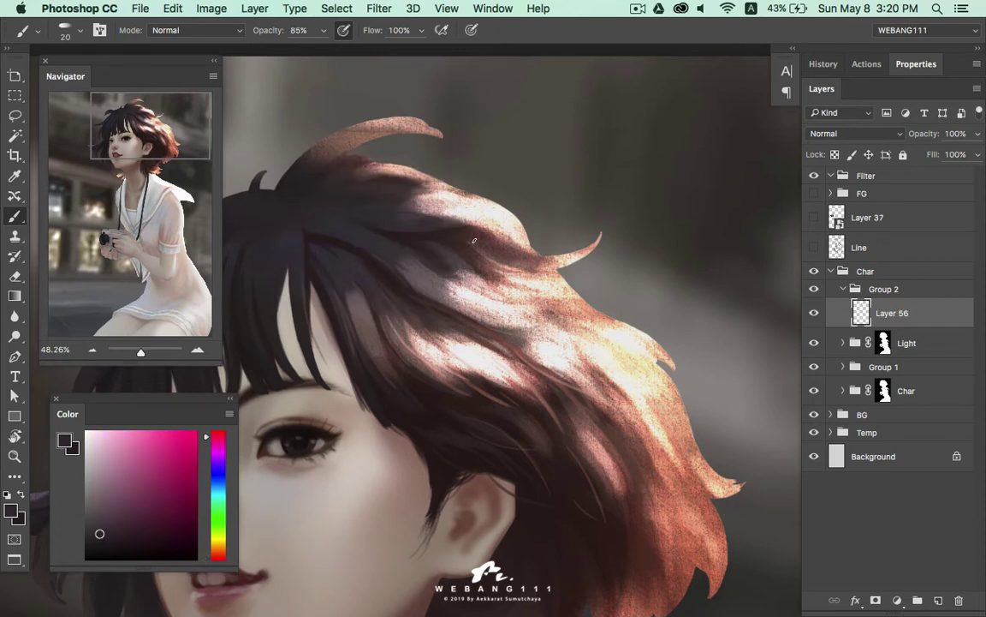
alt+click(412, 204)
mouse_move(428, 207)
mouse_down()
mouse_move(520, 267)
mouse_move(555, 272)
mouse_up()
Add a thin dark strand and sample medium brown and dark tones from the upper hair
alt+click(436, 236)
alt+click(479, 225)
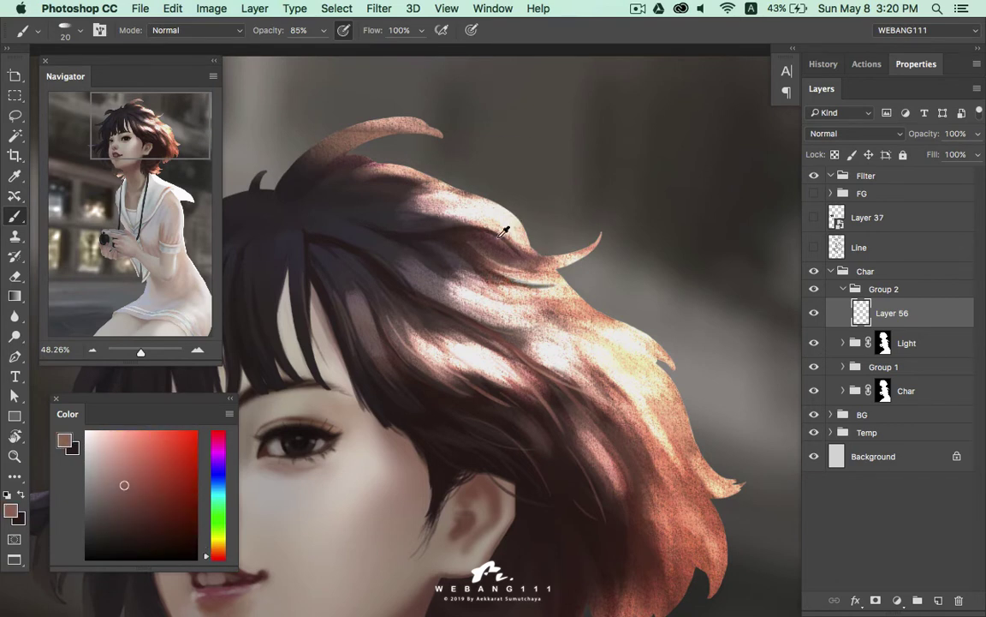
drag(512, 248, 659, 270)
alt+click(513, 177)
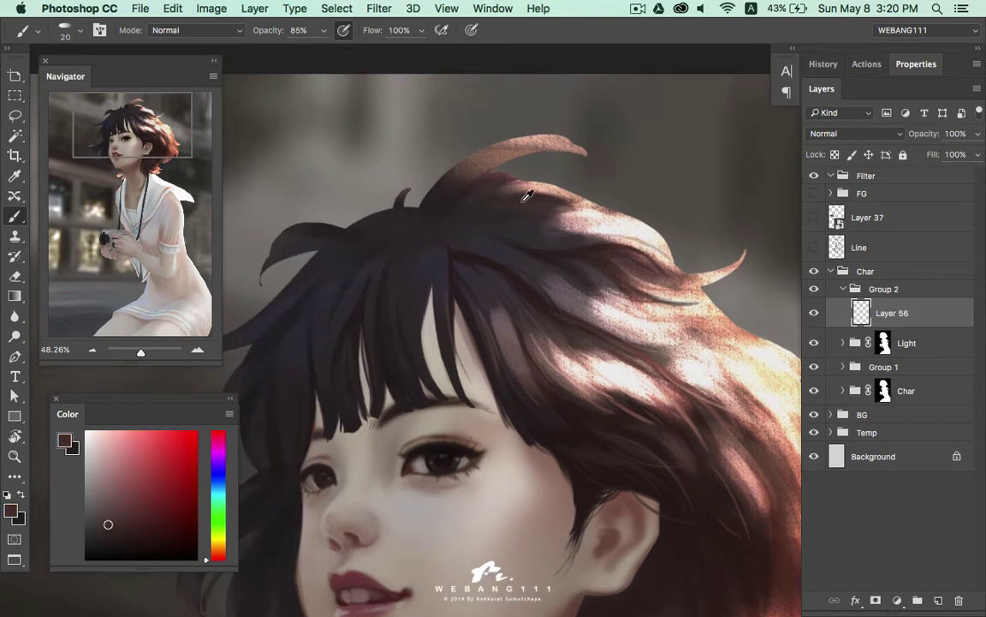
Paint thin dark magenta-red strands across the crown
alt+click(519, 174)
alt+click(428, 171)
drag(426, 173, 488, 142)
alt+click(433, 189)
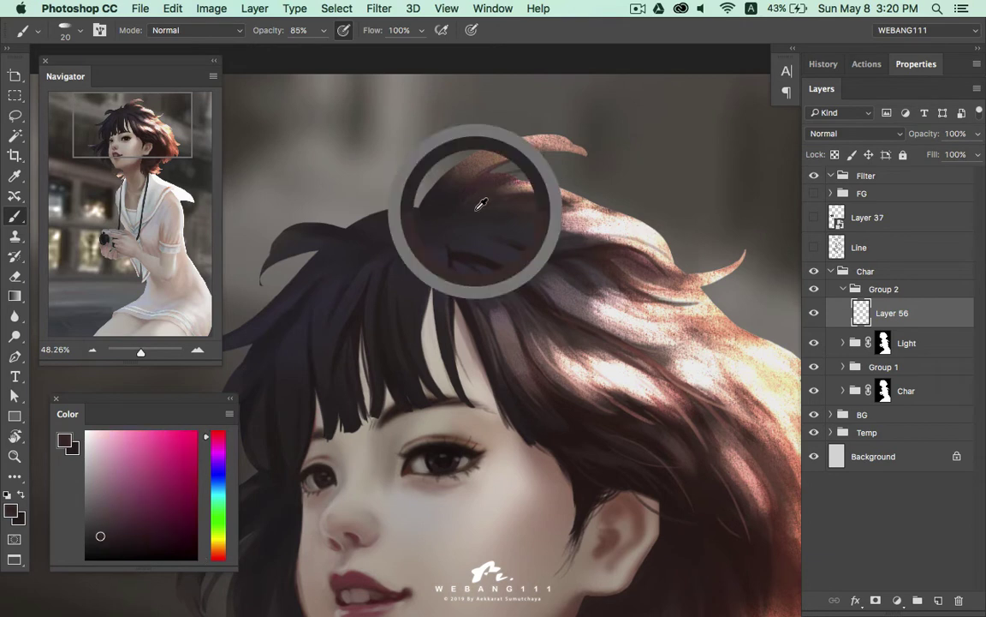
drag(428, 190, 475, 143)
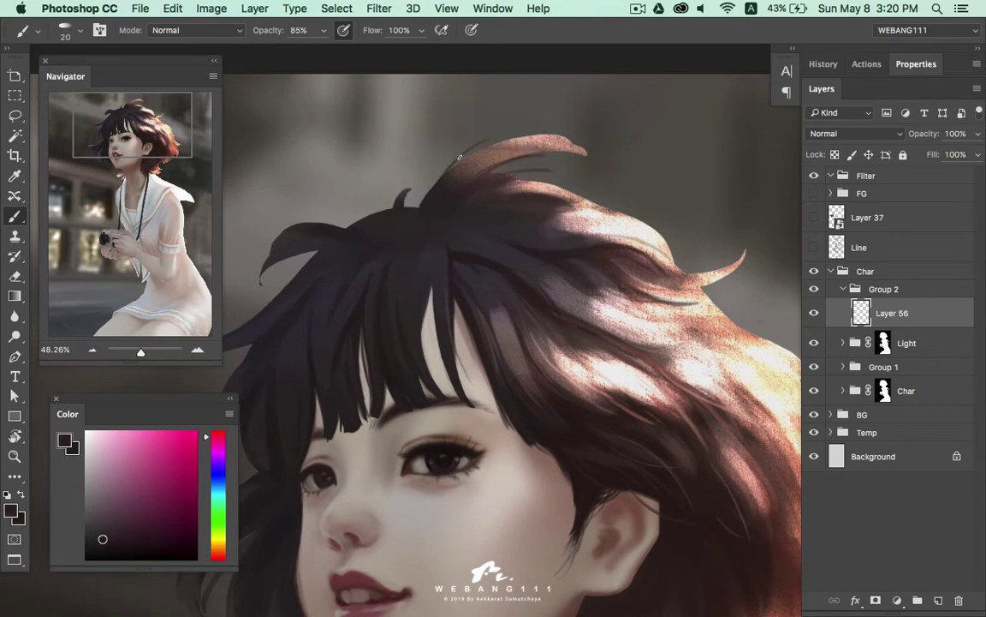
alt+click(427, 194)
Paint a thin strand along the left hair lock
alt+click(342, 224)
drag(343, 225, 247, 203)
alt+click(313, 231)
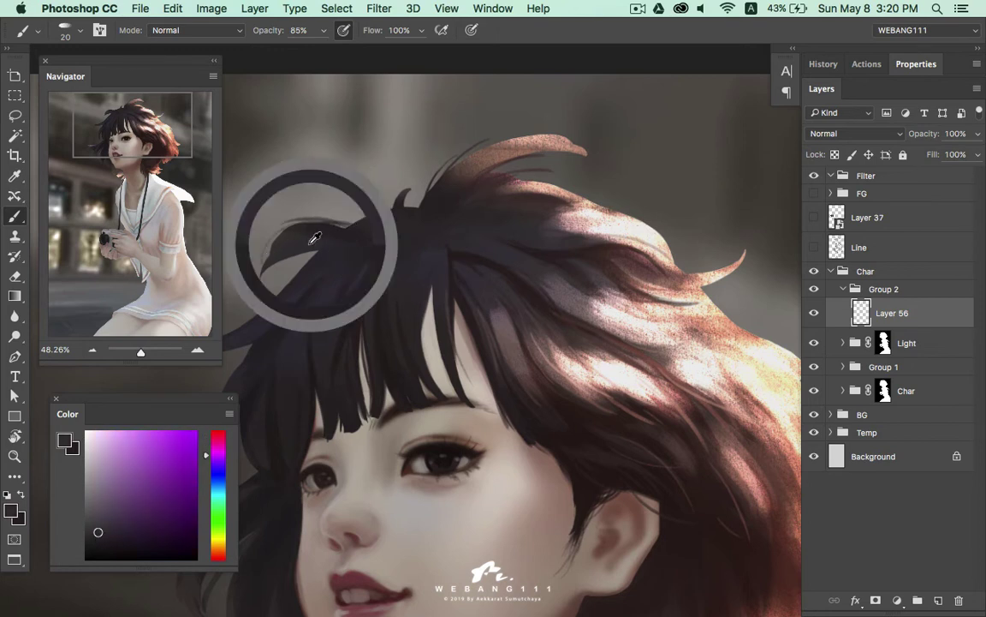
drag(366, 257, 452, 206)
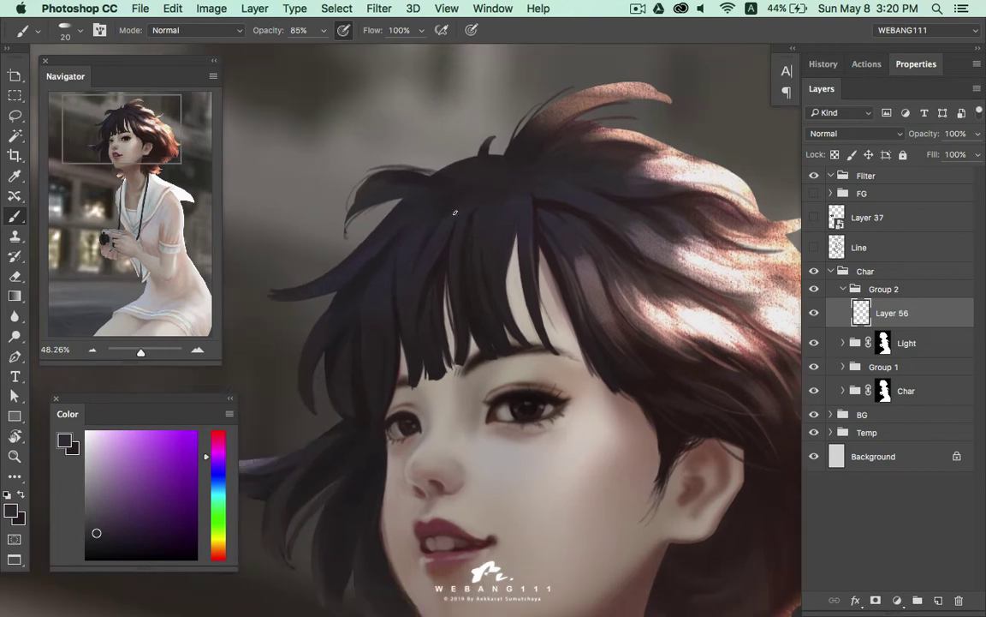
Sample pink-red, purple and dark red tones from the left lock
alt+click(352, 242)
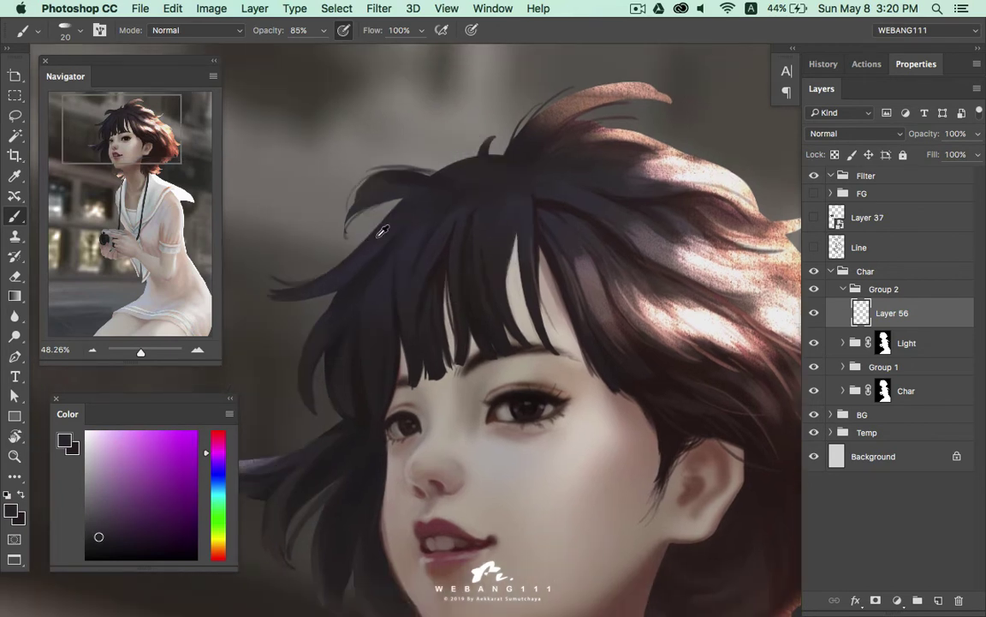
alt+click(338, 244)
alt+click(304, 280)
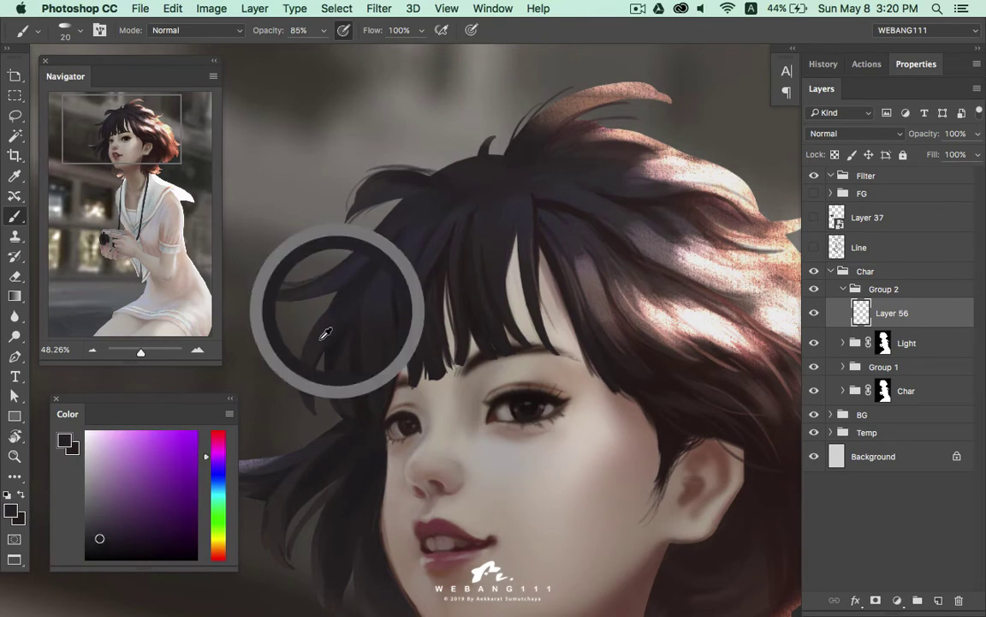
alt+click(327, 248)
alt+click(334, 244)
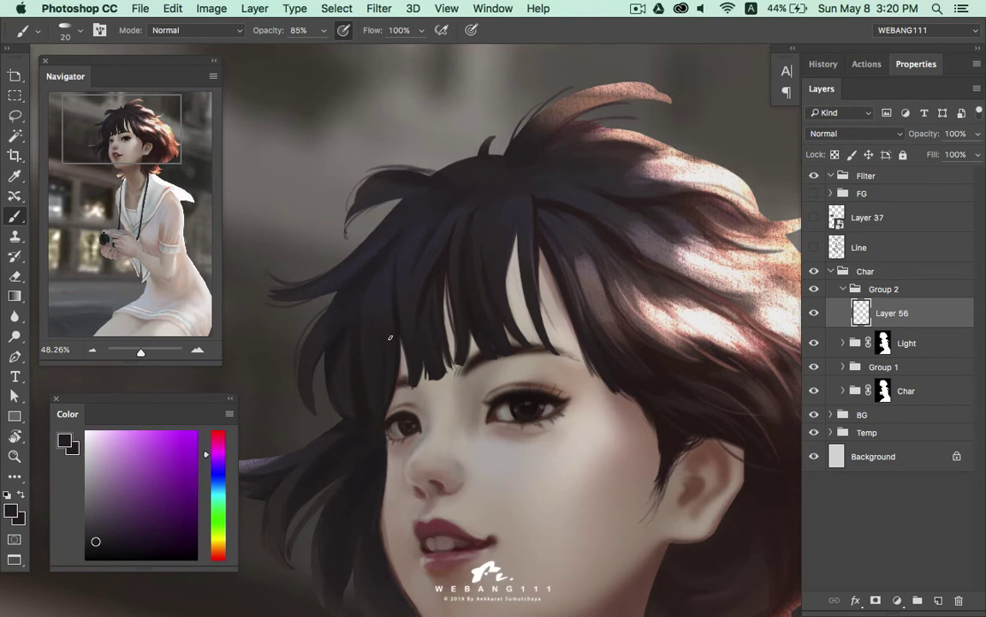
scroll(398, 283, down, 3)
alt+click(416, 206)
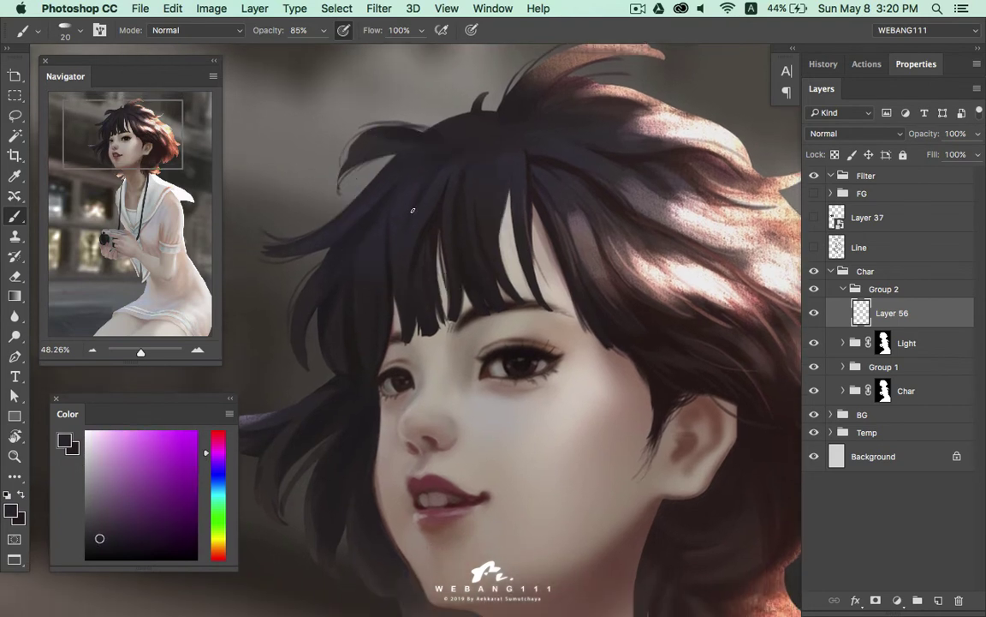
alt+click(381, 214)
alt+click(425, 274)
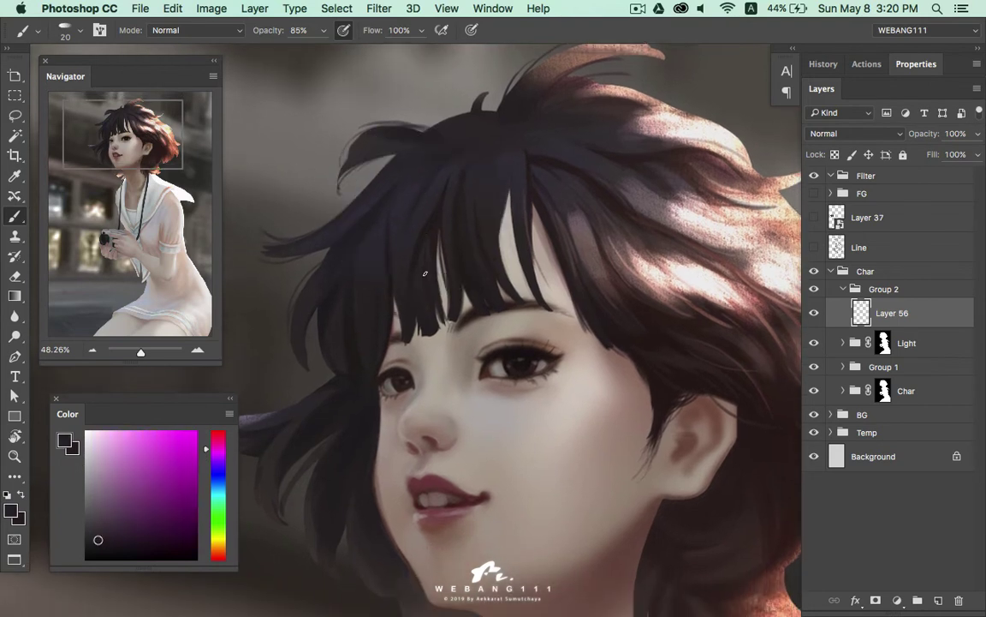
alt+click(370, 272)
alt+click(401, 182)
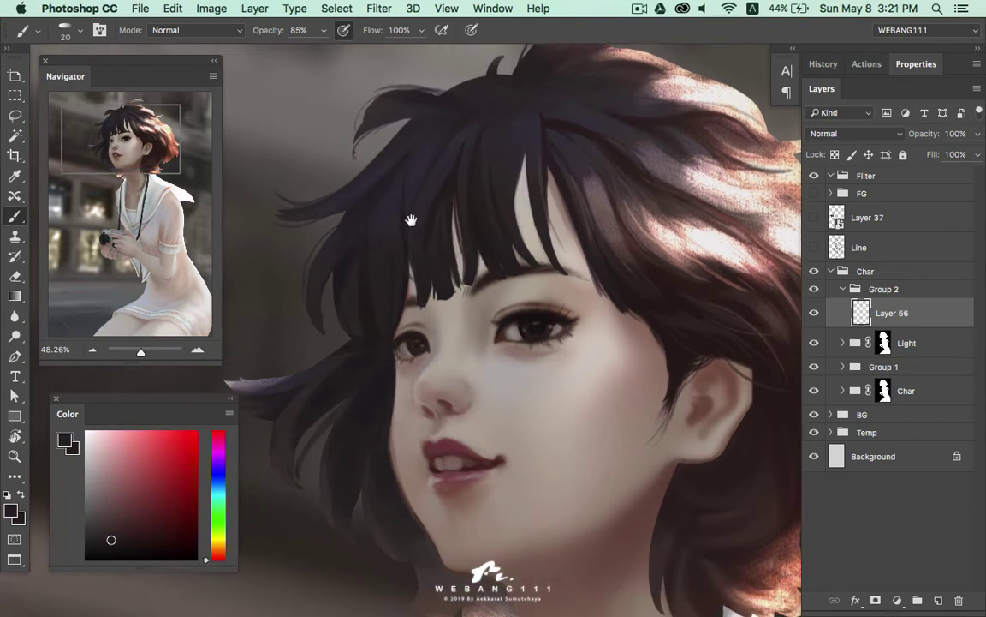
Sample magenta, light purple and near-black tones across the dark hair
scroll(412, 220, down, 5)
alt+click(369, 198)
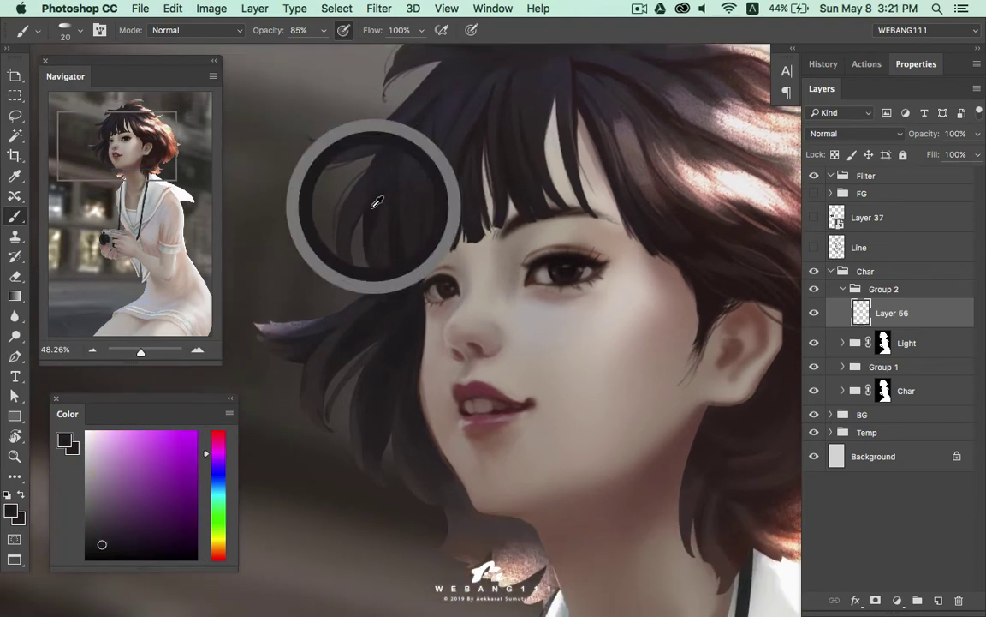
scroll(393, 201, down, 2)
alt+click(405, 256)
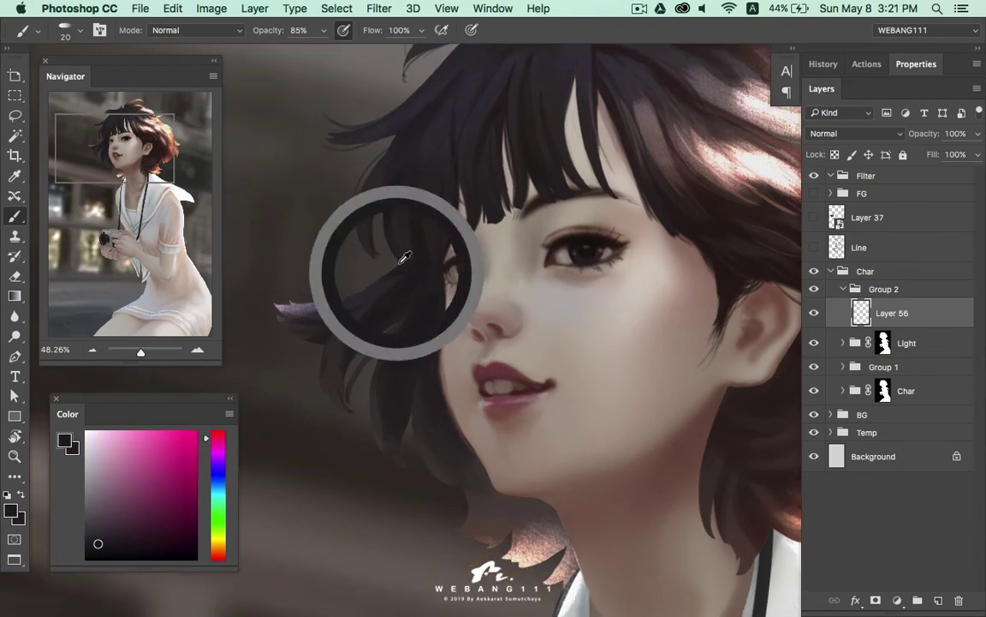
alt+click(360, 192)
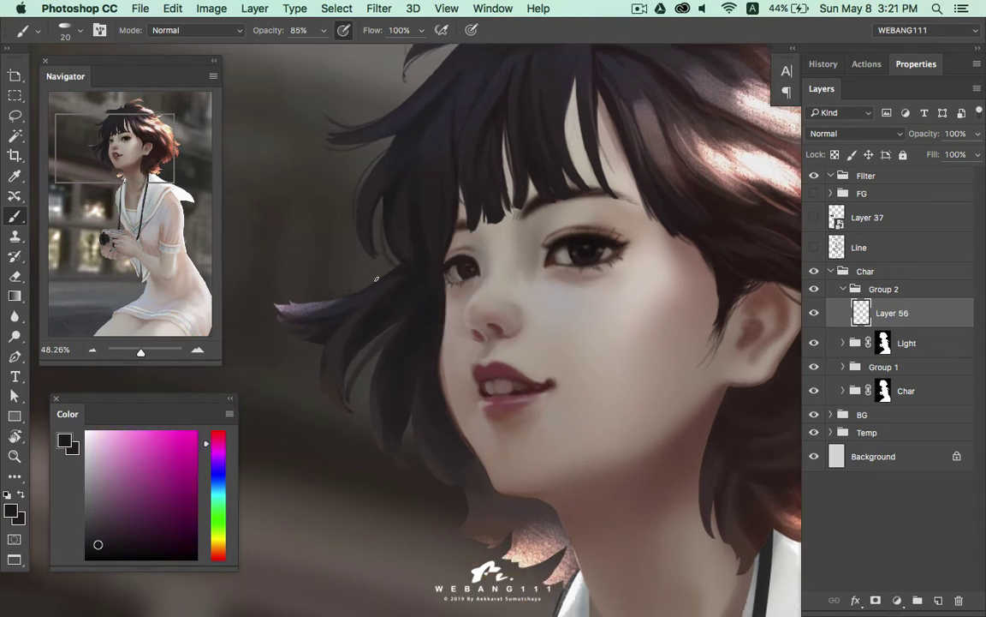
alt+click(307, 301)
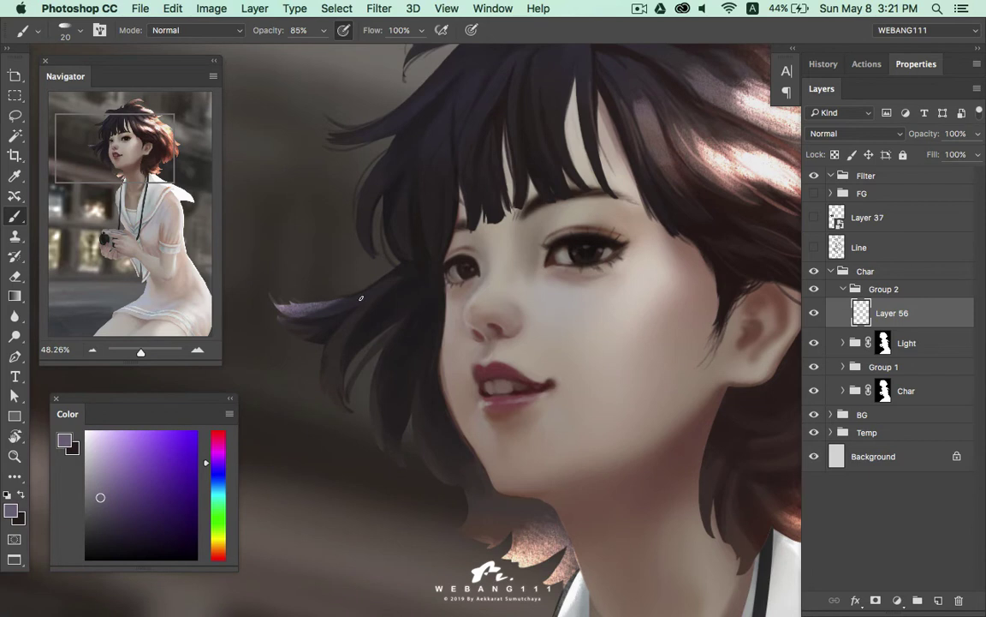
alt+click(323, 270)
alt+click(292, 293)
alt+click(312, 285)
alt+click(305, 320)
alt+click(369, 329)
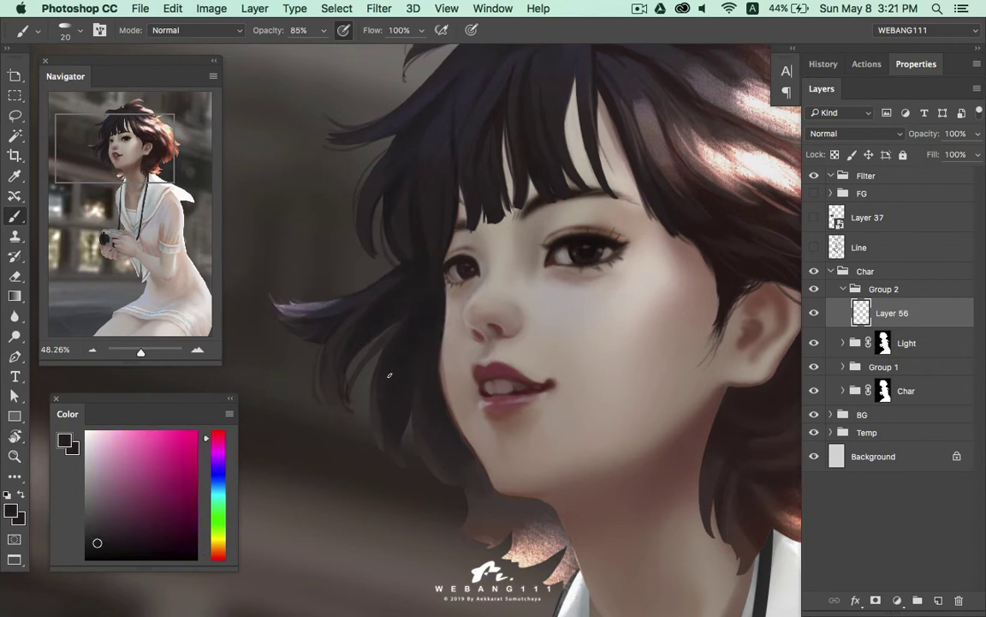
Sample near-black tones from the lower hair and the hair ends by the neck
drag(362, 342, 382, 263)
alt+click(424, 245)
alt+click(390, 349)
alt+click(385, 344)
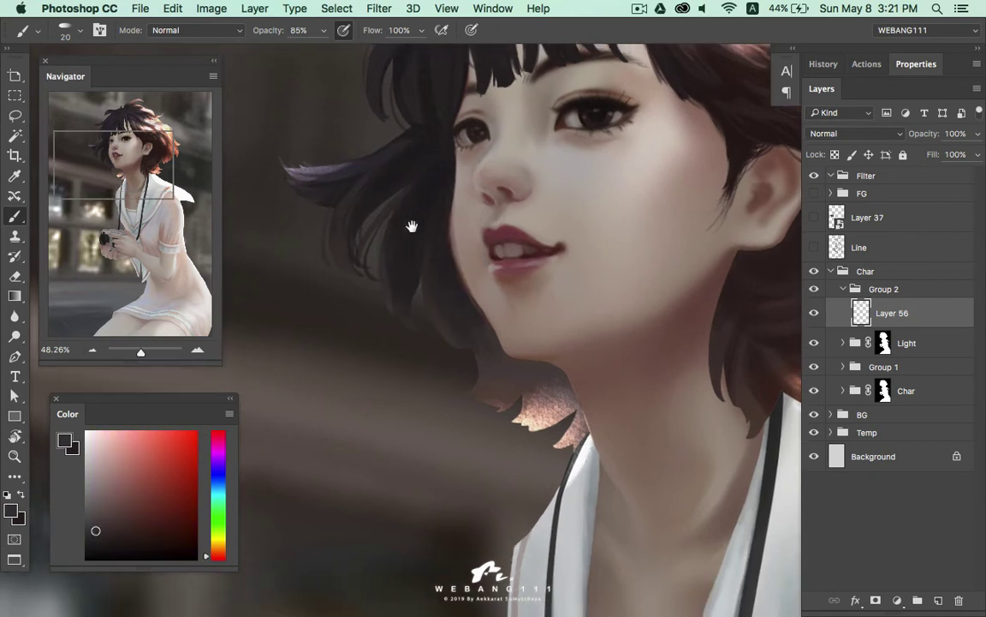
drag(415, 280, 408, 227)
alt+click(445, 205)
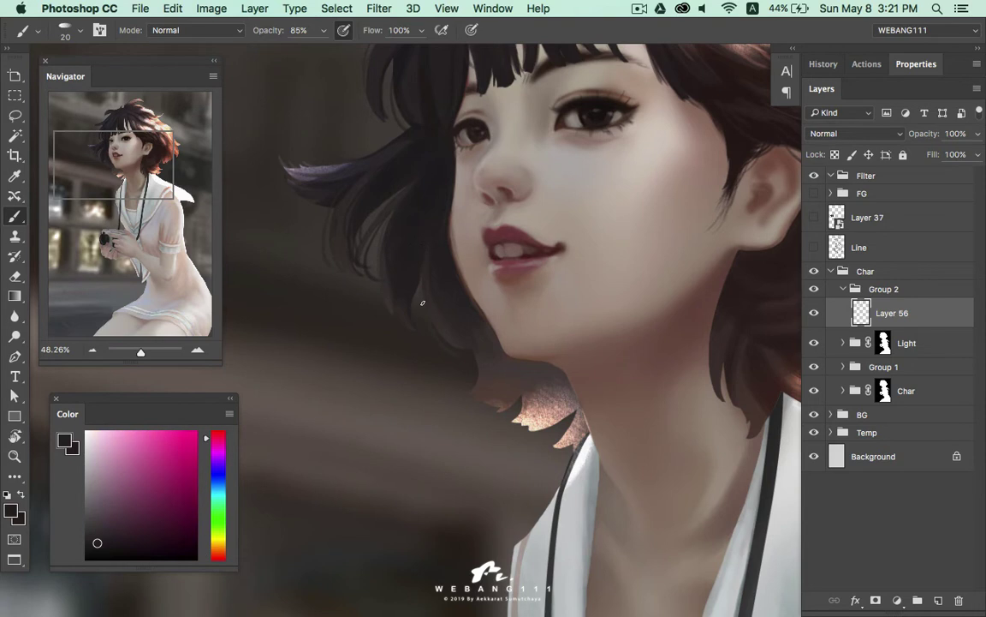
alt+click(387, 255)
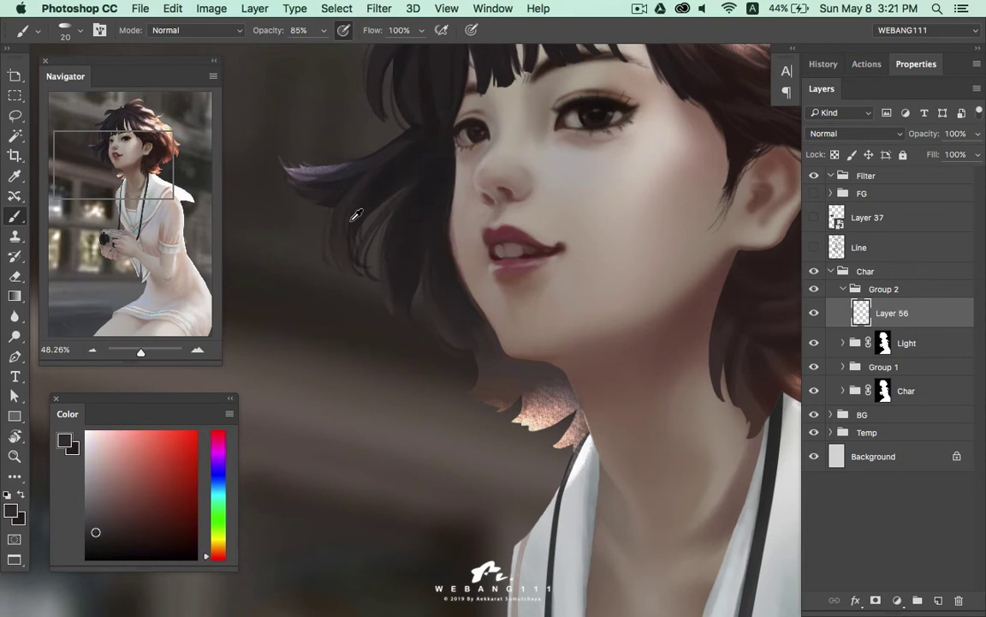
alt+click(318, 195)
alt+click(404, 308)
Undo the stray small stroke at the hair tips by the jaw
drag(480, 321, 452, 271)
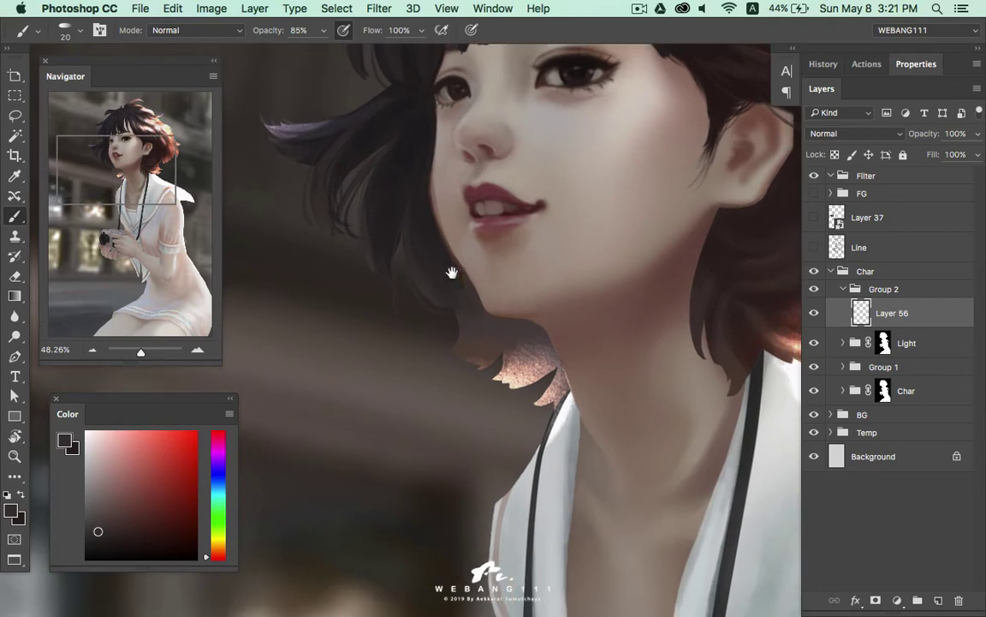
alt+click(458, 296)
alt+click(459, 276)
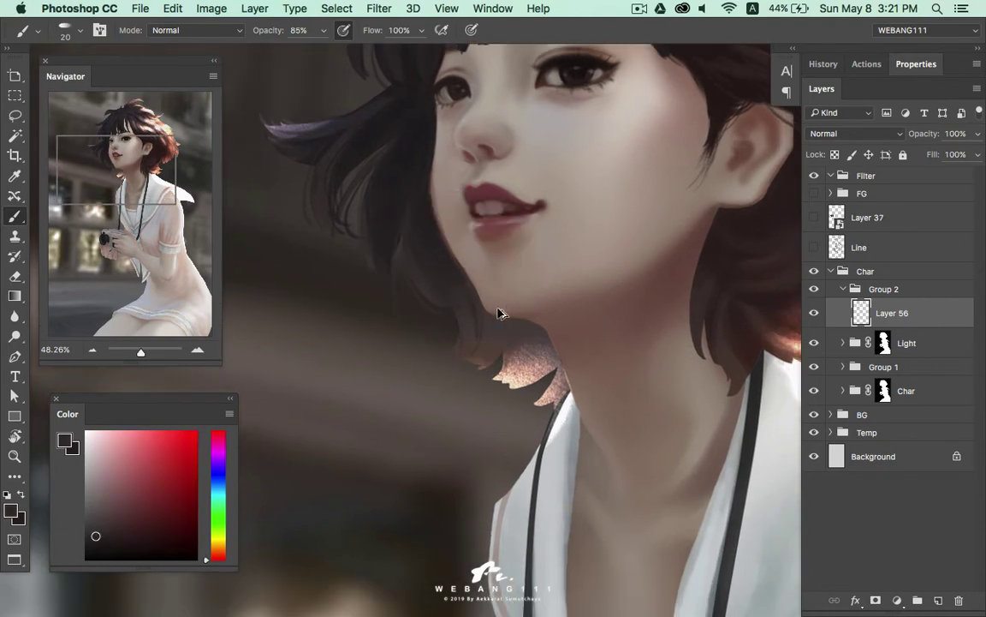
key(ctrl+z)
Sample orange-brown and redder hair tones and enlarge the brush from 20 to 25
alt+click(441, 288)
alt+click(462, 319)
alt+click(464, 297)
alt+click(458, 300)
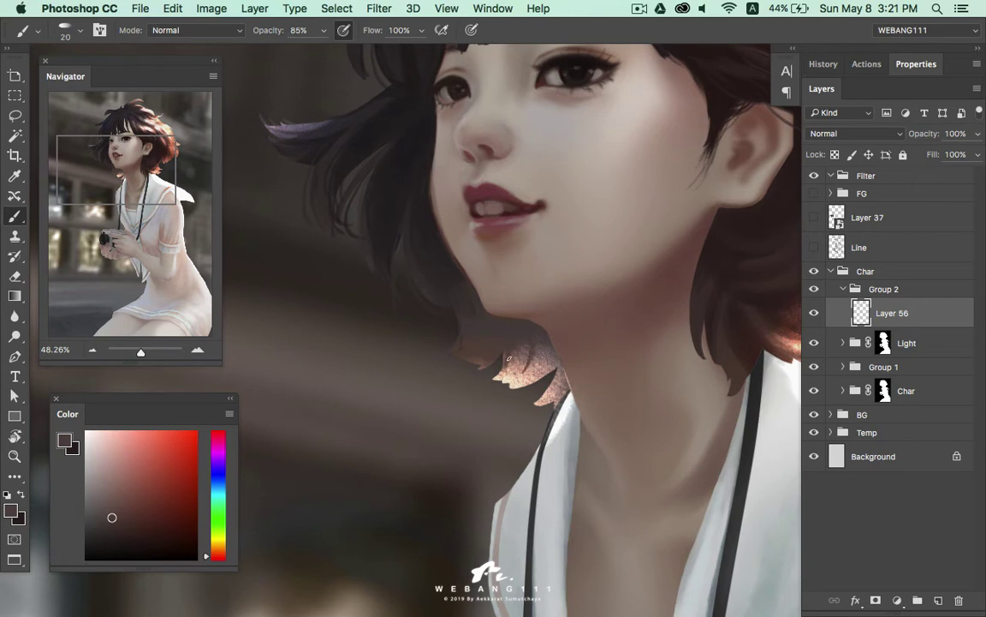
alt+click(477, 297)
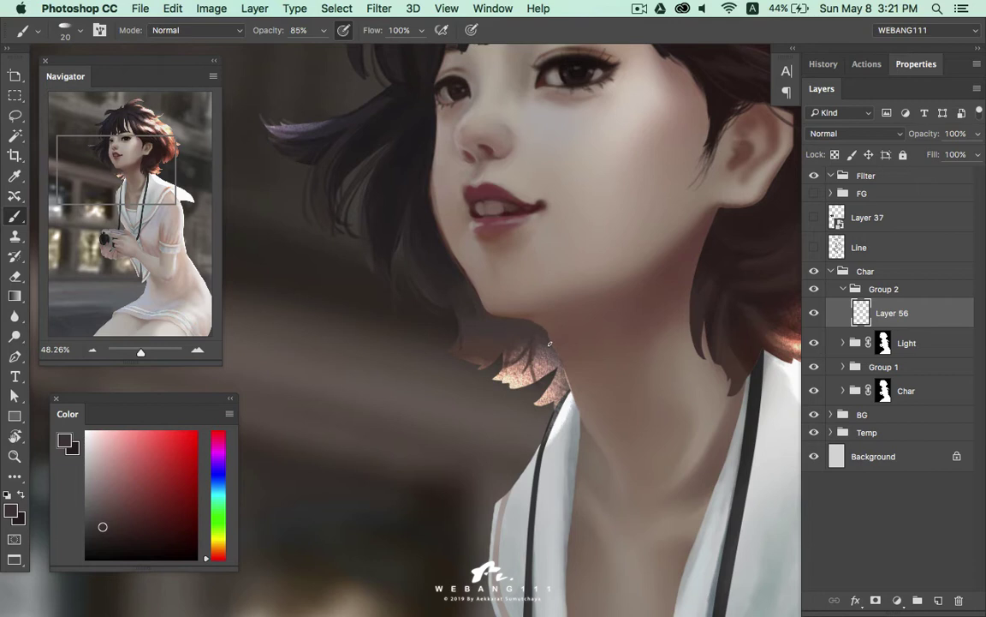
key(bracketright)
Sample the light peach of the rim-lit hair and paint thin strands at the tips
alt+click(444, 252)
alt+click(438, 225)
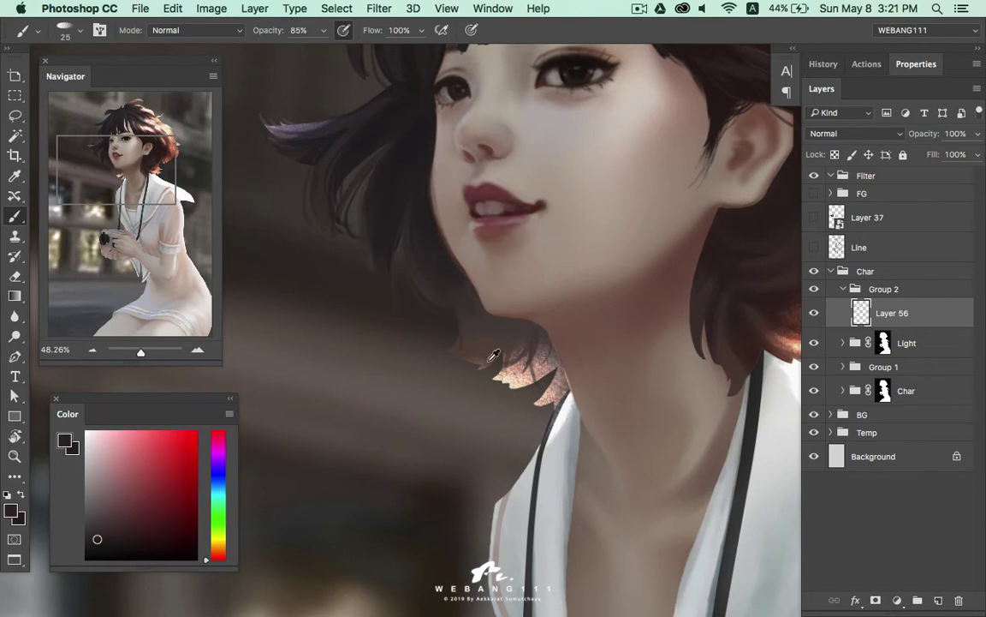
alt+click(441, 324)
alt+click(506, 355)
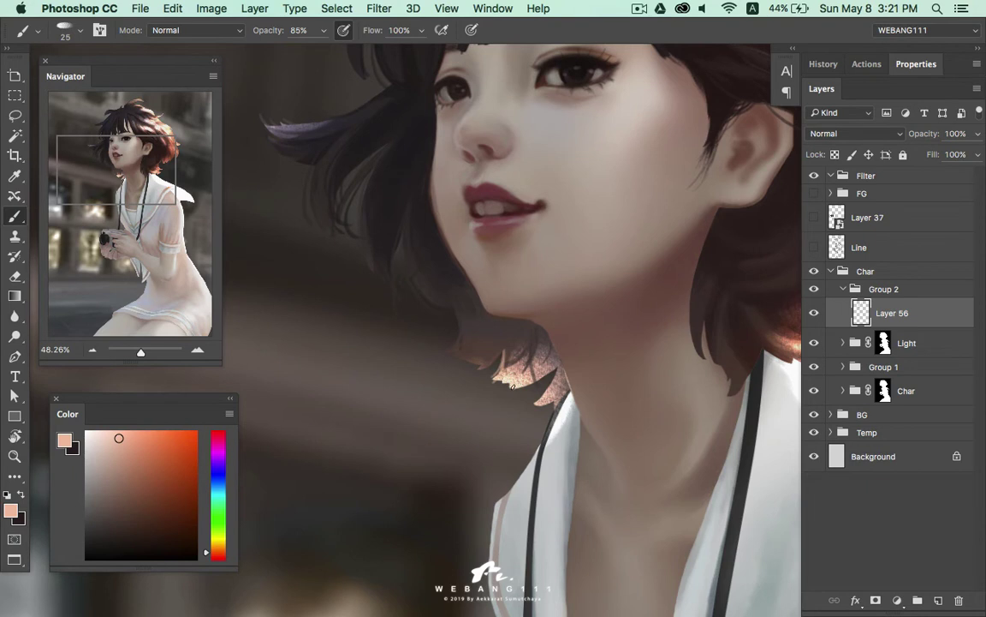
alt+click(473, 342)
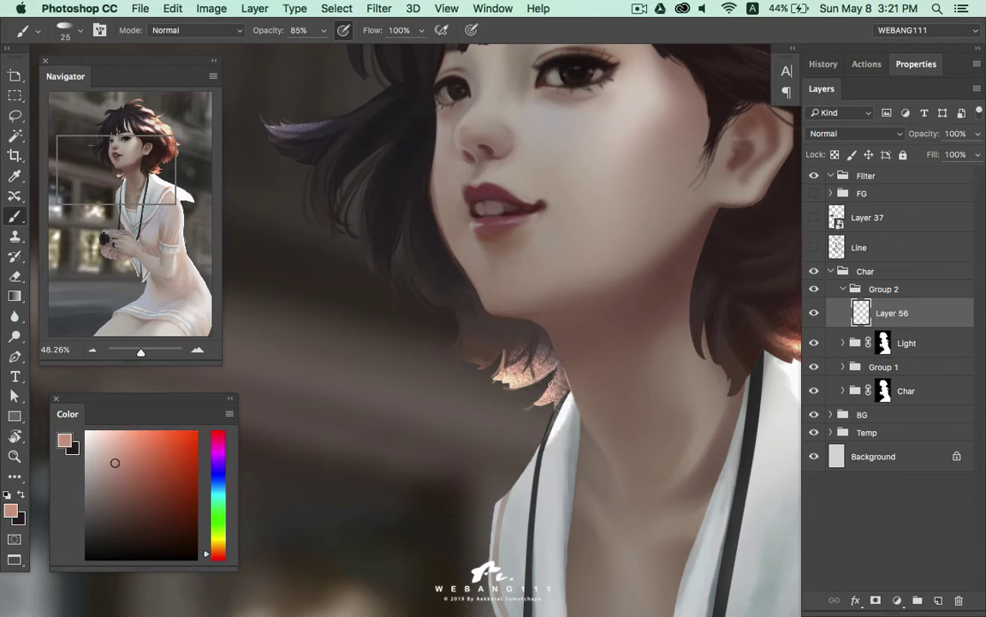
alt+click(464, 343)
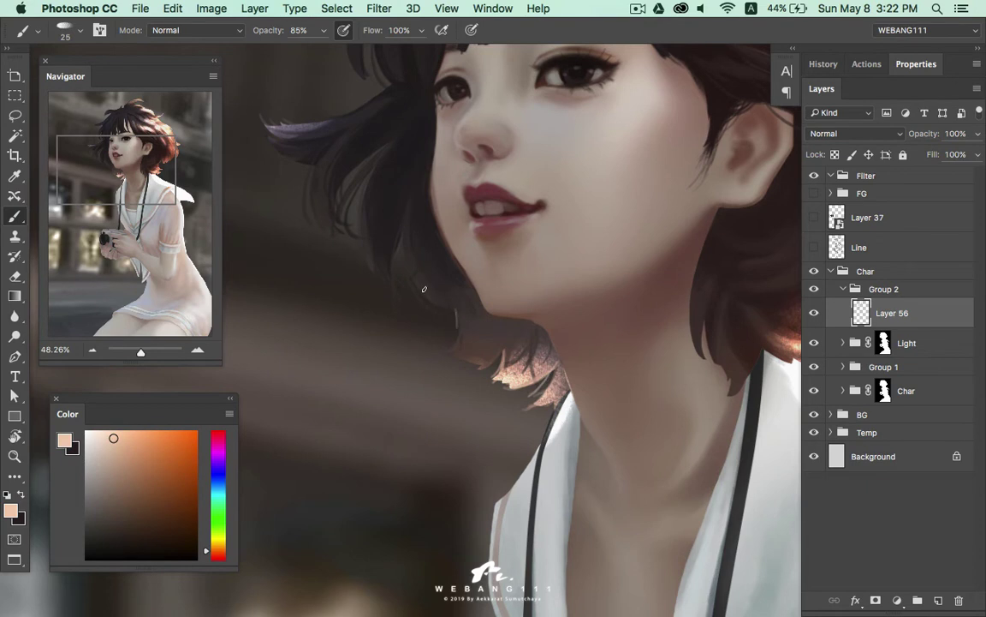
drag(412, 278, 433, 314)
mouse_move(416, 308)
mouse_down()
mouse_move(447, 316)
mouse_move(484, 358)
mouse_up()
Extend the stray purple strand outward and trace a faint light strand with a size-20 brush
scroll(379, 330, up, 2)
scroll(379, 331, up, 4)
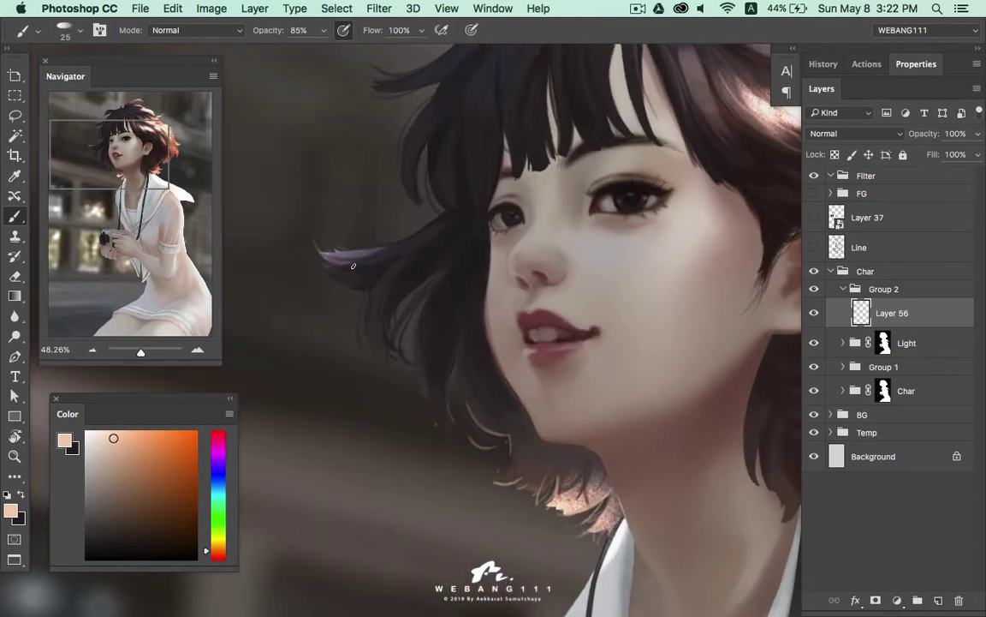
alt+click(322, 249)
drag(321, 244, 428, 225)
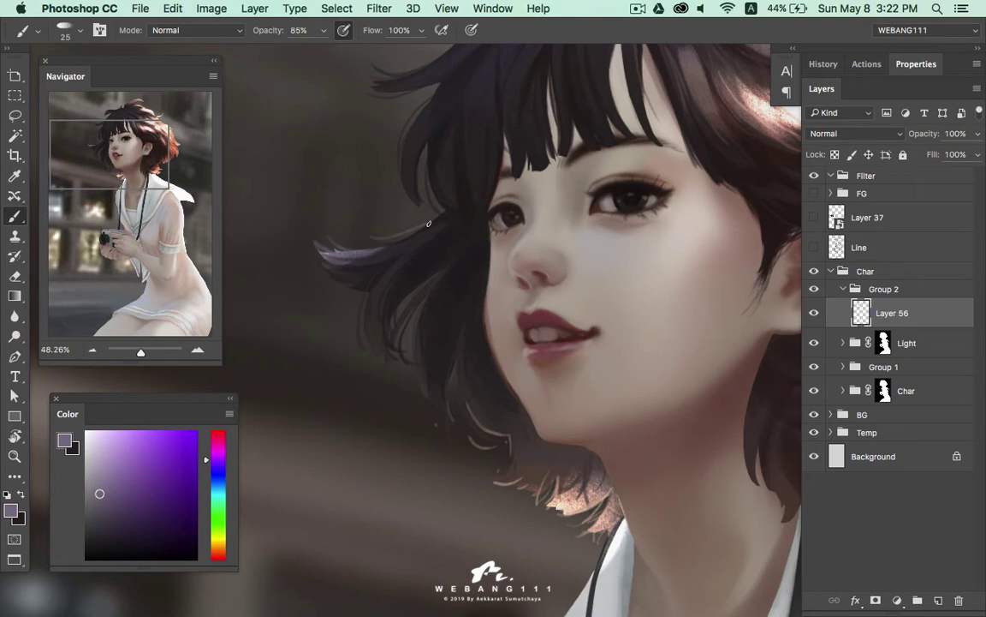
key(bracketleft)
drag(407, 234, 430, 221)
Streak faint lighter strands into the dark lock and pick a peach highlight tone
scroll(431, 235, up, 3)
scroll(431, 234, left, 1)
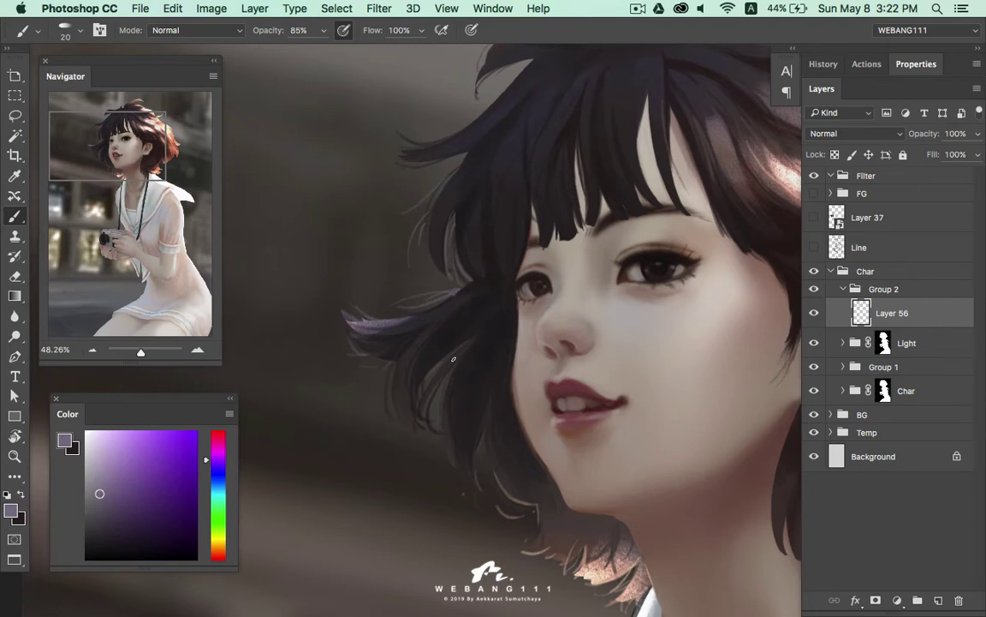
drag(467, 348, 444, 373)
scroll(511, 467, down, 5)
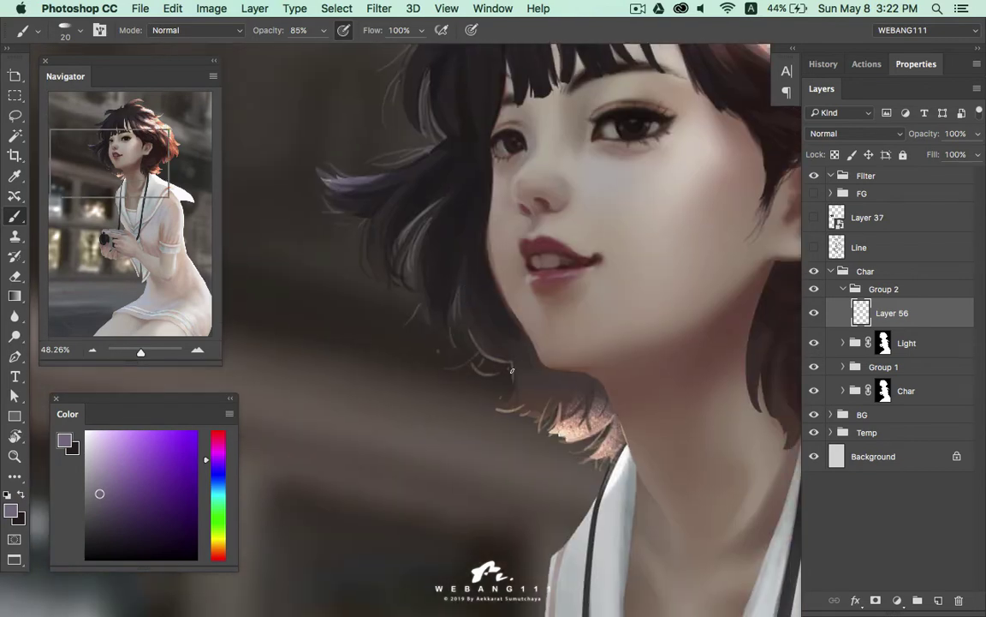
alt+click(513, 392)
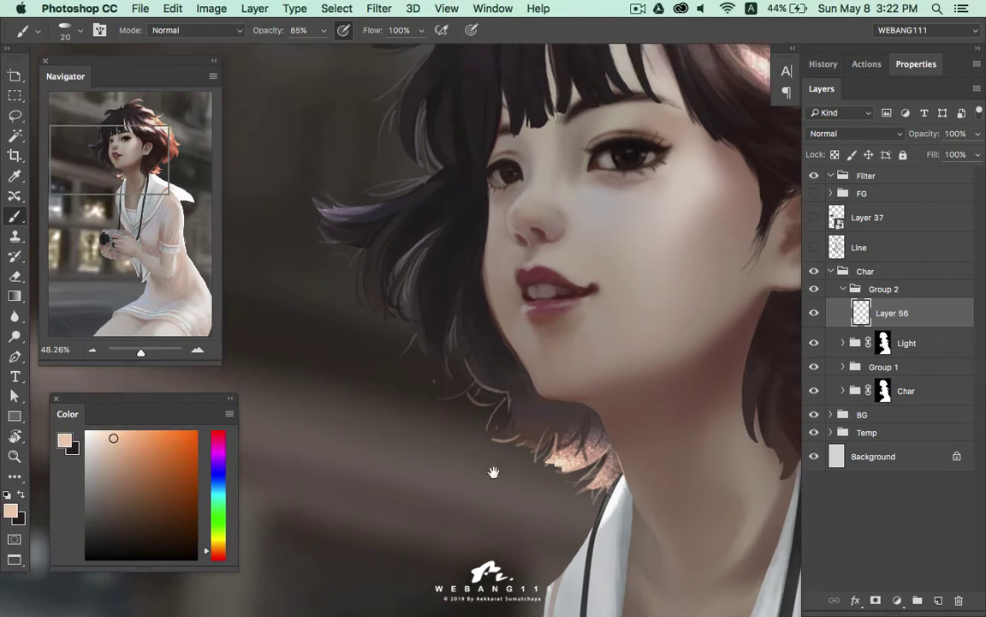
scroll(493, 470, up, 10)
Paint a thin peach strand across the dark hair and a light strand at the crown
drag(439, 230, 486, 191)
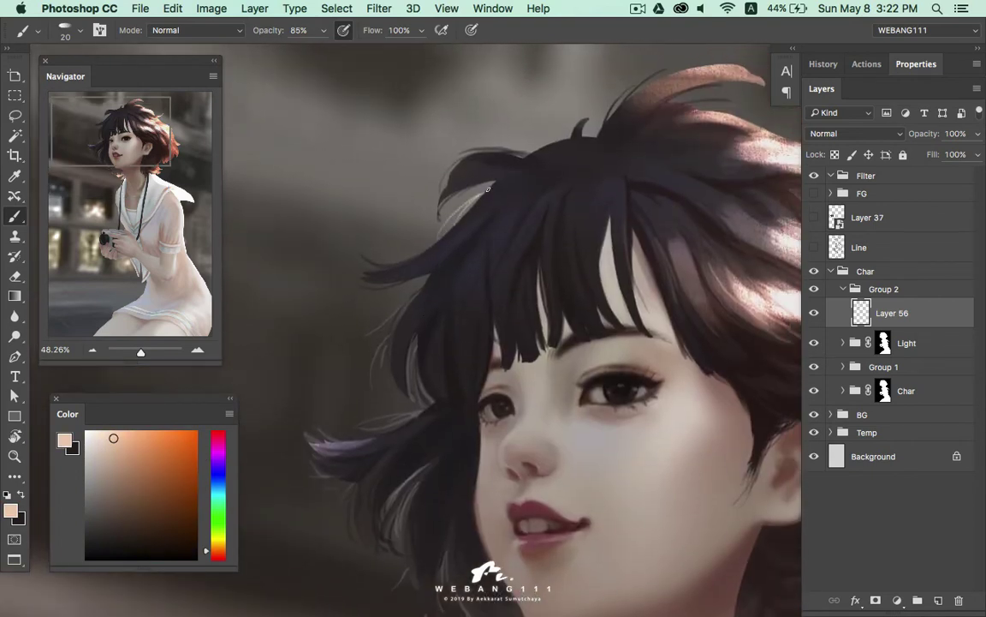
scroll(518, 155, up, 3)
scroll(518, 155, right, 3)
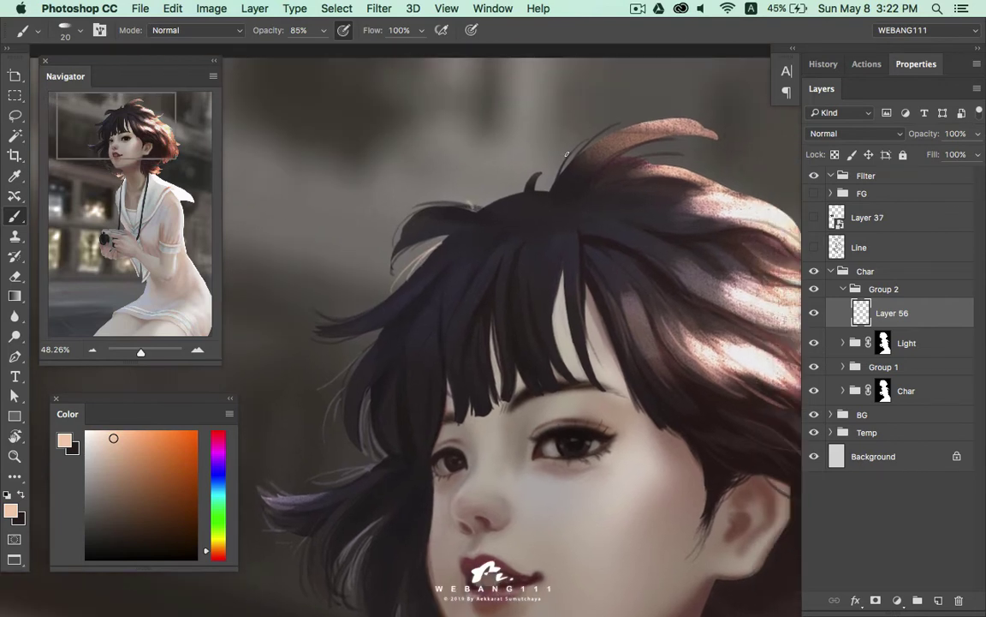
drag(559, 178, 586, 130)
scroll(594, 161, right, 1)
scroll(594, 161, up, 1)
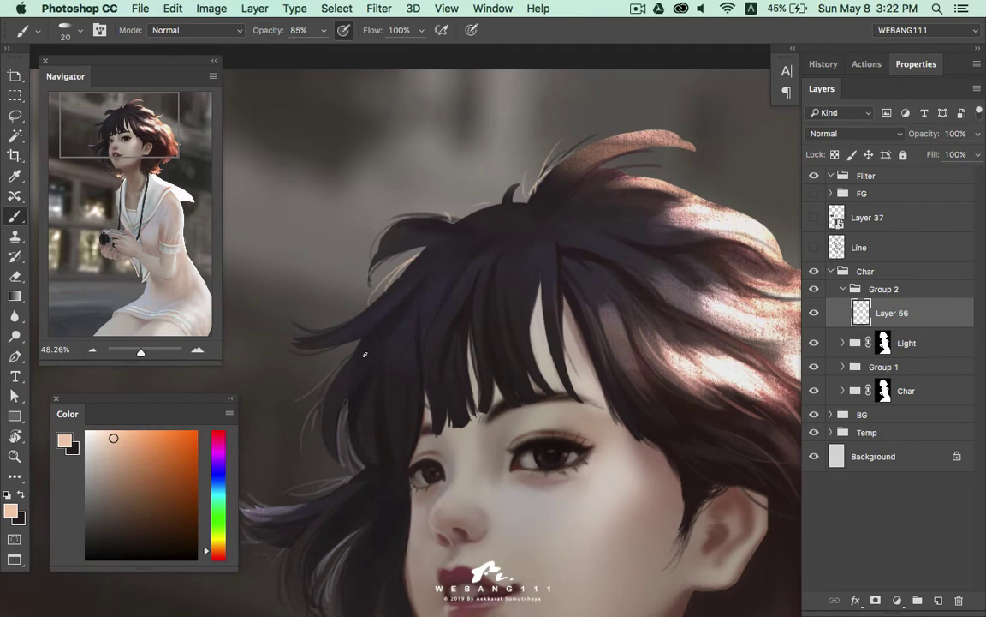
scroll(401, 323, right, 5)
scroll(401, 322, up, 1)
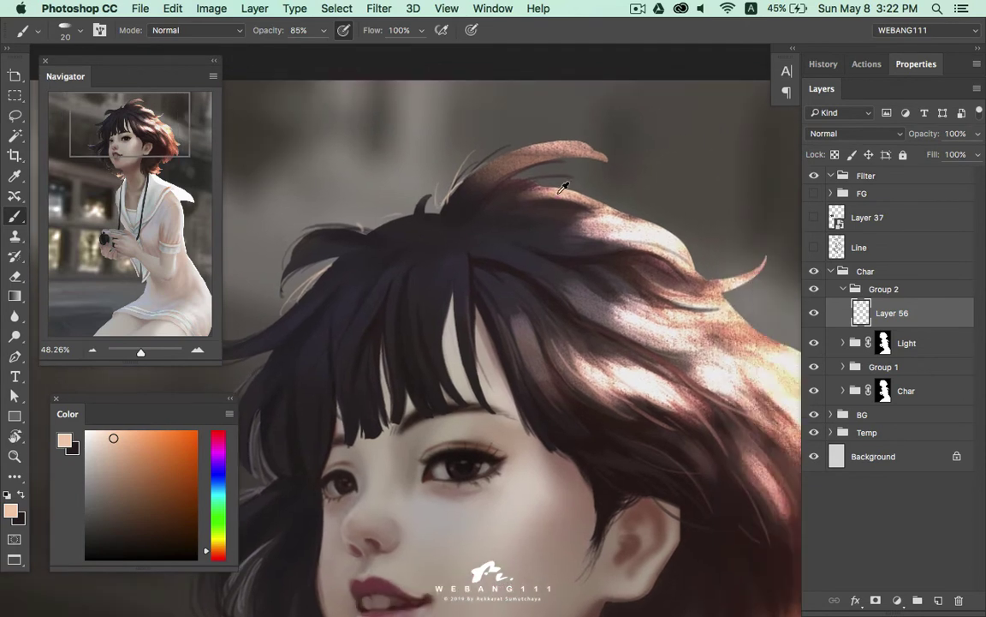
Sample warm peach and cream hair tones and paint thin flyaway strands across the crown
alt+click(522, 179)
mouse_move(523, 179)
mouse_down()
mouse_move(462, 161)
mouse_move(530, 161)
mouse_up()
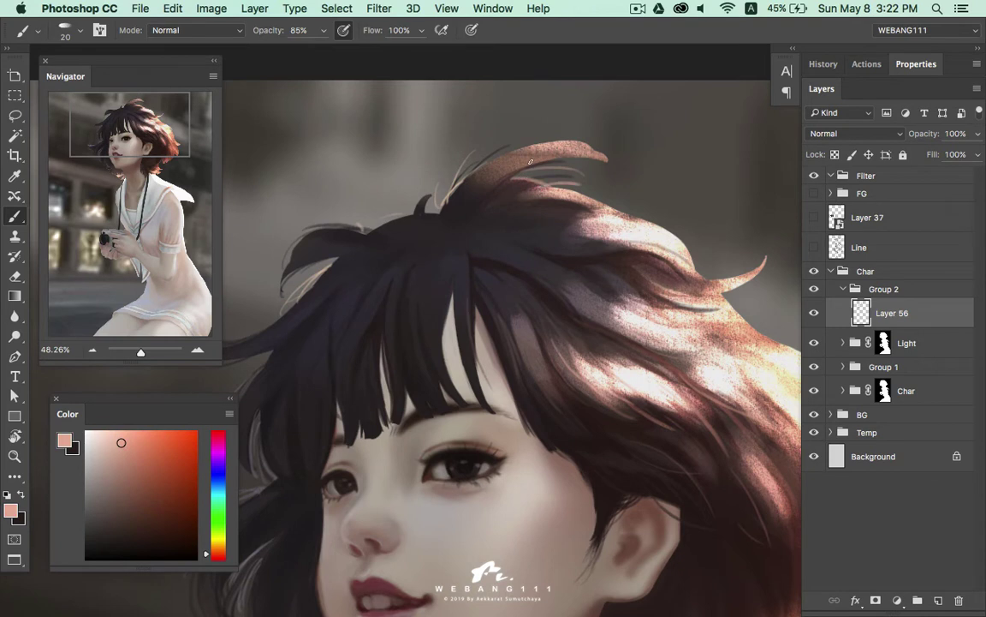
alt+click(510, 127)
drag(518, 122, 455, 186)
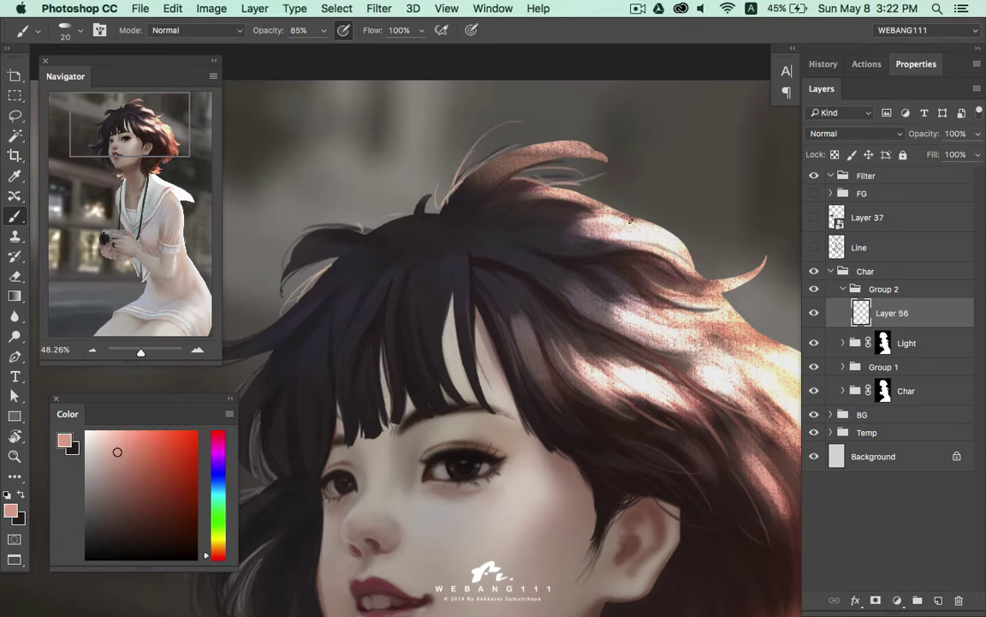
alt+click(575, 180)
drag(467, 154, 575, 182)
alt+click(557, 187)
drag(490, 161, 585, 185)
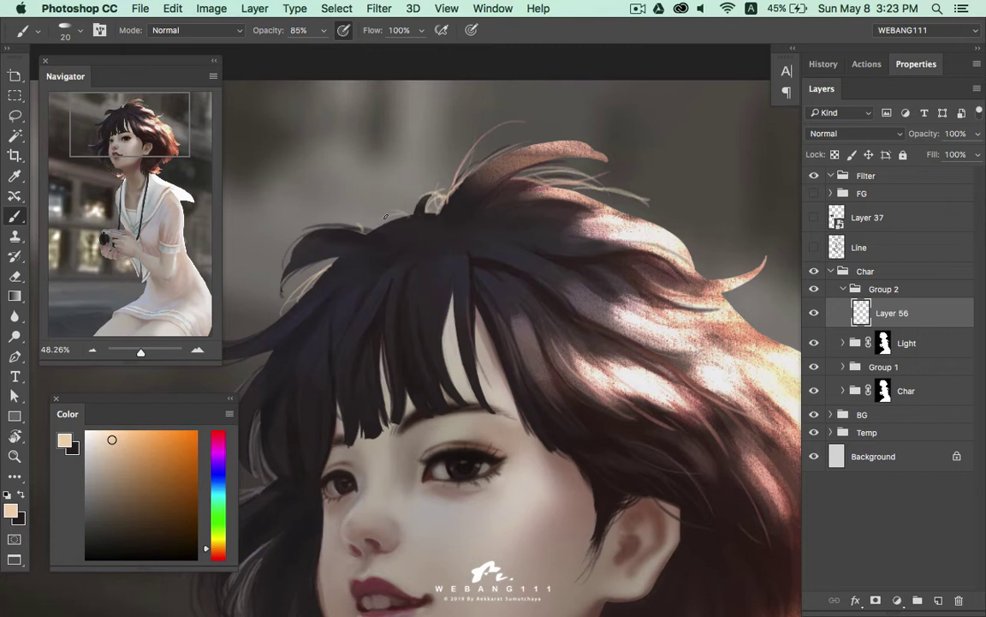
Paint pinkish near-white highlight strands along the lit right edge of the hair
drag(299, 296, 449, 211)
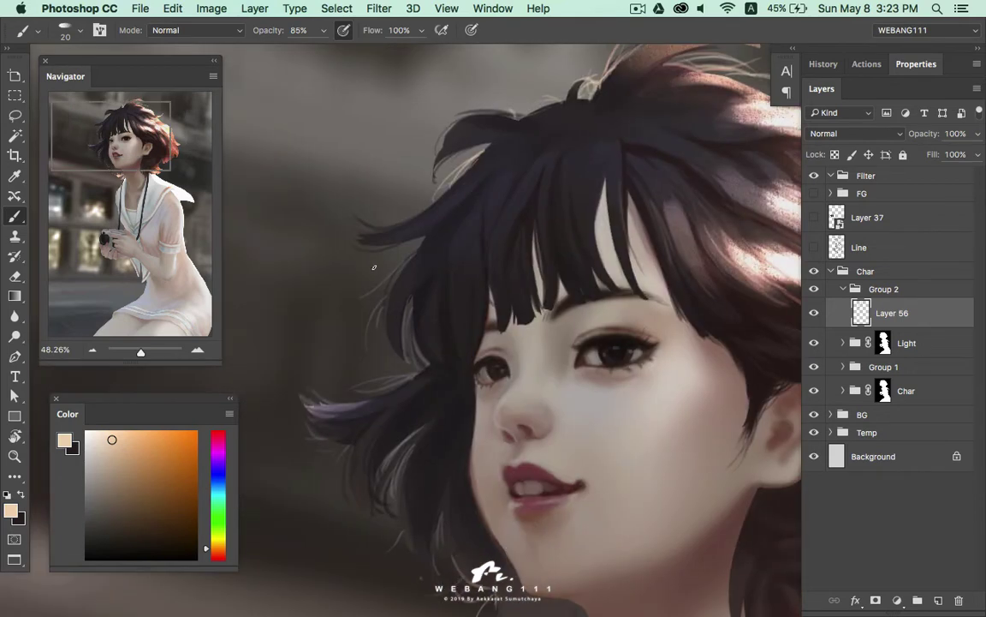
mouse_move(590, 167)
mouse_down()
mouse_move(409, 205)
mouse_move(519, 199)
mouse_up()
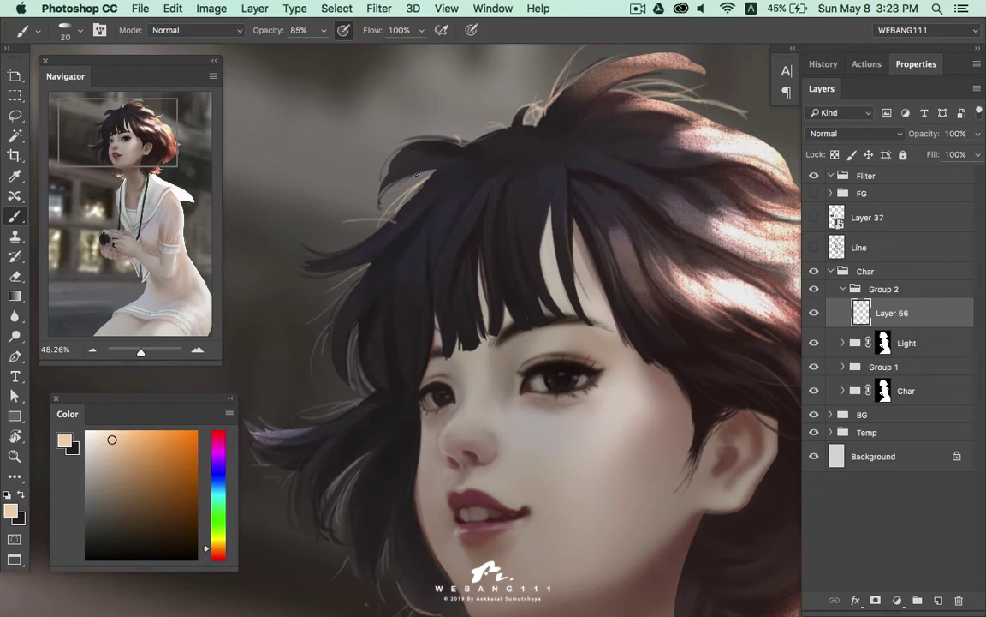
drag(578, 213, 428, 231)
alt+click(538, 140)
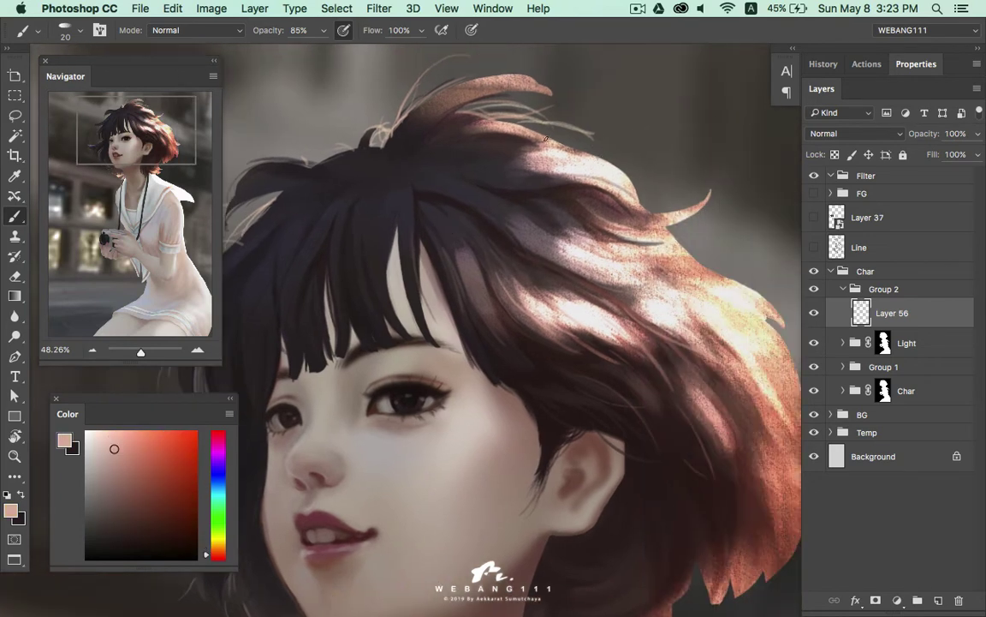
alt+click(565, 168)
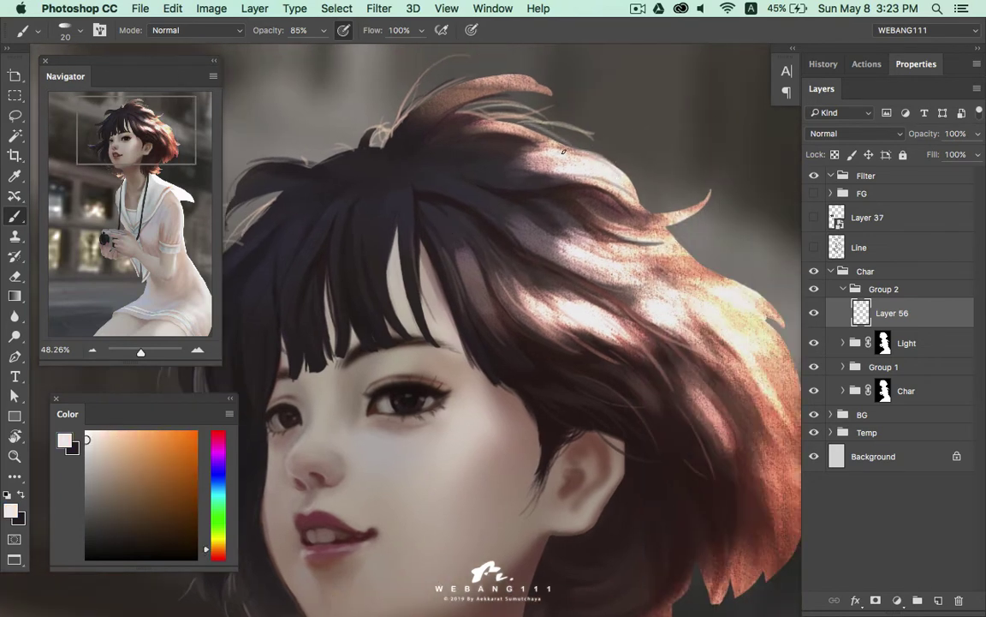
alt+click(506, 134)
alt+click(468, 118)
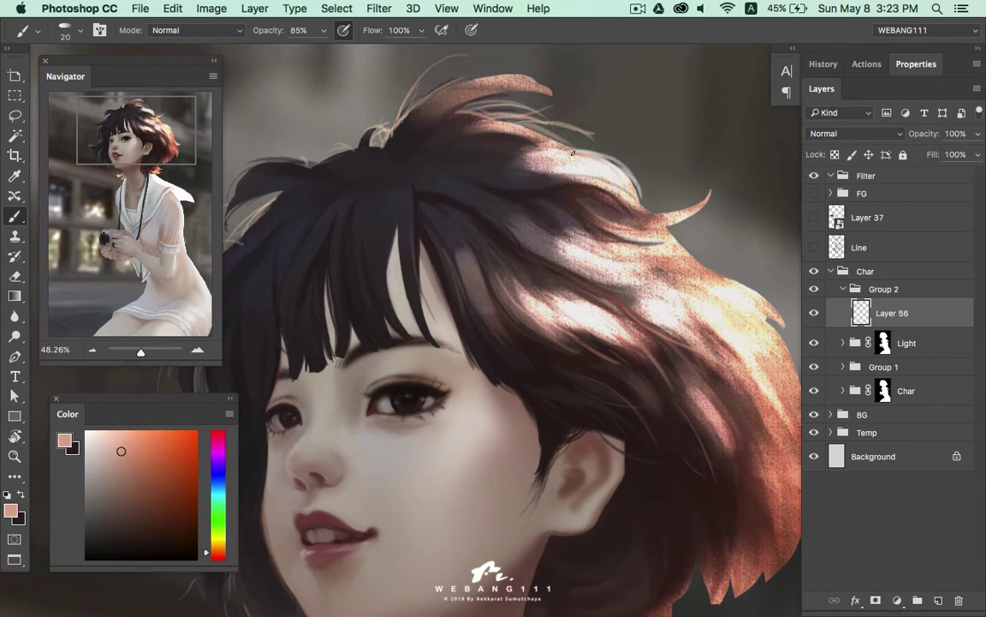
alt+click(550, 157)
drag(550, 156, 671, 213)
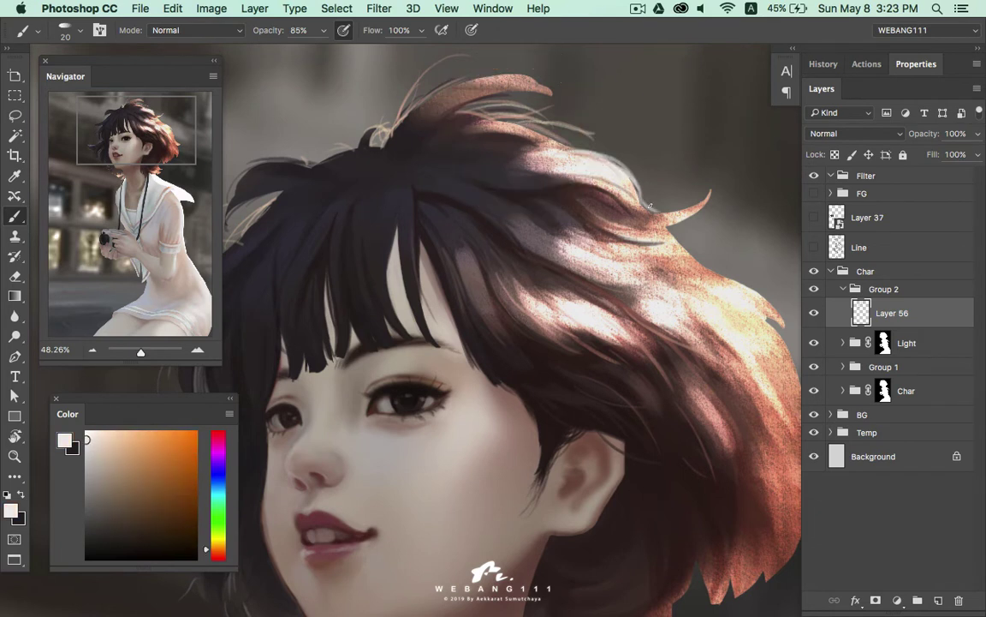
Resample near-white and peach-cream tones and add light wispy strands along the hair's right edge
alt+click(566, 163)
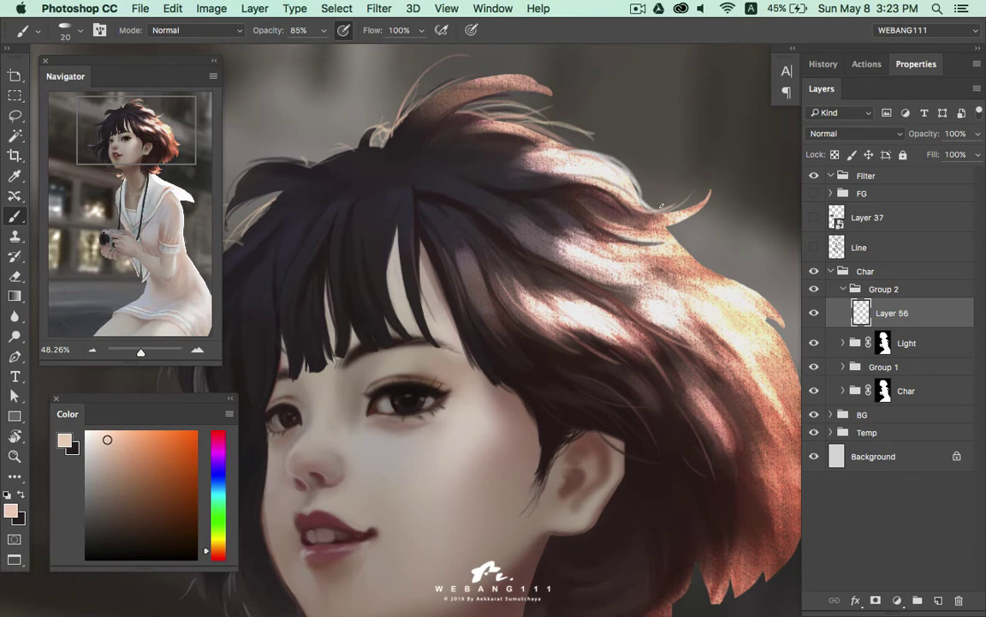
alt+click(690, 201)
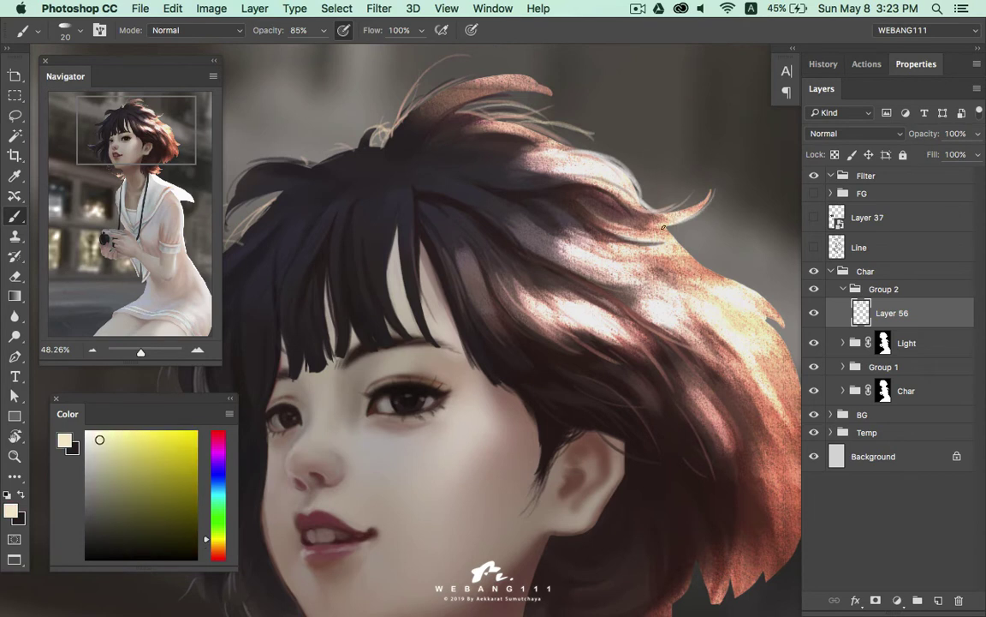
scroll(621, 199, right, 5)
alt+click(493, 166)
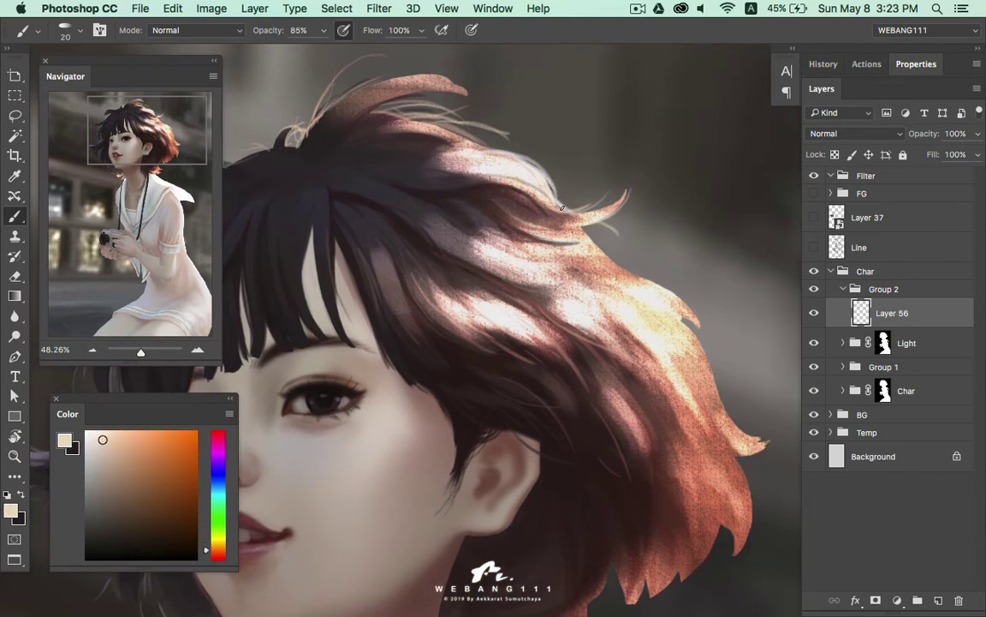
alt+click(526, 216)
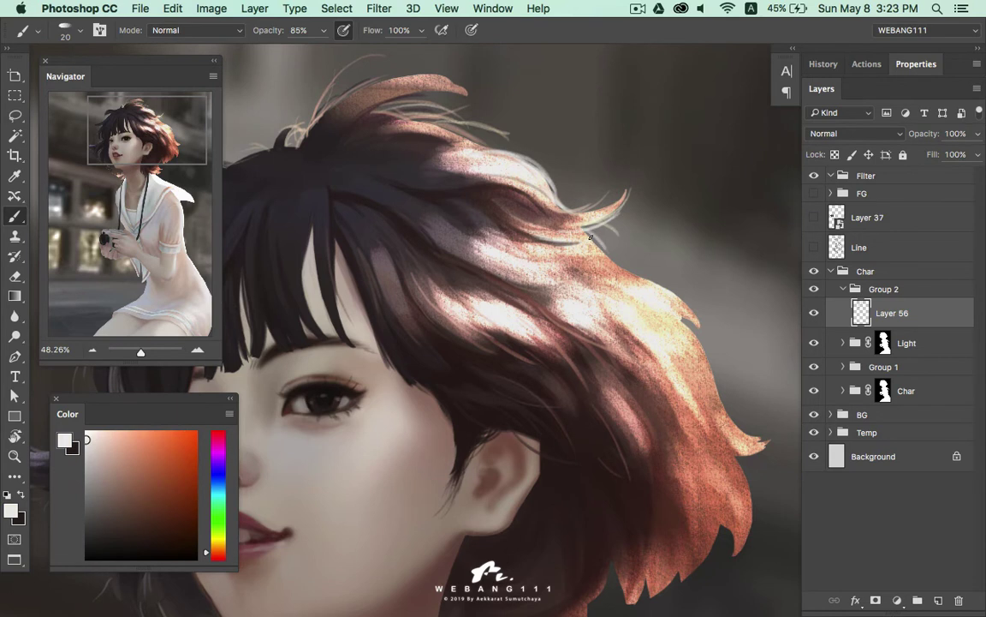
alt+click(595, 229)
scroll(591, 232, right, 5)
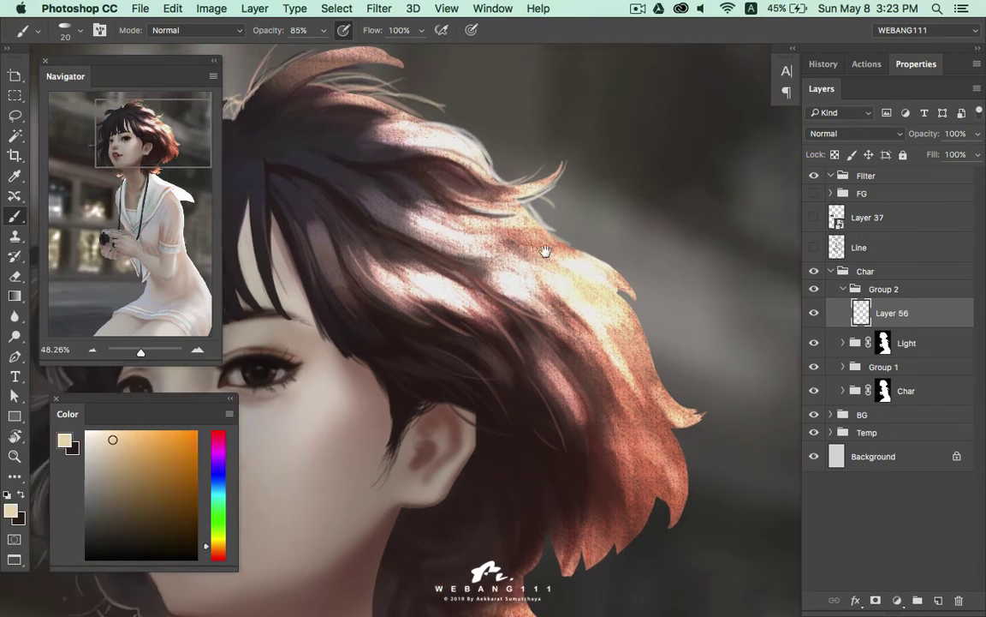
alt+click(517, 213)
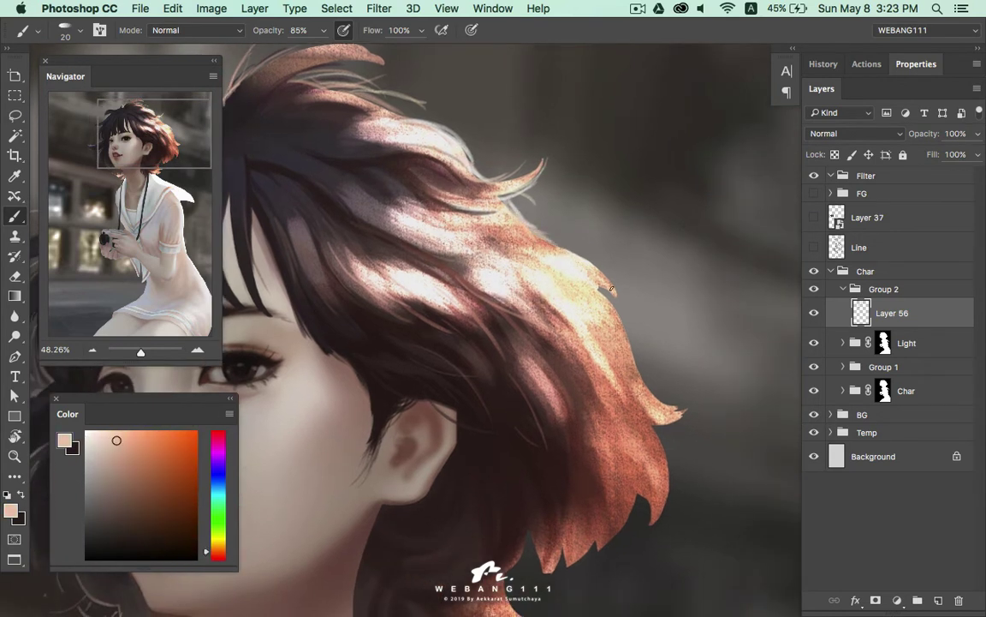
alt+click(540, 243)
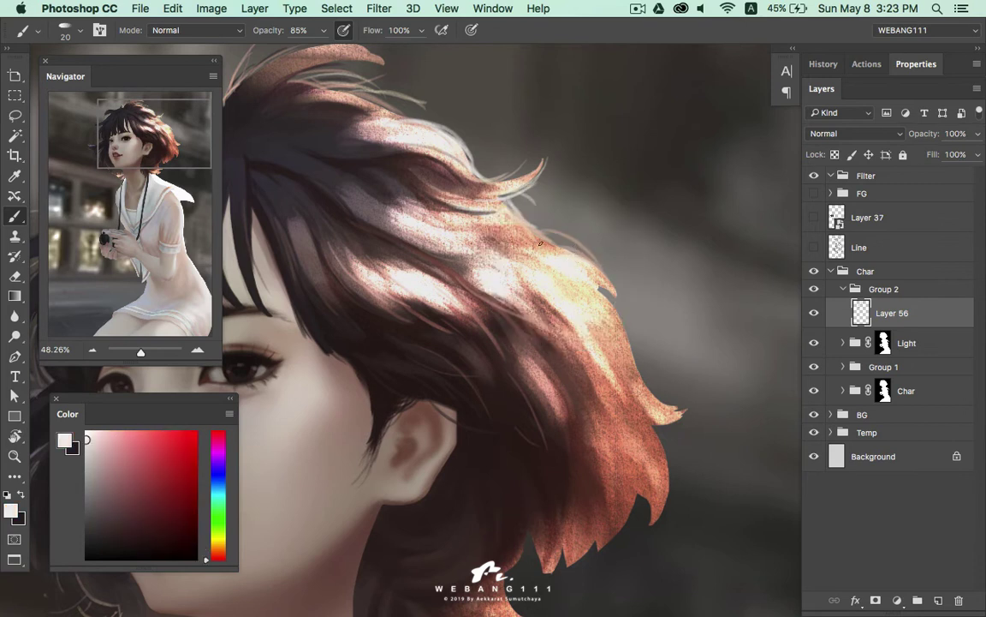
mouse_move(514, 206)
mouse_down()
mouse_move(603, 283)
mouse_move(593, 260)
mouse_up()
Paint thin light peach-tan strands at the lower hair tips and right edge
alt+click(510, 205)
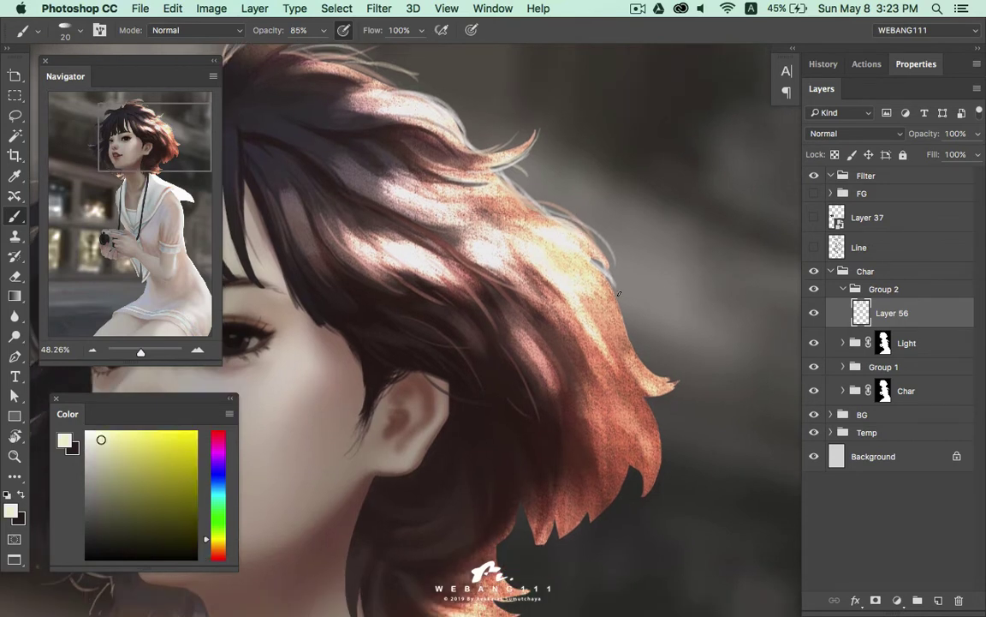
drag(619, 294, 576, 242)
alt+click(507, 220)
alt+click(633, 320)
mouse_move(644, 333)
mouse_down()
mouse_move(620, 339)
mouse_move(655, 335)
mouse_up()
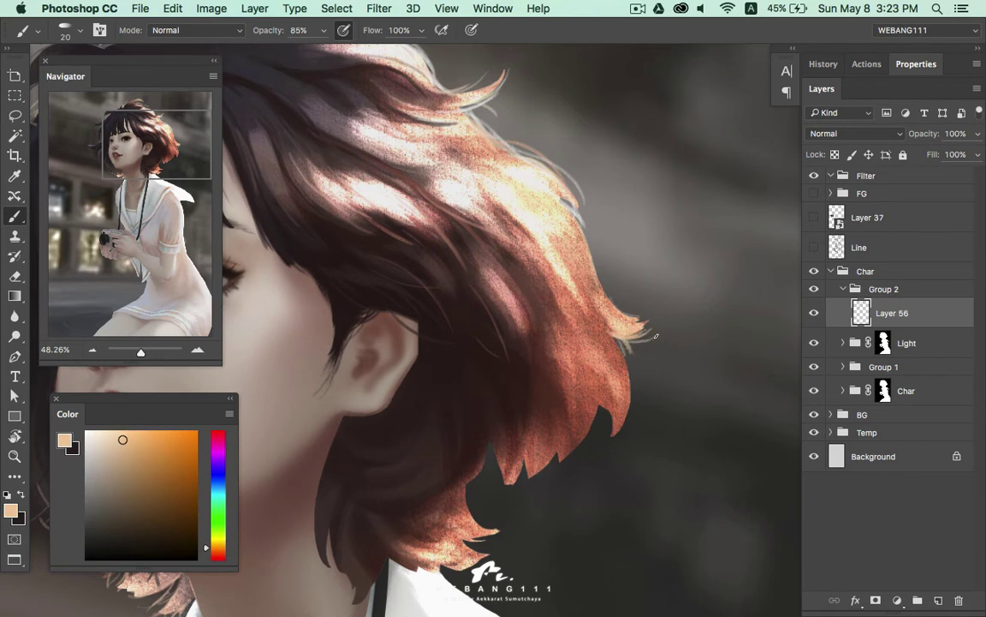
drag(635, 413, 626, 345)
Add reddish-brown and light peach strands along the hair's lower right and bottom edges
drag(558, 259, 550, 158)
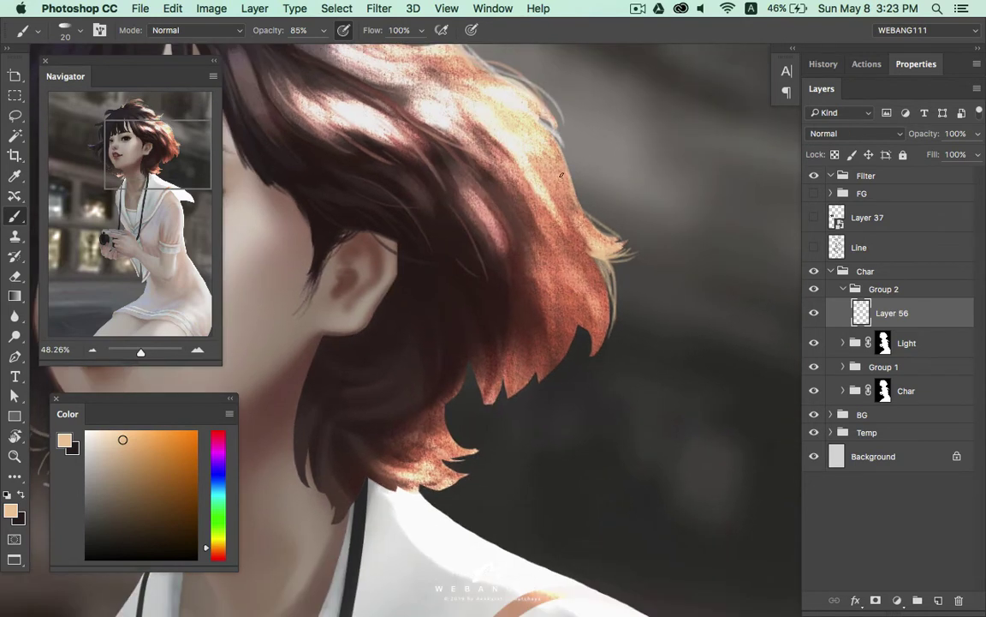
alt+click(610, 266)
drag(599, 328, 597, 271)
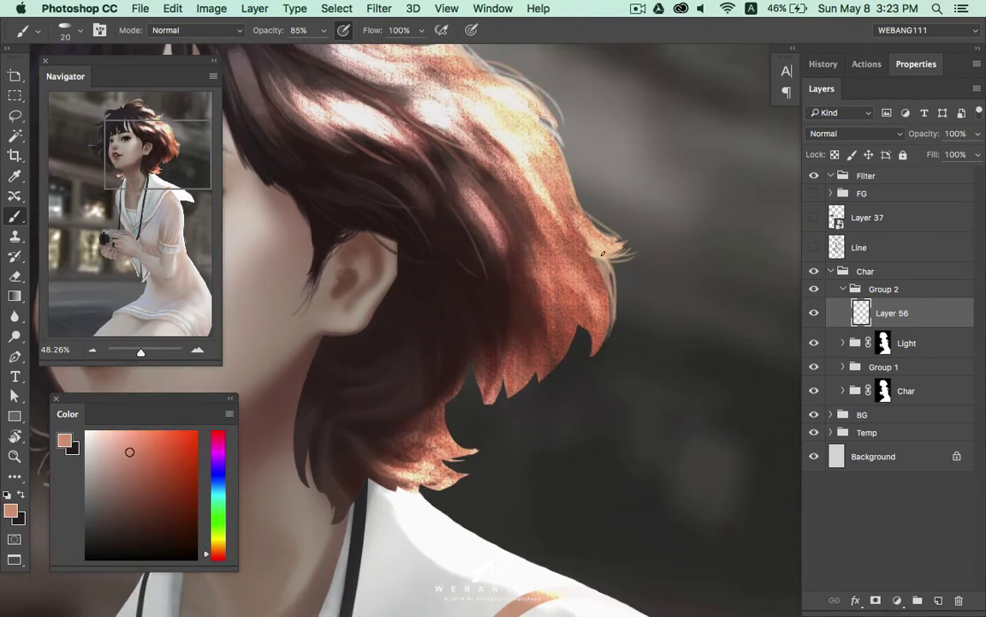
alt+click(603, 253)
drag(572, 356, 579, 322)
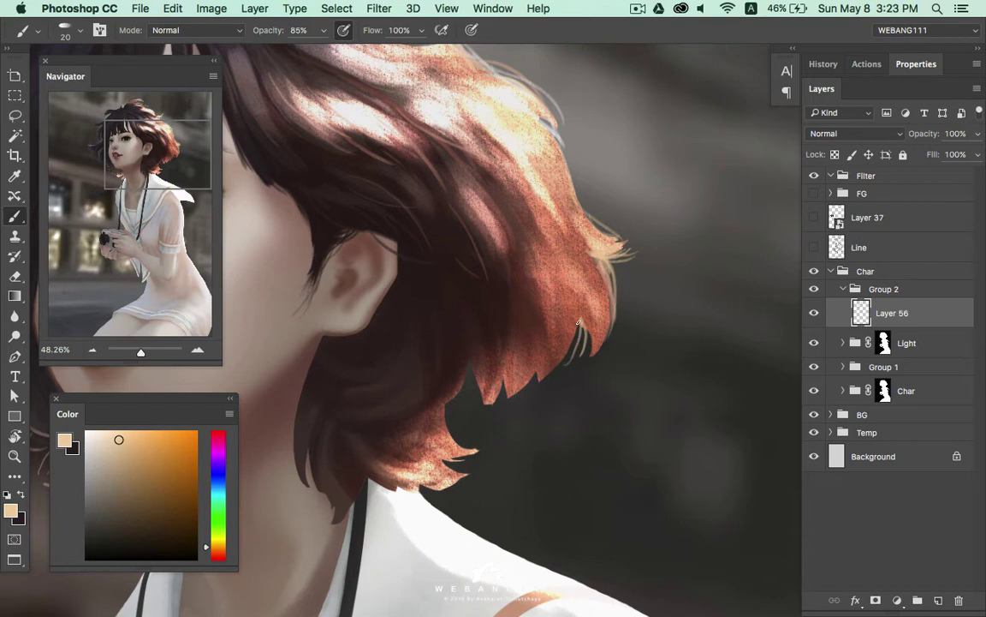
alt+click(519, 154)
alt+click(588, 332)
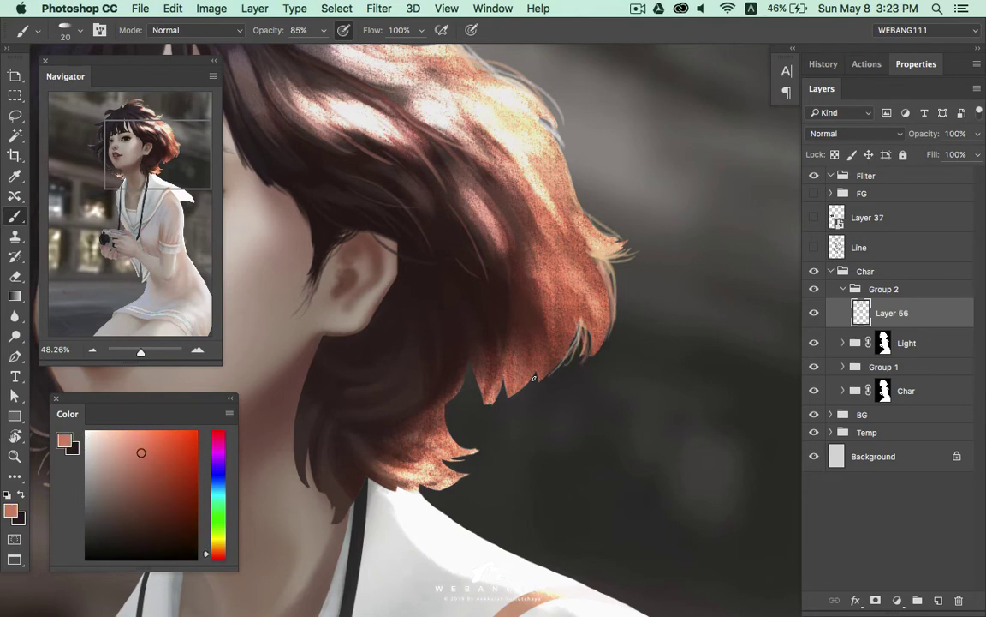
drag(476, 364, 475, 401)
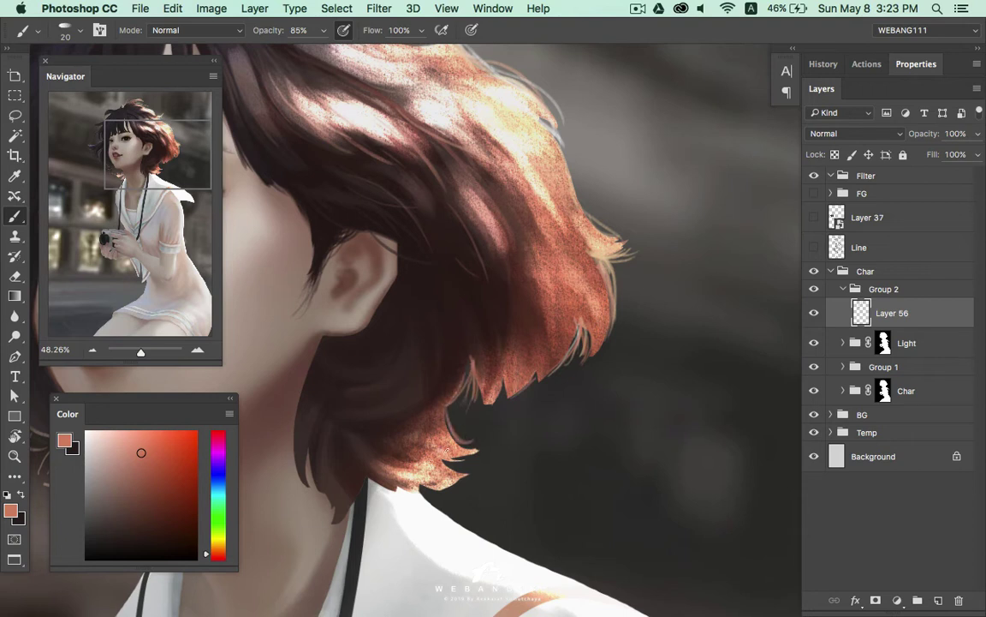
alt+click(432, 463)
Paint light and reddish strands on the lower and right hair edges, plus pinkish-cream strands near the neck
mouse_move(456, 420)
mouse_down()
mouse_move(499, 334)
mouse_move(524, 325)
mouse_up()
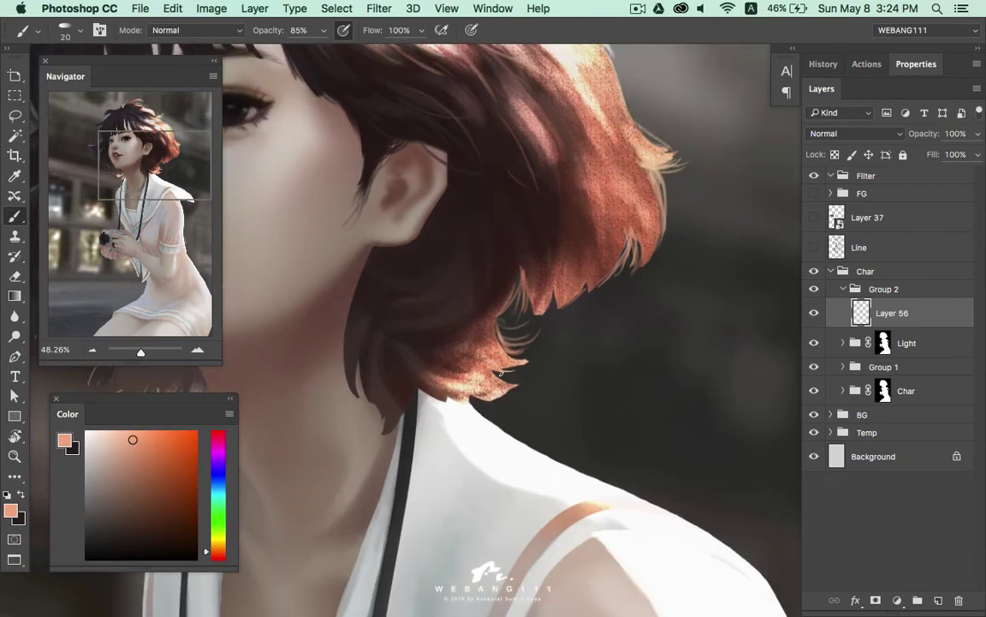
drag(519, 404, 470, 399)
alt+click(491, 355)
drag(527, 288, 507, 326)
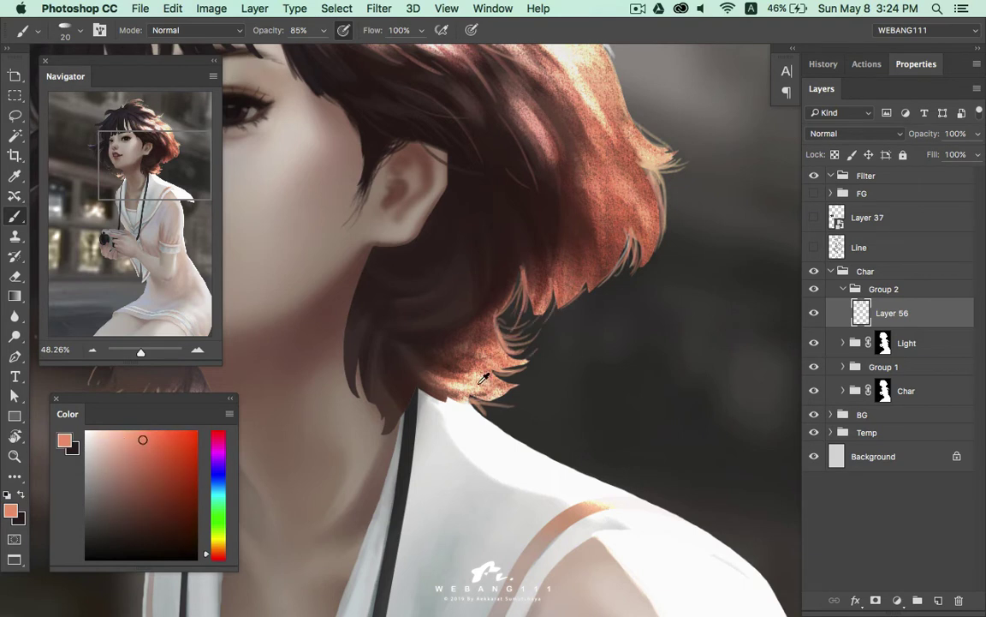
drag(479, 385, 569, 286)
alt+click(570, 286)
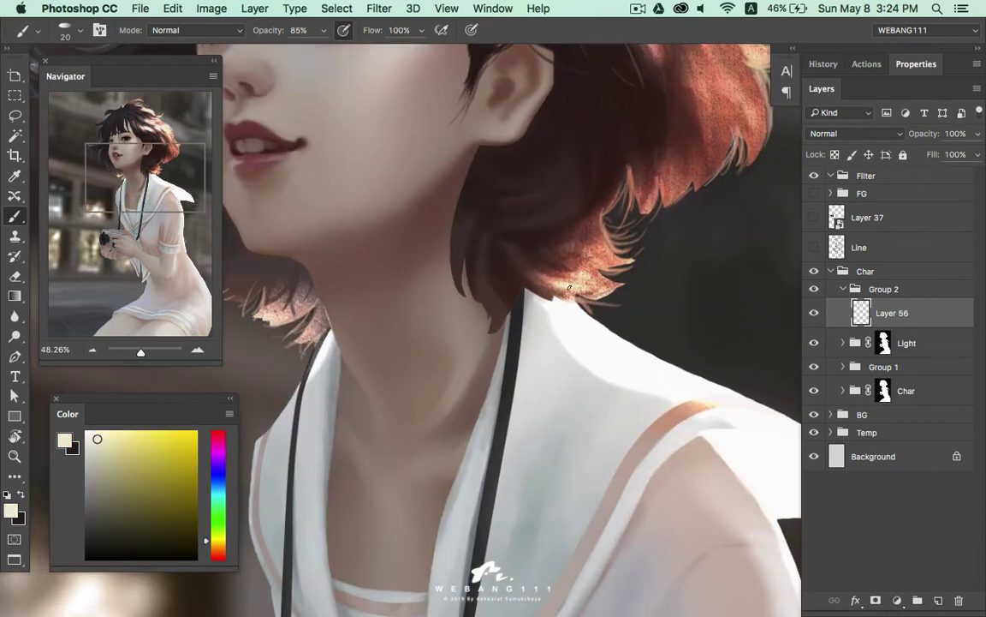
alt+click(251, 286)
drag(265, 279, 286, 324)
Add pale yellow-cream strands at the hair's right edge and the lower hair tips
drag(531, 242, 449, 304)
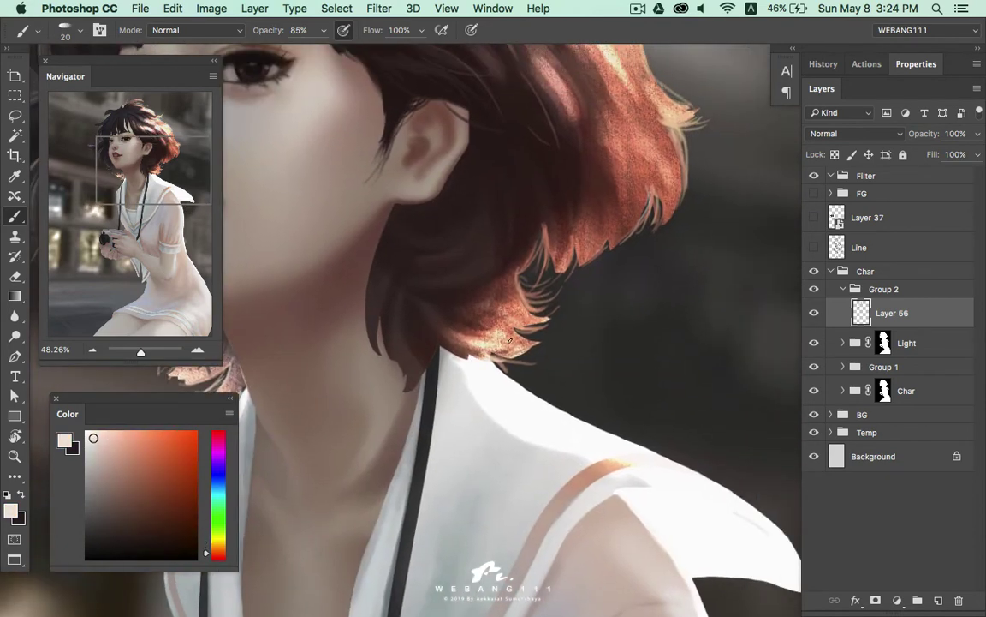
alt+click(454, 306)
drag(505, 257, 497, 308)
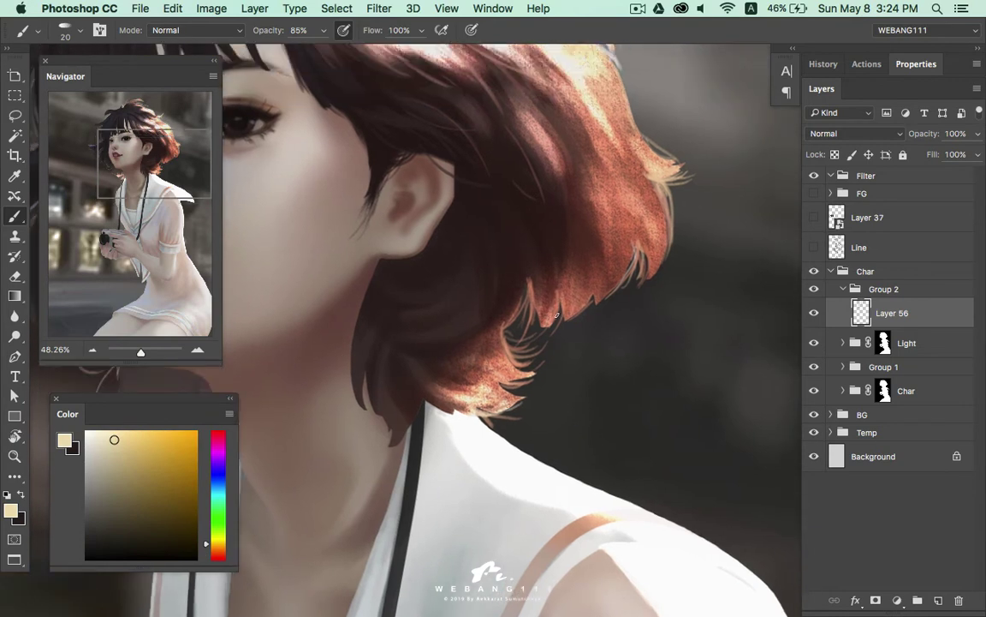
alt+click(566, 257)
drag(566, 257, 588, 390)
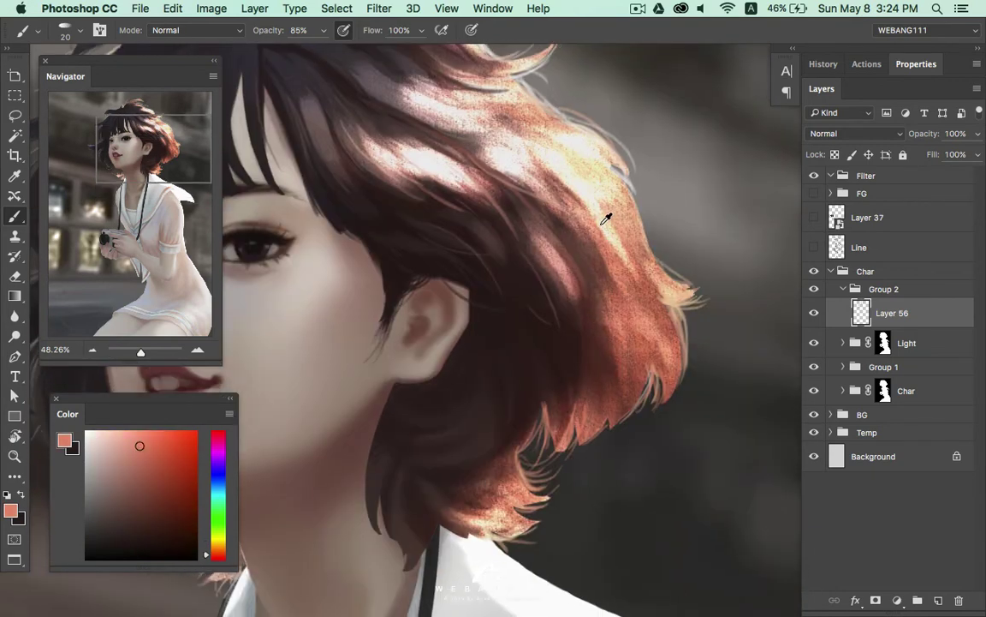
alt+click(608, 216)
drag(682, 301, 711, 276)
drag(687, 331, 725, 333)
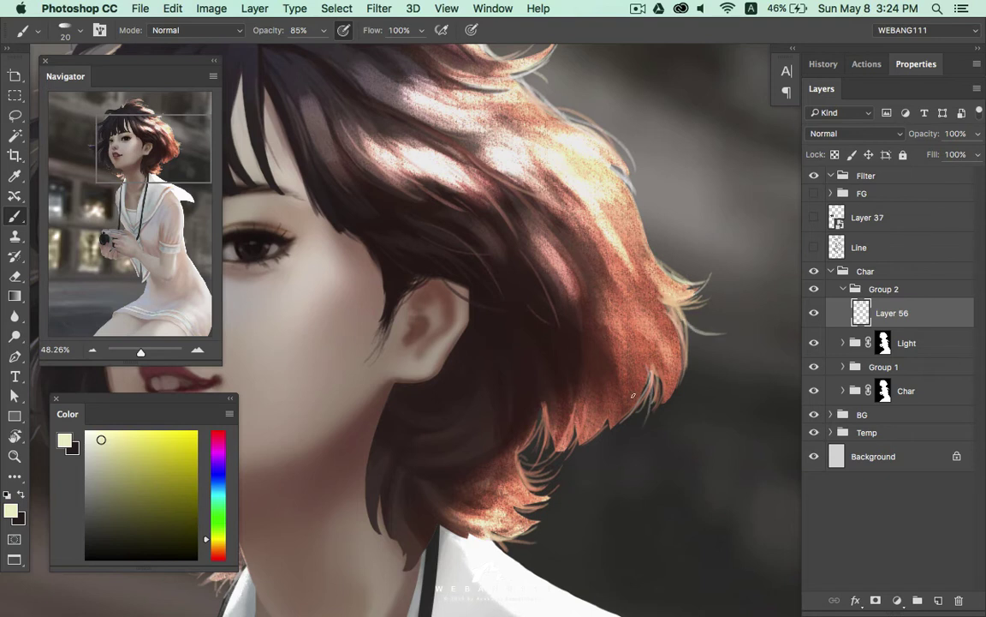
drag(536, 466, 557, 477)
Paint dark purple-black strands down toward the crown, extending the hair's top edge
key(z)
mouse_move(634, 293)
mouse_down()
mouse_move(578, 298)
mouse_move(562, 265)
mouse_up()
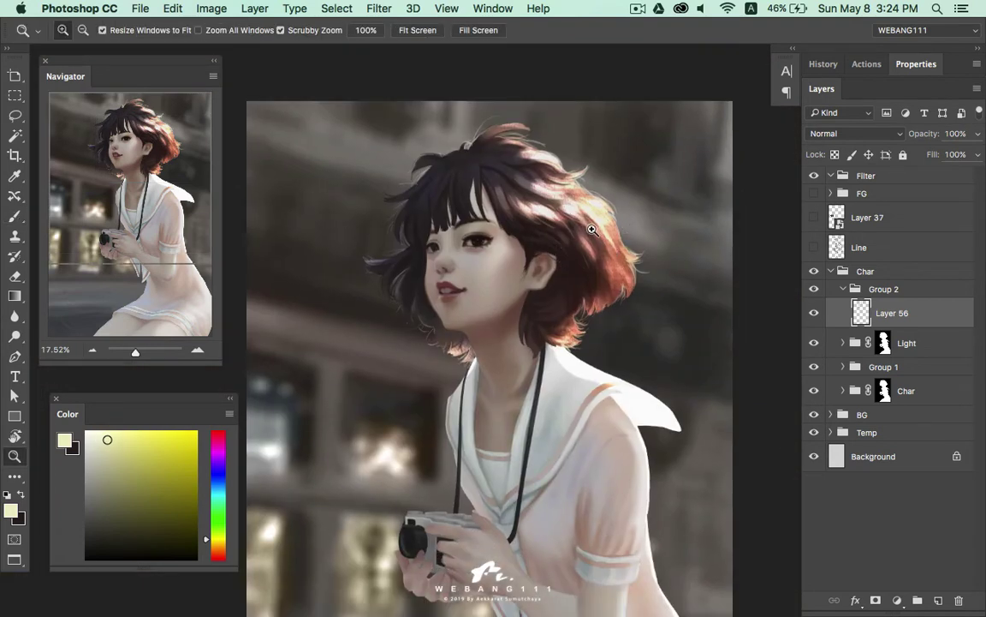
mouse_move(482, 178)
mouse_down()
mouse_move(533, 171)
mouse_move(483, 253)
mouse_up()
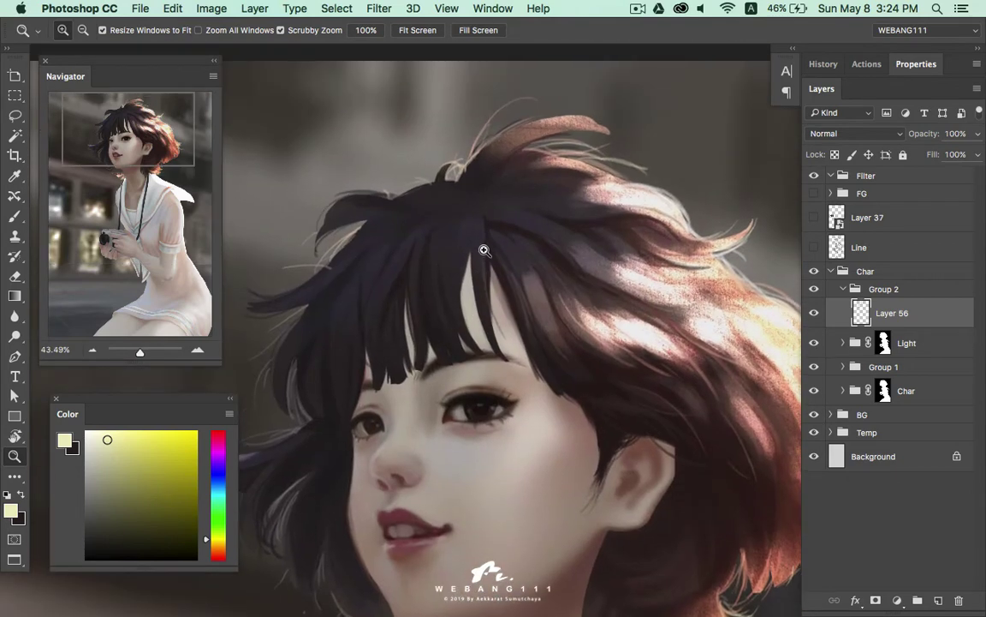
key(b)
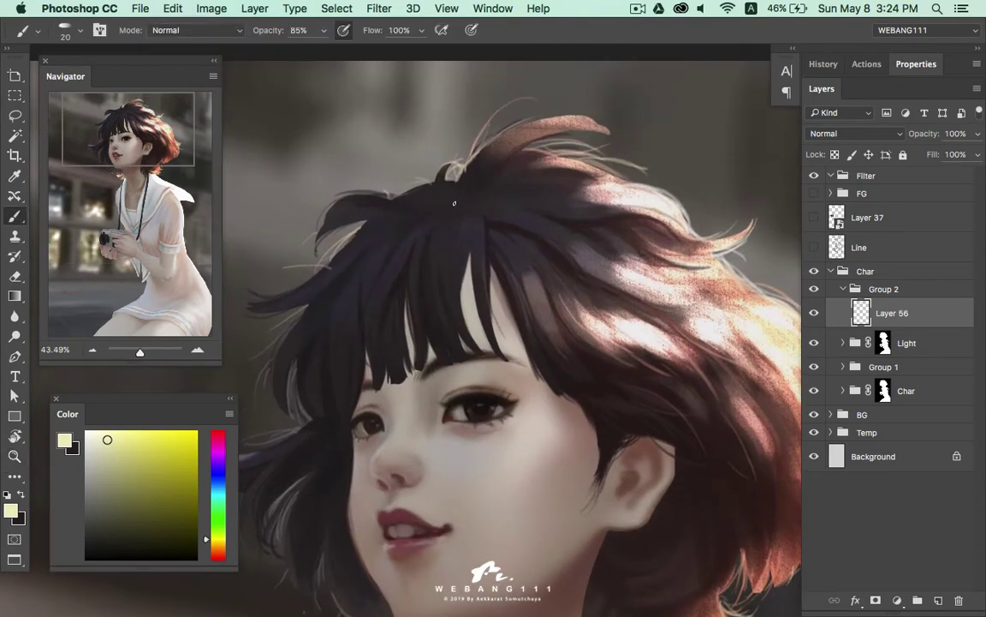
drag(455, 203, 419, 191)
alt+click(409, 196)
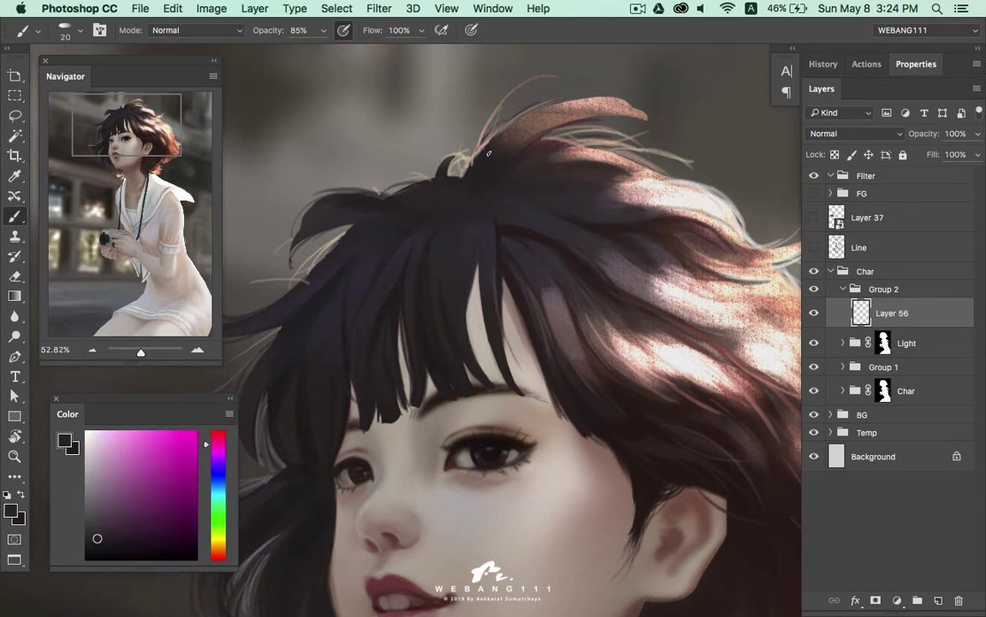
alt+click(461, 121)
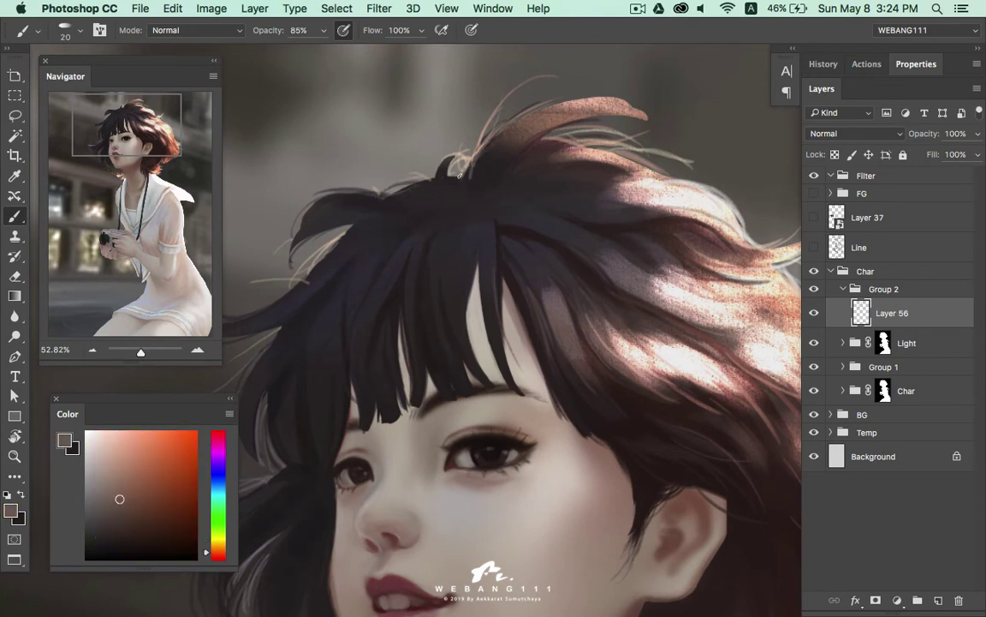
alt+click(434, 160)
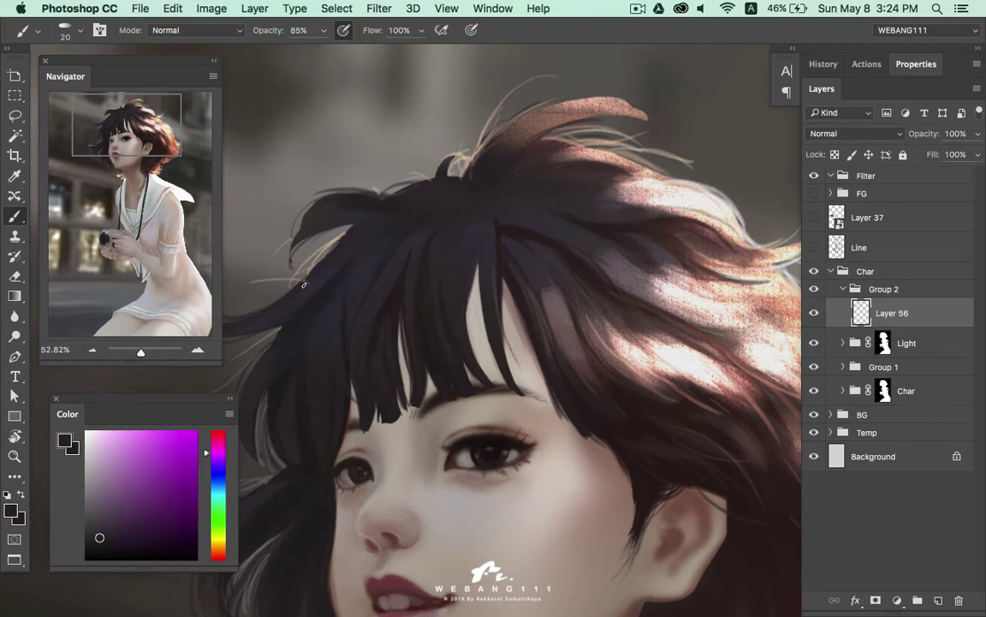
alt+click(283, 257)
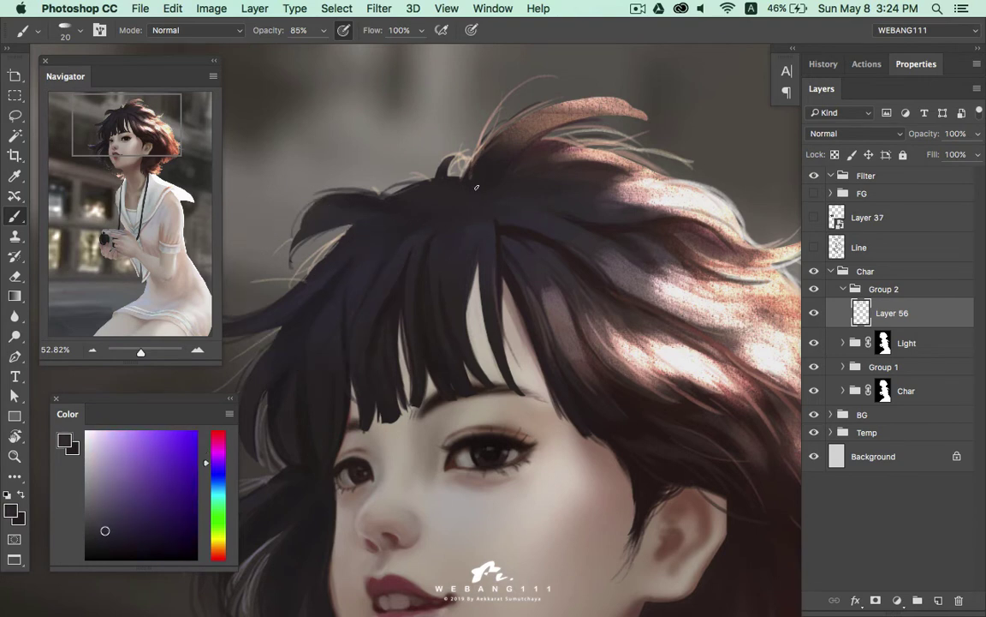
drag(476, 124, 466, 173)
drag(366, 200, 408, 198)
Enlarge the brush to 40 and sample darker hair colours around the crown
alt+click(336, 263)
key(bracketright)
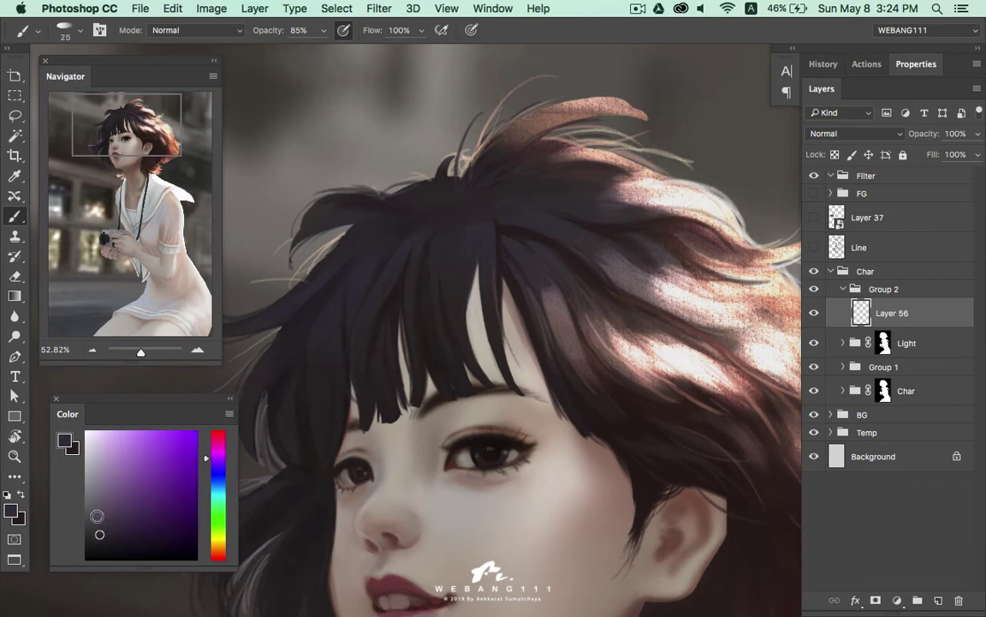
key(bracketright)
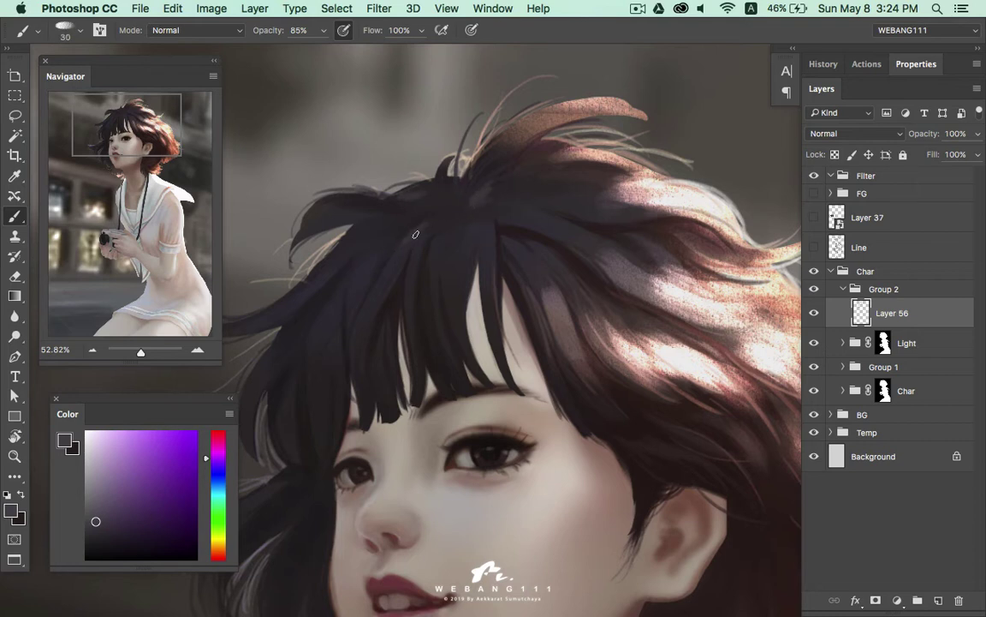
key(bracketright)
alt+click(433, 178)
alt+click(485, 204)
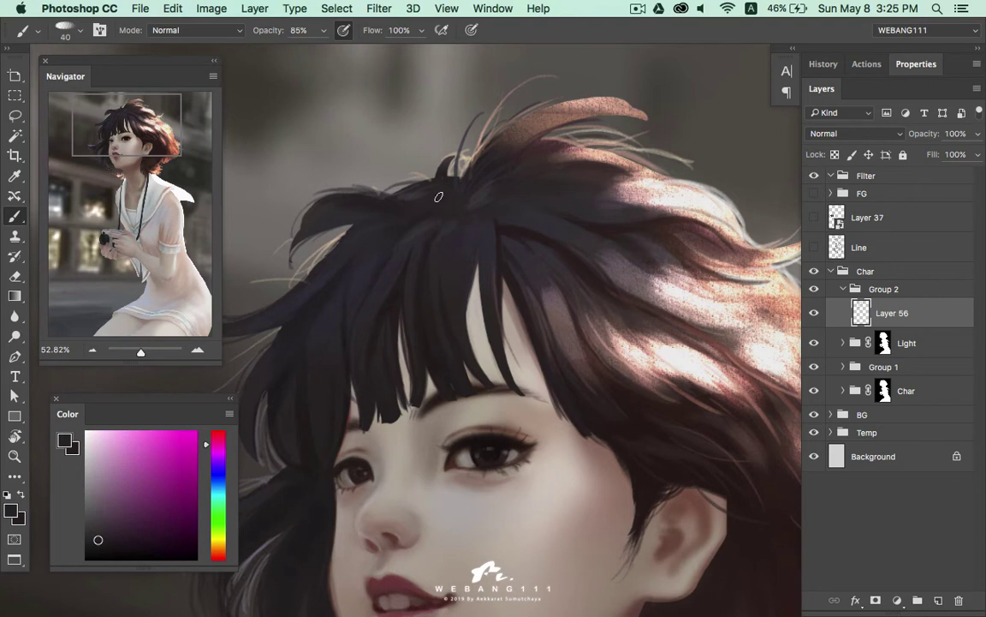
alt+click(403, 190)
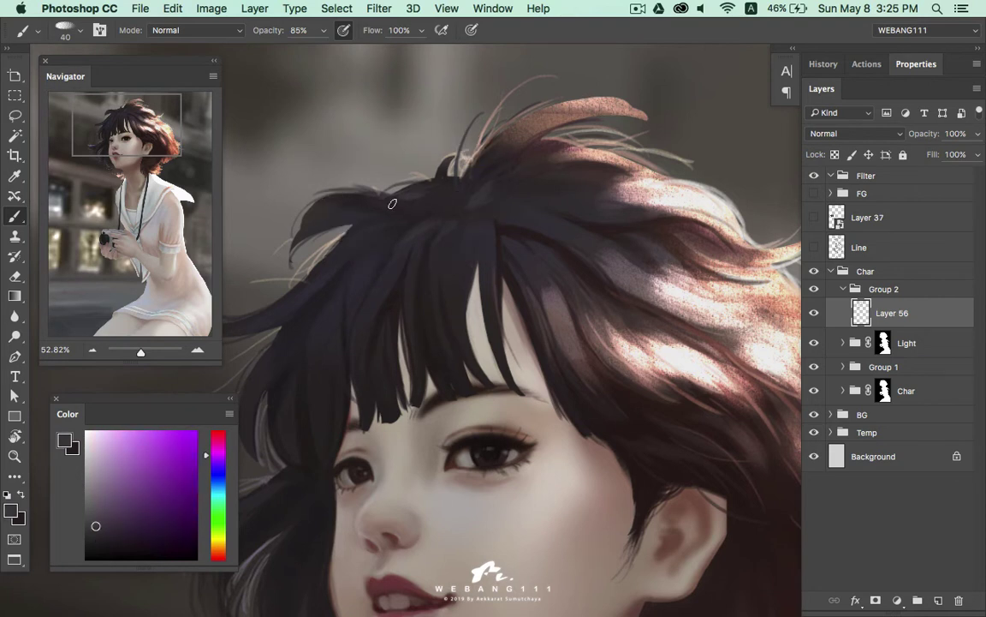
alt+click(406, 184)
Shrink the brush to 30 and sample dark red-pink and purple tones at the top of the hair
scroll(459, 202, down, 5)
alt+click(444, 168)
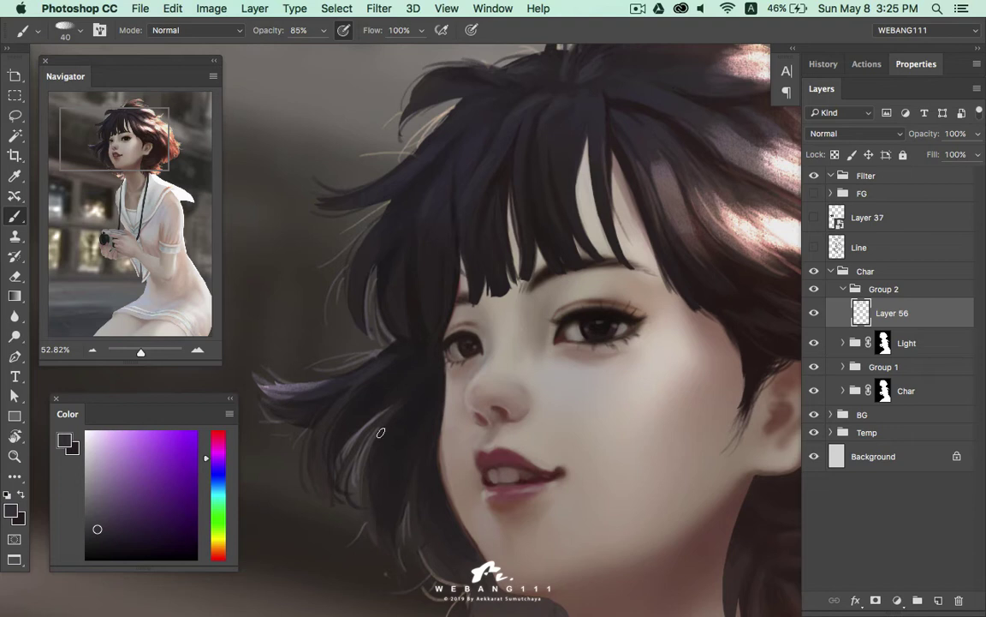
scroll(420, 257, right, 3)
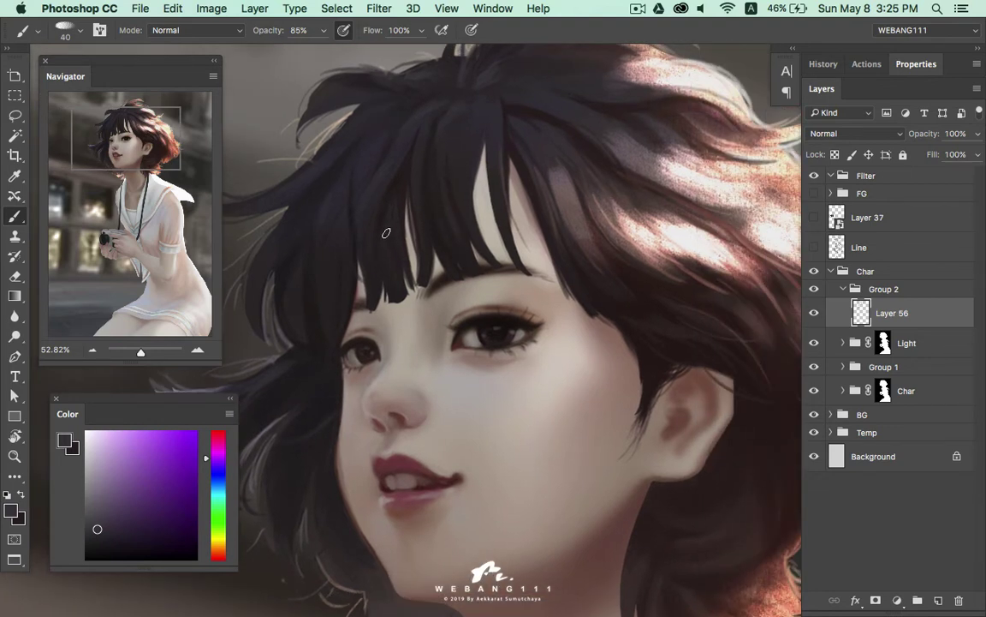
key(bracketleft)
drag(278, 273, 301, 284)
alt+click(257, 261)
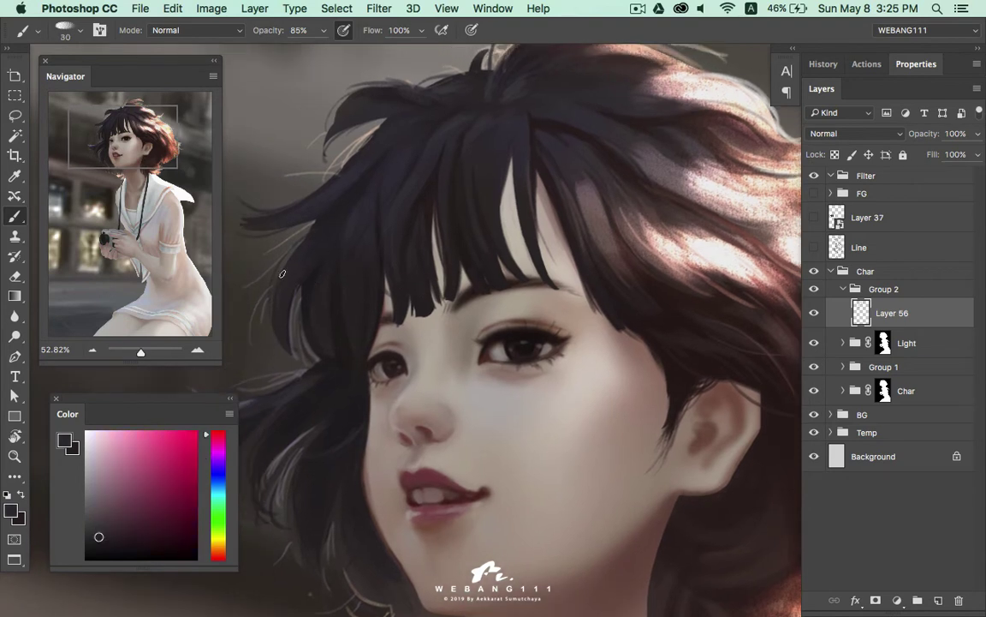
drag(469, 151, 375, 222)
alt+click(470, 168)
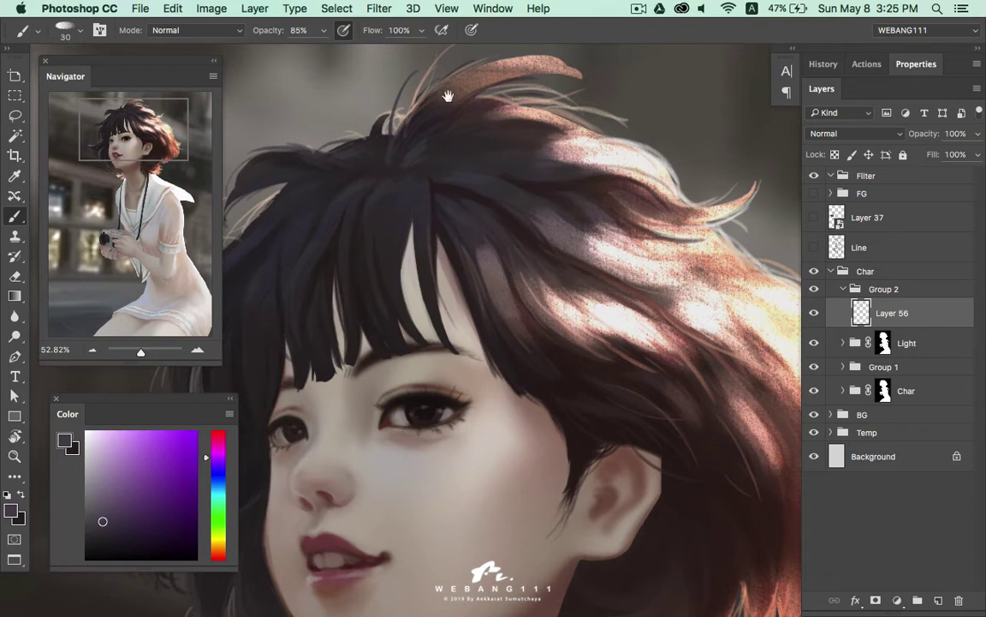
Paint dark red strokes into the upper hair, undoing a trial light beige stroke
drag(449, 95, 409, 177)
alt+click(403, 169)
click(95, 516)
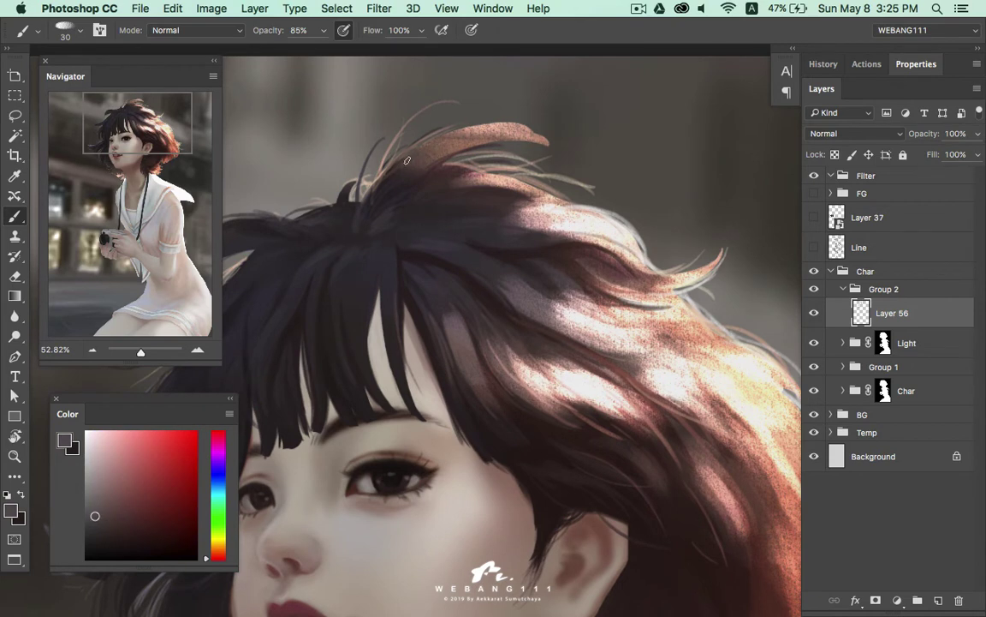
drag(406, 170, 471, 170)
alt+click(506, 190)
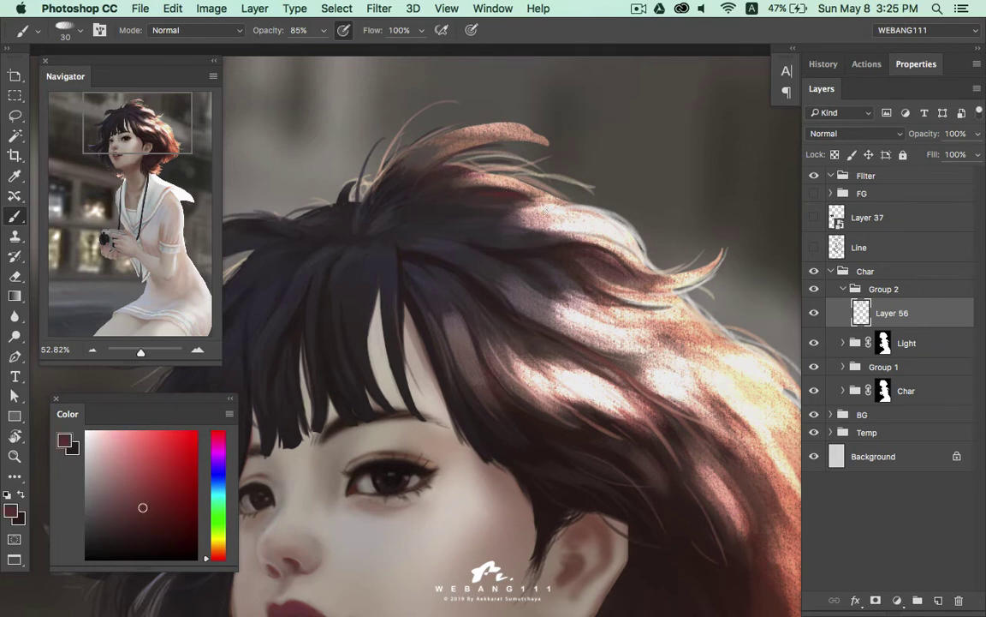
drag(547, 245, 469, 184)
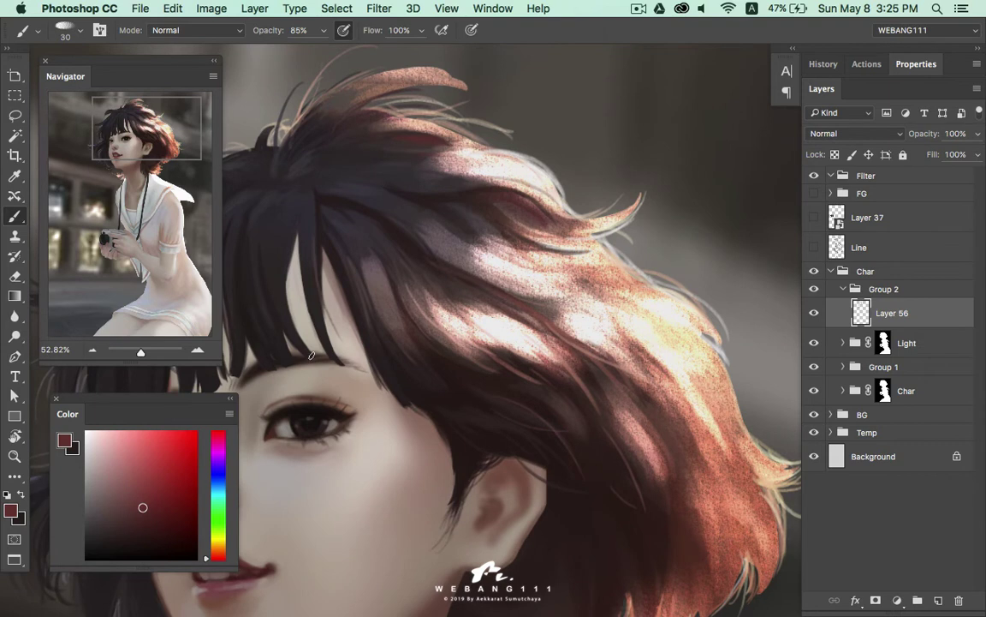
alt+click(513, 198)
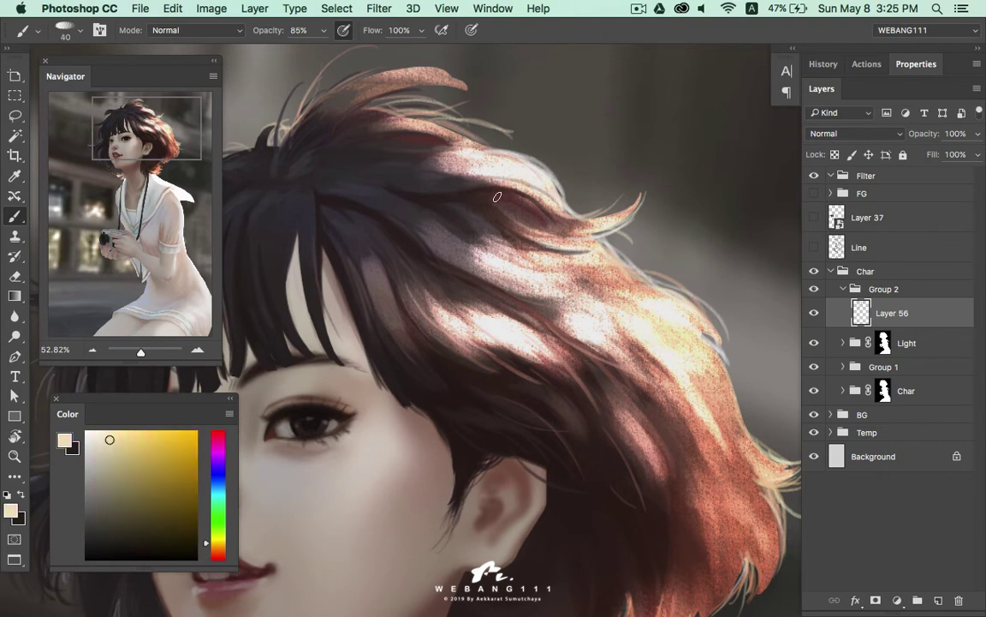
drag(496, 197, 441, 176)
key(bracketright)
key(ctrl+z)
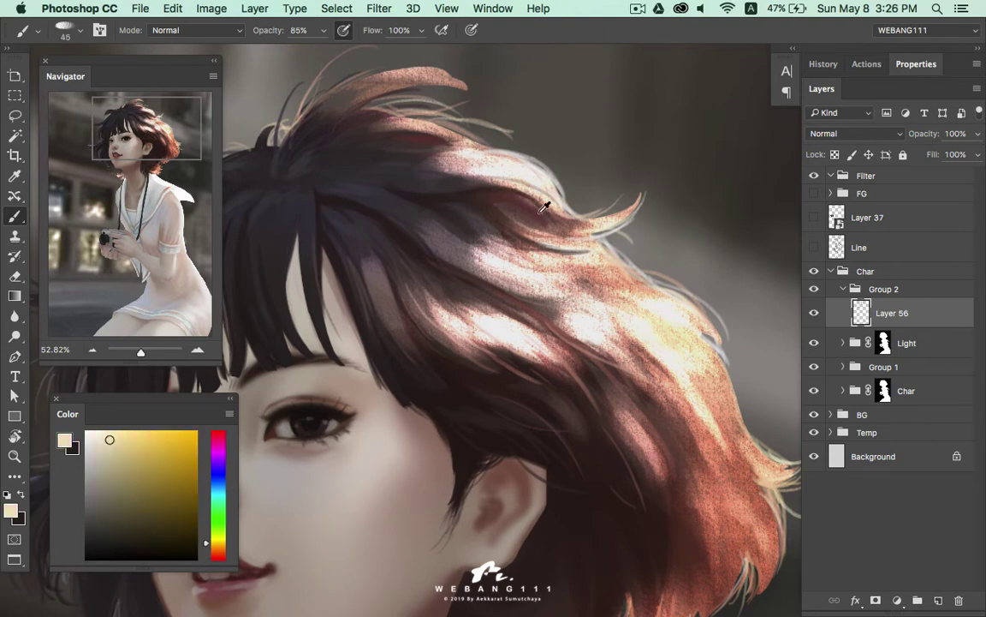
alt+click(486, 189)
drag(495, 198, 560, 223)
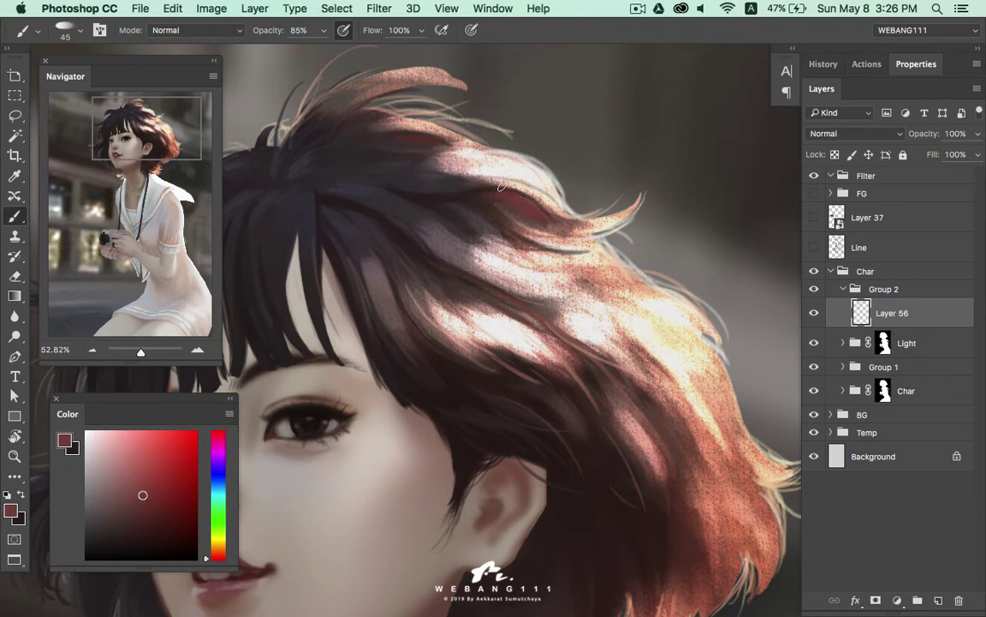
drag(501, 185, 521, 211)
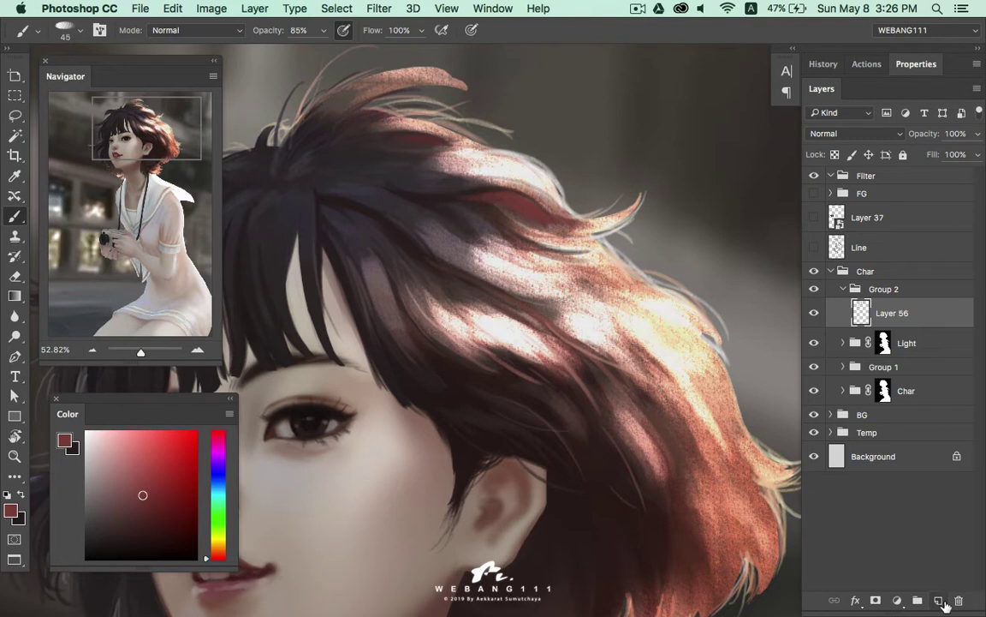
Add empty Layer 57 above Layer 56 and slightly shrink the brush
click(938, 600)
drag(485, 334, 559, 307)
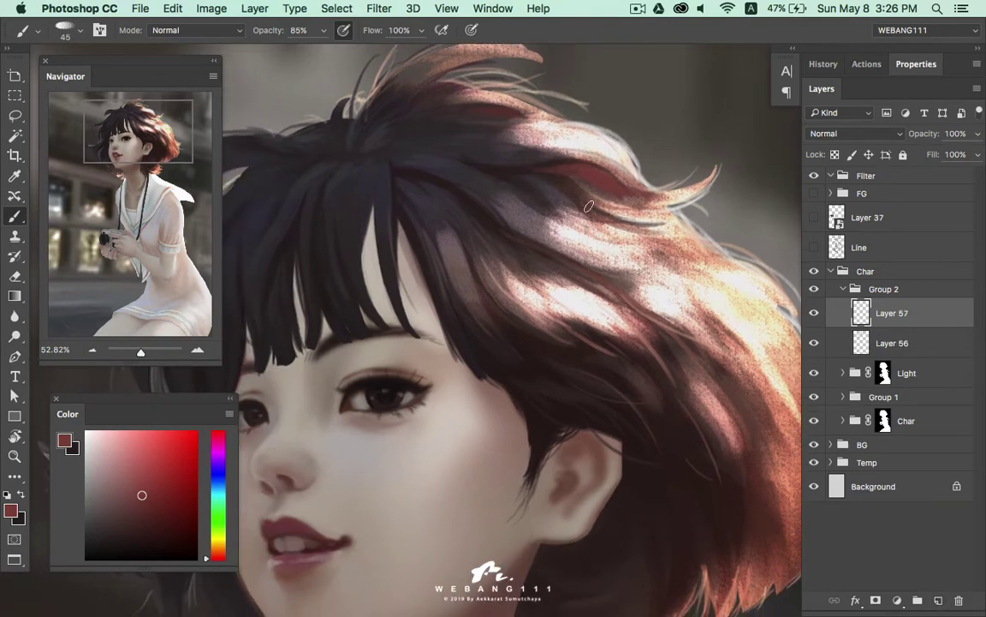
click(143, 494)
drag(639, 289, 607, 272)
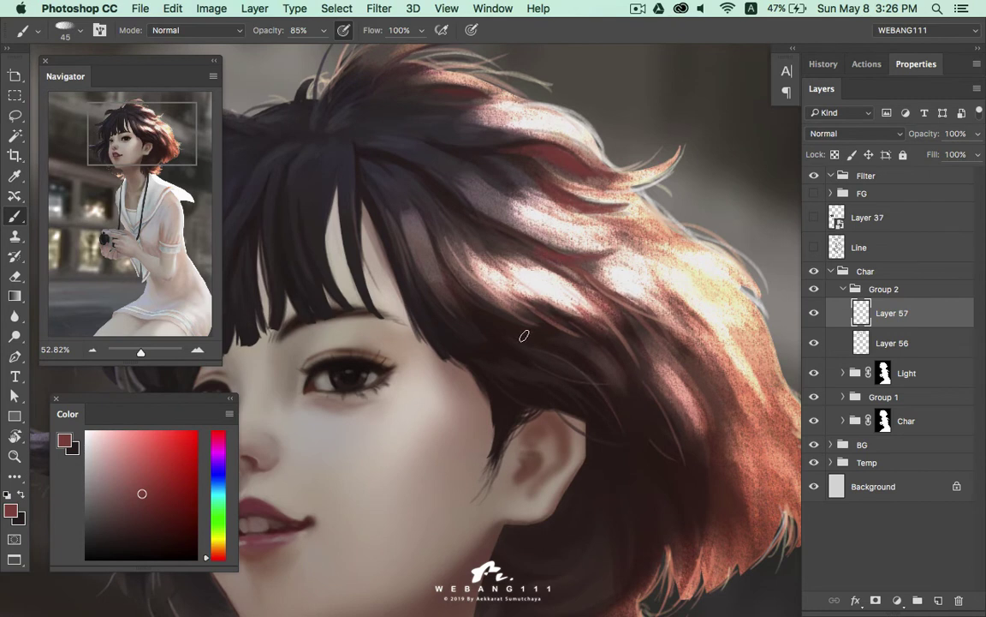
key(bracketleft)
scroll(649, 319, right, 5)
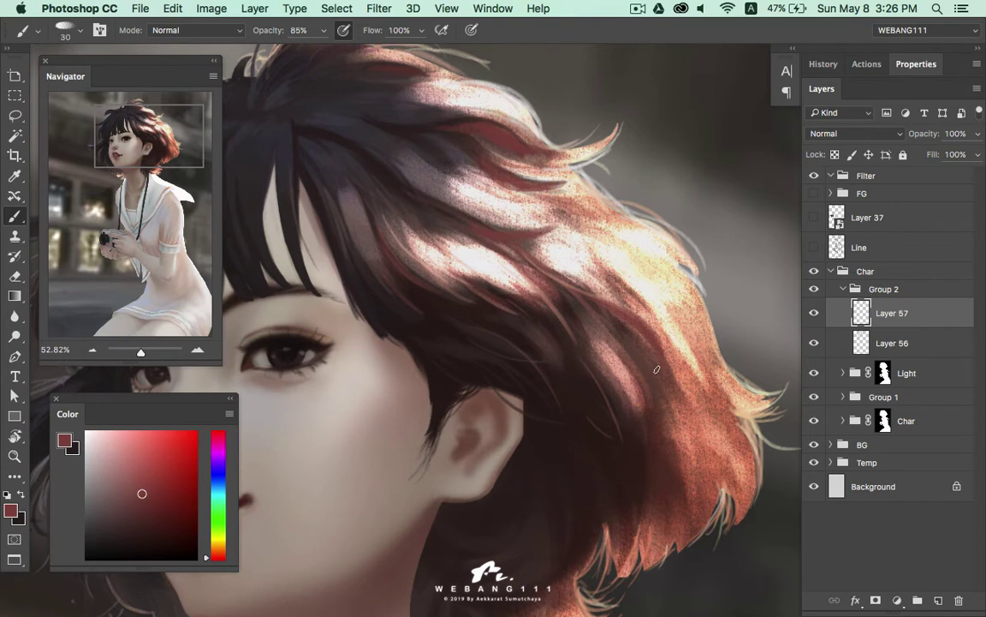
drag(655, 357, 610, 269)
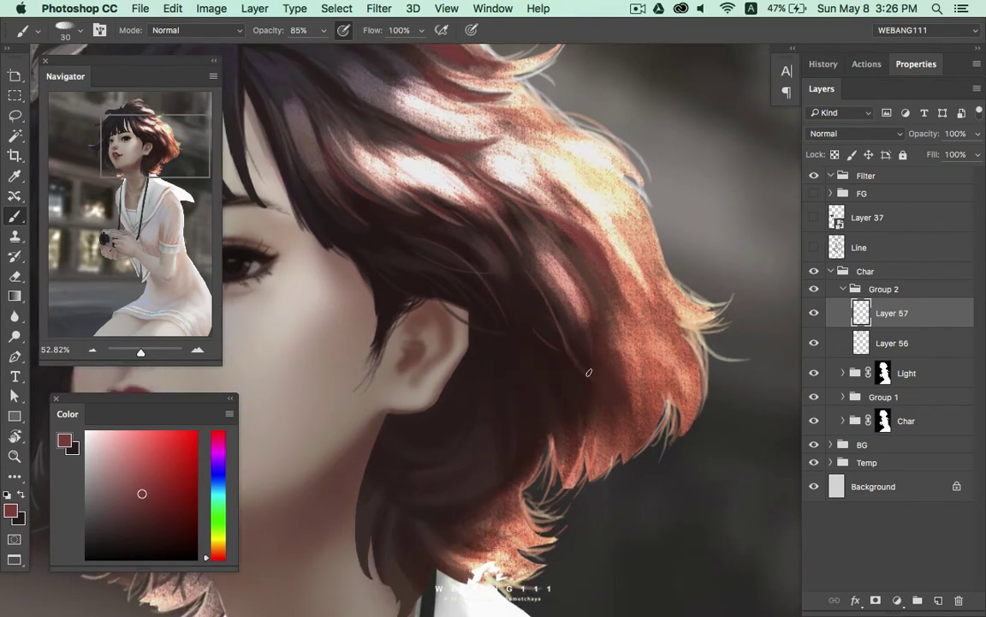
Sample dark brown hair tones, shrink the brush slightly, and paint dark strands at the lower hair ends
scroll(588, 374, down, 3)
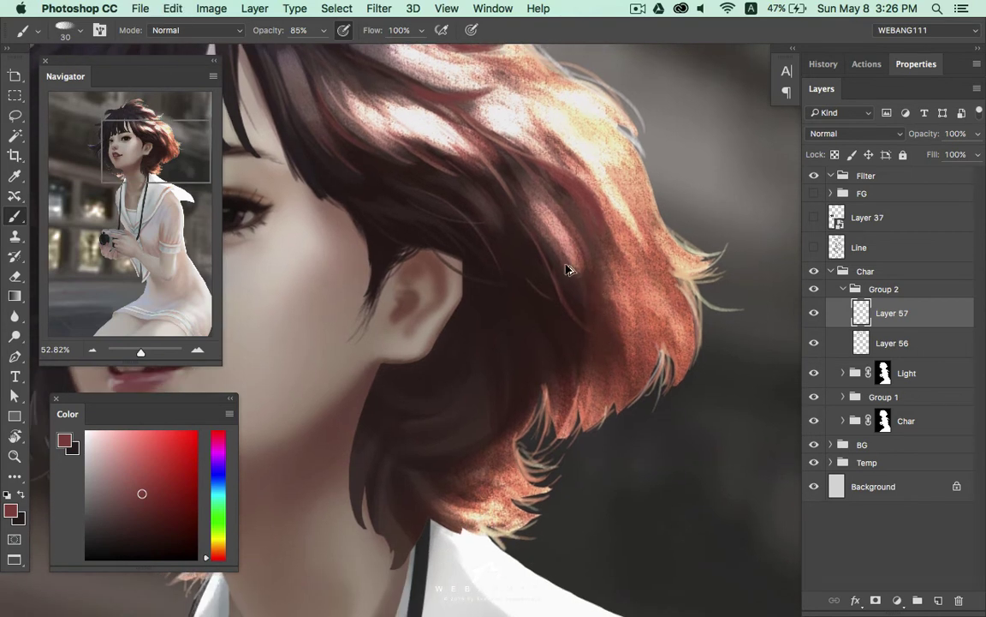
scroll(567, 265, down, 2)
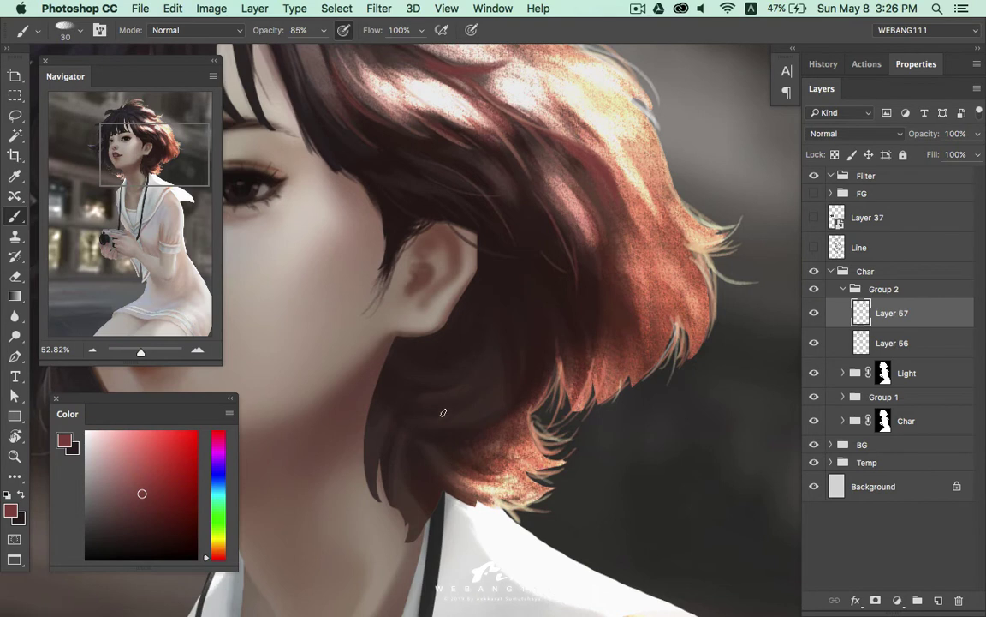
scroll(471, 428, up, 3)
scroll(471, 428, left, 4)
alt+click(462, 382)
alt+click(413, 347)
key(bracketleft)
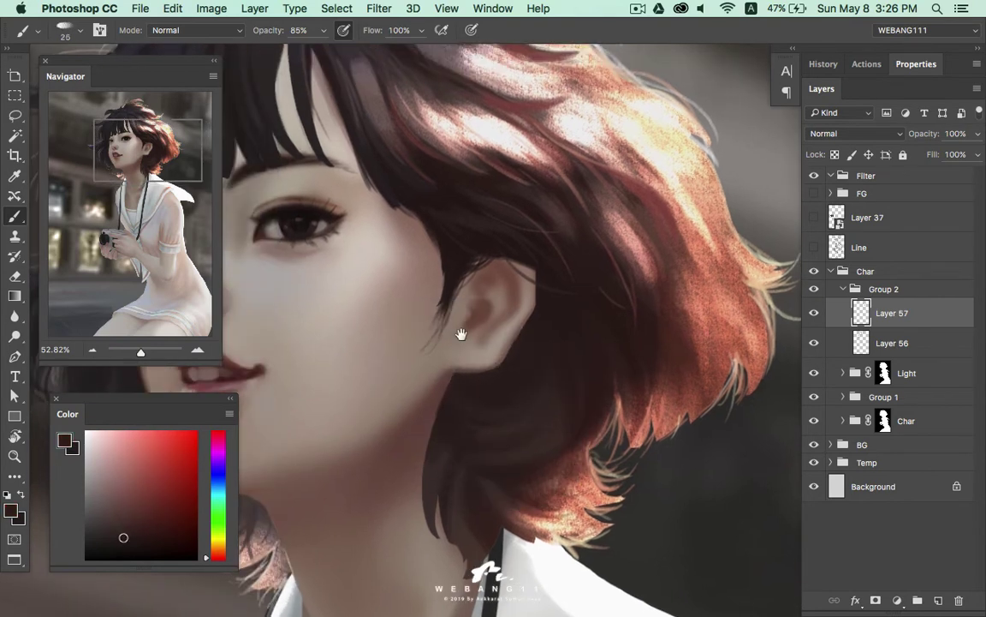
scroll(467, 324, down, 3)
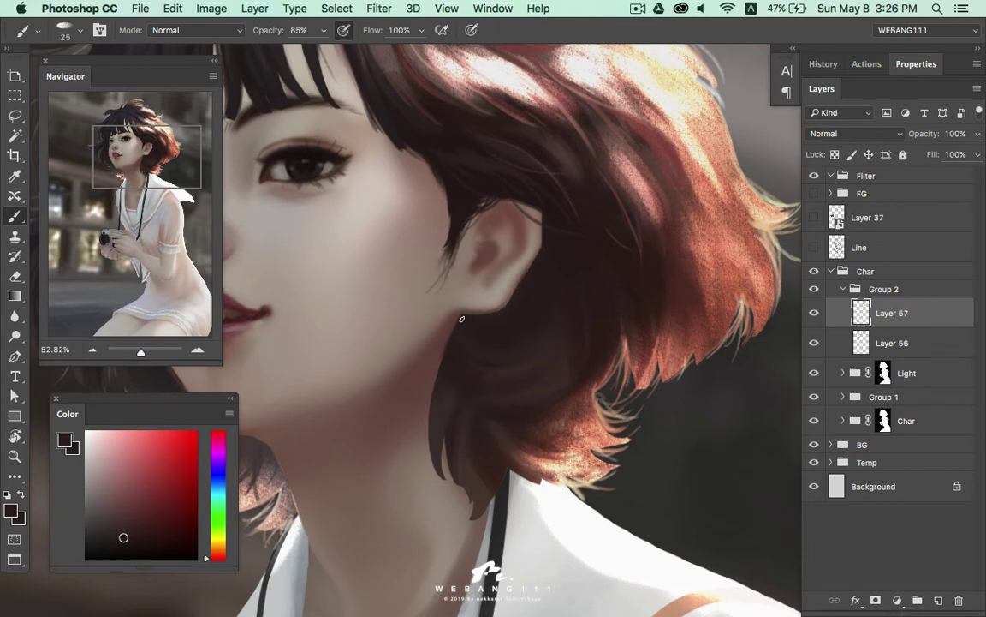
alt+click(433, 318)
alt+click(456, 350)
alt+click(444, 352)
drag(433, 420, 437, 469)
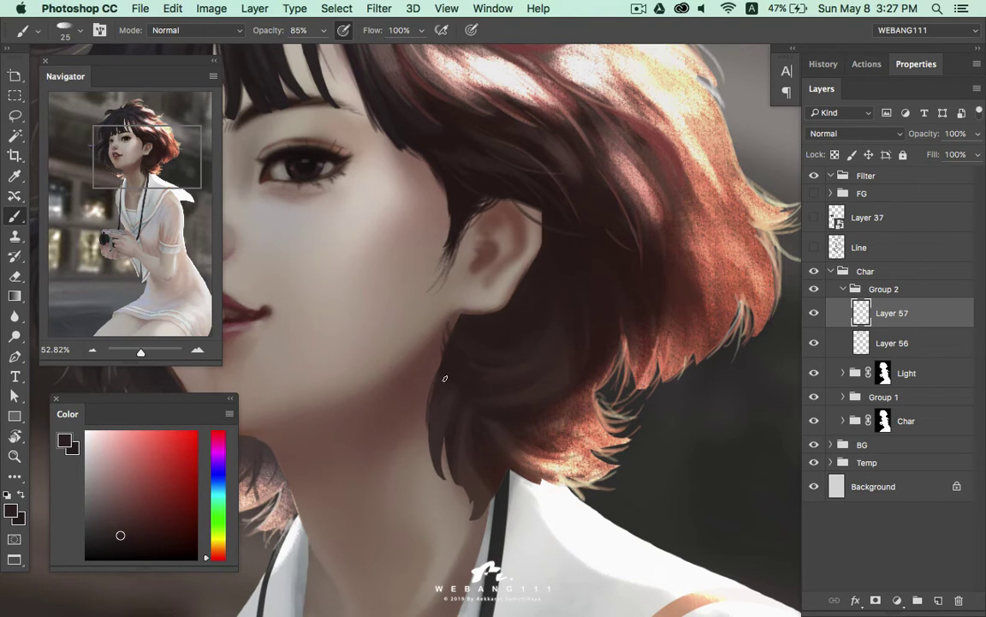
Sample several darker and lighter hair tones around the neck and collar
alt+click(464, 384)
alt+click(447, 377)
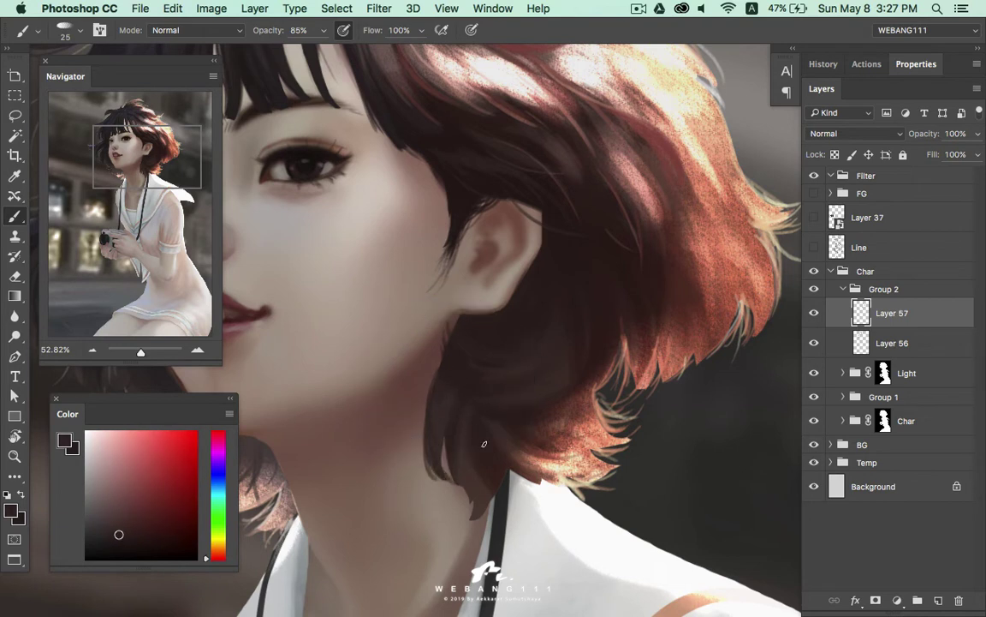
alt+click(470, 463)
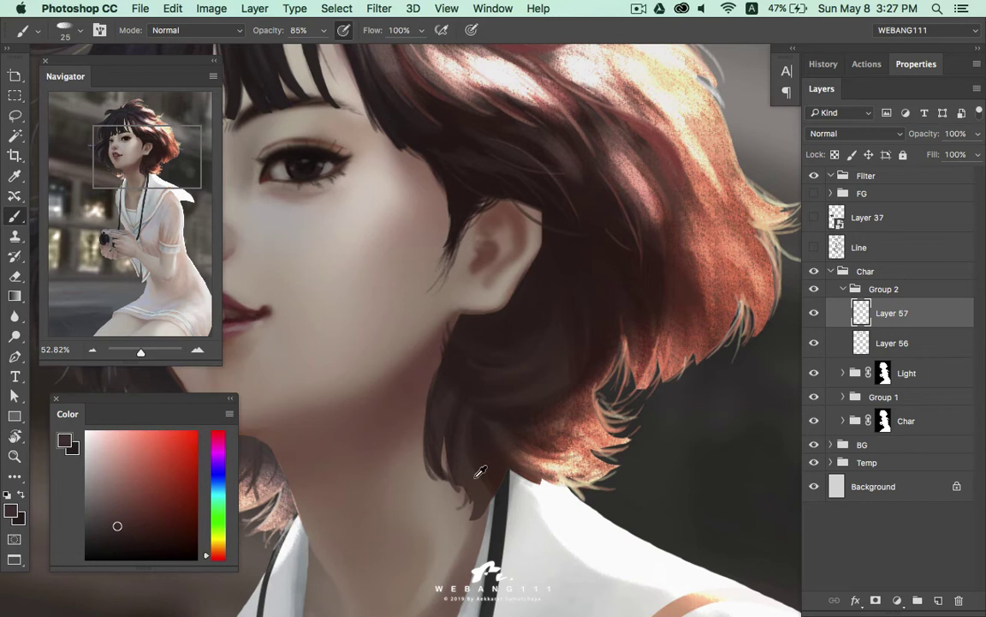
drag(481, 463, 490, 370)
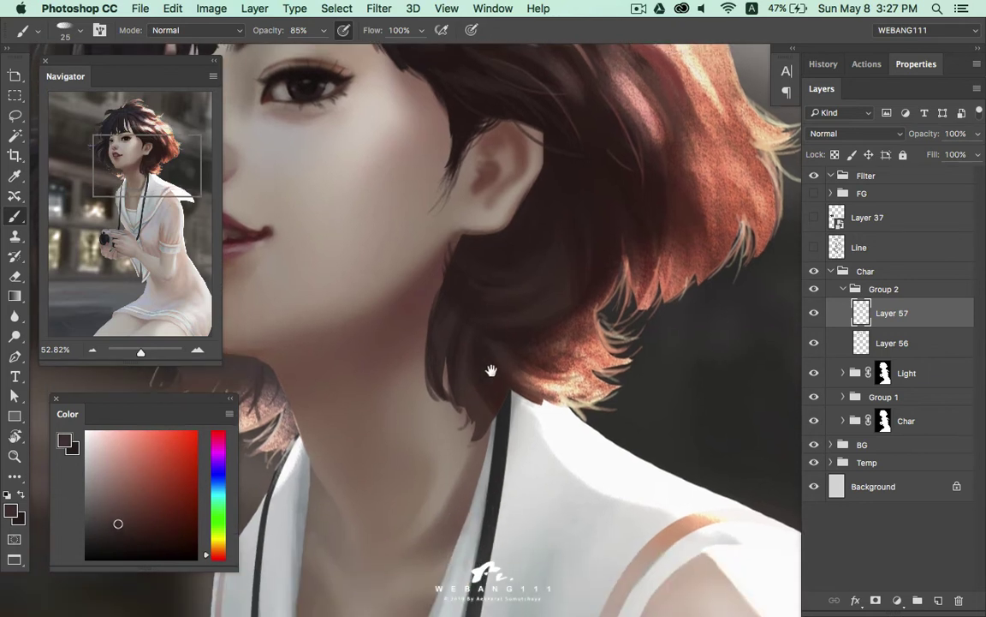
alt+click(450, 346)
alt+click(471, 376)
alt+click(426, 367)
alt+click(437, 362)
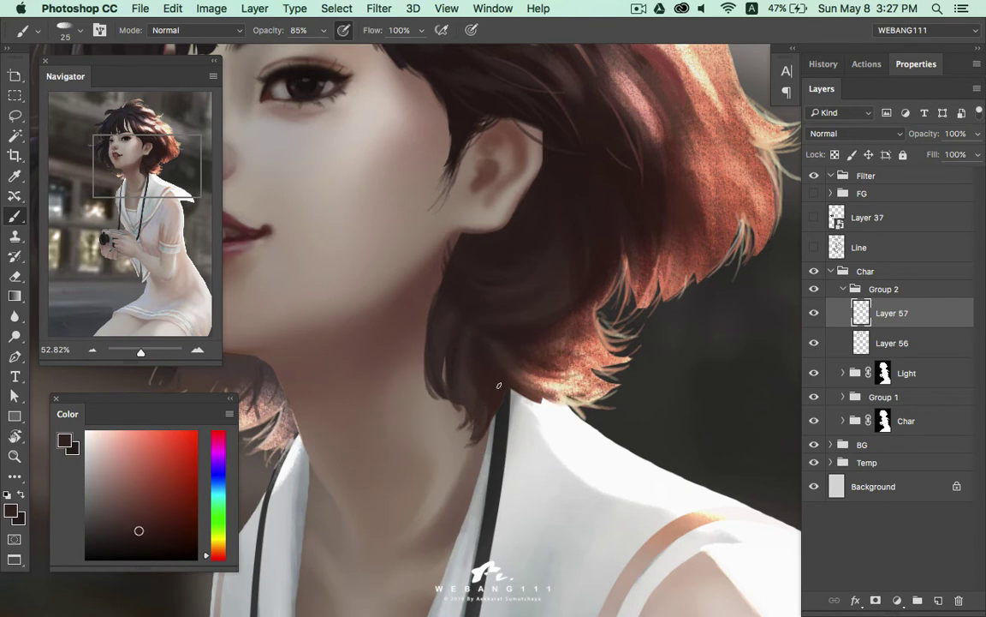
alt+click(502, 391)
alt+click(469, 396)
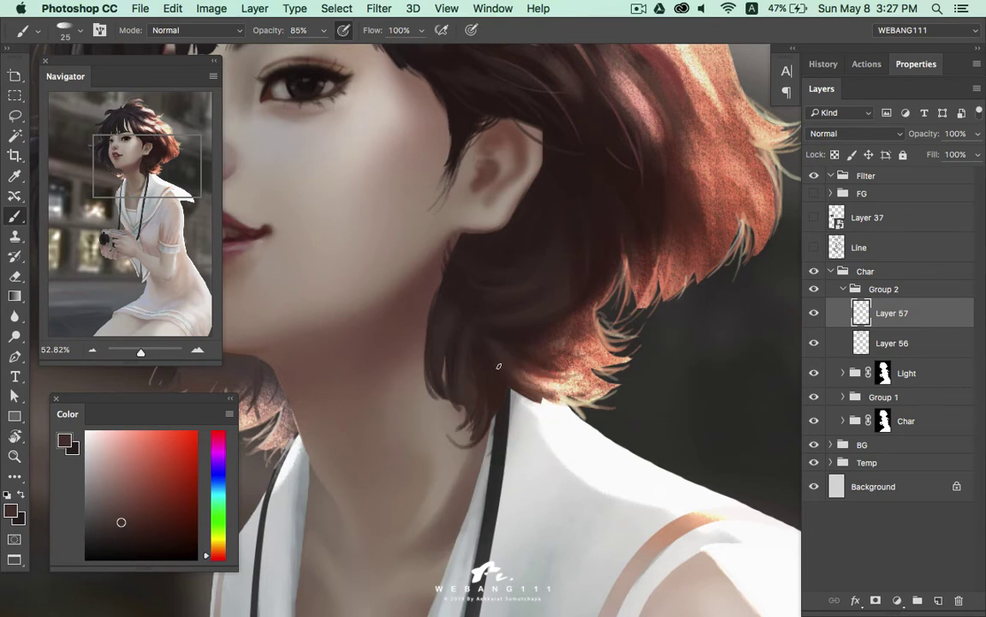
alt+click(450, 353)
Keep resampling dark and light hair browns near the ear and side hair, briefly swapping to light peach
alt+click(507, 382)
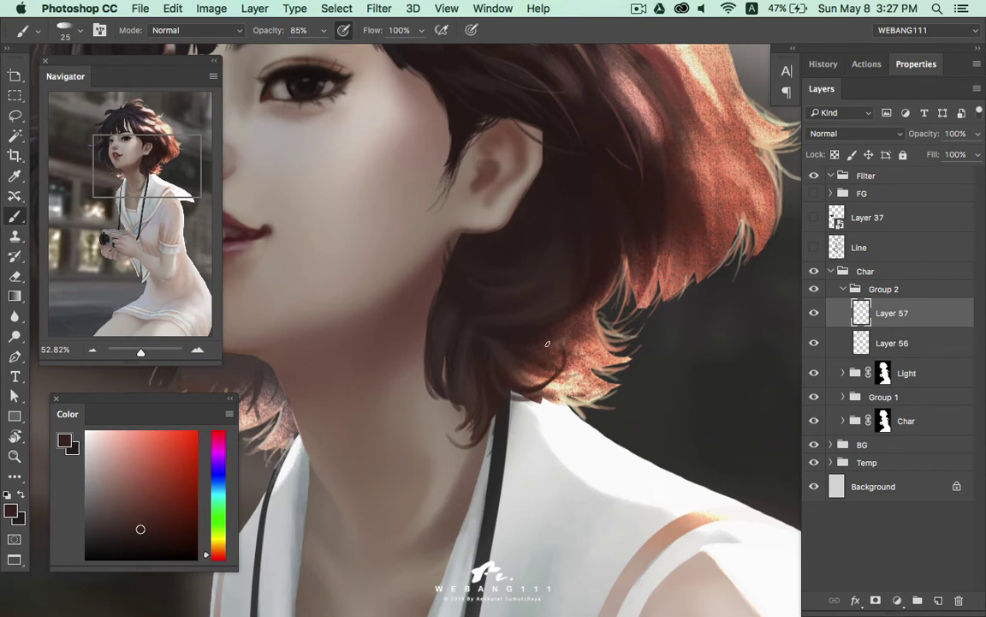
alt+click(449, 352)
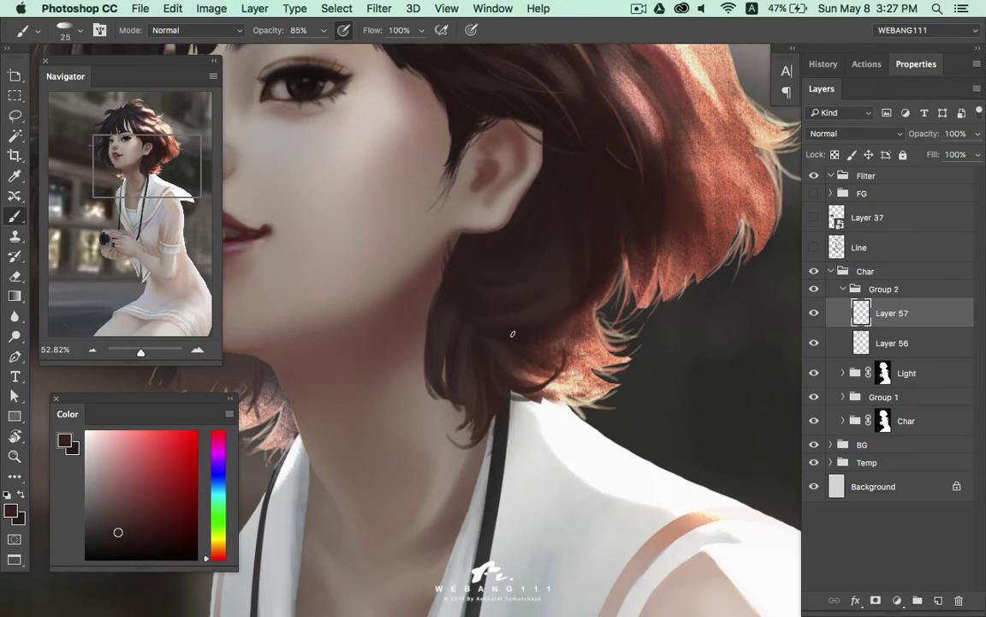
alt+click(523, 262)
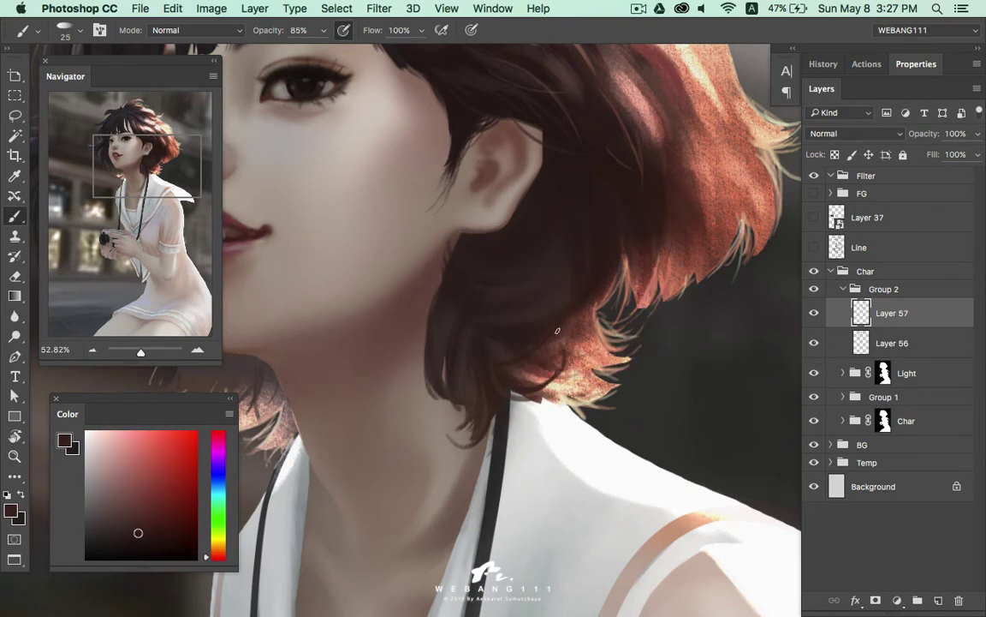
alt+click(530, 308)
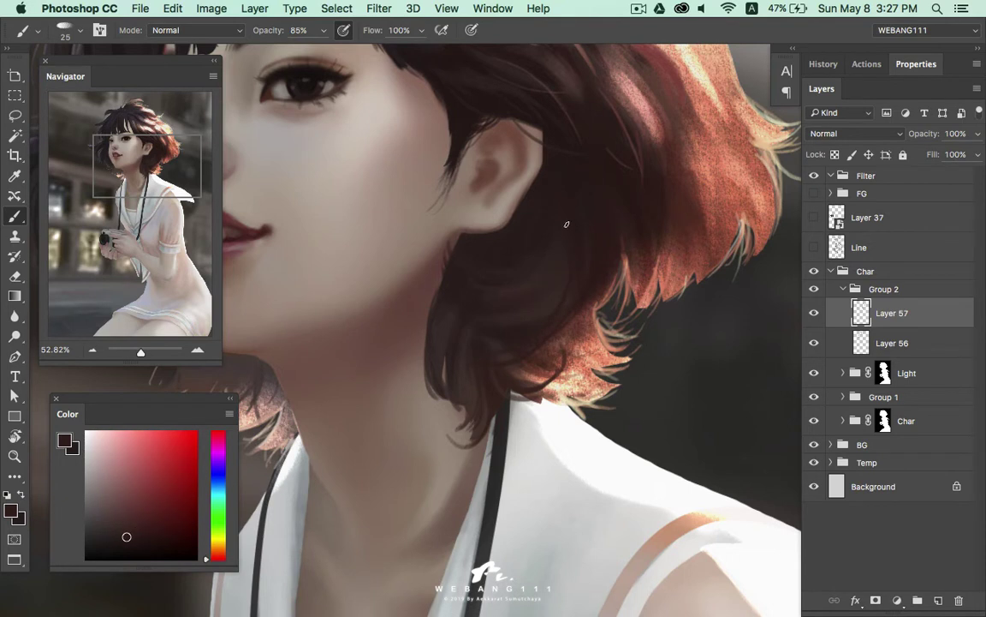
alt+click(492, 325)
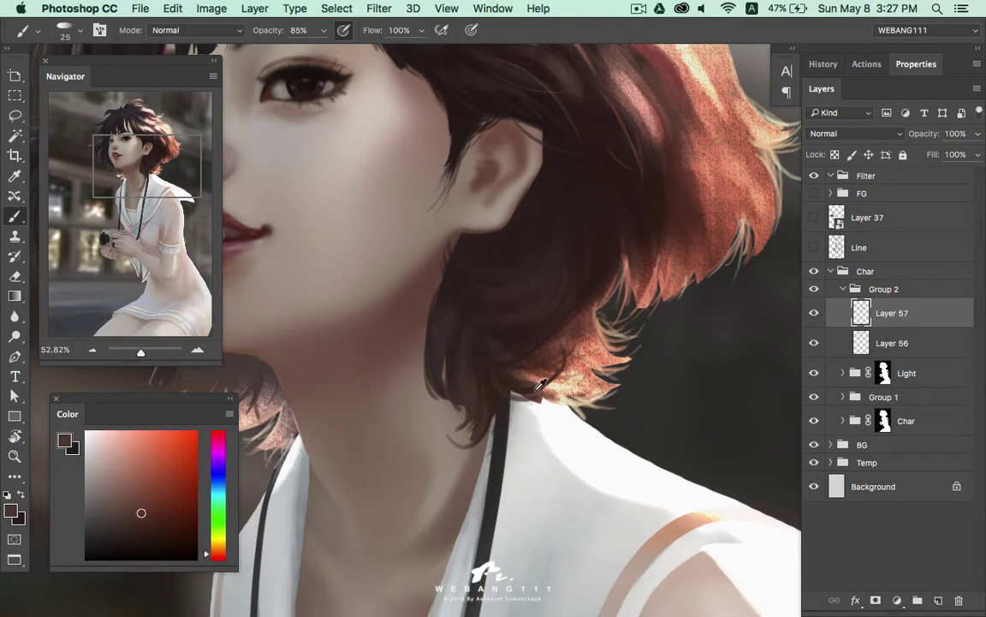
key(x)
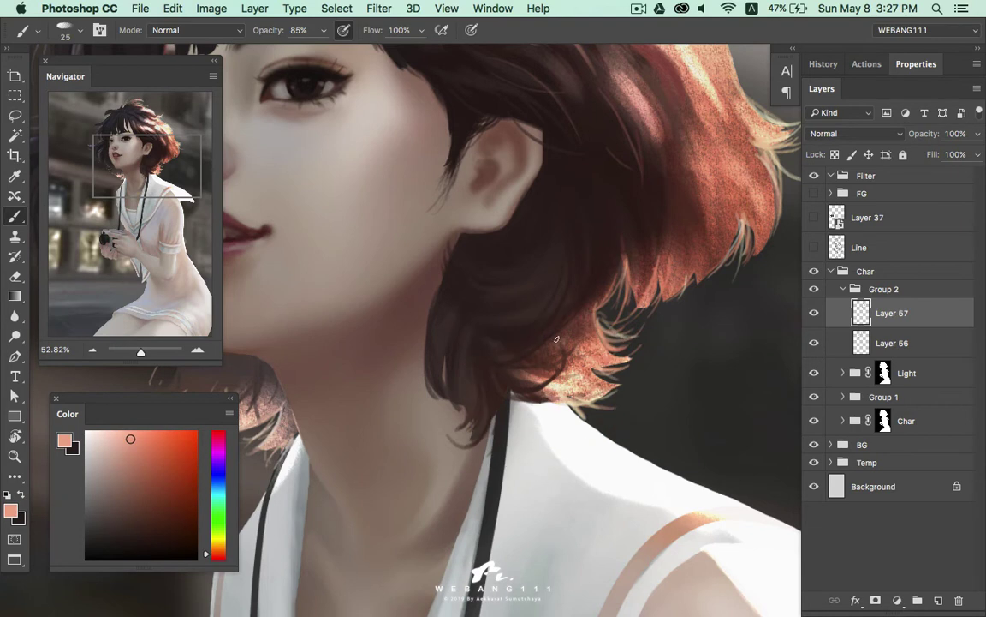
alt+click(454, 355)
alt+click(492, 378)
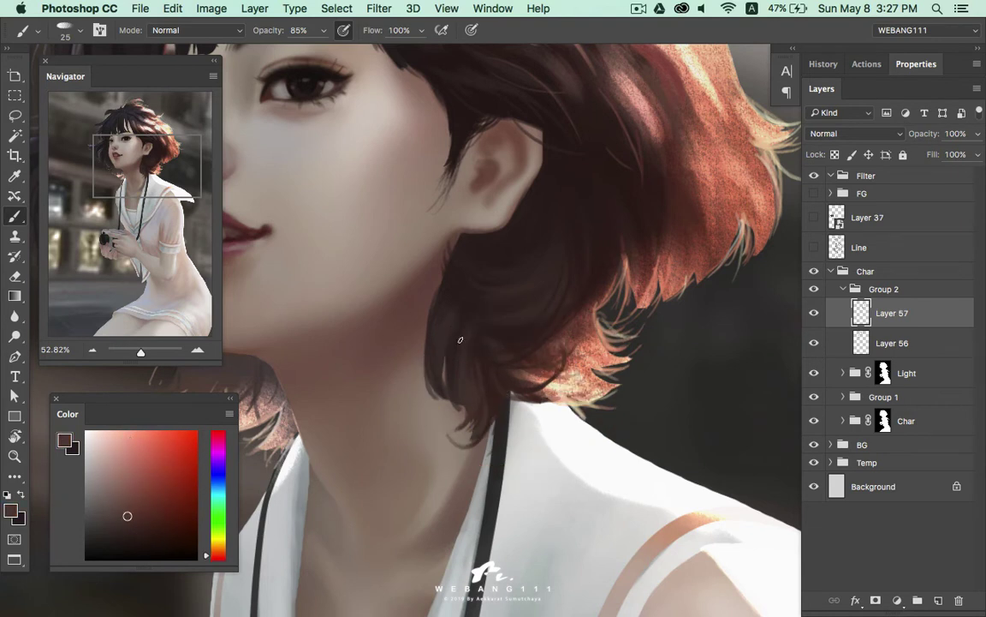
alt+click(476, 283)
alt+click(477, 282)
drag(575, 220, 557, 304)
Enlarge the brush slightly and sample dark, red-brown and light peach tones from the hair
alt+click(517, 256)
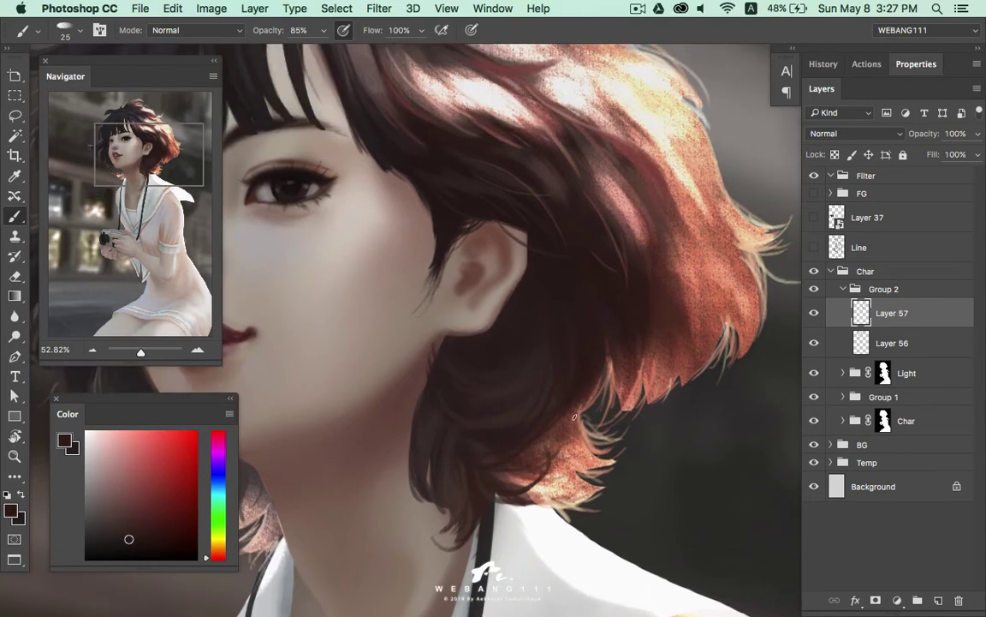
click(112, 526)
key(bracketright)
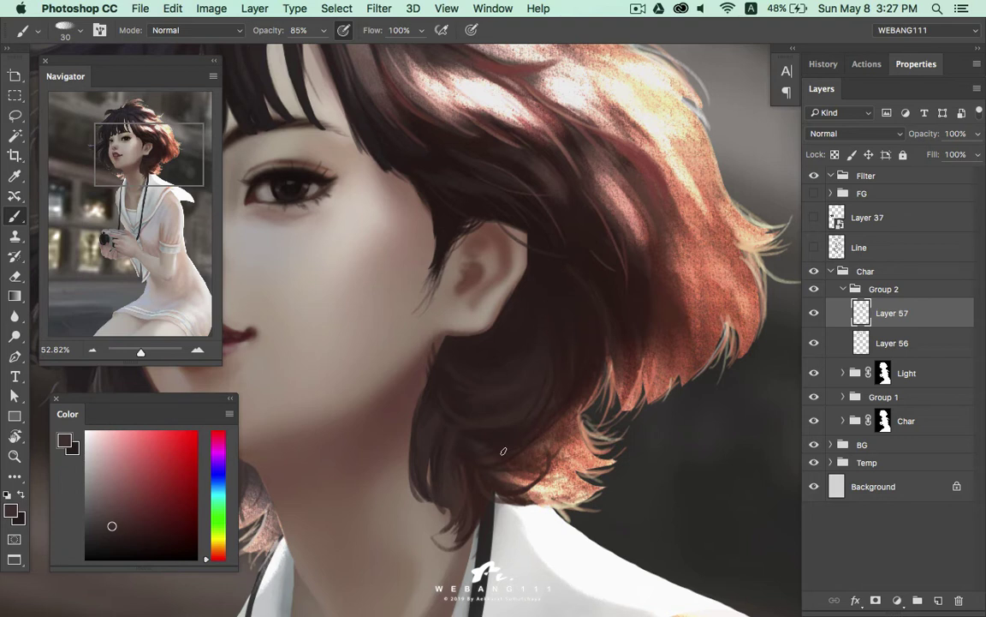
alt+click(426, 391)
alt+click(447, 351)
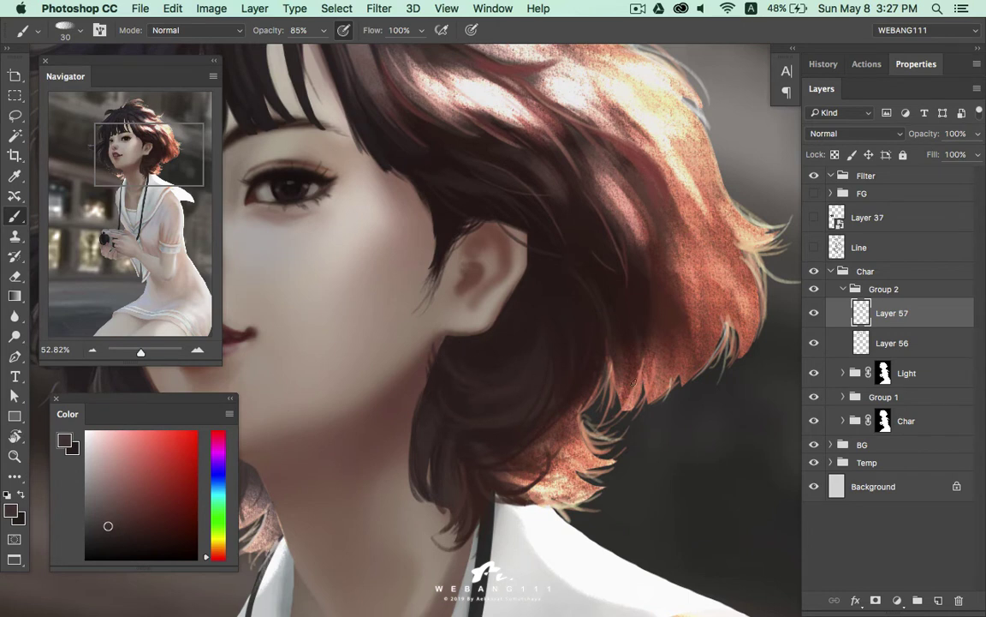
drag(634, 382, 604, 313)
alt+click(600, 296)
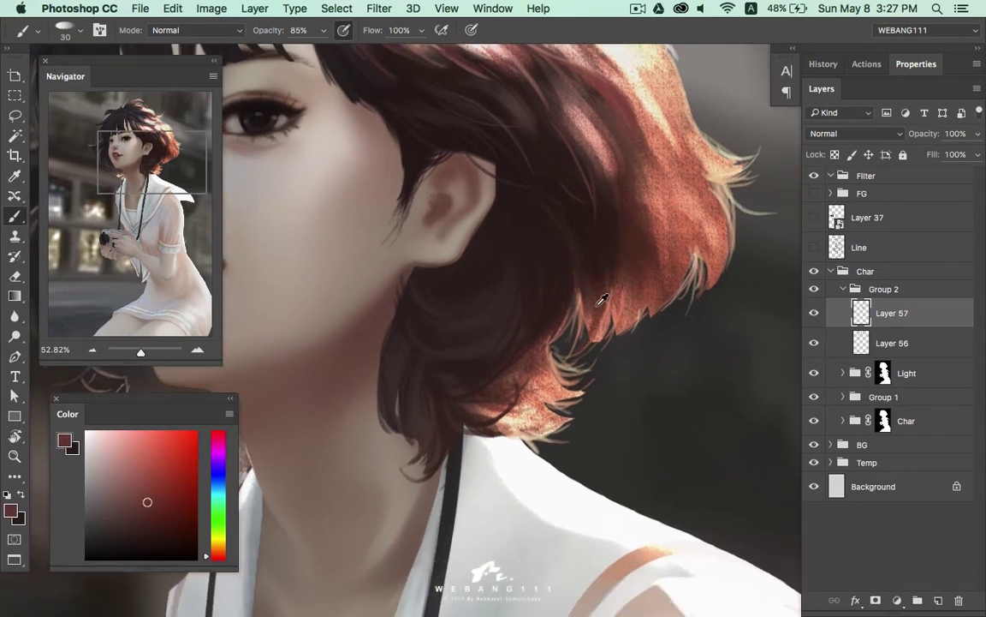
alt+click(593, 292)
alt+click(569, 264)
alt+click(536, 255)
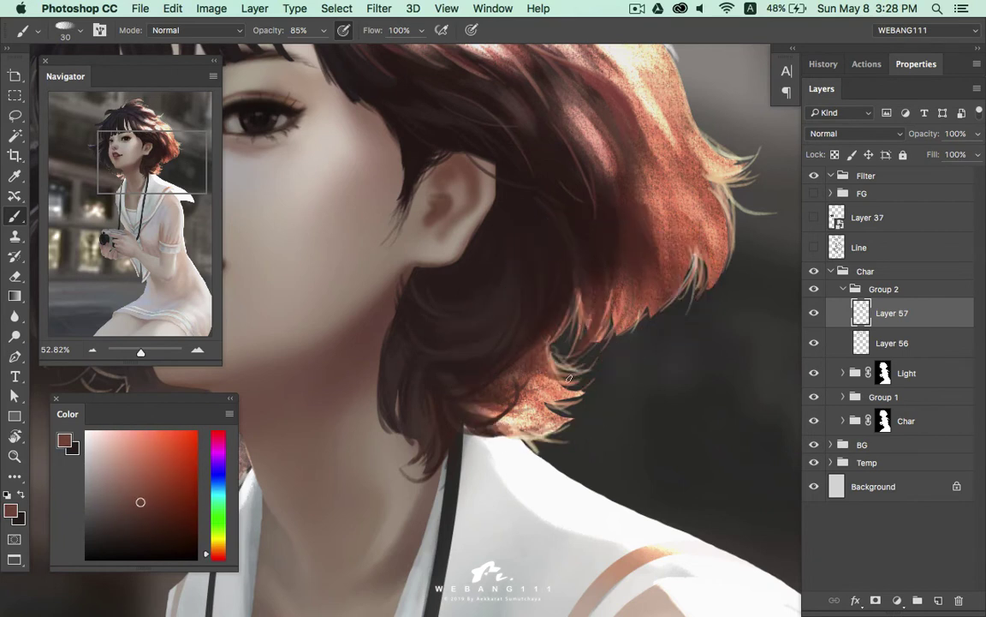
alt+click(506, 360)
Paint darker reddish-brown strokes over the back of the hair to define the strand clumps
drag(632, 310, 604, 373)
alt+click(555, 197)
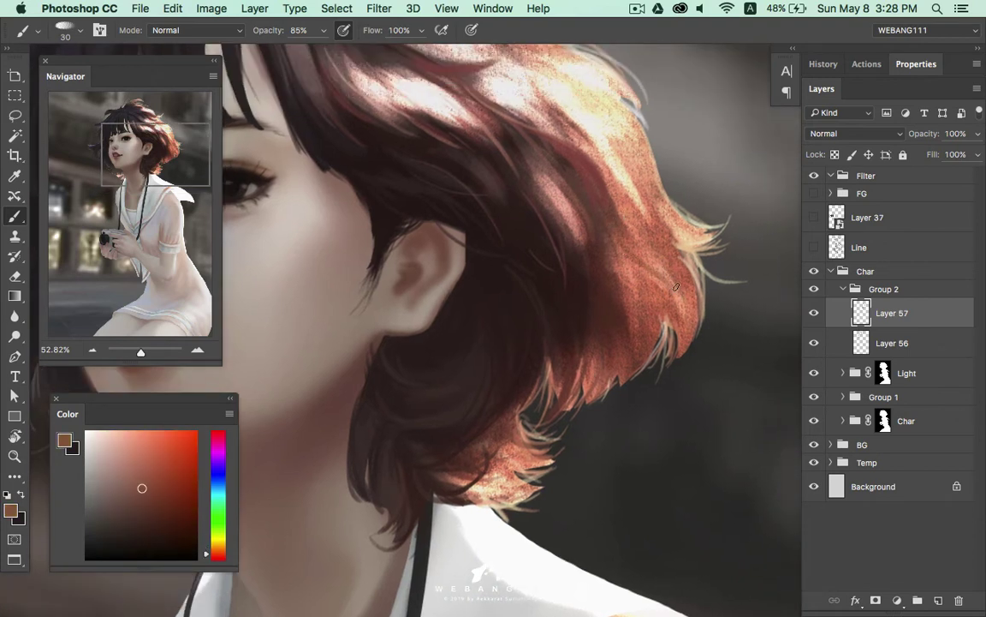
alt+click(560, 269)
alt+click(400, 319)
drag(642, 260, 610, 301)
click(165, 490)
drag(558, 219, 611, 302)
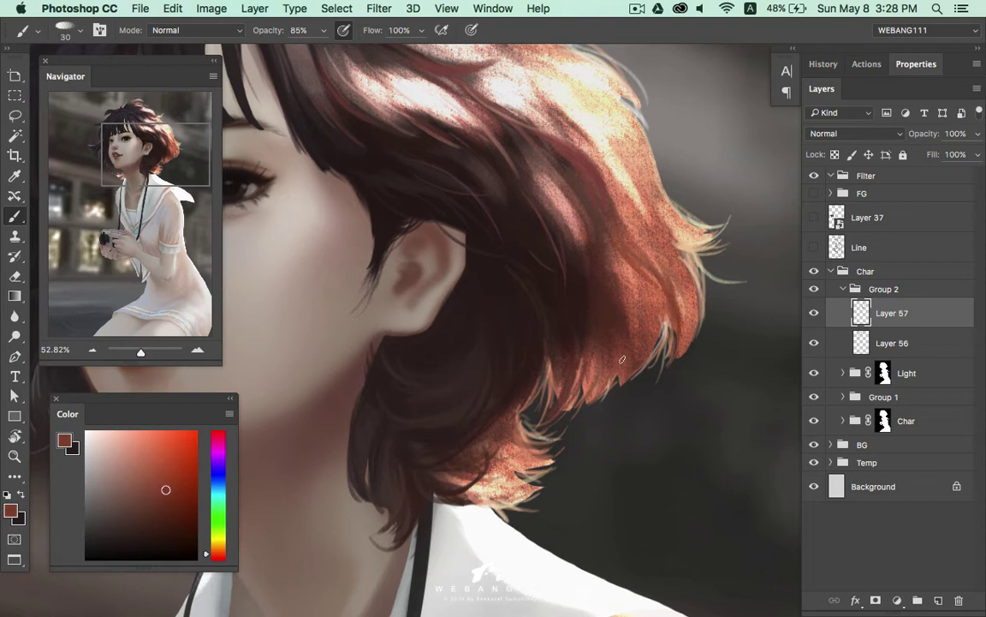
alt+click(517, 243)
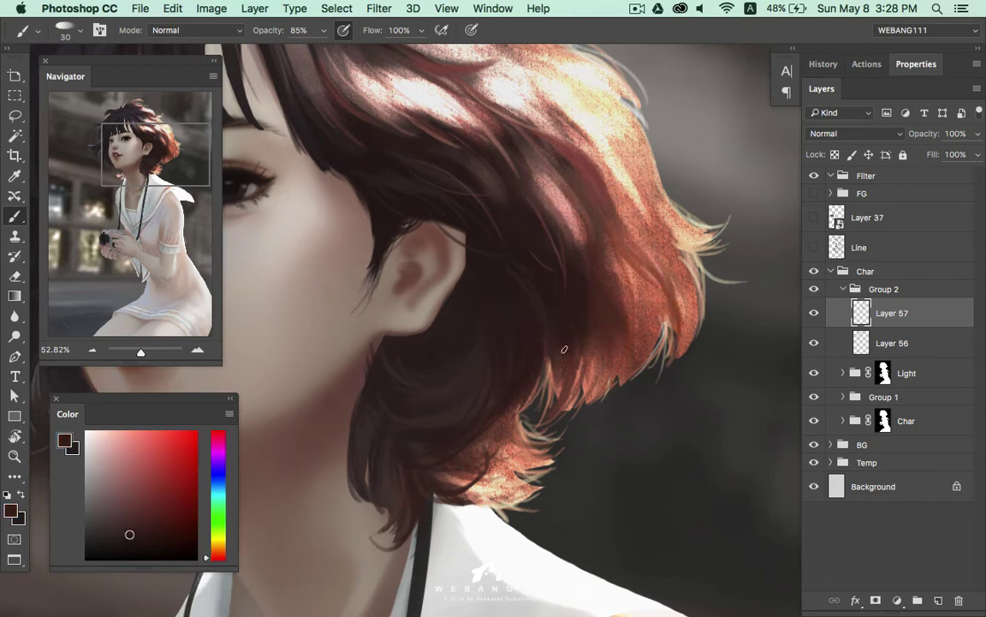
alt+click(603, 295)
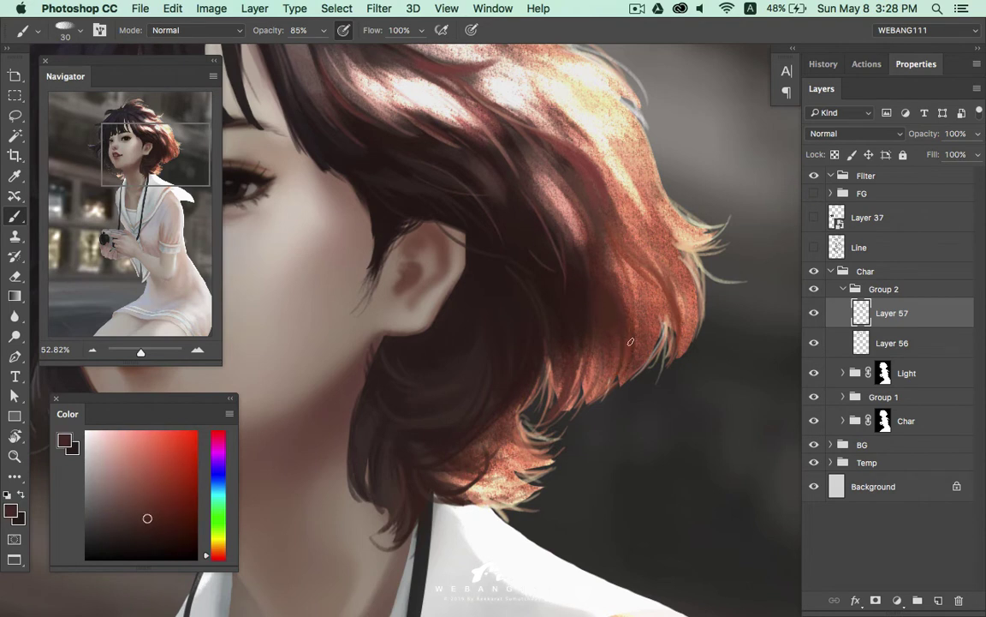
mouse_move(539, 290)
mouse_down()
mouse_move(597, 409)
mouse_move(540, 324)
mouse_up()
alt+click(485, 293)
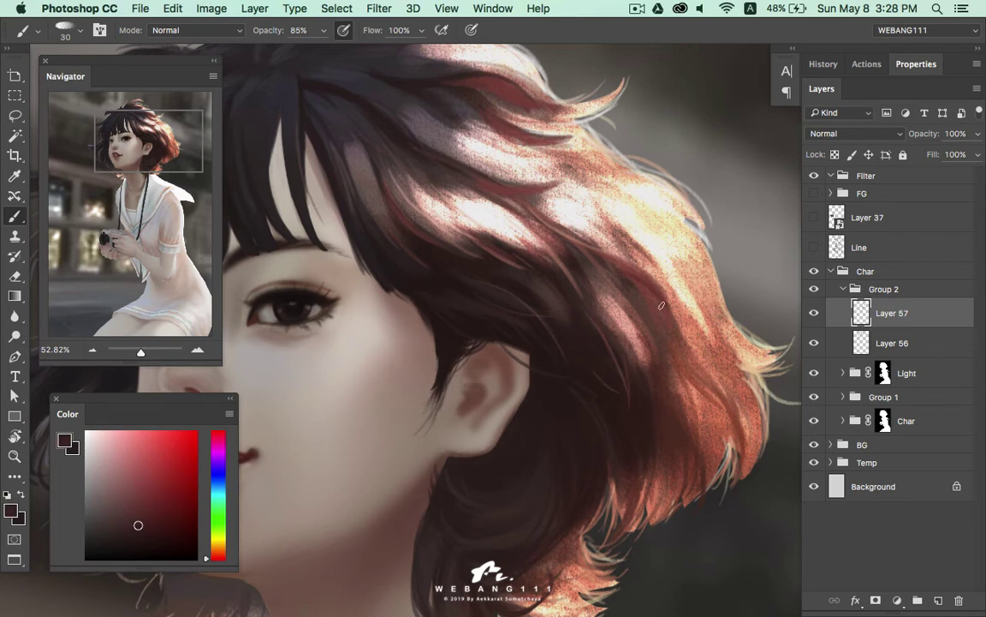
Paint two thin dark red strands along the lit top edge of the hair
alt+click(590, 252)
drag(552, 312, 568, 385)
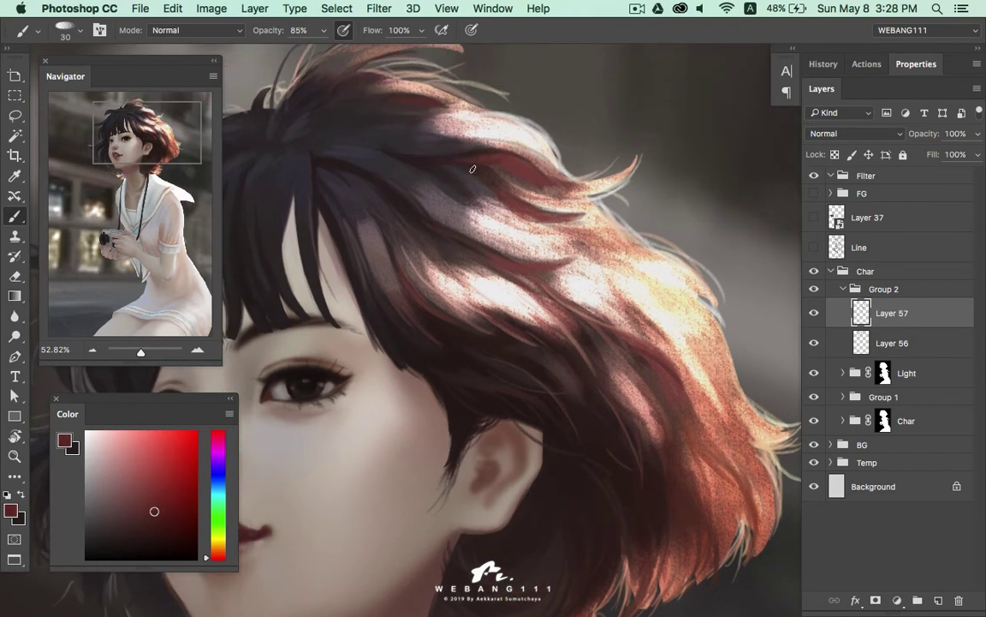
drag(511, 175, 601, 172)
drag(524, 225, 638, 255)
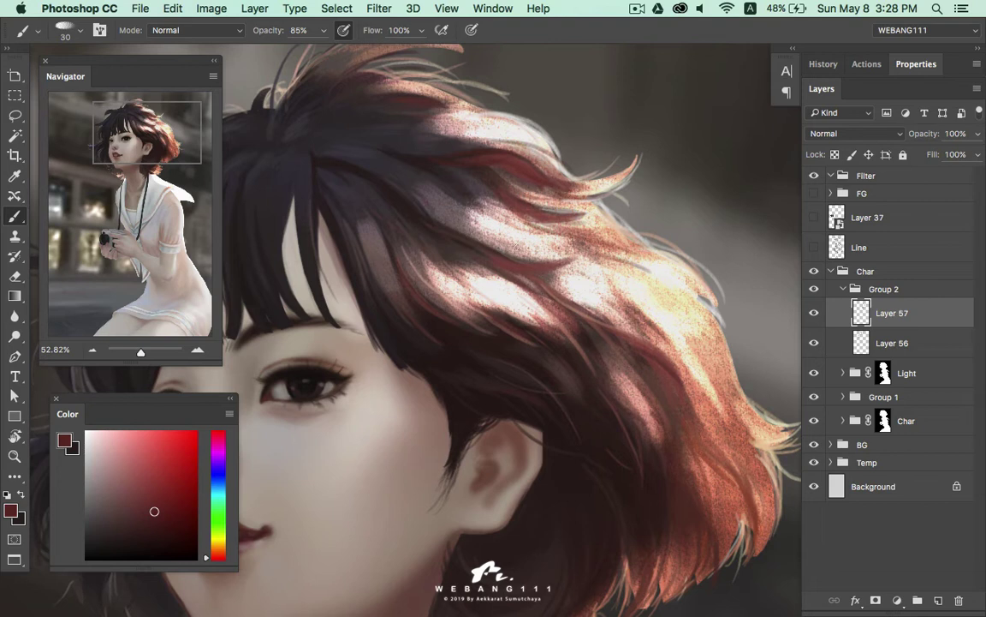
Centre the face and bangs in view and choose a pale purple paint colour
drag(364, 256, 521, 274)
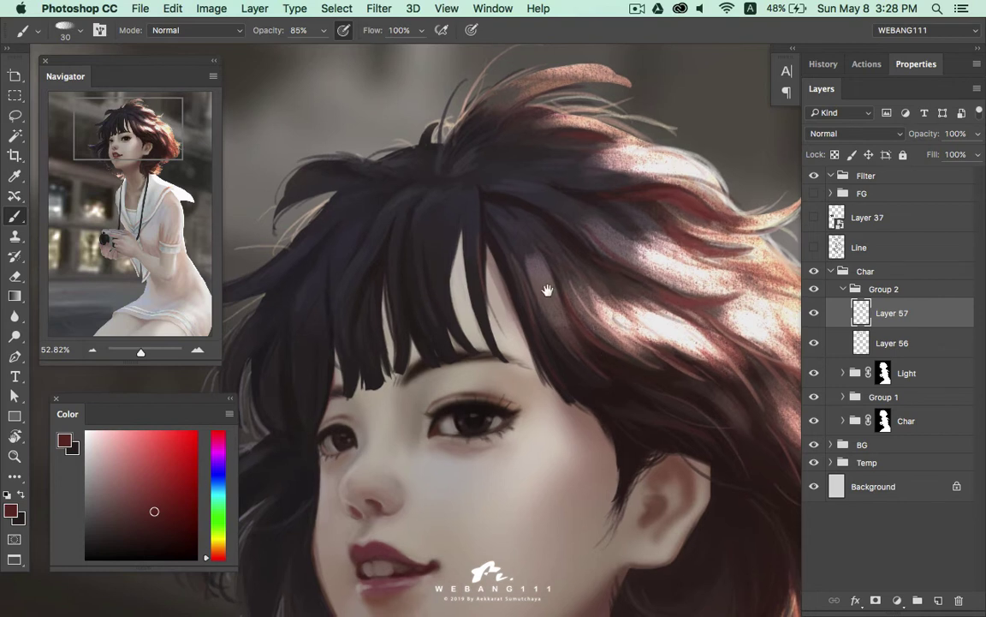
scroll(522, 240, up, 1)
drag(485, 187, 548, 192)
drag(136, 489, 90, 512)
Shrink the brush to size 20 and undo two unwanted strokes on the dark hair
key(bracketleft)
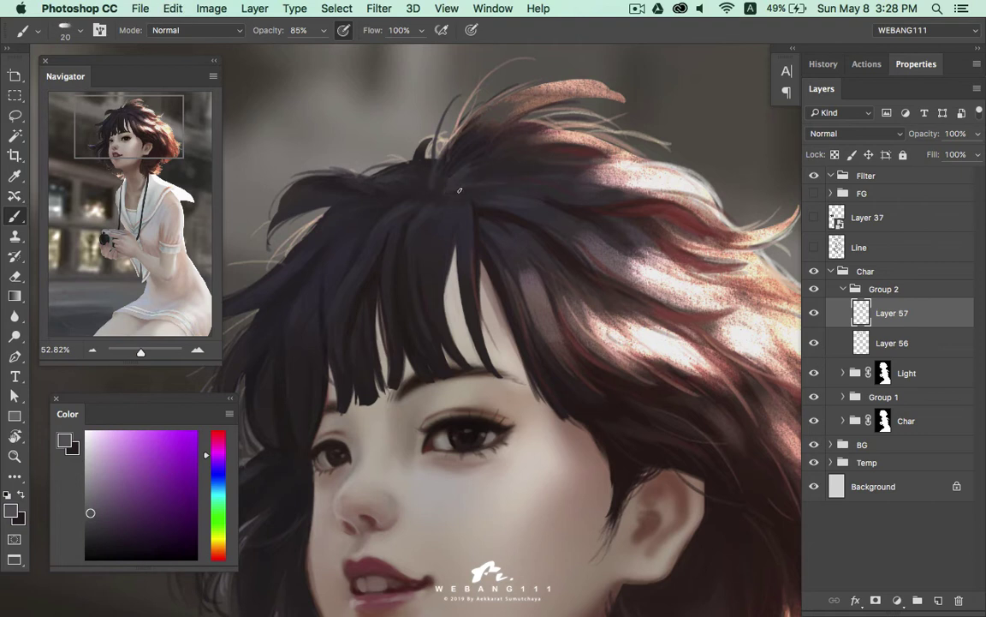
key(ctrl+z)
key(ctrl+z)
alt+click(421, 212)
scroll(485, 249, left, 5)
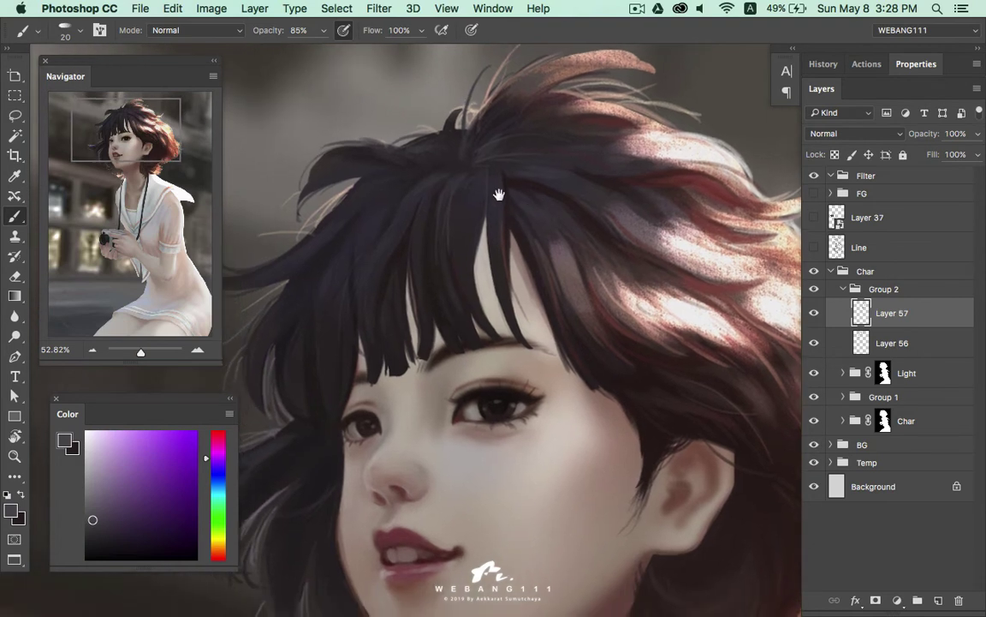
scroll(452, 258, down, 3)
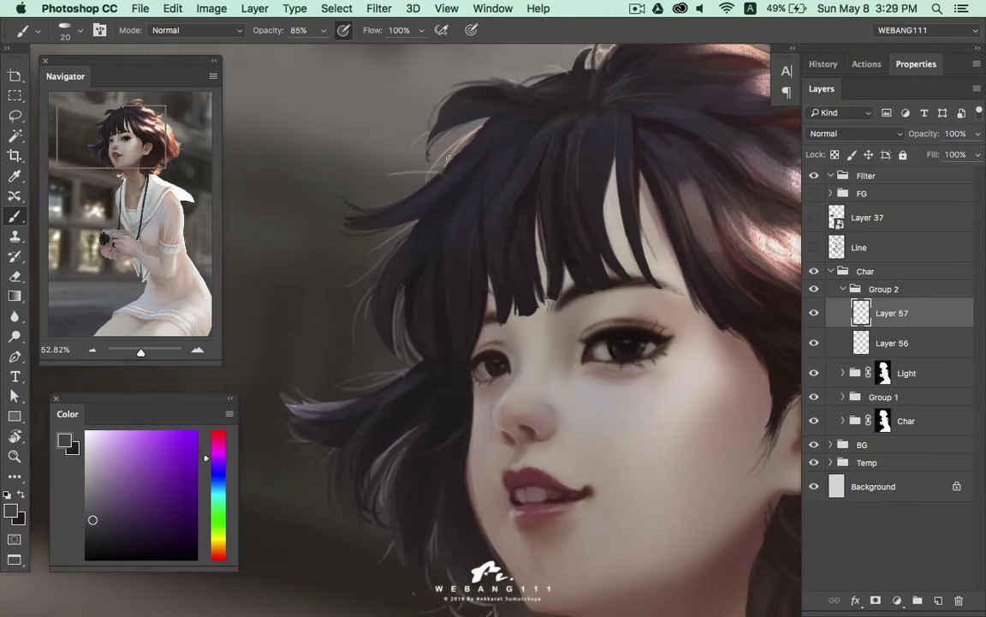
scroll(514, 171, up, 3)
scroll(514, 171, right, 2)
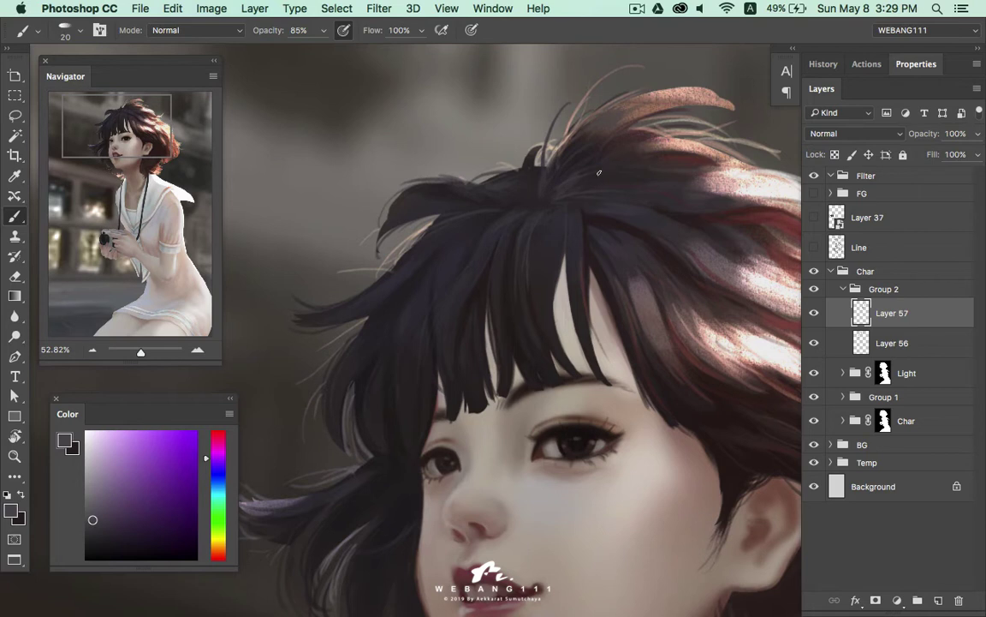
scroll(436, 234, down, 3)
scroll(436, 234, left, 1)
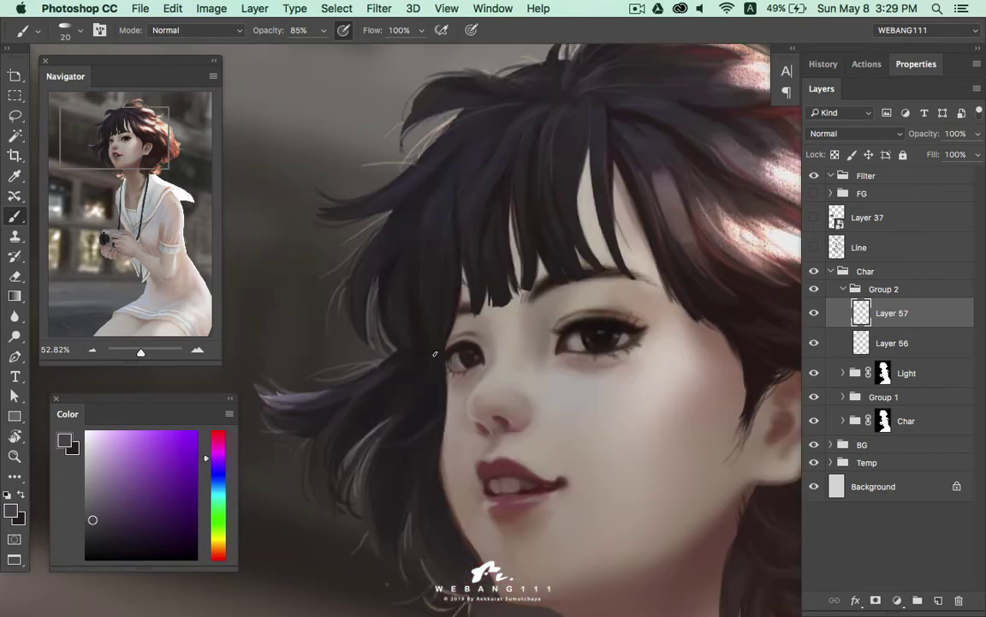
scroll(431, 346, down, 3)
scroll(431, 346, left, 1)
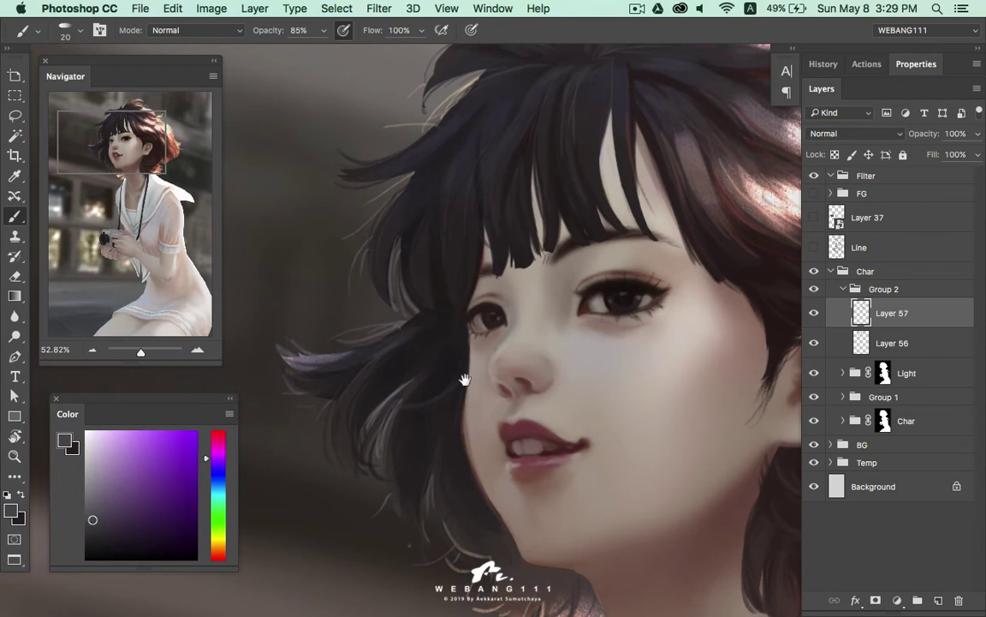
scroll(420, 299, down, 3)
scroll(421, 299, right, 1)
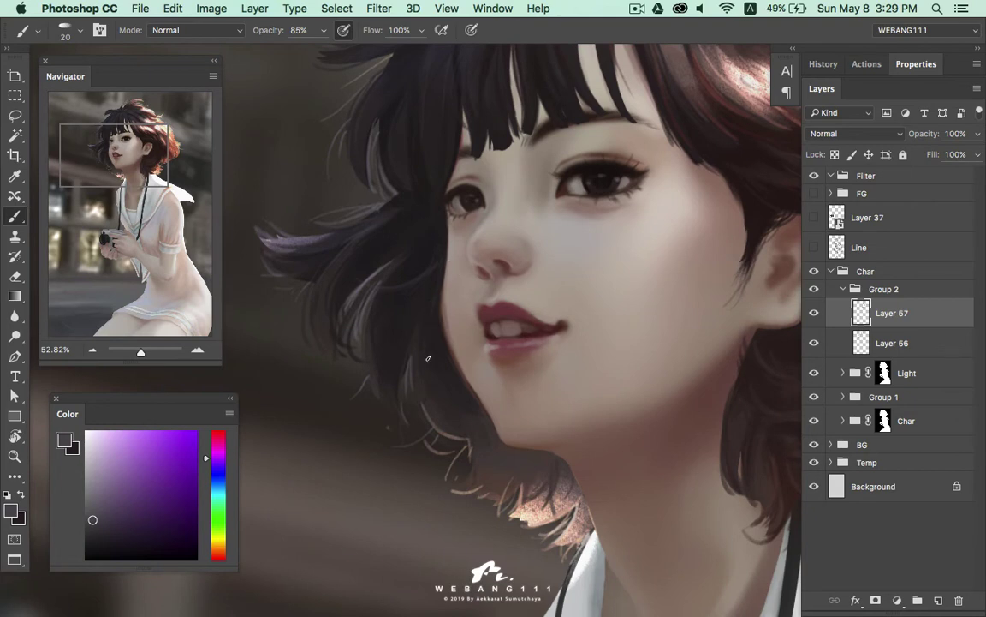
key(ctrl+z)
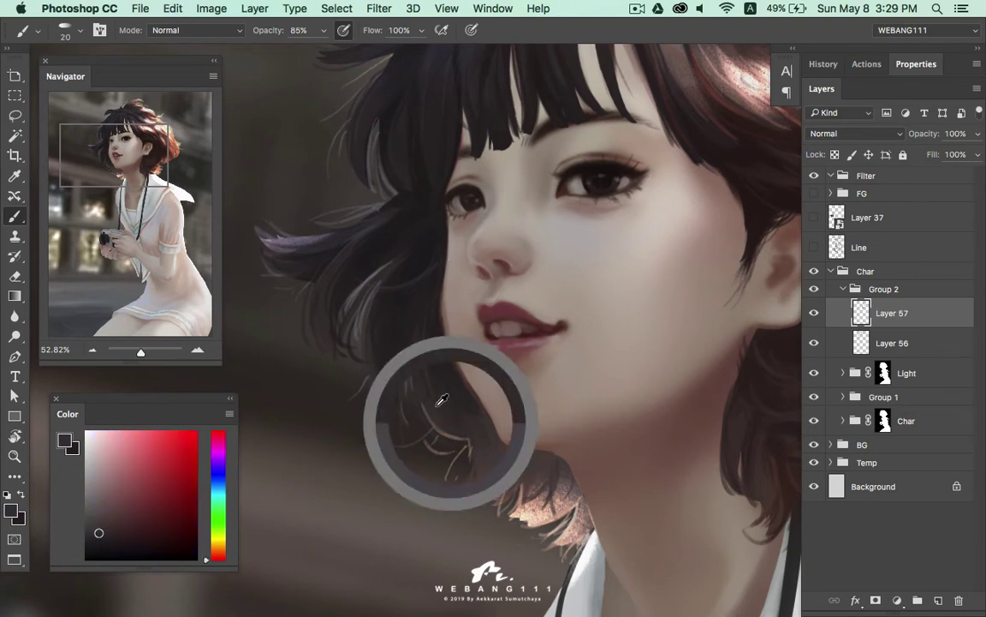
scroll(440, 402, down, 2)
scroll(419, 341, right, 1)
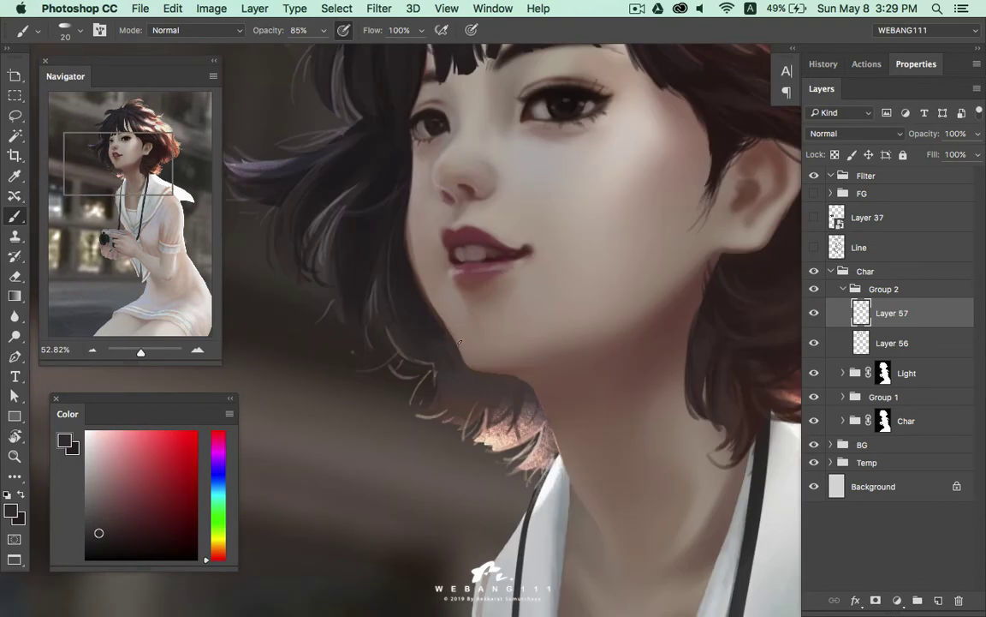
Sample peach, yellowish peach, dark reddish and purple tones from the hair near the top of the head
alt+click(499, 431)
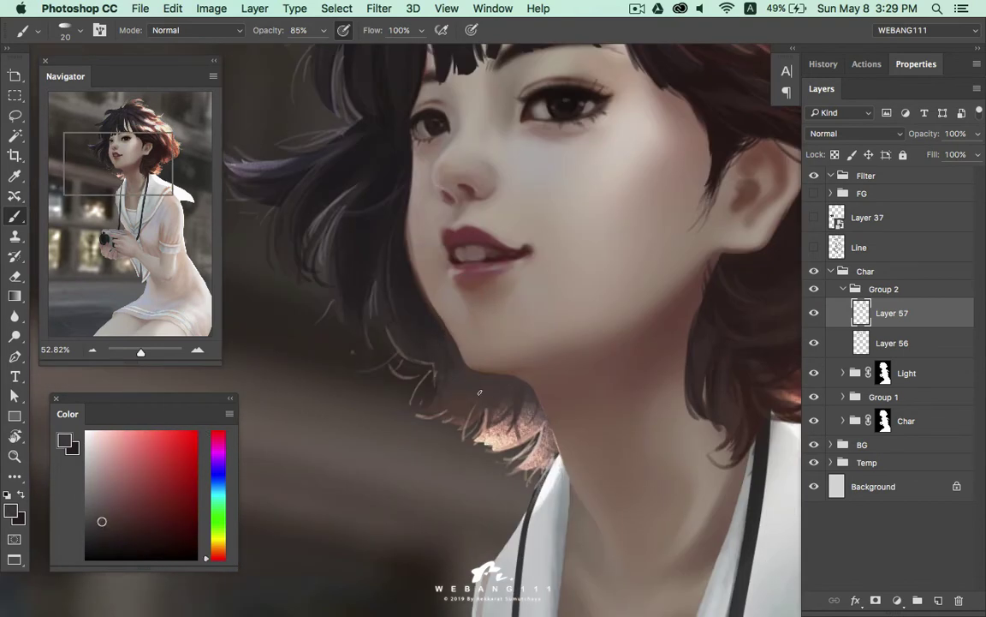
alt+click(499, 432)
alt+click(543, 434)
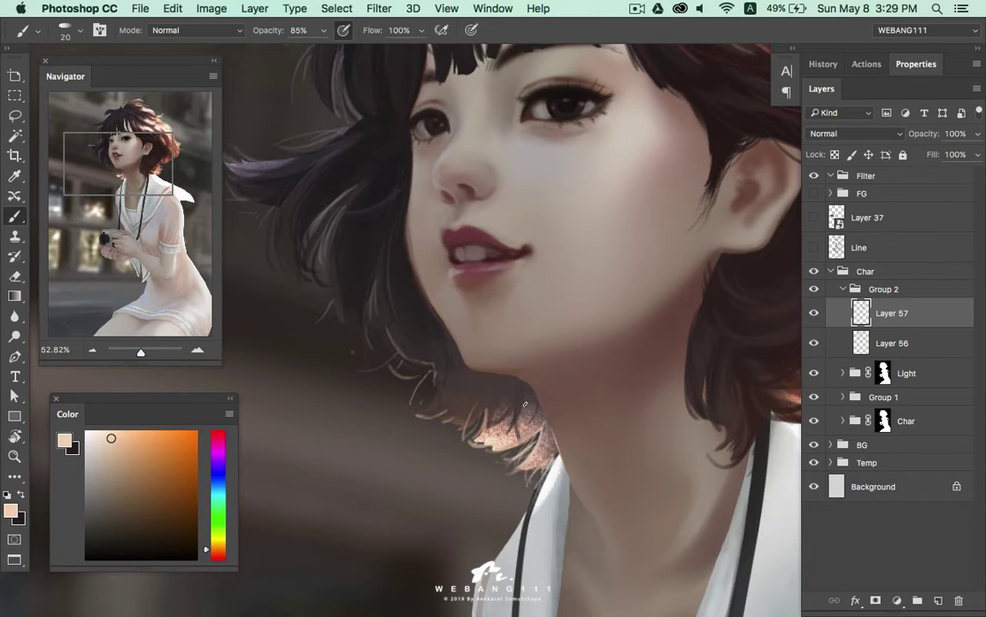
alt+click(398, 291)
drag(370, 188, 376, 329)
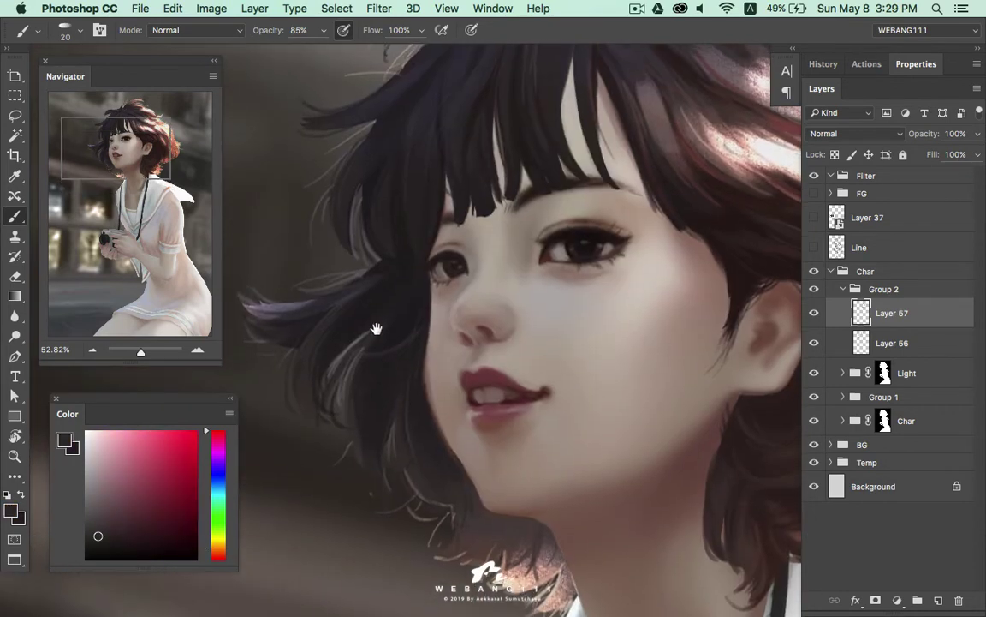
alt+click(367, 326)
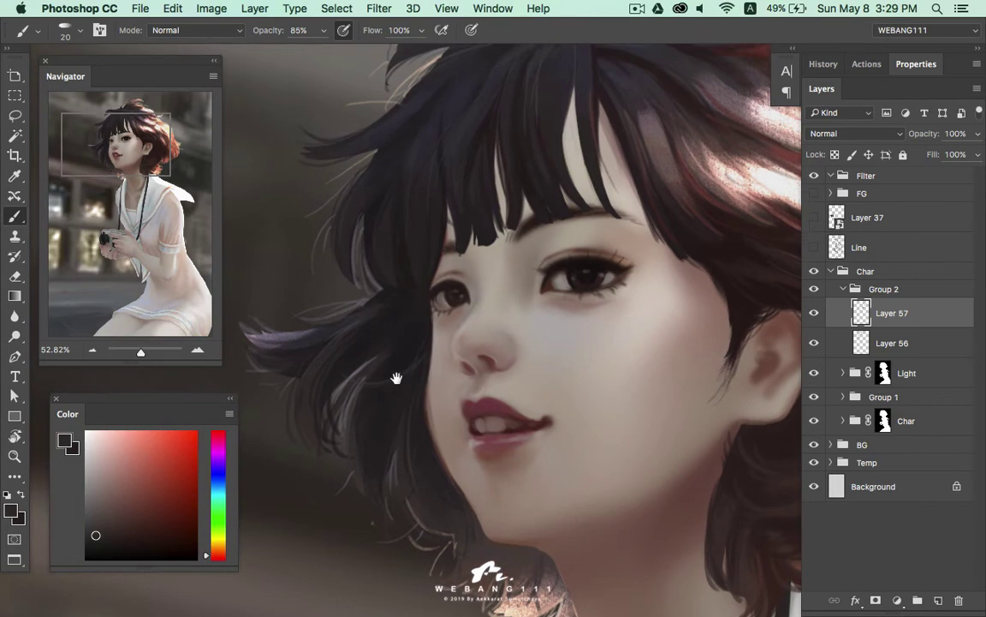
drag(396, 353, 387, 447)
mouse_move(380, 296)
mouse_down()
mouse_move(350, 415)
mouse_move(324, 450)
mouse_up()
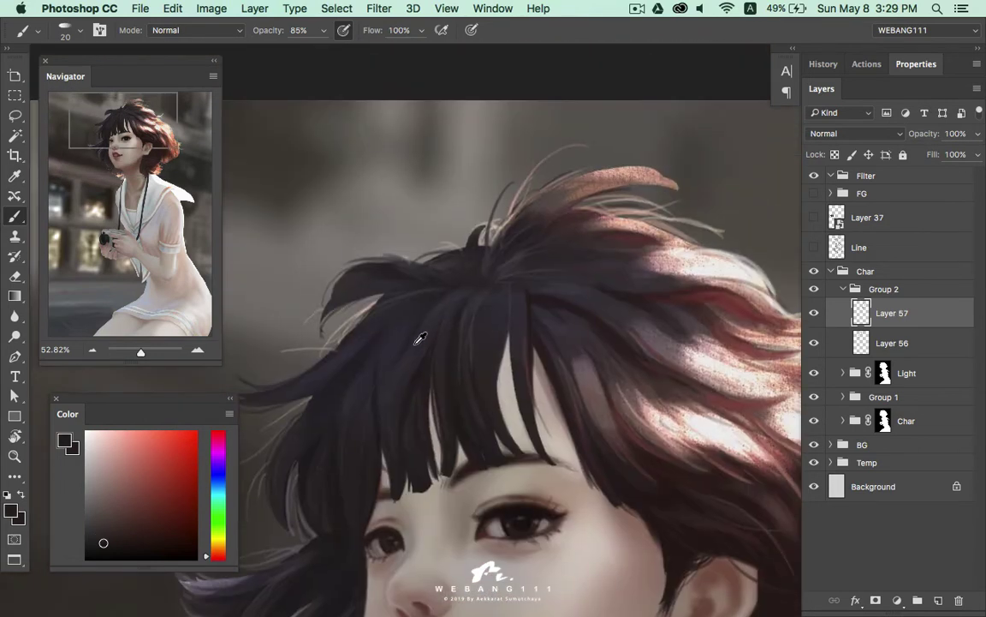
alt+click(364, 398)
alt+click(326, 300)
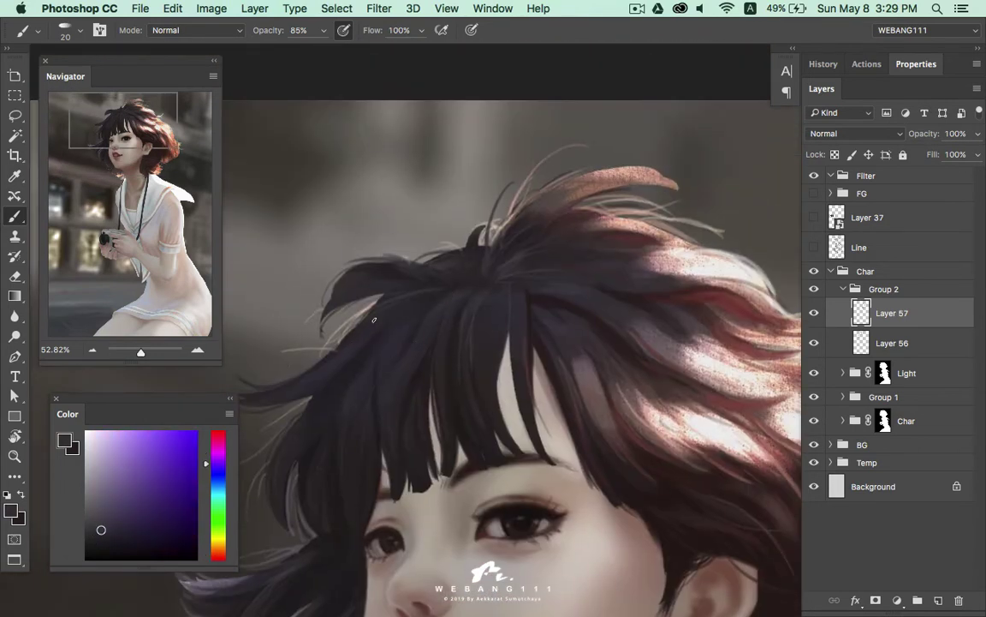
alt+click(319, 302)
Paint a light beige-pink curling strand at the right hair tips and add Layer 58
drag(434, 276, 434, 288)
alt+click(341, 286)
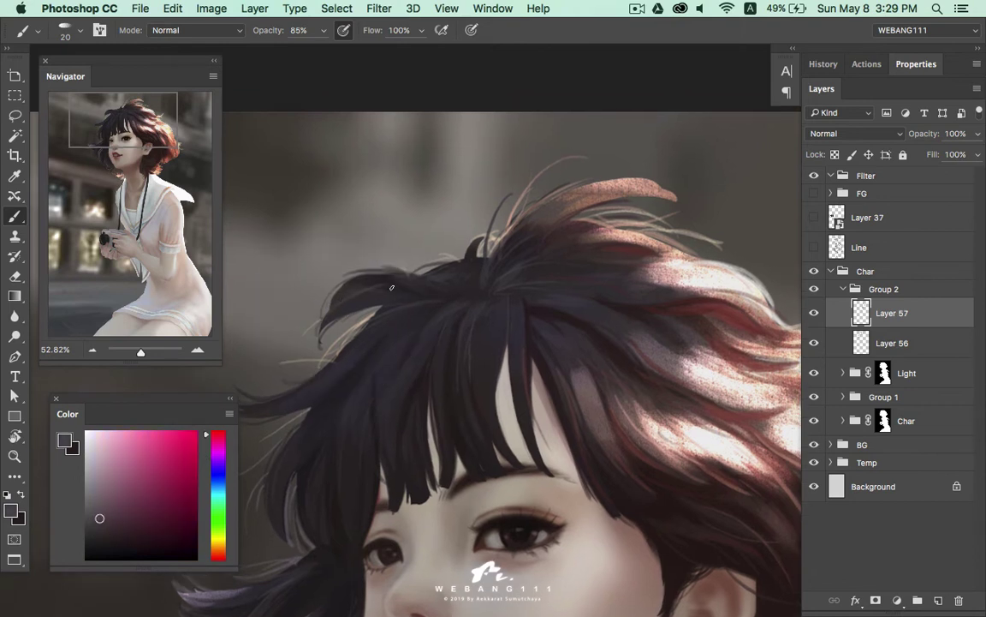
drag(514, 283, 381, 281)
alt+click(359, 291)
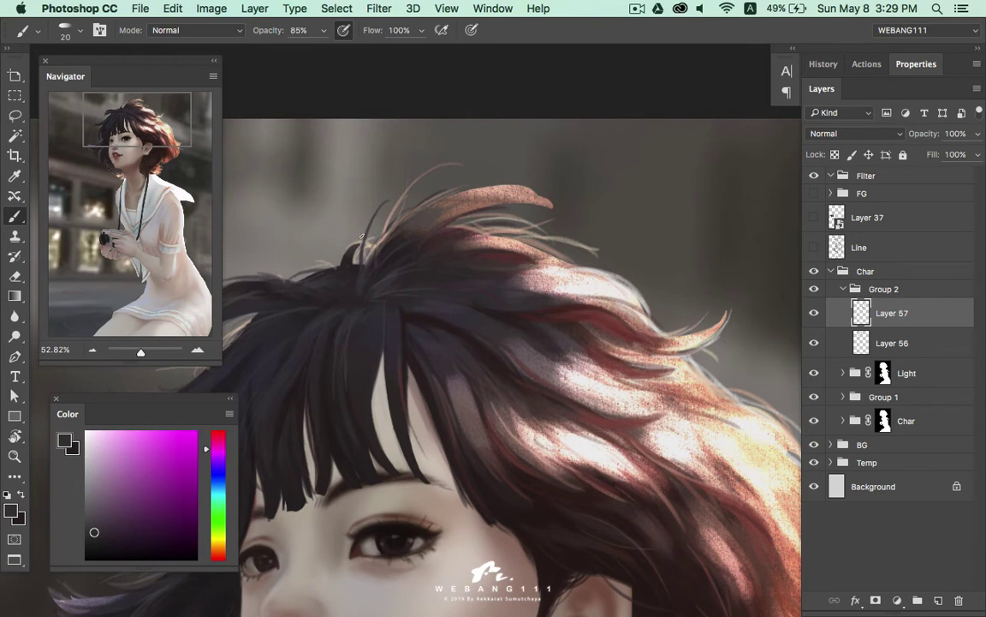
mouse_move(516, 267)
mouse_down()
mouse_move(454, 231)
mouse_move(557, 253)
mouse_up()
alt+click(476, 221)
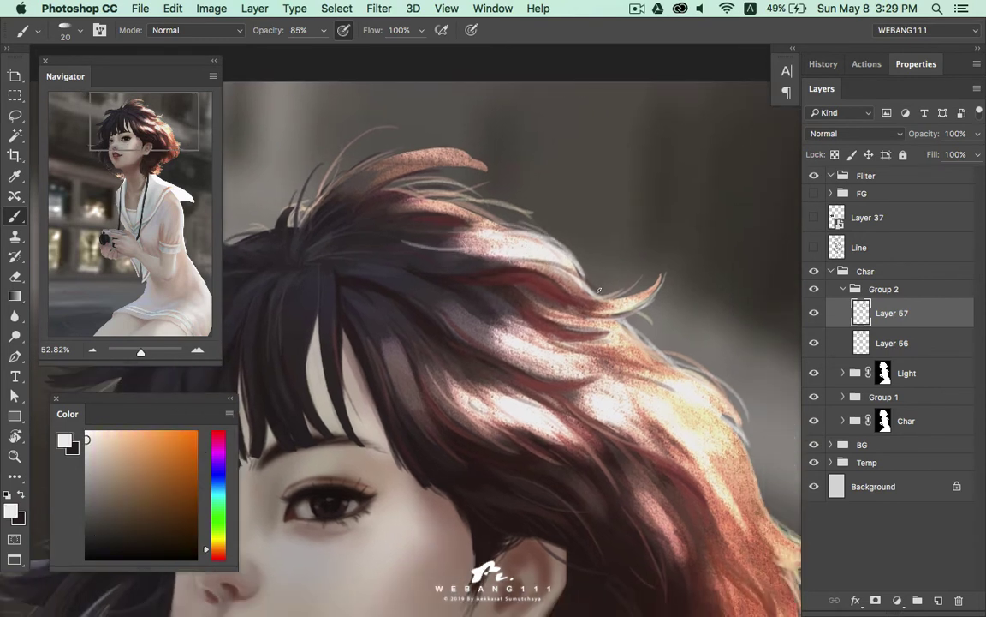
drag(662, 257, 601, 292)
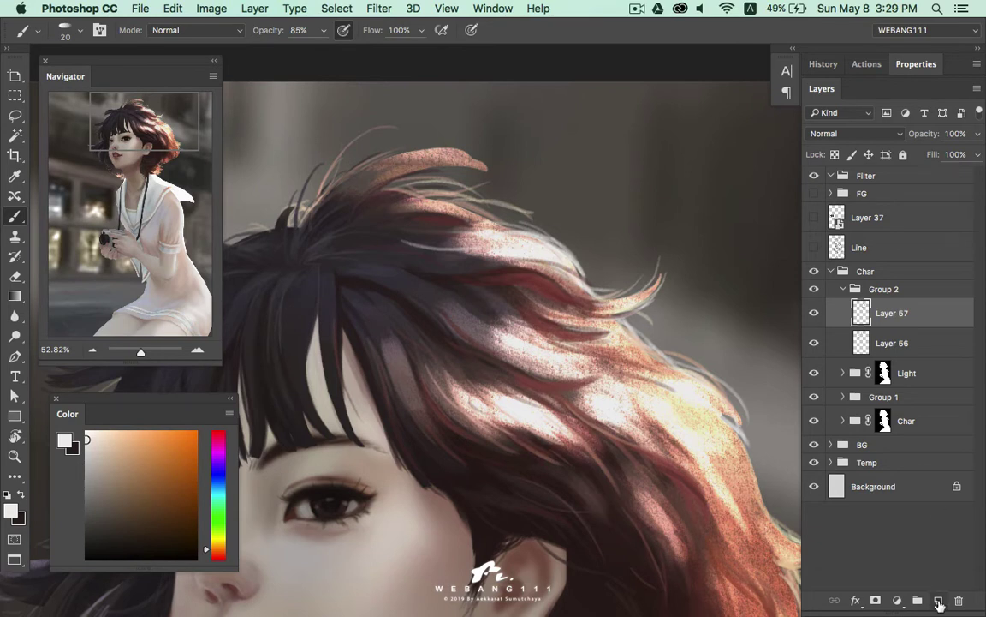
click(938, 600)
Sample a pink from the hair, lighten it, and paint a faint pinkish strand
drag(487, 288, 424, 257)
alt+click(445, 302)
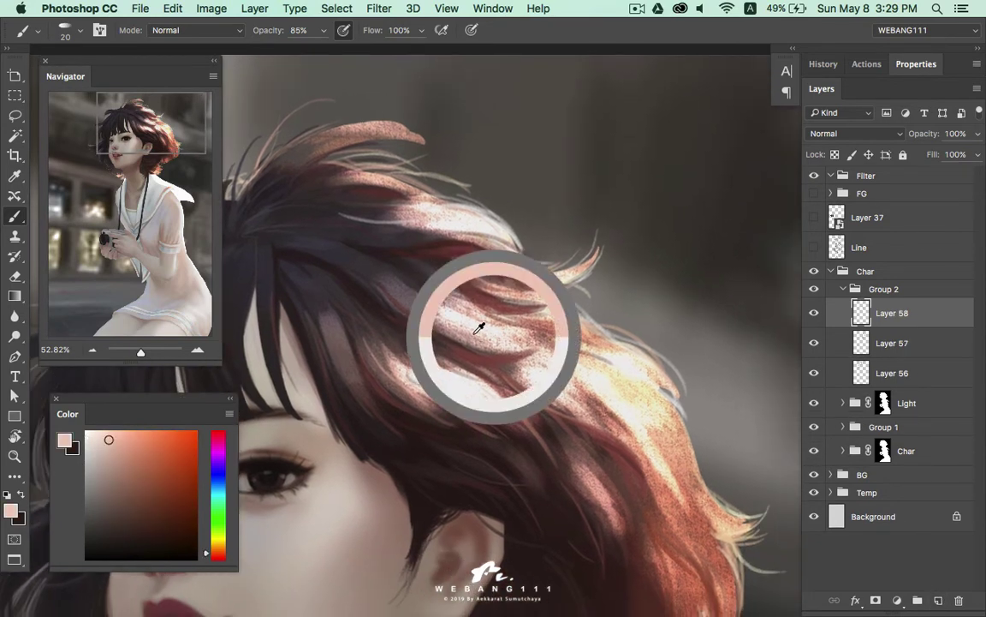
click(95, 437)
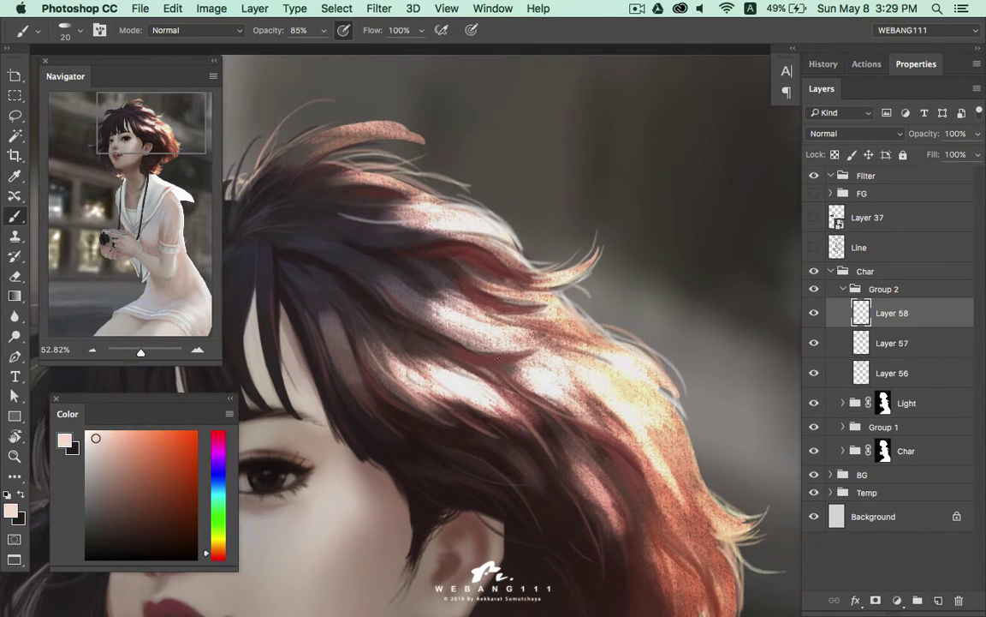
drag(508, 333, 465, 328)
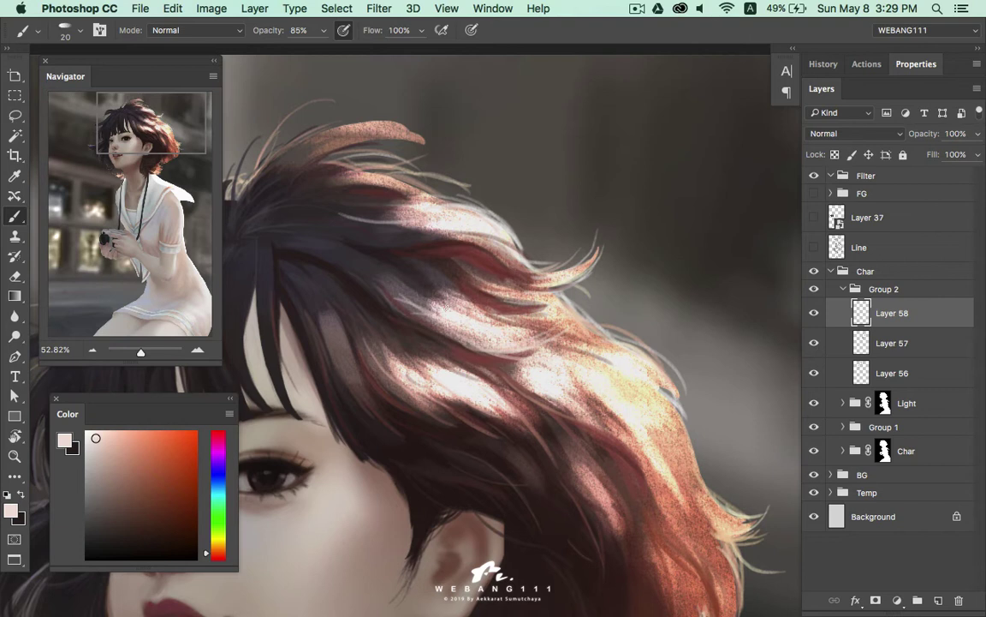
Switch to the soft round brush preset and shrink it to 9 px
mouse_move(493, 350)
mouse_down()
mouse_move(475, 316)
mouse_move(483, 292)
mouse_up()
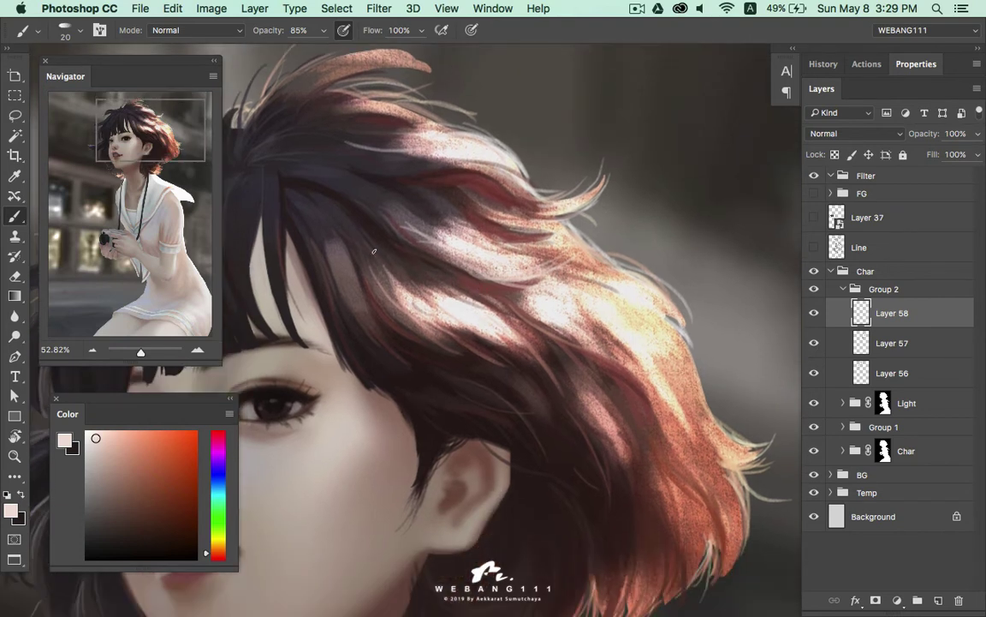
key(bracketleft)
right_click(387, 261)
click(489, 428)
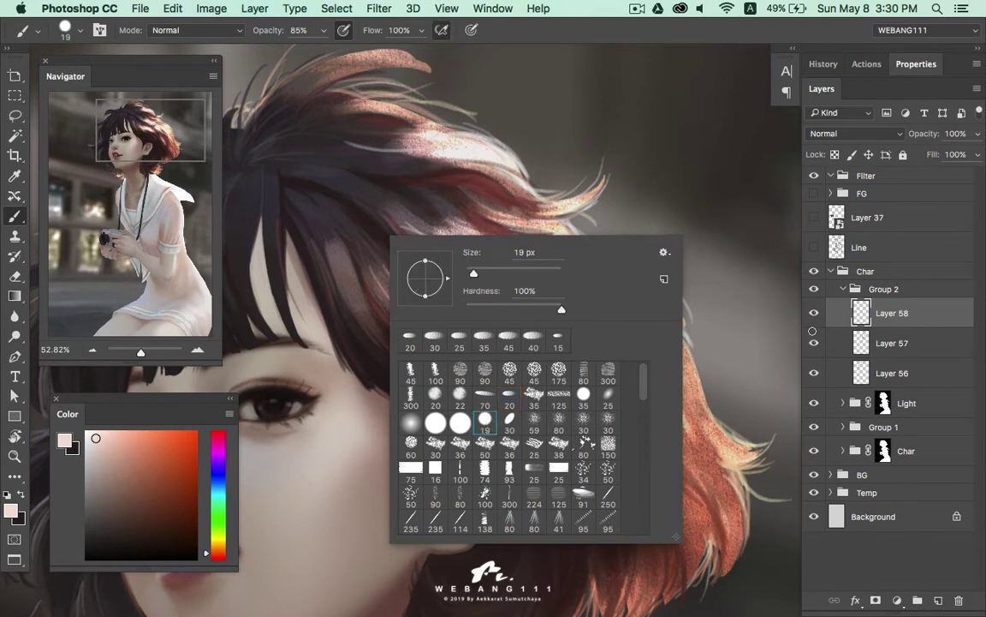
key(Return)
key(bracketleft)
key(bracketleft)
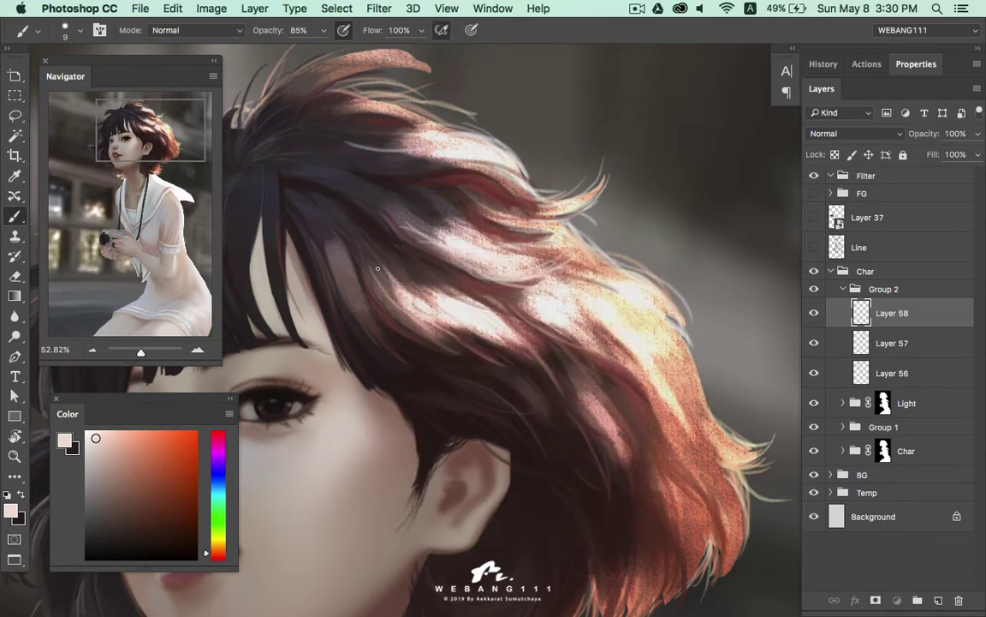
Paint four thin, faint light strands running down-right through the hair
drag(353, 242, 415, 300)
drag(351, 261, 425, 318)
mouse_move(325, 229)
mouse_down()
mouse_move(348, 281)
mouse_move(441, 347)
mouse_up()
drag(374, 277, 465, 343)
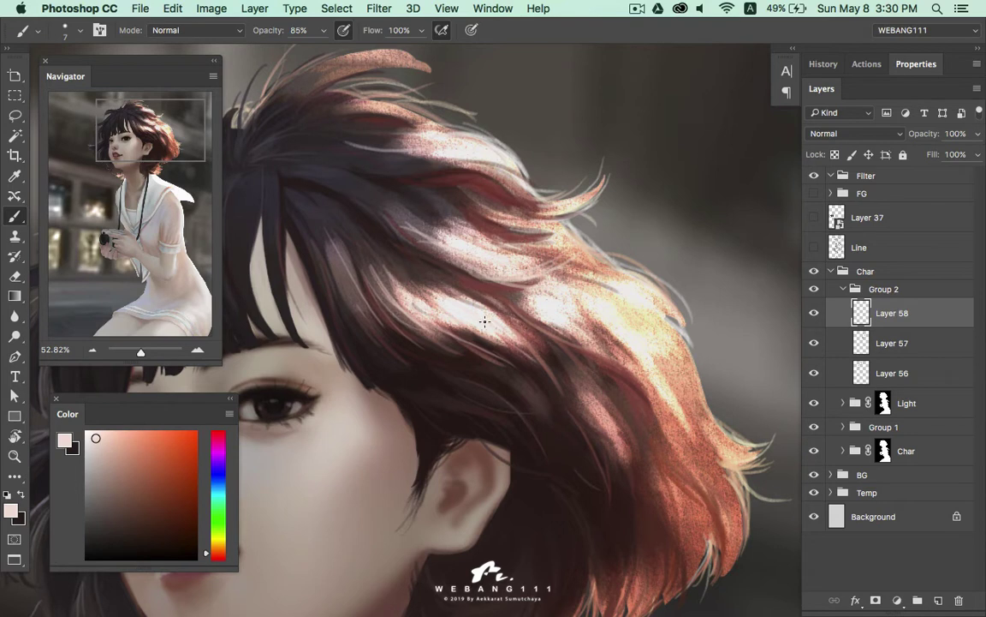
Sample a lighter pinkish-white and paint strands across the lit hair, one curving off the edge
alt+click(433, 282)
drag(439, 276, 576, 326)
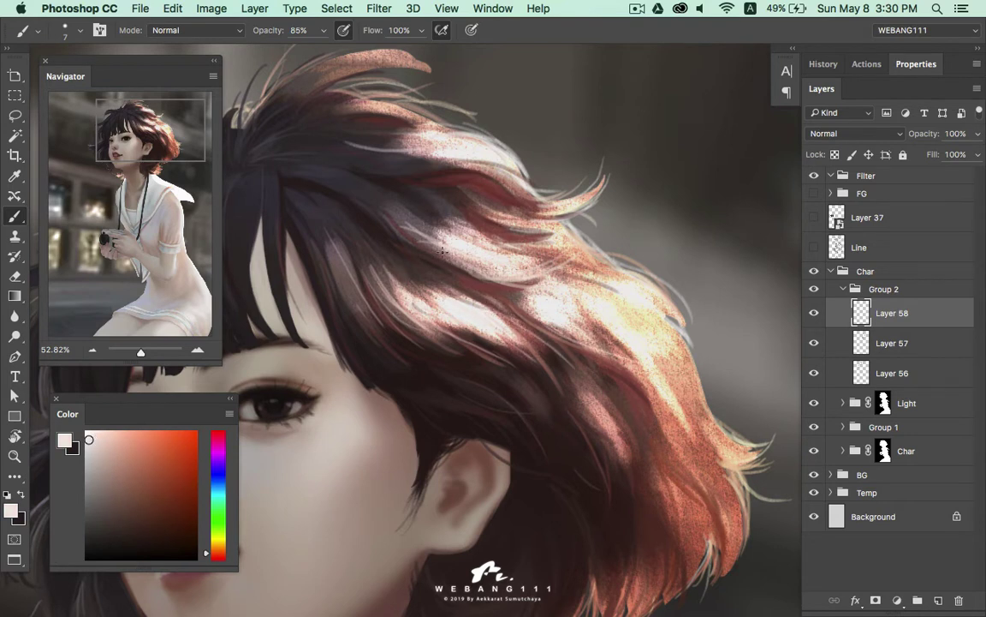
drag(441, 276, 493, 250)
mouse_move(613, 160)
mouse_down()
mouse_move(575, 197)
mouse_move(437, 151)
mouse_up()
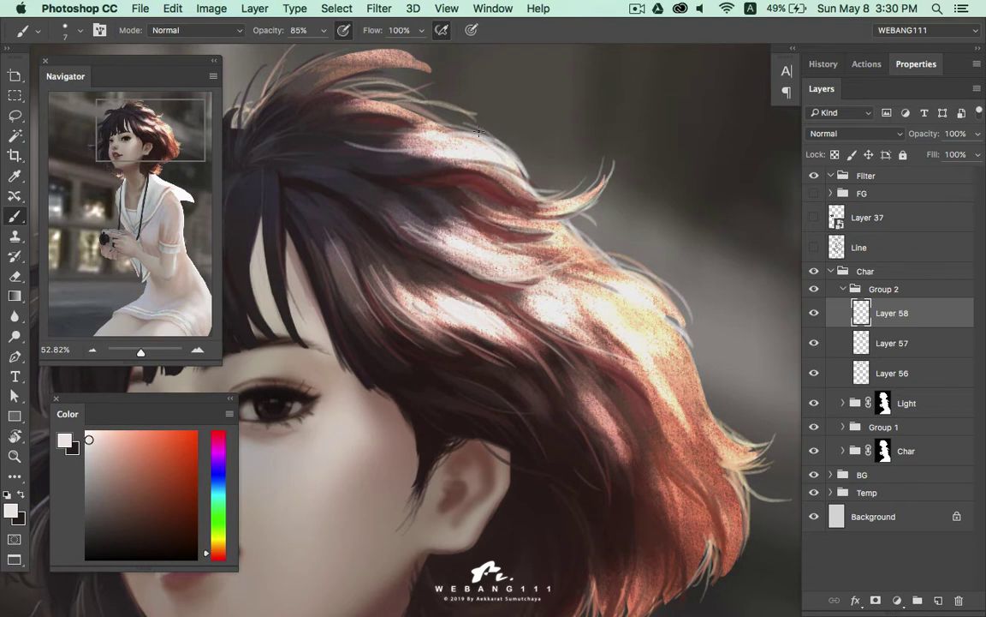
Brighten and thicken the upper strand and add a light strand at the top of the hair
scroll(410, 112, up, 5)
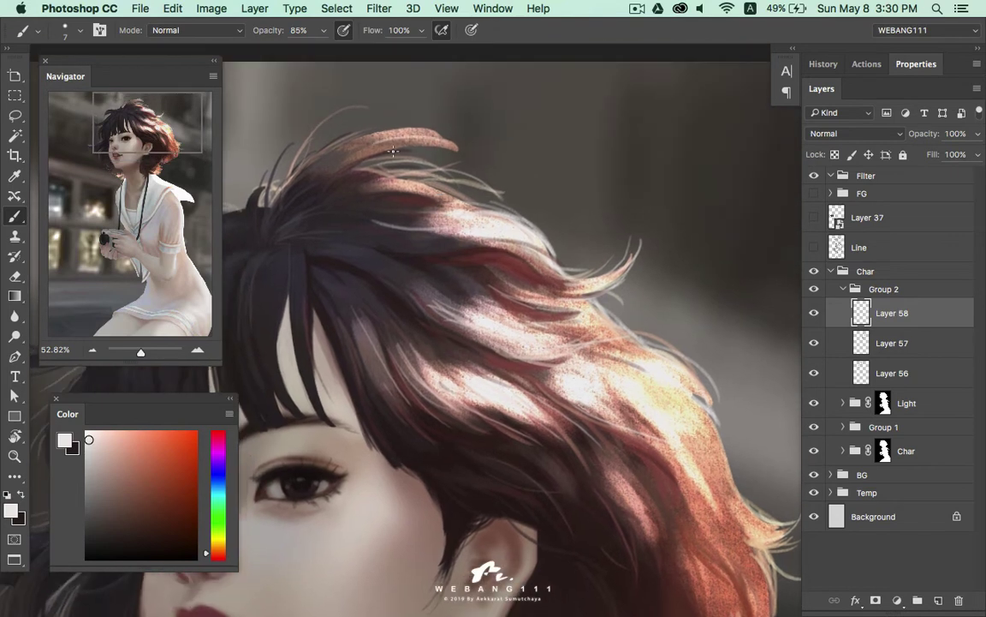
drag(371, 134, 452, 147)
drag(328, 168, 384, 141)
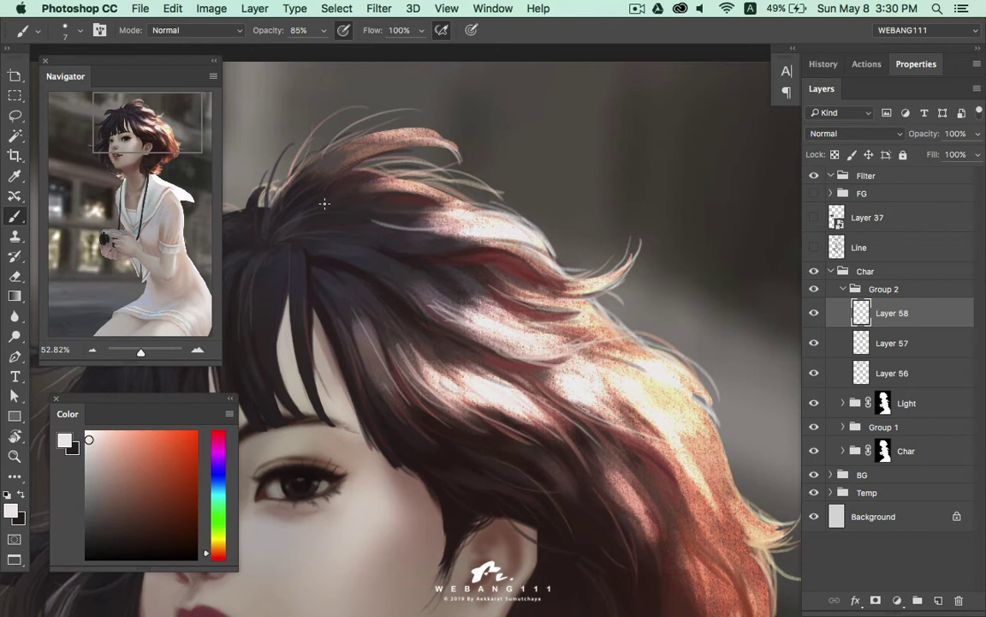
scroll(565, 321, down, 5)
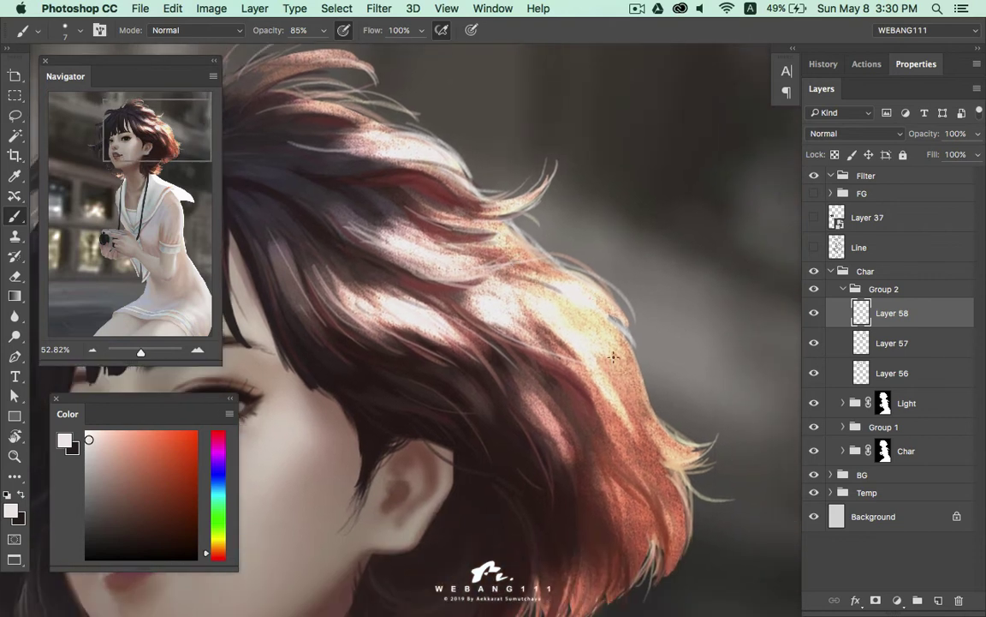
Brighten the lit right edge and middle of the hair with light strokes
click(581, 332)
drag(618, 370, 570, 329)
scroll(551, 267, down, 2)
scroll(582, 265, down, 2)
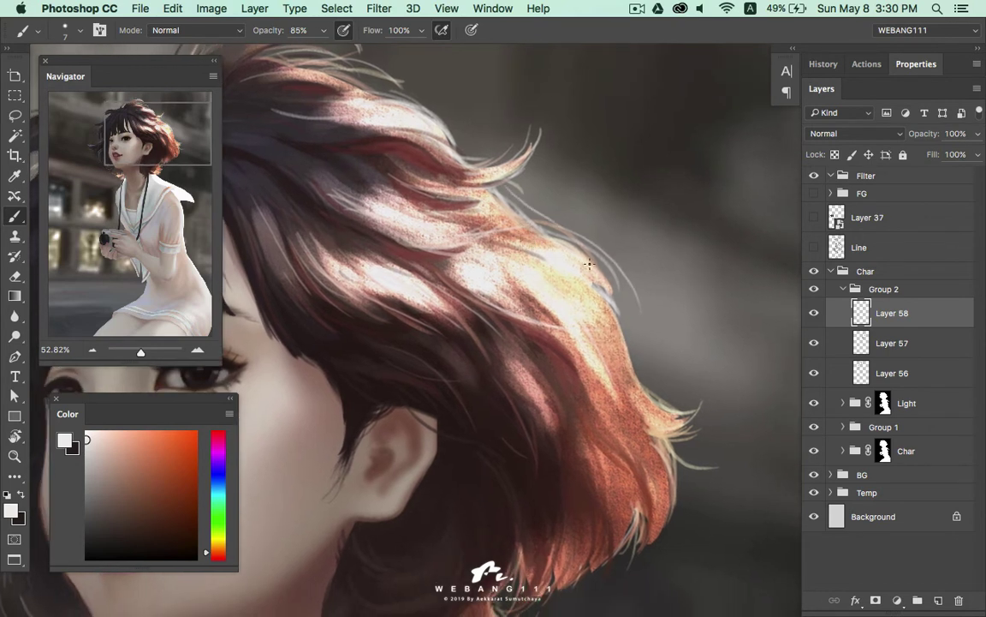
drag(569, 326, 620, 370)
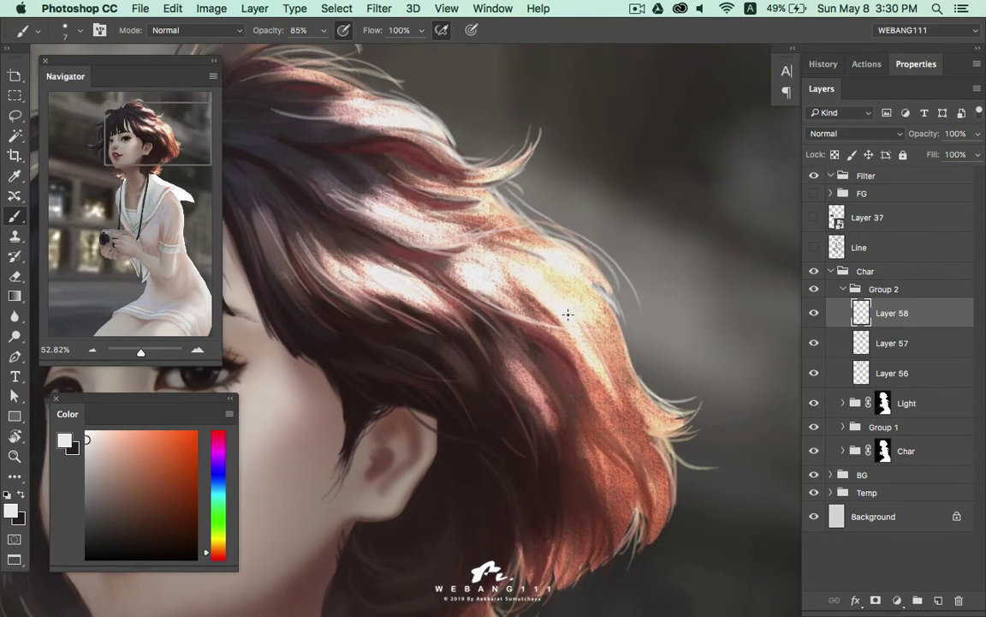
drag(365, 267, 488, 363)
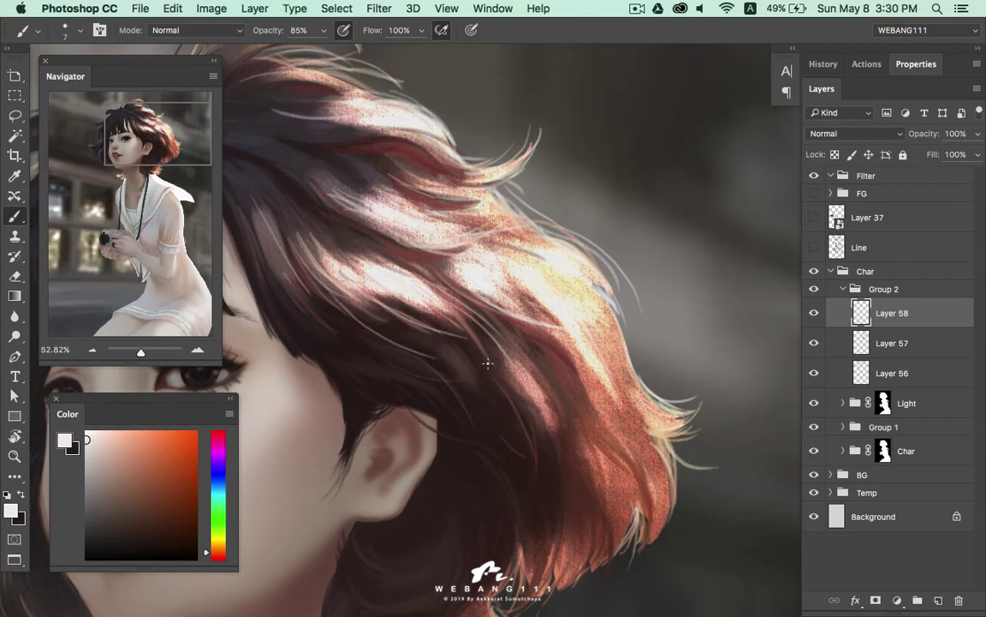
Paint subtle salmon-pink and red-brown strands on the orange back hair near the ear
mouse_move(305, 221)
mouse_down()
mouse_move(348, 170)
mouse_move(492, 268)
mouse_up()
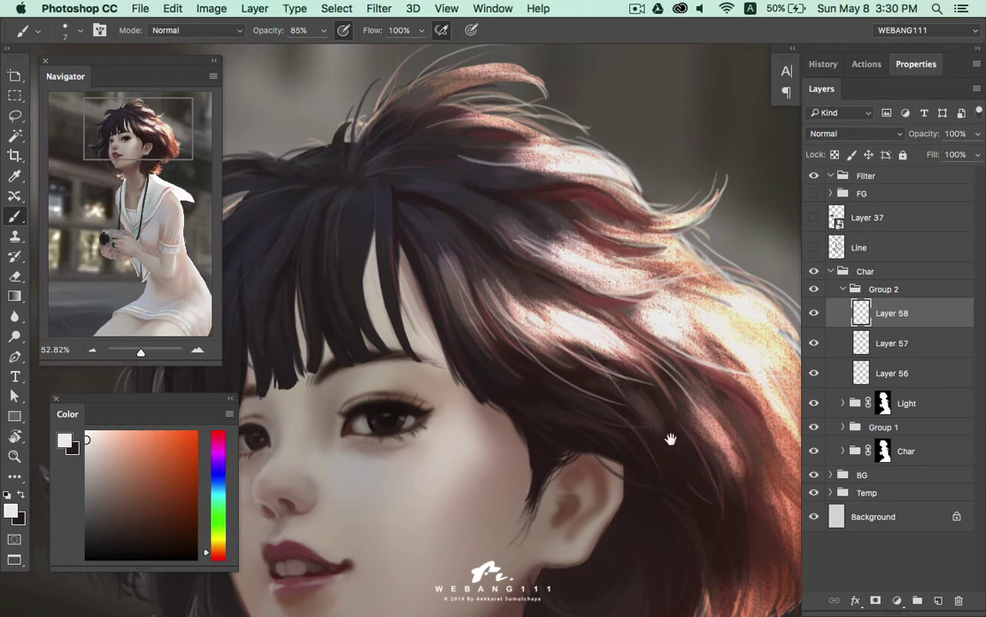
drag(671, 440, 479, 289)
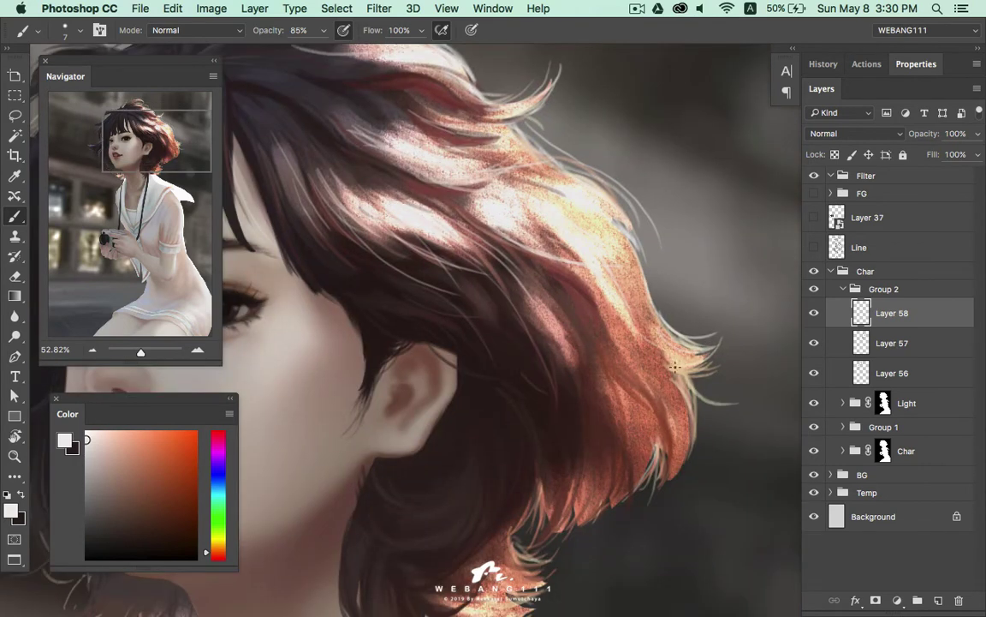
drag(598, 310, 560, 254)
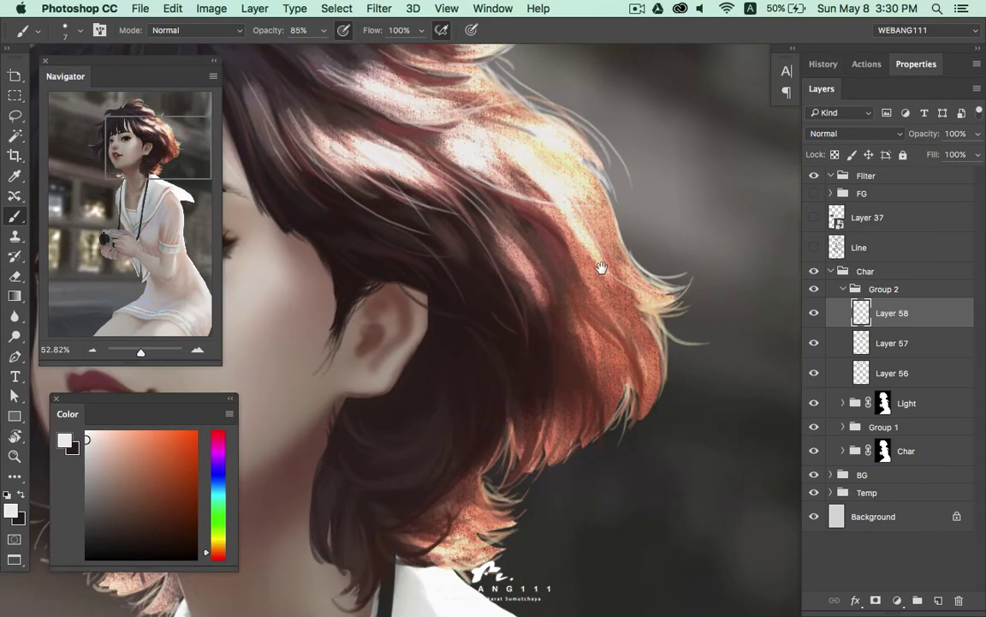
alt+click(531, 259)
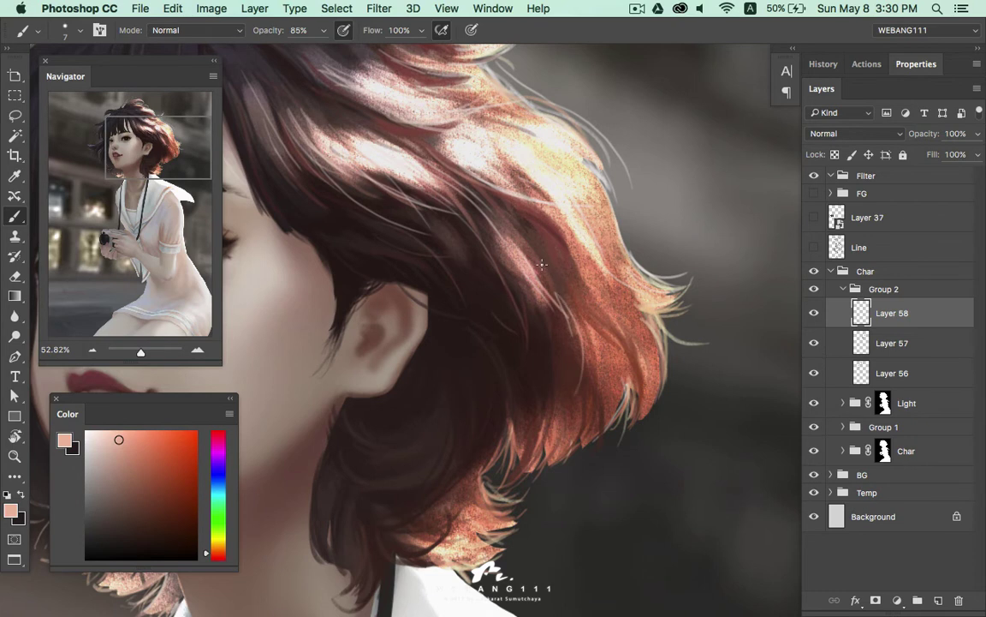
drag(561, 296, 582, 389)
alt+click(610, 380)
drag(544, 300, 548, 370)
Paint pale yellow and cream strands on the lower hair and its lower-right edge
alt+click(664, 293)
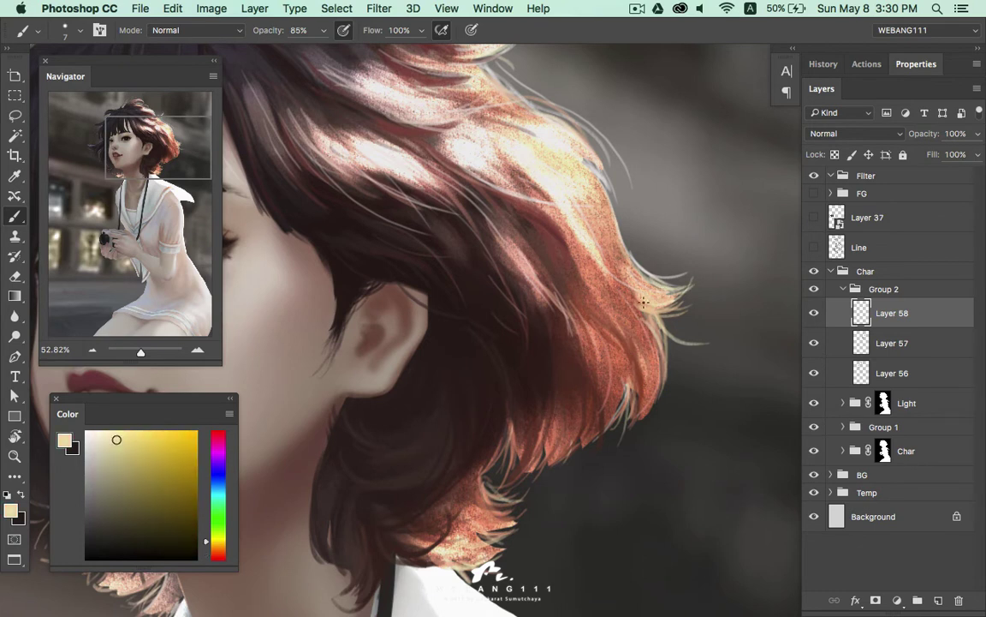
scroll(525, 438, down, 3)
alt+click(459, 447)
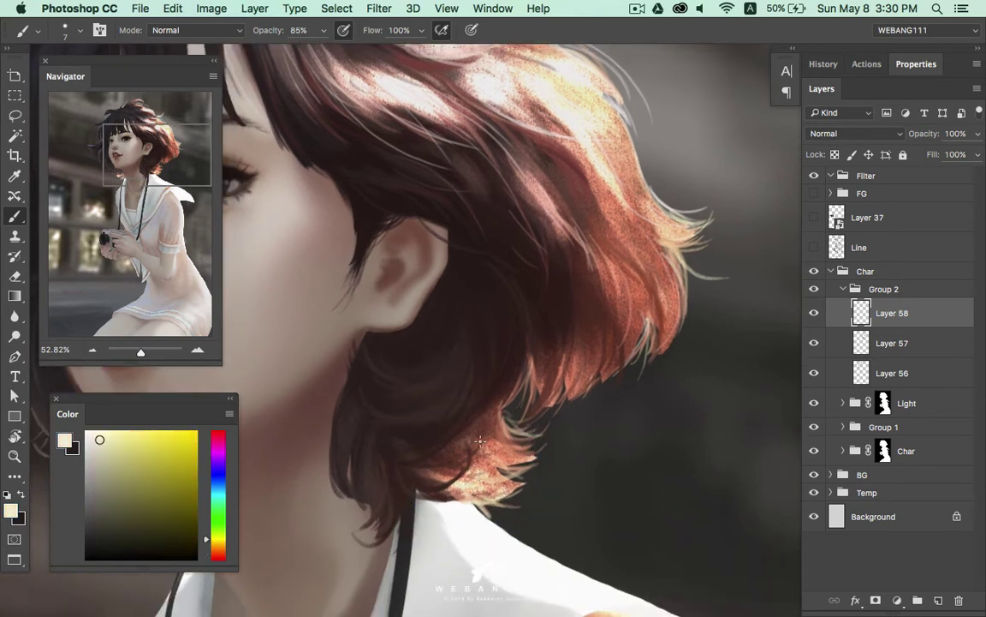
drag(459, 444, 460, 483)
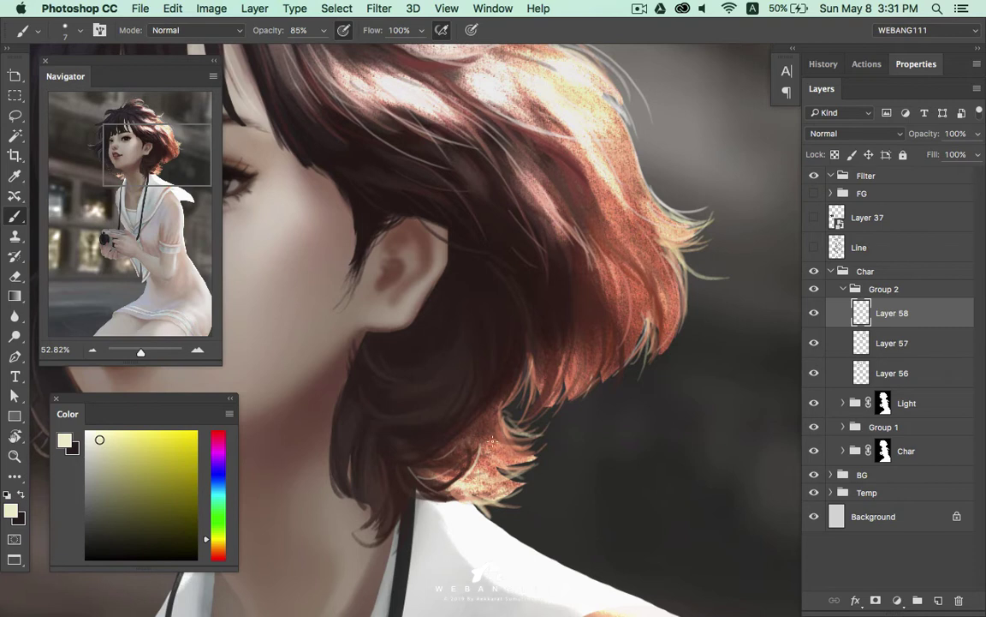
drag(514, 402, 562, 384)
mouse_move(491, 341)
mouse_down()
mouse_move(512, 371)
mouse_move(521, 355)
mouse_up()
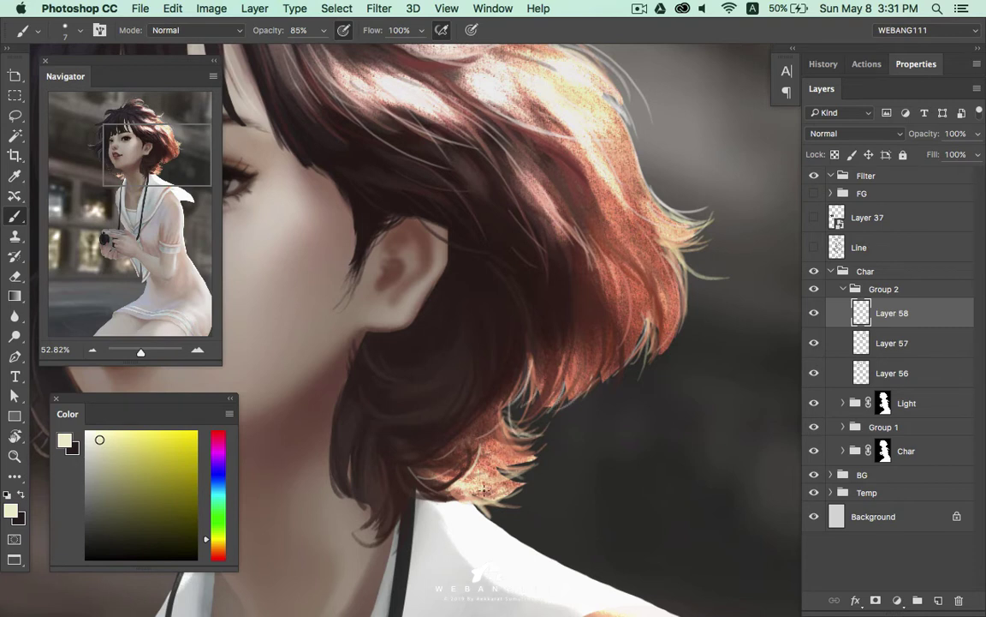
Add fine light strands along the right hair edge and across the nearby hair
drag(689, 358, 681, 313)
drag(679, 250, 728, 276)
drag(609, 279, 606, 241)
drag(604, 335, 586, 303)
scroll(607, 176, up, 5)
scroll(607, 175, left, 2)
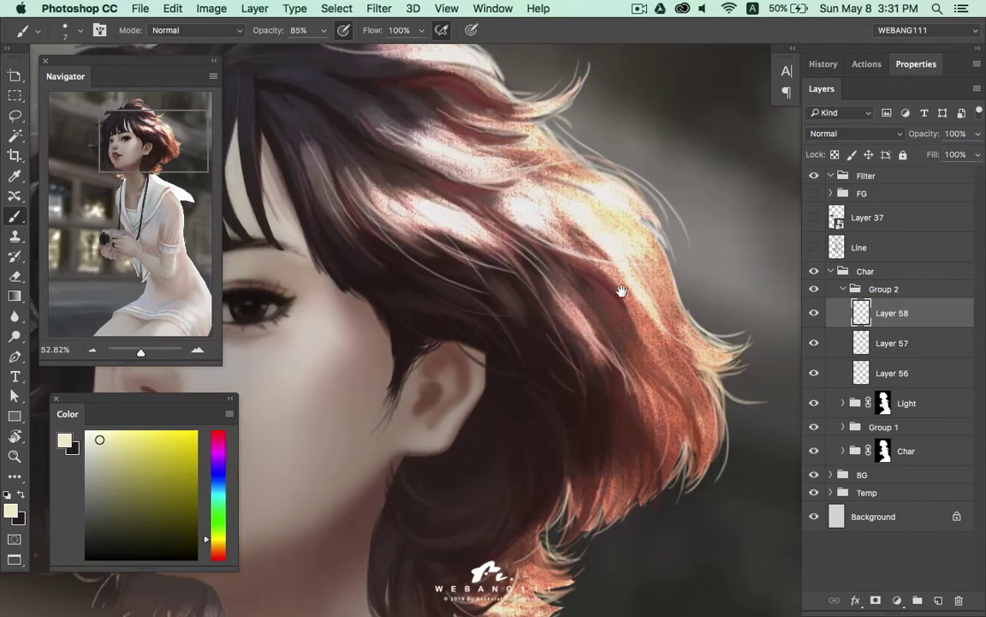
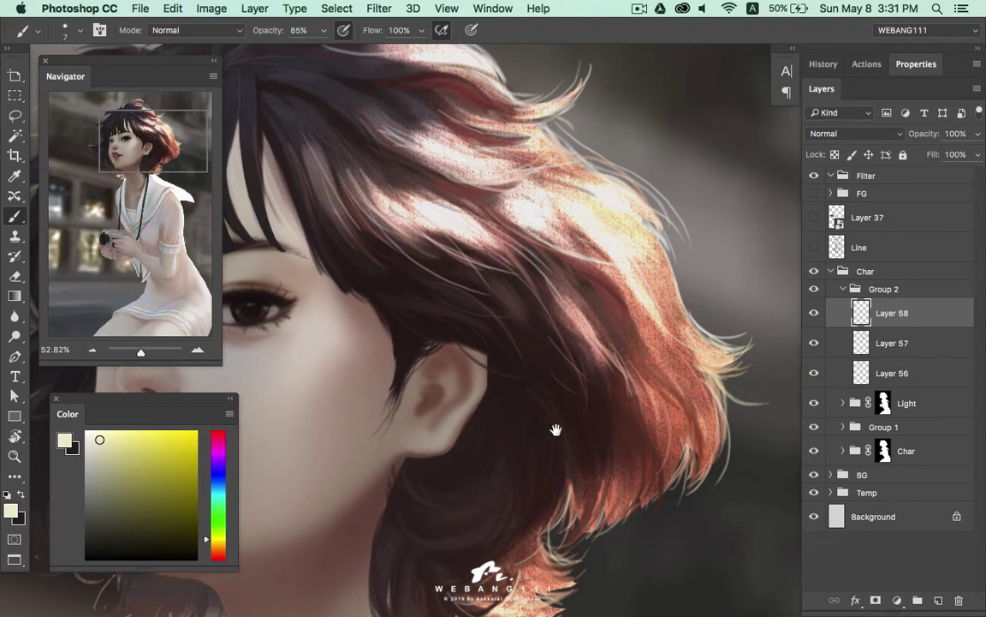
Paint pale highlight strands along the right hair edge with a slightly larger brush
scroll(555, 423, up, 4)
click(99, 444)
drag(604, 332, 748, 400)
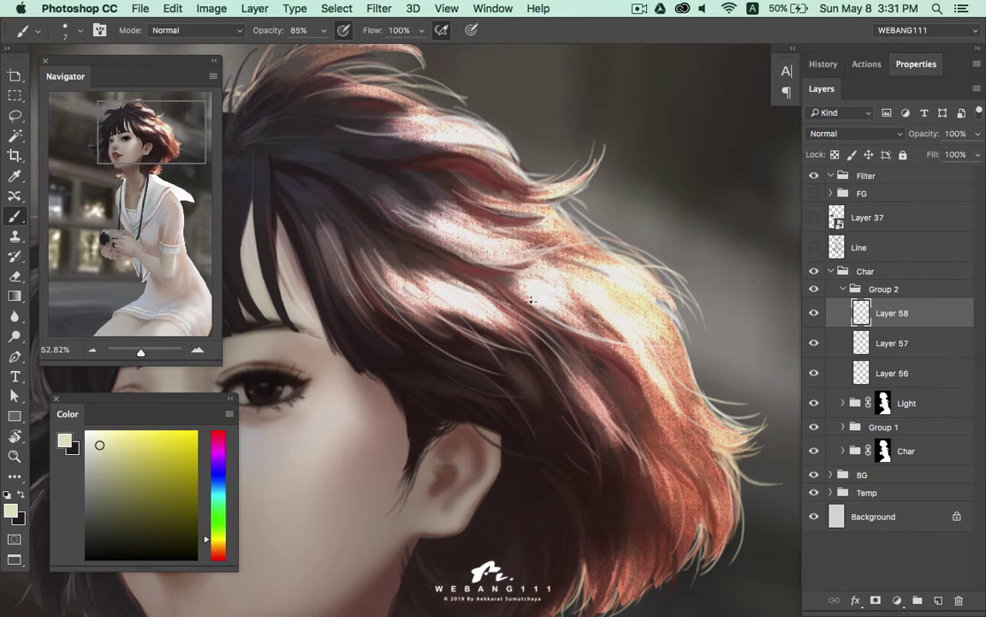
key(bracketright)
drag(359, 249, 402, 284)
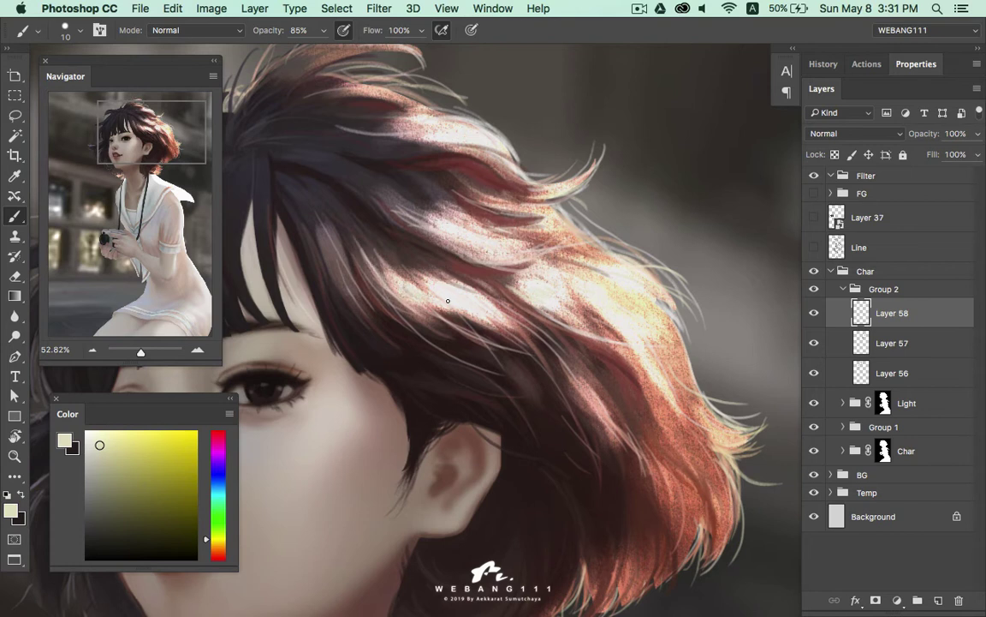
Sample a pale pink-white and brighten strands across the bangs and sunlit orange hair
alt+click(403, 271)
mouse_move(332, 234)
mouse_down()
mouse_move(360, 269)
mouse_move(350, 269)
mouse_up()
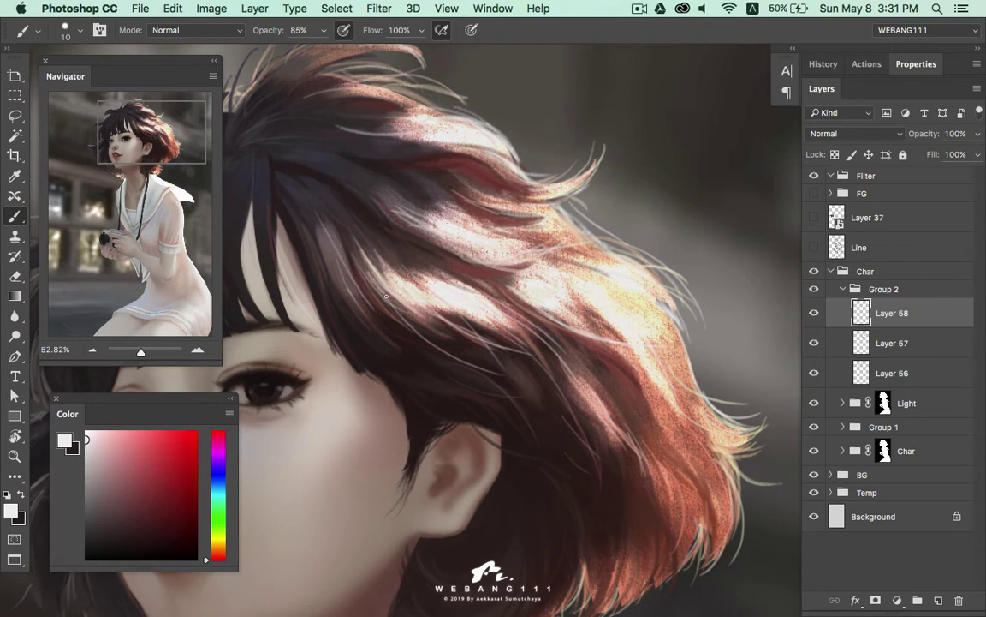
drag(302, 219, 339, 269)
drag(443, 288, 491, 300)
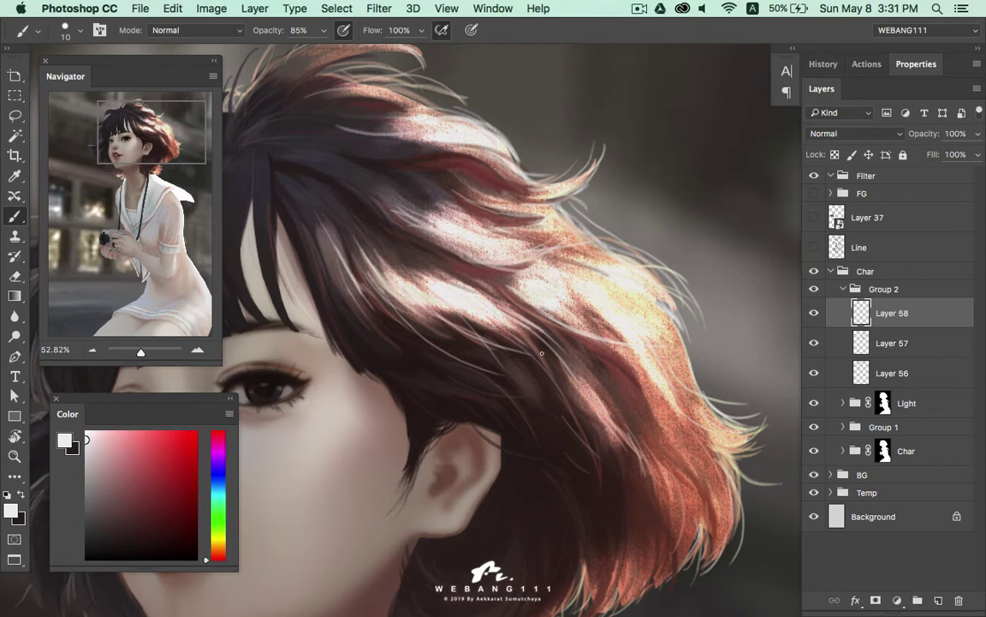
drag(580, 395, 595, 410)
mouse_move(583, 304)
mouse_down()
mouse_move(597, 337)
mouse_move(609, 304)
mouse_move(612, 320)
mouse_up()
drag(656, 387, 681, 428)
drag(571, 377, 609, 442)
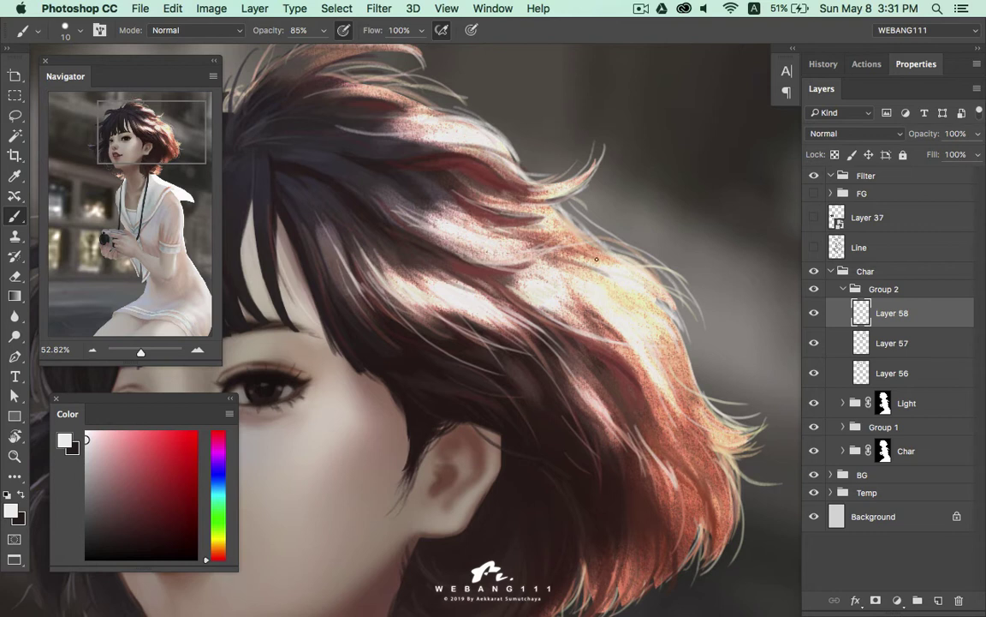
Add thin light strokes across the upper hair up to the top of the head
drag(408, 233, 448, 217)
mouse_move(351, 205)
mouse_down()
mouse_move(388, 187)
mouse_move(418, 191)
mouse_up()
mouse_move(398, 190)
mouse_down()
mouse_move(411, 171)
mouse_move(480, 188)
mouse_up()
mouse_move(450, 182)
mouse_down()
mouse_move(499, 173)
mouse_move(477, 166)
mouse_move(489, 149)
mouse_move(494, 159)
mouse_up()
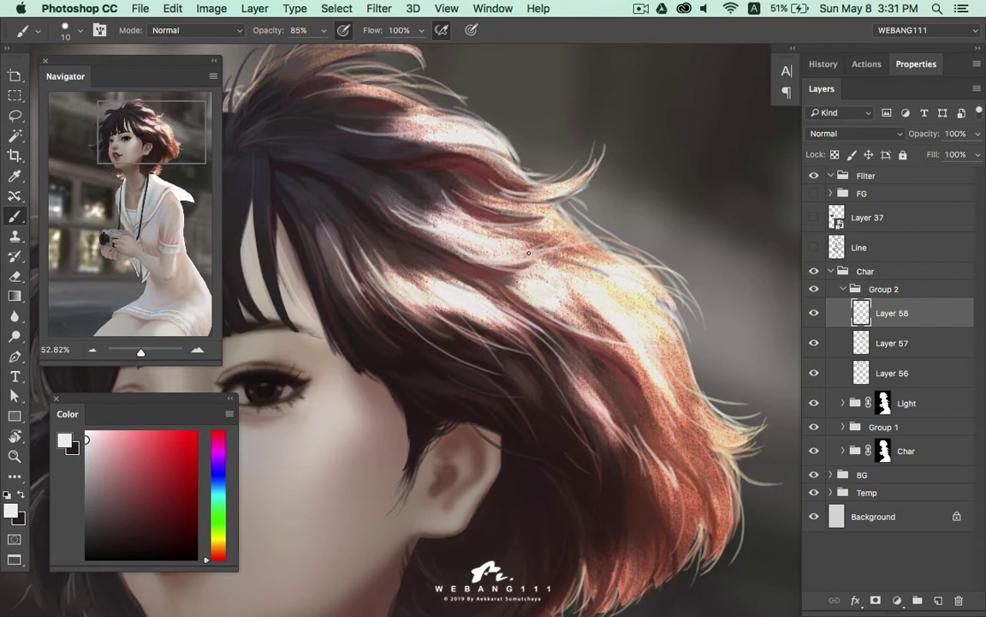
drag(394, 162, 539, 249)
drag(458, 163, 491, 156)
mouse_move(441, 114)
mouse_down()
mouse_move(490, 106)
mouse_move(509, 125)
mouse_up()
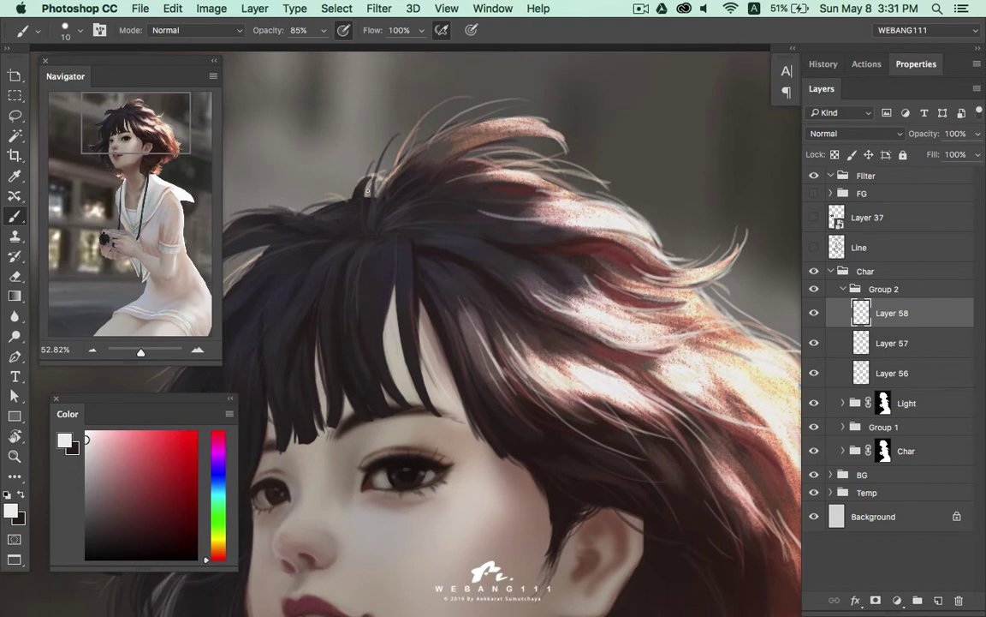
Paint faint light strands at the crown and flyaways on the left side with a smaller brush
mouse_move(350, 166)
mouse_down()
mouse_move(339, 156)
mouse_move(358, 135)
mouse_up()
drag(359, 178, 484, 157)
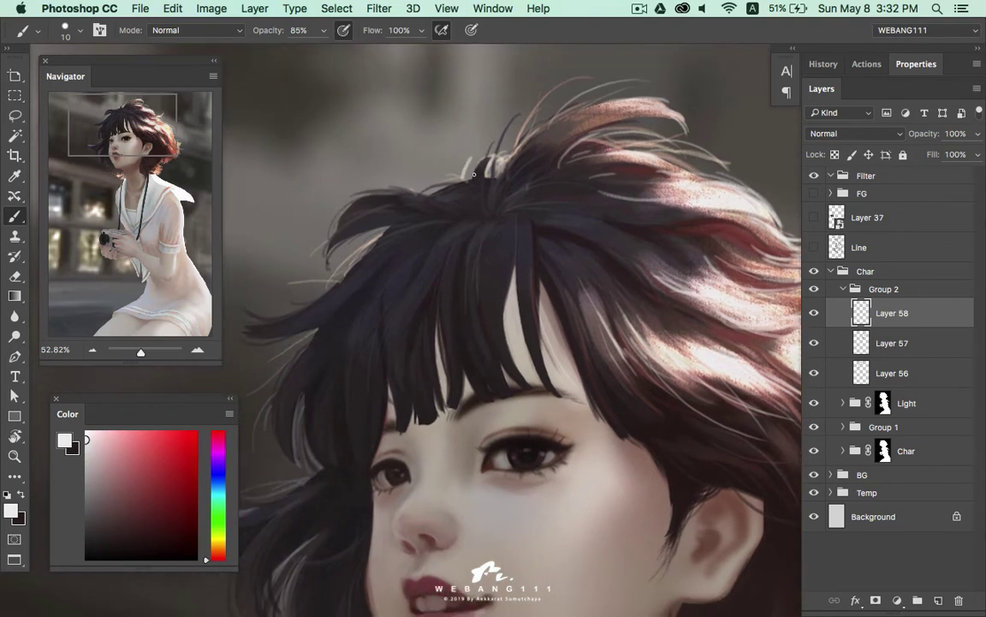
key(bracketleft)
drag(397, 185, 418, 189)
drag(278, 272, 323, 234)
drag(321, 315, 371, 237)
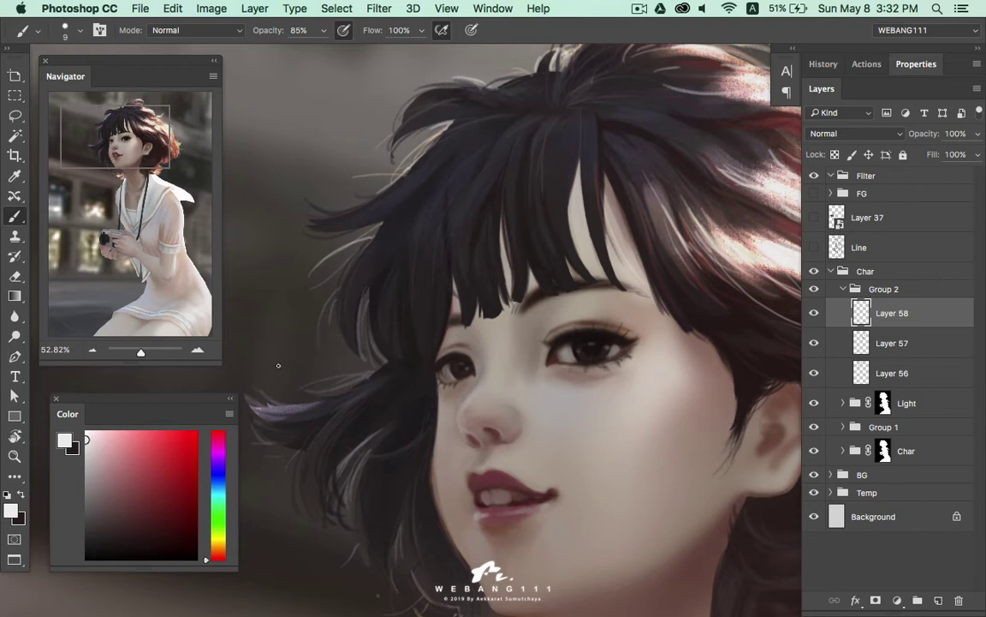
drag(285, 379, 386, 365)
Add light, then salmon-peach, thin curving strands on the hair tips near the neck
key(bracketleft)
drag(289, 412, 366, 314)
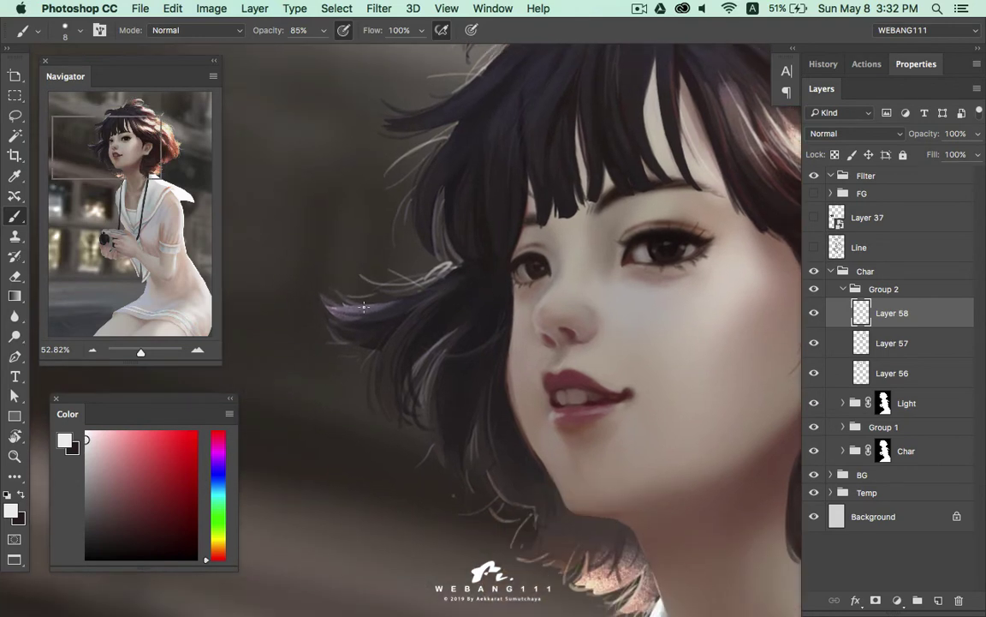
drag(471, 432, 427, 346)
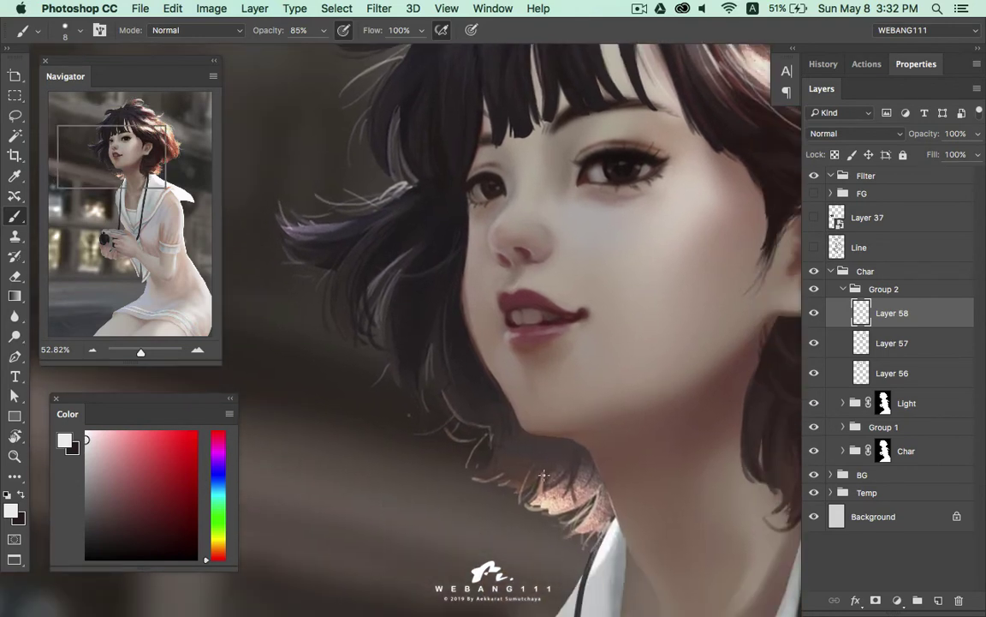
drag(492, 466, 470, 456)
drag(548, 441, 505, 488)
click(123, 433)
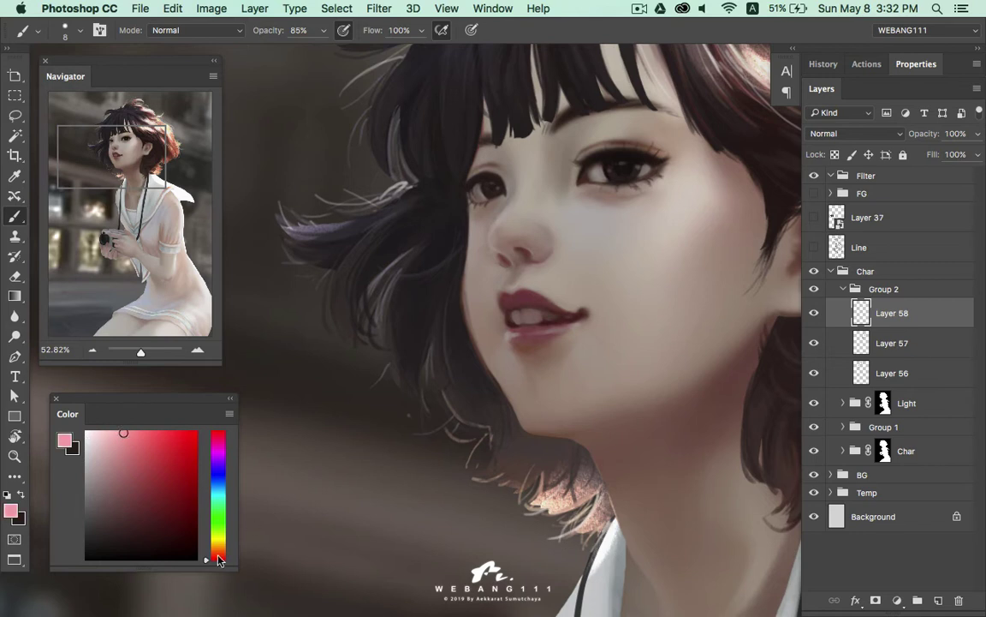
drag(207, 558, 209, 552)
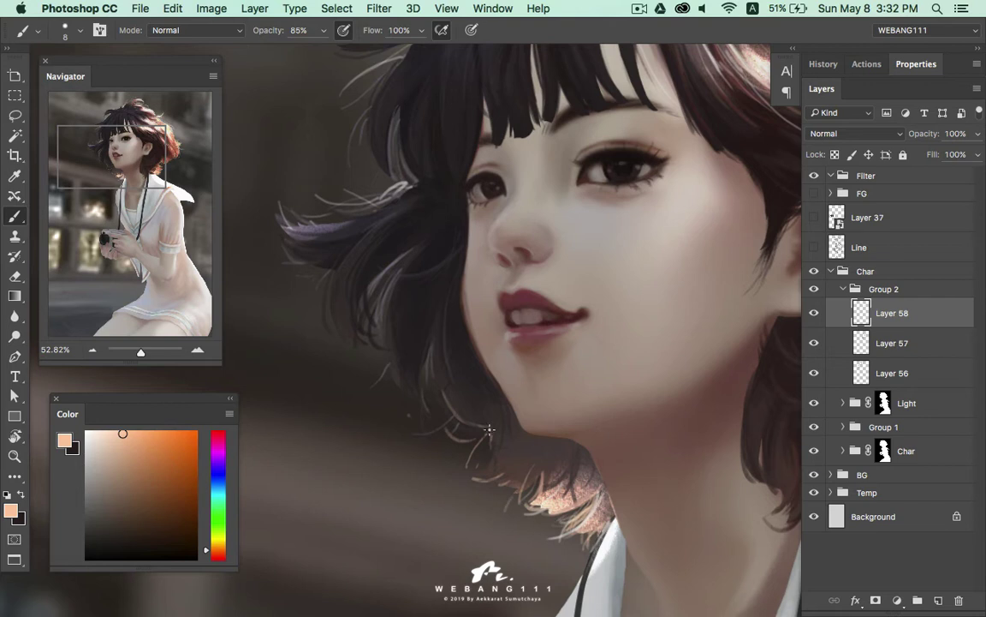
drag(421, 468, 482, 436)
drag(399, 418, 461, 421)
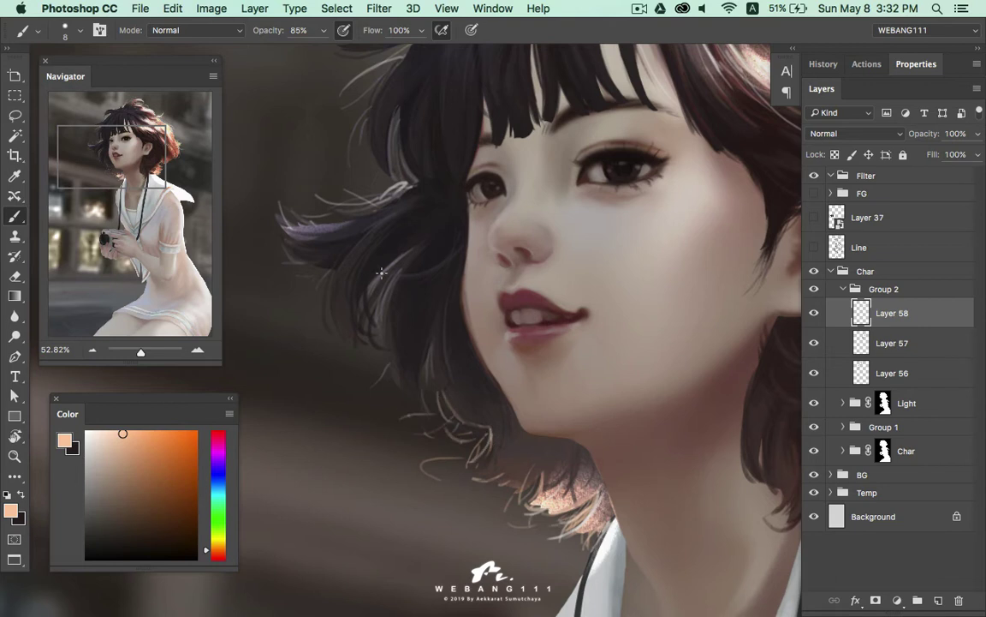
Paint greyish-purple strands on the left hair, then pick a light pink for the crown
alt+click(346, 243)
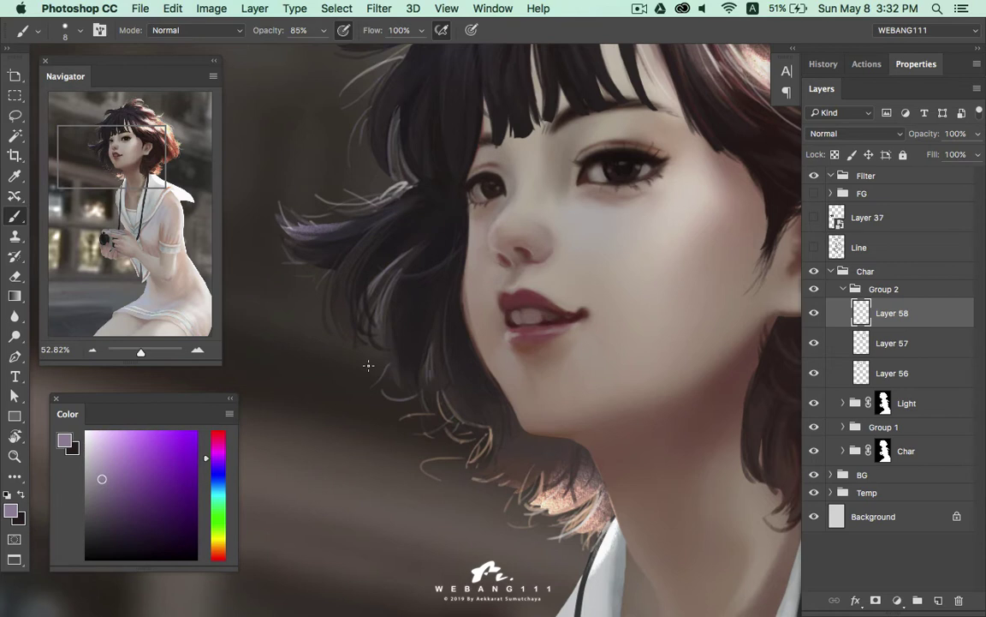
drag(346, 382, 435, 380)
mouse_move(317, 192)
mouse_down()
mouse_move(336, 341)
mouse_move(299, 391)
mouse_up()
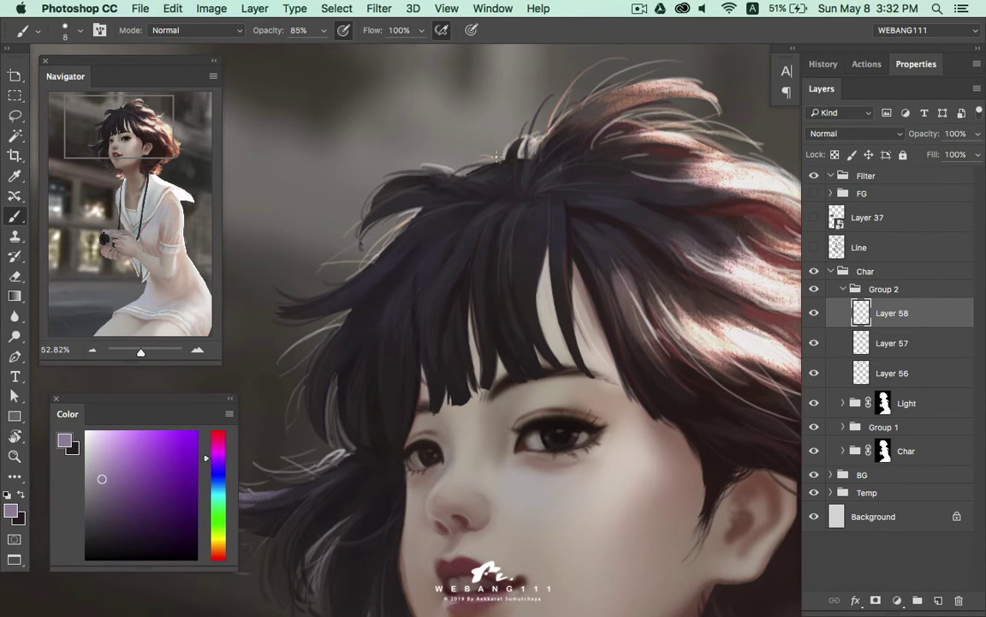
drag(454, 172, 359, 210)
alt+click(558, 190)
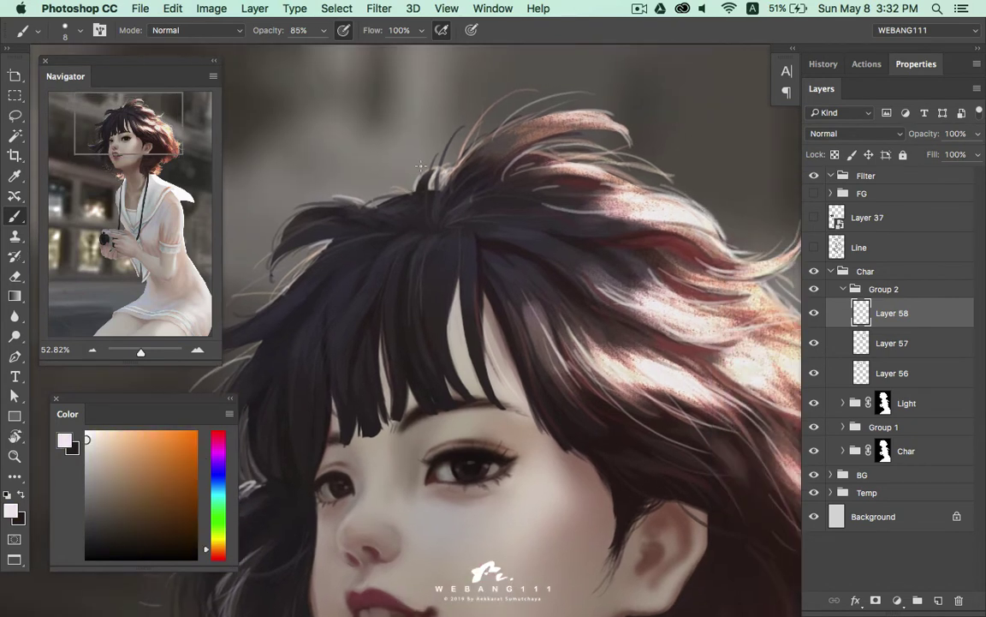
drag(596, 202, 385, 131)
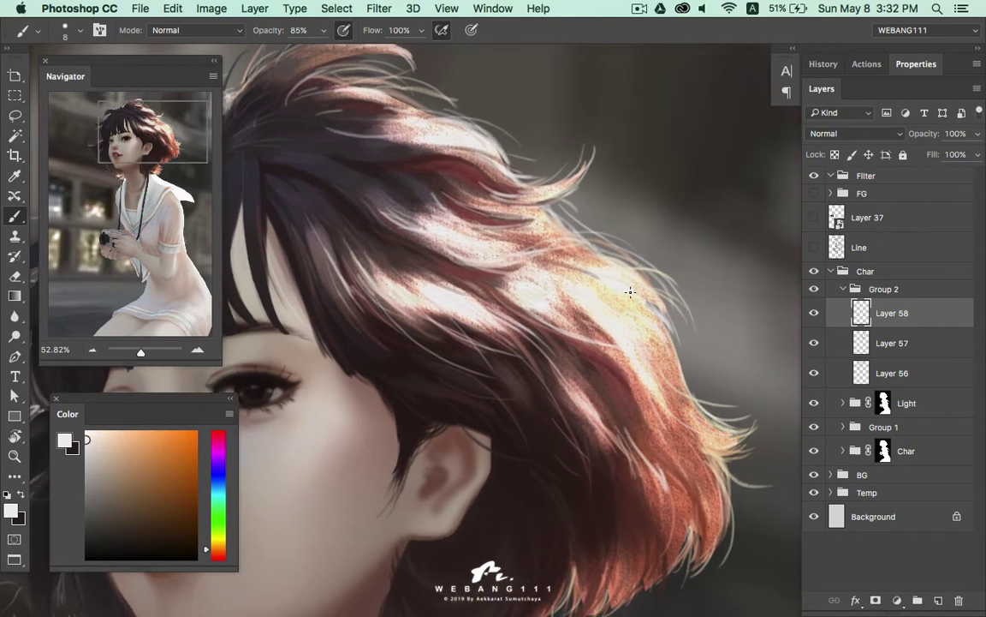
Sample hair tones and add speckled light strokes on the upper hair and near the tips
scroll(622, 298, down, 5)
scroll(623, 298, right, 3)
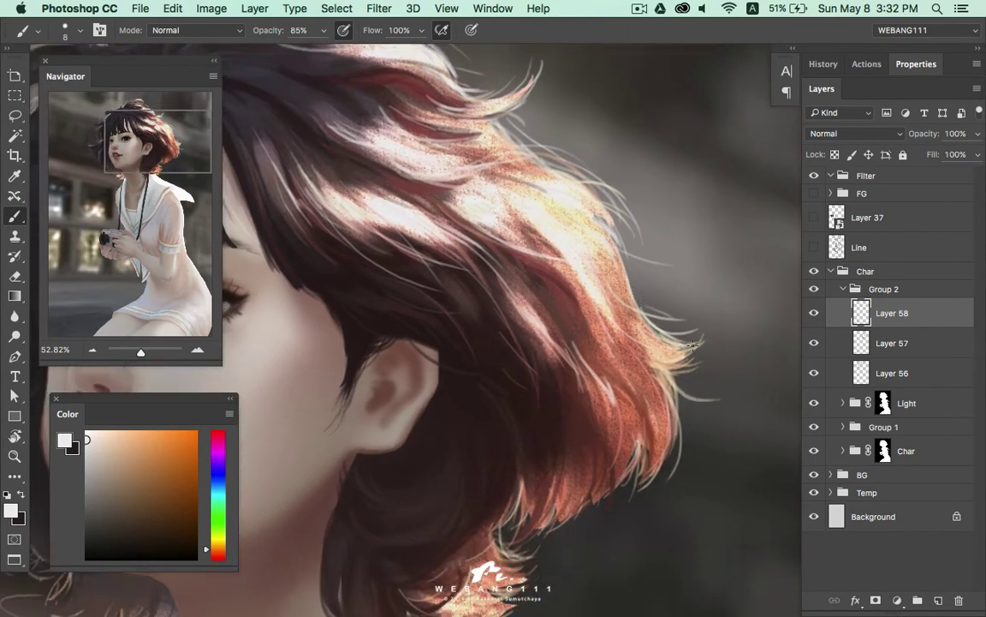
alt+click(367, 195)
drag(428, 227, 547, 234)
scroll(565, 308, down, 5)
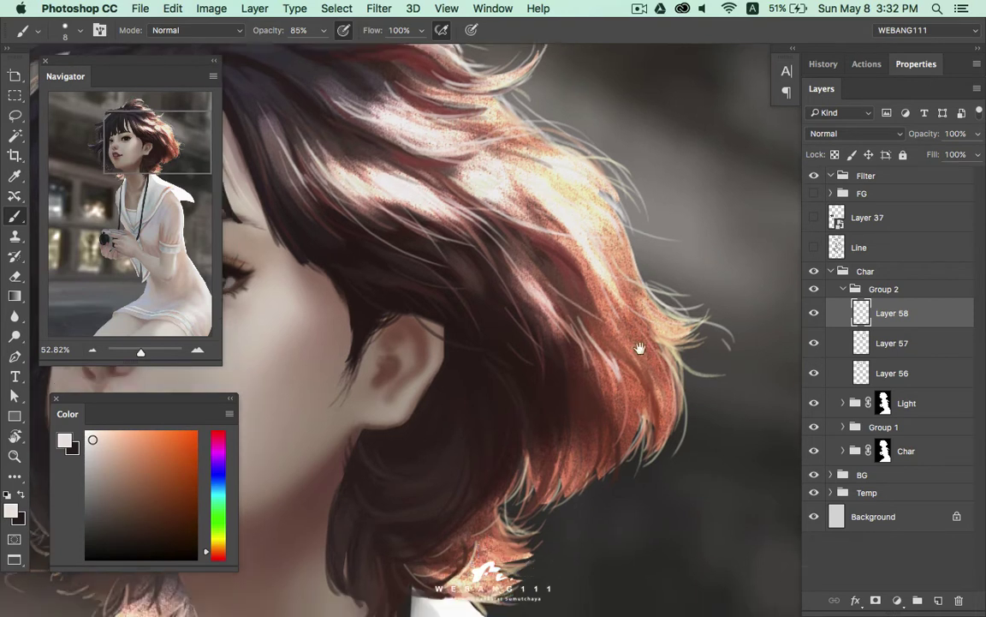
alt+click(493, 501)
mouse_move(493, 501)
mouse_down()
mouse_move(505, 445)
mouse_move(541, 455)
mouse_up()
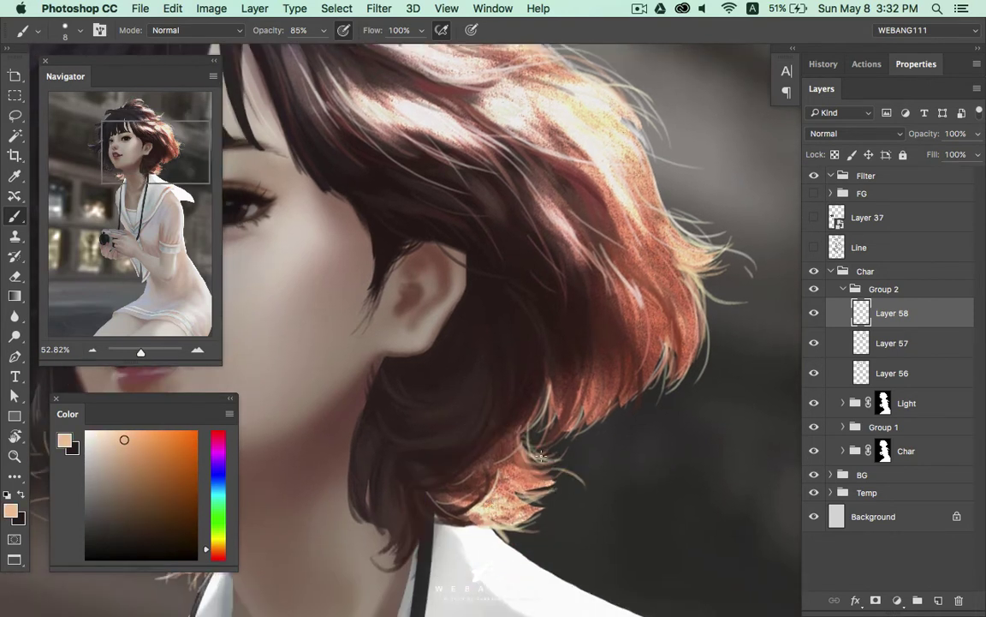
Paint lighter beige strands at the hair tips and zoom out to the whole figure
click(98, 440)
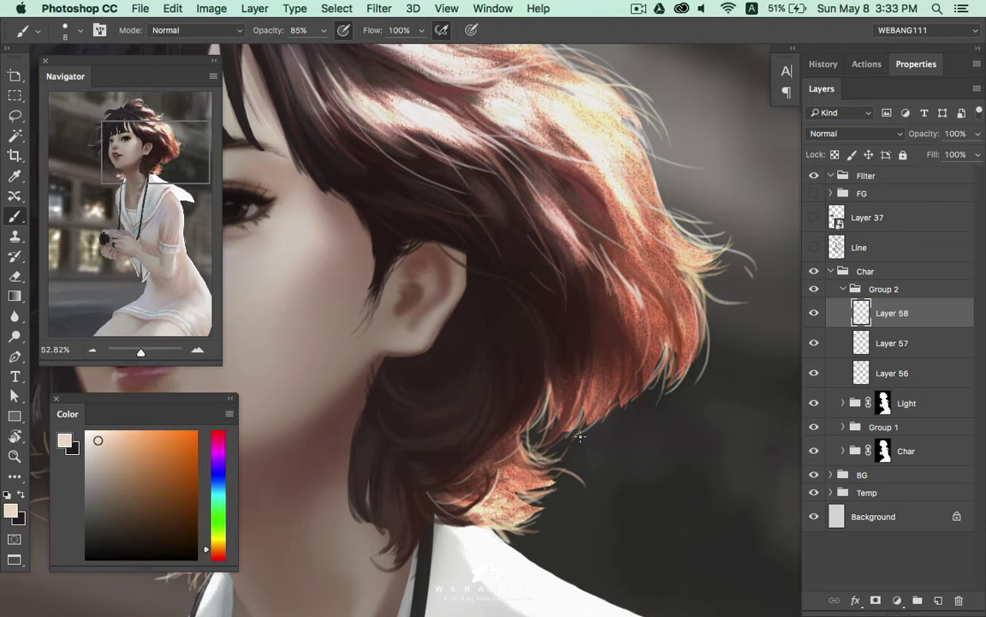
drag(665, 347, 651, 418)
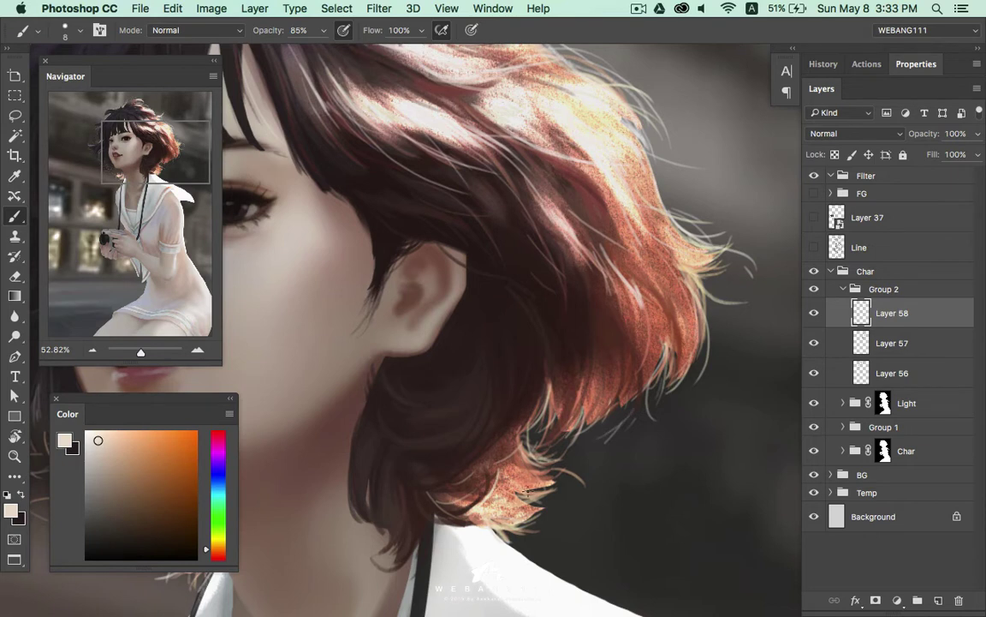
key(z)
drag(565, 343, 531, 334)
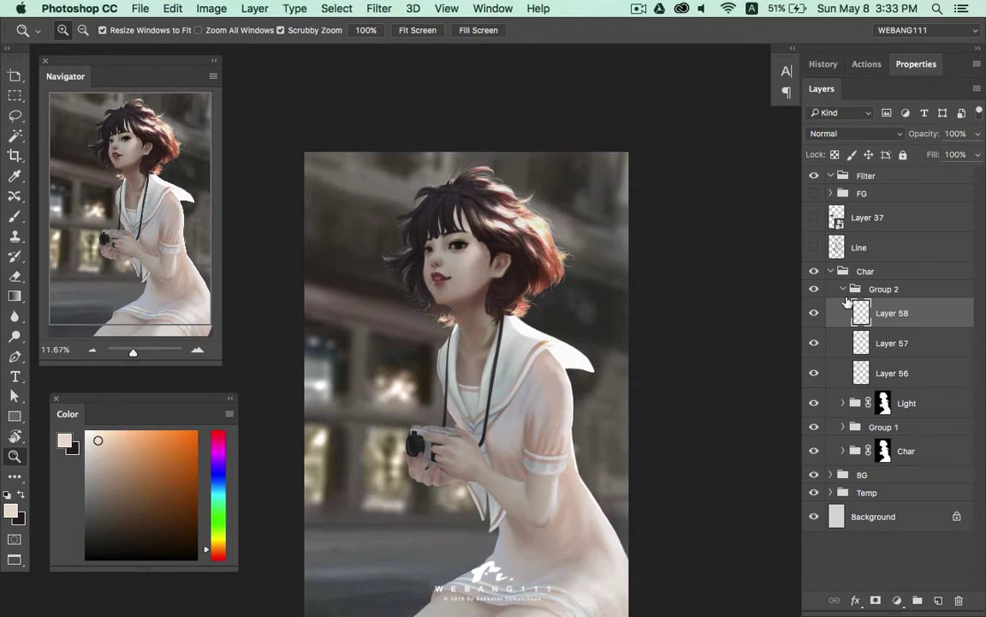
Delete Layer 58, compare layers, undo a merge, and move Layer 57 below Layer 56
click(815, 314)
key(Delete)
click(814, 315)
click(816, 341)
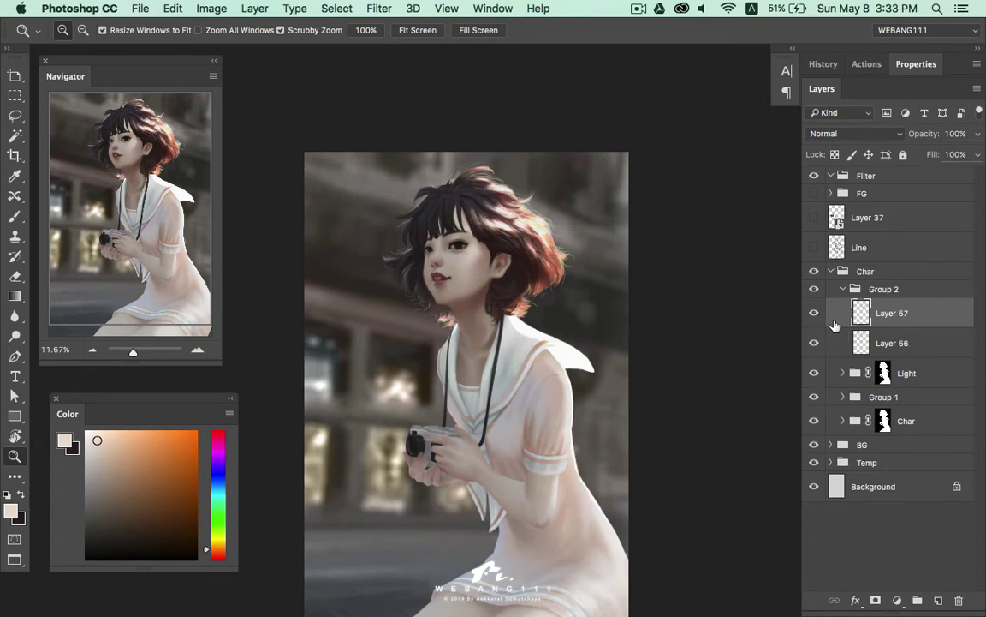
key(super+e)
key(super+z)
drag(932, 319, 928, 365)
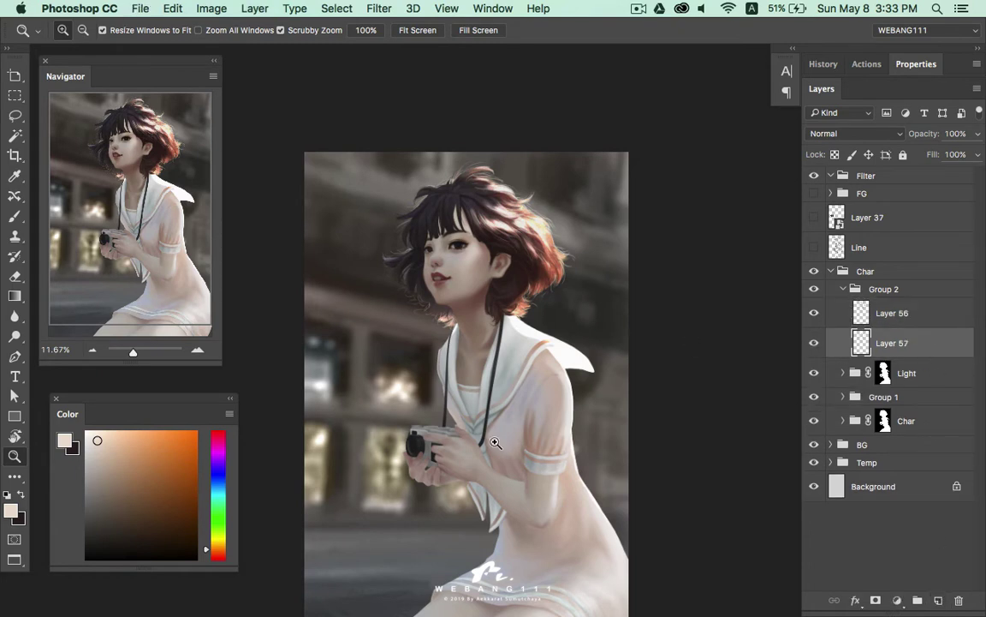
Zoom in closely on the girl's chin, neck and ear
drag(442, 397, 553, 414)
drag(525, 262, 403, 489)
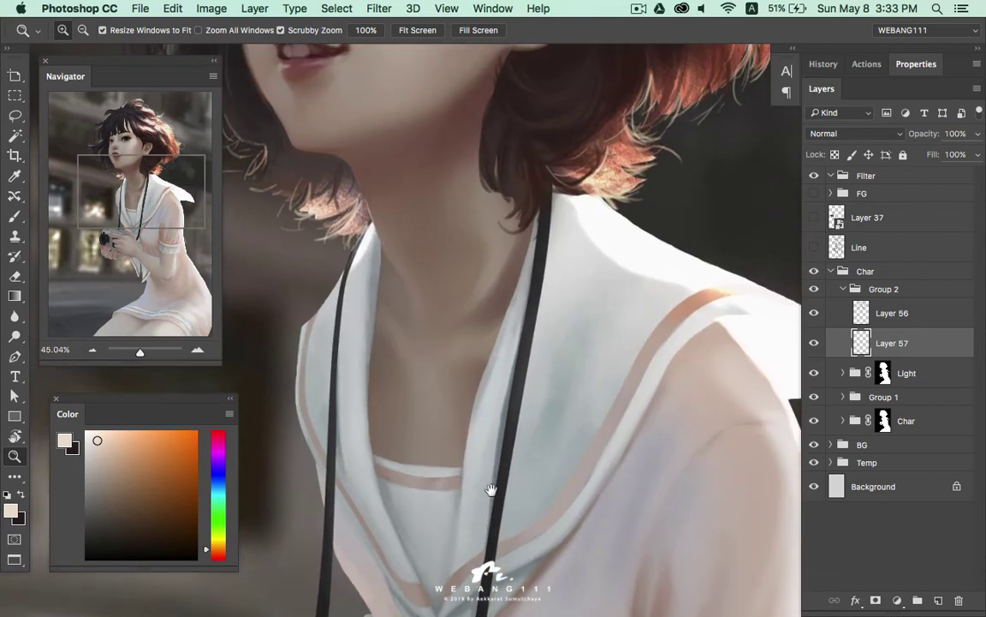
drag(392, 204, 431, 402)
mouse_move(393, 337)
mouse_down()
mouse_move(443, 342)
mouse_move(457, 326)
mouse_up()
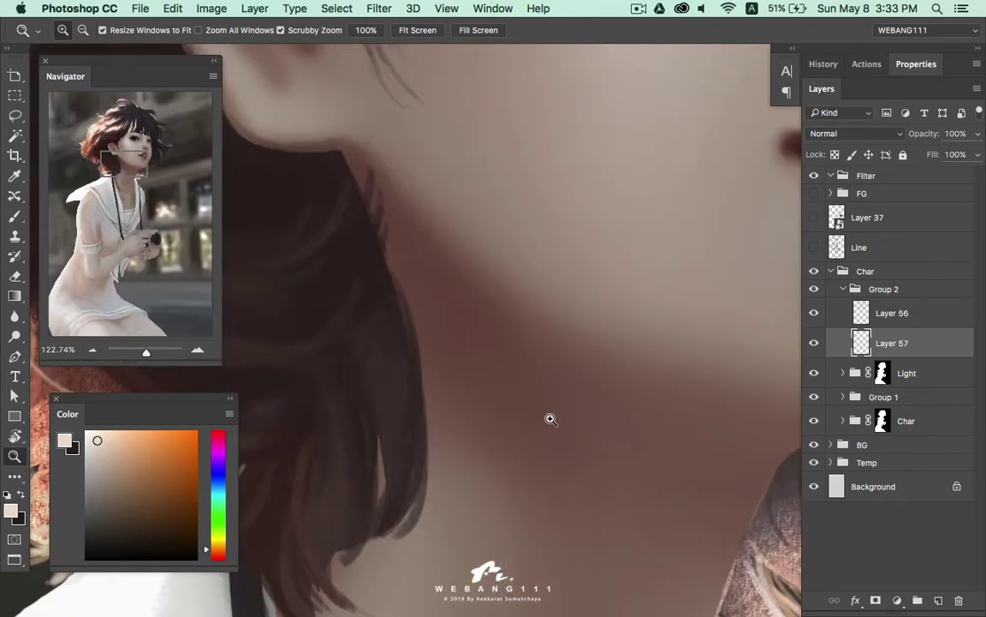
scroll(504, 418, up, 5)
Switch to the Brush, sample dark reddish browns, and set brush size 30 over the upper ear
key(b)
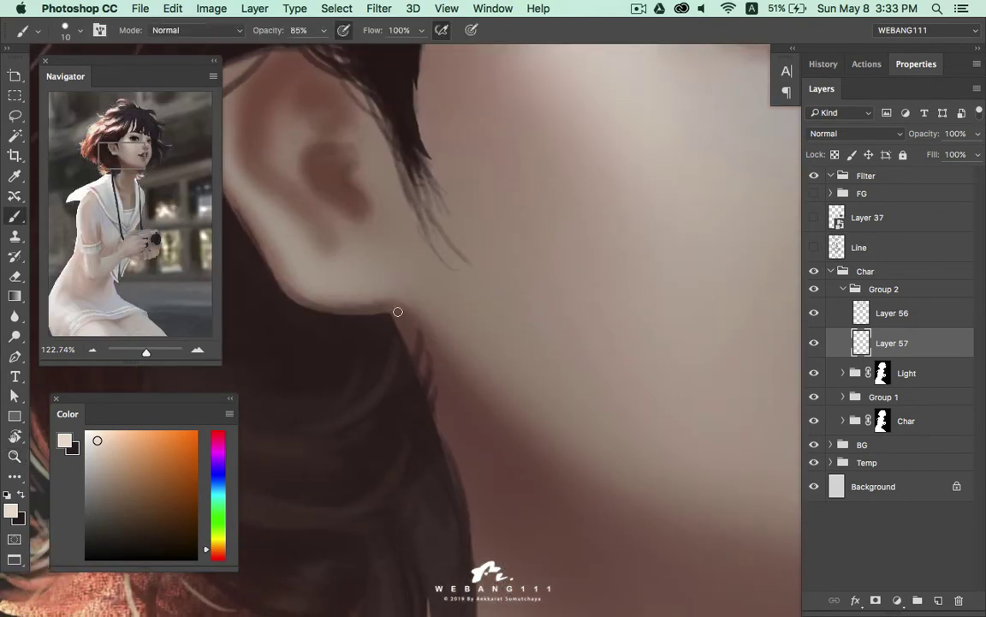
alt+click(364, 324)
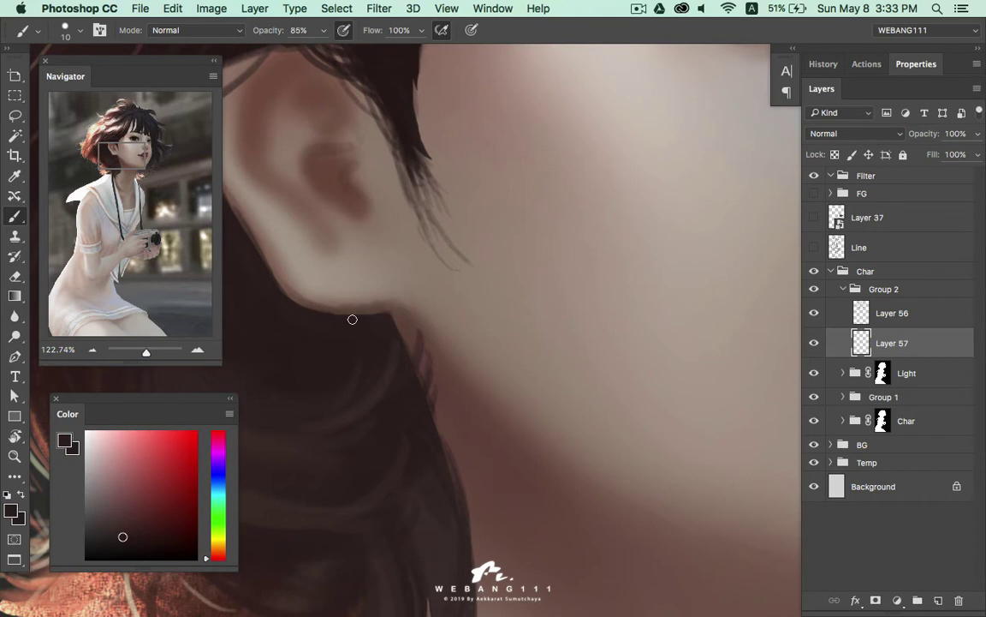
alt+click(392, 302)
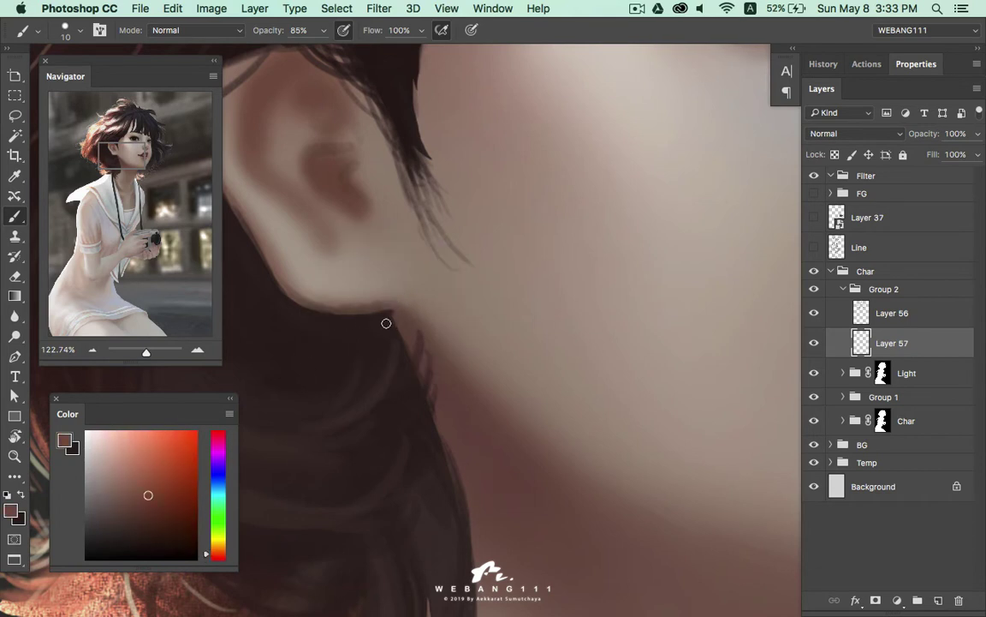
alt+click(317, 313)
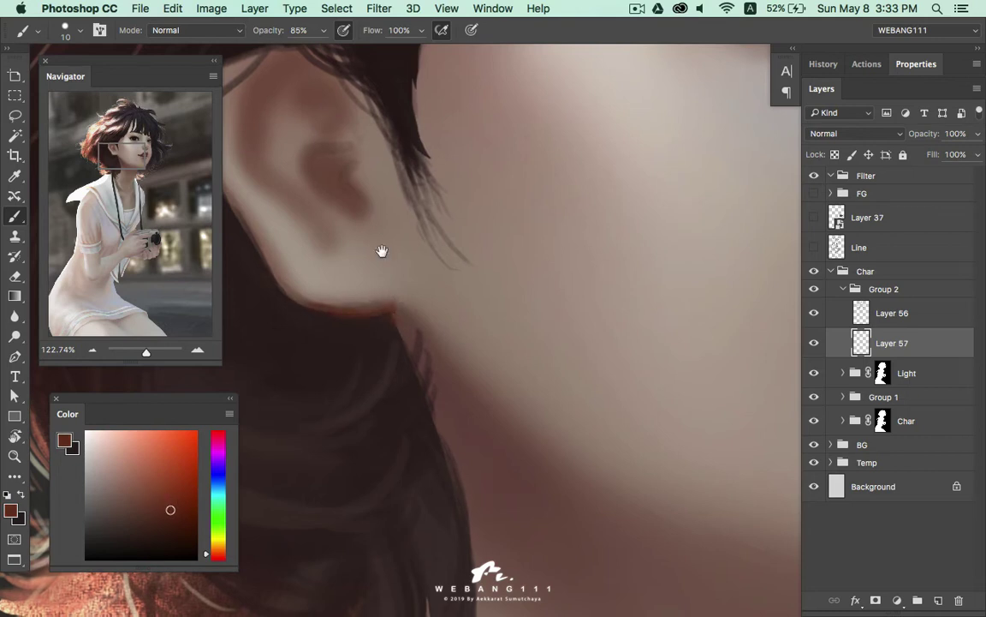
scroll(350, 312, up, 5)
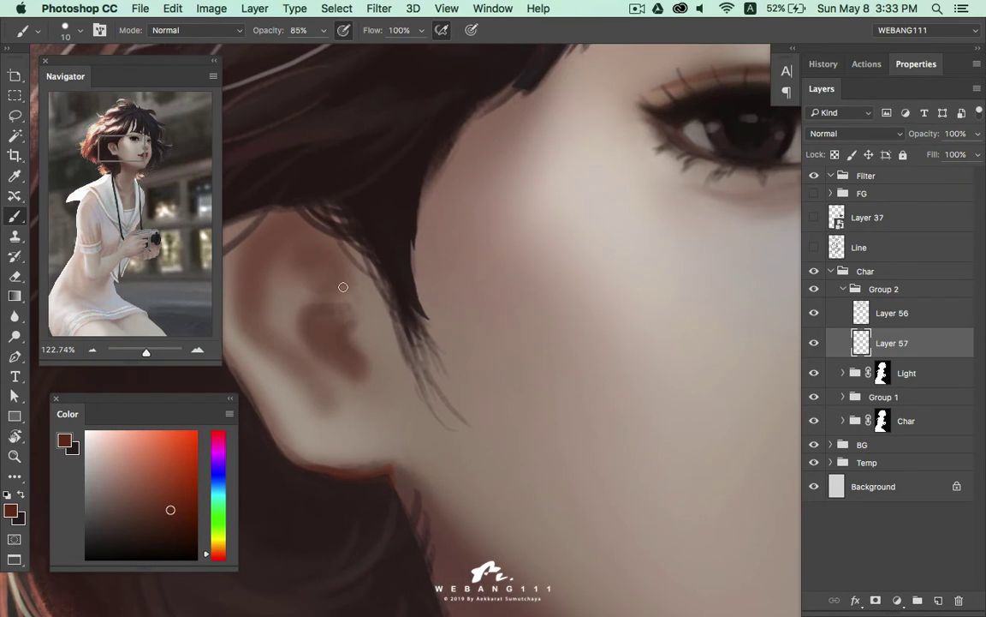
scroll(343, 286, up, 2)
drag(126, 500, 147, 504)
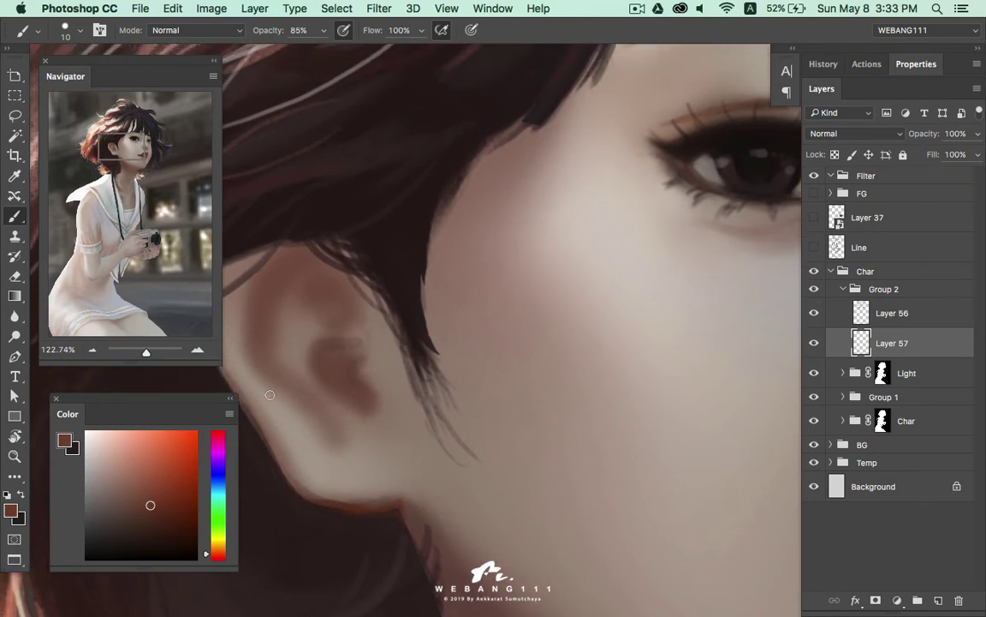
key(bracketright)
key(bracketright)
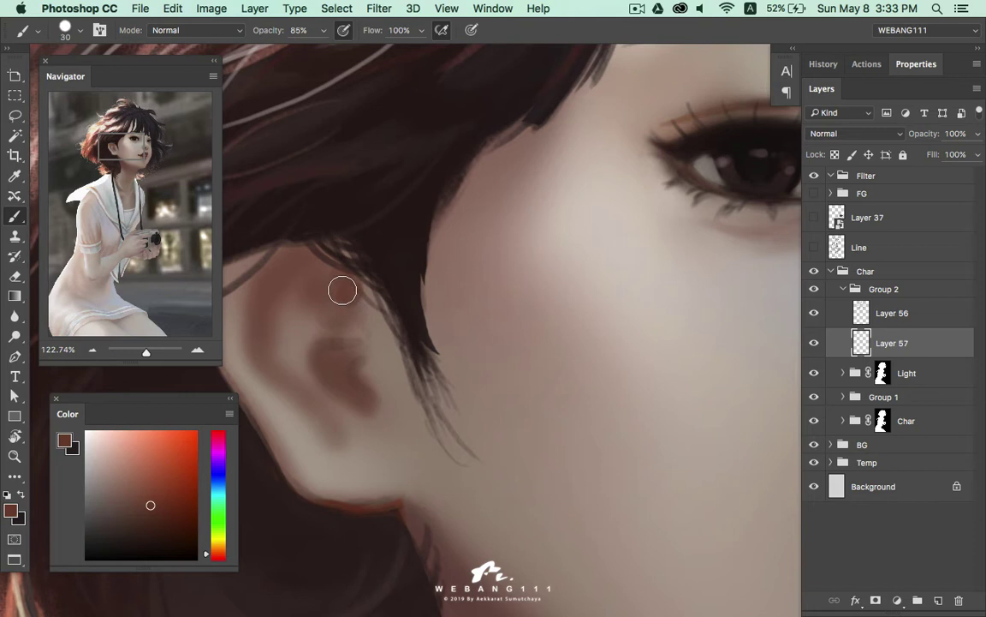
Paint warm and darker brown shading onto the upper ear
drag(343, 288, 352, 320)
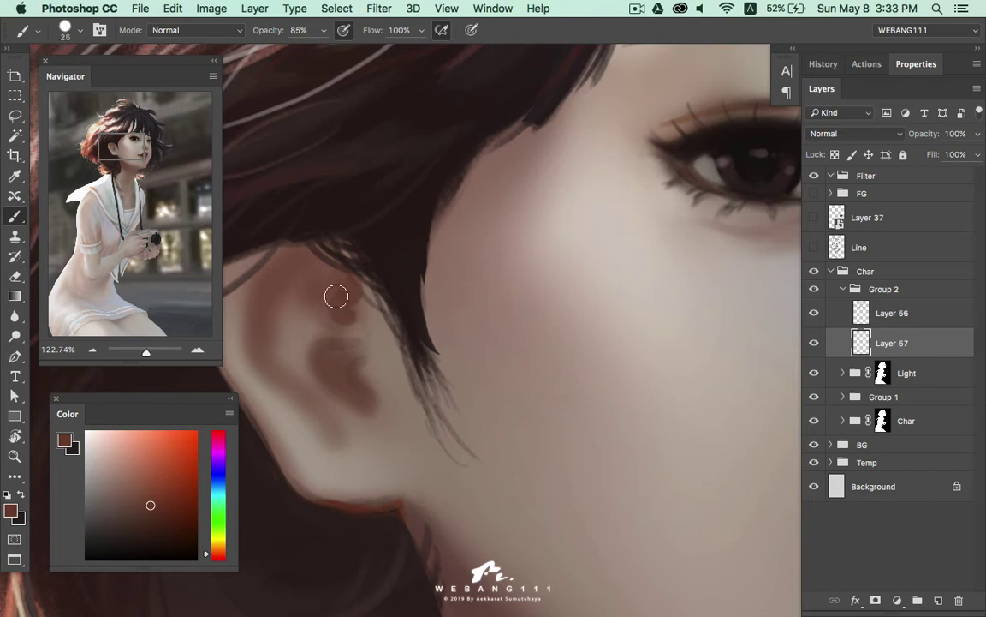
drag(272, 294, 315, 266)
click(153, 516)
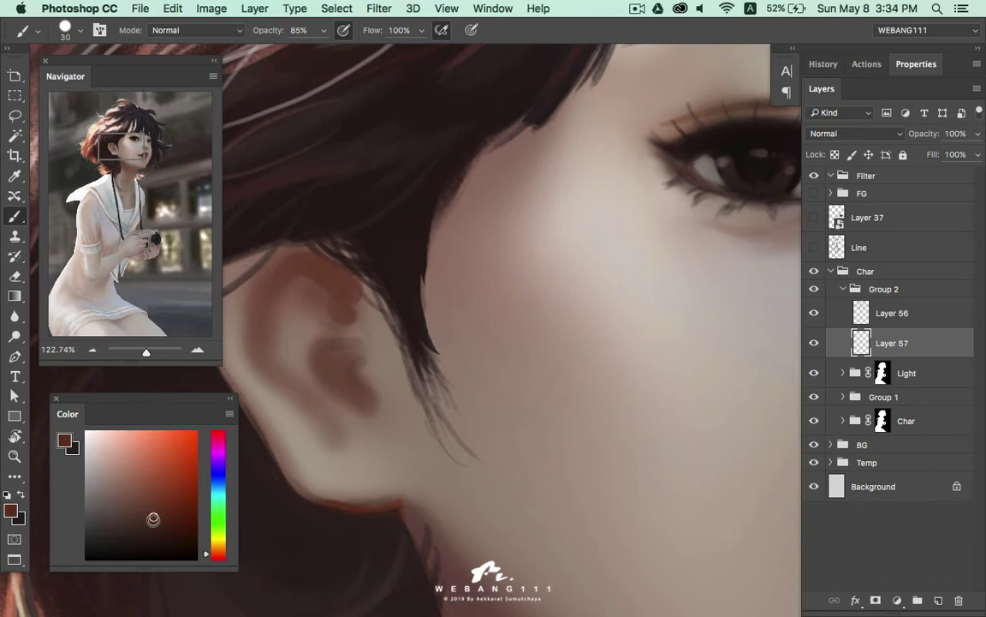
mouse_move(266, 294)
mouse_down()
mouse_move(333, 265)
mouse_move(328, 277)
mouse_move(264, 300)
mouse_move(306, 264)
mouse_move(337, 280)
mouse_move(297, 269)
mouse_move(315, 300)
mouse_move(343, 277)
mouse_move(353, 332)
mouse_move(352, 289)
mouse_move(341, 301)
mouse_move(350, 304)
mouse_move(335, 290)
mouse_move(361, 330)
mouse_move(355, 396)
mouse_move(342, 343)
mouse_move(326, 352)
mouse_move(333, 365)
mouse_up()
key(bracketleft)
key(bracketright)
Sample a darker ear shadow and deepen the inner ear shading at brush size 20
alt+click(340, 350)
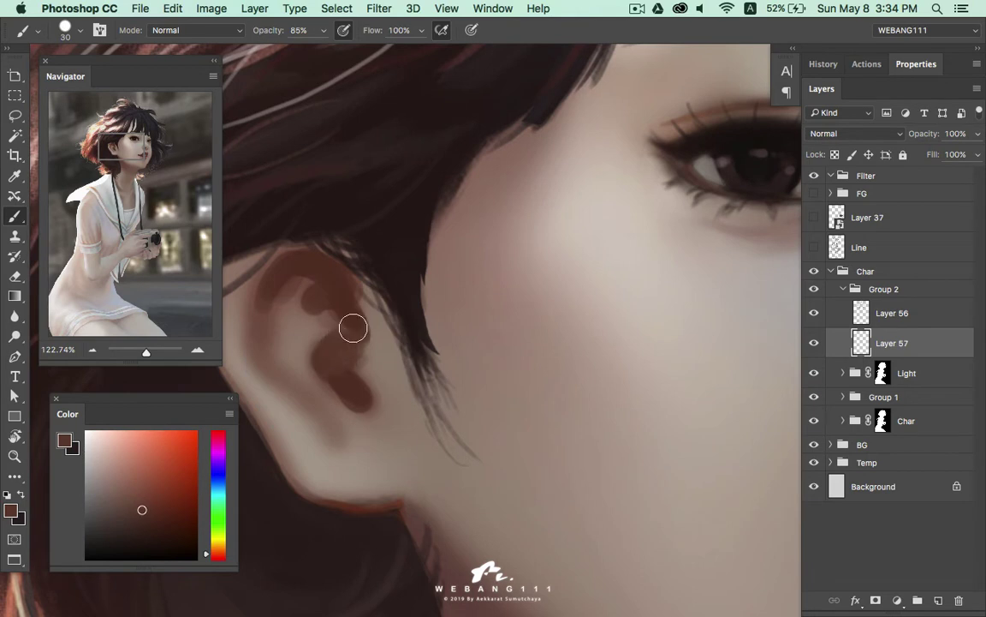
right_click(332, 352)
key(Escape)
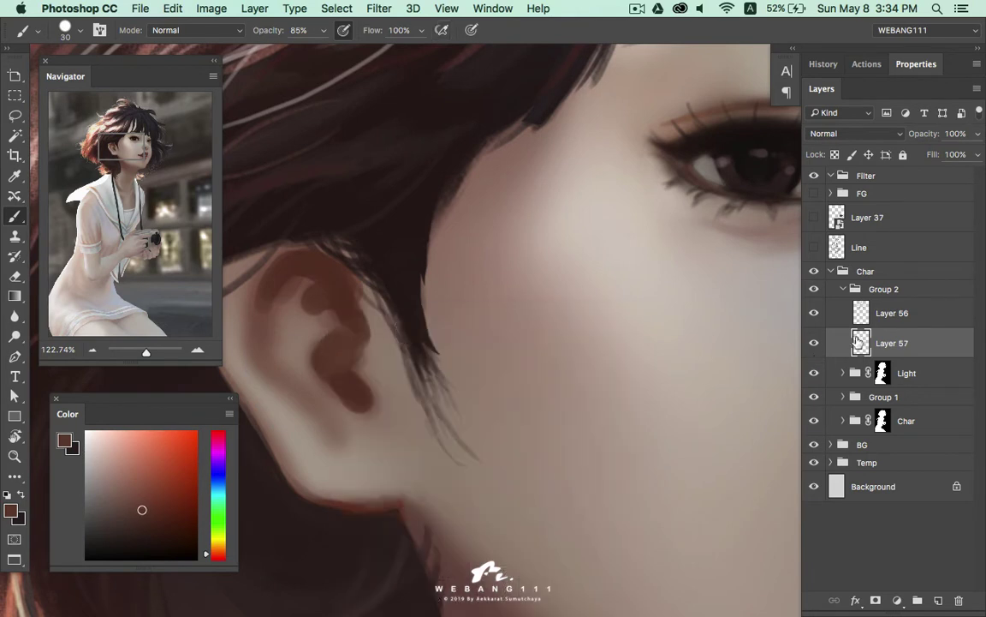
alt+click(347, 363)
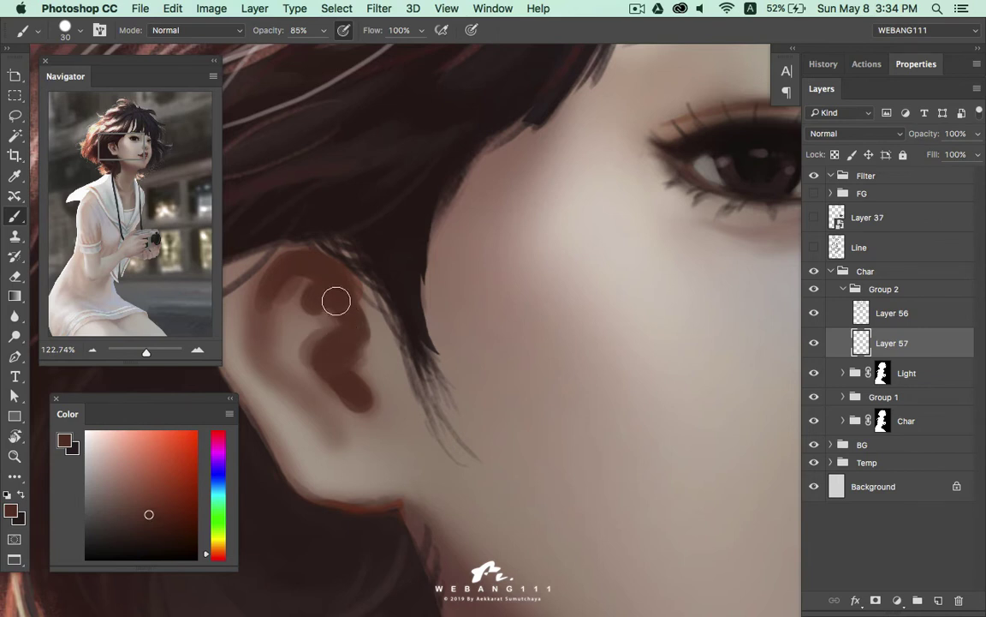
alt+click(329, 316)
alt+click(343, 320)
key(bracketleft)
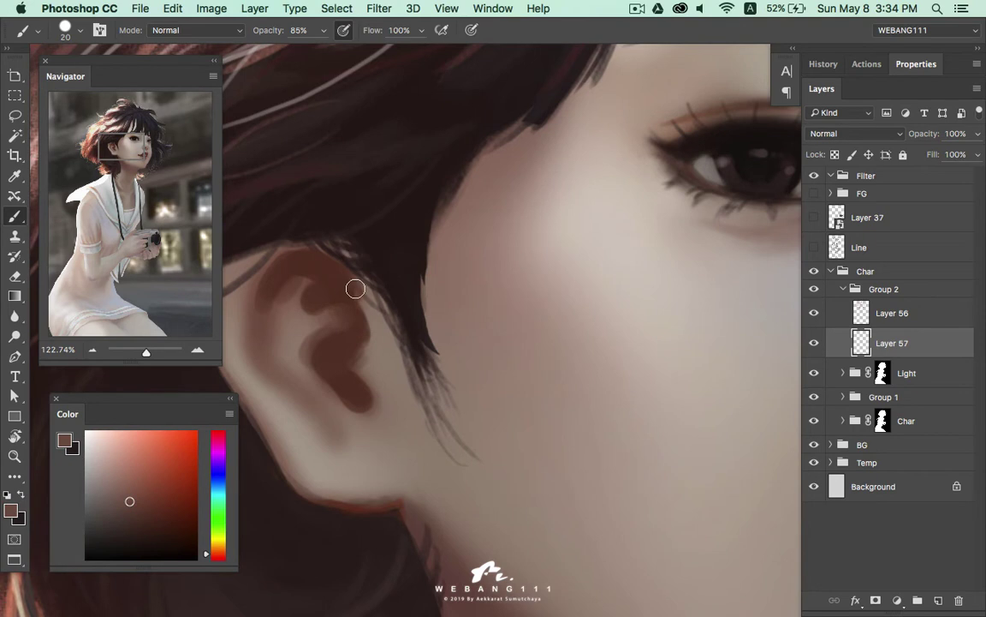
alt+click(347, 315)
drag(346, 290, 352, 348)
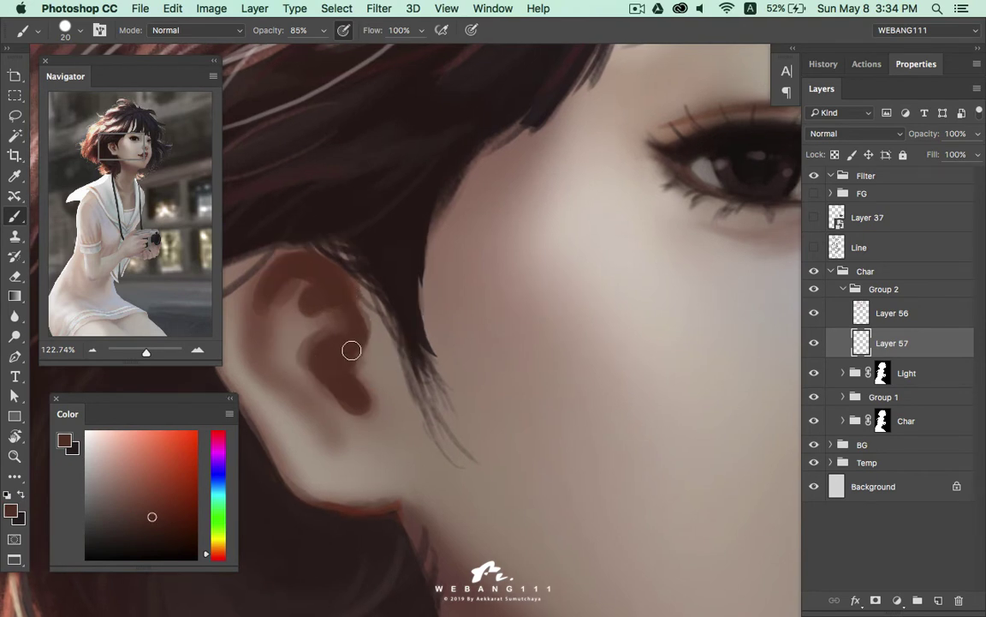
Shade the lower inner ear and earlobe with saturated and darker browns at size 30
drag(367, 405, 375, 444)
alt+click(357, 431)
click(130, 494)
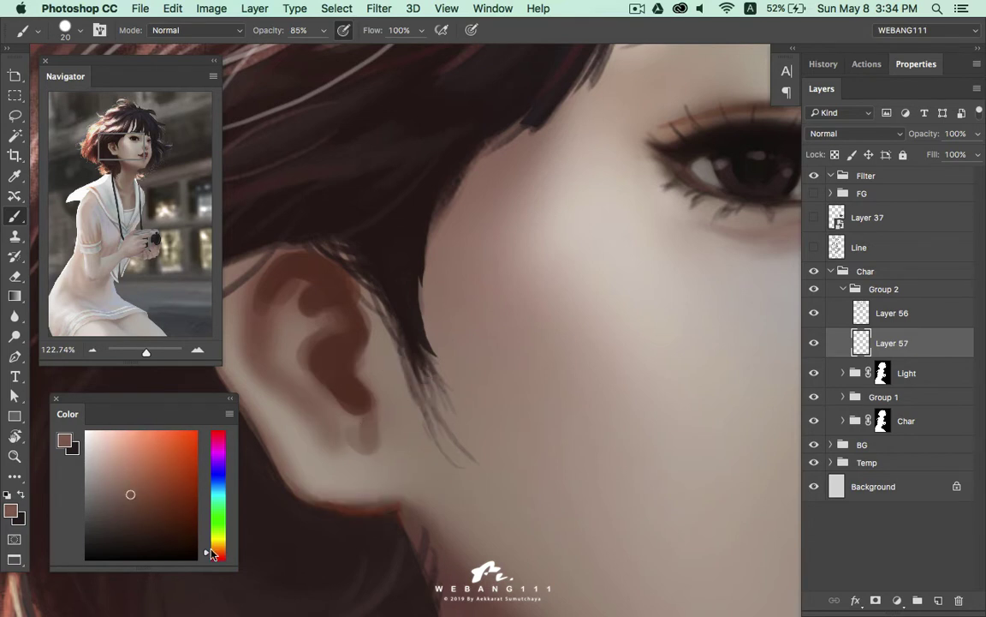
key(bracketright)
drag(368, 439, 326, 368)
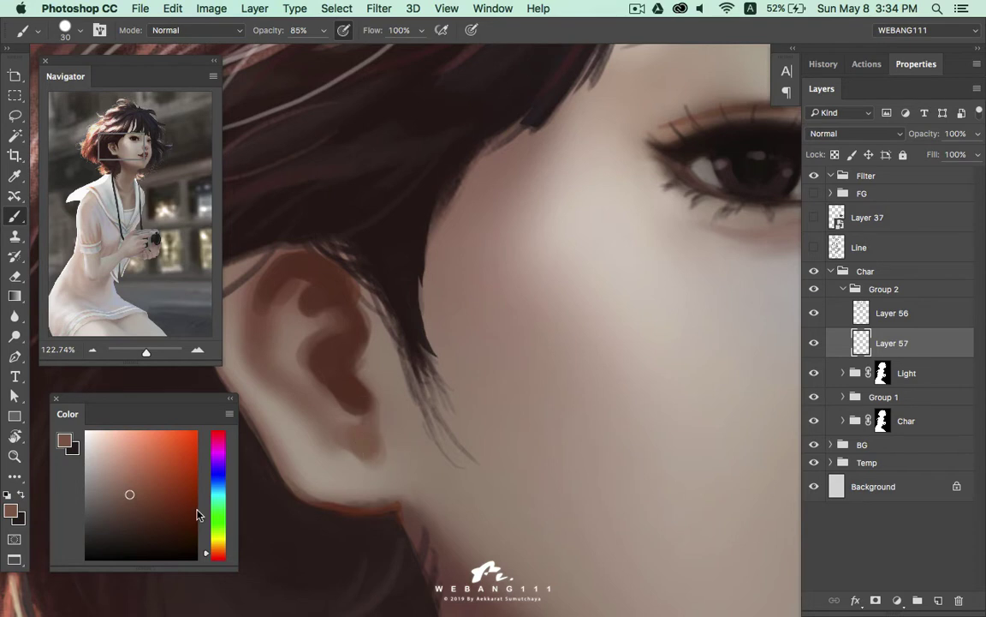
click(137, 500)
mouse_move(341, 440)
mouse_down()
mouse_move(370, 443)
mouse_move(364, 415)
mouse_move(359, 440)
mouse_move(373, 460)
mouse_move(304, 405)
mouse_up()
alt+click(374, 456)
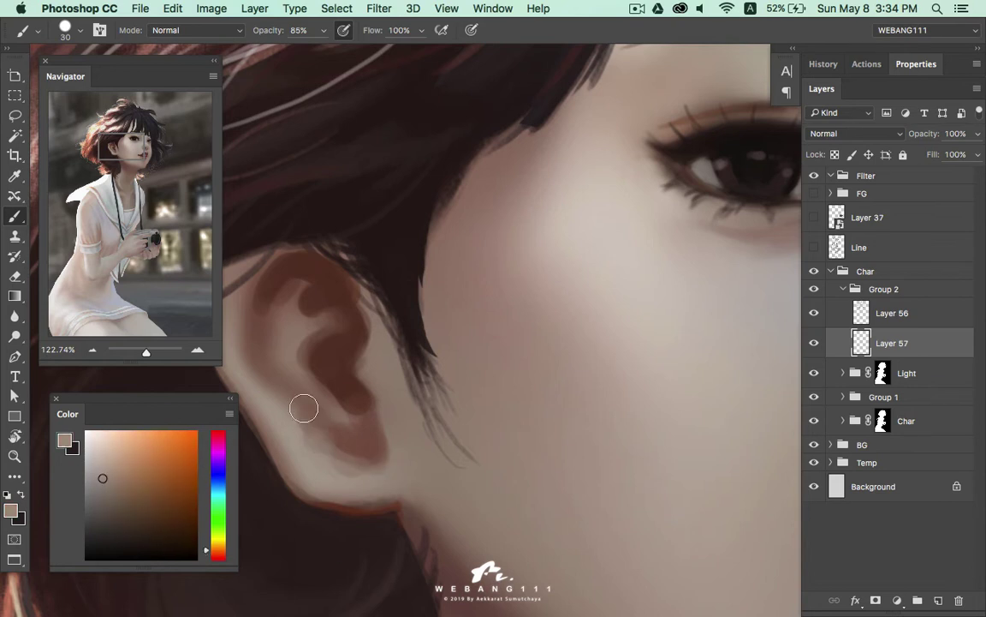
alt+click(355, 433)
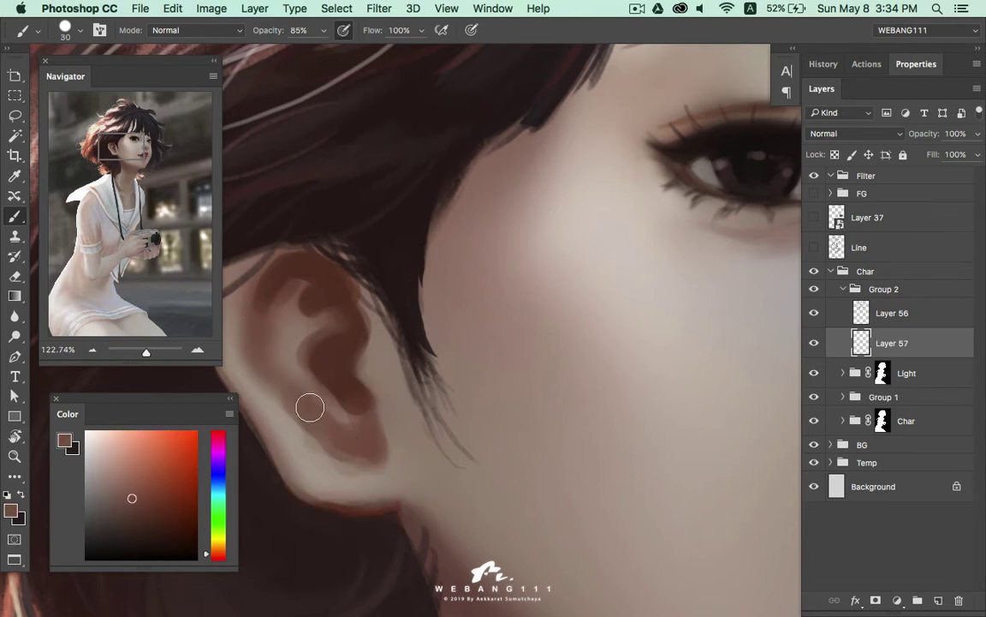
At brush size 25, paint soft light strokes along the ear's left rim
key(bracketleft)
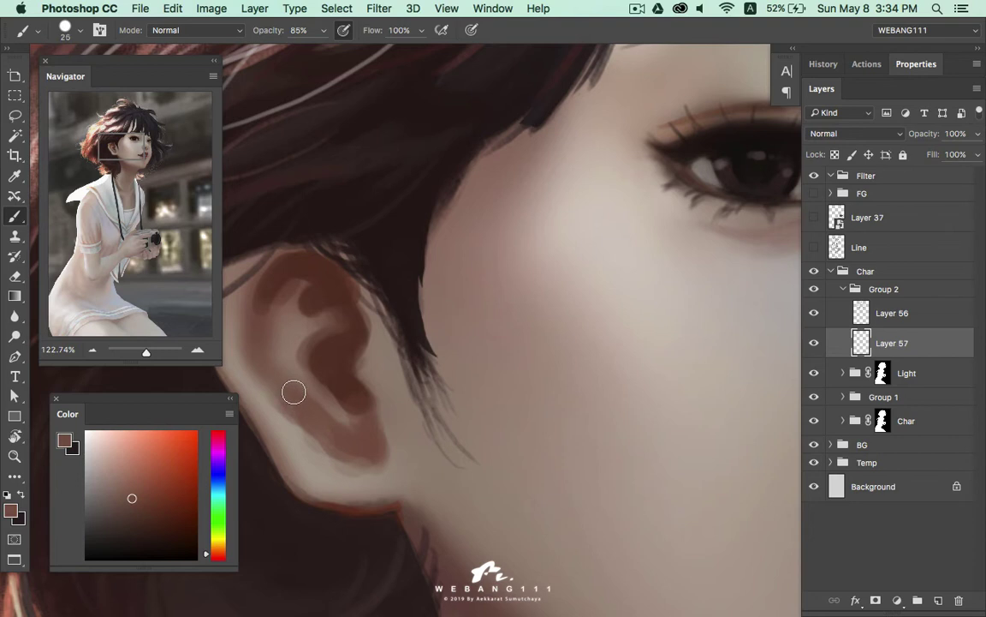
alt+click(316, 410)
alt+click(323, 367)
alt+click(330, 292)
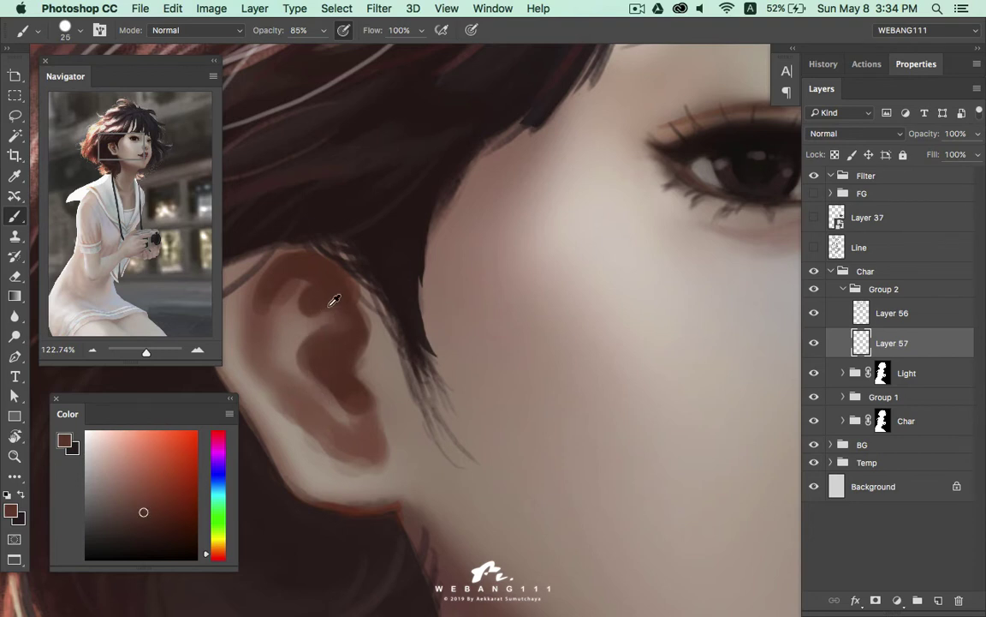
alt+click(282, 280)
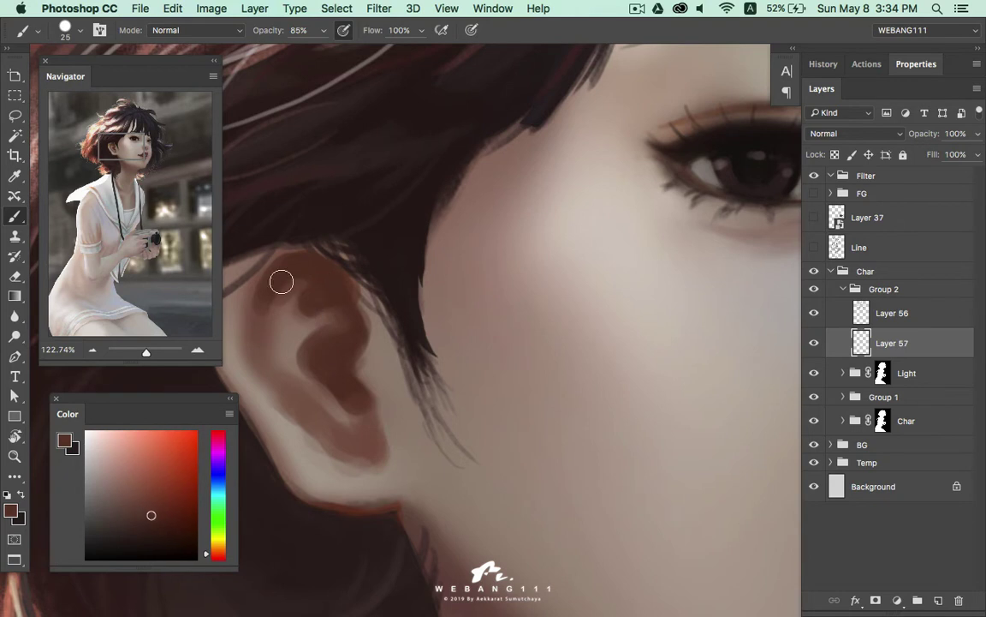
mouse_move(260, 322)
mouse_down()
mouse_move(301, 336)
mouse_move(339, 420)
mouse_up()
alt+click(311, 346)
alt+click(289, 328)
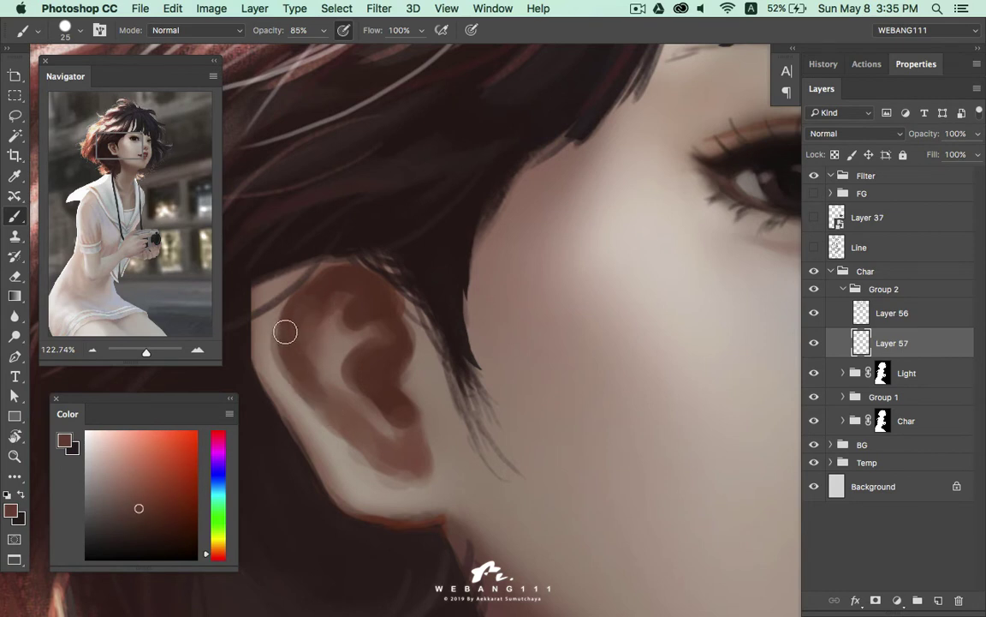
Sample skin tones around the lower ear and earlobe and shrink the brush to 15
alt+click(305, 386)
drag(306, 385, 344, 417)
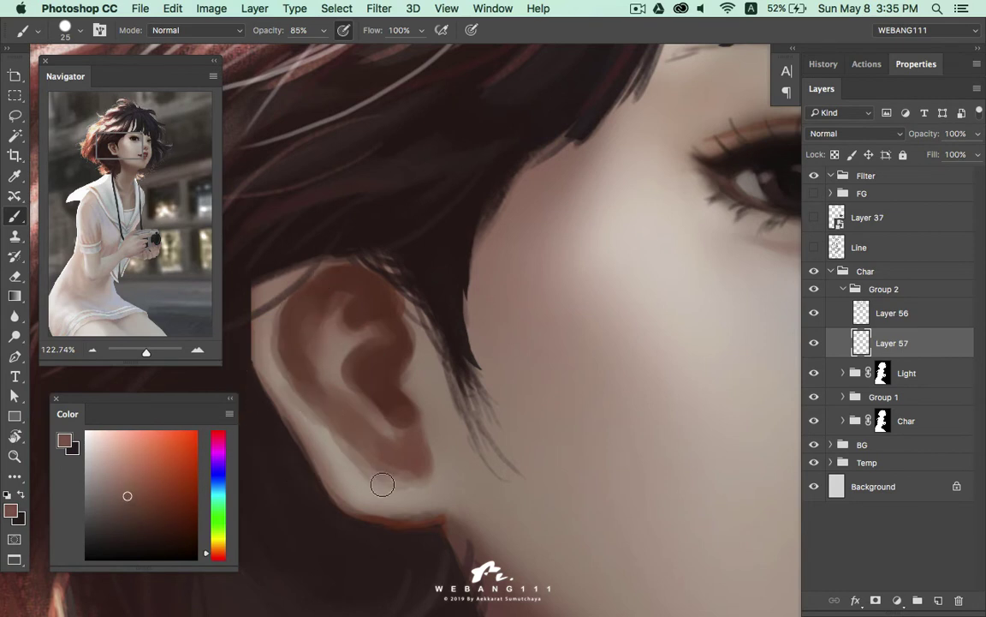
alt+click(419, 473)
drag(415, 433, 385, 426)
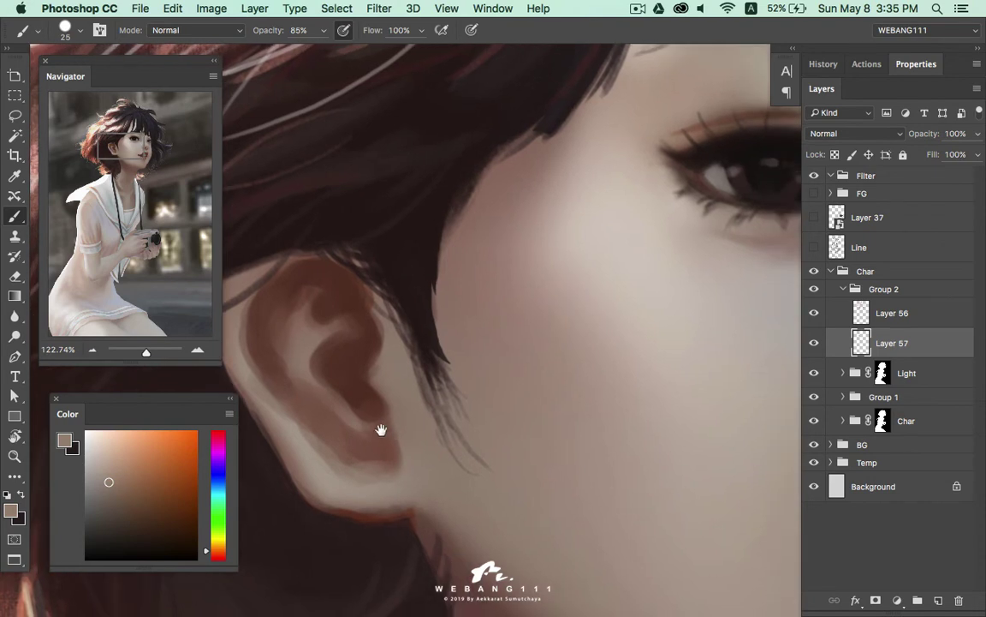
alt+click(399, 440)
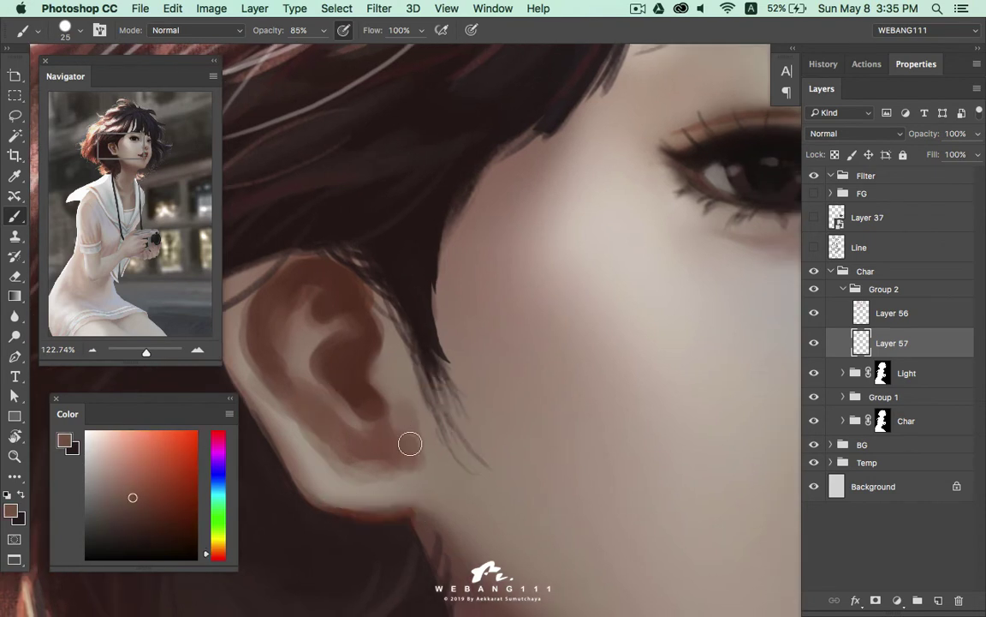
alt+click(365, 366)
alt+click(381, 403)
alt+click(362, 426)
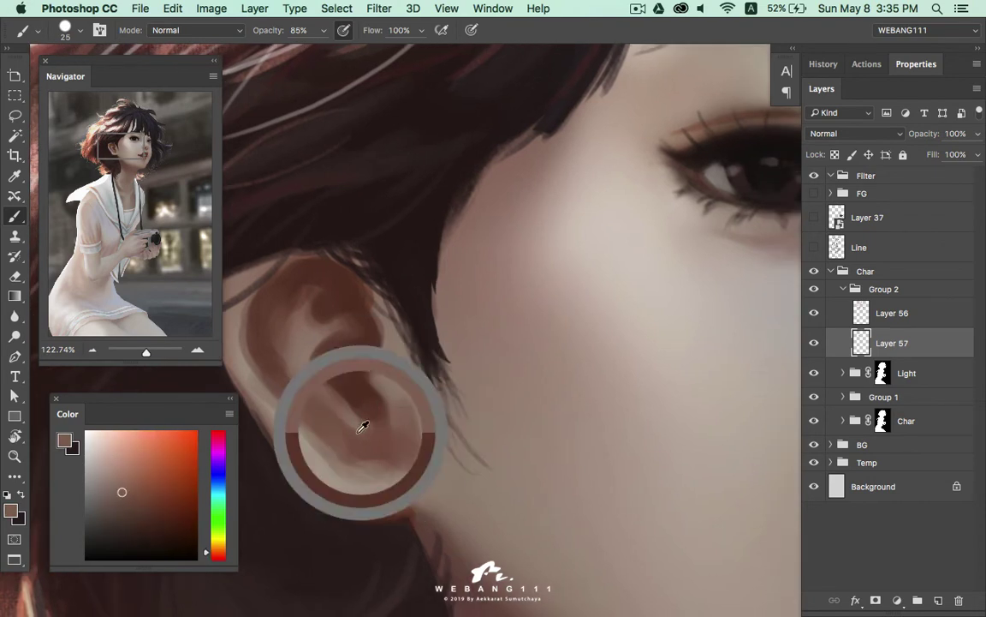
alt+click(402, 410)
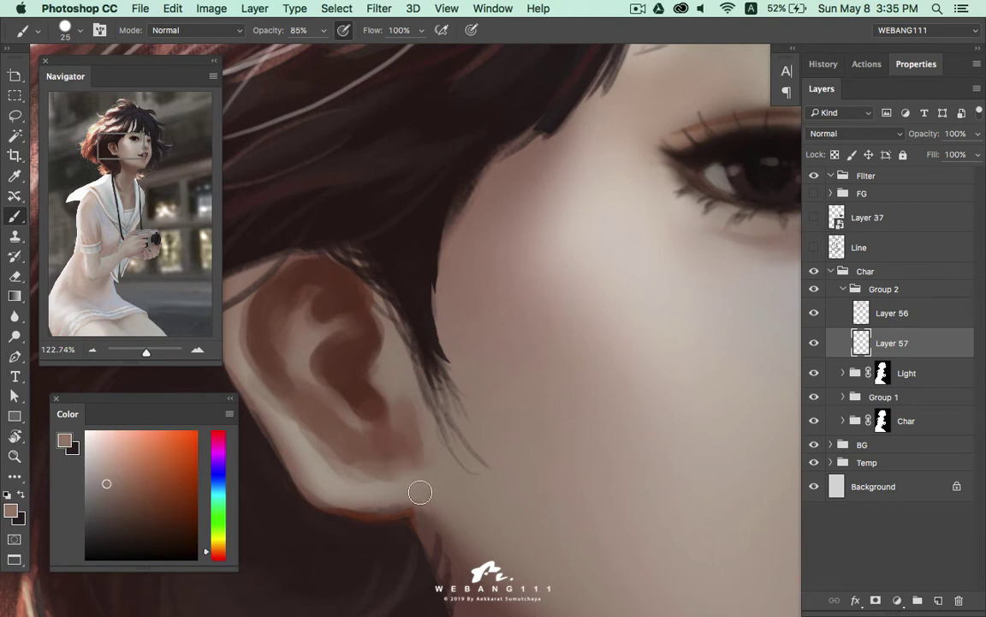
alt+click(358, 463)
key(bracketleft)
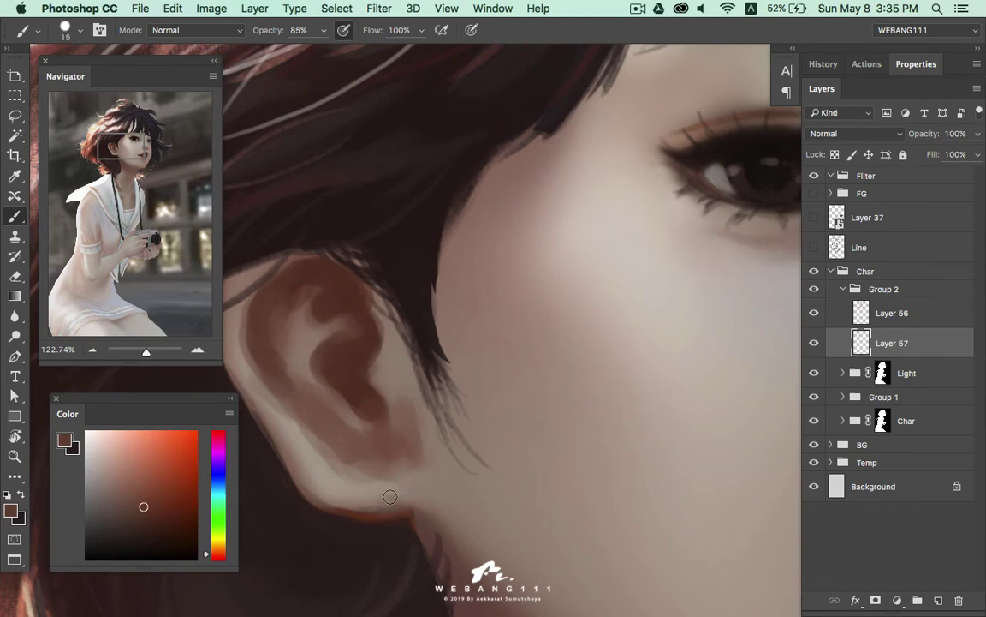
Paint a light skin tone along the lower ear rim and sample nearby ear colours
alt+click(402, 454)
drag(315, 463, 370, 447)
alt+click(353, 501)
drag(263, 392, 310, 463)
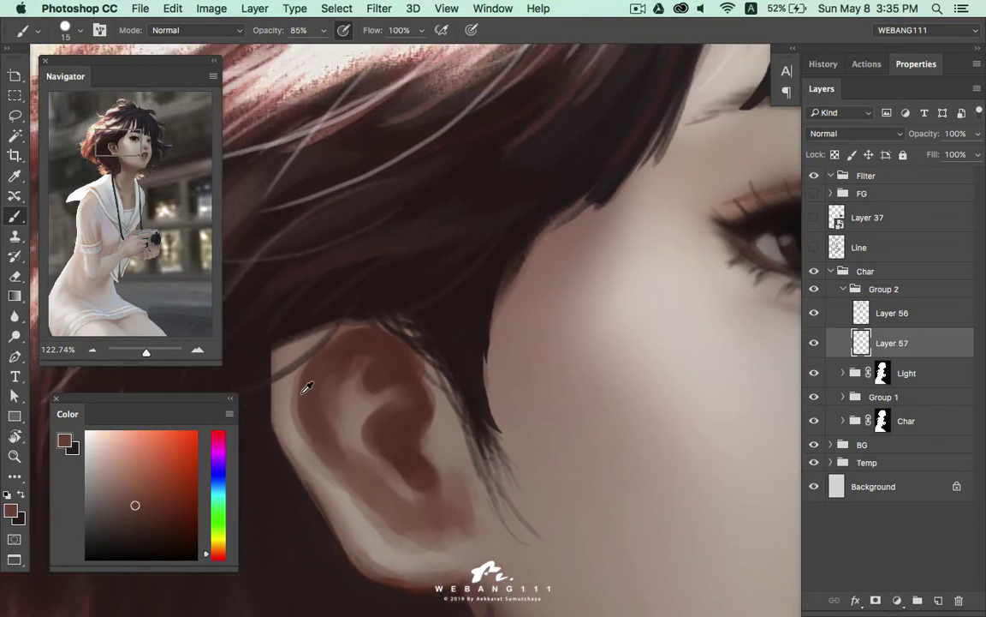
alt+click(324, 458)
alt+click(306, 404)
Sample dark red-brown and darker shades around the upper ear and beside it
alt+click(319, 433)
drag(330, 378, 354, 331)
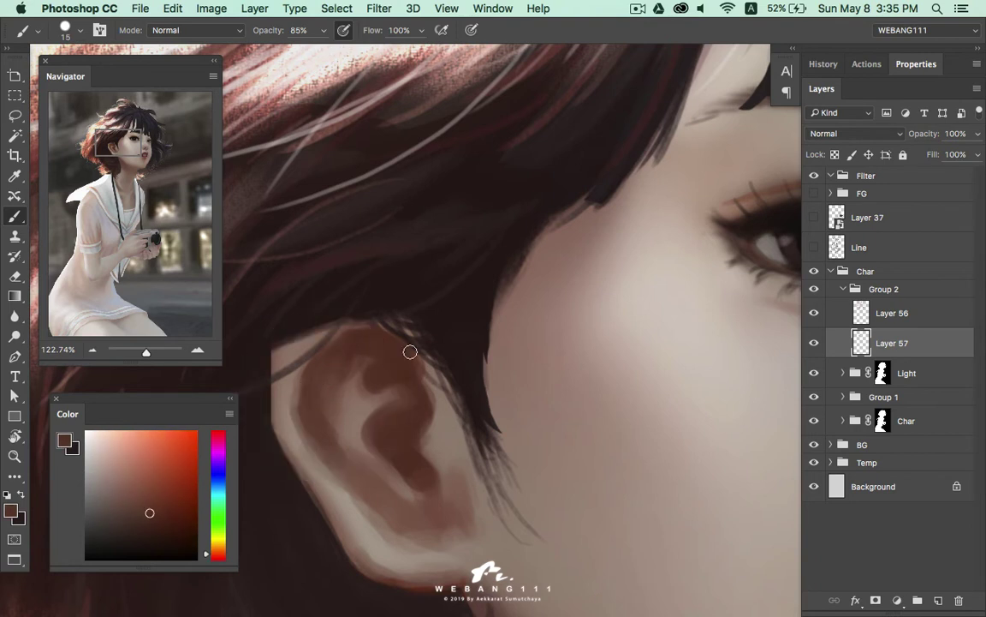
alt+click(374, 311)
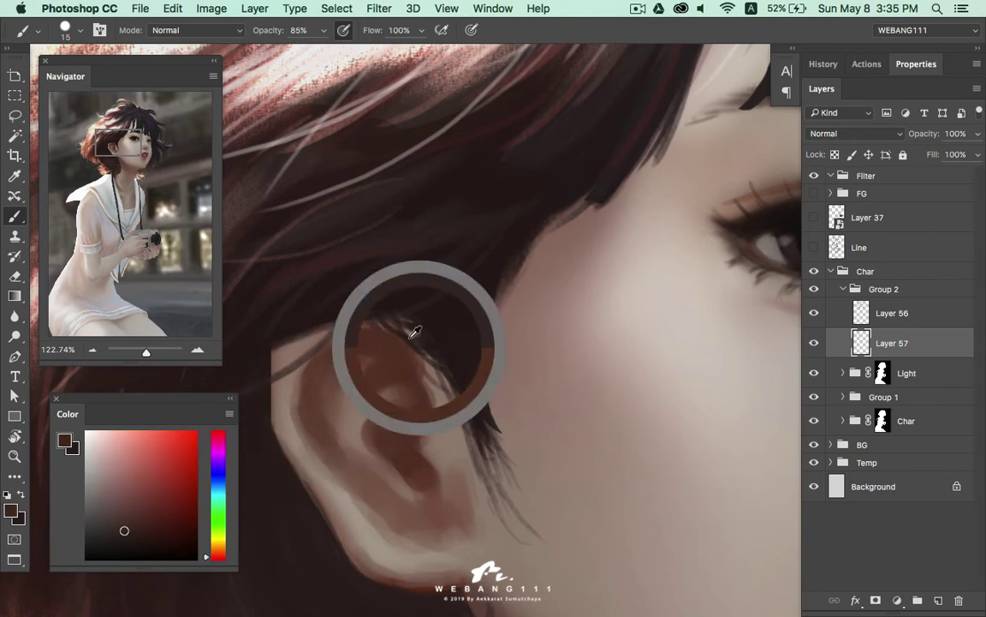
alt+click(270, 352)
alt+click(276, 339)
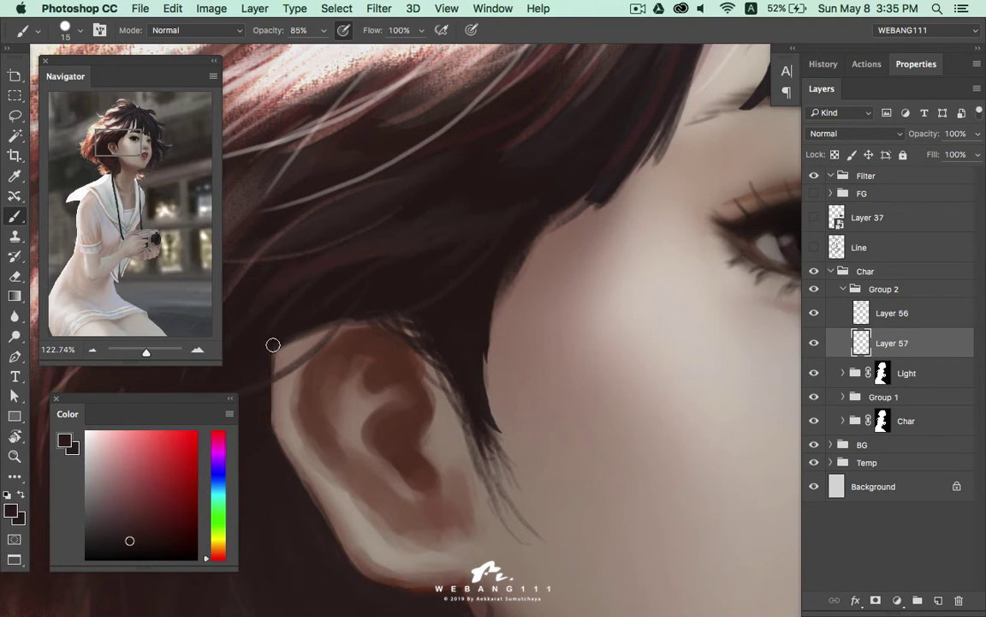
drag(352, 533, 282, 400)
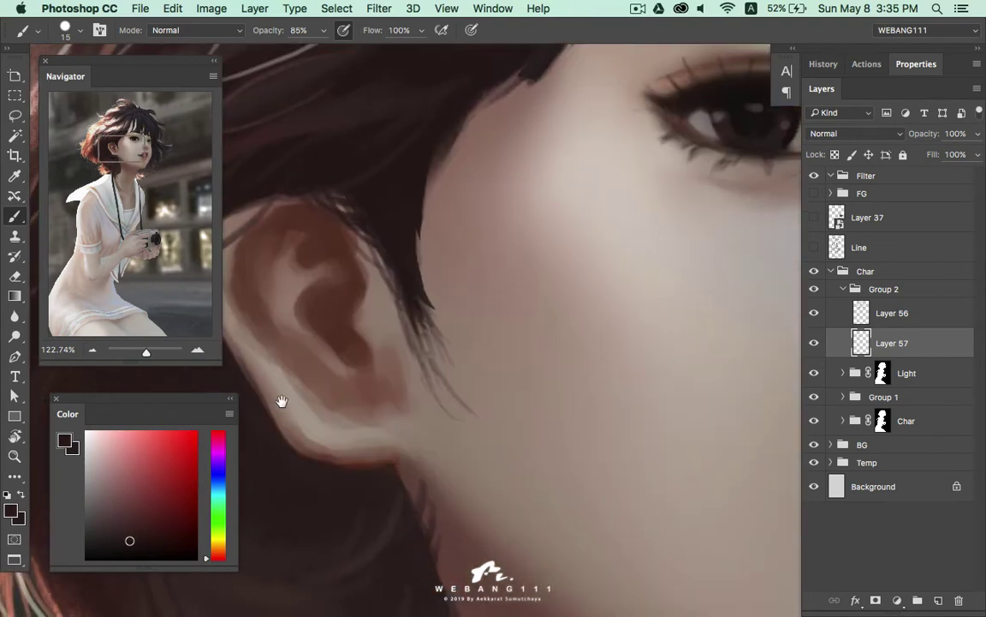
alt+click(354, 476)
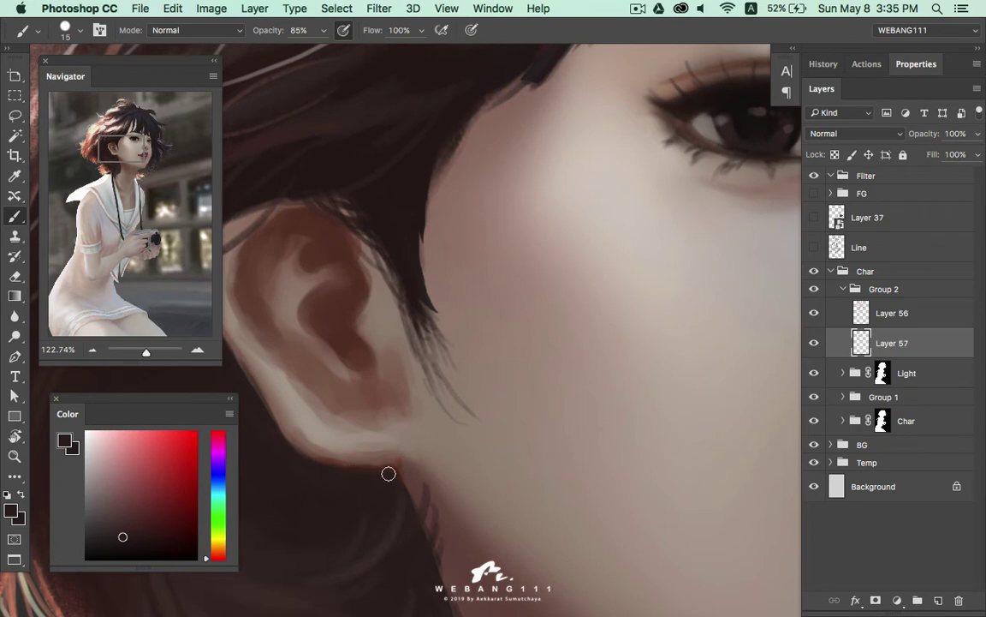
Sample and slightly darken the reddish-brown skin tones where the ear meets the jaw
scroll(368, 406, down, 5)
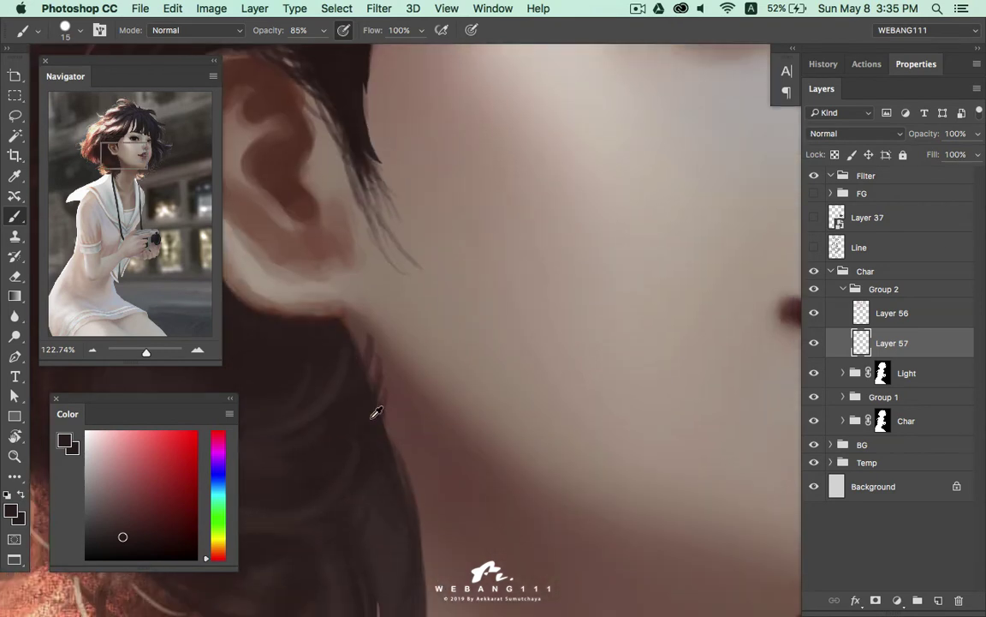
drag(363, 385, 370, 447)
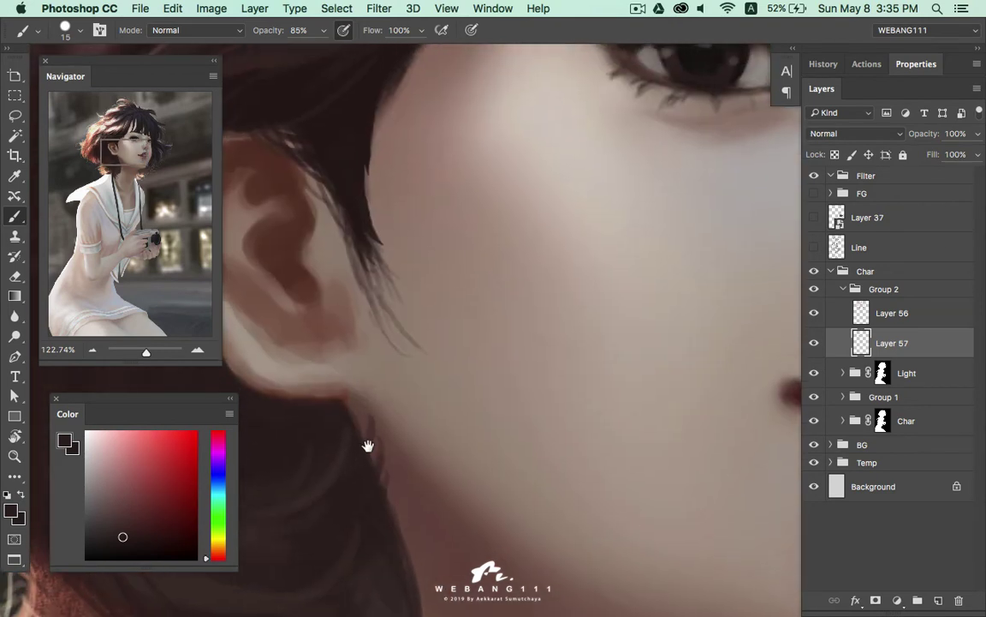
mouse_move(352, 337)
mouse_down()
mouse_move(308, 402)
mouse_move(296, 400)
mouse_up()
alt+click(281, 400)
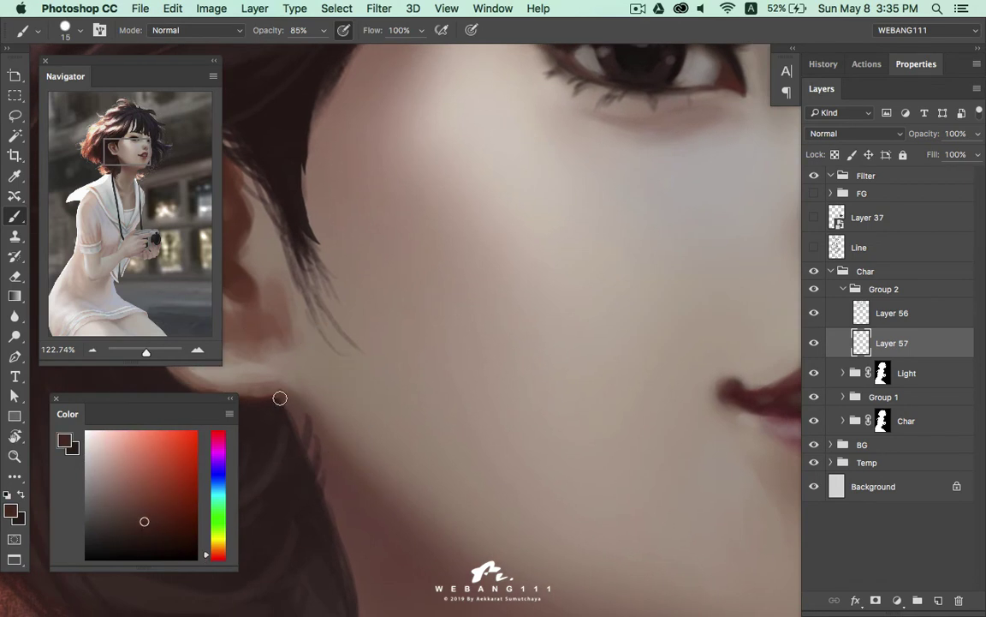
alt+click(259, 445)
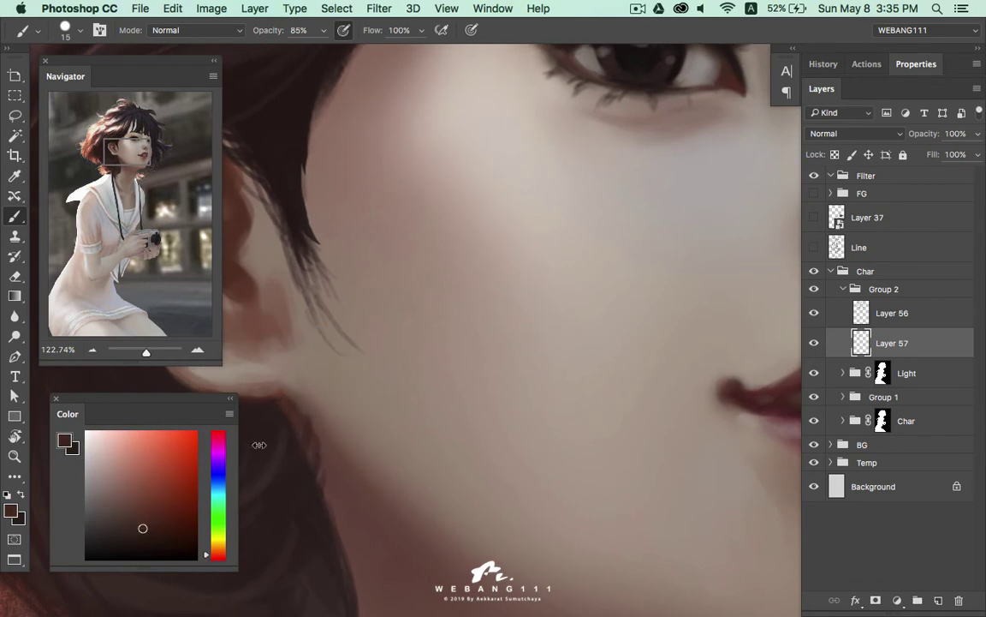
alt+click(346, 476)
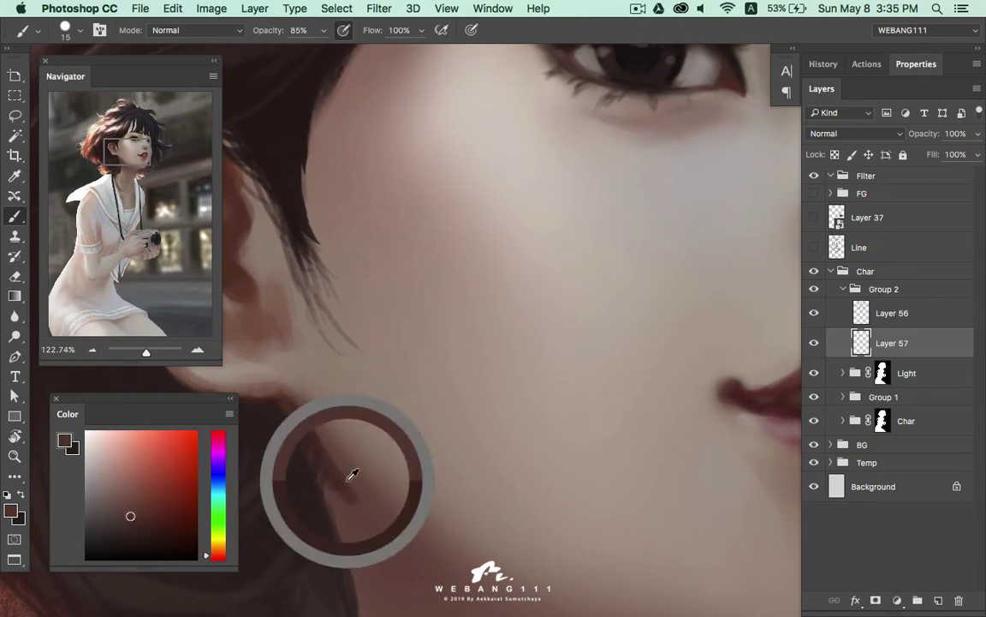
alt+click(286, 379)
alt+click(296, 386)
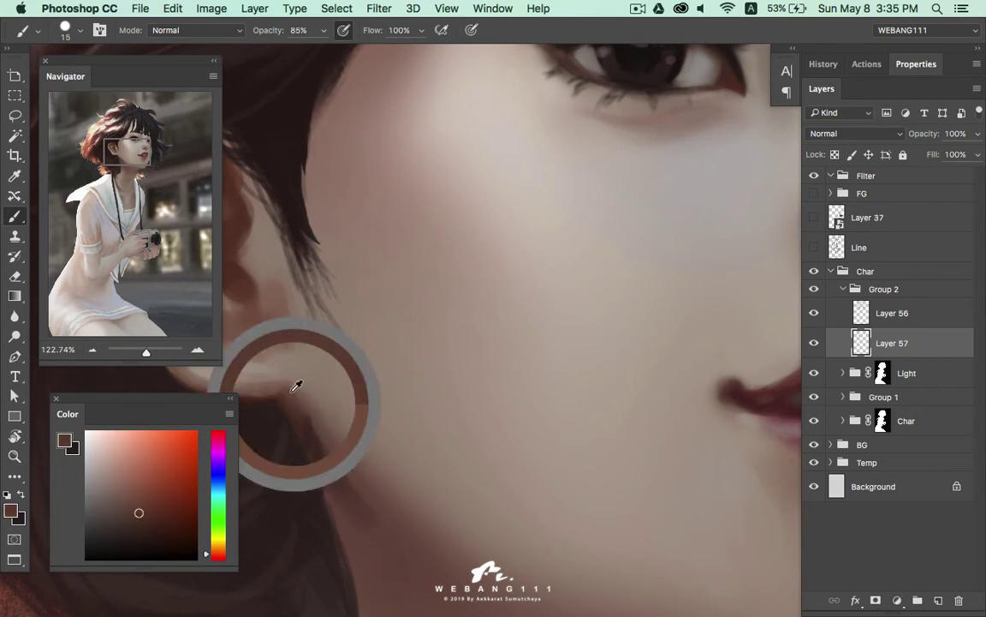
scroll(304, 402, up, 3)
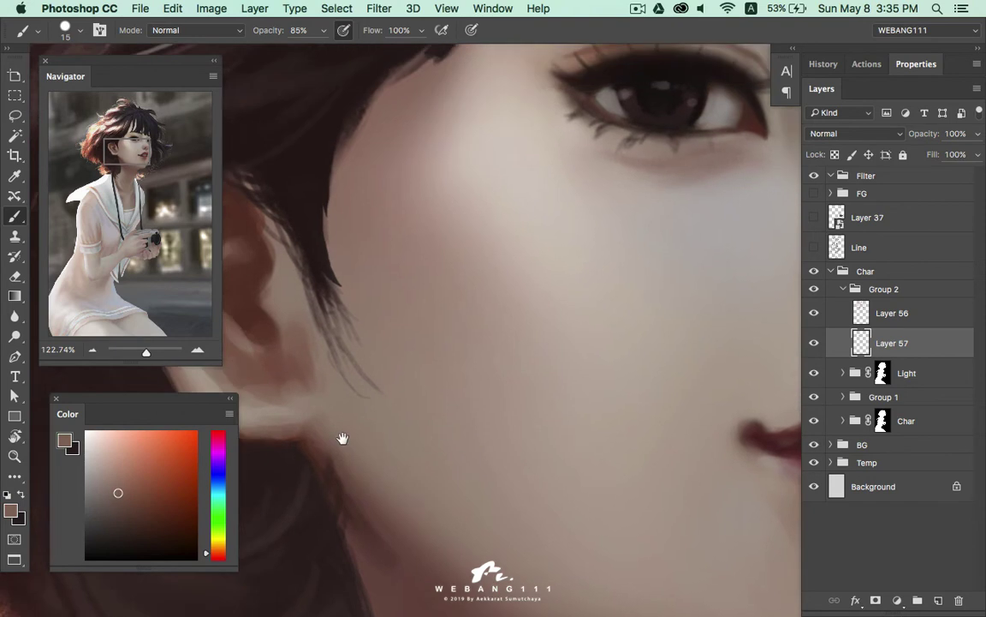
scroll(340, 436, up, 4)
Pick a darker, more saturated ear brown and paint a lighter stroke into the inner ear
alt+click(314, 395)
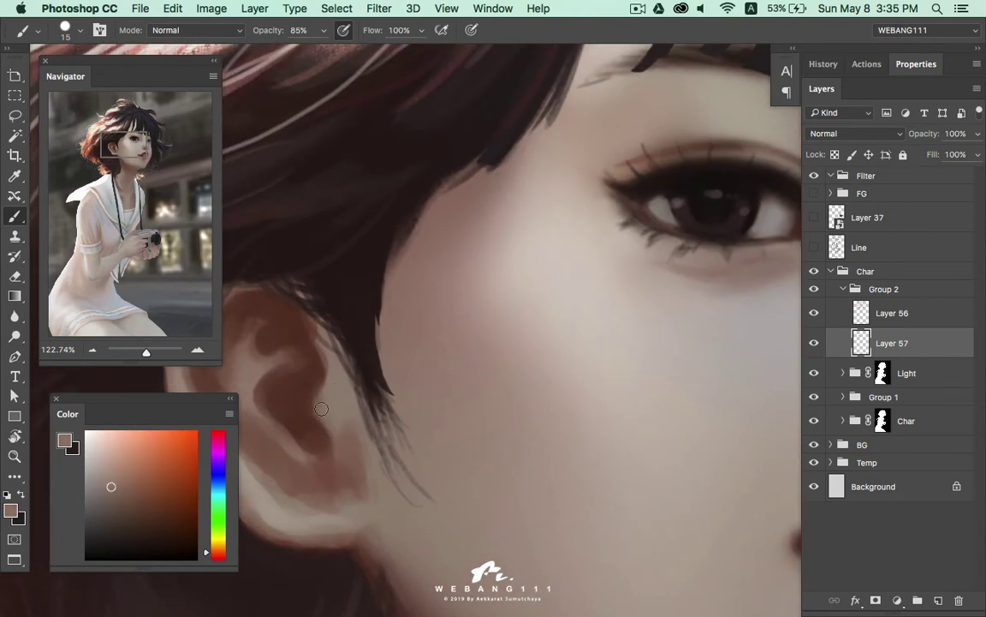
alt+click(320, 407)
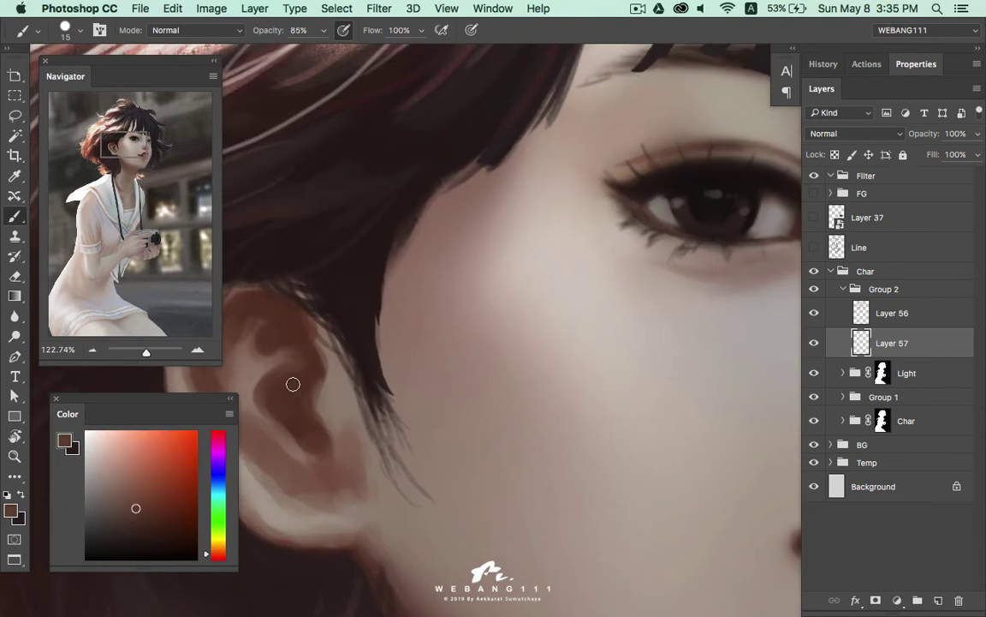
alt+click(278, 401)
click(136, 517)
click(149, 517)
alt+click(287, 379)
drag(265, 360, 294, 411)
Sample a series of tones from around the ear folds
alt+click(276, 347)
alt+click(286, 333)
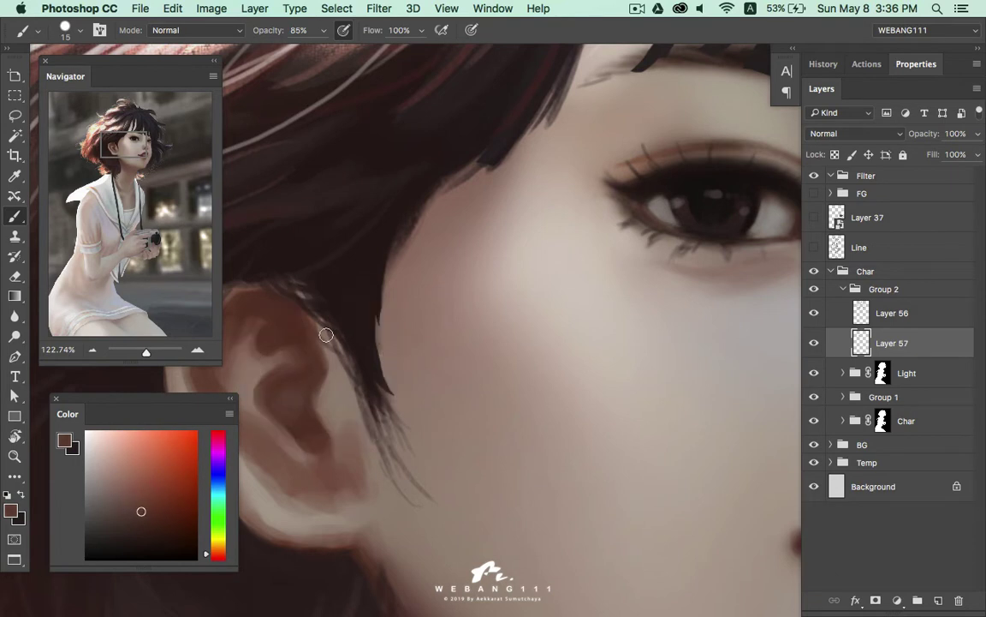
alt+click(297, 347)
alt+click(258, 323)
alt+click(281, 315)
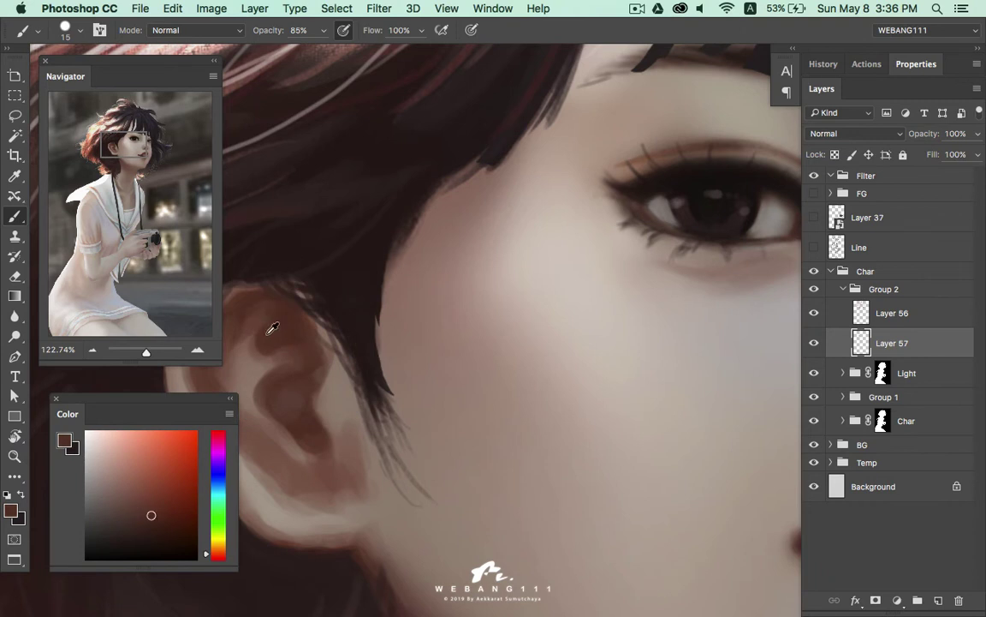
alt+click(266, 349)
alt+click(249, 351)
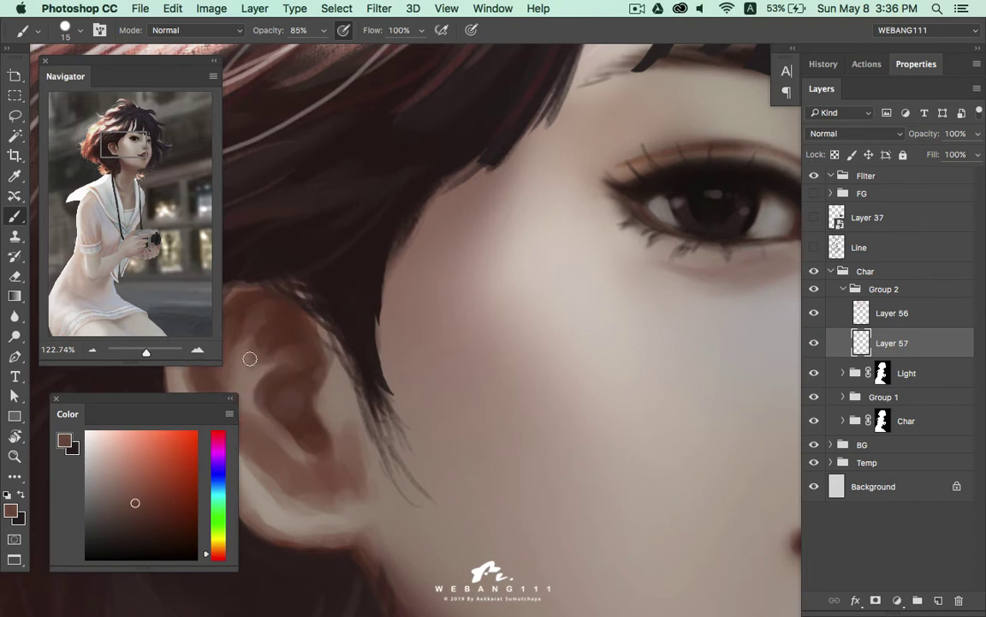
scroll(337, 352, down, 2)
alt+click(293, 332)
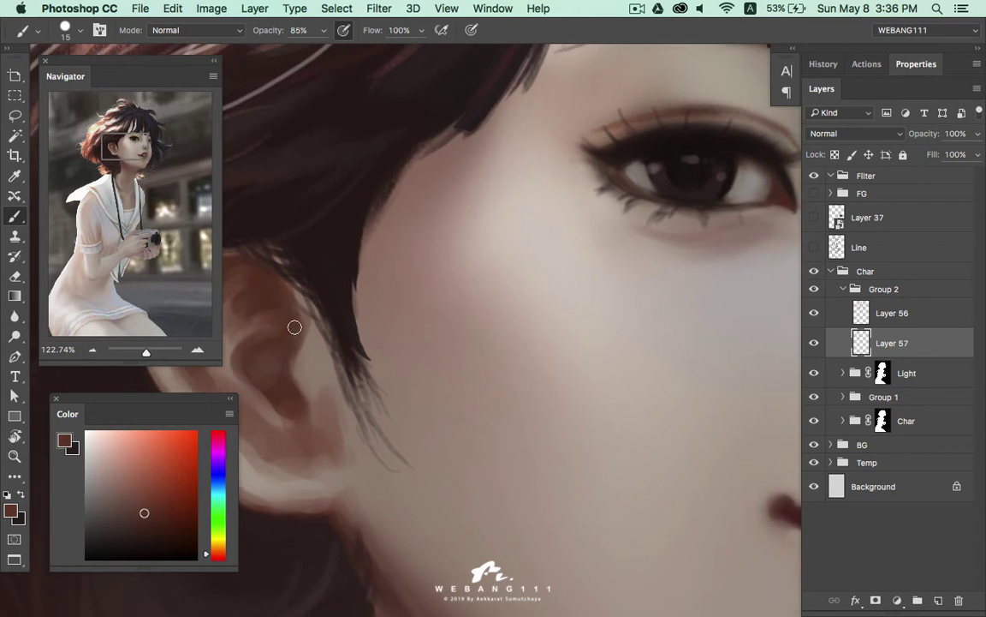
alt+click(276, 378)
alt+click(281, 390)
Sample more ear and skin colours, then zoom out to see the whole face
drag(343, 428, 326, 368)
alt+click(306, 400)
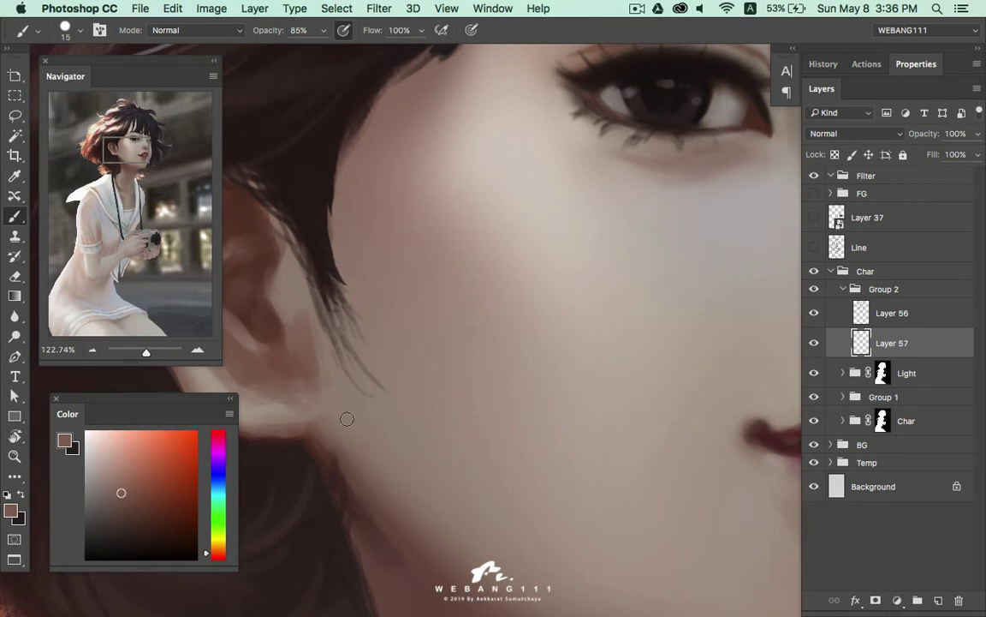
alt+click(295, 367)
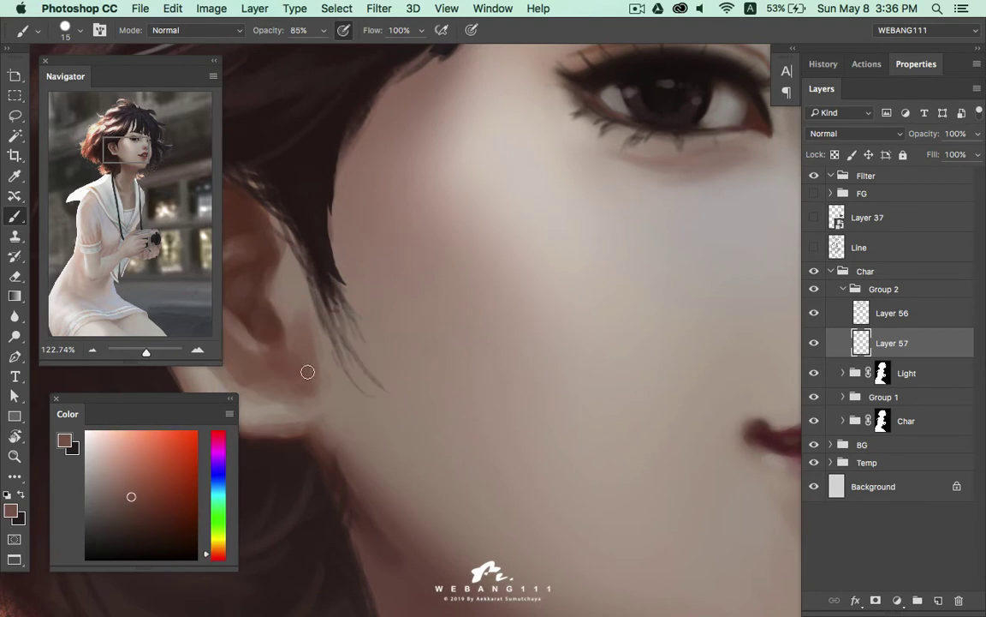
alt+click(322, 369)
alt+click(283, 320)
alt+click(262, 276)
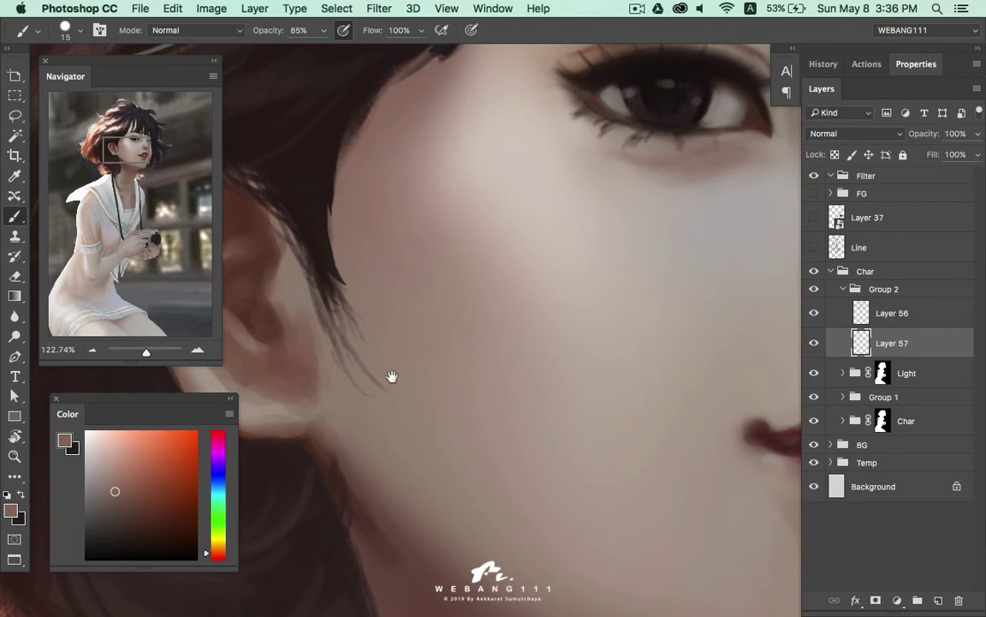
drag(337, 368, 281, 261)
alt+click(269, 235)
mouse_move(337, 326)
mouse_down()
mouse_move(420, 396)
mouse_move(415, 447)
mouse_move(427, 452)
mouse_up()
With the Brush, pick a slightly redder skin tone and lower brush opacity to 75%
key(b)
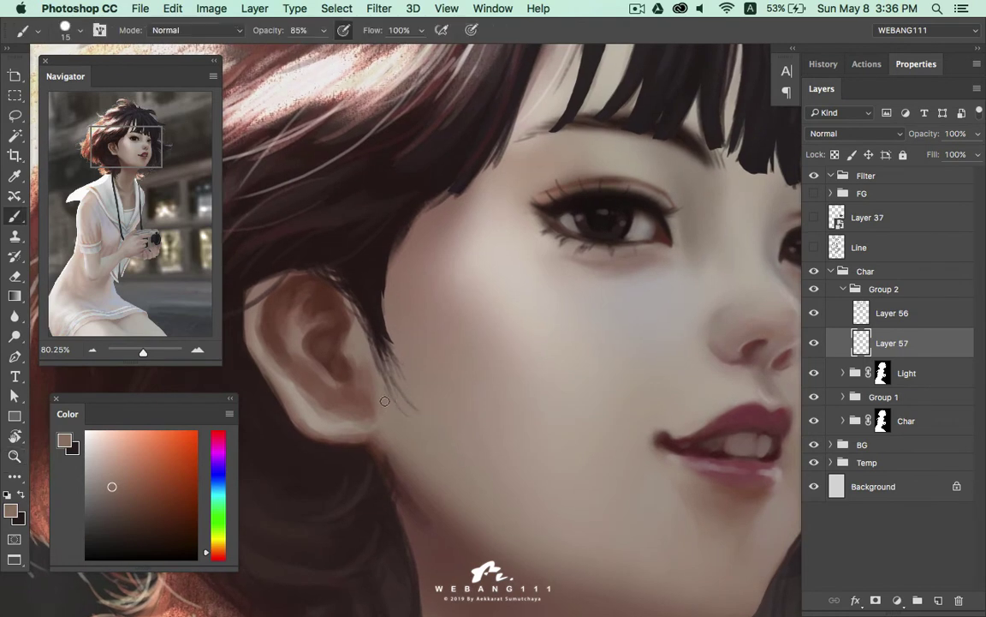
alt+click(347, 411)
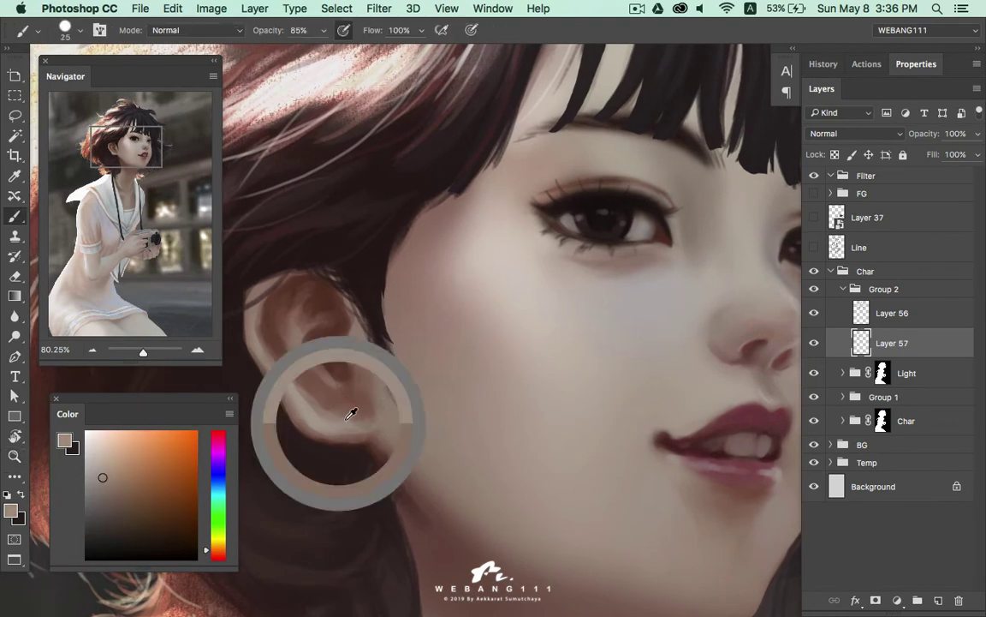
alt+click(338, 404)
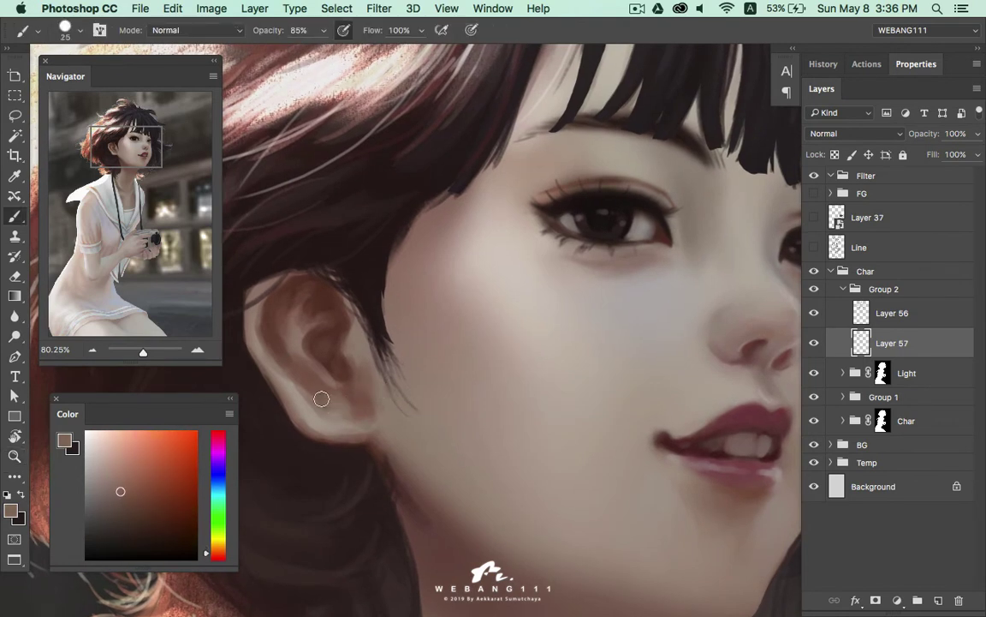
right_click(322, 398)
key(Escape)
alt+click(356, 408)
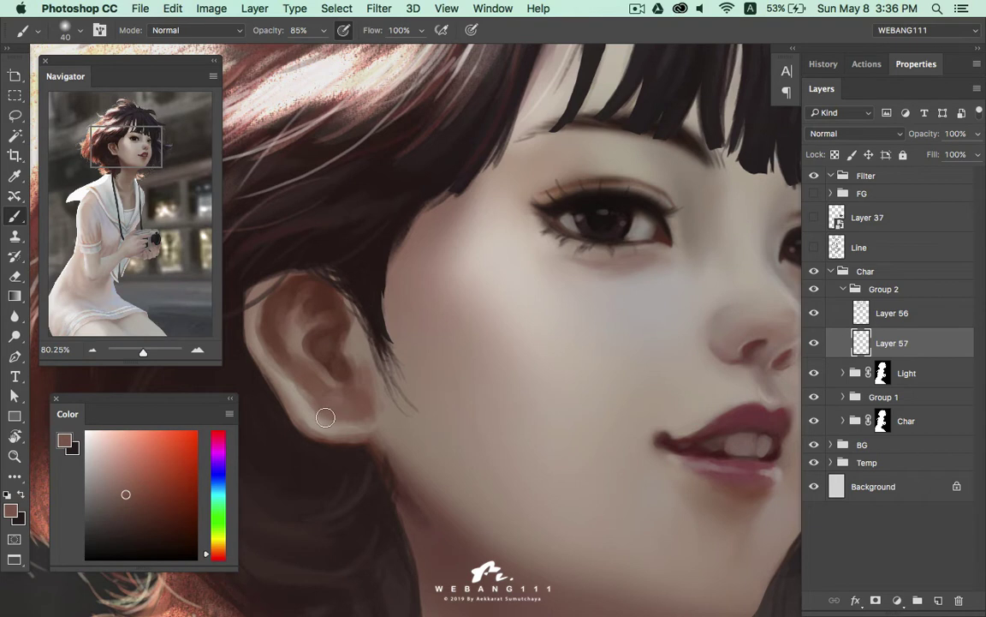
drag(279, 33, 266, 36)
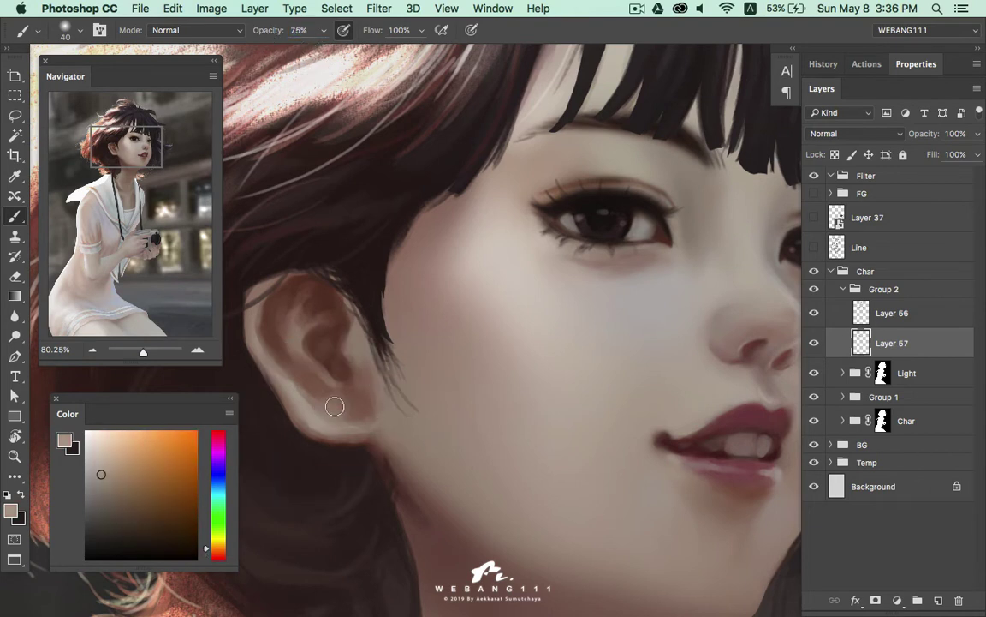
Sample further ear tones, including darker shades near the ear
alt+click(317, 374)
drag(338, 383, 308, 357)
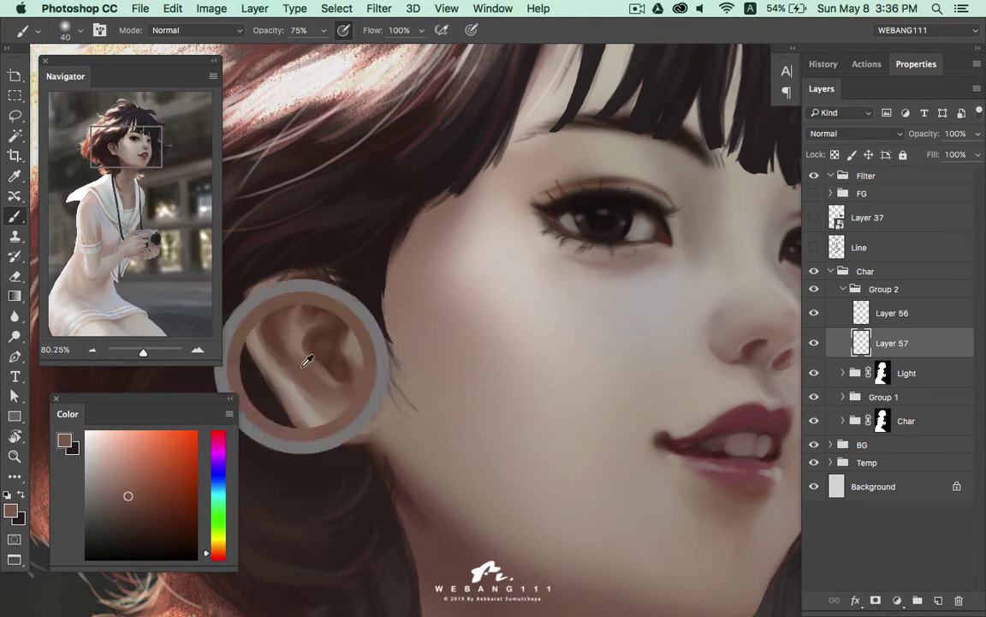
drag(283, 283, 270, 317)
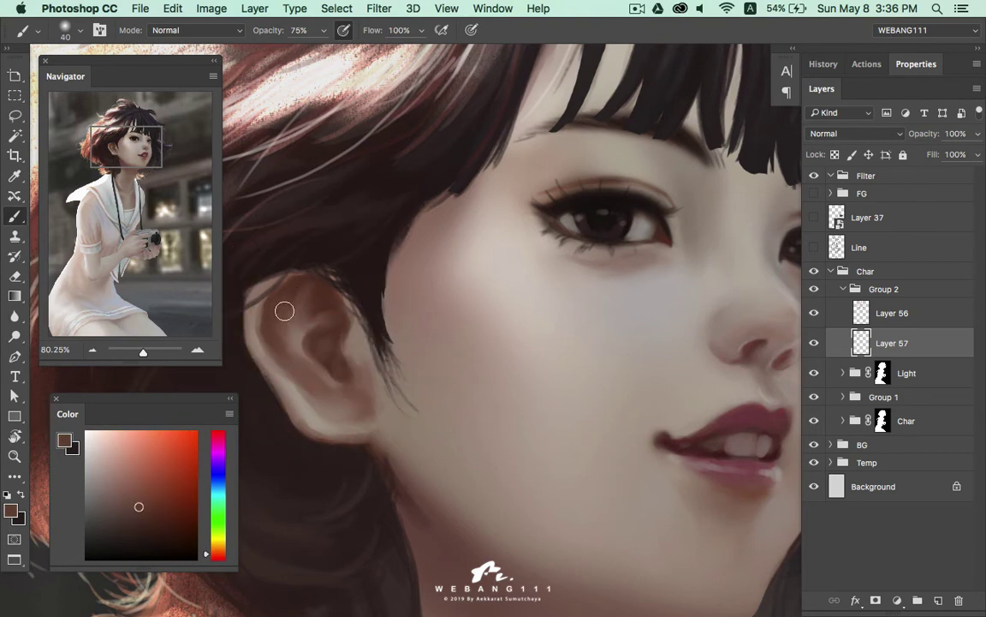
alt+click(331, 364)
alt+click(365, 349)
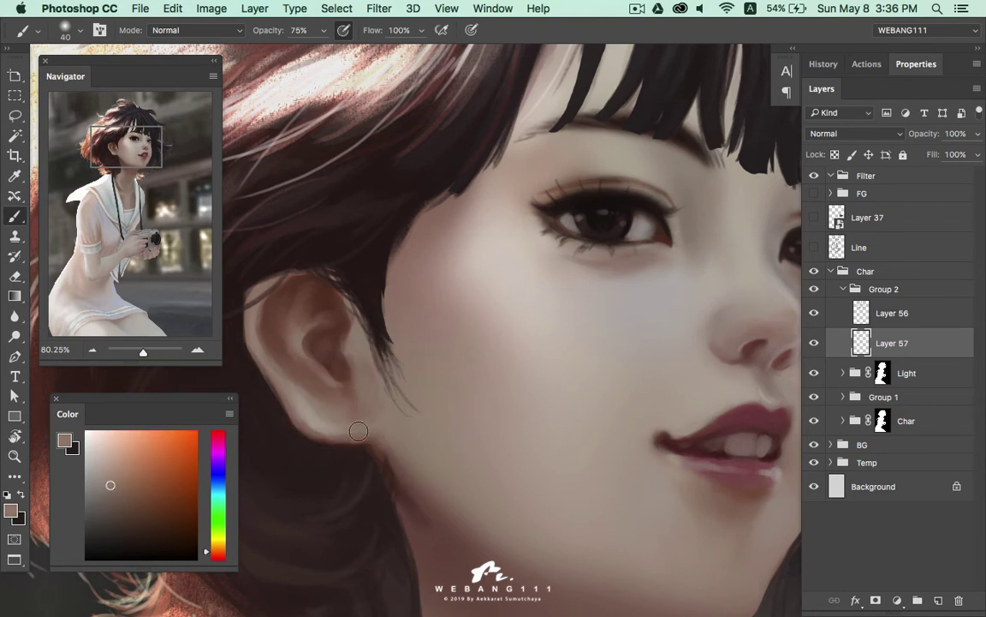
alt+click(315, 392)
alt+click(336, 356)
alt+click(322, 308)
alt+click(300, 292)
alt+click(293, 376)
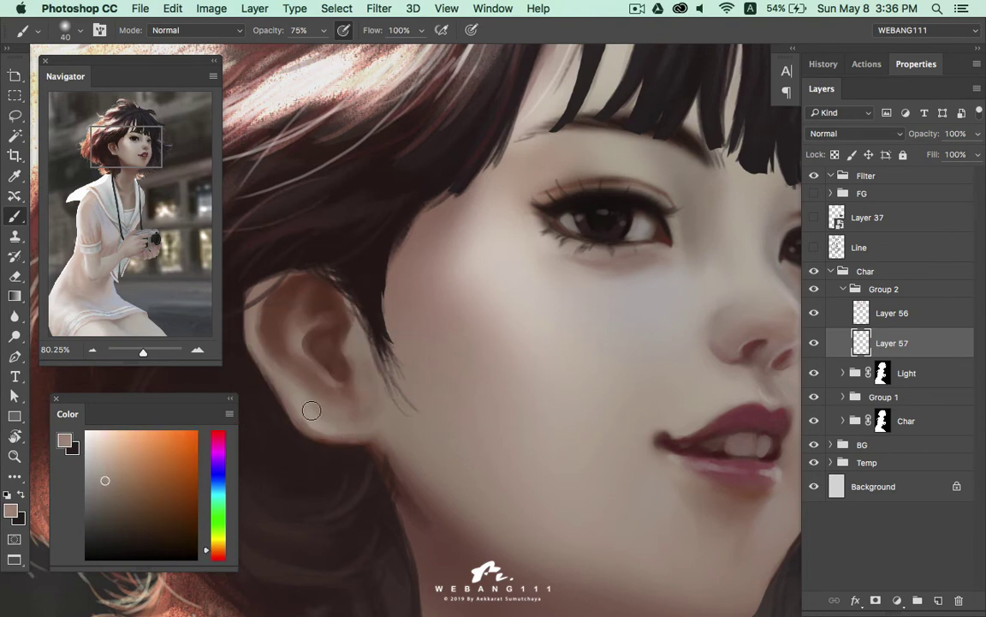
Bring the chin and jaw into view, set the brush to 10 px, and sample dark jaw browns
drag(435, 465, 333, 352)
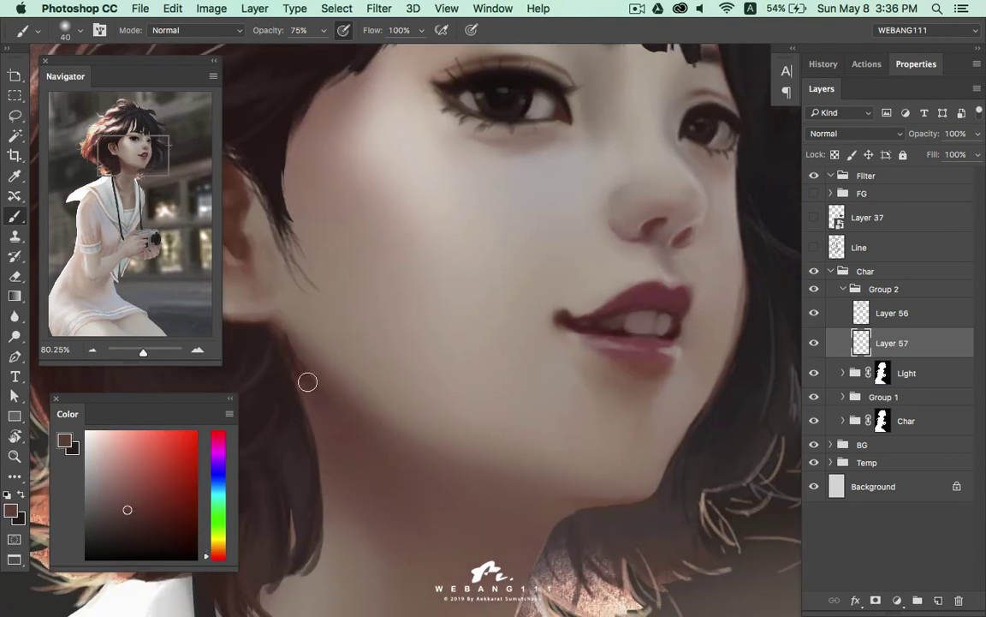
drag(417, 396, 360, 236)
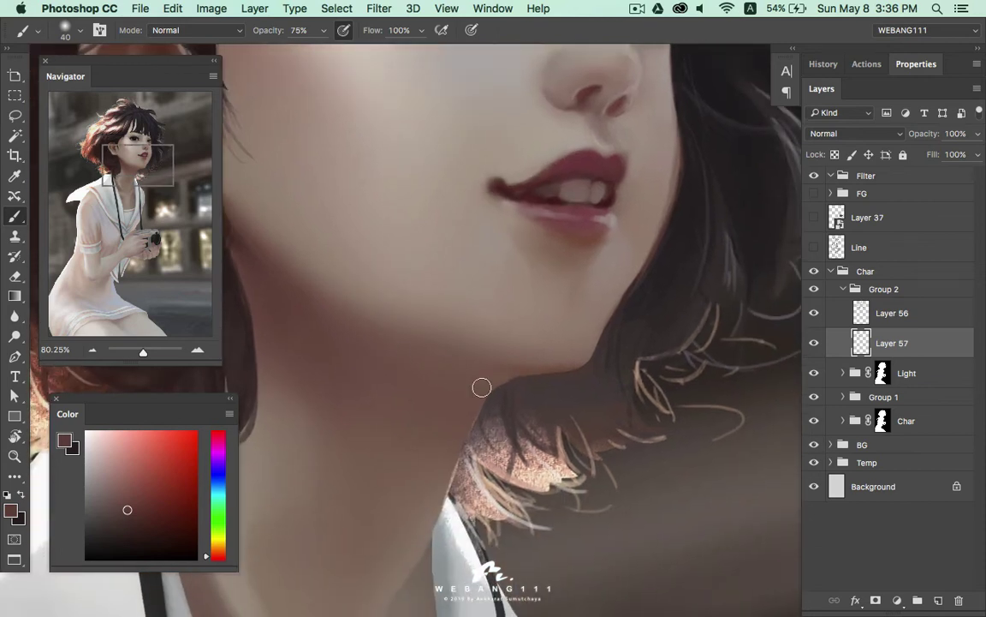
drag(480, 385, 505, 375)
key(bracketleft)
key(bracketleft)
key(bracketleft)
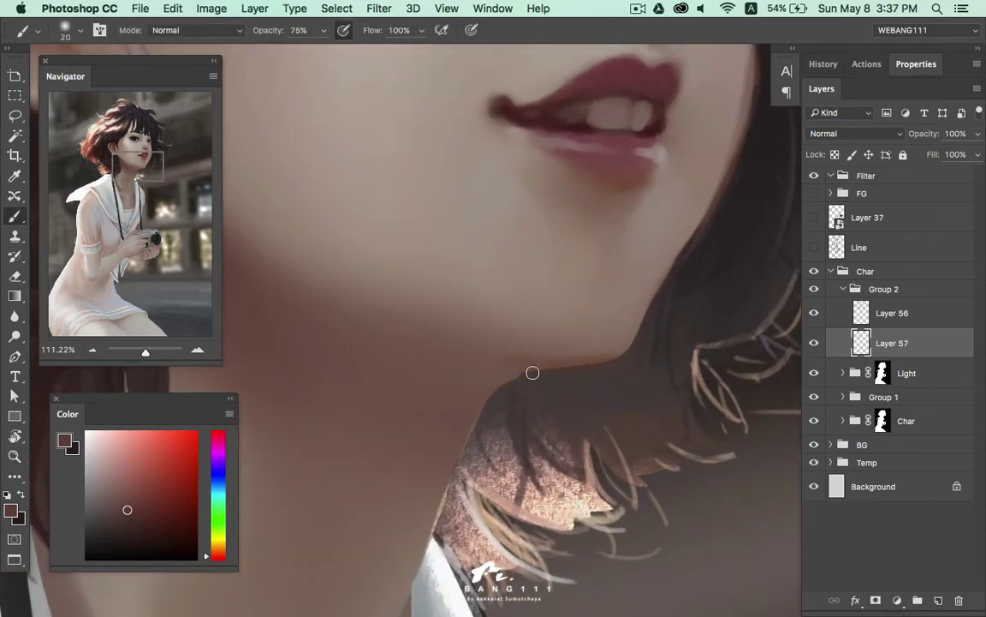
alt+click(515, 389)
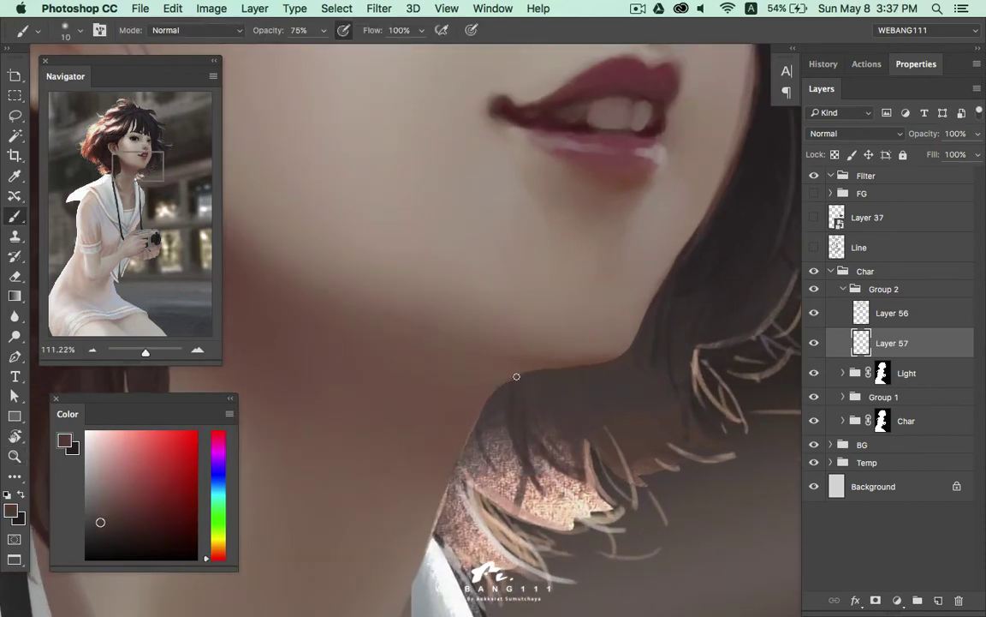
alt+click(622, 227)
drag(678, 248, 625, 379)
alt+click(584, 415)
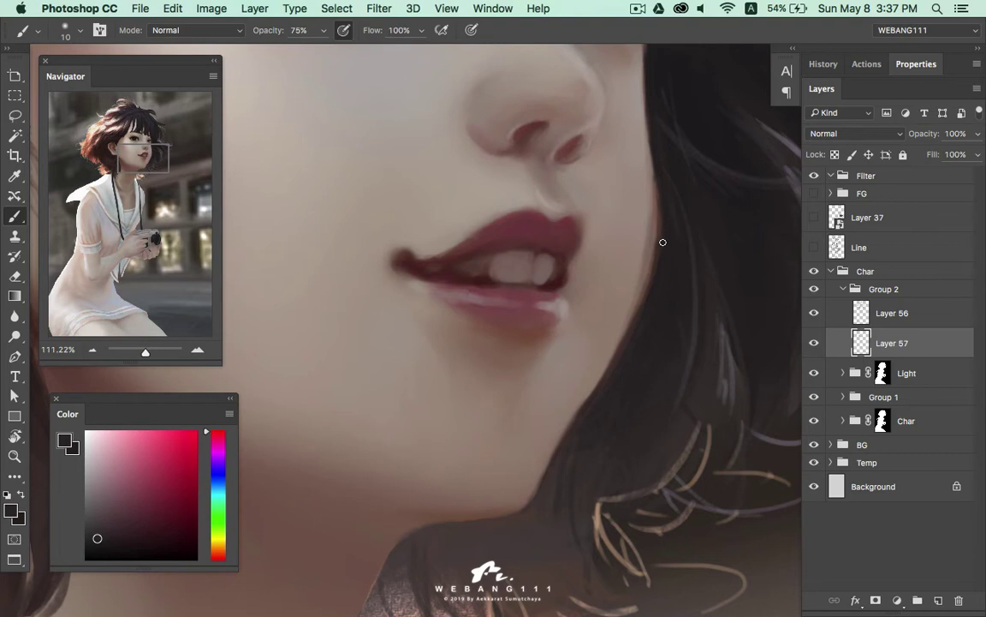
At a 20 px brush, sample skin tones near the lips and the red lip colour
key(bracketright)
alt+click(602, 182)
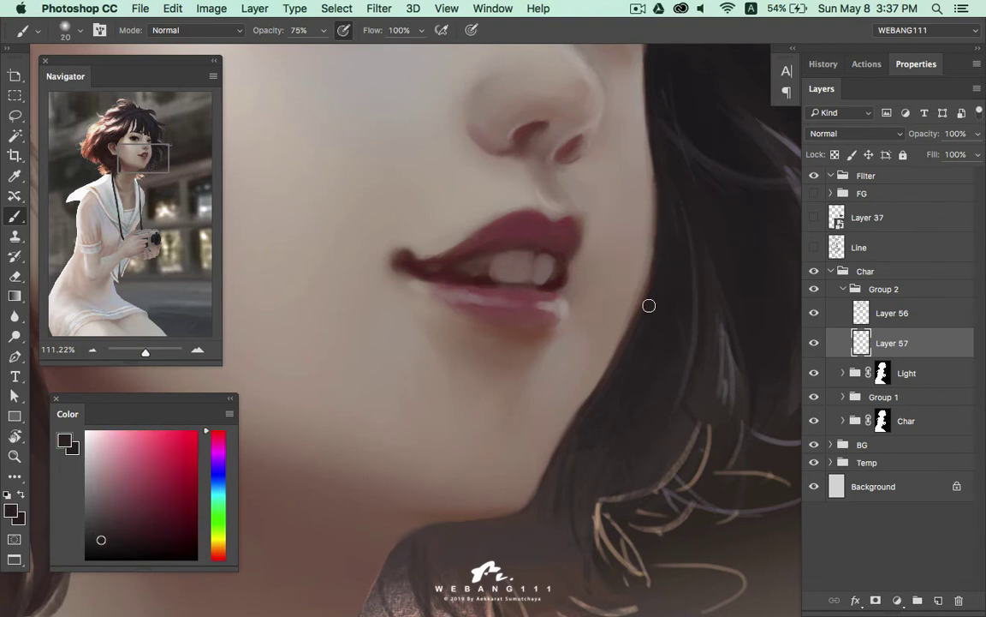
scroll(638, 325, up, 6)
alt+click(617, 274)
alt+click(625, 402)
scroll(660, 304, down, 6)
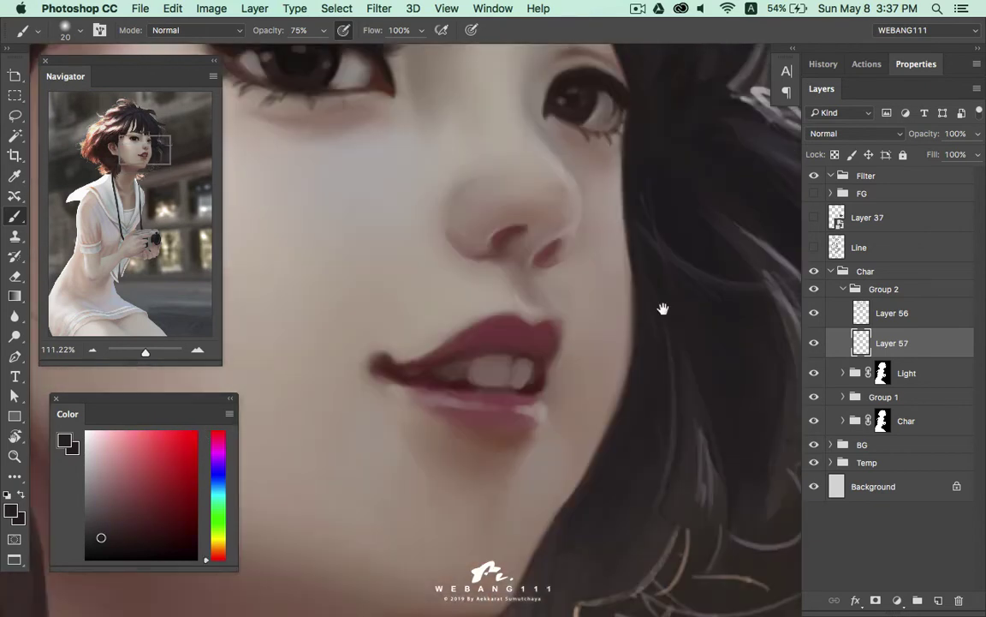
alt+click(636, 357)
Pan down to the neck, sample an orange-brown tone, and shrink the brush to 10
drag(561, 510, 660, 345)
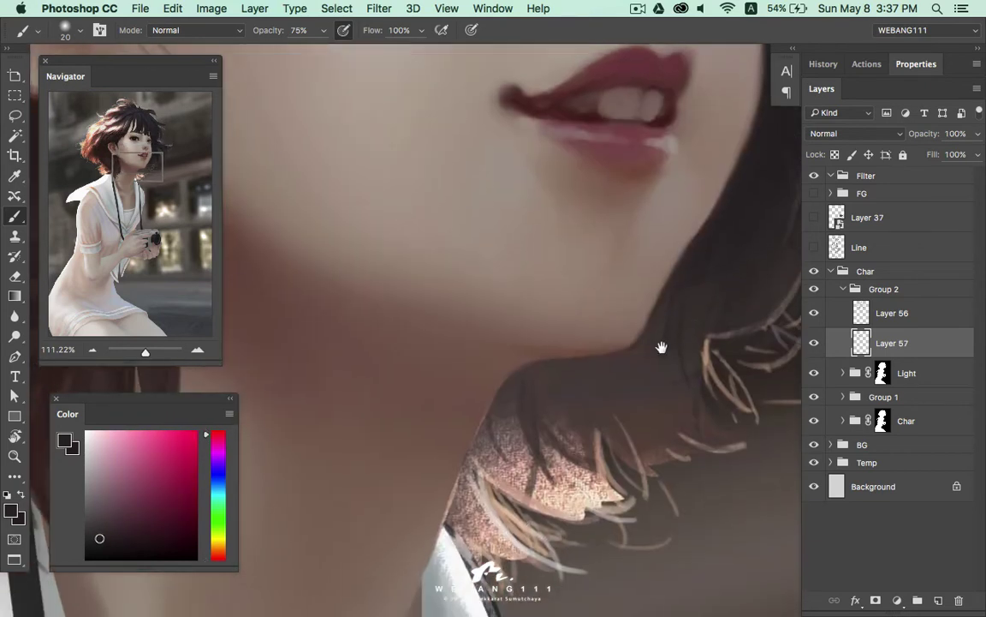
alt+click(511, 394)
key(bracketleft)
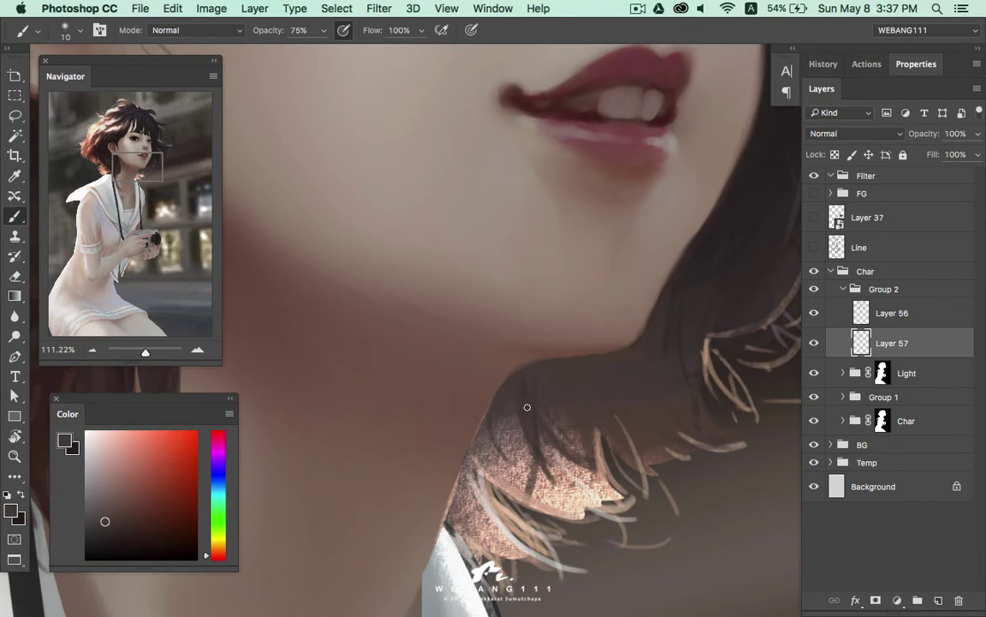
drag(500, 405, 535, 342)
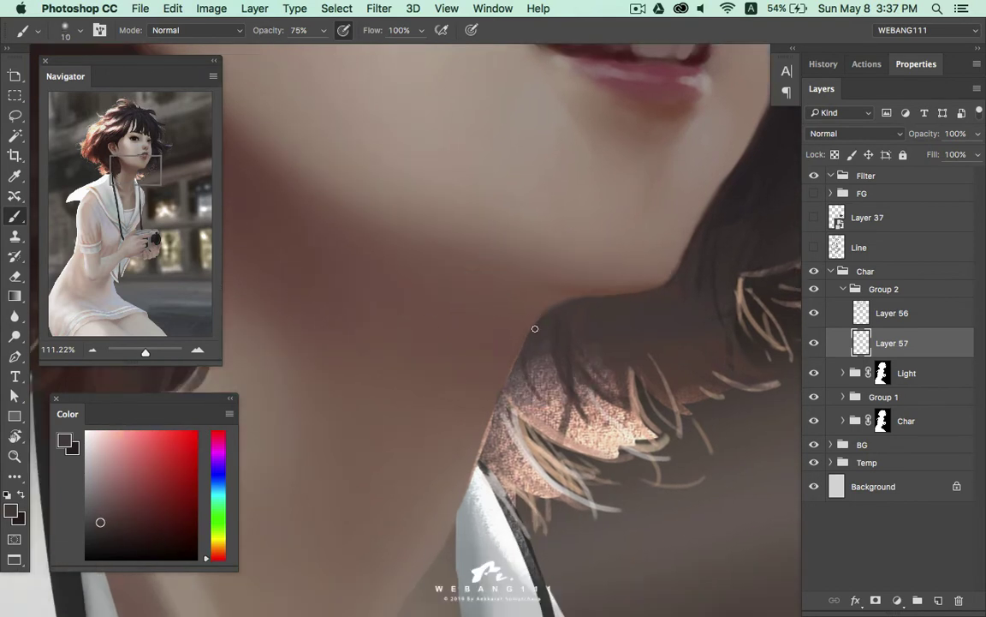
Paint a light skin-pink stroke along the neck edge, then enlarge the brush to 20
drag(510, 395, 527, 286)
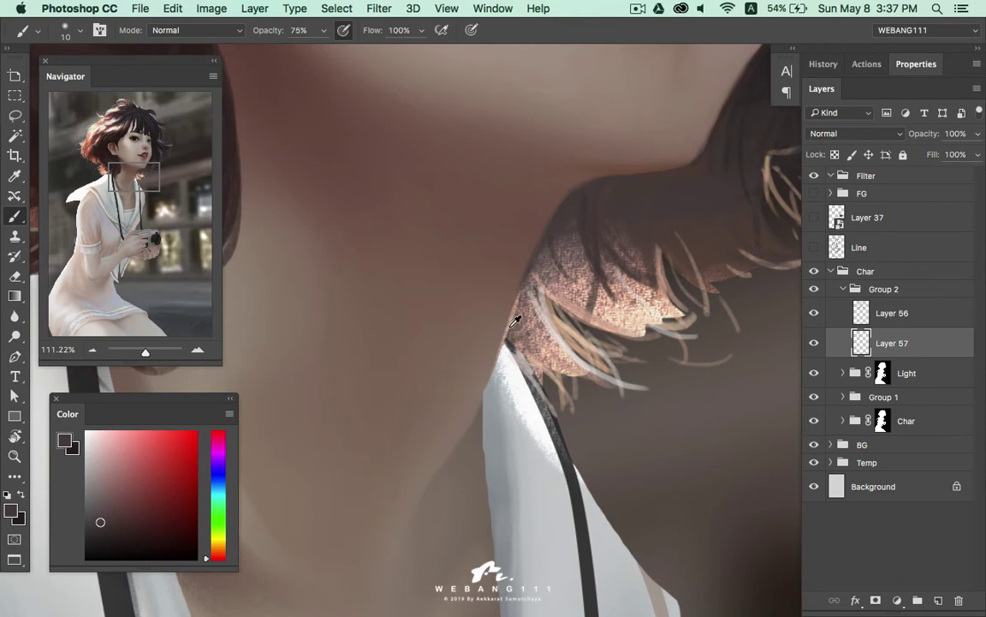
alt+click(515, 321)
drag(452, 444, 498, 332)
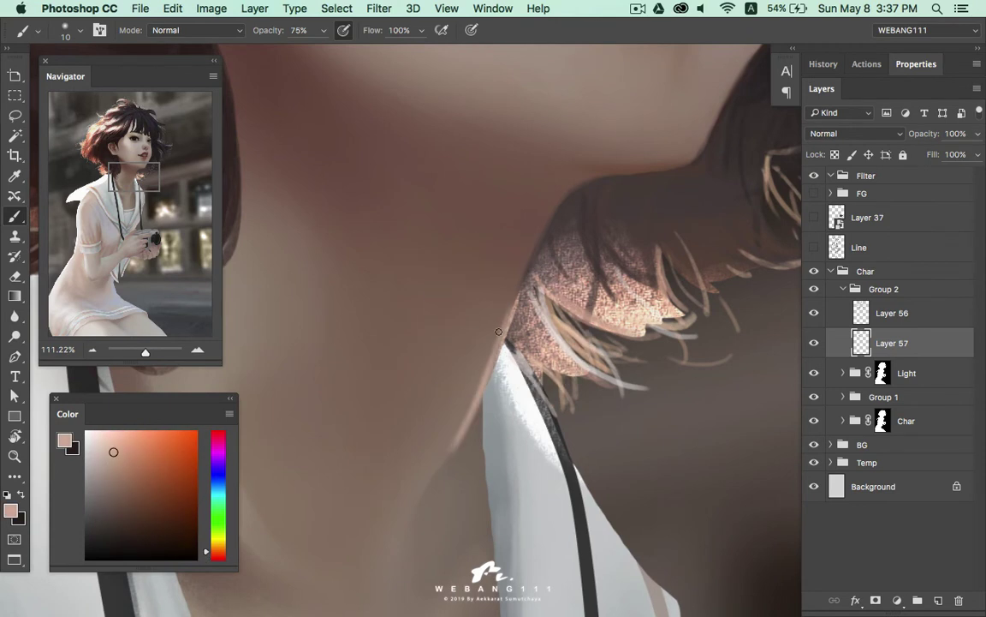
key(bracketright)
drag(462, 447, 478, 368)
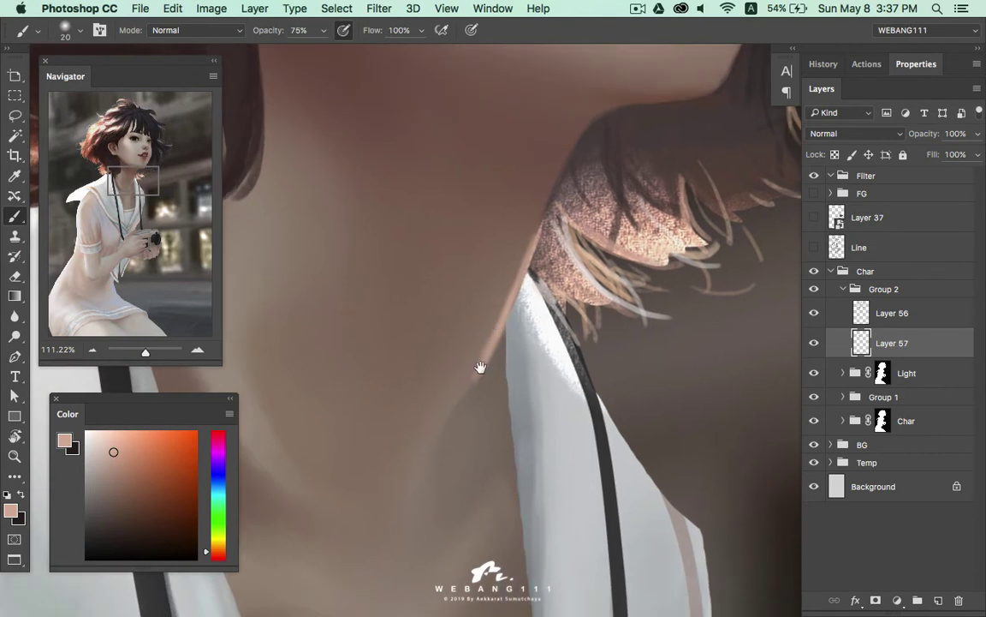
At brush size 9, sample grey, pink and dark brown neck tones and collar white
alt+click(461, 394)
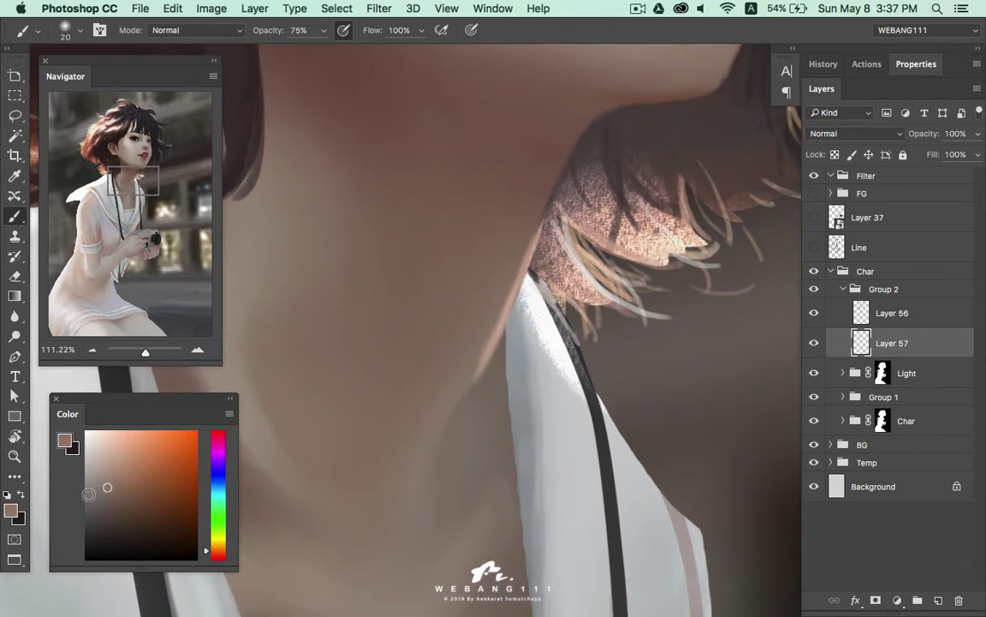
alt+click(489, 341)
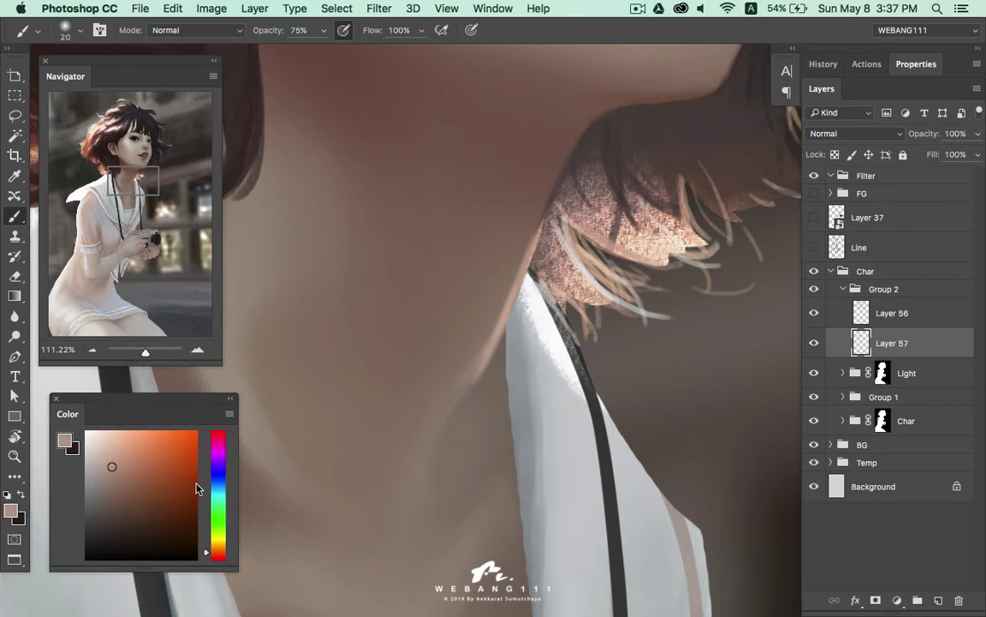
alt+click(473, 293)
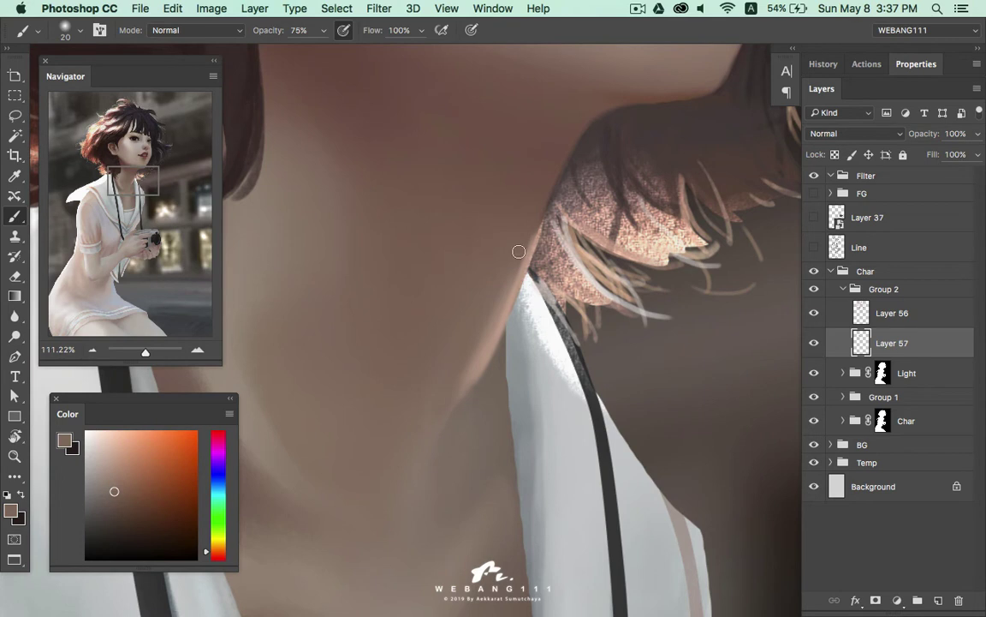
key(bracketleft)
key(bracketleft)
alt+click(521, 293)
alt+click(526, 275)
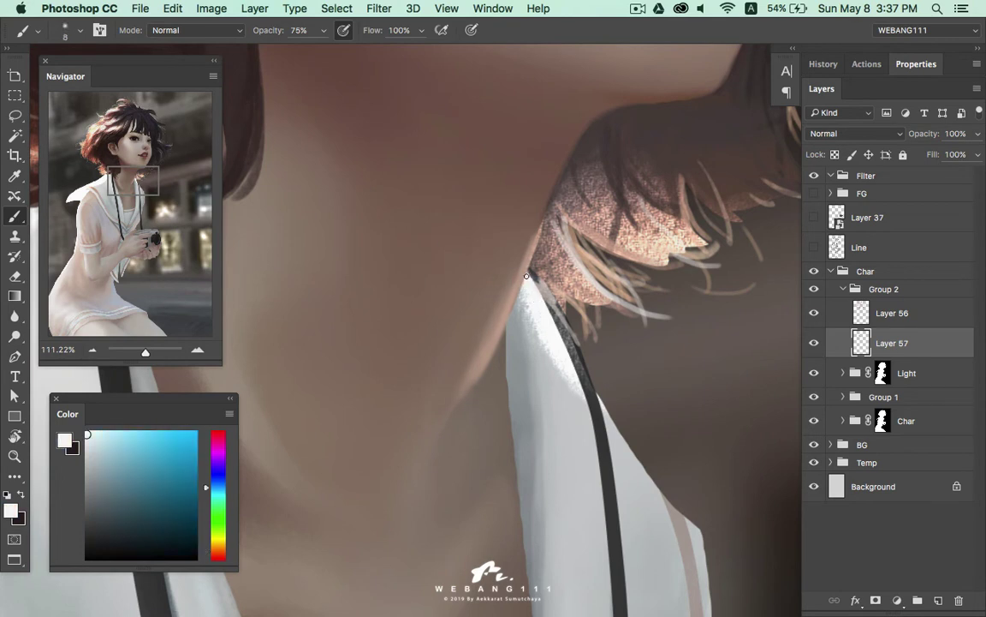
At brush size 20, sample the shirt grey, neck shadow and lighter peach skin tones
key(bracketright)
alt+click(522, 315)
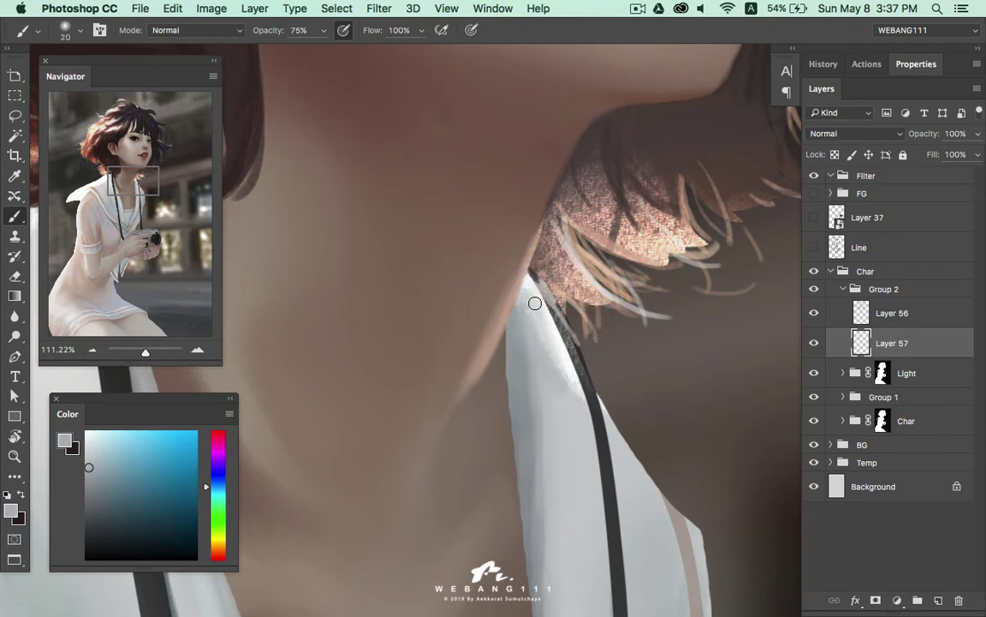
alt+click(475, 239)
alt+click(475, 339)
alt+click(473, 337)
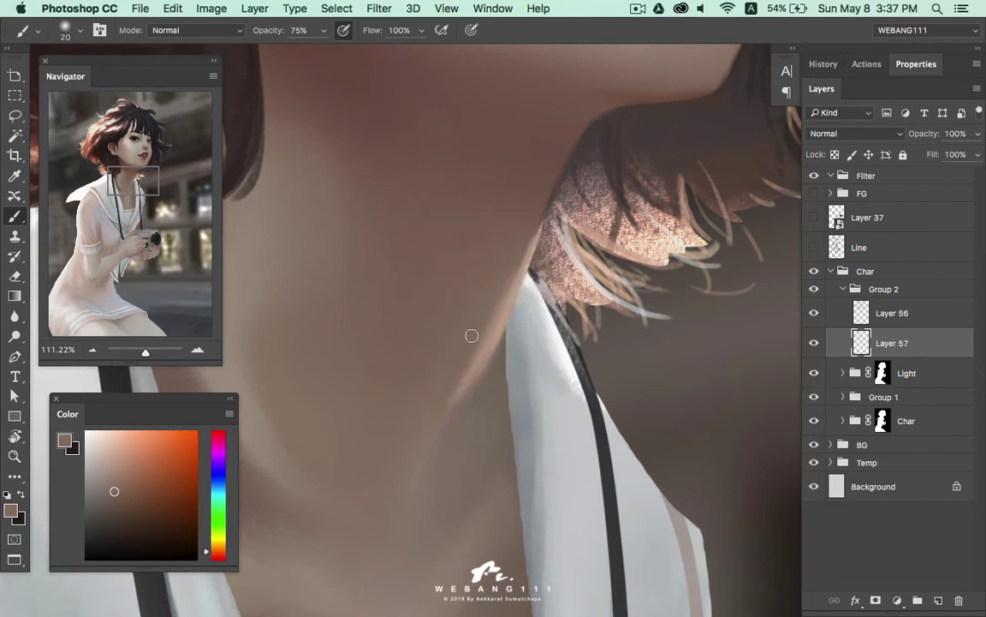
alt+click(496, 355)
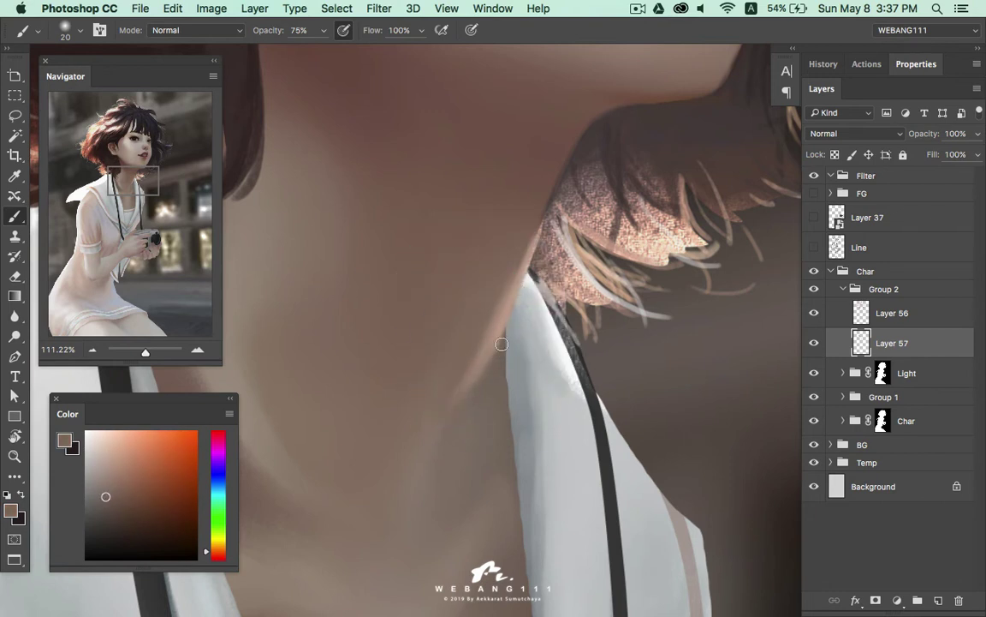
alt+click(484, 345)
Choose a hard round brush preset and set its size to 9
right_click(488, 208)
click(569, 373)
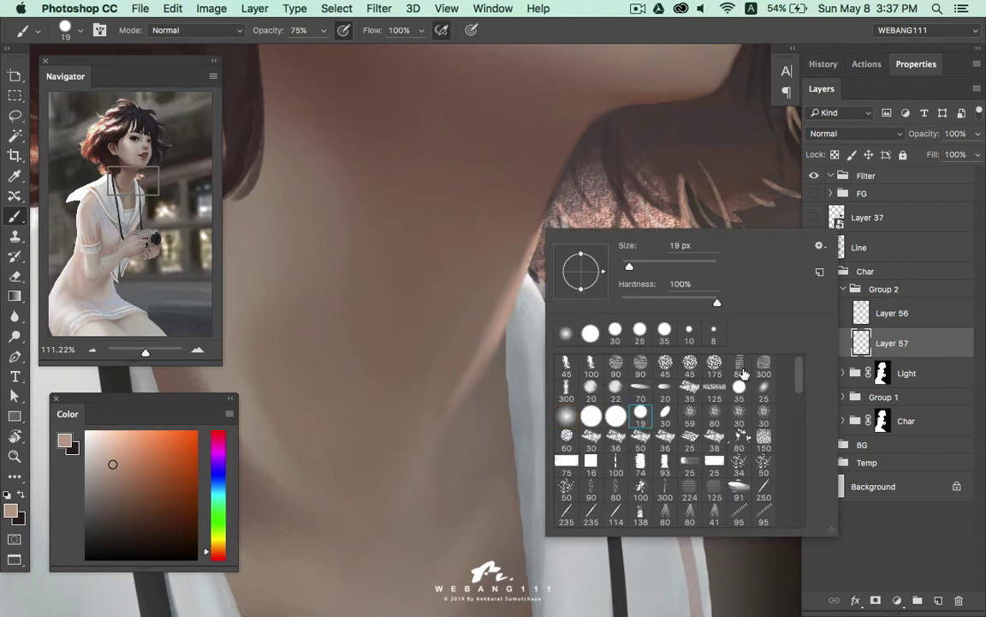
key(Return)
key(bracketleft)
key(bracketleft)
key(bracketleft)
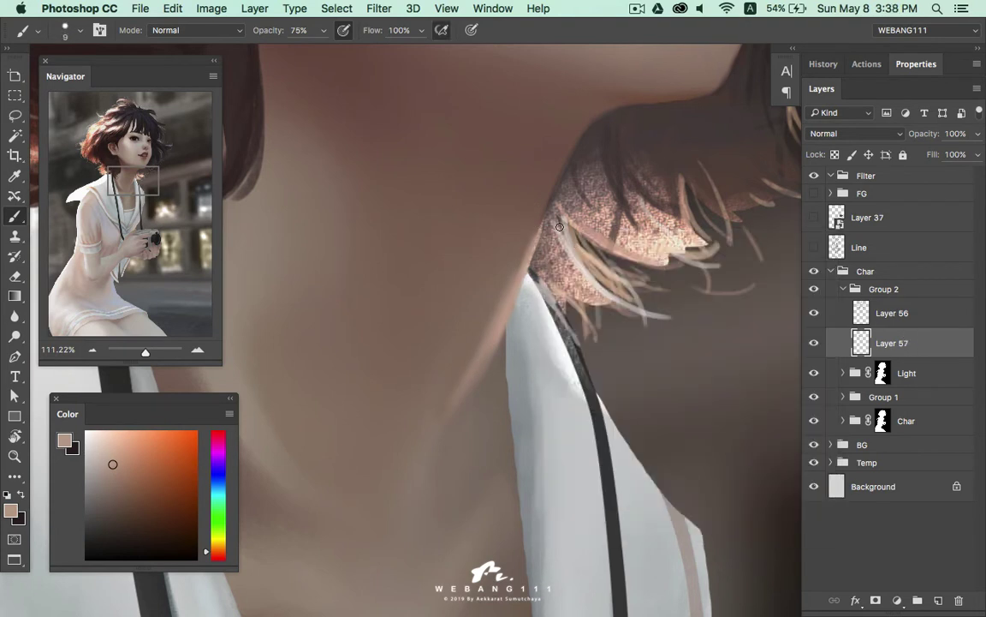
Sample skin, neck shadow and warm collar-grey tones along the neck edge
alt+click(480, 229)
alt+click(539, 226)
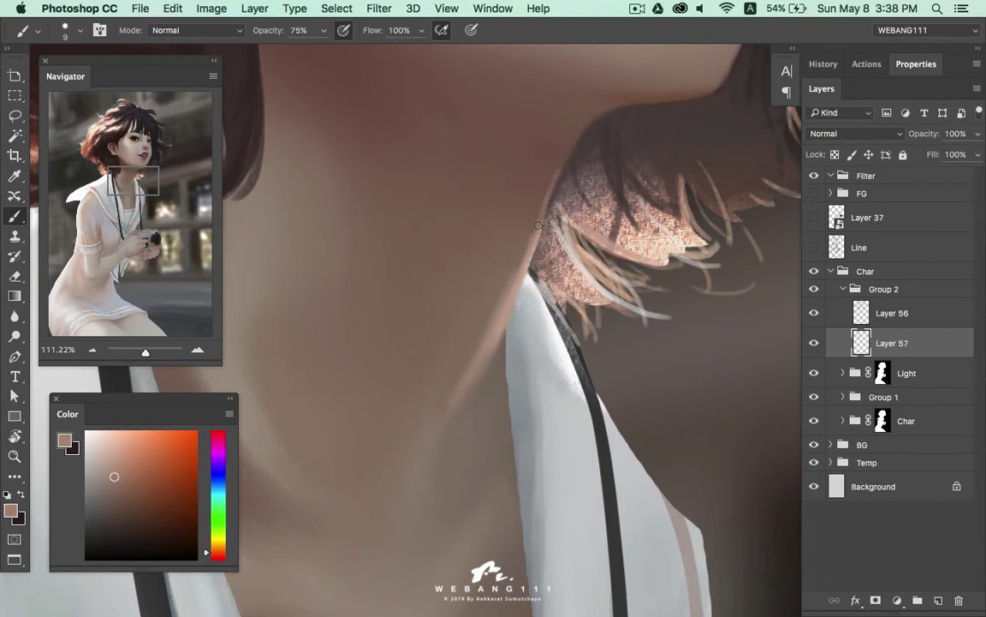
alt+click(563, 144)
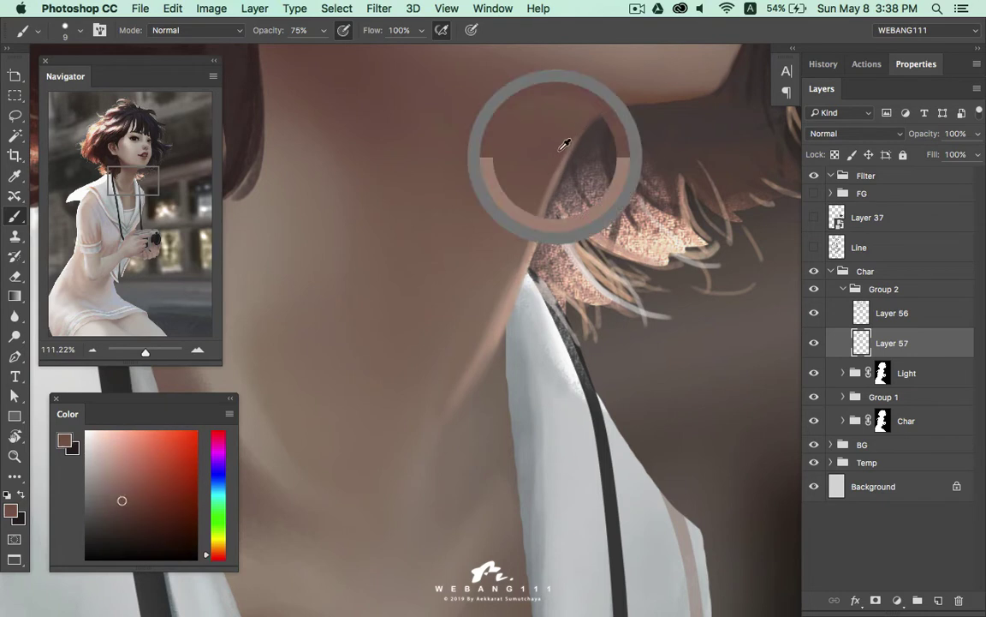
alt+click(538, 240)
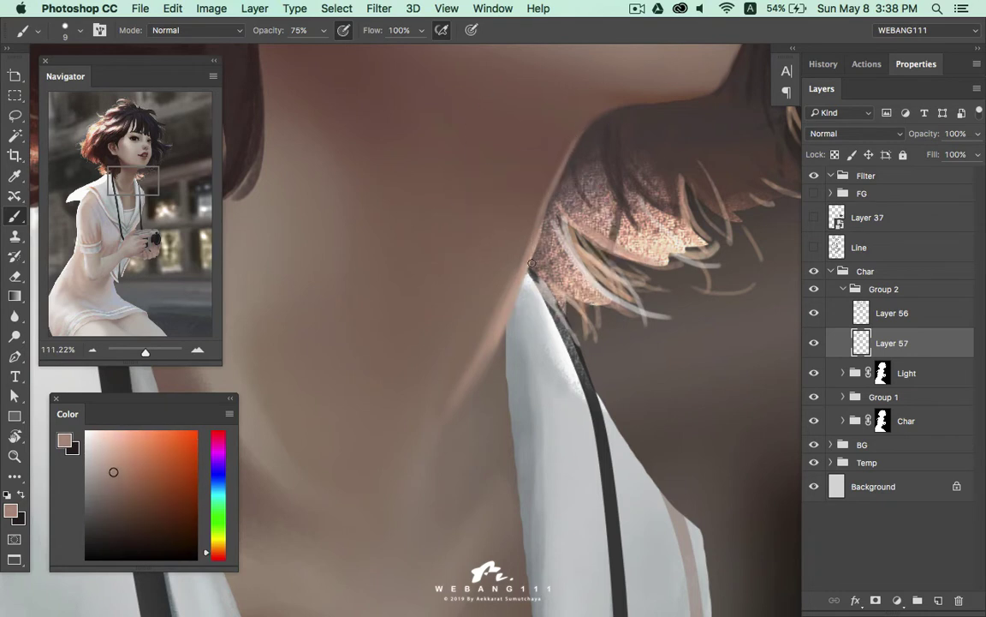
alt+click(485, 249)
alt+click(525, 274)
alt+click(514, 308)
alt+click(498, 346)
alt+click(509, 334)
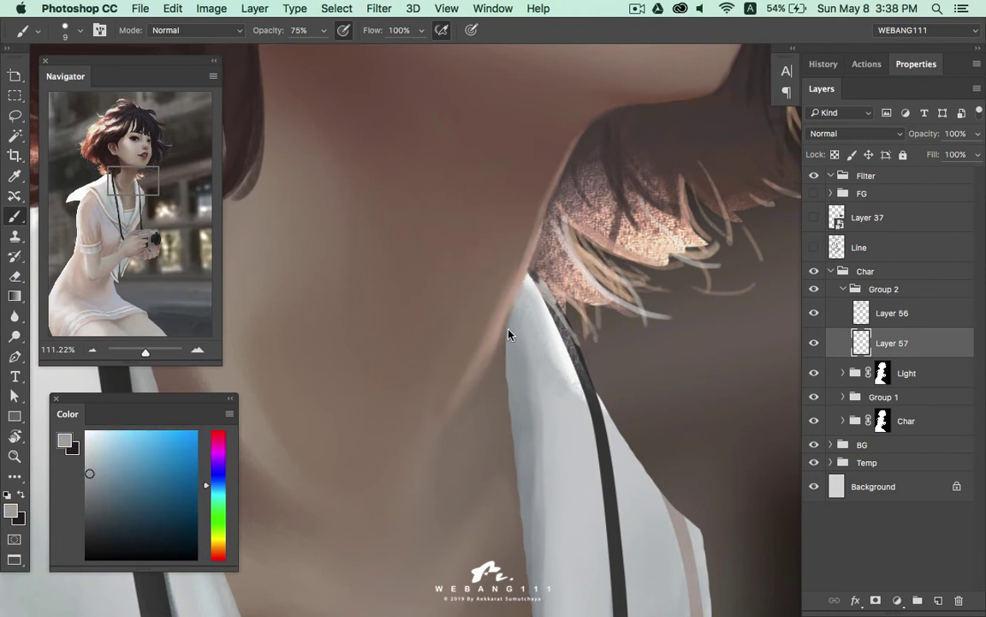
alt+click(508, 329)
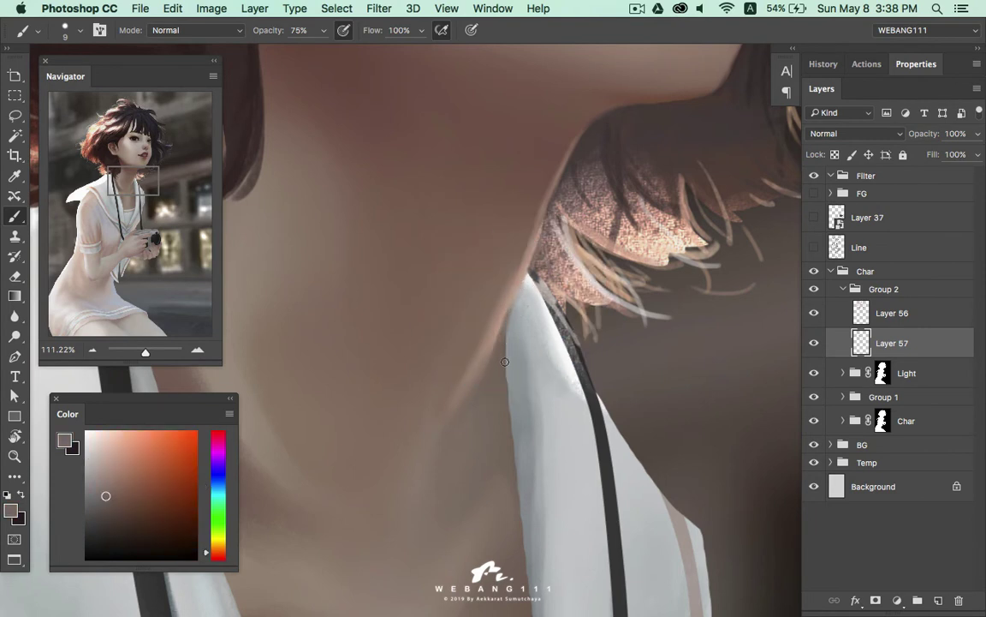
alt+click(511, 330)
Show more of the collar and chest, sample a lighter skin tone, and choose another brush preset
drag(501, 440, 513, 331)
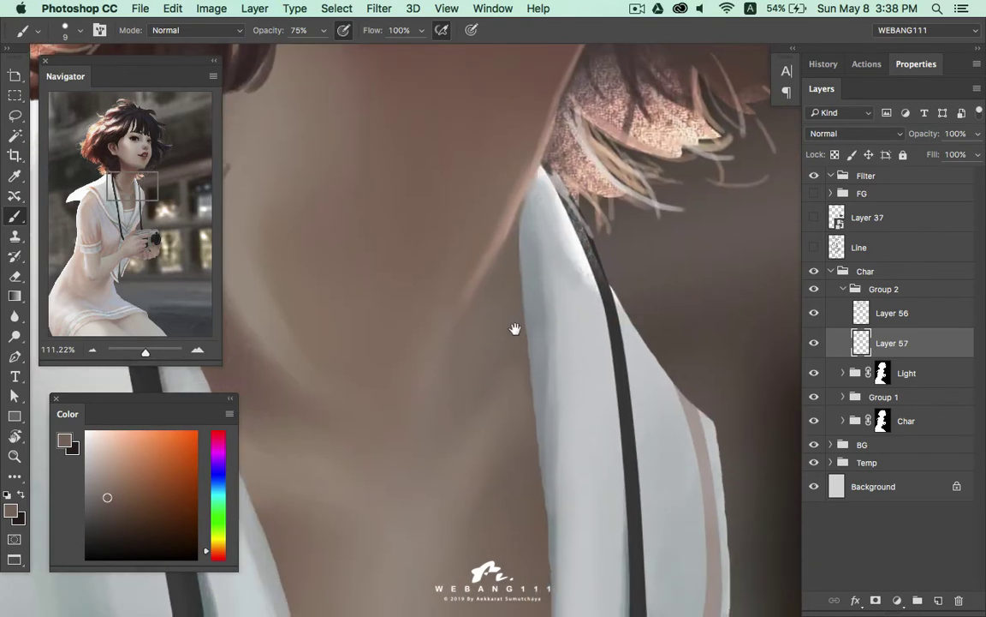
alt+click(476, 275)
right_click(469, 293)
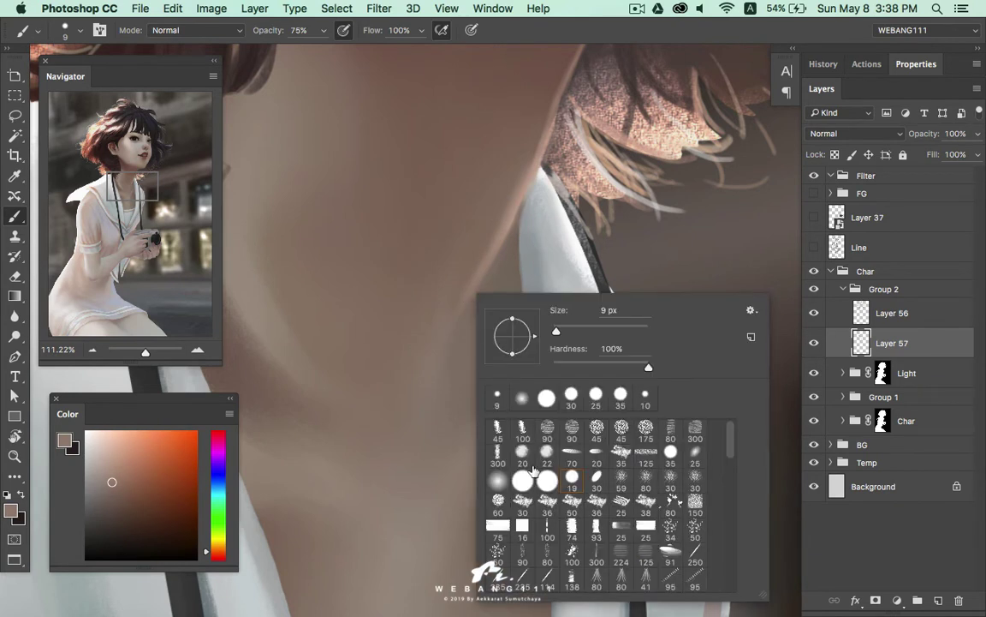
click(715, 325)
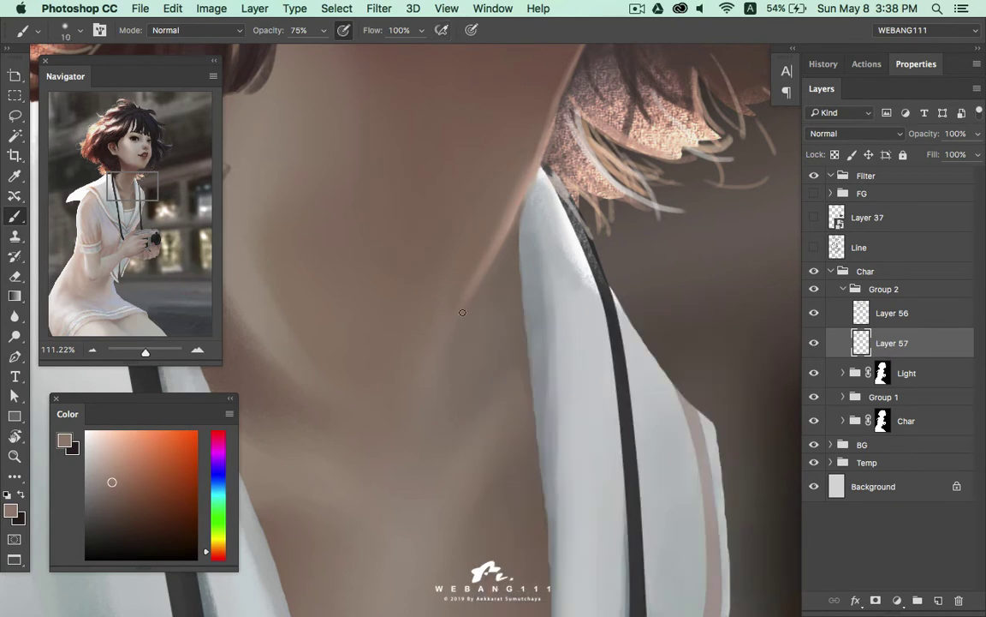
Zoom out to the face and torso, then zoom in on the neck and collar
key(z)
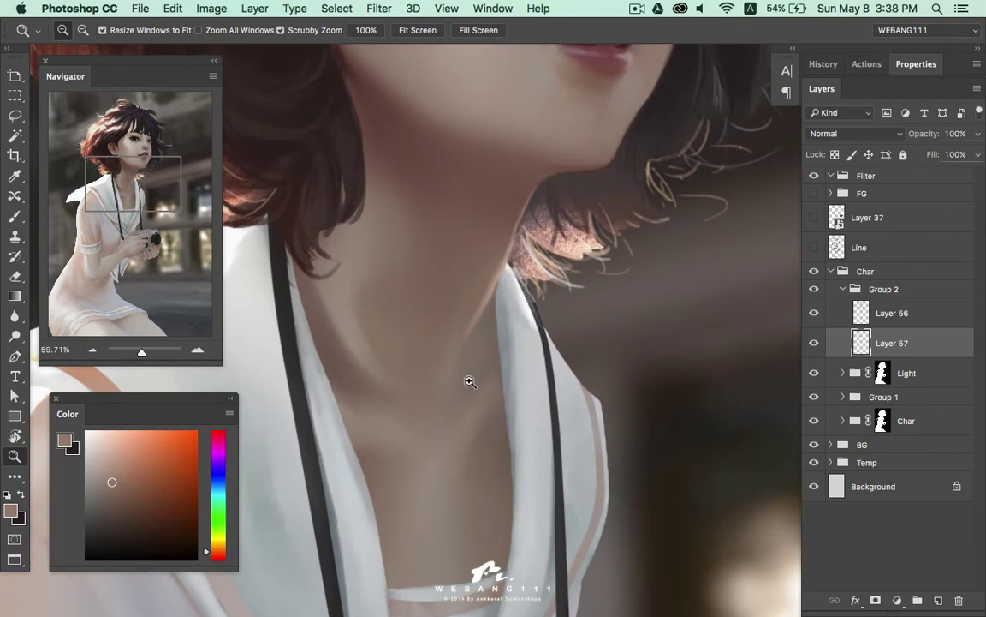
drag(453, 394, 423, 380)
drag(461, 302, 532, 291)
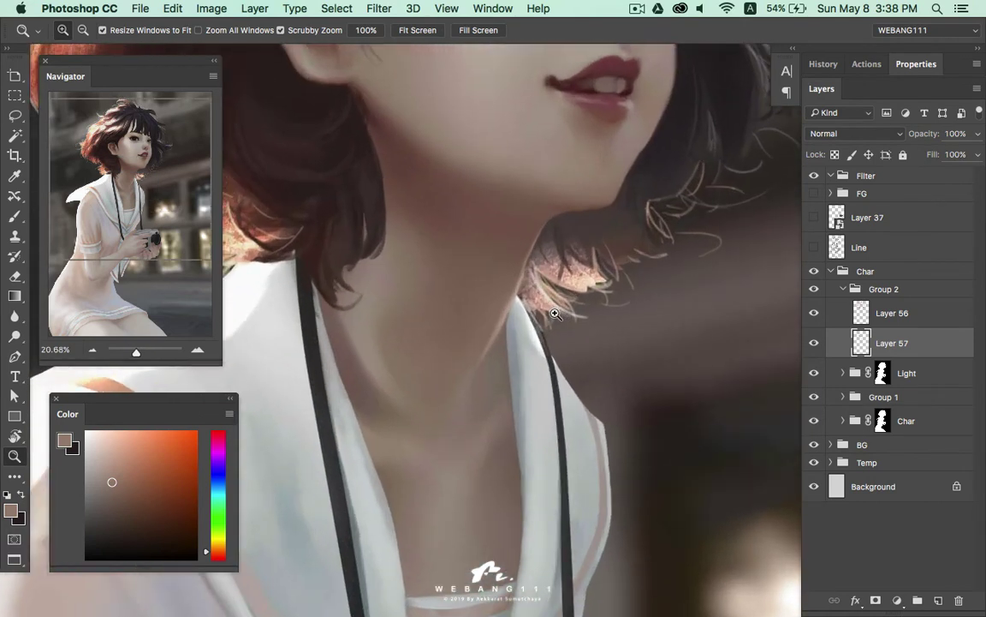
key(b)
Sample neck skin, reddish-brown shadow and light shirt-grey colours
alt+click(520, 273)
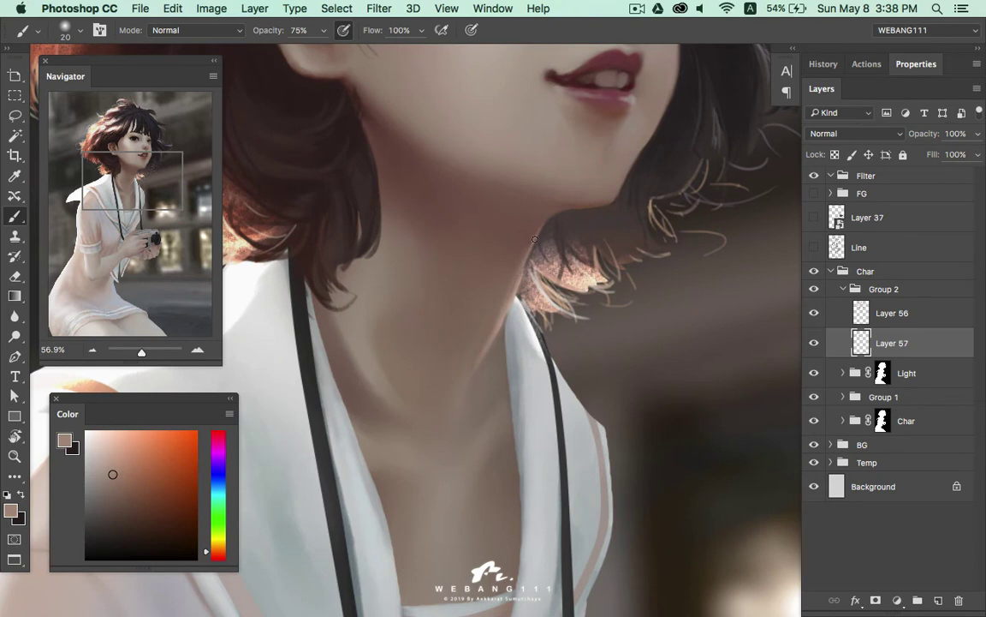
alt+click(529, 269)
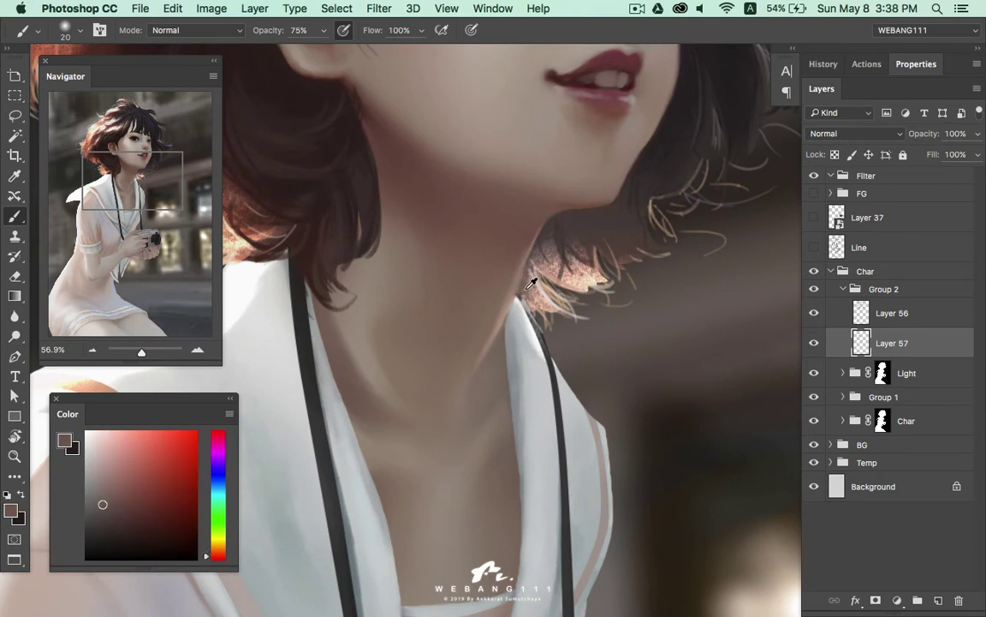
alt+click(507, 318)
alt+click(515, 304)
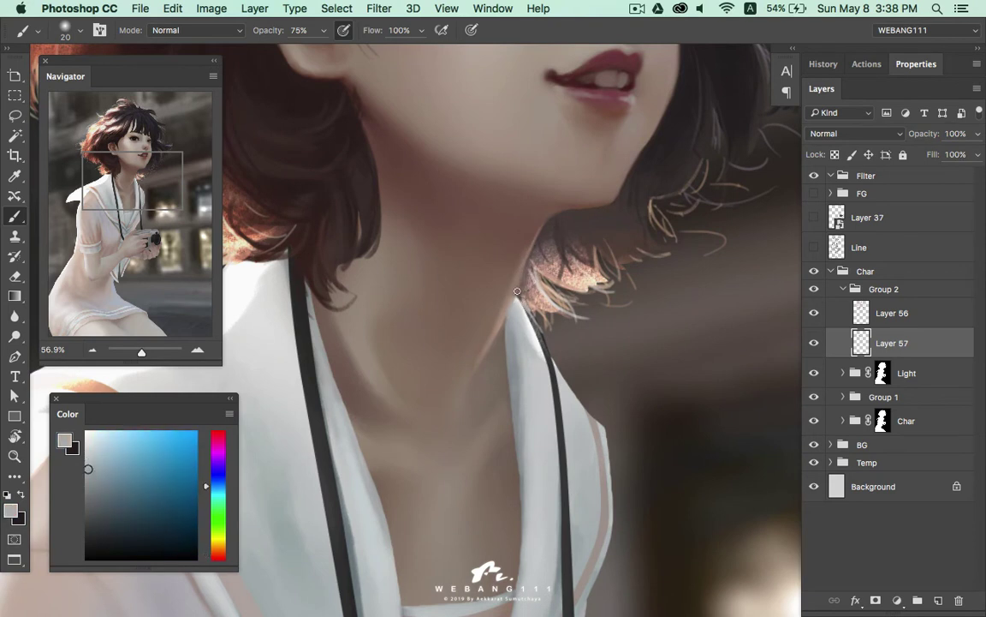
alt+click(495, 341)
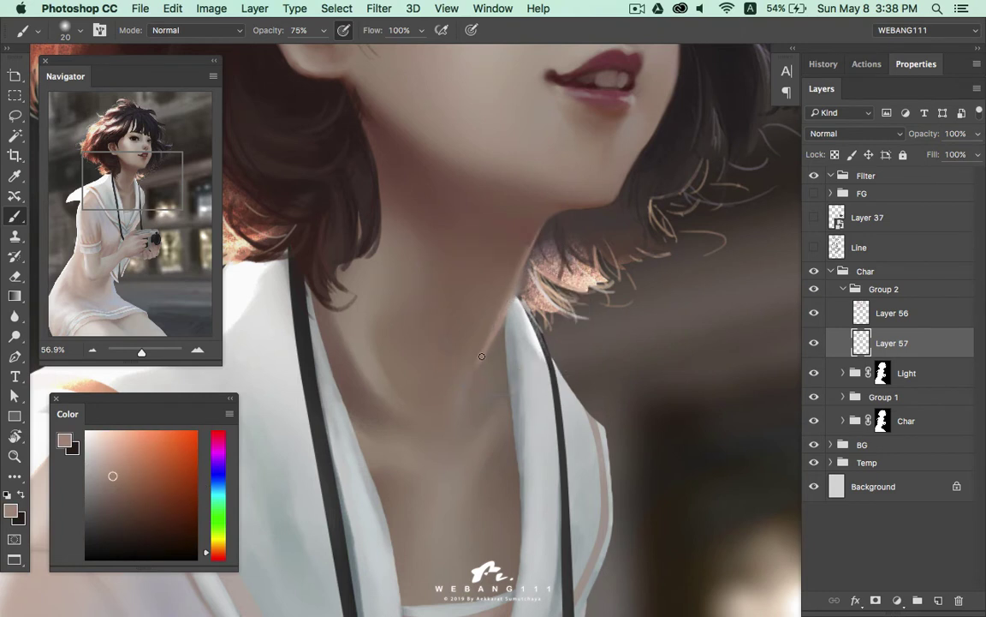
alt+click(513, 291)
Bring more neck and collar into view and sample several lighter and darker skin tones
drag(401, 414, 436, 340)
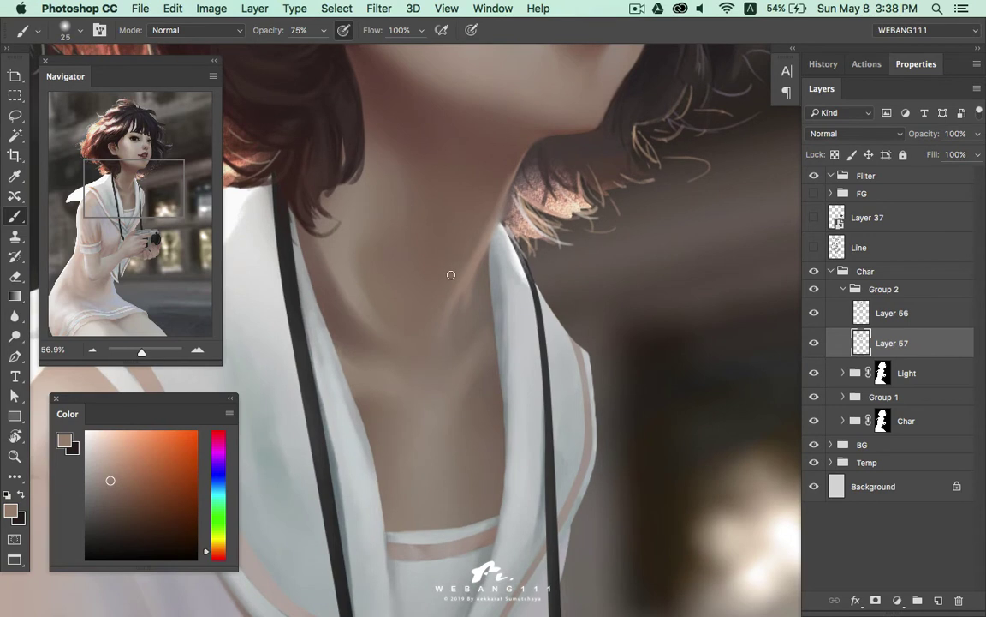
alt+click(418, 241)
scroll(429, 314, up, 3)
alt+click(393, 274)
scroll(378, 352, down, 1)
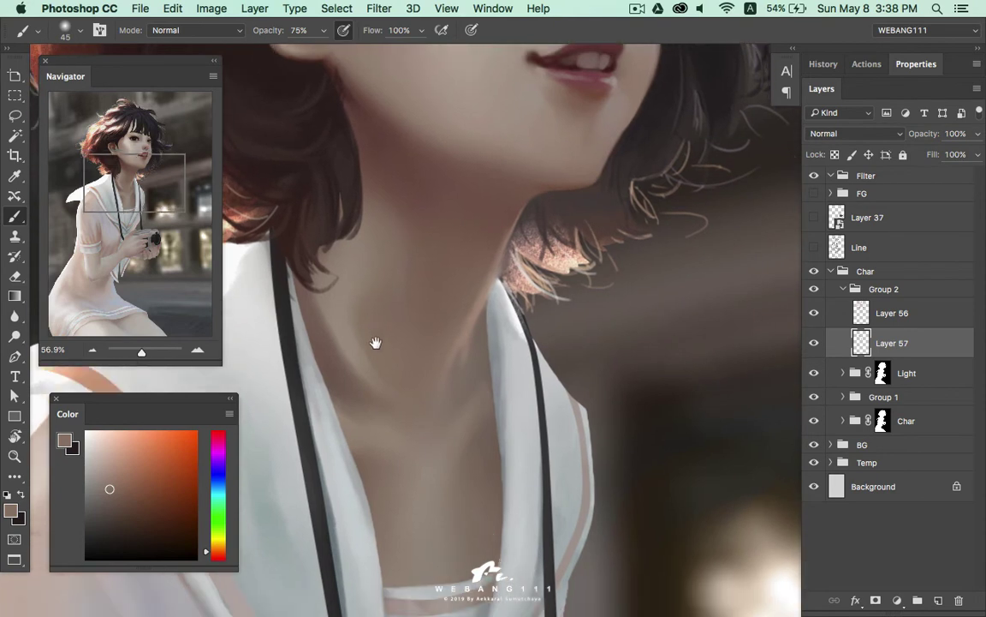
alt+click(382, 395)
alt+click(361, 367)
scroll(371, 308, down, 2)
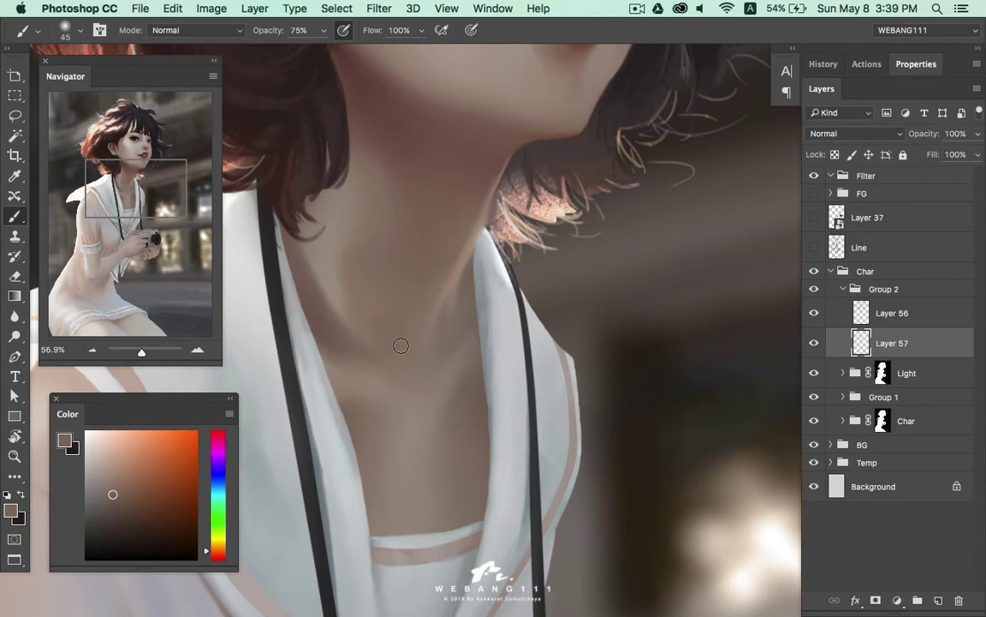
With a 60 px brush, dab and blend skin paint over the neck and collarbone
key(bracketright)
key(bracketright)
click(404, 249)
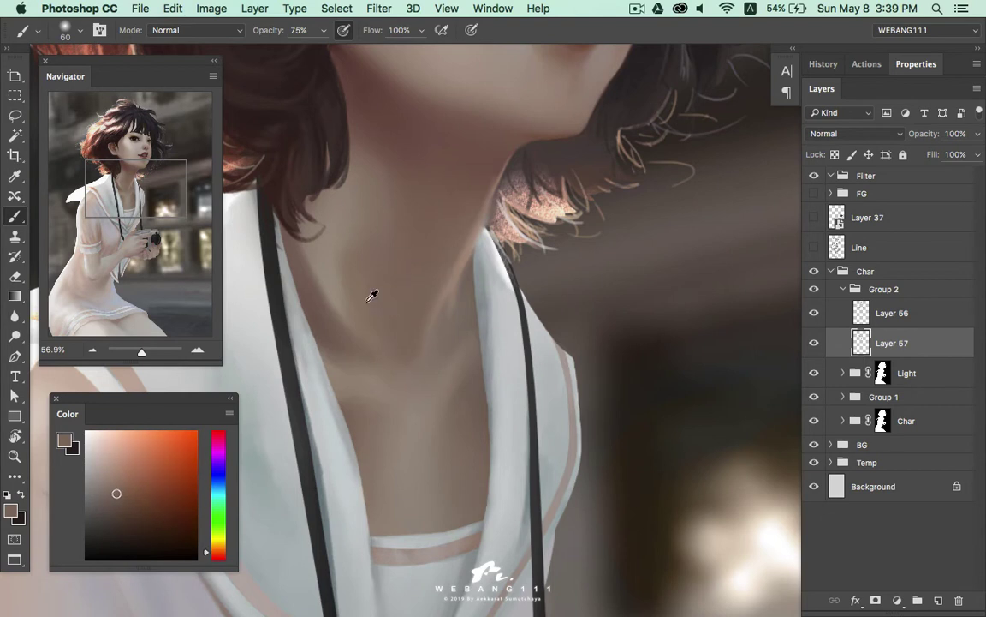
click(387, 336)
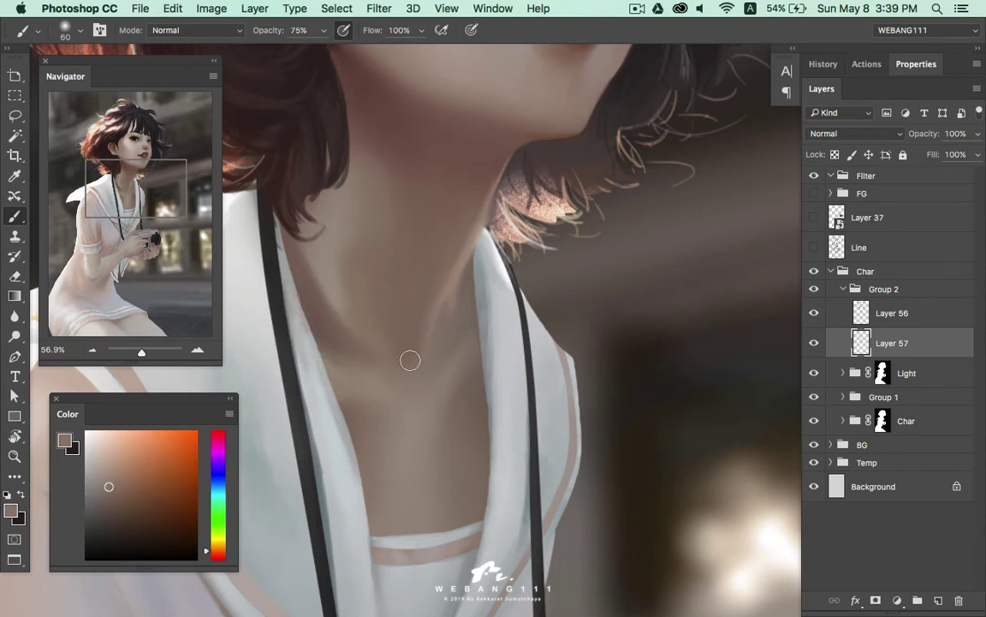
scroll(405, 342, down, 3)
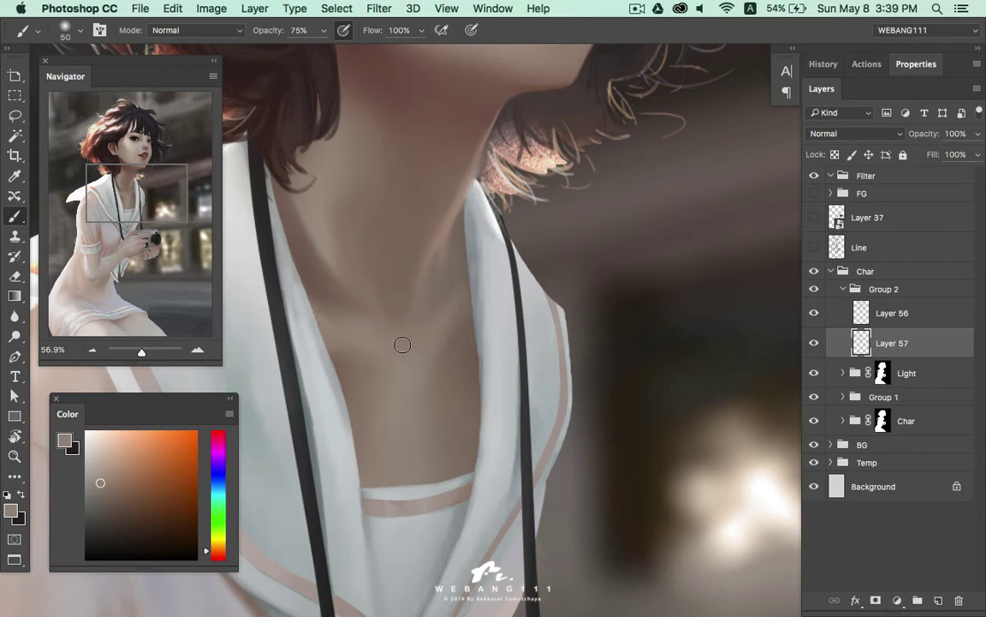
click(97, 476)
key(bracketright)
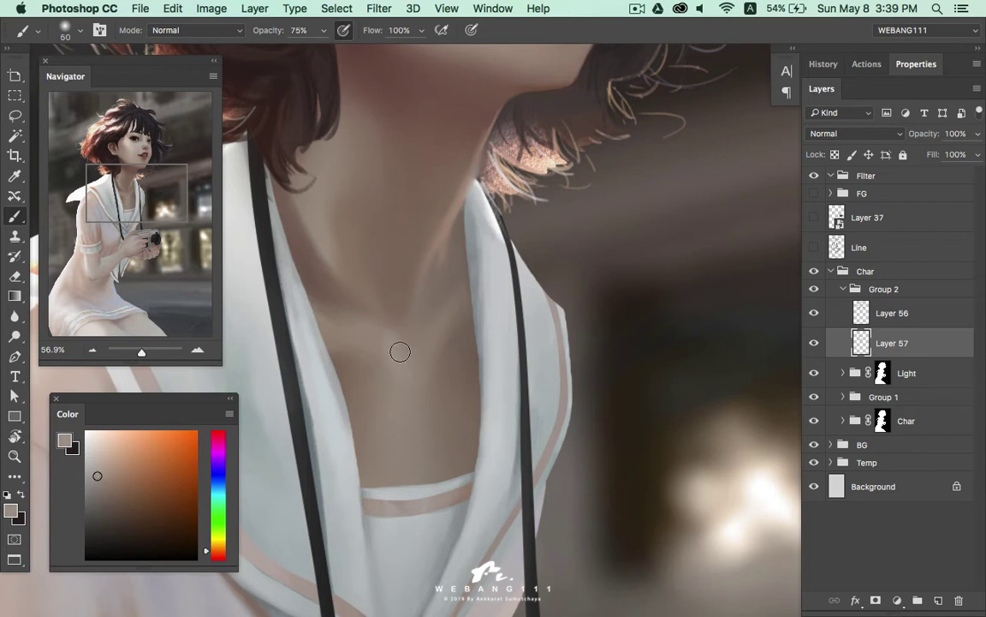
drag(347, 291, 372, 308)
Resample neck skin colours while panning to show more of the collarbone
alt+click(423, 321)
alt+click(417, 356)
drag(430, 396, 419, 346)
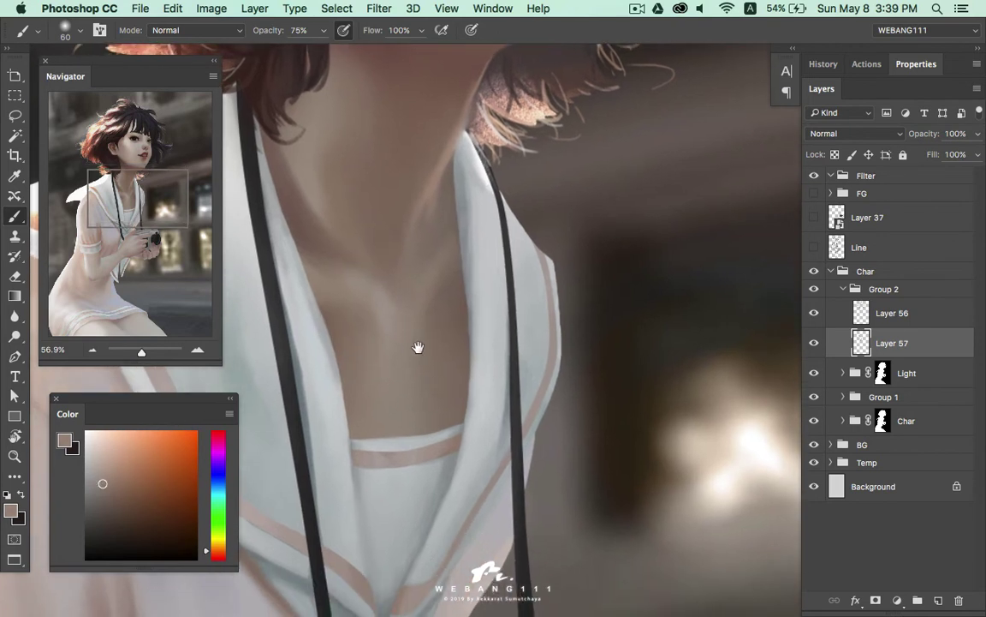
alt+click(399, 342)
Switch to a different round brush and paint a small shadow just above the collar
right_click(403, 421)
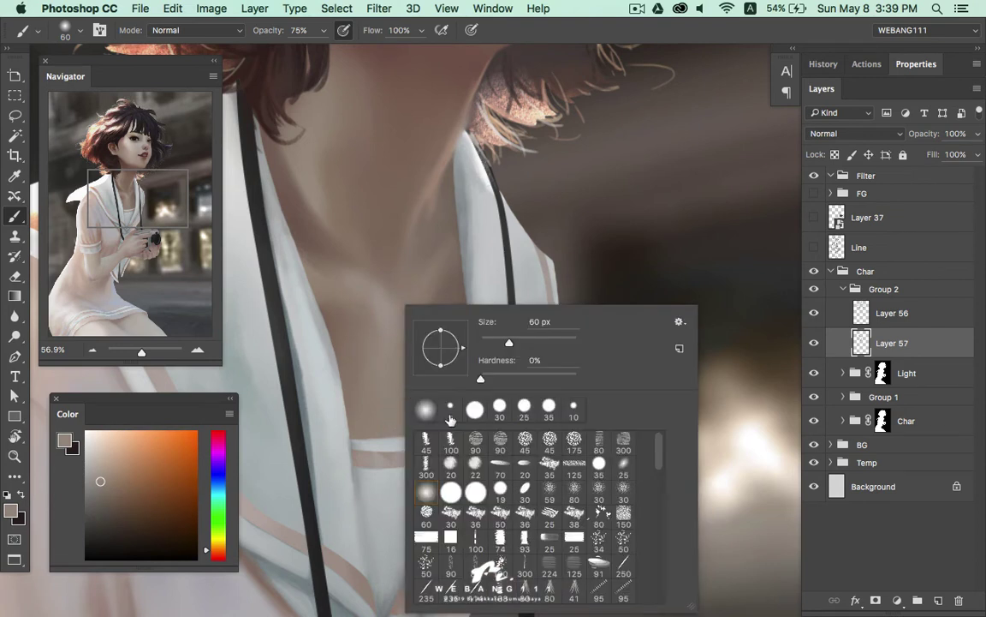
click(414, 418)
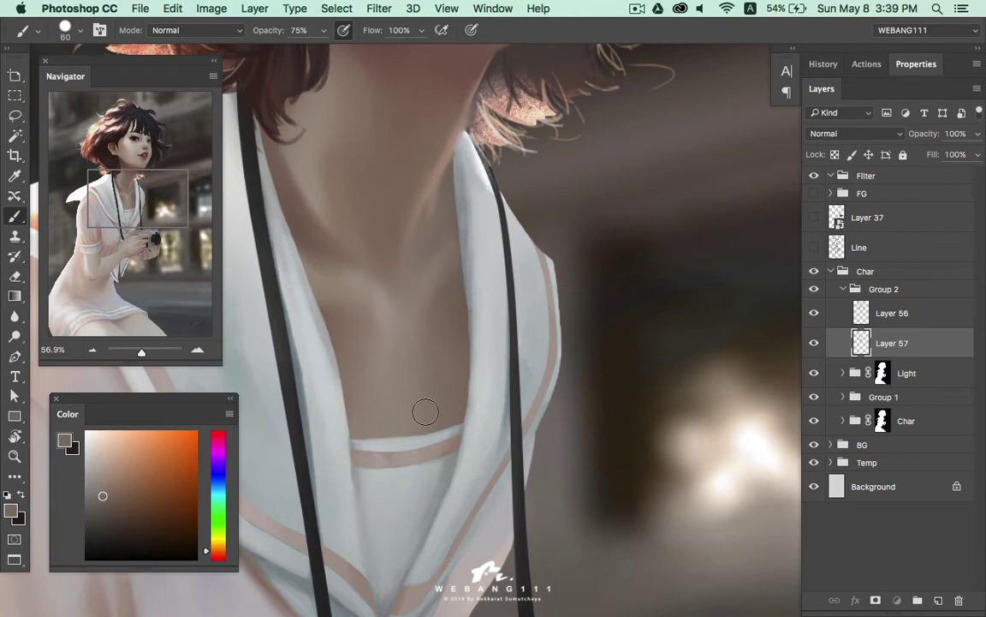
key(bracketleft)
key(bracketleft)
drag(379, 428, 418, 425)
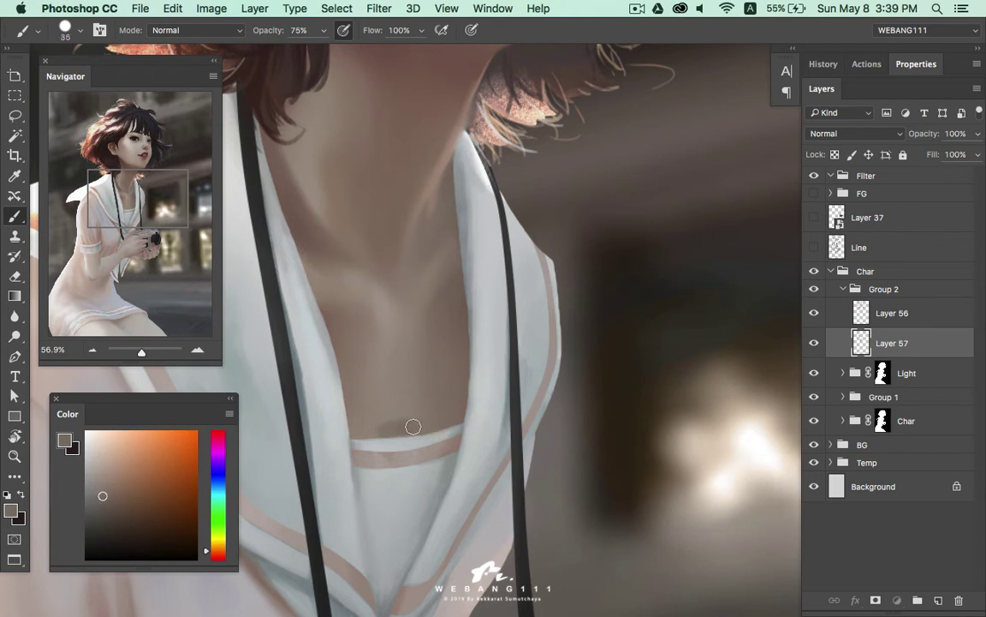
key(bracketright)
Sample nearby chest skin tones and blend the neck and collarbone with a 35 px brush
alt+click(401, 416)
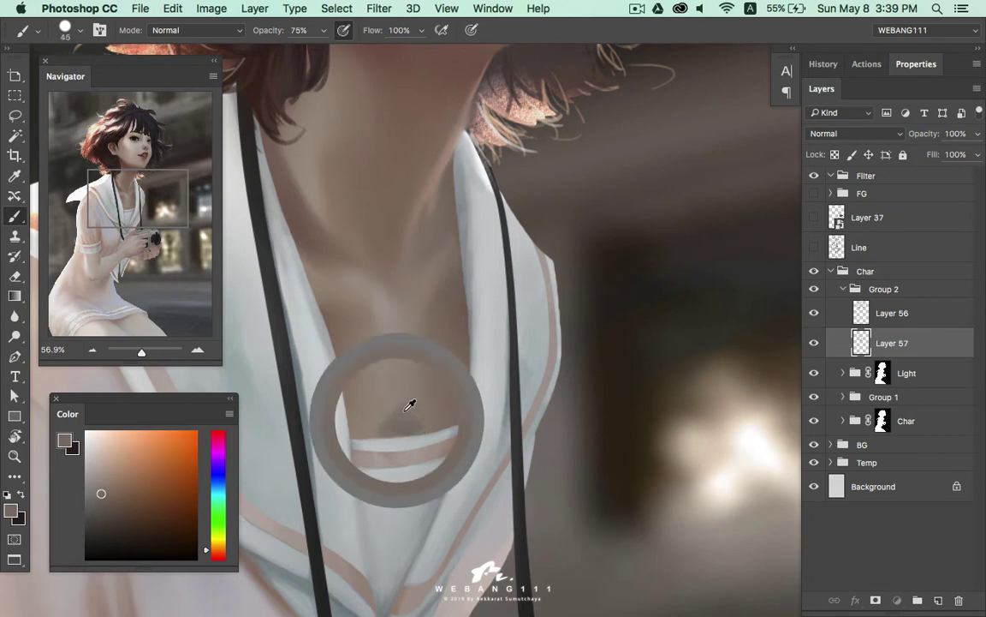
alt+click(414, 403)
alt+click(392, 384)
alt+click(394, 398)
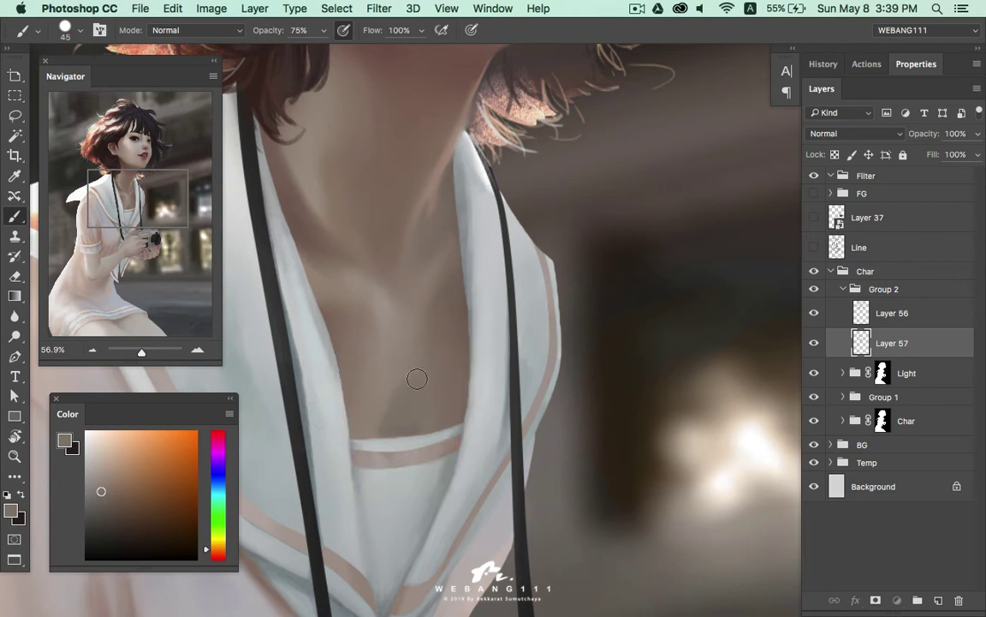
alt+click(378, 412)
alt+click(419, 418)
alt+click(396, 390)
alt+click(397, 276)
key(bracketleft)
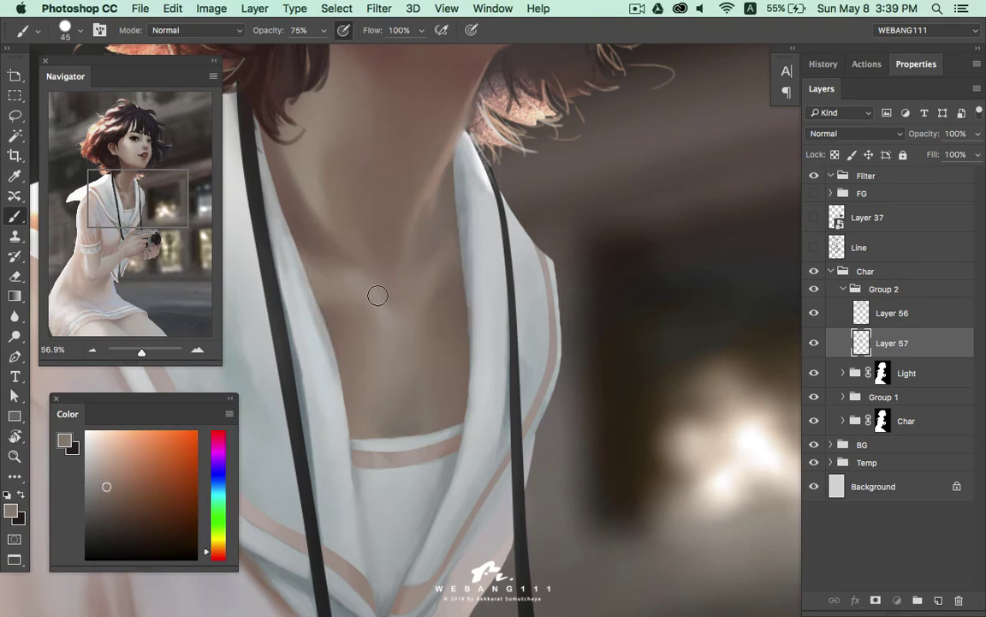
drag(370, 289, 387, 296)
Sample a range of lighter and darker neck skin tones for further blending
alt+click(394, 274)
alt+click(402, 233)
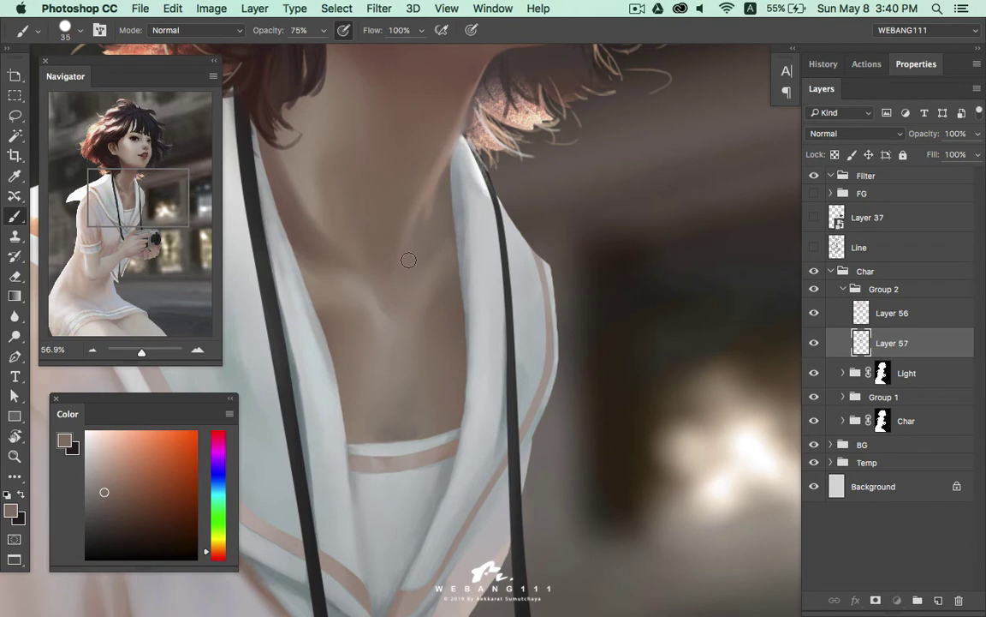
alt+click(420, 270)
alt+click(419, 293)
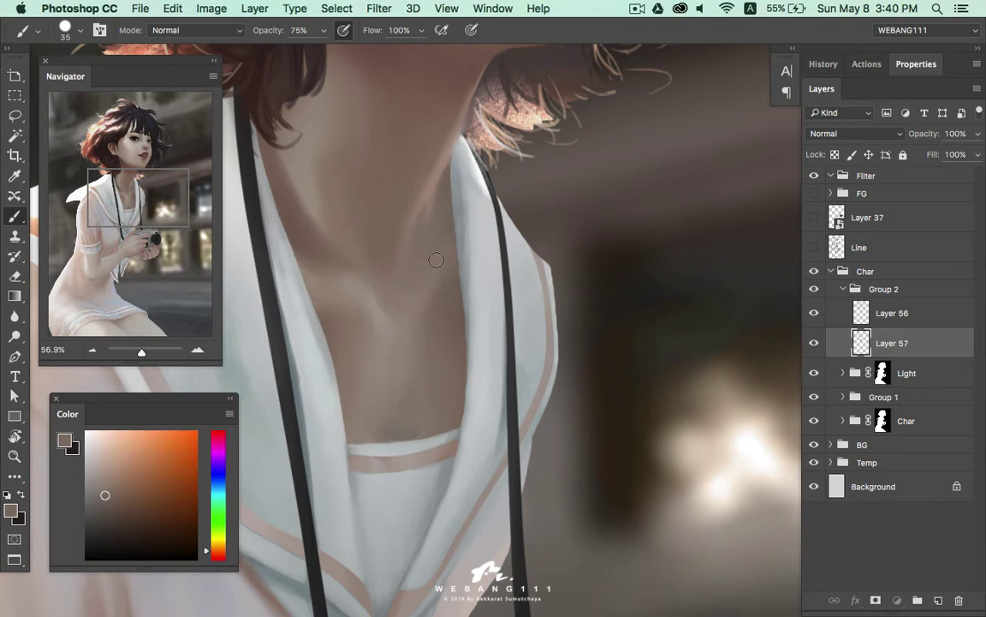
click(98, 474)
alt+click(429, 256)
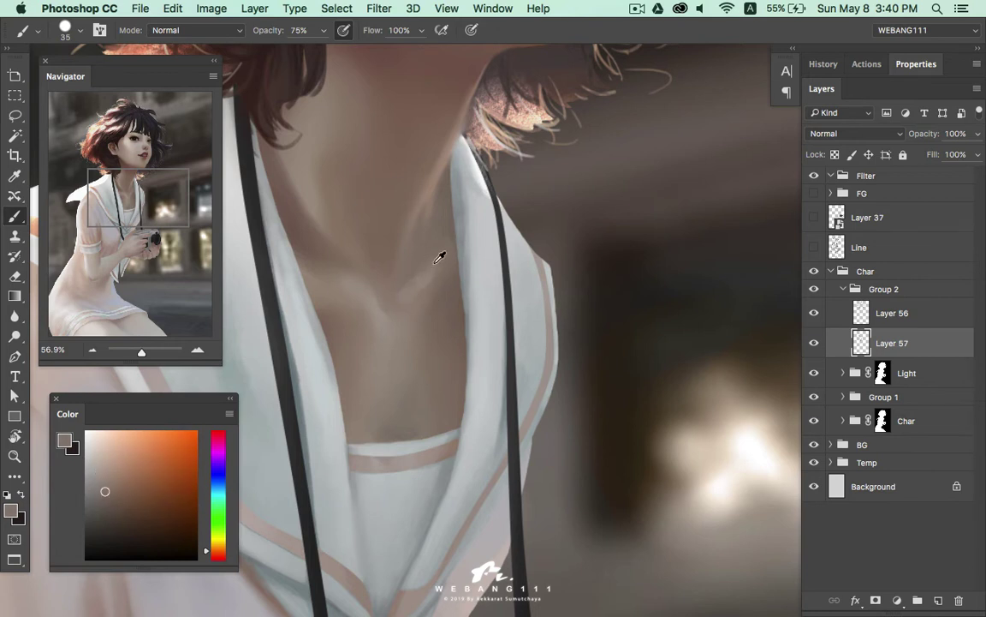
alt+click(399, 295)
alt+click(334, 287)
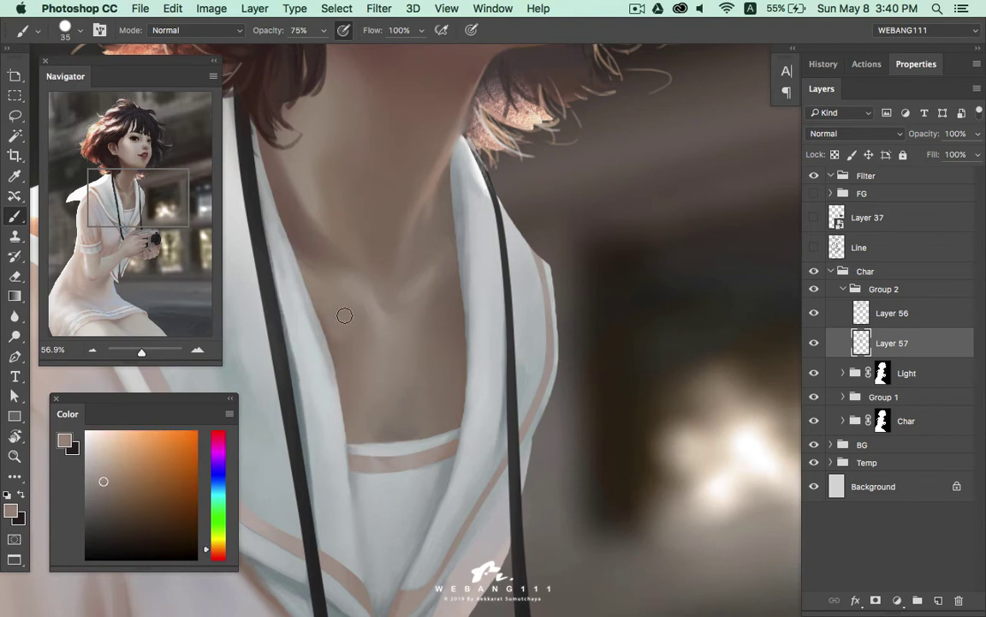
alt+click(363, 306)
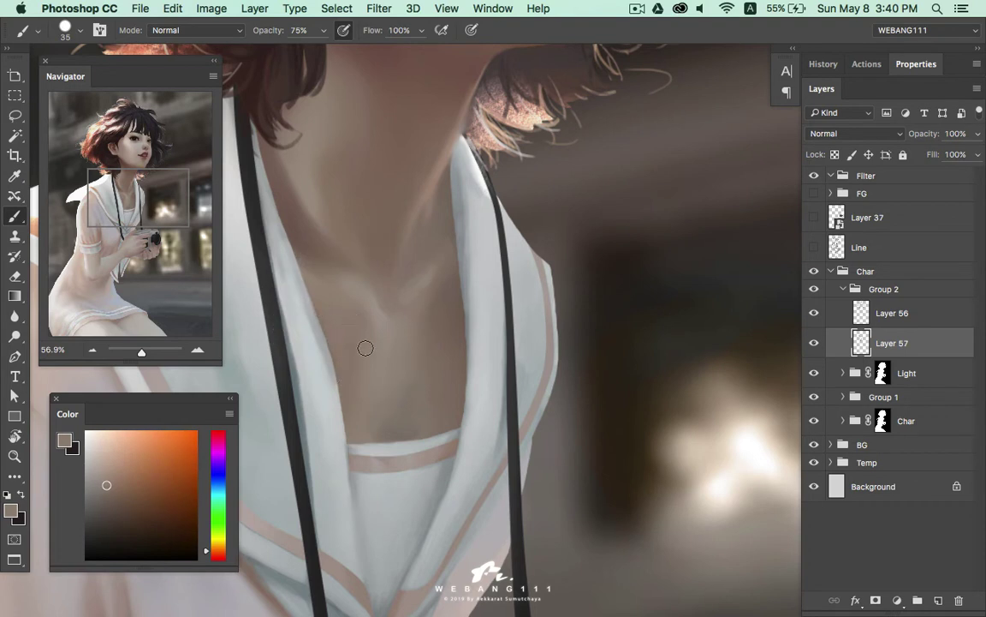
alt+click(384, 317)
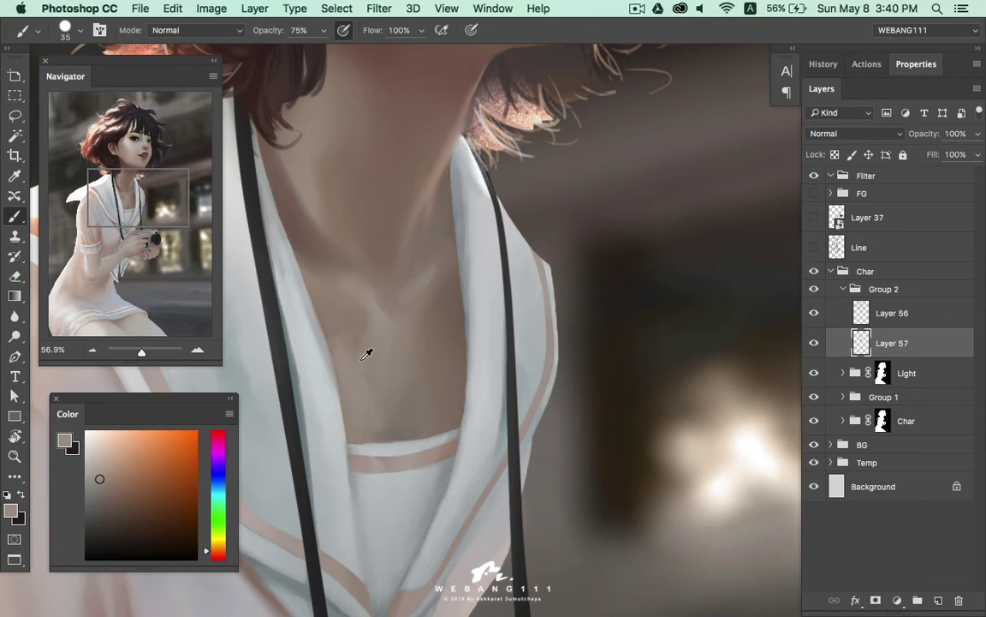
alt+click(363, 319)
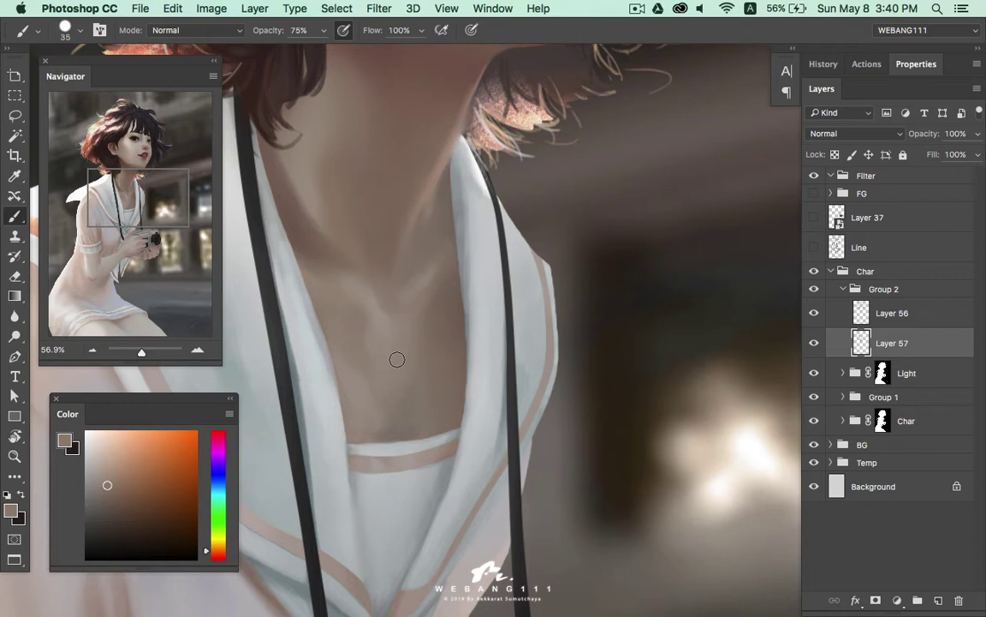
scroll(360, 342, down, 2)
scroll(343, 360, down, 2)
Zoom out to the whole figure, then in on the neck, and sample its skin tone
key(z)
drag(397, 380, 339, 411)
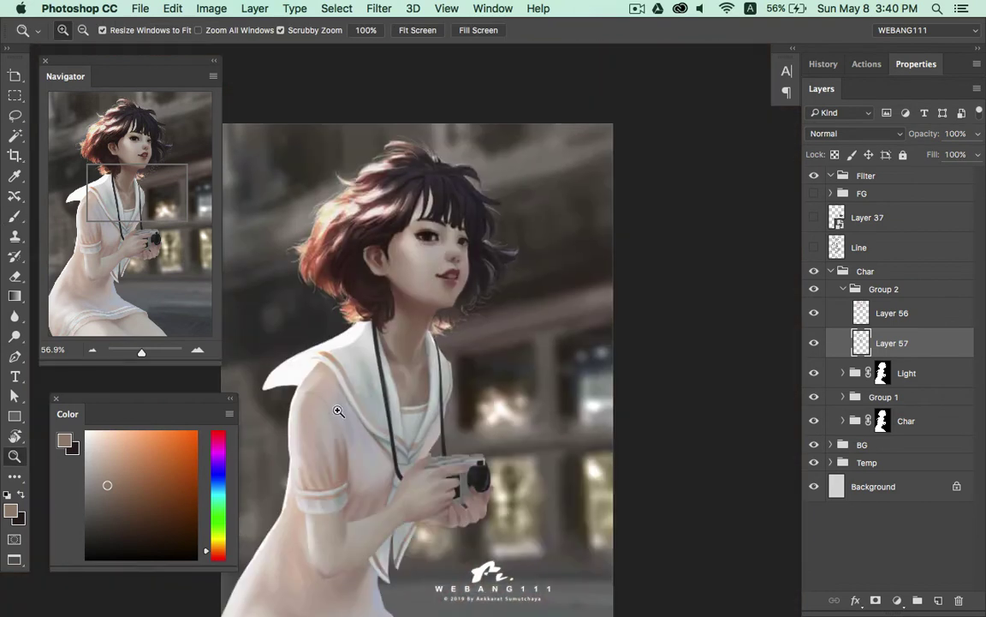
drag(429, 378, 453, 369)
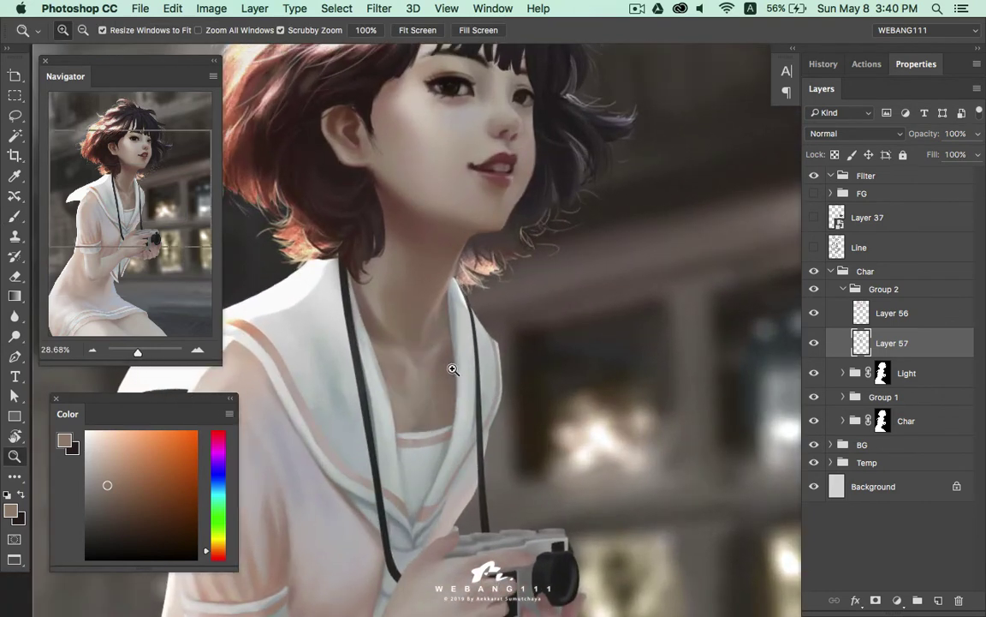
key(b)
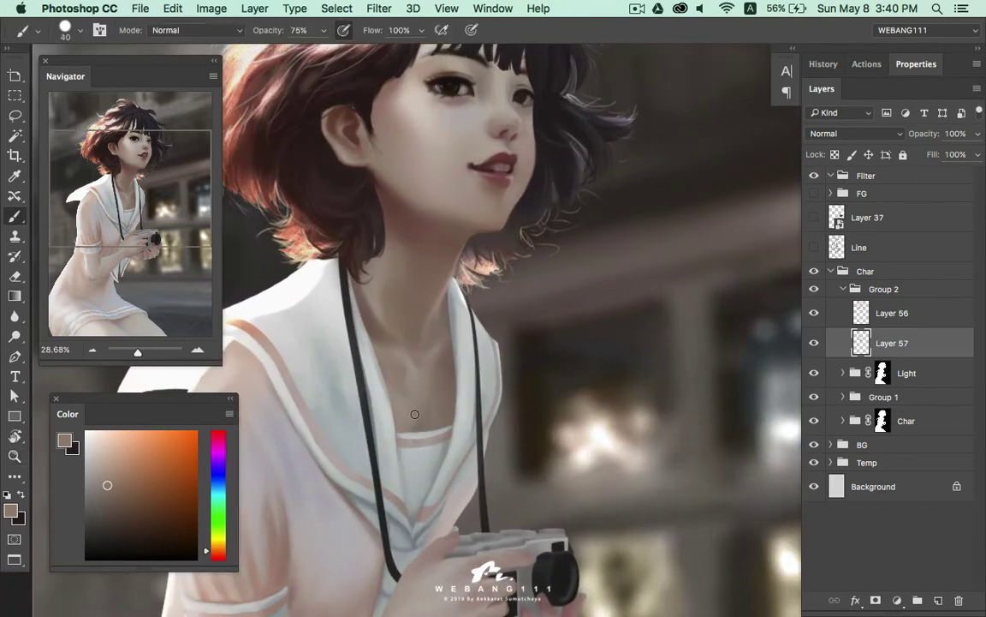
alt+click(411, 421)
alt+click(405, 402)
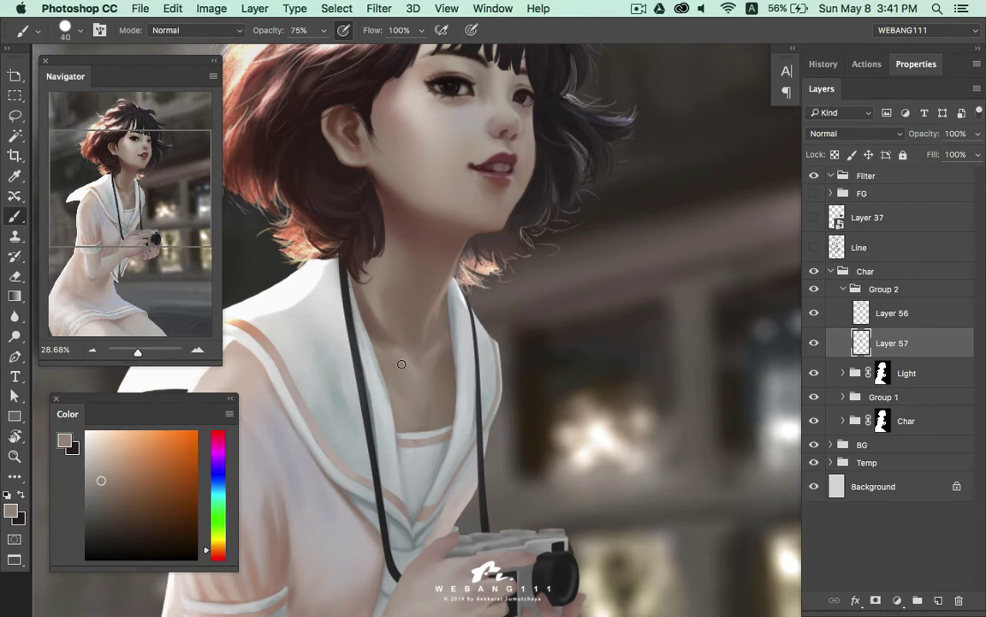
Resample neck skin tones repeatedly, settling on a darker shadow tone
alt+click(377, 319)
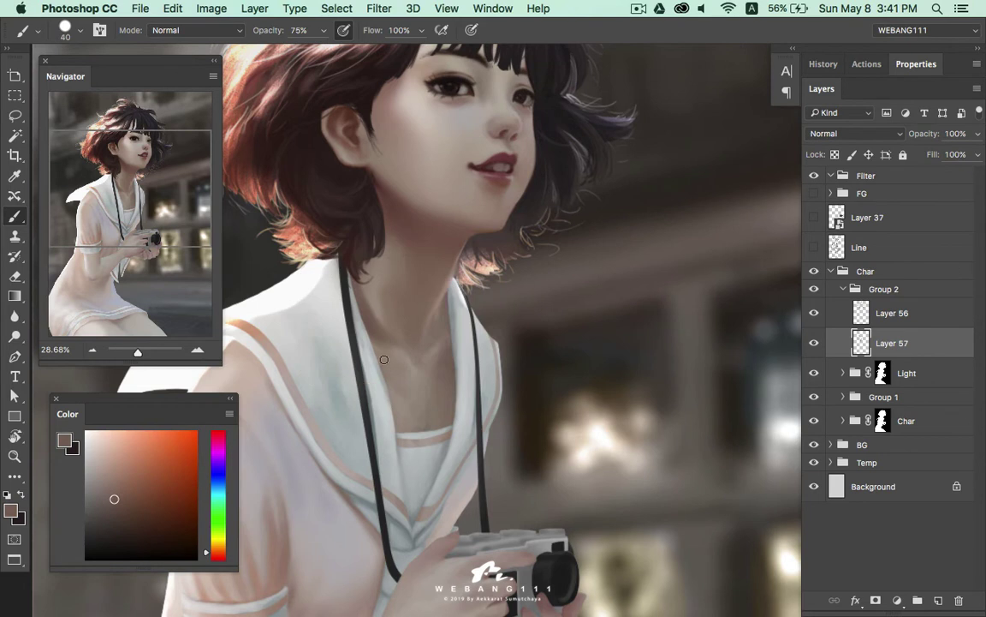
alt+click(364, 307)
alt+click(390, 336)
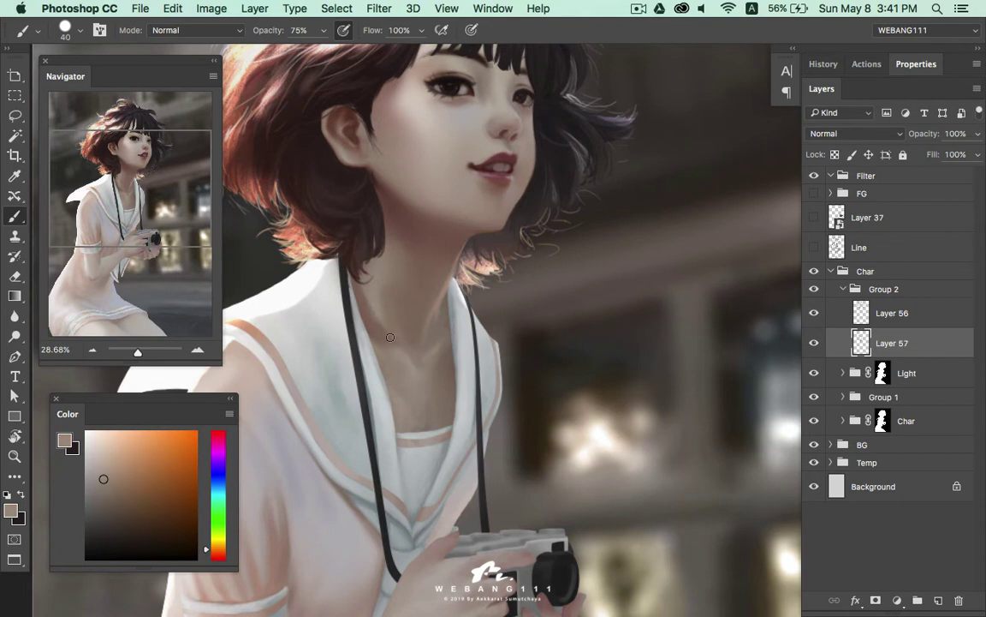
alt+click(357, 286)
alt+click(384, 330)
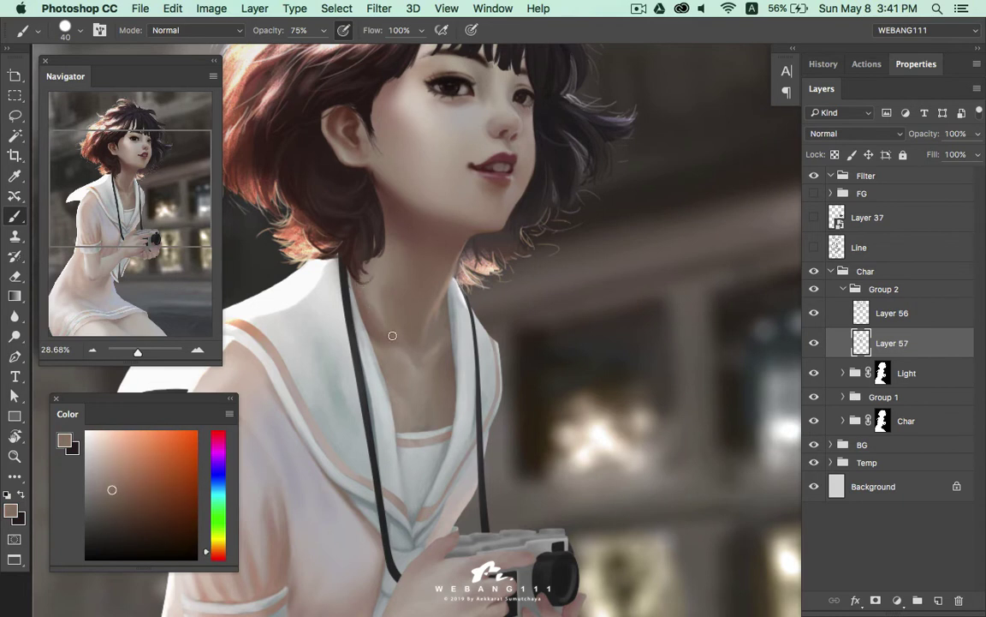
alt+click(378, 301)
alt+click(407, 345)
alt+click(383, 306)
alt+click(402, 308)
alt+click(391, 334)
alt+click(425, 343)
scroll(442, 379, down, 2)
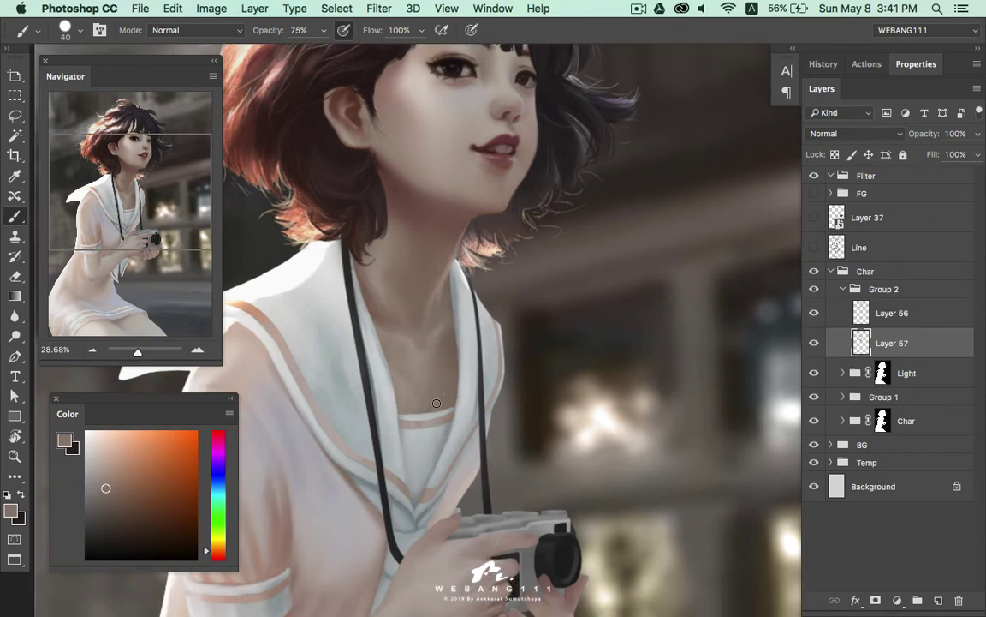
alt+click(440, 409)
Add Layer 58 above Layer 57 and sample several lighter and darker neck tones
click(938, 600)
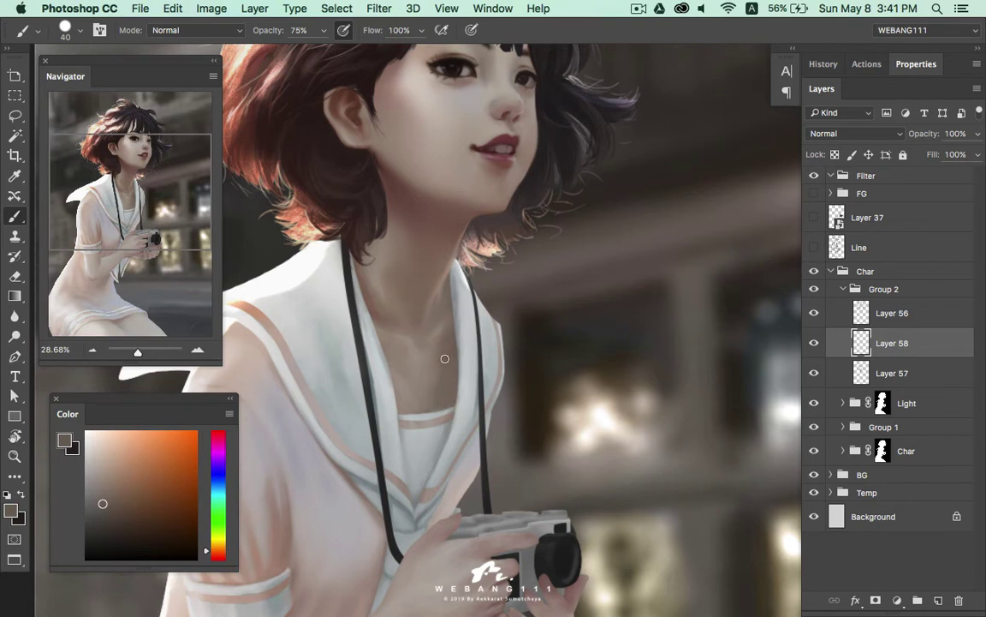
alt+click(433, 401)
alt+click(435, 363)
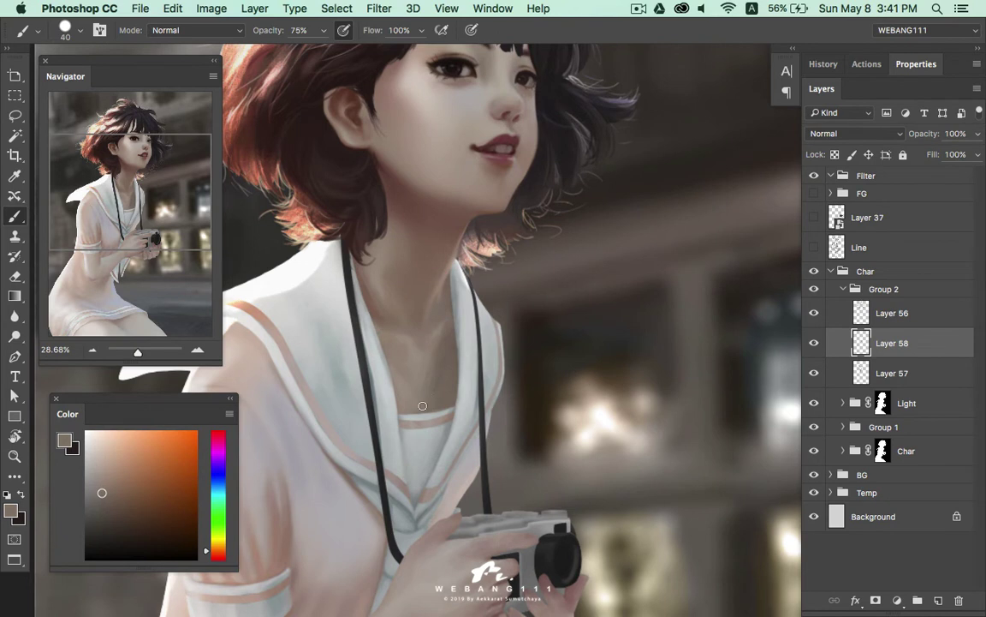
alt+click(431, 387)
alt+click(434, 347)
alt+click(437, 377)
Zoom in closer on the neck and collar
key(z)
mouse_move(447, 375)
mouse_down()
mouse_move(402, 375)
mouse_move(470, 374)
mouse_up()
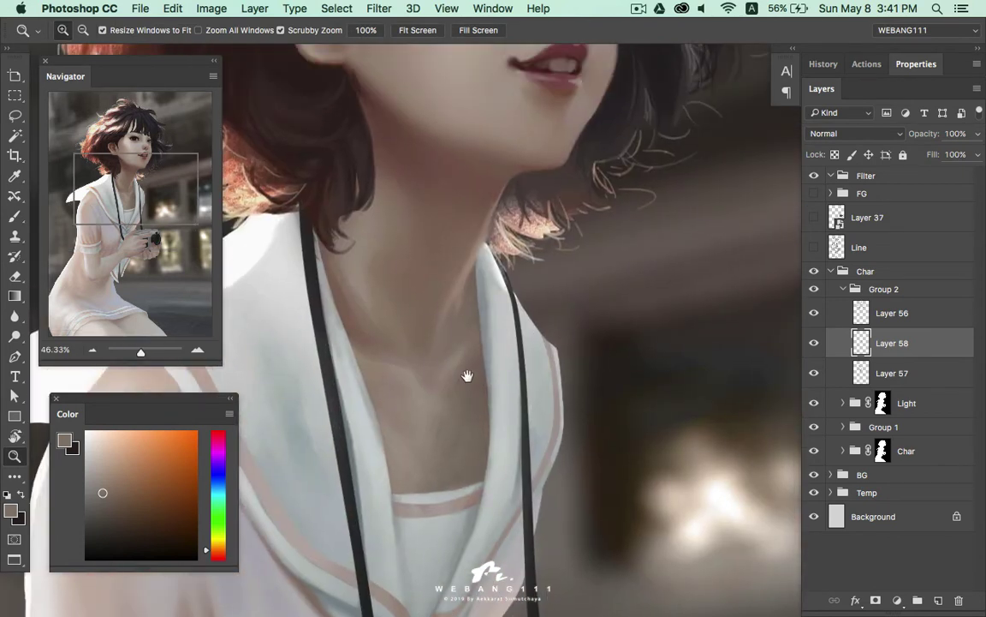
drag(458, 334, 489, 342)
Sample the neck skin and shrink the brush to a fine tip of about 10 px
key(b)
alt+click(428, 266)
drag(131, 486, 114, 510)
right_click(438, 308)
click(607, 405)
click(780, 286)
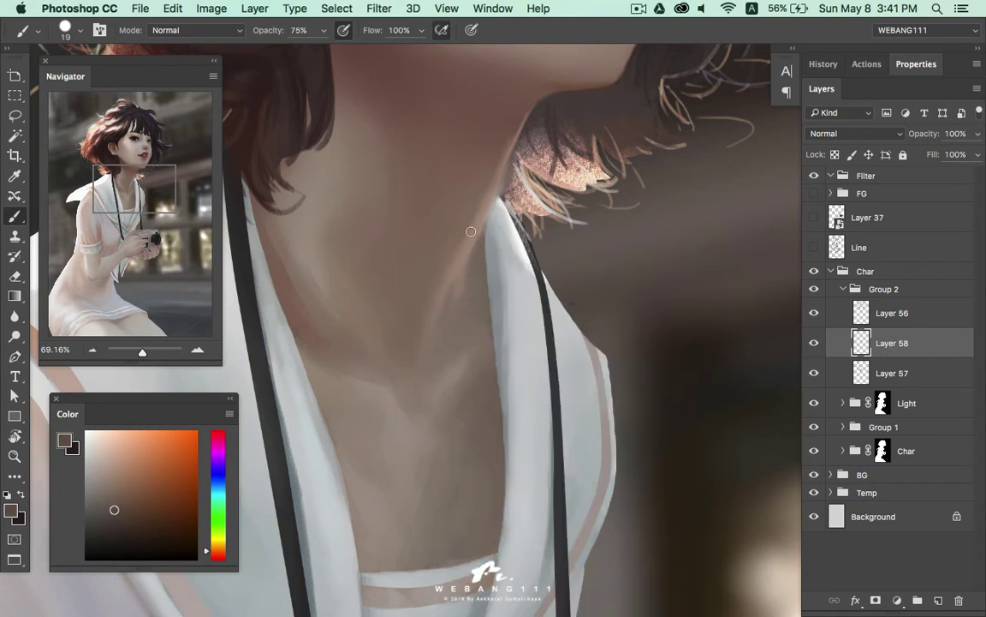
key(bracketleft)
Sample shirt and neck colours, then darken the collar edge along the neck with a reddish tone
alt+click(492, 256)
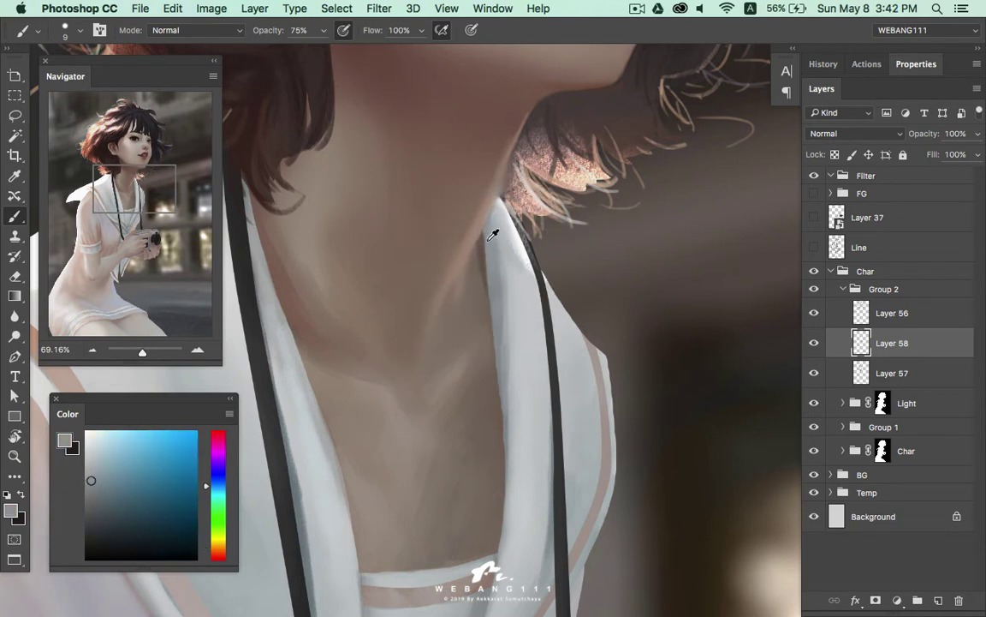
alt+click(452, 179)
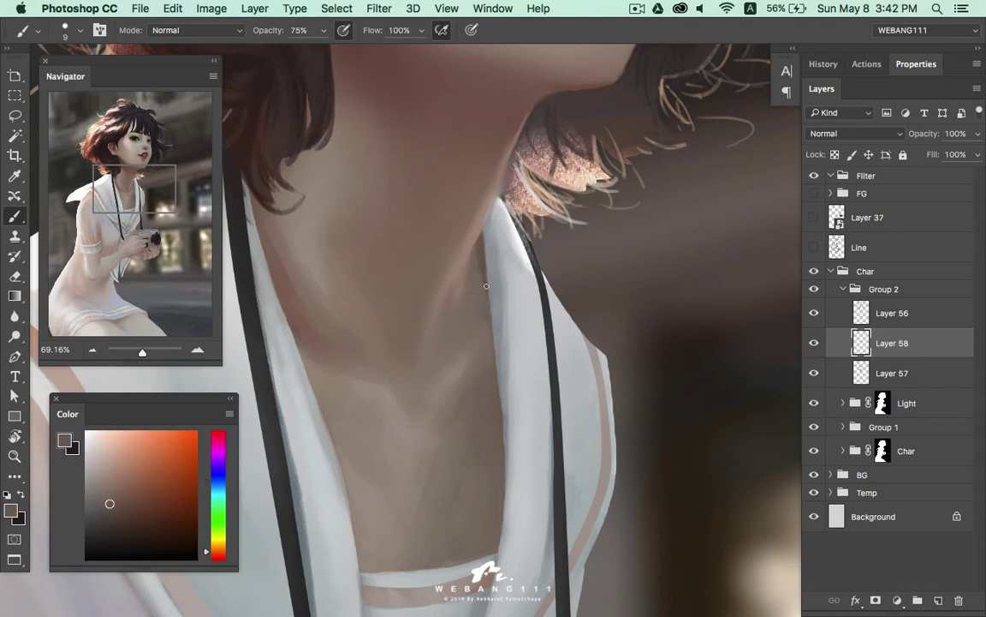
scroll(497, 300, down, 3)
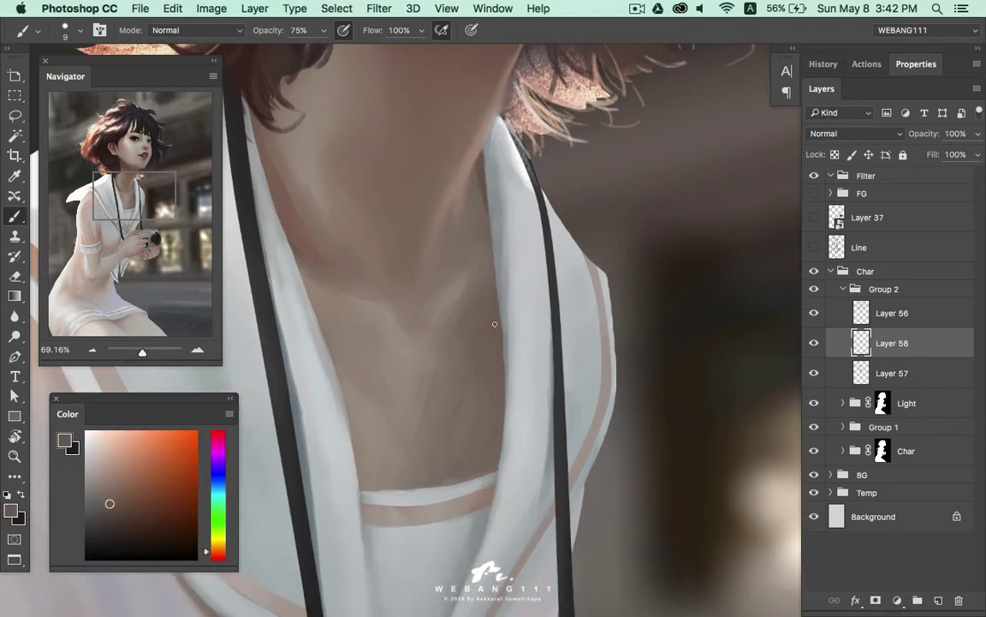
alt+click(479, 167)
scroll(495, 311, down, 2)
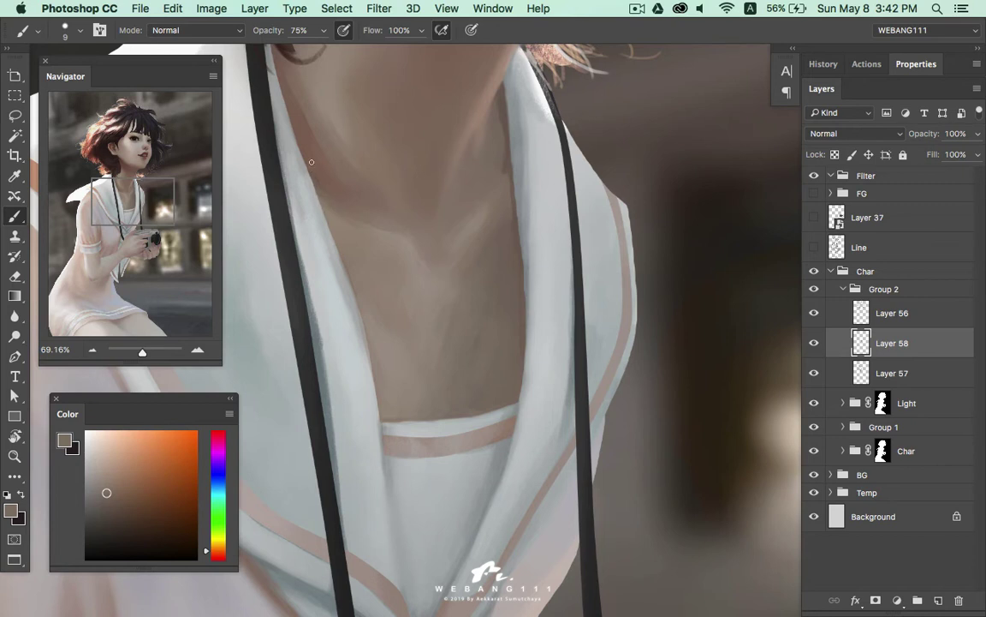
alt+click(282, 159)
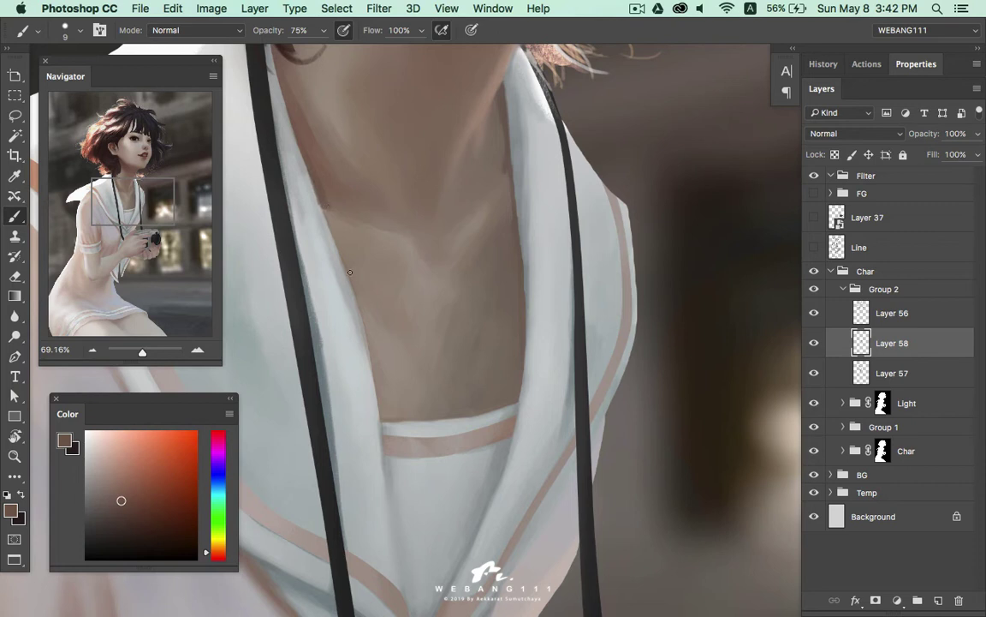
drag(366, 331, 378, 397)
Sample darker browns, the white collar and a slightly lighter shoulder skin tone
drag(343, 260, 399, 420)
alt+click(381, 408)
alt+click(291, 270)
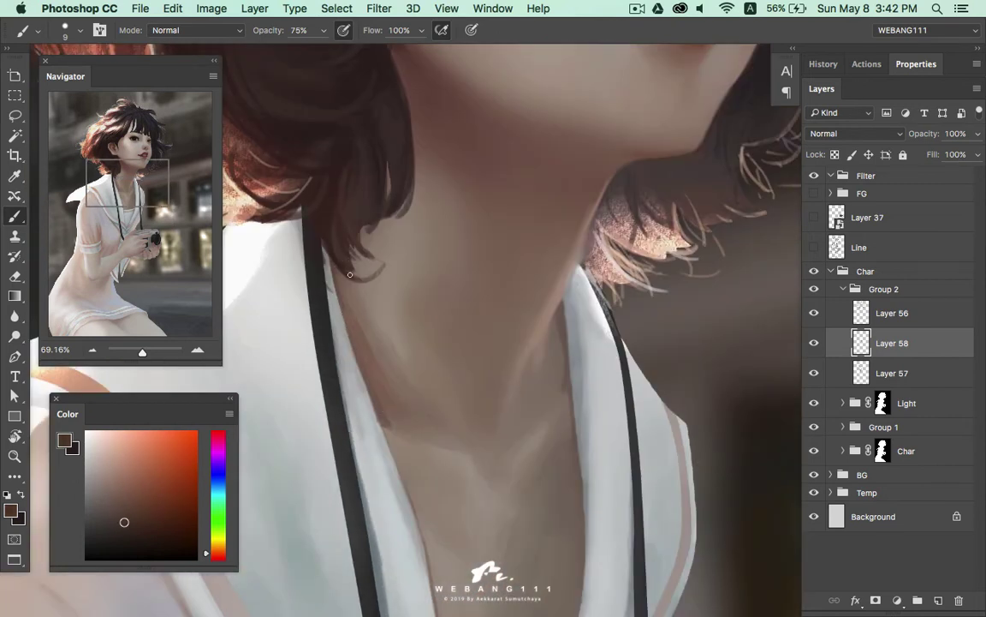
mouse_move(317, 241)
mouse_down()
mouse_move(493, 203)
mouse_move(479, 180)
mouse_move(431, 170)
mouse_up()
alt+click(431, 170)
mouse_move(402, 308)
mouse_down()
mouse_move(456, 227)
mouse_move(474, 168)
mouse_up()
alt+click(338, 157)
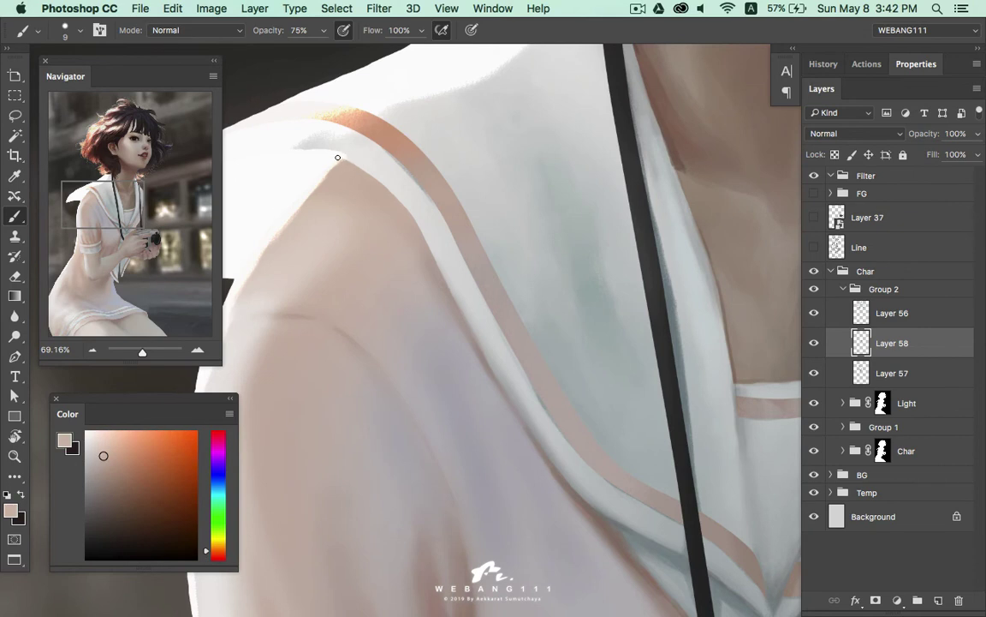
click(104, 444)
Sample greyish-mauve, light grey and reddish-brown shirt colours around the lower chest
mouse_move(471, 379)
mouse_down()
mouse_move(408, 229)
mouse_move(411, 178)
mouse_up()
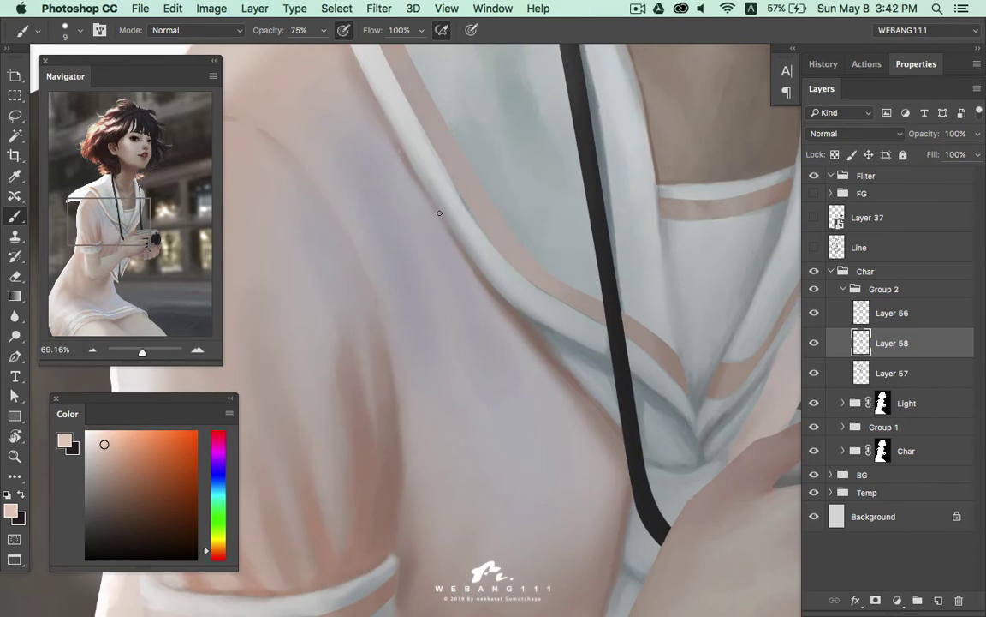
alt+click(412, 137)
click(120, 482)
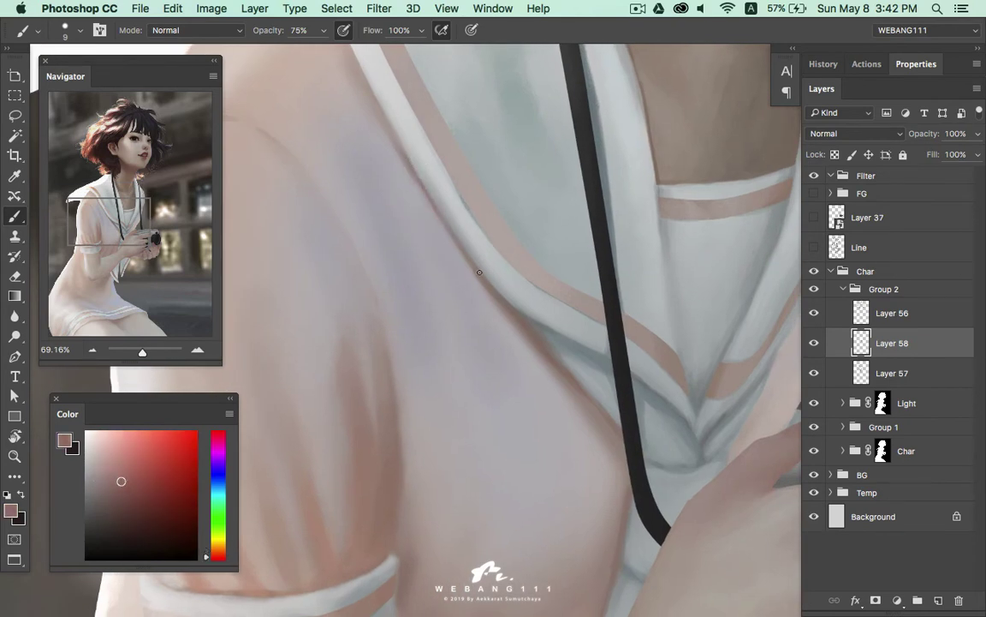
alt+click(404, 161)
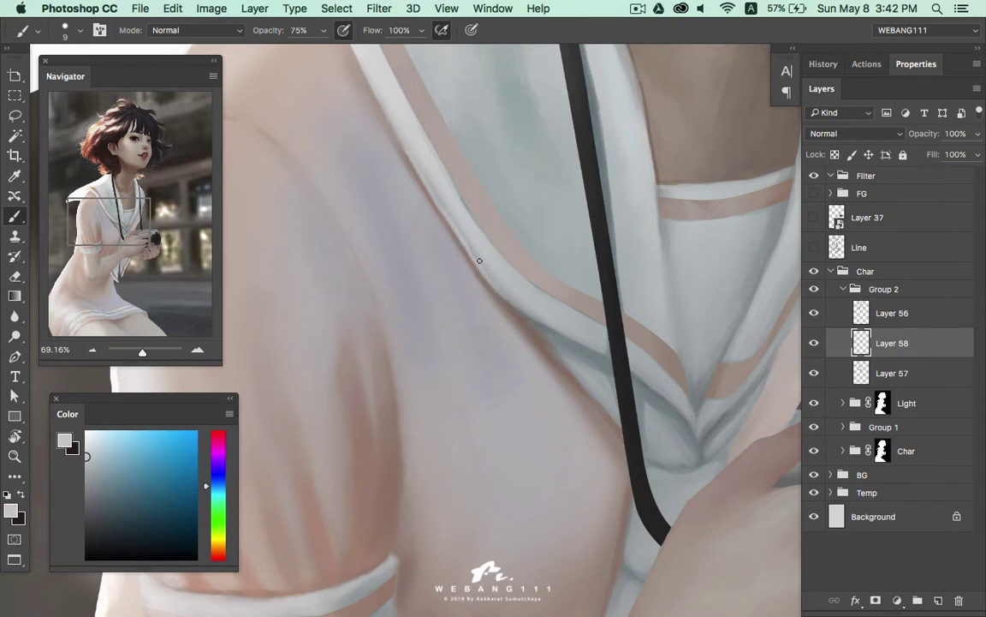
scroll(462, 248, up, 5)
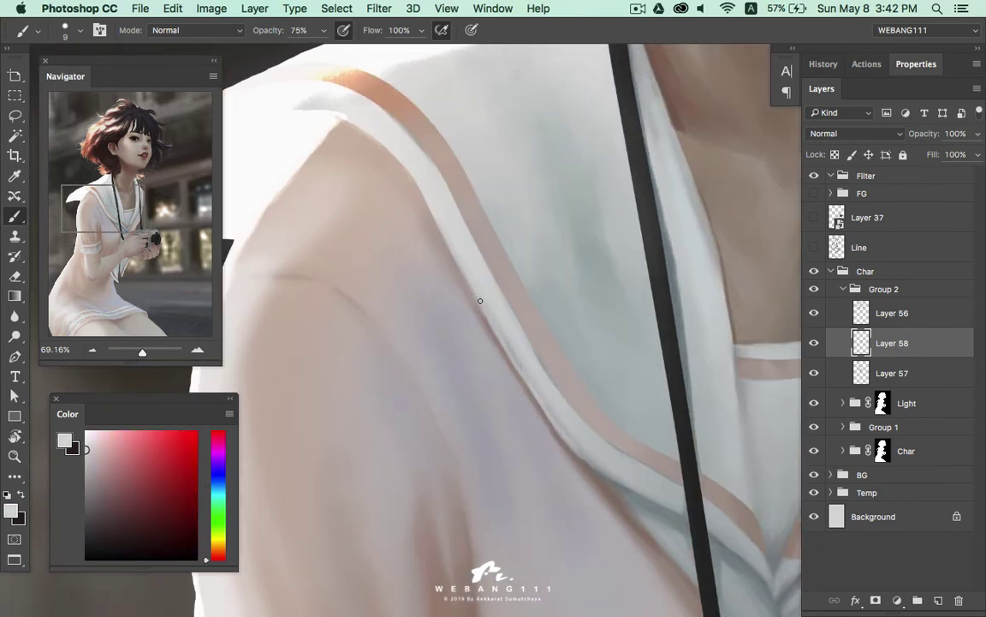
scroll(497, 334, down, 5)
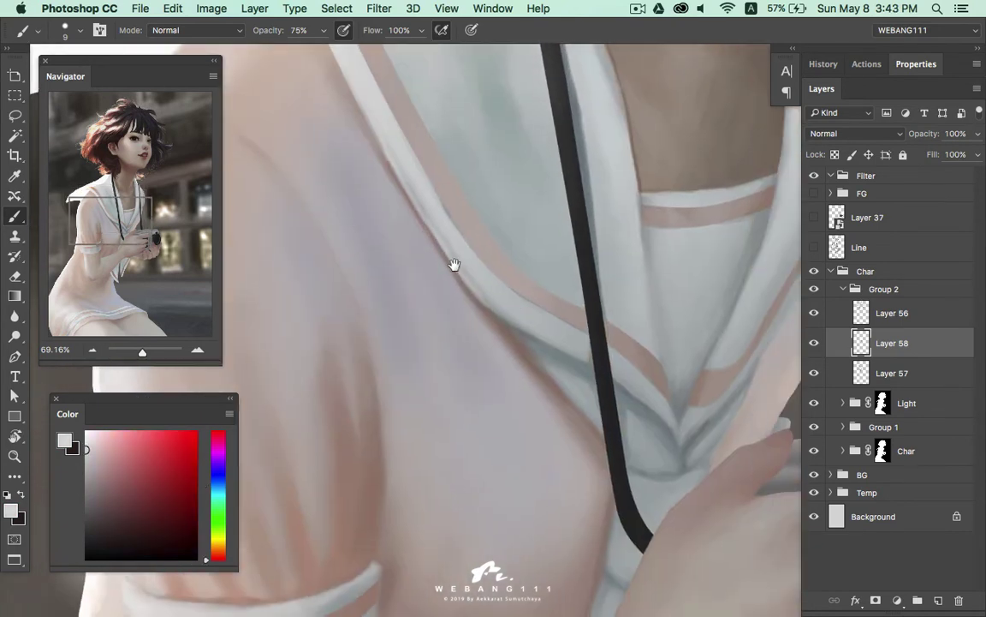
alt+click(545, 324)
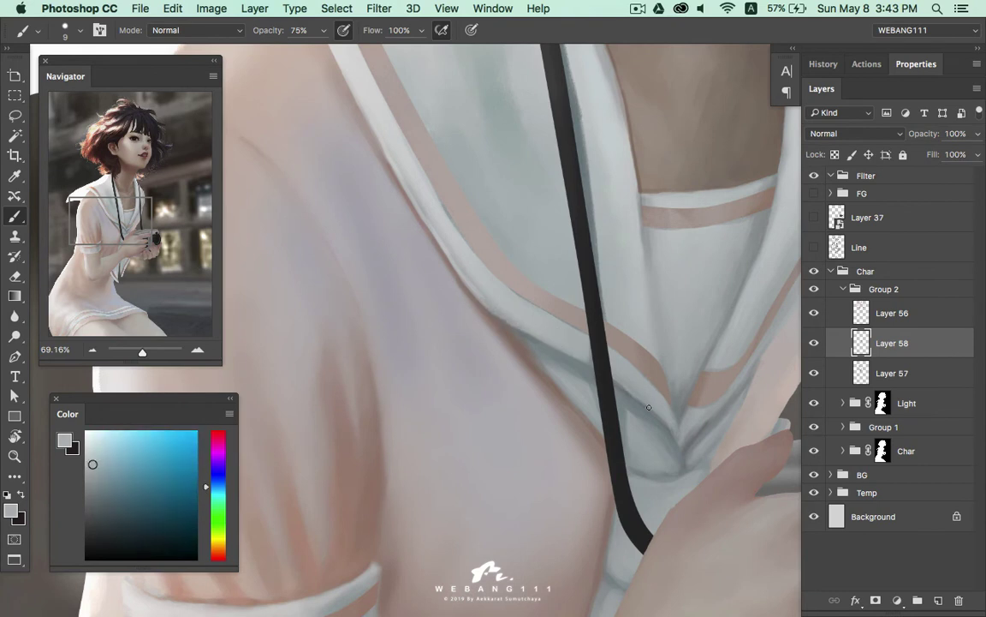
scroll(600, 377, down, 5)
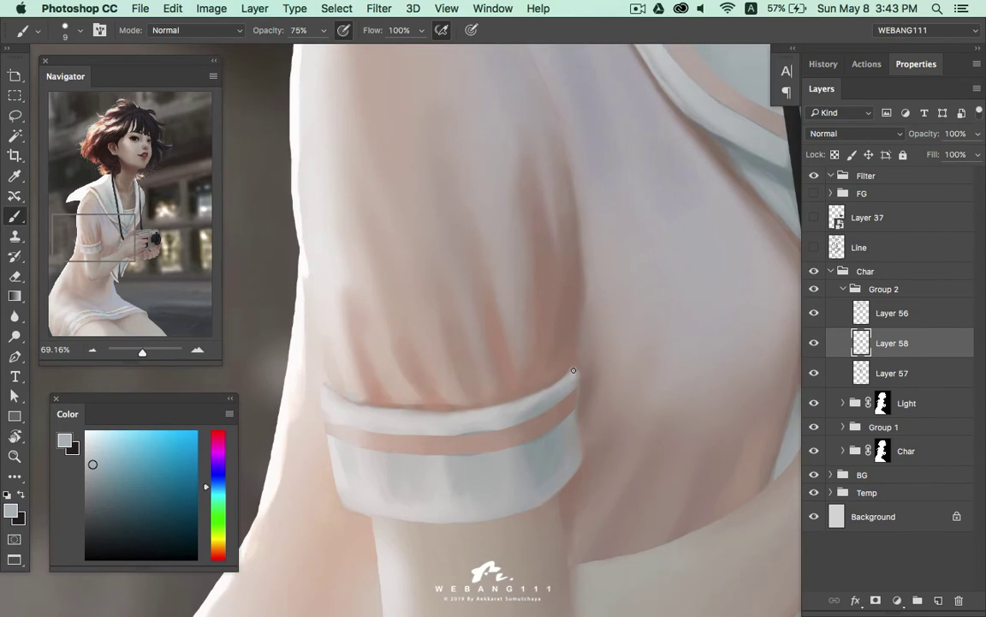
Work near-white and light pink tones into the sleeve cuff bands
alt+click(316, 374)
alt+click(331, 392)
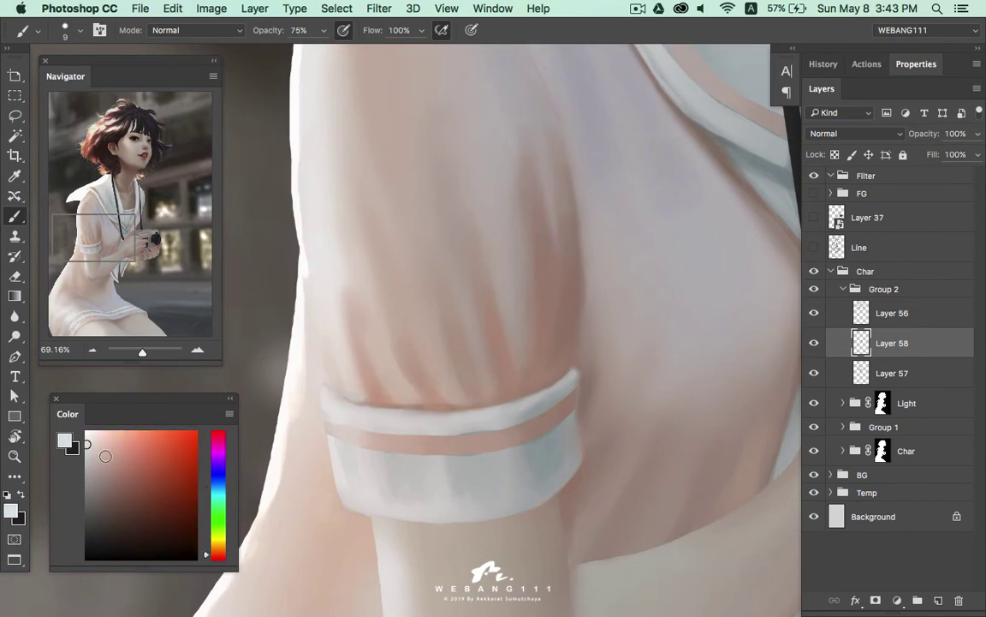
alt+click(330, 394)
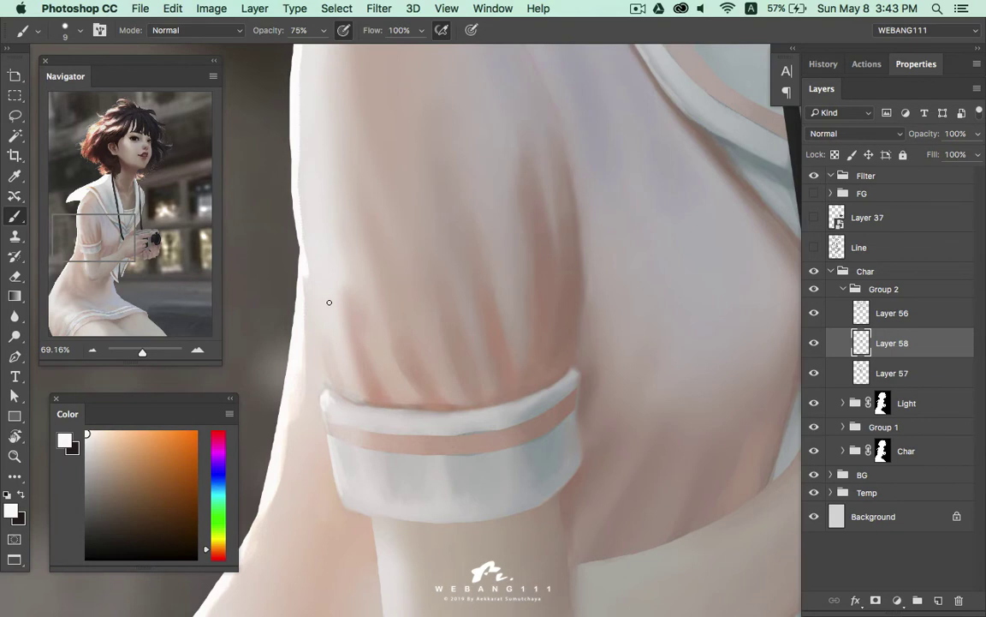
alt+click(303, 280)
click(304, 267)
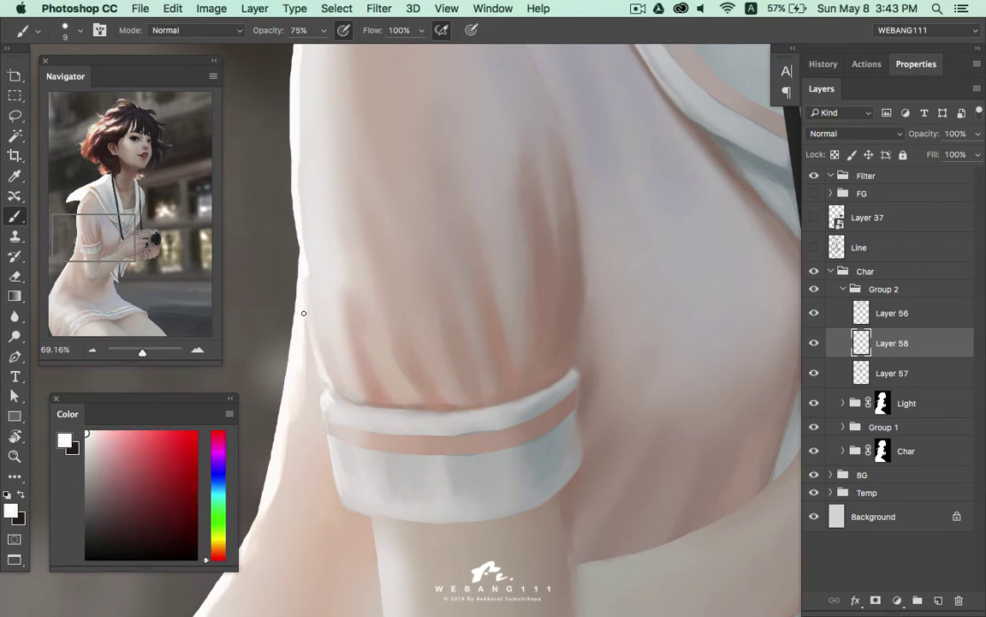
Reframe the shoulder and chest, enlarge the brush to 25 px, and save the painting
key(z)
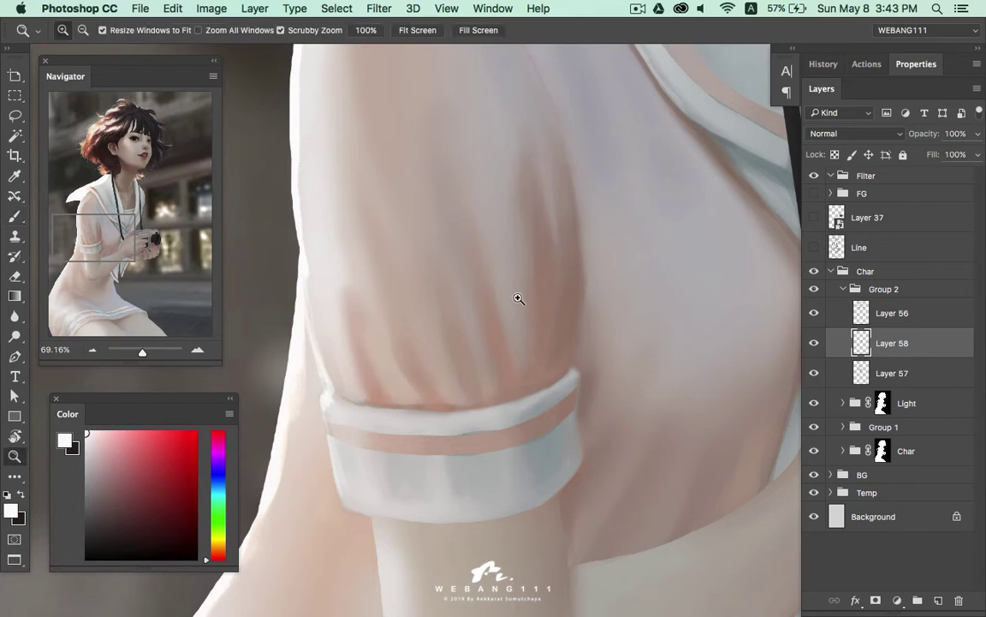
drag(517, 297, 398, 325)
drag(472, 274, 392, 402)
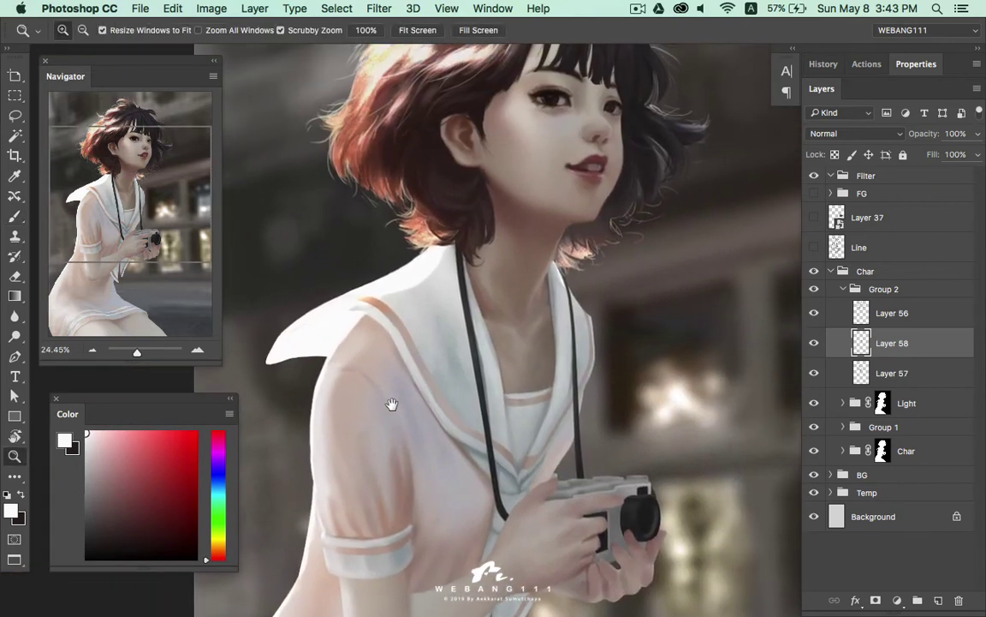
scroll(392, 396, up, 4)
key(b)
key(bracketright)
key(bracketright)
key(bracketright)
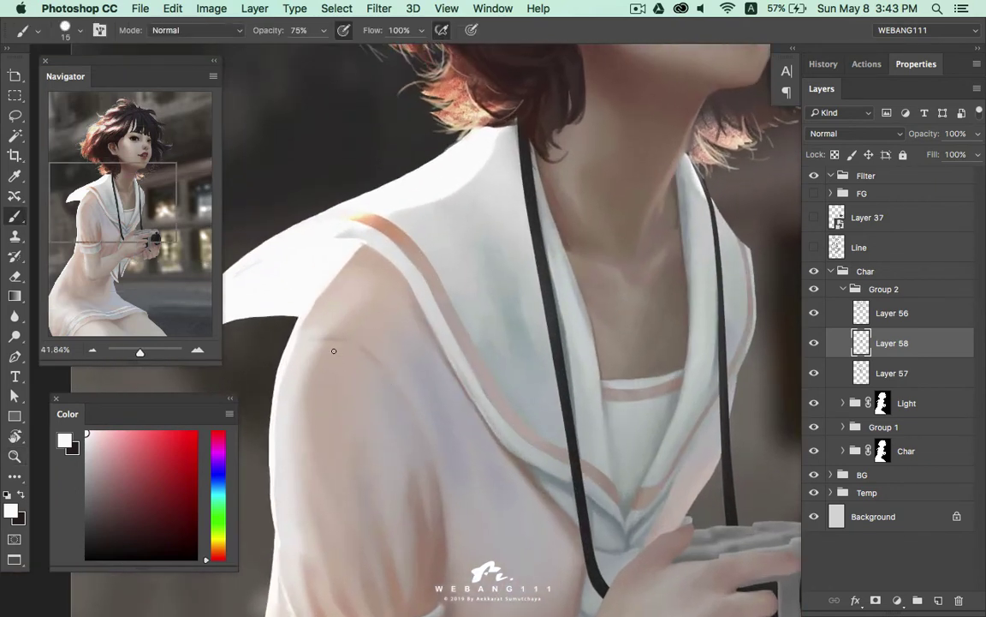
right_click(306, 302)
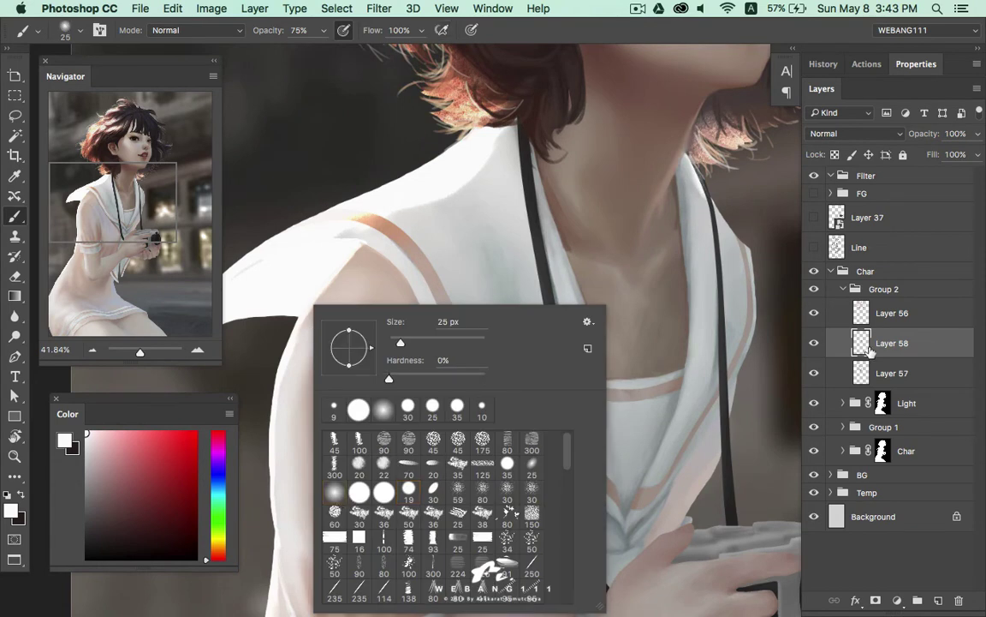
key(Escape)
key(ctrl+s)
Zoom the shoulder to 51.84%, enlarge the brush to 30 px, and sample collar, shirt and upper-arm colours
key(z)
drag(304, 356, 313, 342)
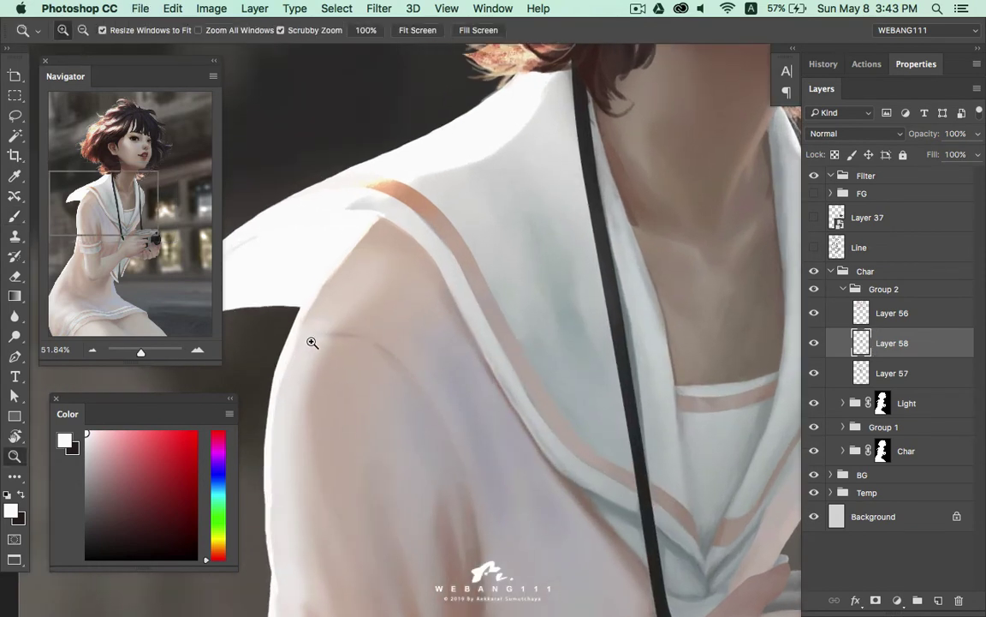
key(b)
key(bracketright)
alt+click(267, 307)
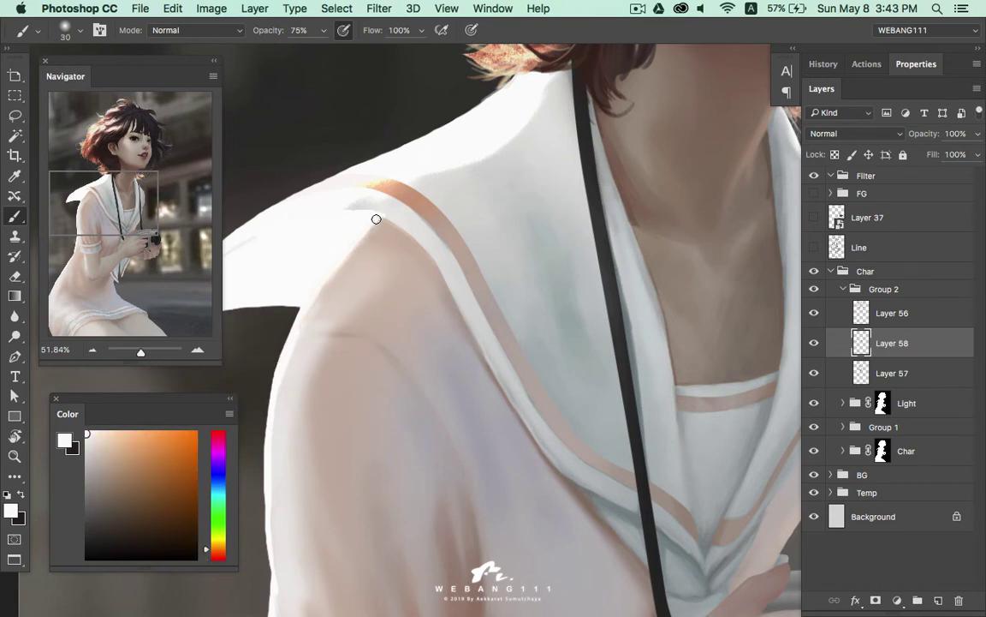
drag(315, 317, 358, 234)
alt+click(339, 260)
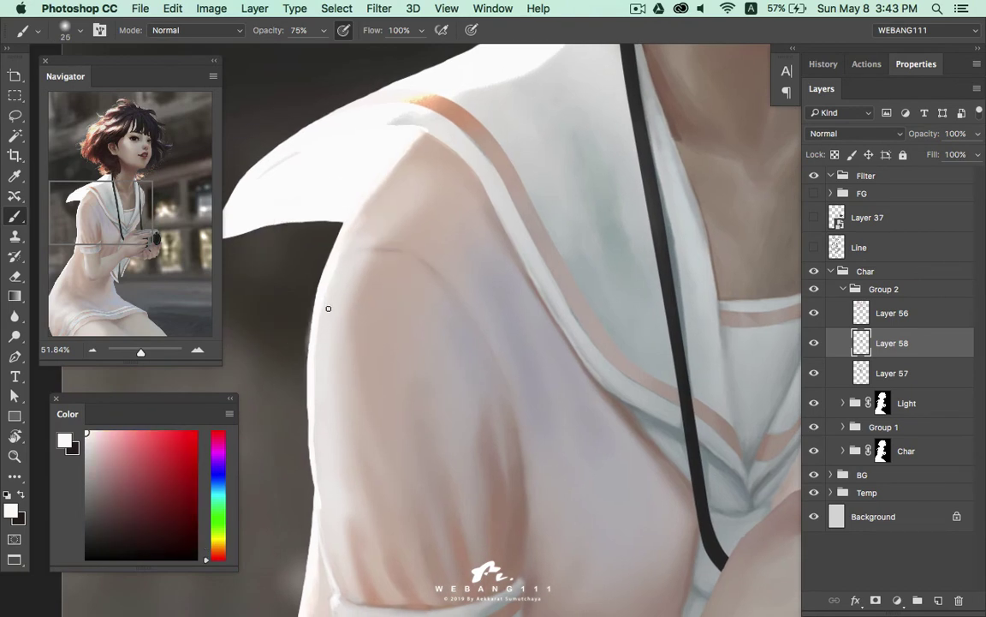
alt+click(310, 214)
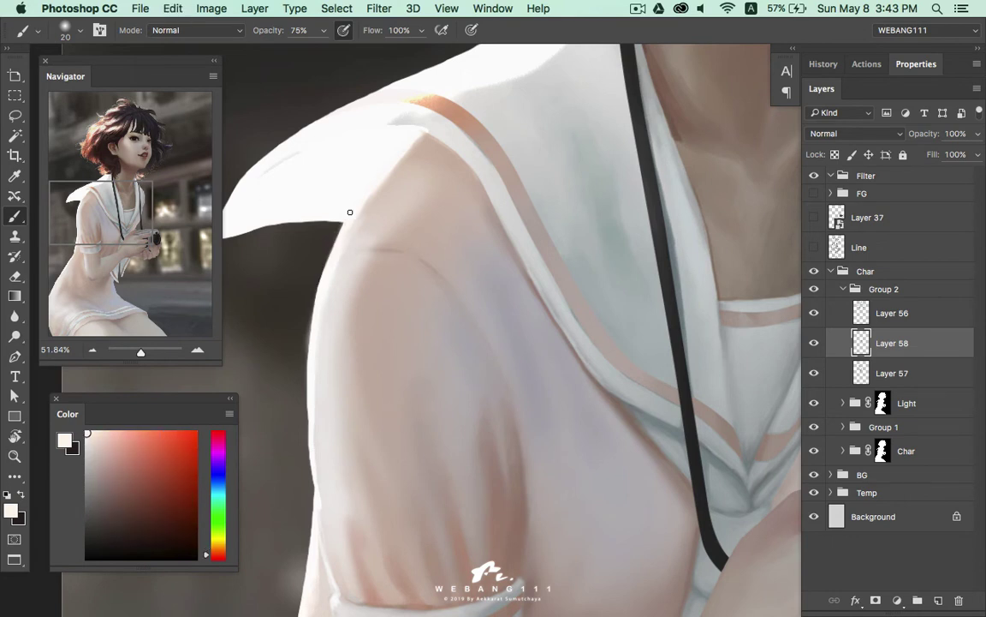
Pan down the arm, sampling skin tones along the arm edge and sleeve
drag(319, 356, 344, 252)
alt+click(342, 248)
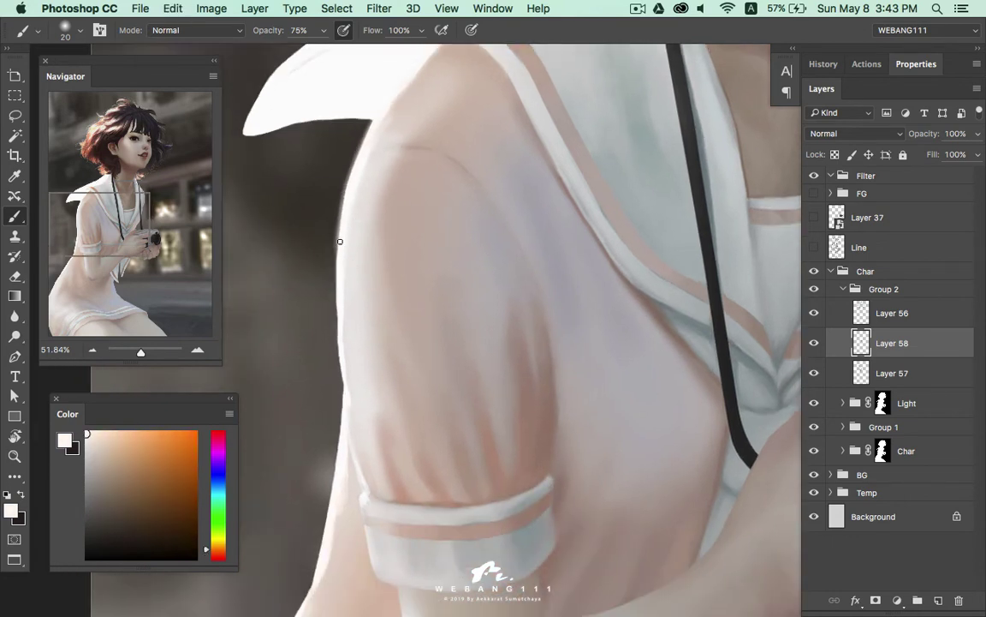
drag(344, 380, 381, 218)
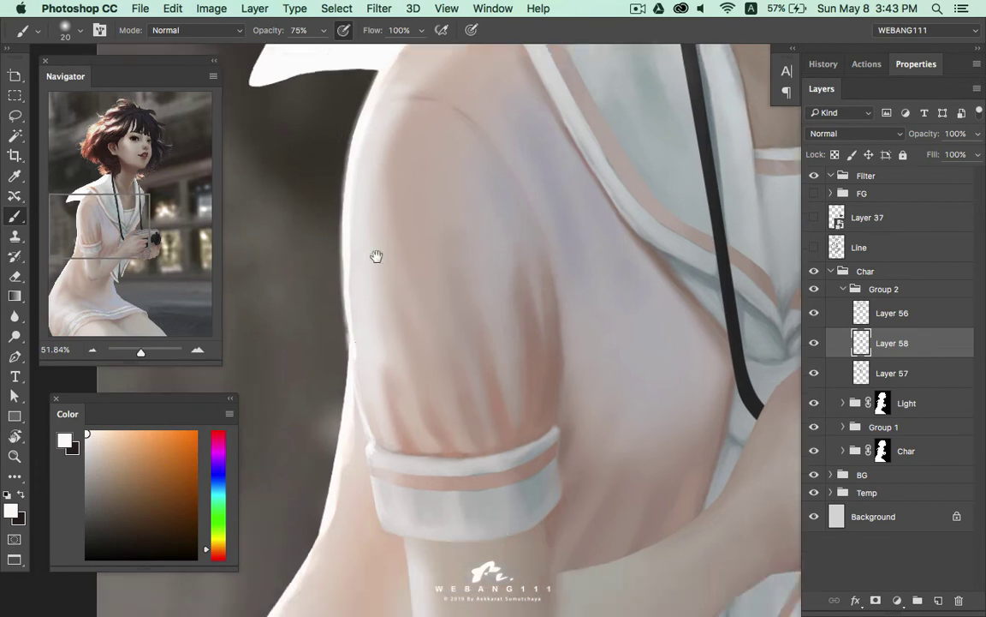
alt+click(342, 194)
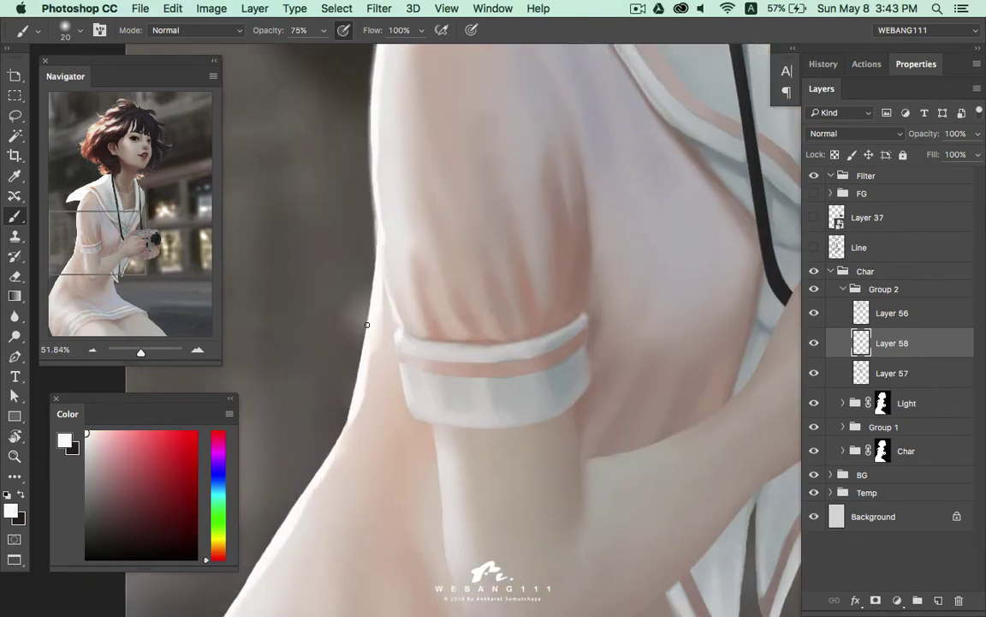
drag(353, 412, 410, 318)
alt+click(415, 282)
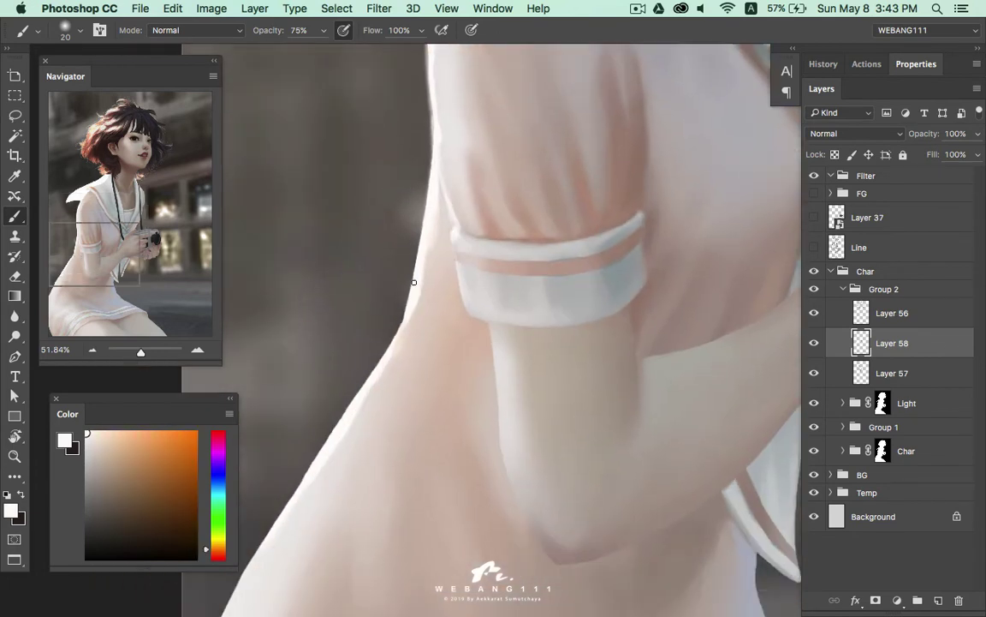
mouse_move(346, 412)
mouse_down()
mouse_move(413, 317)
mouse_move(366, 378)
mouse_up()
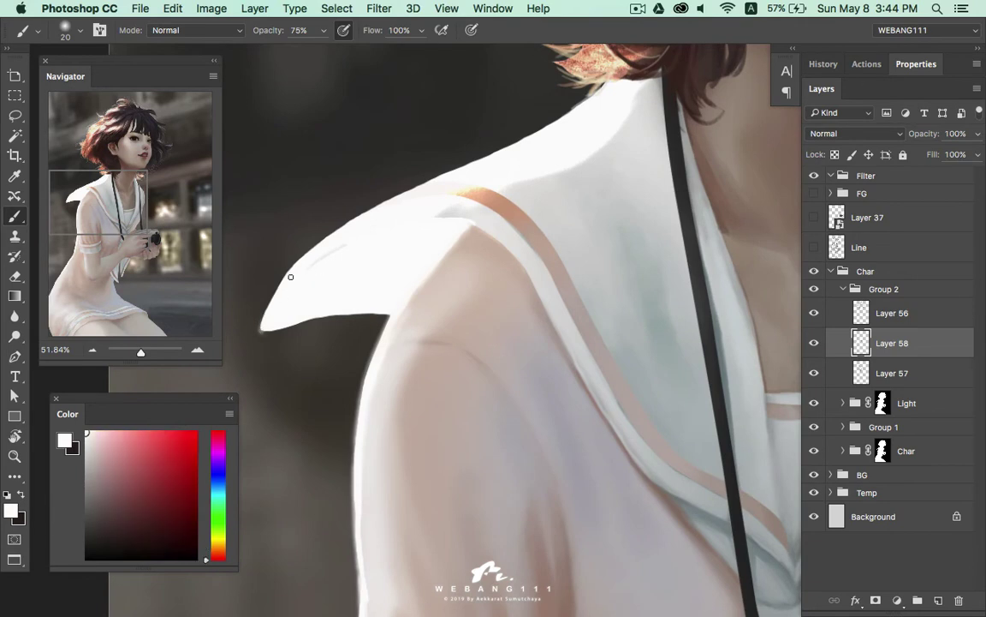
Crisp the collar tip, smooth its upper edge toward the shoulder, and darken it beside the strap
drag(261, 331, 335, 315)
mouse_move(257, 265)
mouse_down()
mouse_move(312, 200)
mouse_move(354, 177)
mouse_move(462, 168)
mouse_move(607, 89)
mouse_up()
mouse_move(586, 161)
mouse_down()
mouse_move(425, 247)
mouse_move(502, 180)
mouse_up()
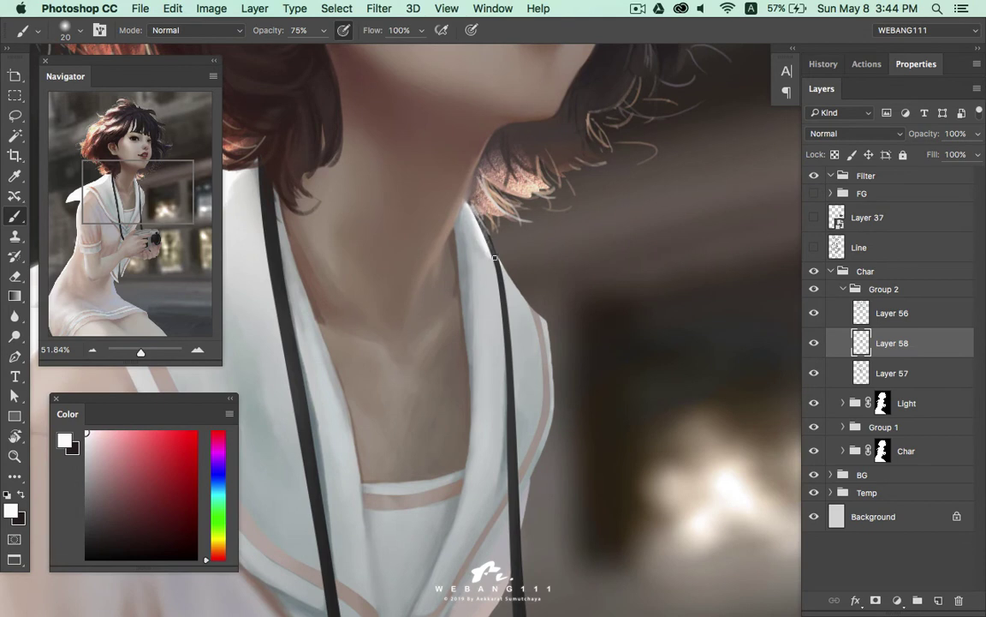
mouse_move(494, 246)
mouse_down()
mouse_move(515, 284)
mouse_move(507, 225)
mouse_up()
Bring the sleeve and forearm into view and load a muted greyish-brown skin colour
mouse_move(548, 480)
mouse_down()
mouse_move(540, 282)
mouse_move(604, 141)
mouse_up()
mouse_move(565, 278)
mouse_down()
mouse_move(564, 249)
mouse_move(610, 216)
mouse_move(632, 162)
mouse_up()
drag(344, 346, 490, 234)
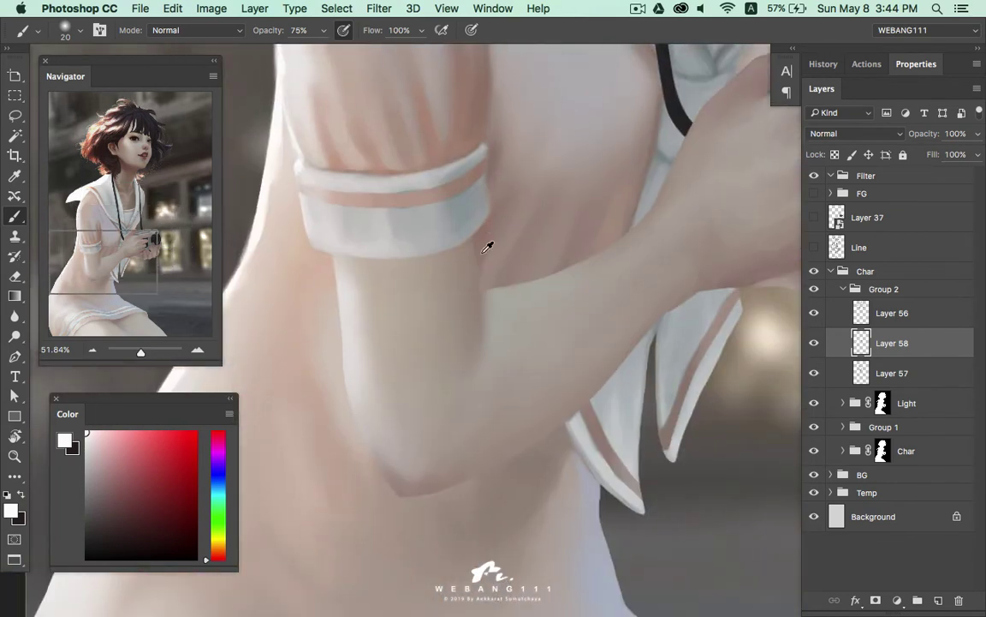
click(110, 478)
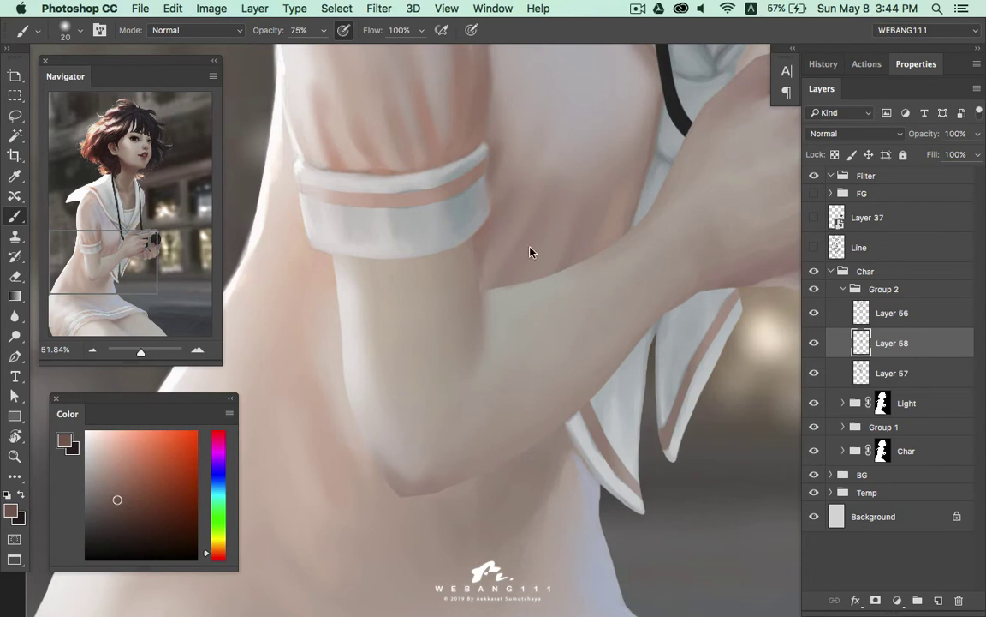
right_click(529, 248)
Create Layer 59 above Layer 58 and reduce the brush to 10 px
click(633, 433)
key(Return)
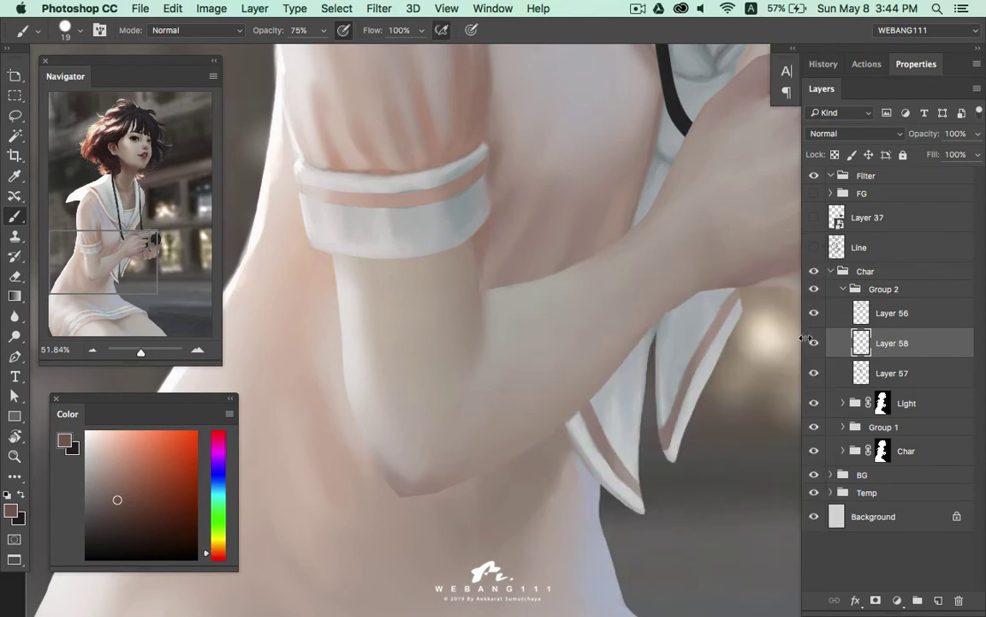
key(bracketleft)
key(ctrl+shift+alt+n)
key(bracketleft)
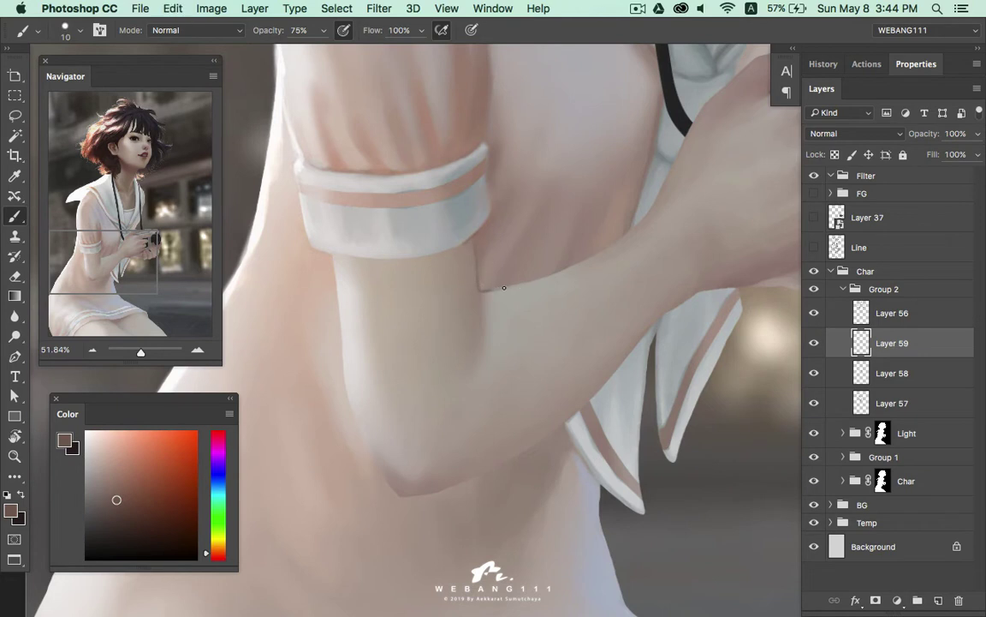
Sample a darker arm skin tone and stroke a thin line along the forearm edge
alt+click(482, 294)
drag(494, 292, 562, 271)
alt+click(489, 289)
alt+click(473, 238)
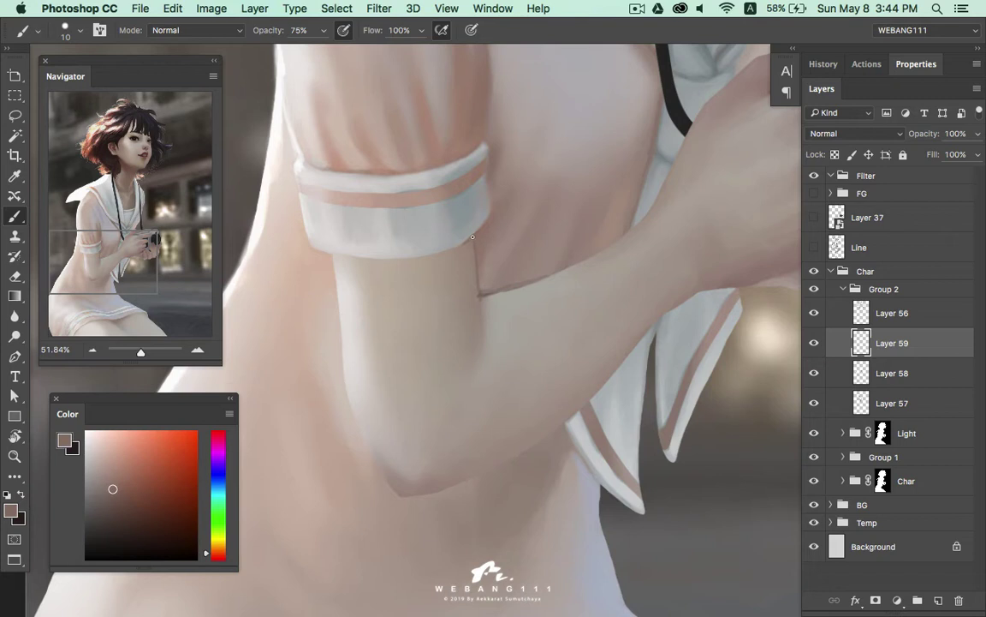
alt+click(476, 310)
alt+click(488, 291)
alt+click(469, 238)
Mix a darker pinkish skin tone and darken the armpit crease
alt+click(335, 244)
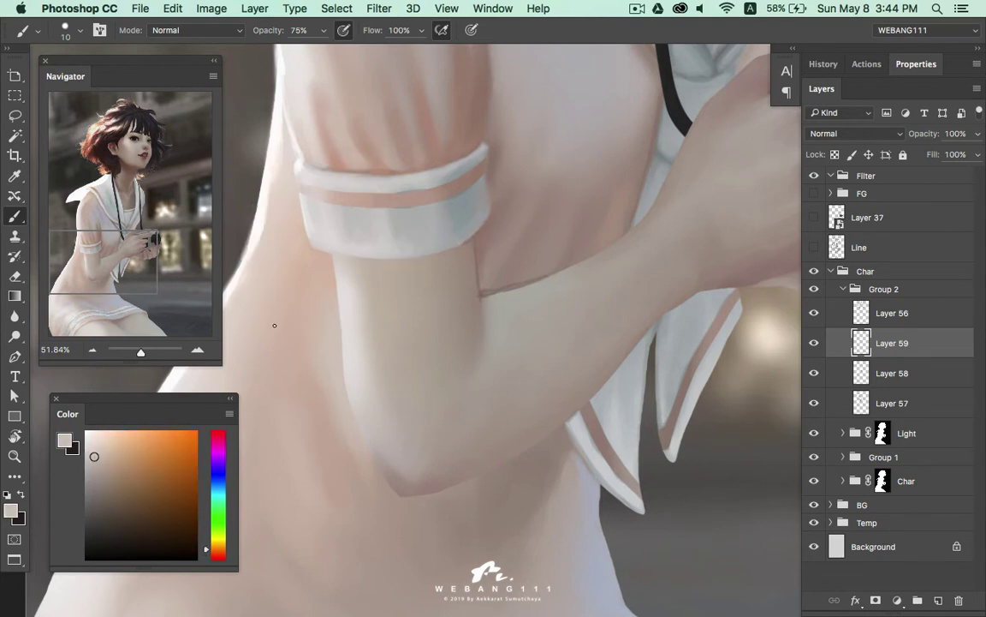
click(213, 561)
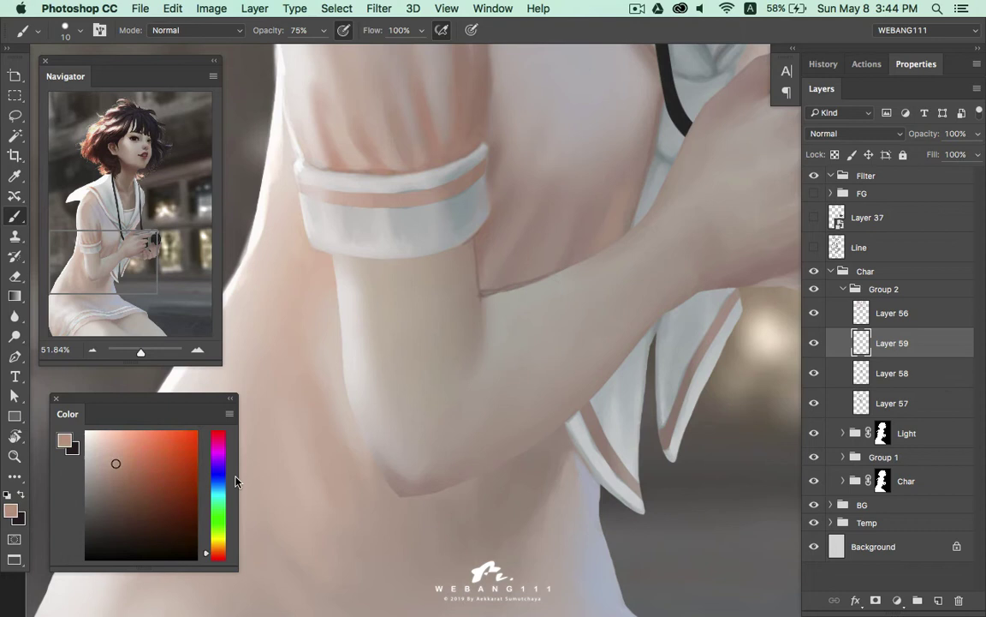
alt+click(335, 258)
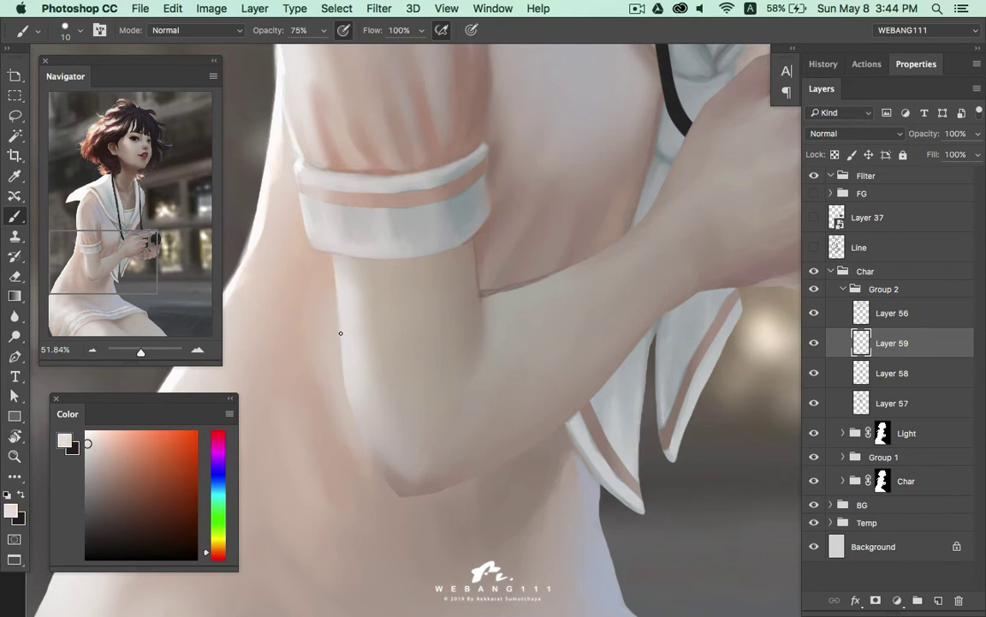
scroll(349, 360, down, 2)
scroll(346, 317, down, 1)
click(96, 461)
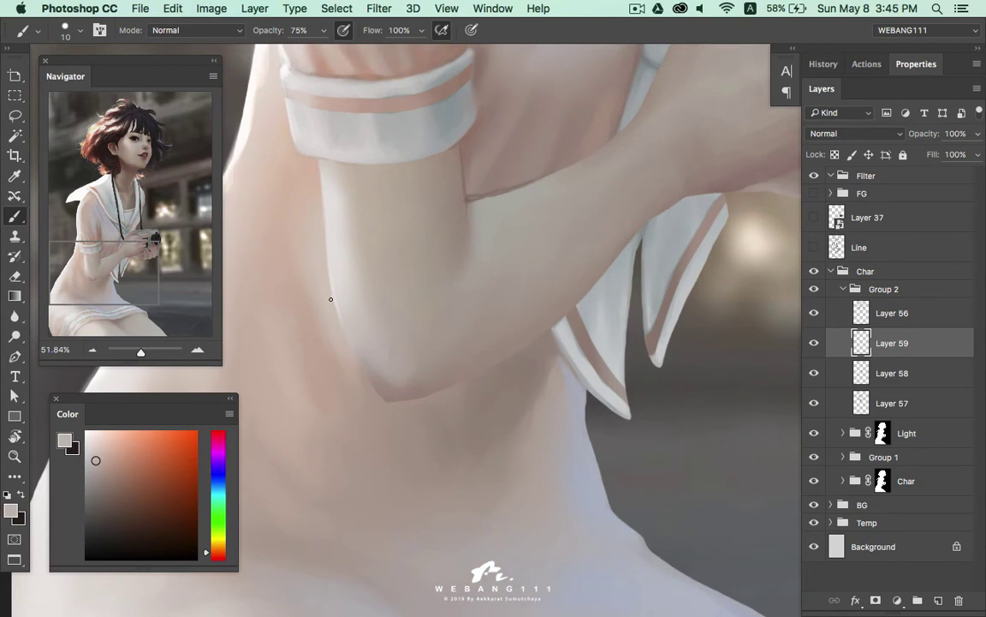
alt+click(385, 396)
drag(391, 394, 406, 396)
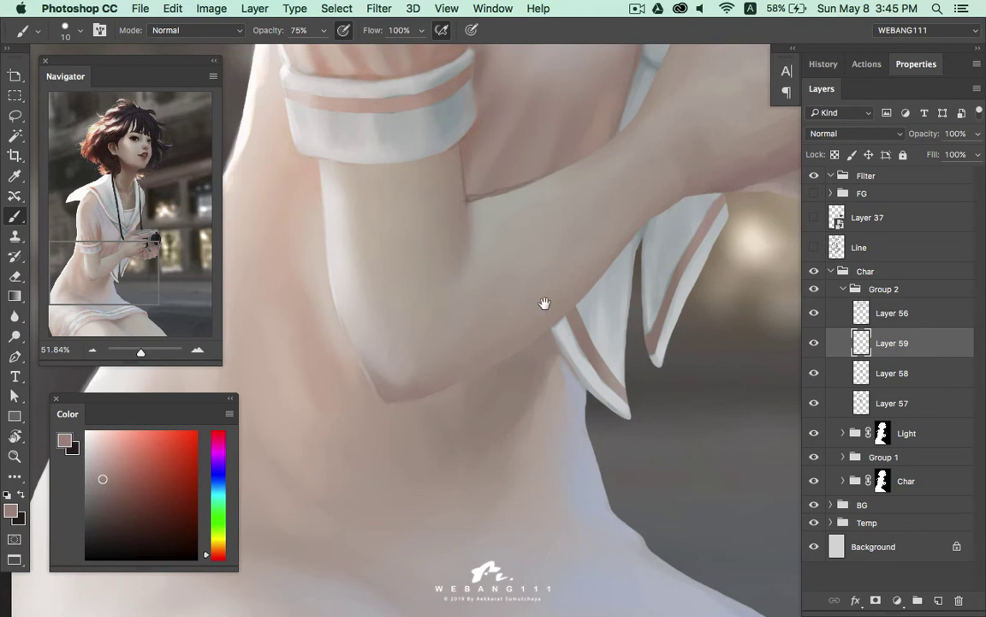
Pan to the hand and camera and resample darker skin tones near the wrist
drag(544, 304, 370, 390)
alt+click(439, 343)
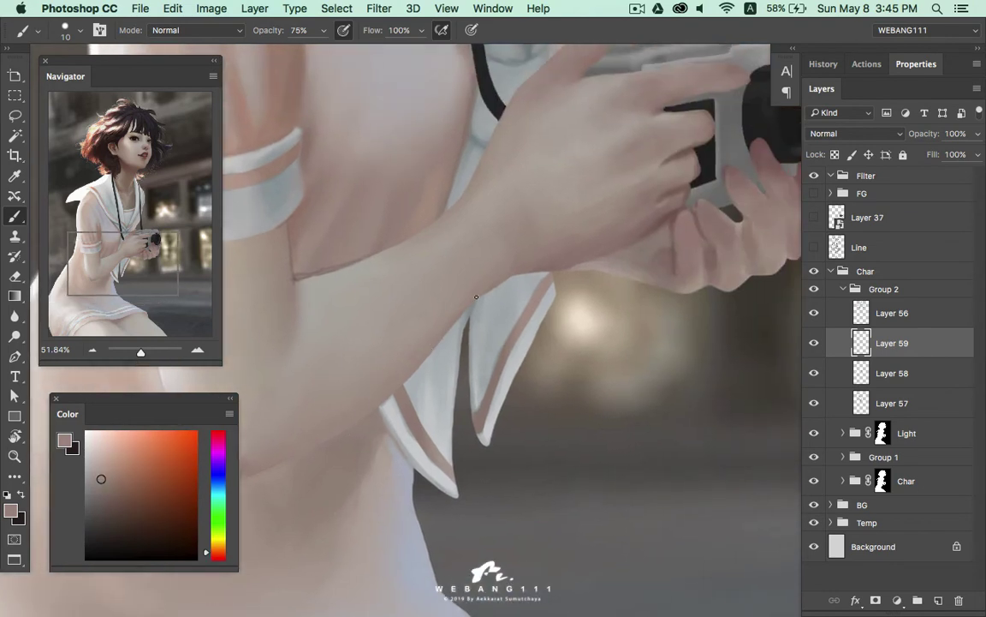
alt+click(473, 240)
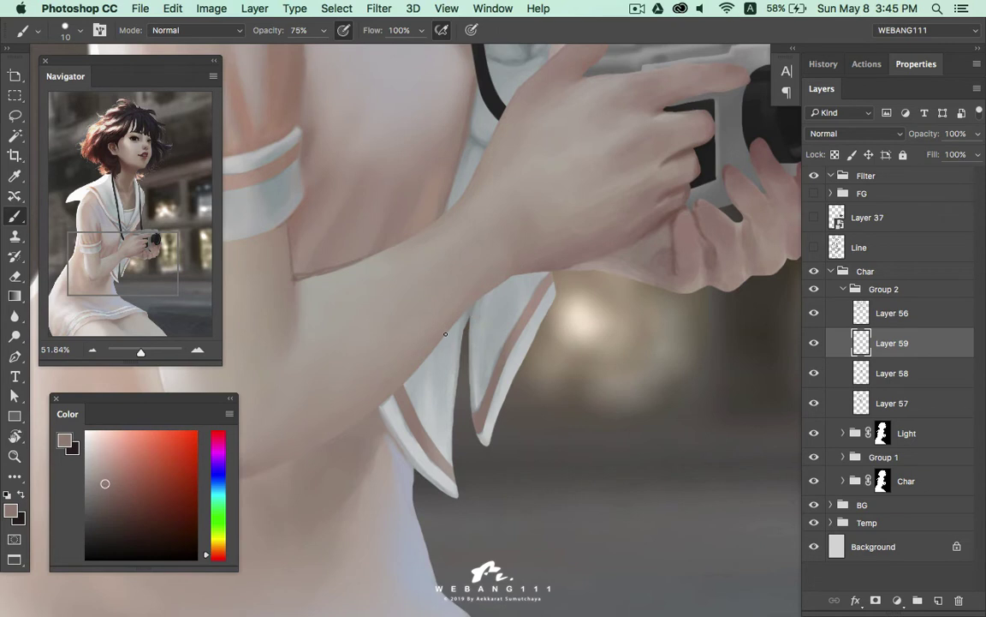
drag(518, 217, 452, 346)
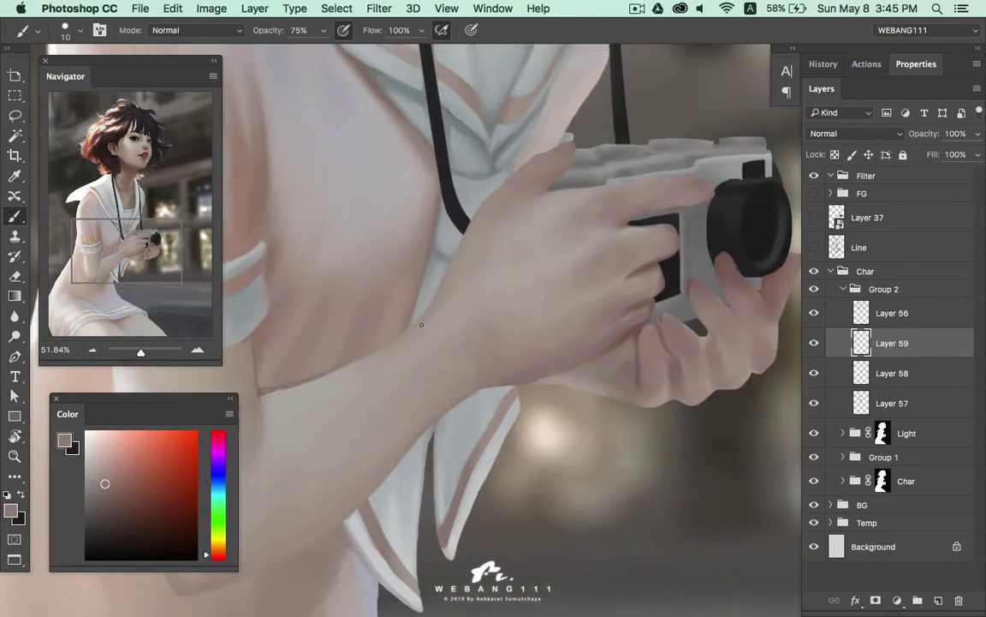
alt+click(370, 287)
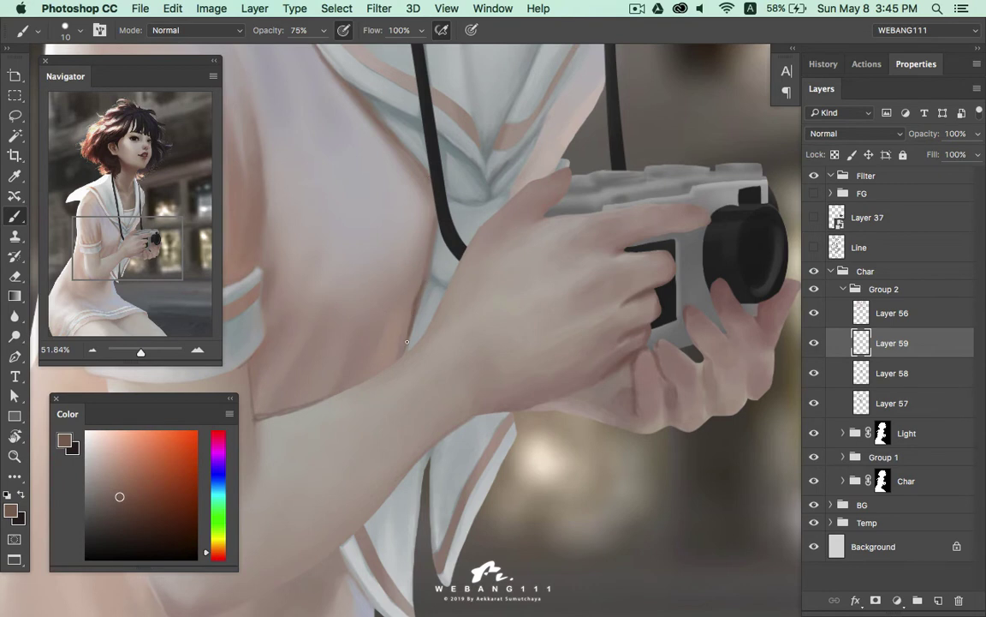
alt+click(346, 323)
scroll(356, 312, up, 2)
scroll(357, 313, left, 3)
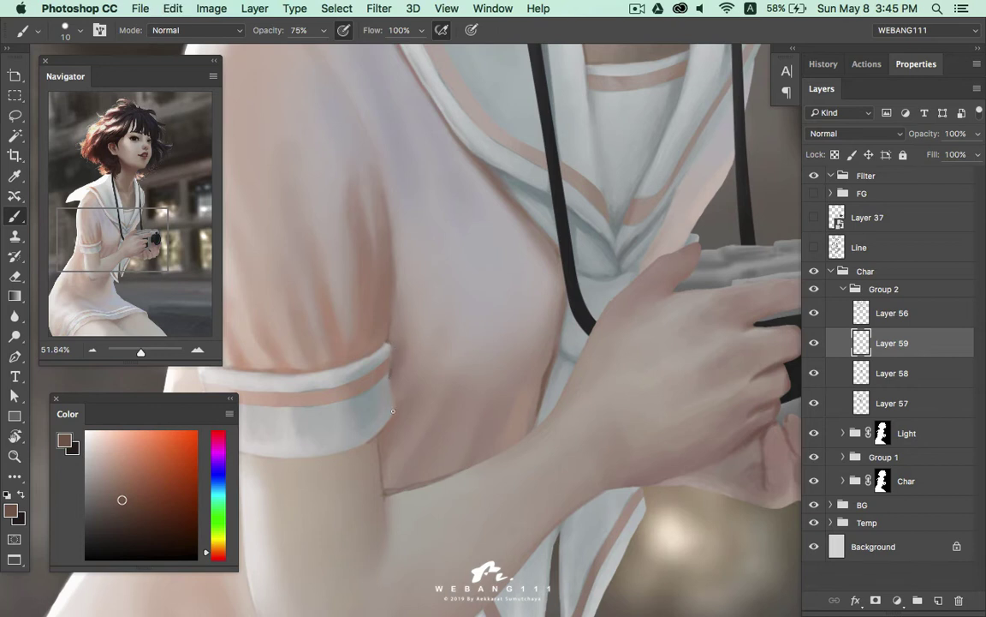
Zoom out to check the whole painting, then zoom back onto the arm with a 20 px brush
key(z)
key(ctrl+0)
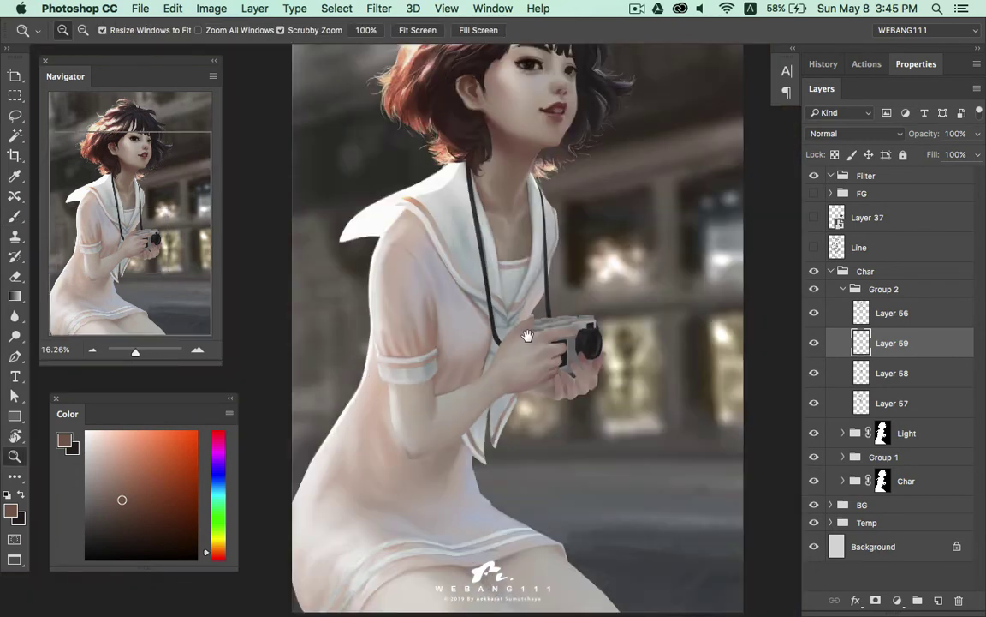
drag(458, 404, 493, 382)
key(b)
key(bracketright)
Sample forearm skin tones and pick a slightly darker shade
alt+click(400, 366)
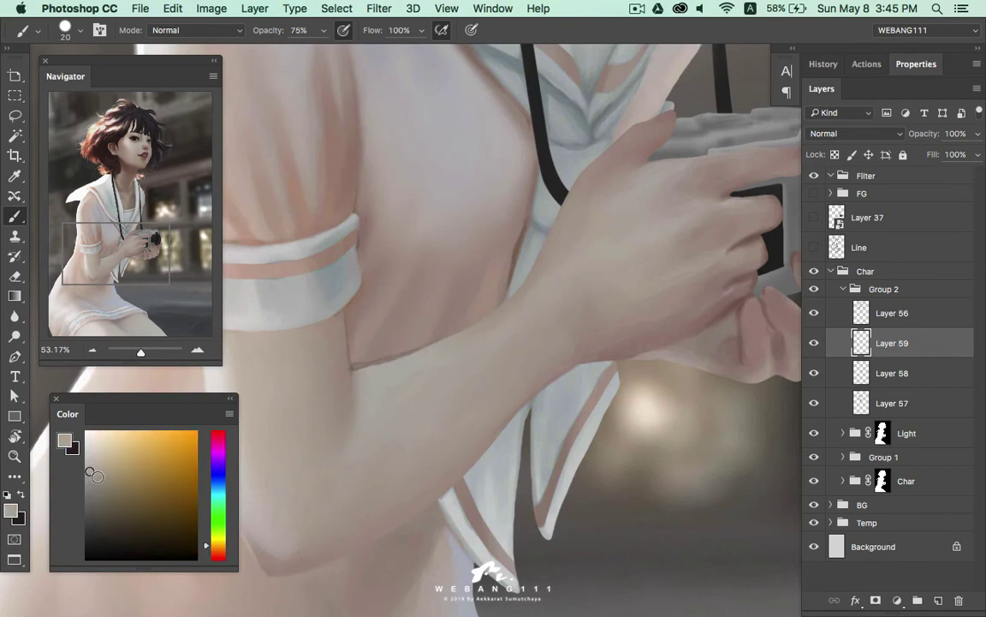
alt+click(401, 361)
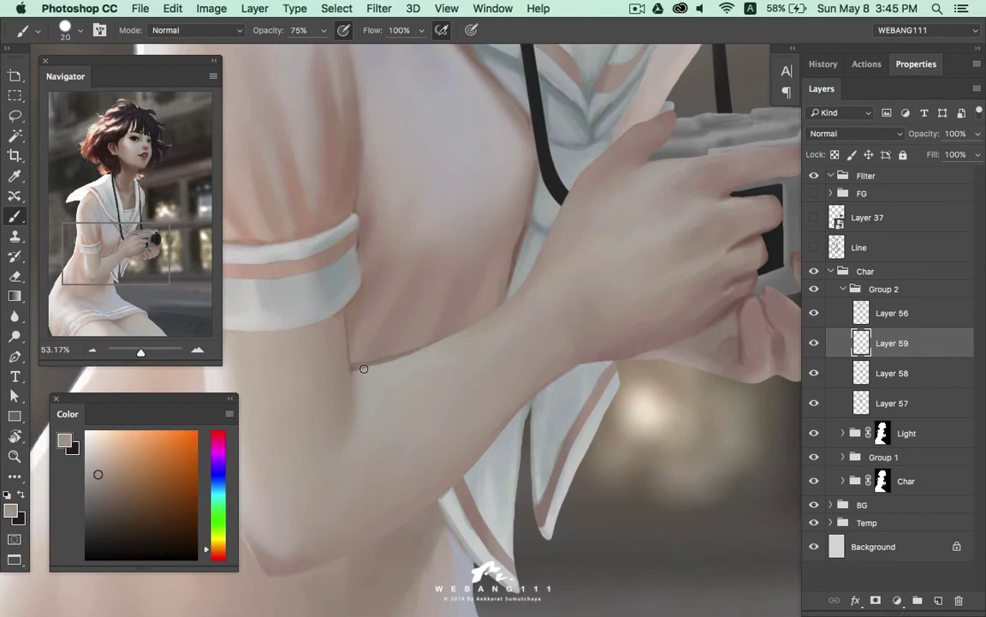
alt+click(391, 325)
alt+click(377, 358)
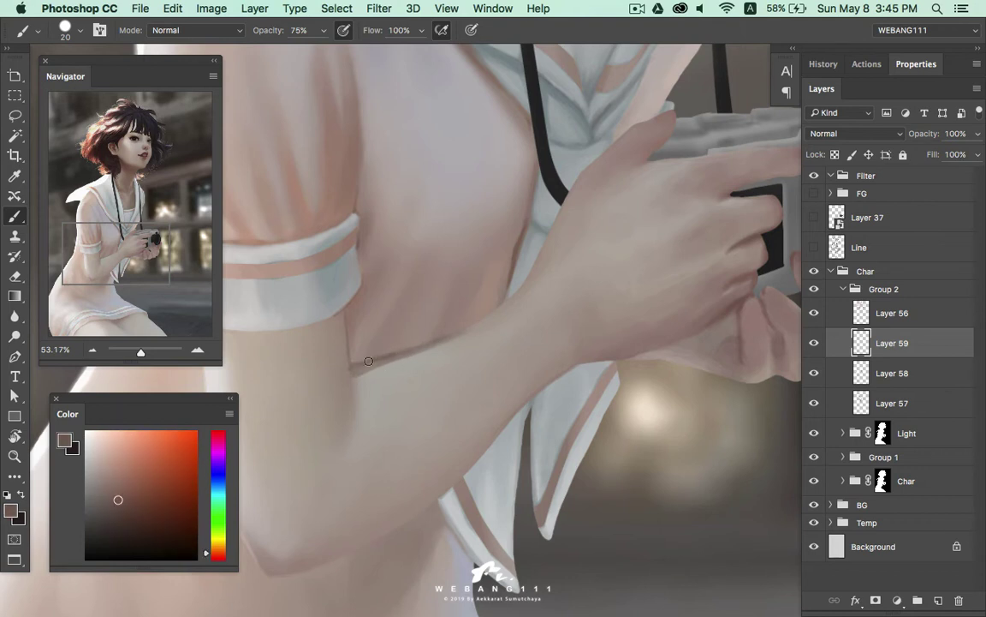
alt+click(398, 357)
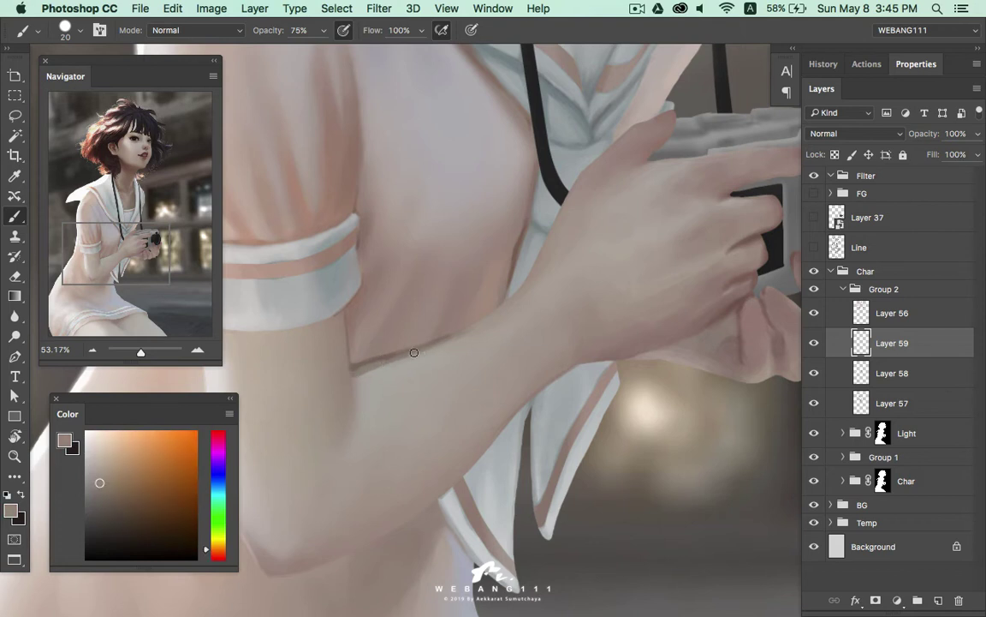
alt+click(354, 361)
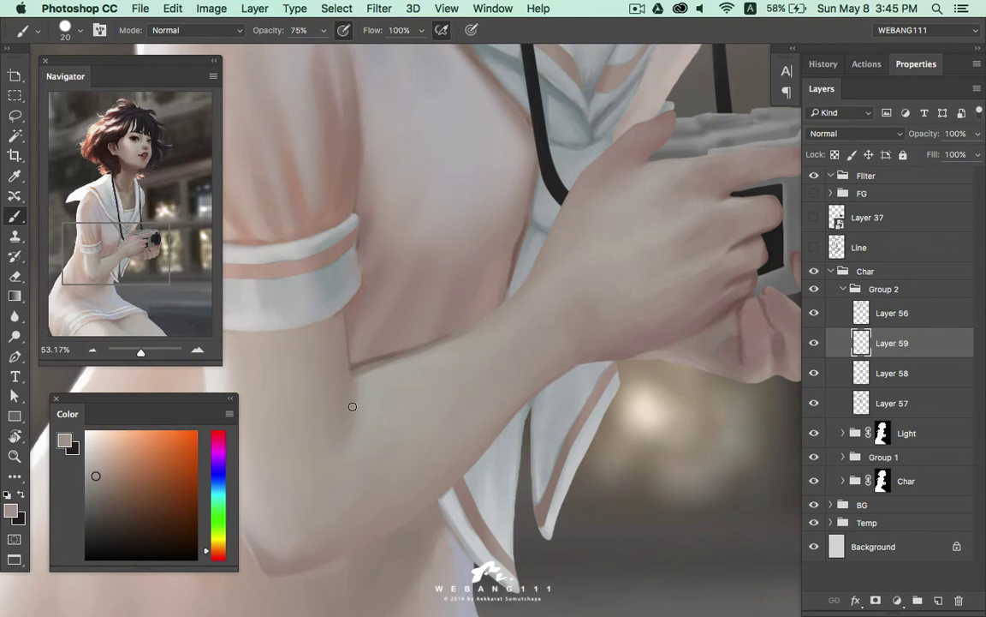
click(115, 492)
Extend the forearm edge line further down the arm, then resample arm skin
drag(351, 366, 352, 401)
alt+click(349, 394)
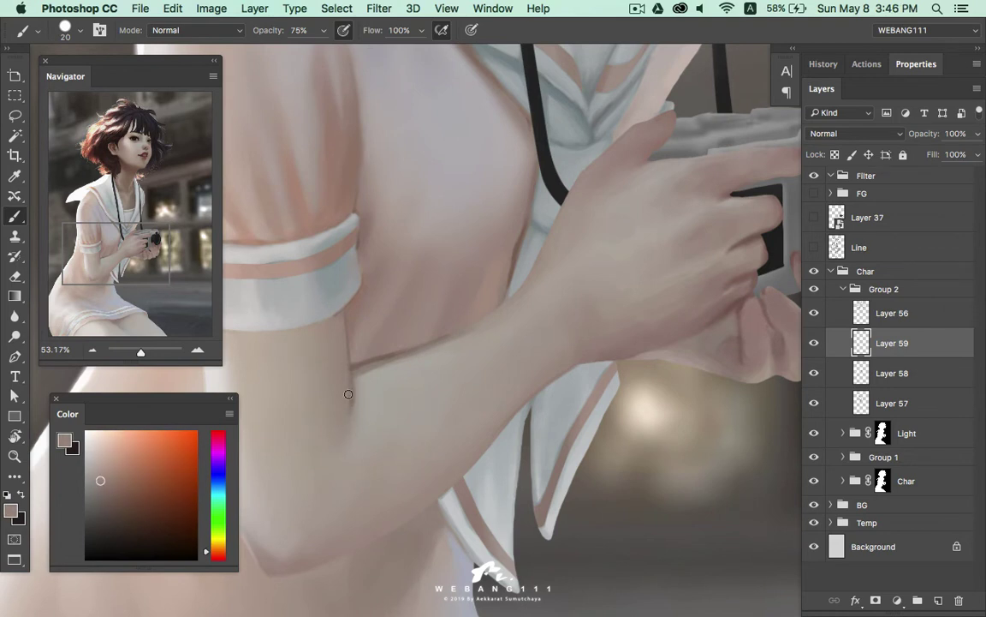
alt+click(356, 379)
scroll(441, 359, right, 5)
scroll(440, 359, up, 4)
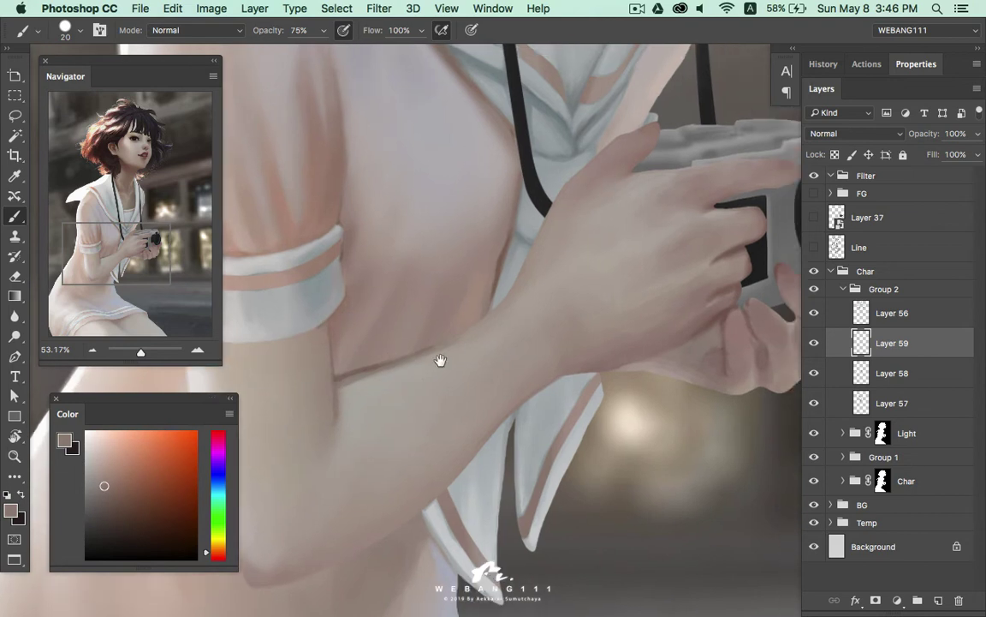
Sample hand skin tones and zoom closer on the hand and camera, brush at 20 px
alt+click(374, 396)
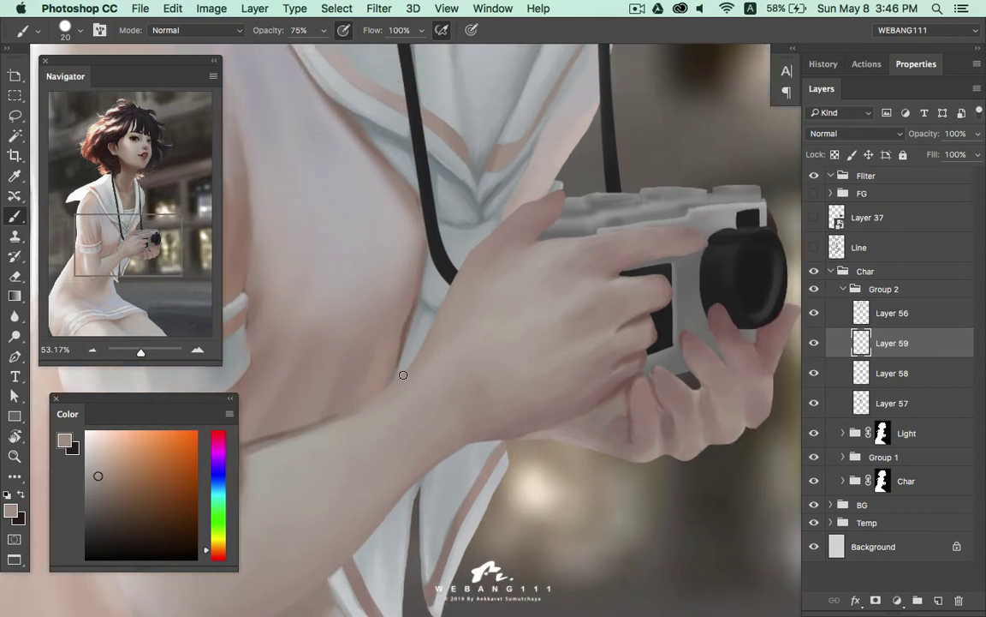
key(bracketleft)
key(bracketleft)
alt+click(399, 376)
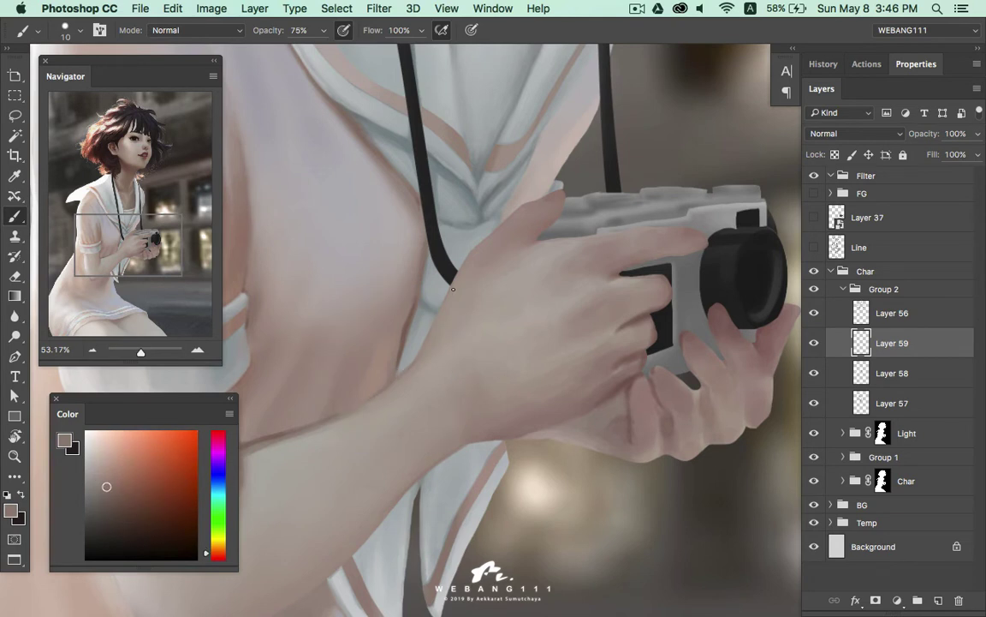
scroll(453, 288, up, 3)
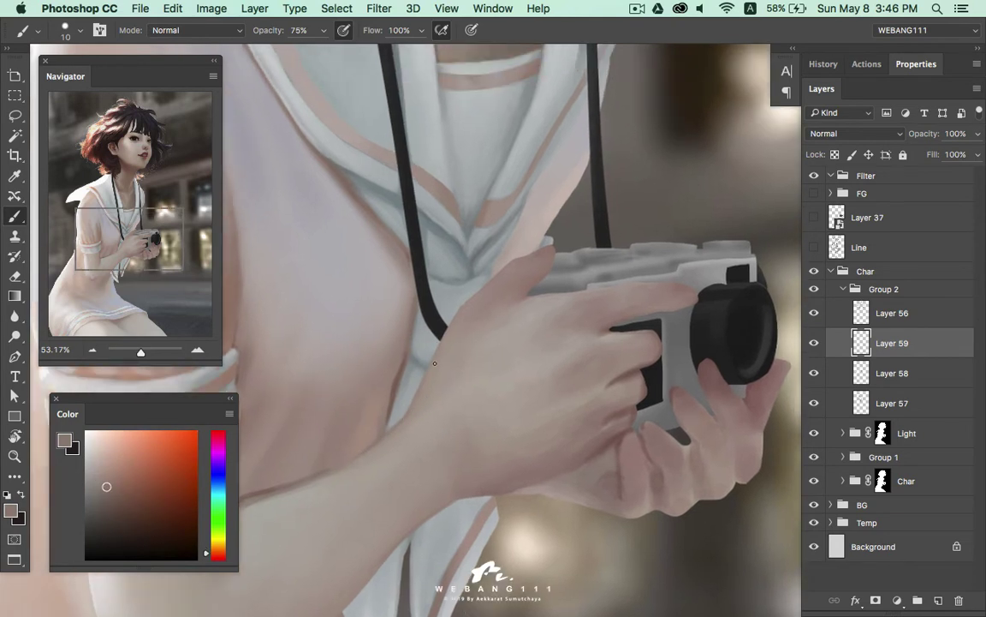
scroll(511, 253, up, 3)
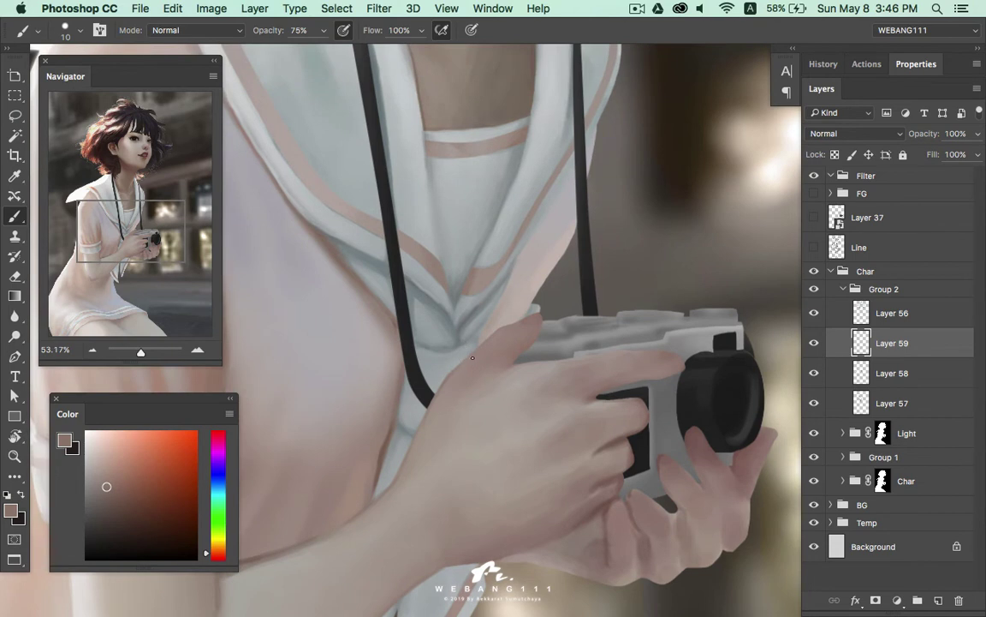
mouse_move(521, 365)
mouse_down()
mouse_move(476, 345)
mouse_move(451, 367)
mouse_move(478, 356)
mouse_move(494, 330)
mouse_up()
key(bracketright)
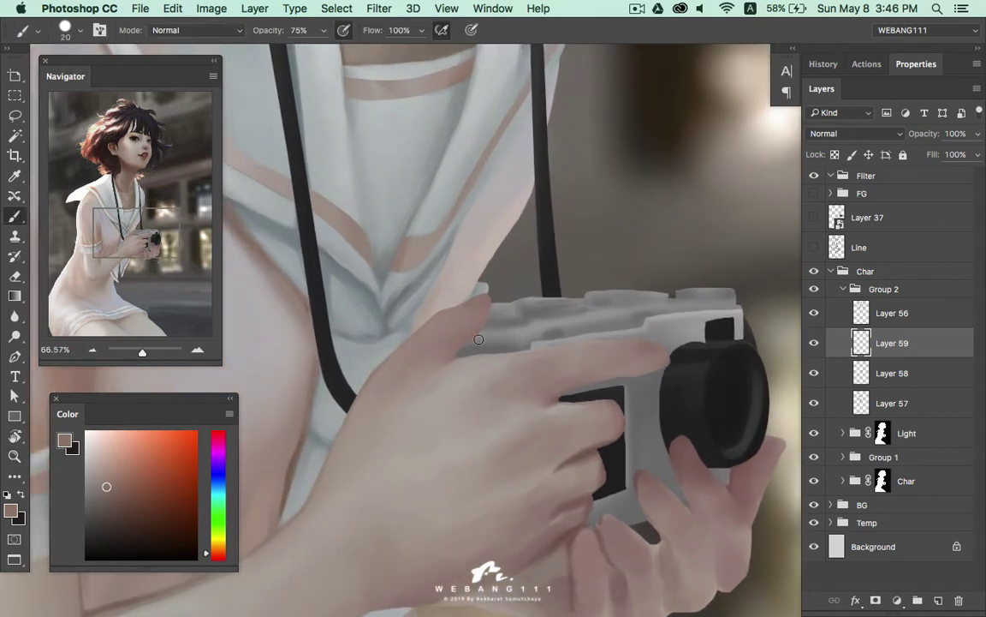
Mix a greyish-pink skin colour in the Color panel, shifting hue toward yellow-green
alt+click(487, 352)
drag(105, 485, 87, 515)
key(bracketleft)
key(bracketleft)
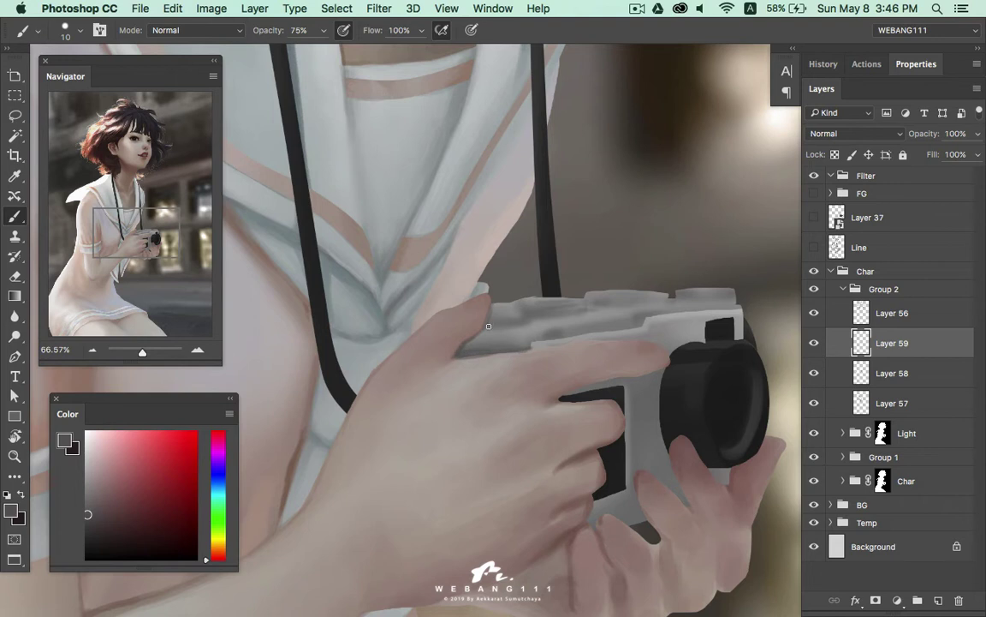
alt+click(484, 351)
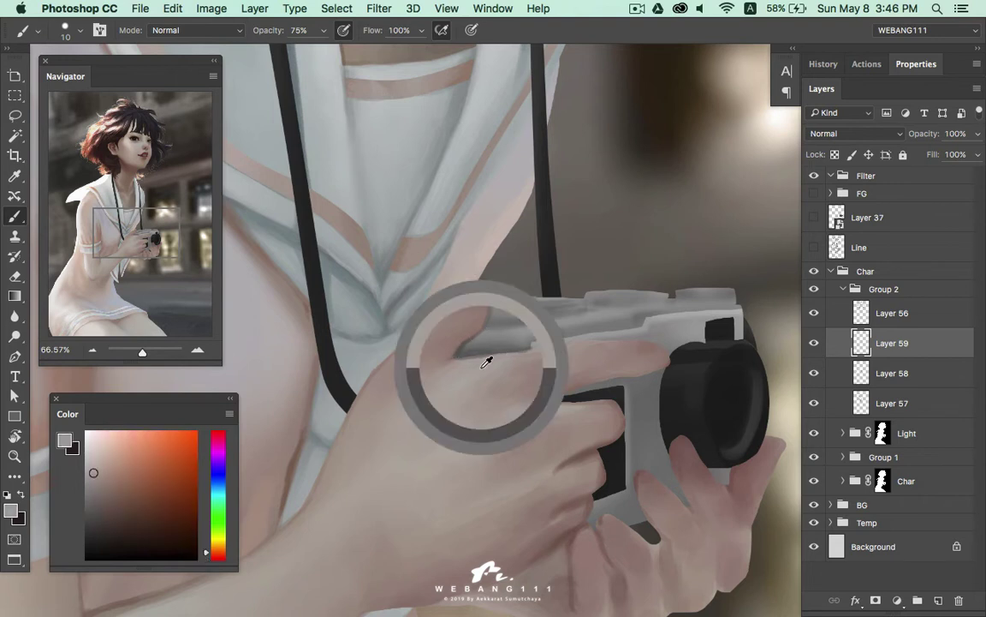
key(bracketright)
key(bracketright)
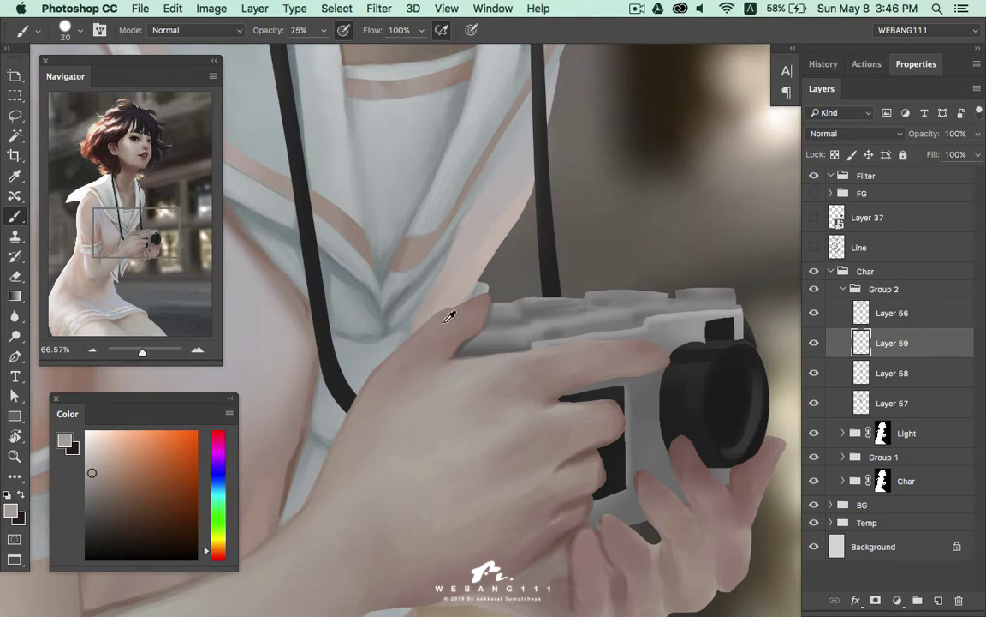
click(95, 472)
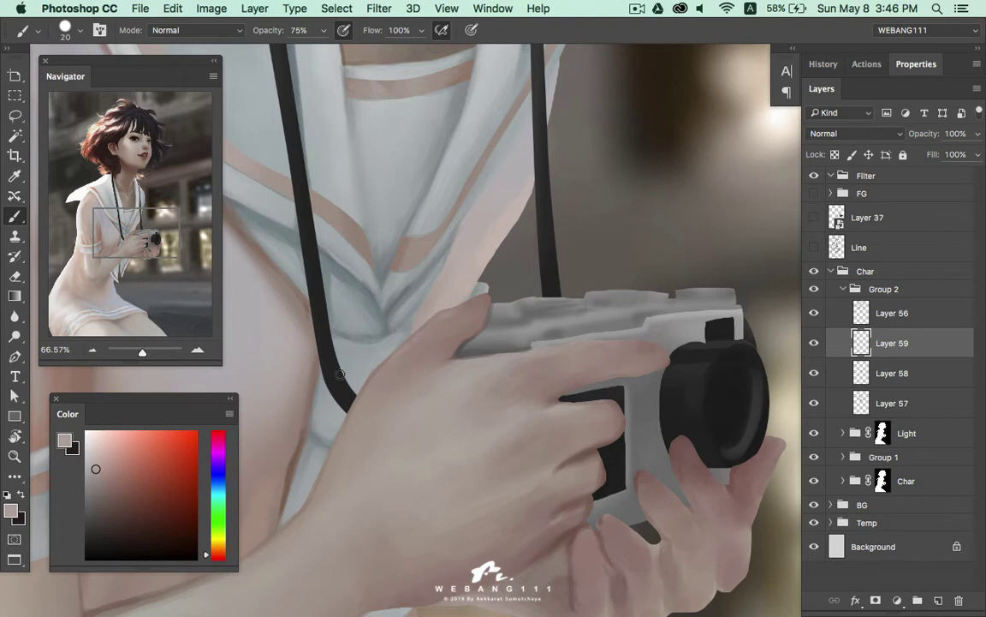
click(216, 493)
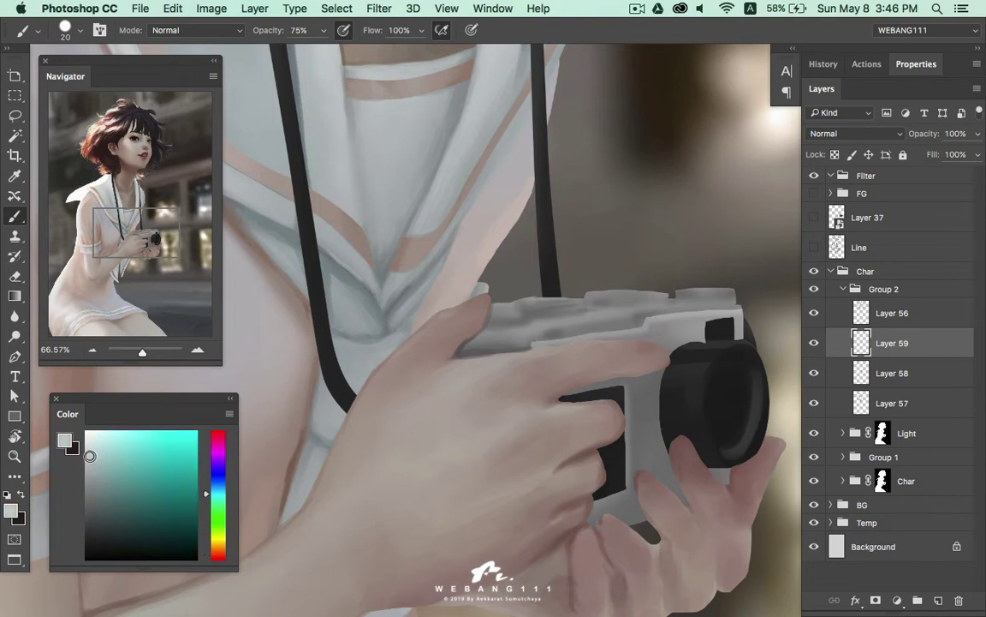
drag(207, 494, 206, 532)
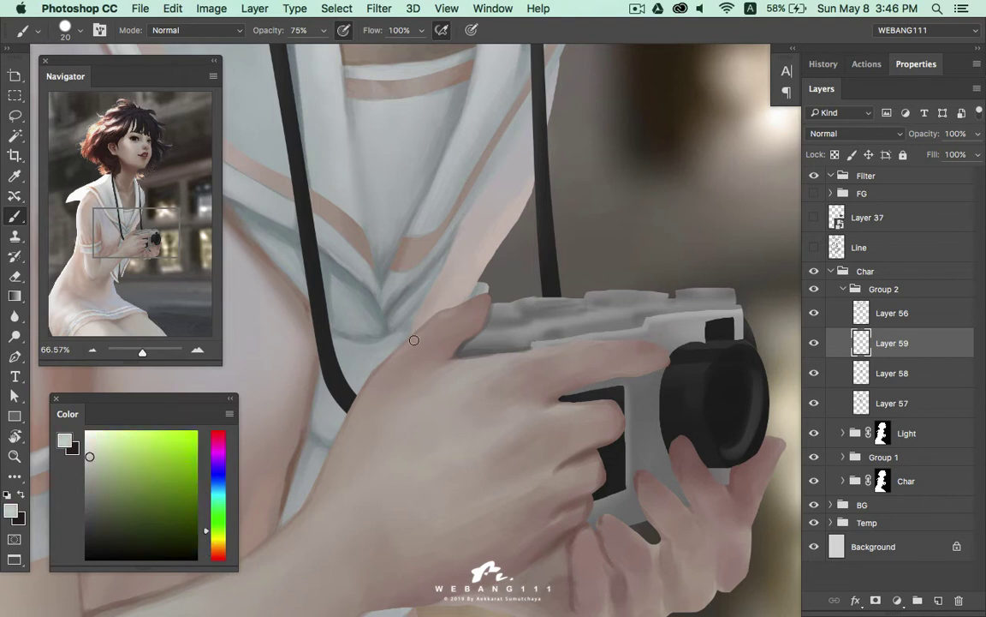
Paint a light edge along the thumb tip and resample pinkish hand skin tones
drag(447, 310, 477, 304)
alt+click(461, 311)
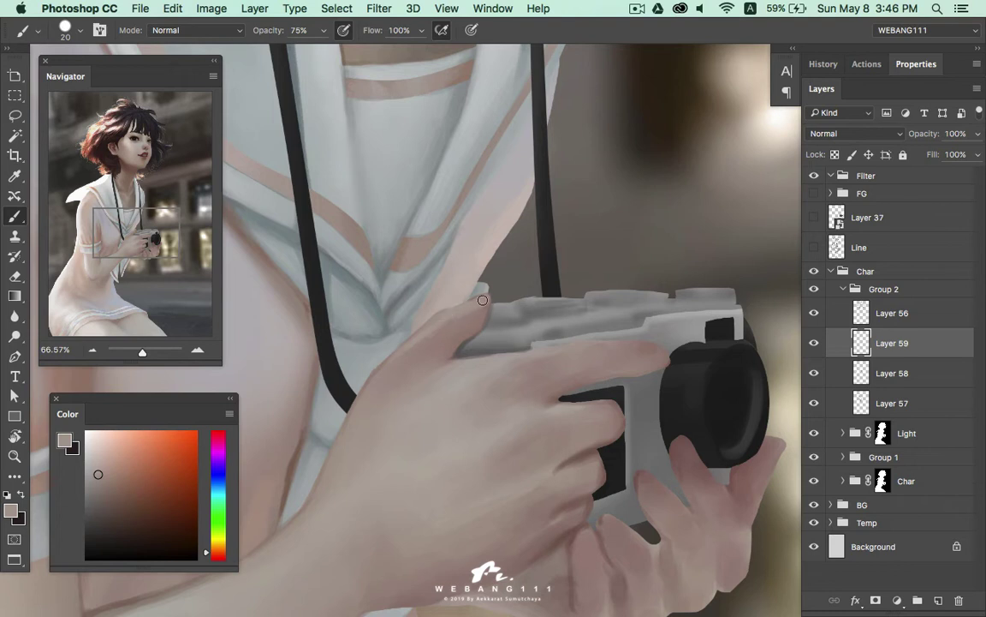
click(118, 487)
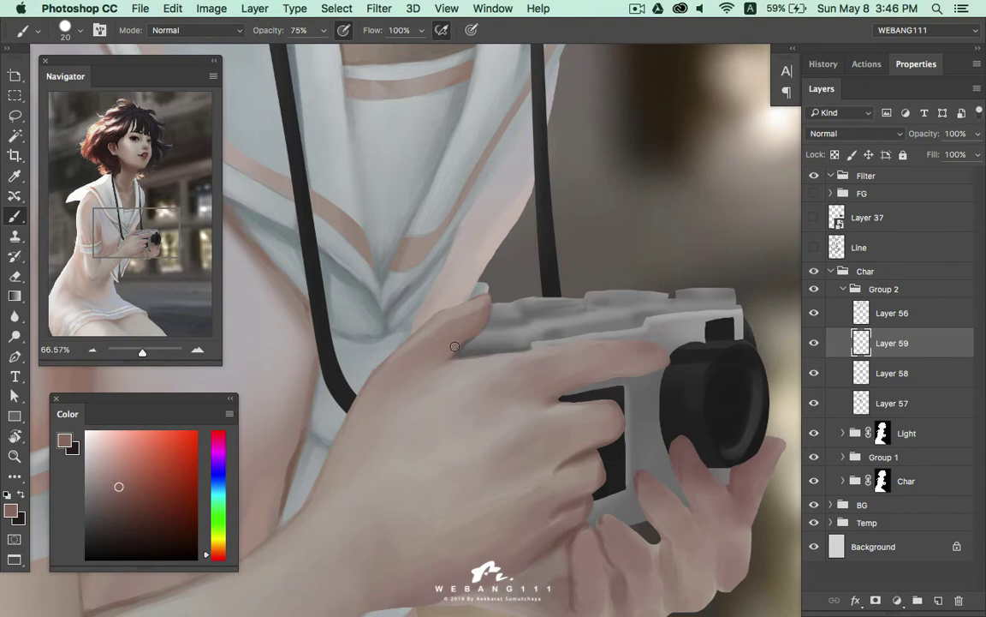
alt+click(408, 331)
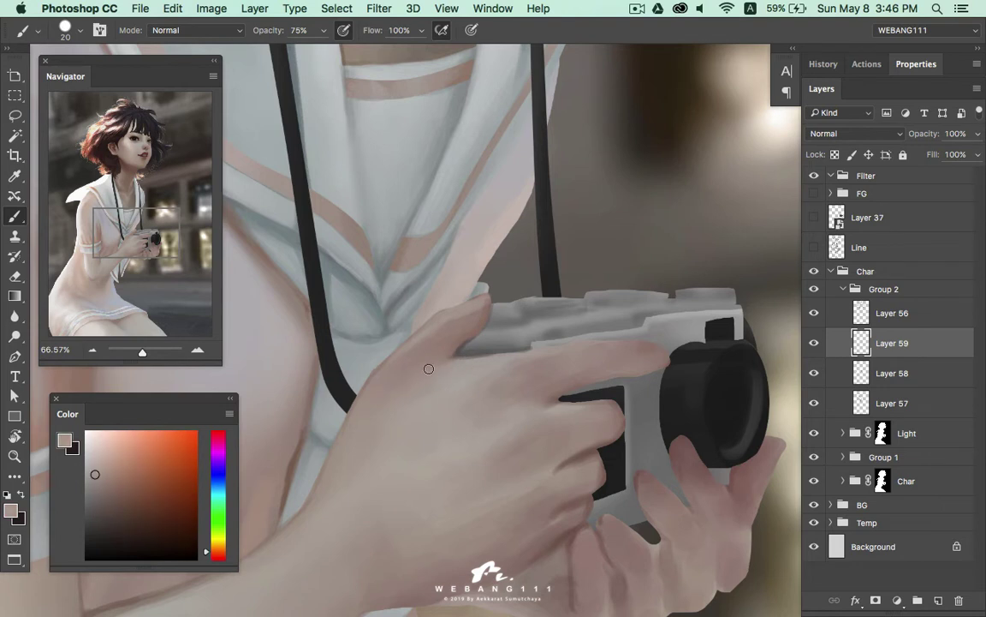
alt+click(427, 319)
alt+click(432, 277)
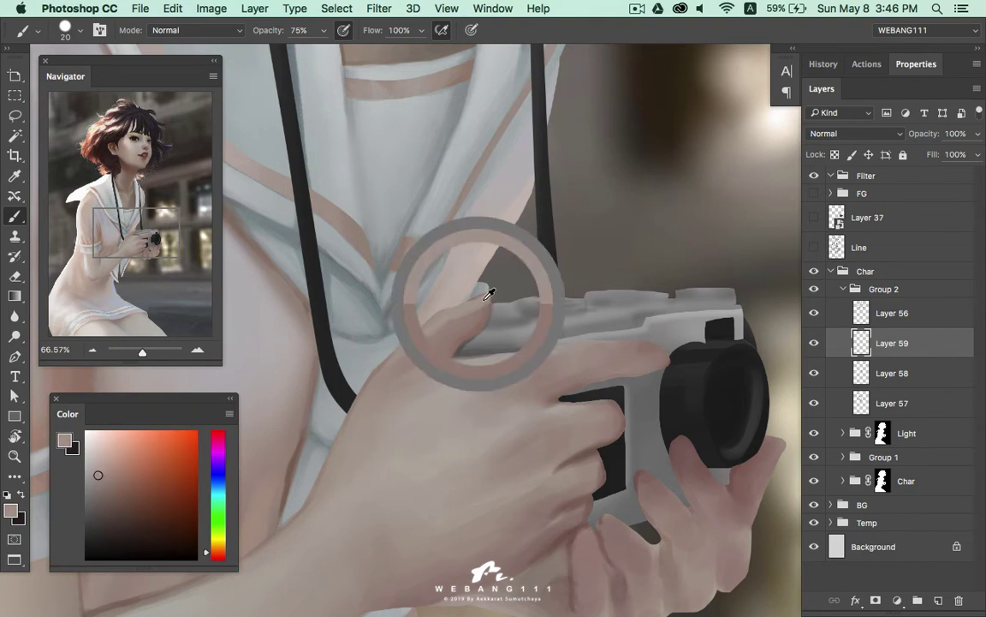
alt+click(447, 298)
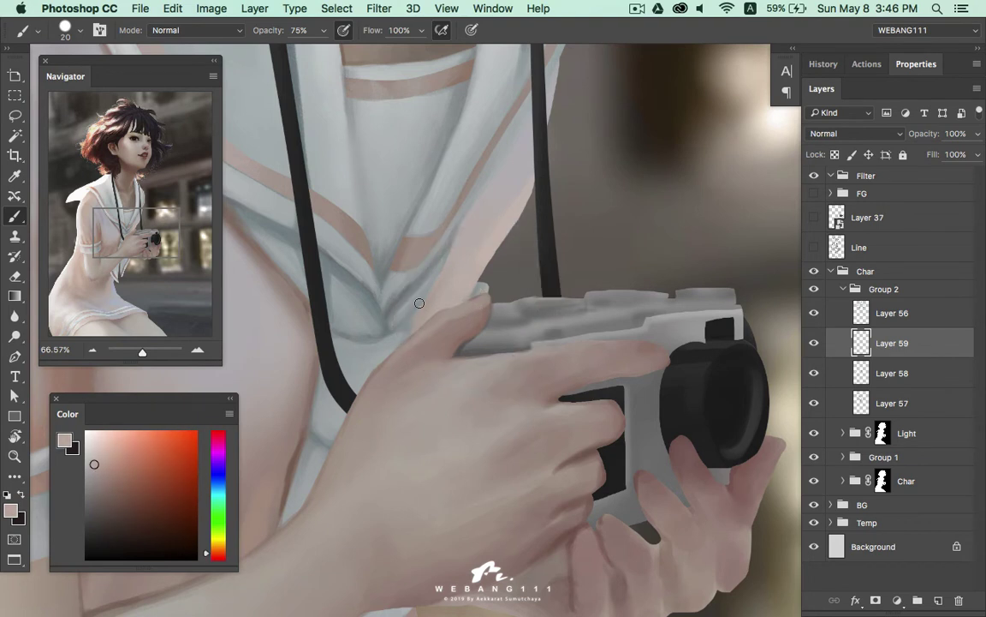
alt+click(485, 299)
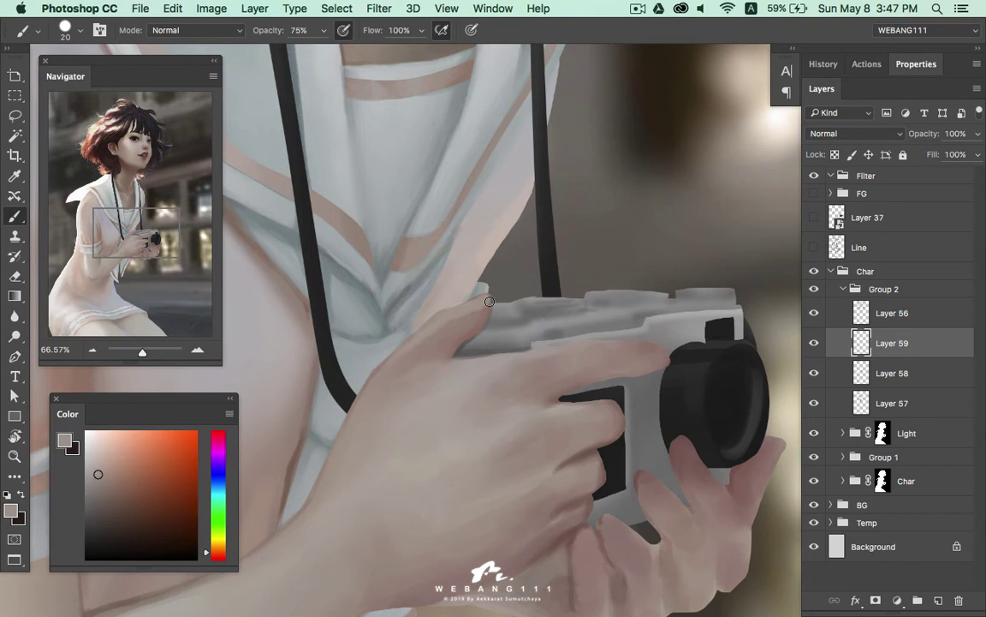
alt+click(492, 316)
alt+click(474, 337)
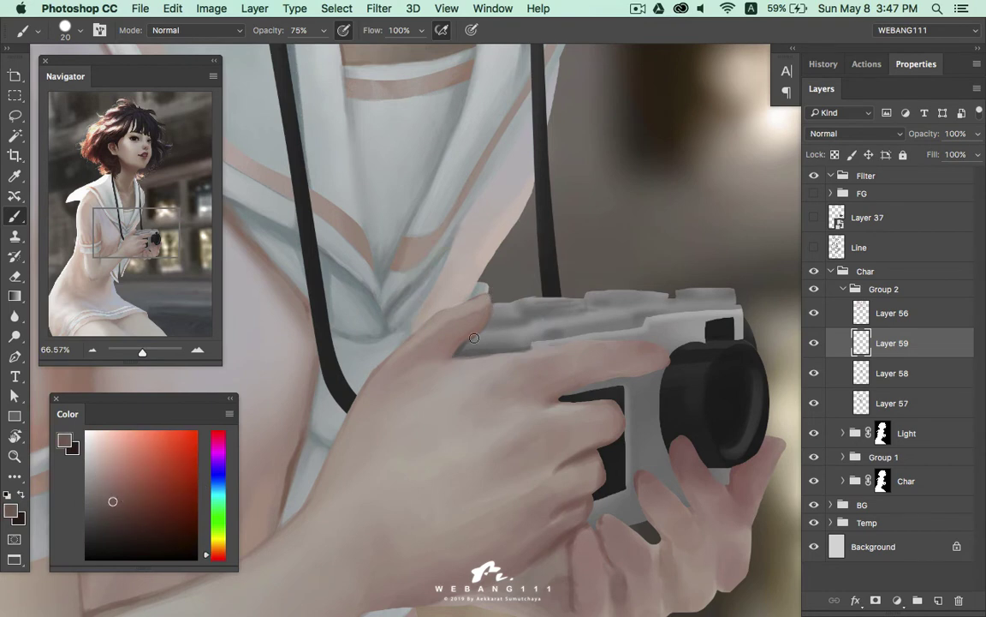
Briefly show the Layer 37 camera reference, then hide it again
click(814, 218)
scroll(492, 344, up, 3)
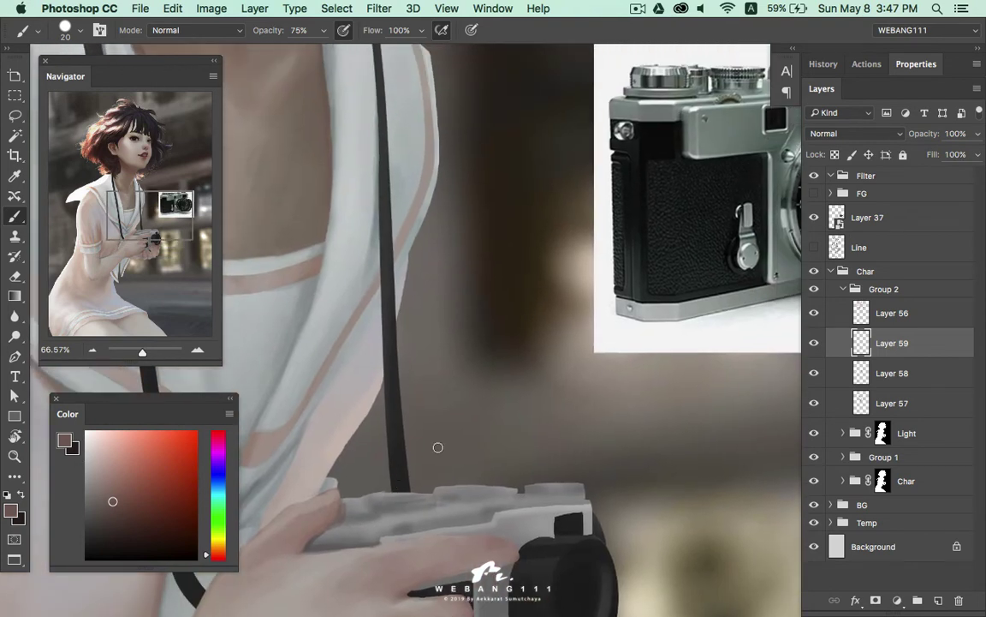
scroll(436, 447, down, 4)
mouse_move(439, 406)
mouse_down()
mouse_move(470, 341)
mouse_move(471, 359)
mouse_up()
click(815, 217)
scroll(508, 337, up, 3)
key(b)
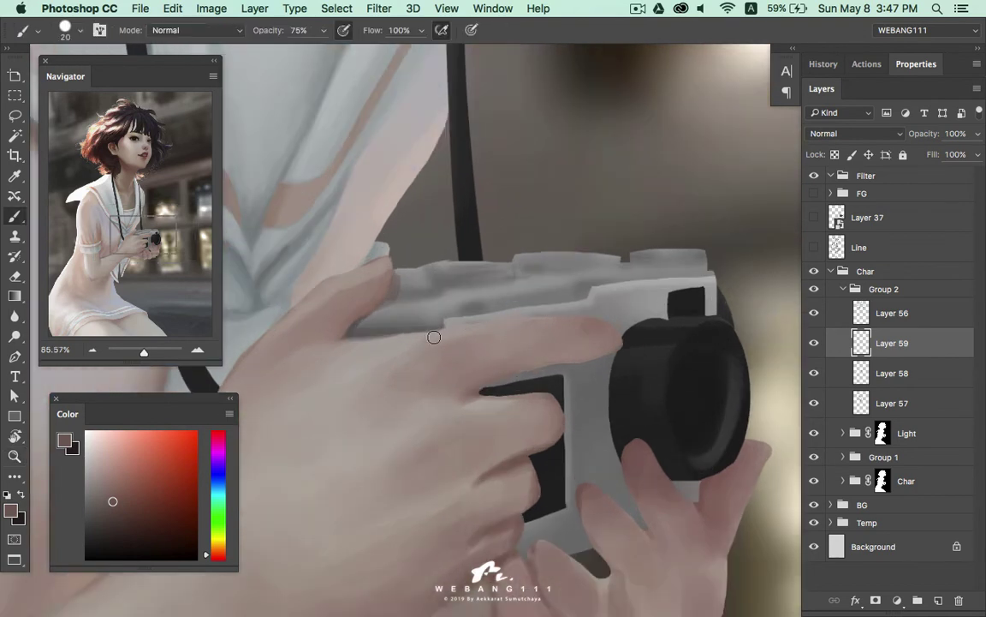
Try a light pink highlight across the back of the hand at 40 px, then undo it
click(95, 473)
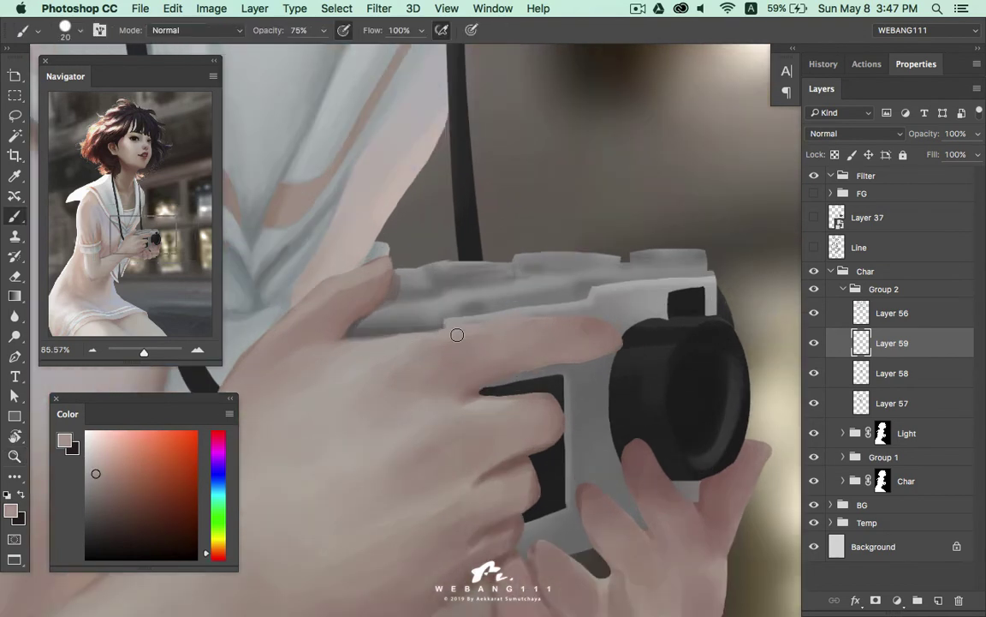
click(97, 465)
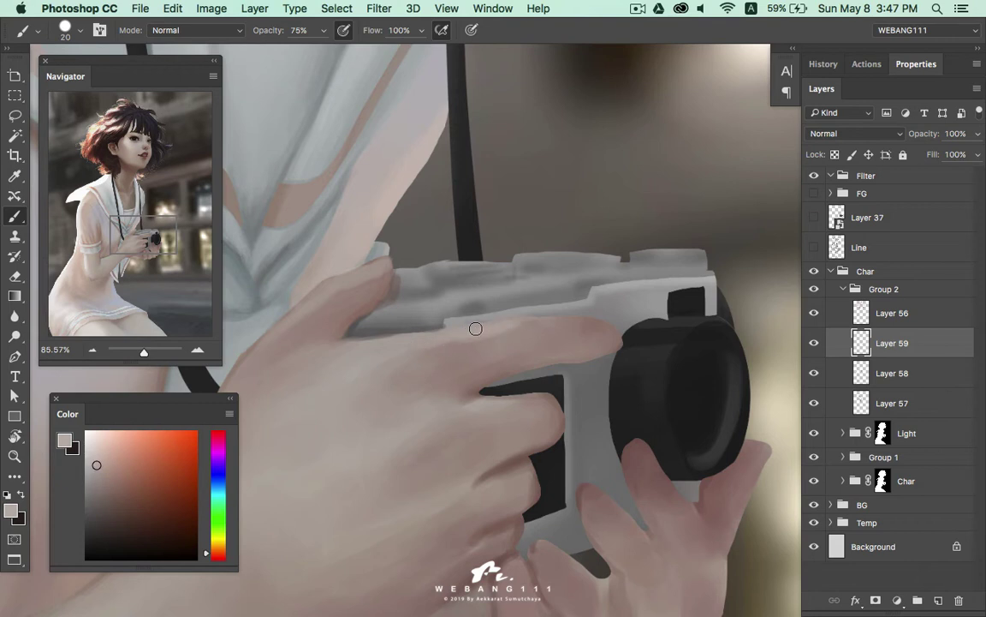
click(94, 476)
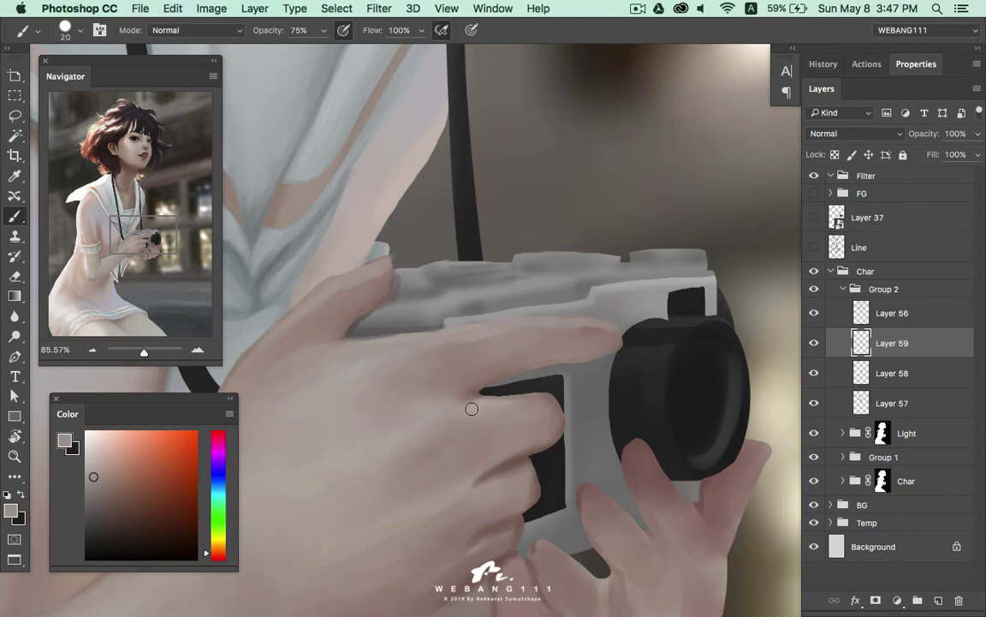
click(94, 462)
key(bracketright)
key(bracketright)
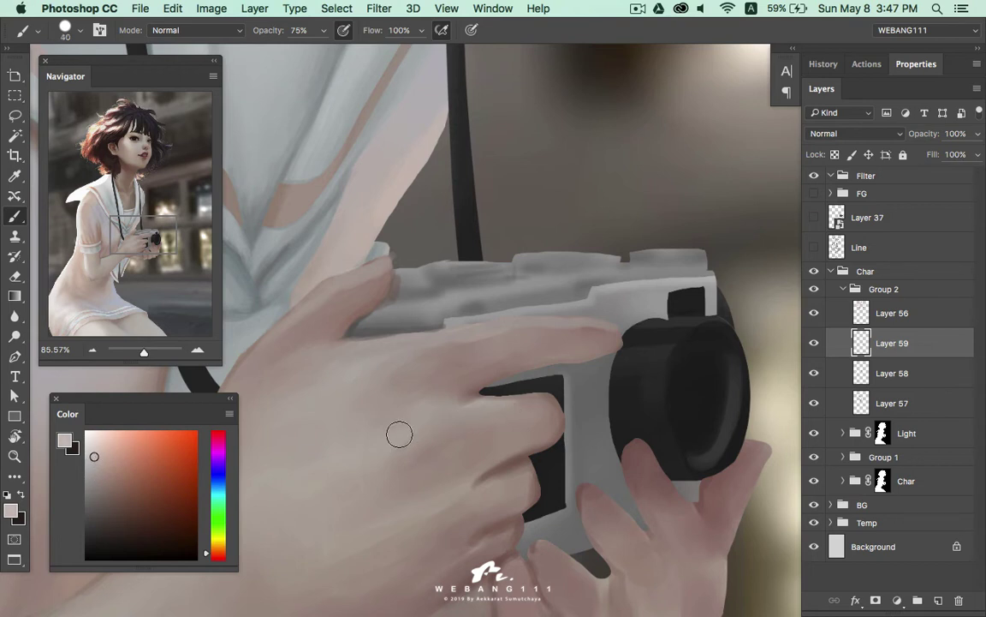
drag(399, 435, 481, 411)
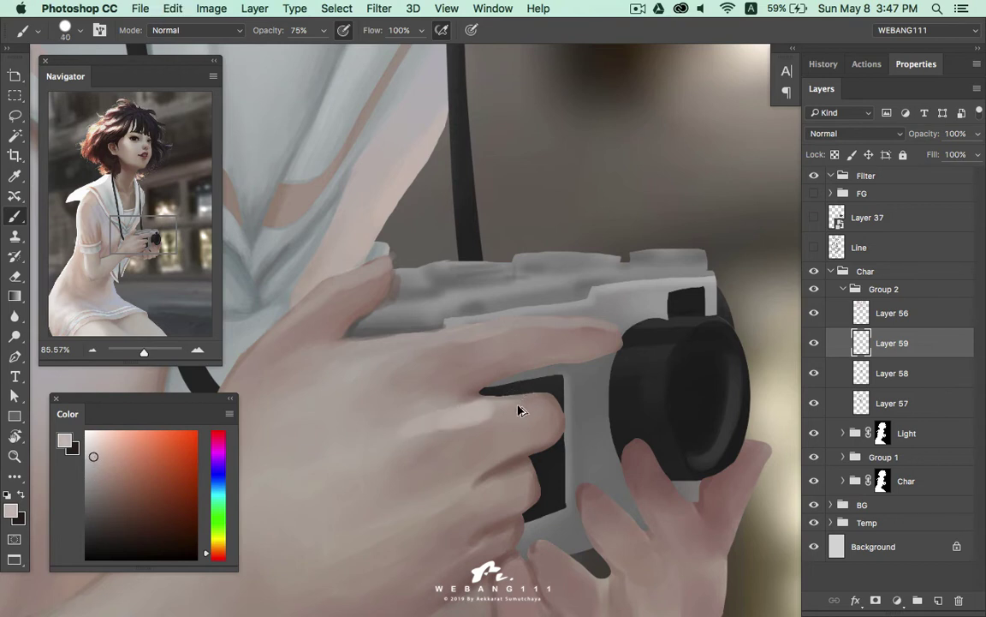
key(ctrl+z)
With a 25 px brush and new skin tone, soften and blend the index-finger knuckle
click(88, 468)
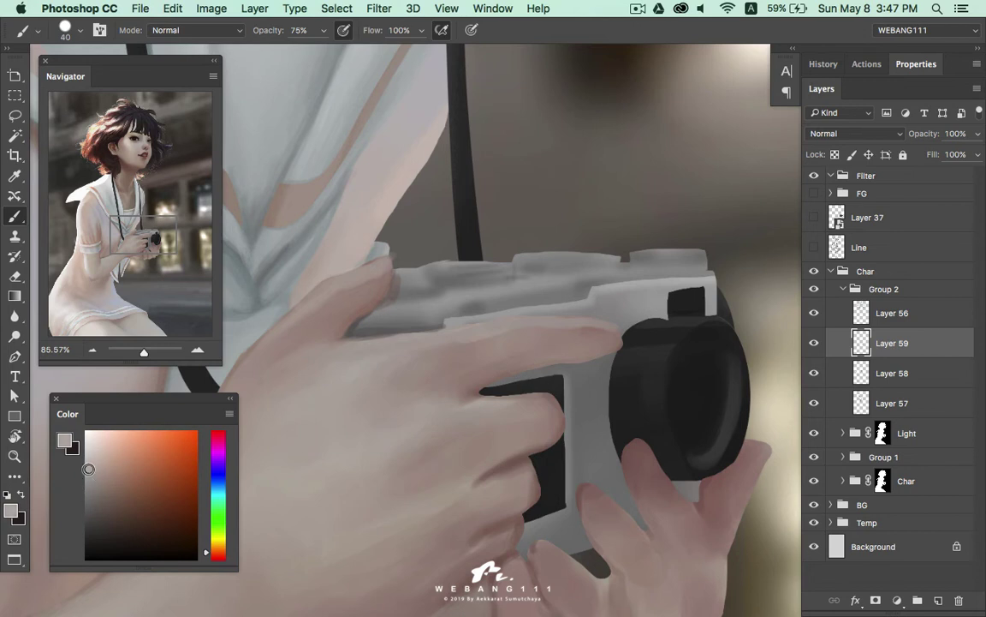
key(bracketleft)
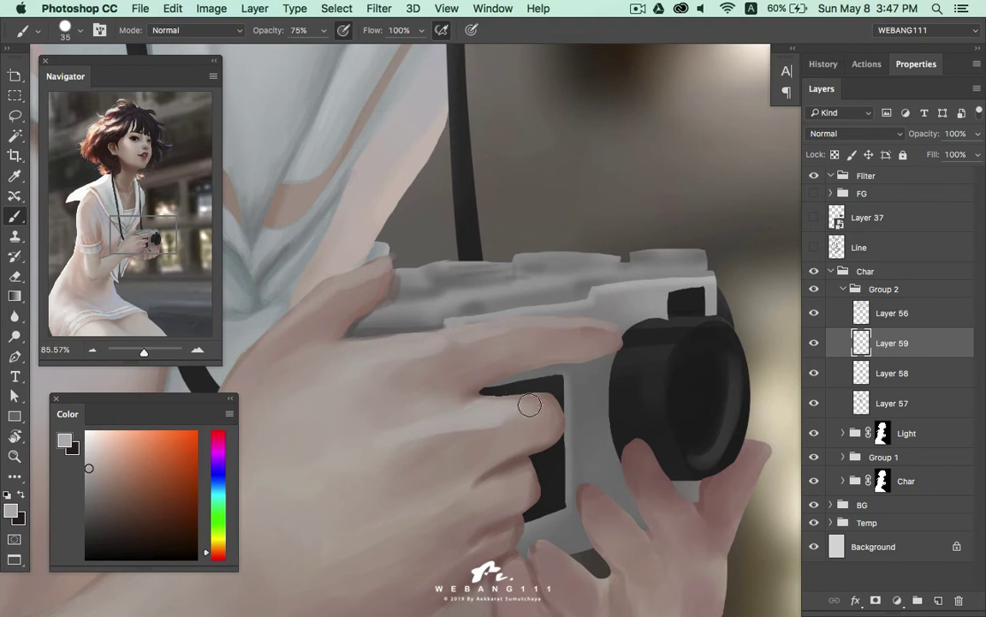
key(bracketleft)
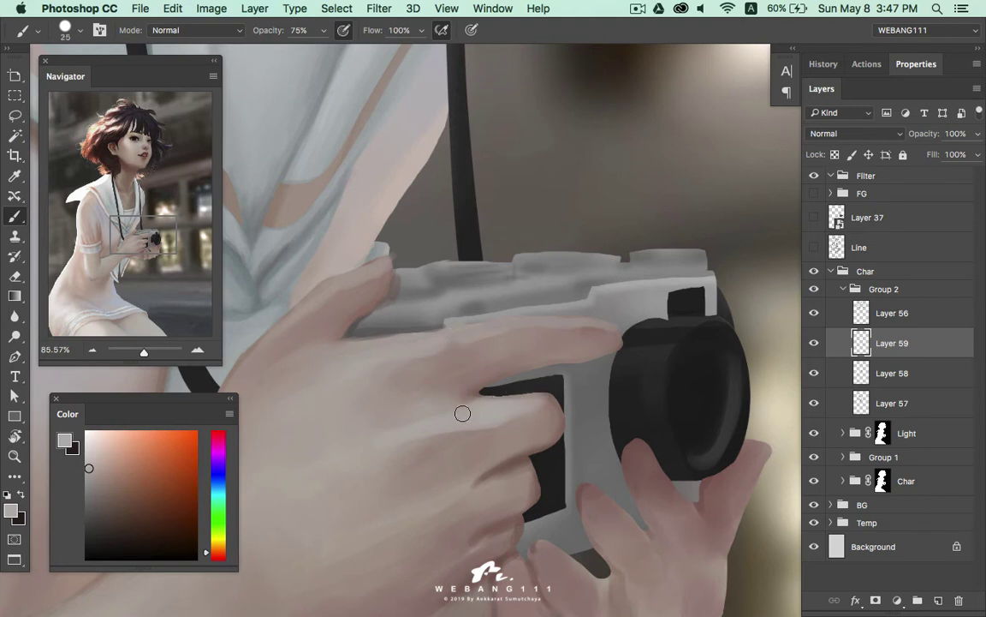
scroll(488, 394, down, 3)
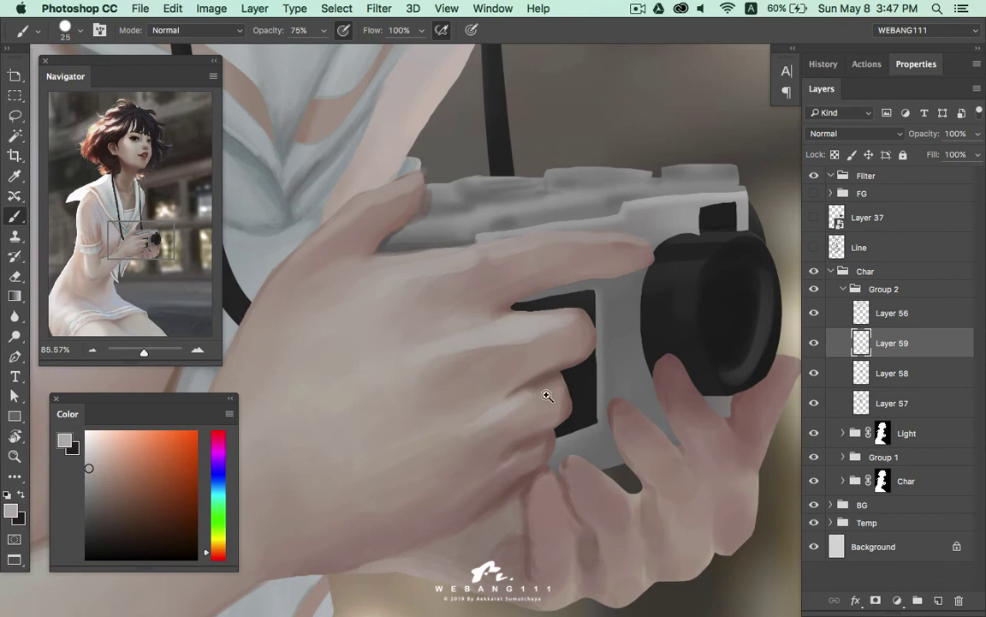
key(z)
drag(547, 394, 563, 400)
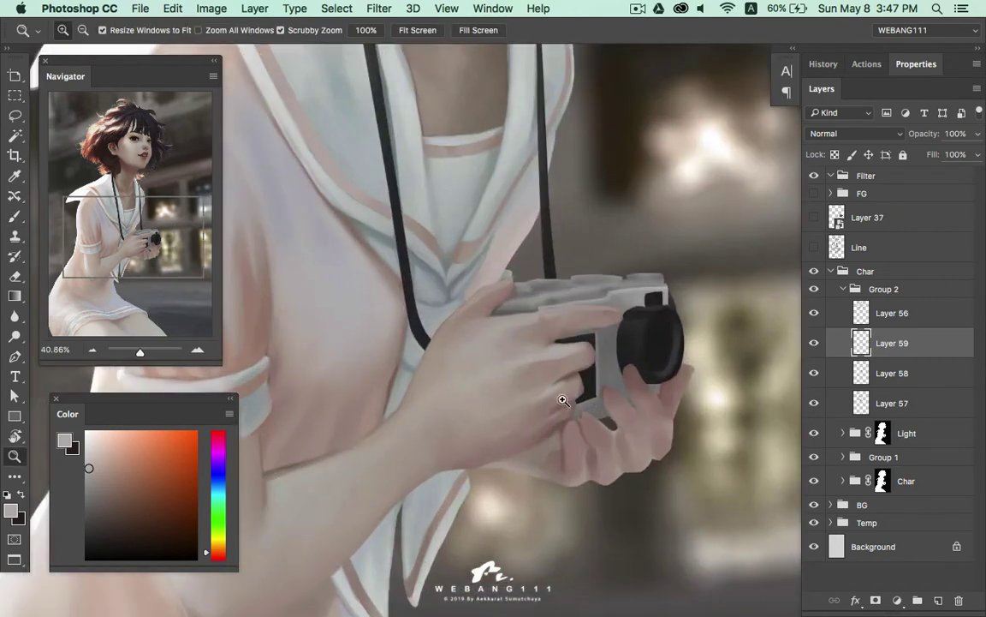
key(b)
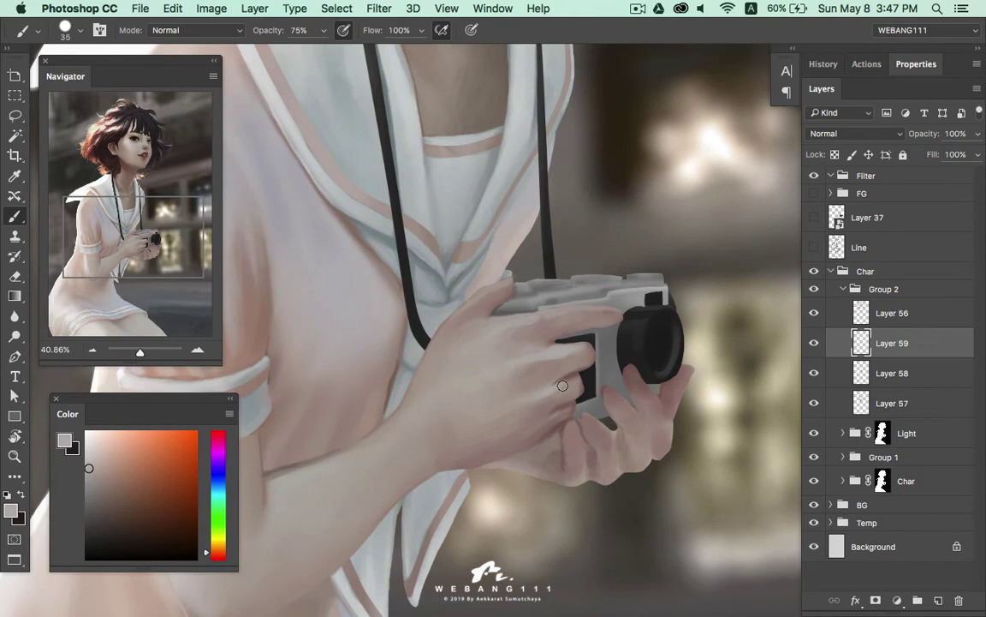
drag(486, 289, 445, 298)
drag(484, 328, 459, 329)
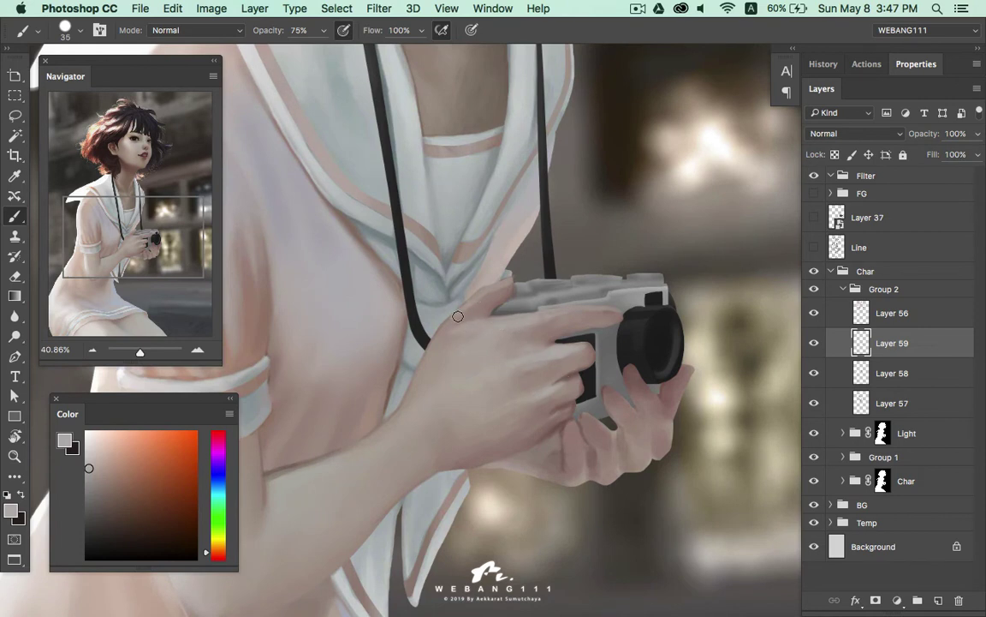
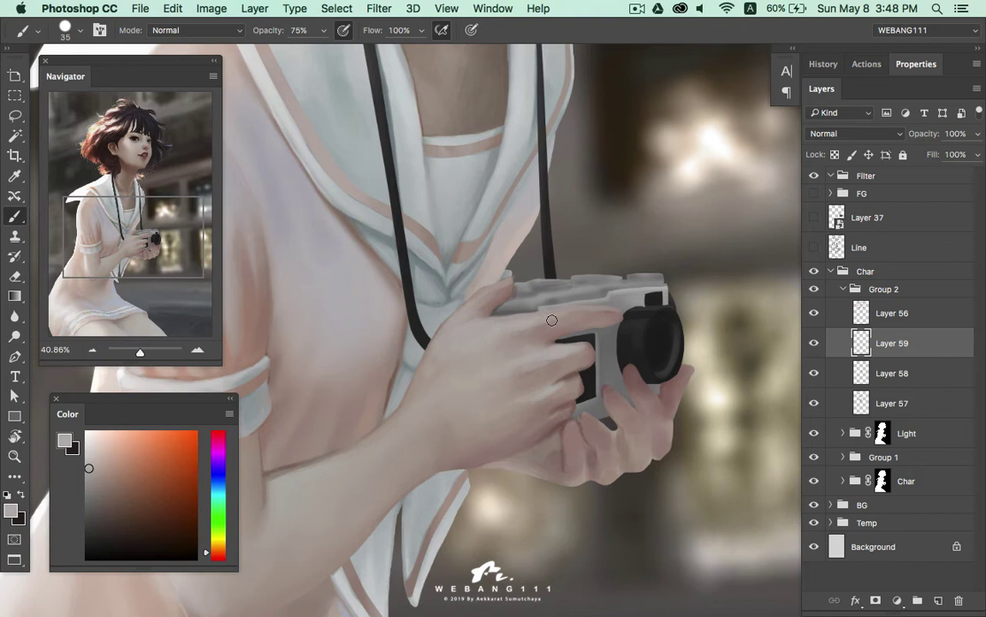
Sample hand skin tones and mix a slightly lighter, warmer skin colour on Layer 59
alt+click(566, 377)
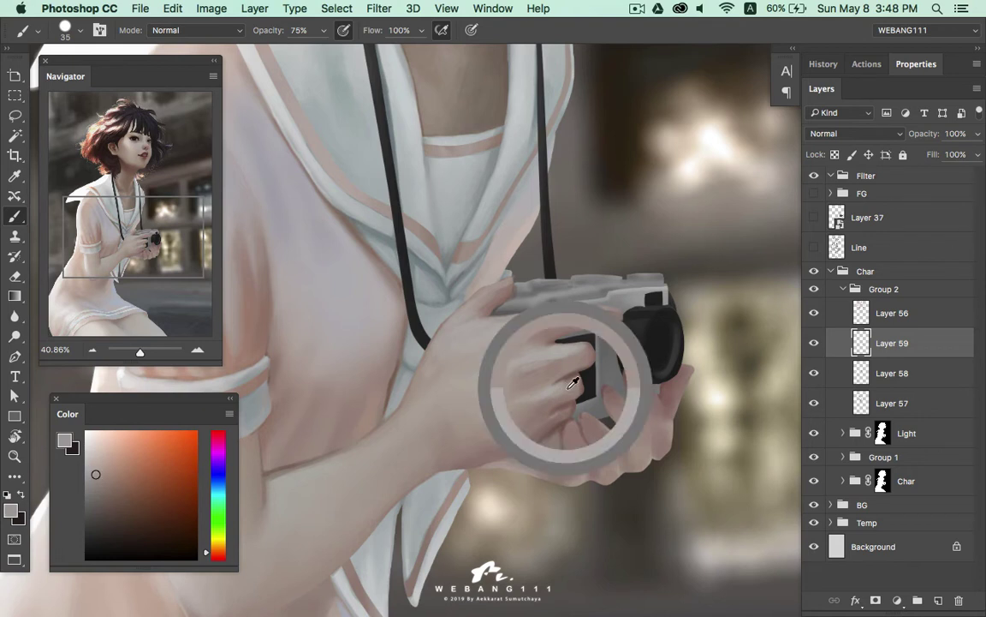
alt+click(554, 379)
alt+click(519, 363)
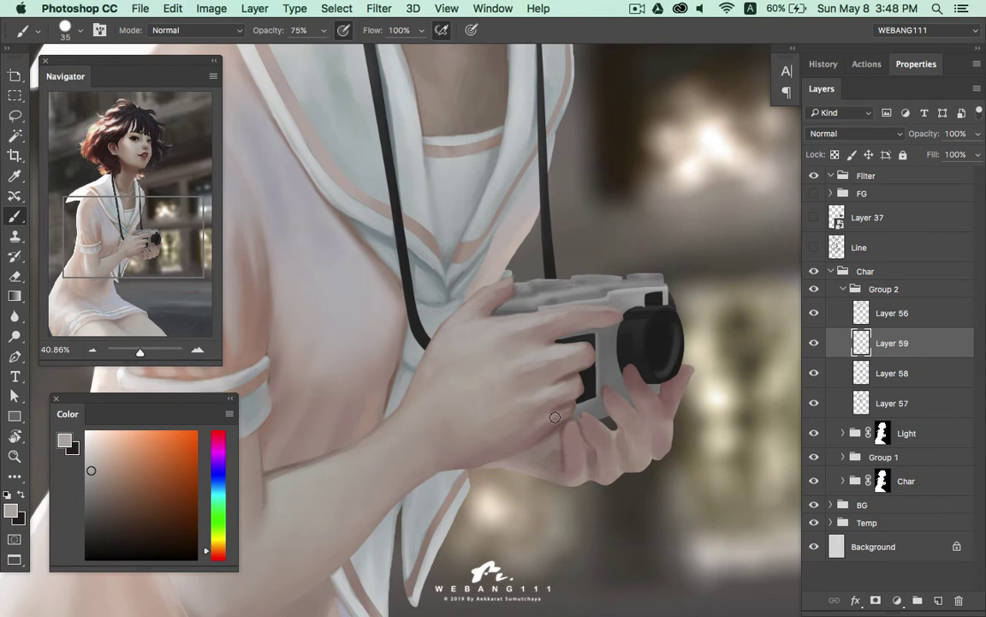
alt+click(531, 423)
alt+click(548, 419)
alt+click(545, 393)
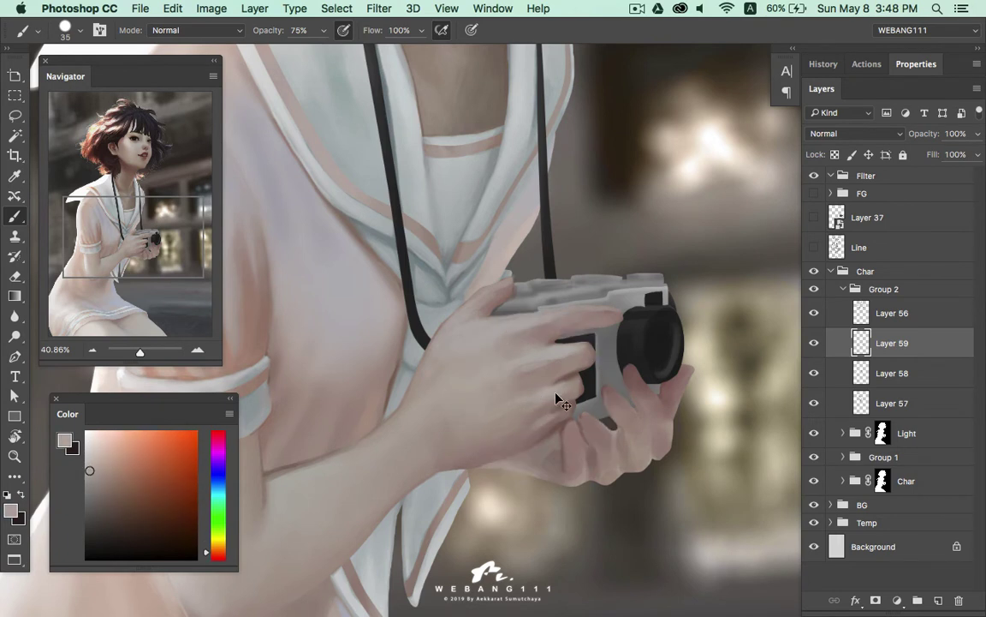
alt+click(548, 388)
alt+click(504, 321)
alt+click(555, 316)
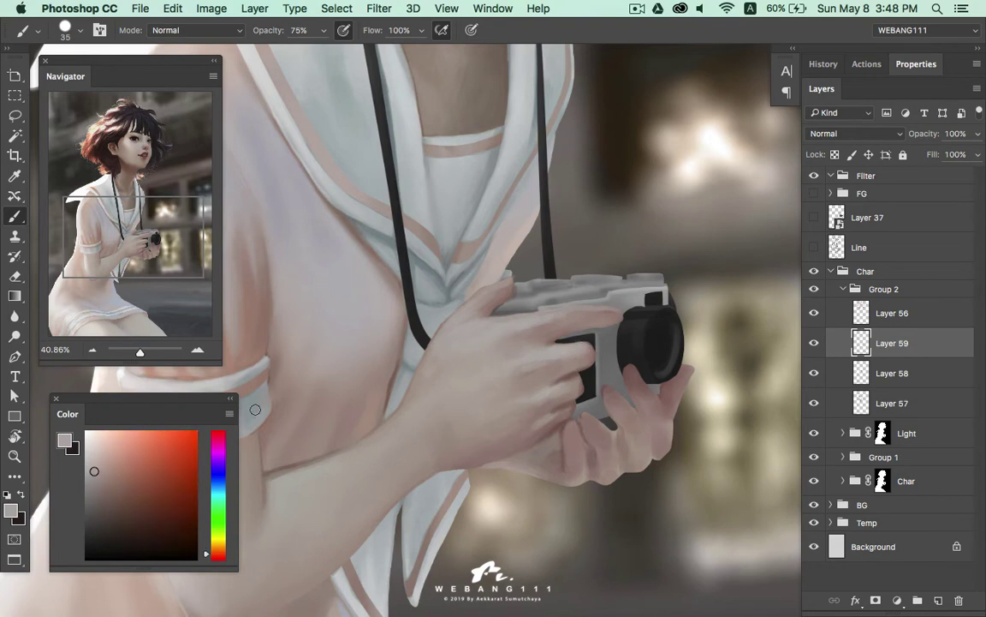
click(89, 462)
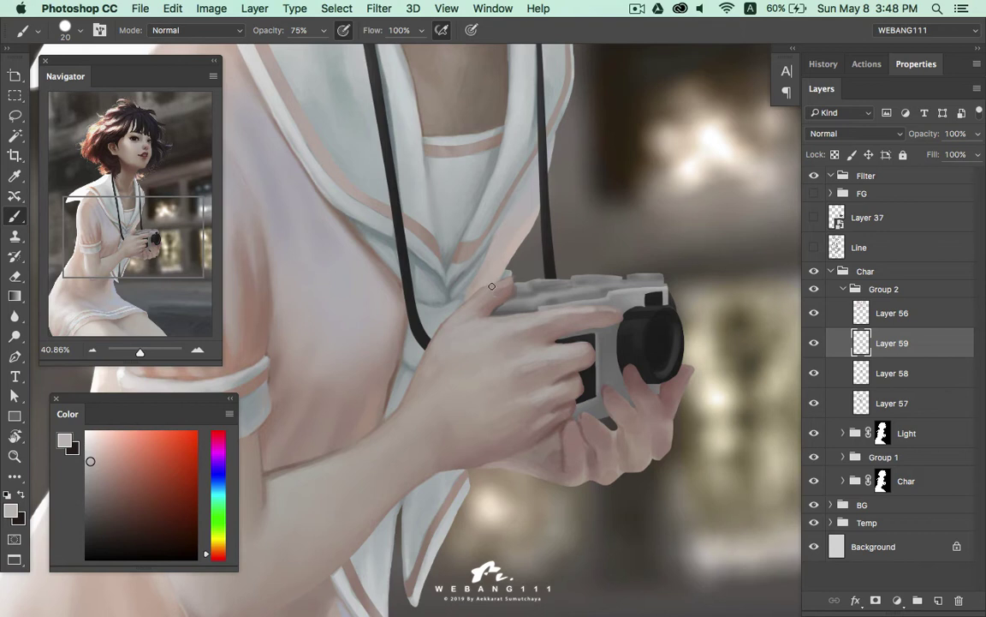
Choose a light beige for the forearm and set the soft brush to 40
key(bracketright)
alt+click(526, 364)
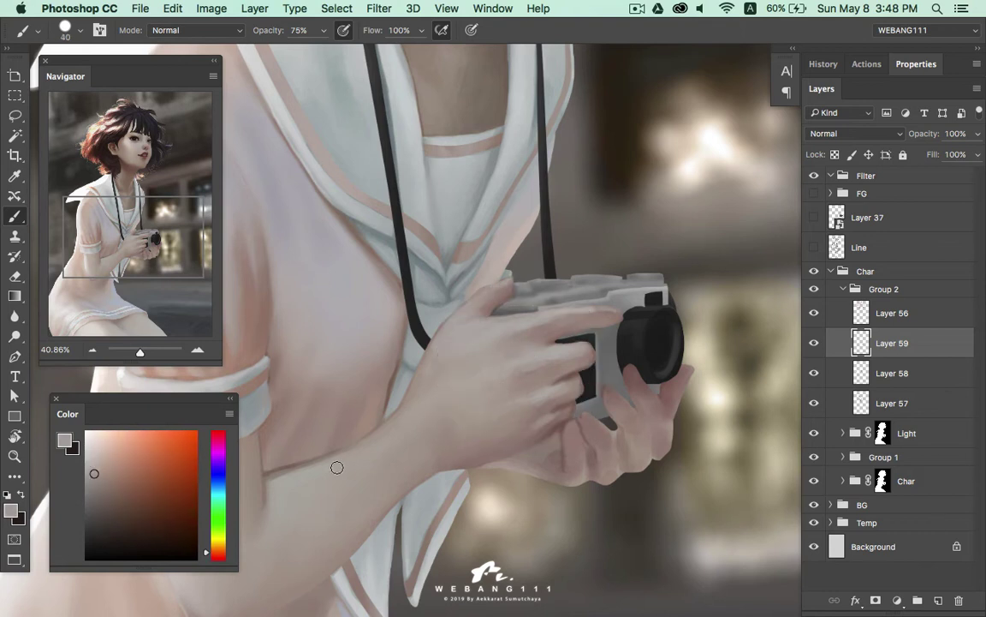
alt+click(278, 428)
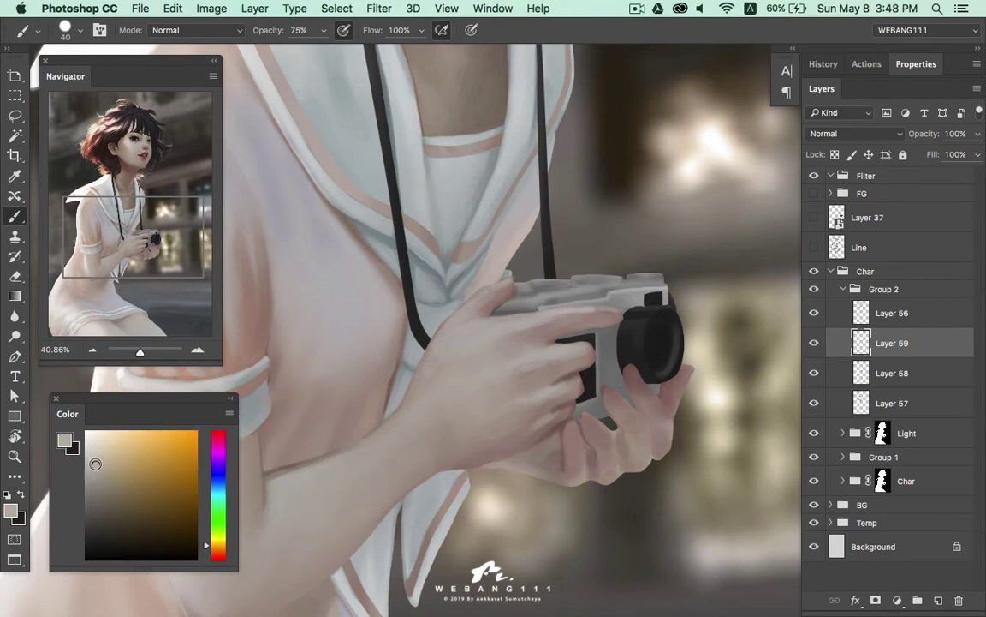
right_click(391, 441)
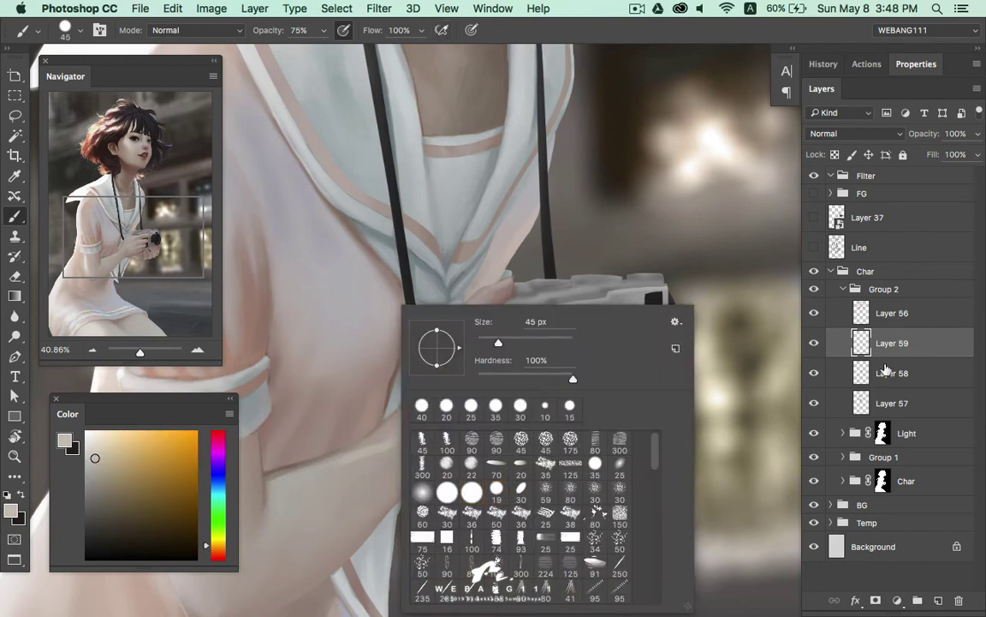
key(Return)
key(bracketleft)
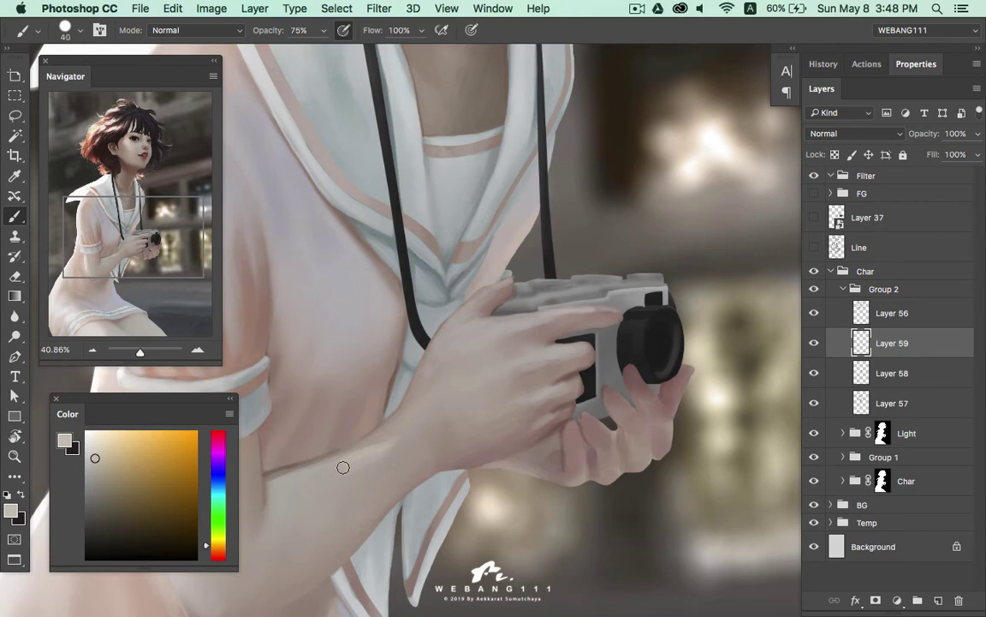
Sample forearm tones and paint soft blending strokes along the forearm and wrist
alt+click(358, 455)
alt+click(390, 434)
drag(389, 434, 390, 442)
alt+click(377, 447)
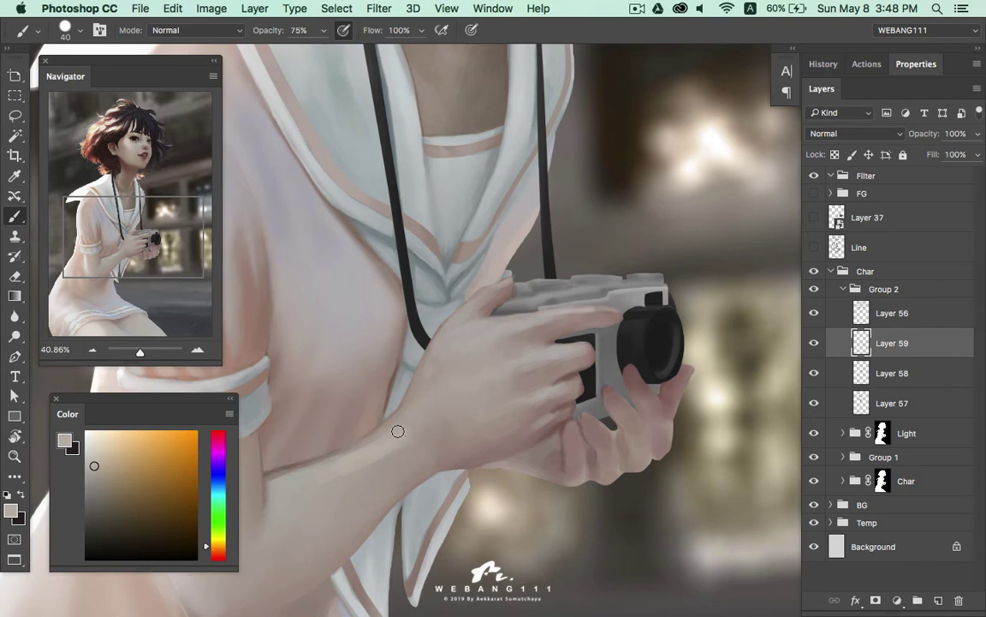
alt+click(422, 425)
drag(433, 413, 402, 435)
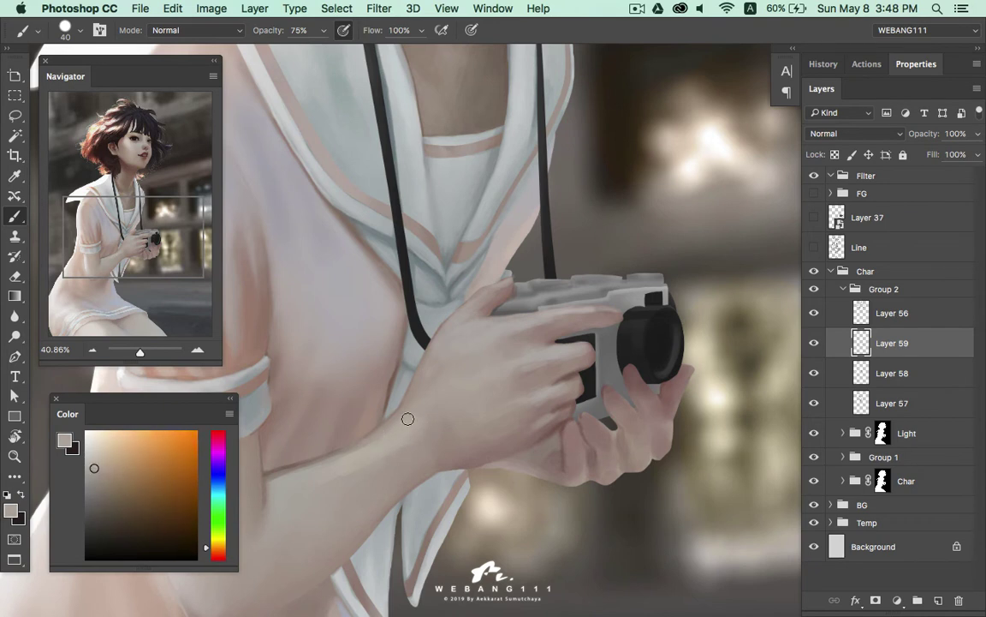
alt+click(339, 458)
alt+click(391, 458)
alt+click(412, 437)
Bring the forearm and elbow into view and pick a lighter skin colour
mouse_move(356, 456)
mouse_down()
mouse_move(397, 407)
mouse_move(441, 381)
mouse_up()
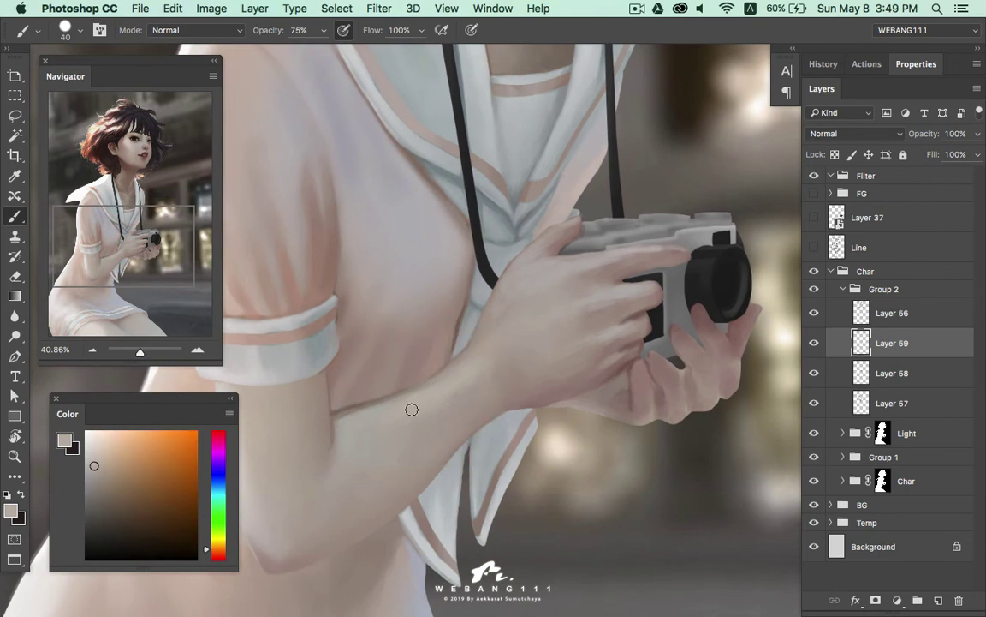
alt+click(344, 435)
alt+click(308, 449)
click(85, 470)
drag(85, 470, 89, 472)
click(87, 466)
Sample elbow, inner-elbow shadow and forearm tones to paint the inner elbow
alt+click(386, 427)
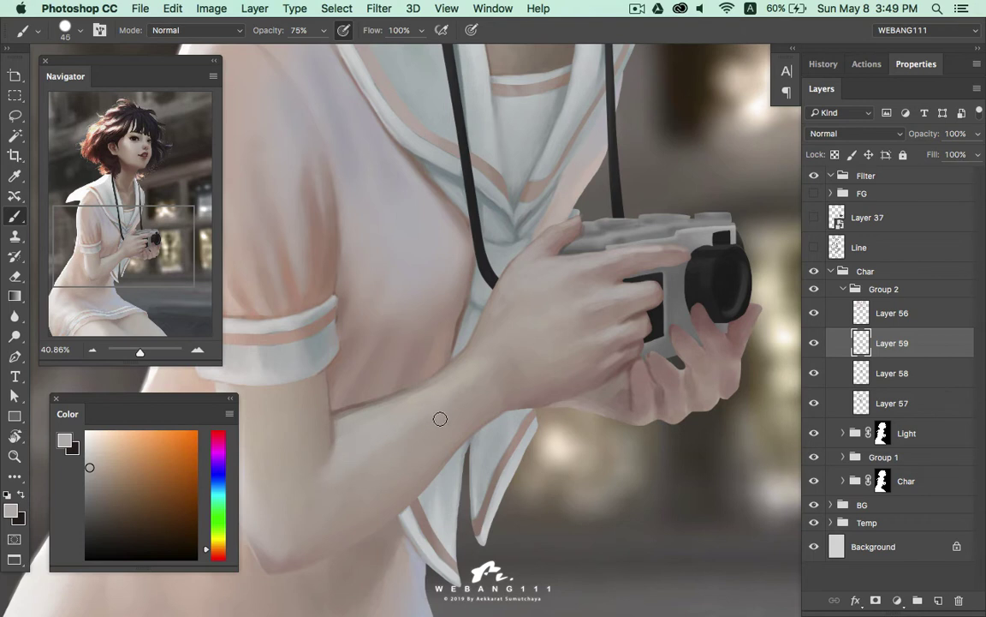
alt+click(463, 386)
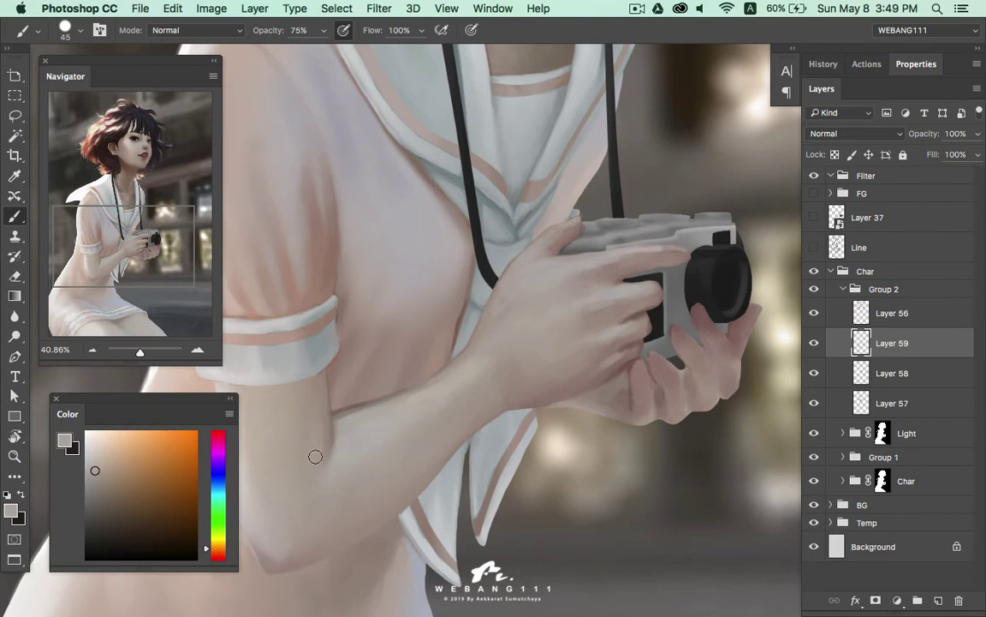
alt+click(319, 402)
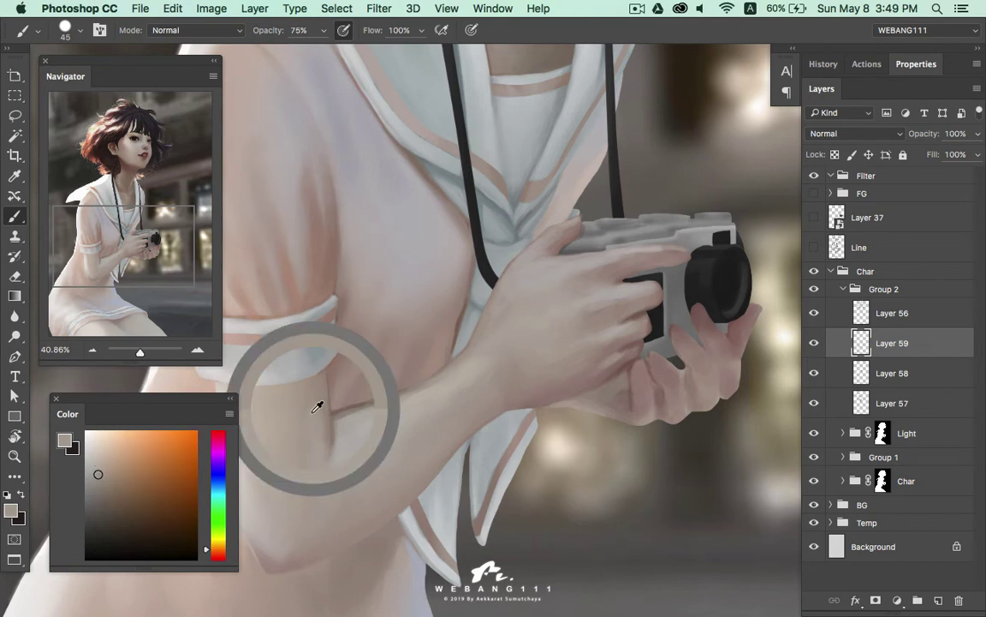
alt+click(304, 428)
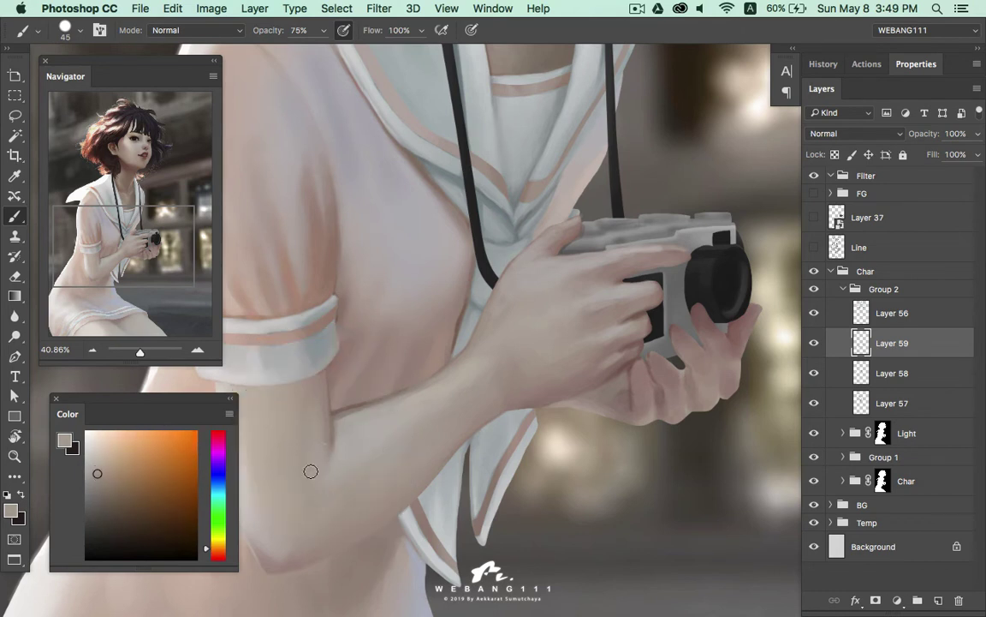
alt+click(295, 424)
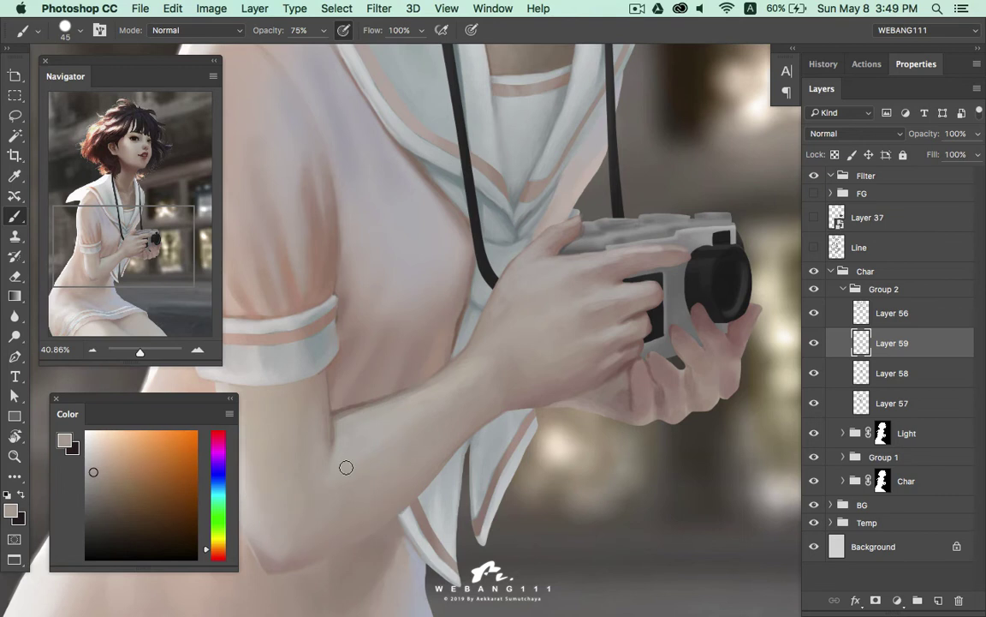
alt+click(322, 429)
alt+click(335, 462)
Blend the lower forearm with warmer, darker and mid-arm skin shades
alt+click(333, 467)
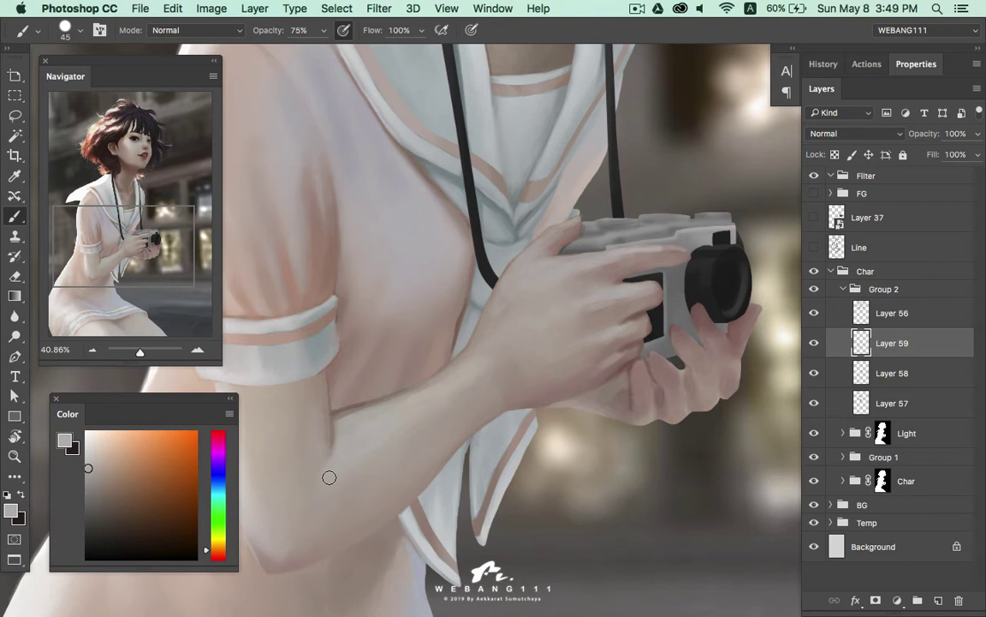
alt+click(318, 484)
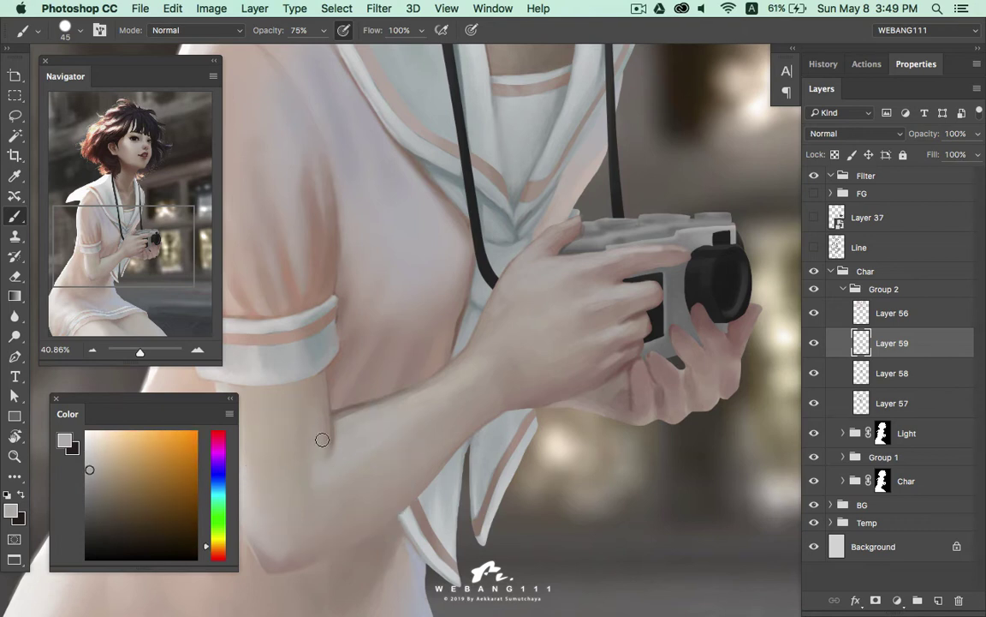
alt+click(338, 458)
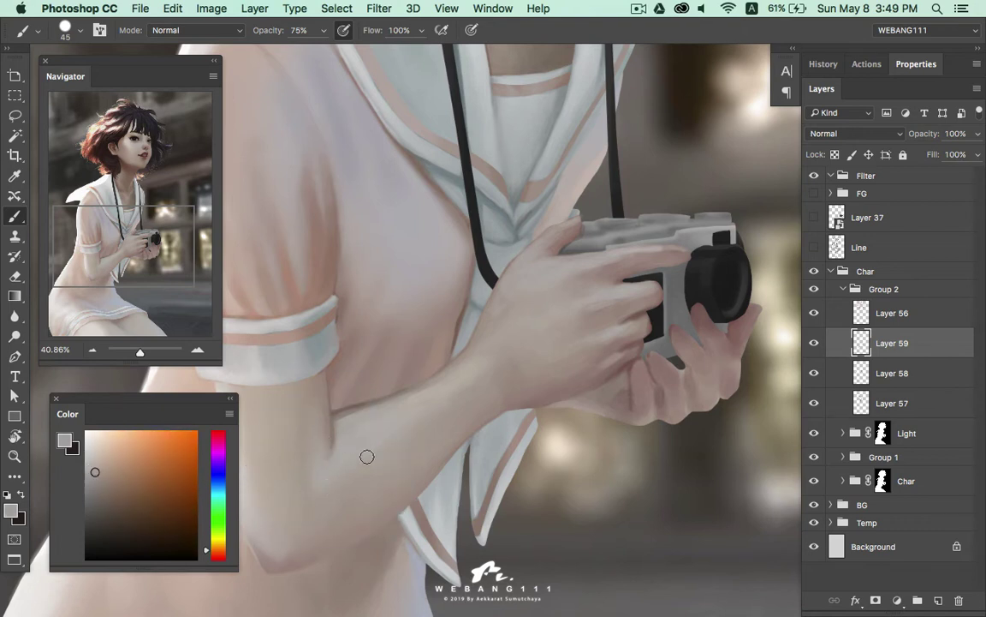
alt+click(291, 450)
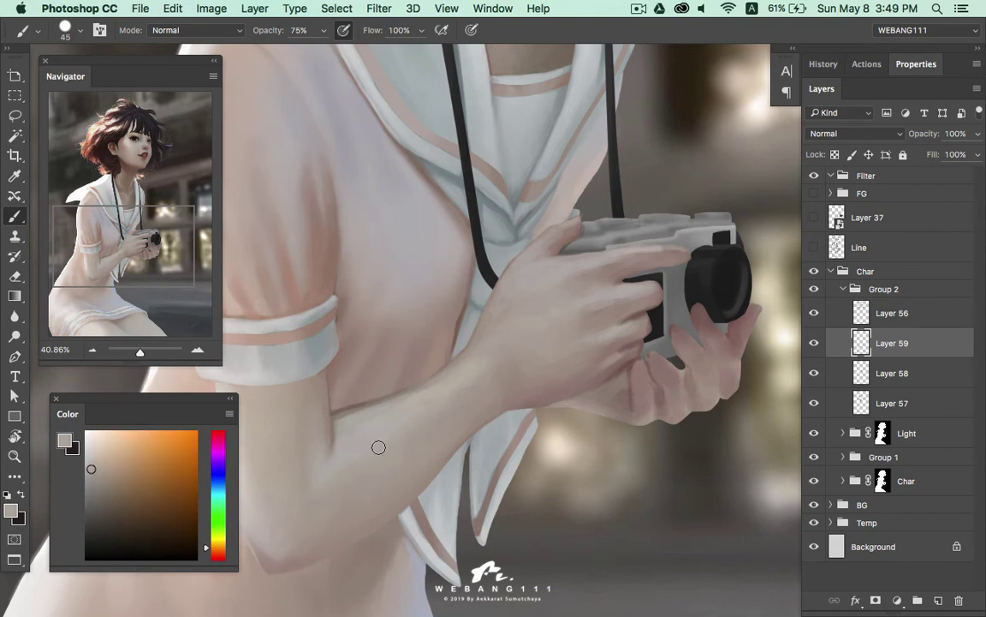
alt+click(386, 370)
drag(358, 481, 349, 430)
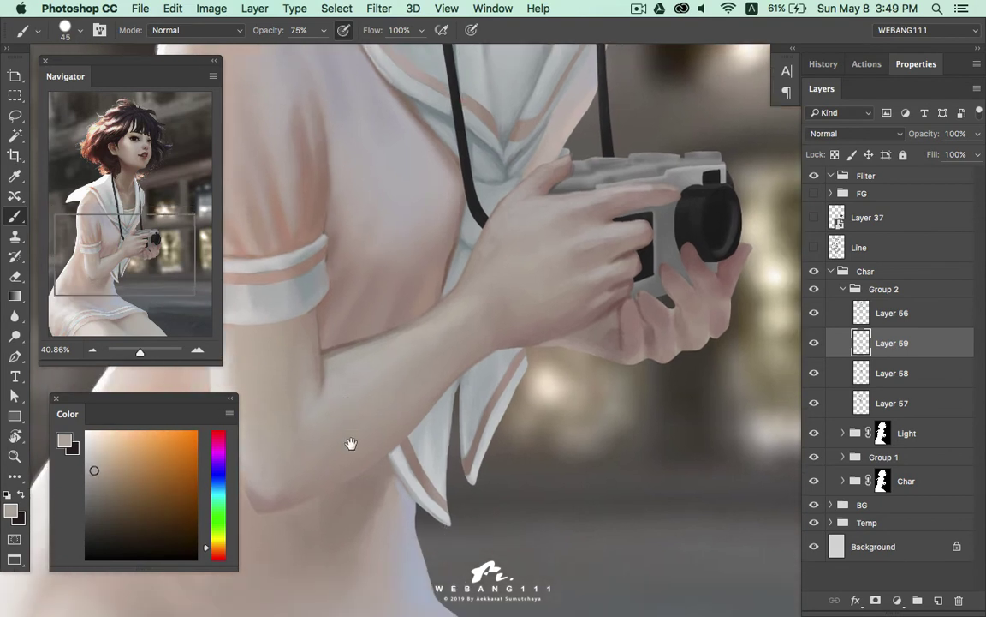
Pick a softer, warmer skin colour and shrink the brush to 20
alt+click(296, 445)
alt+click(314, 418)
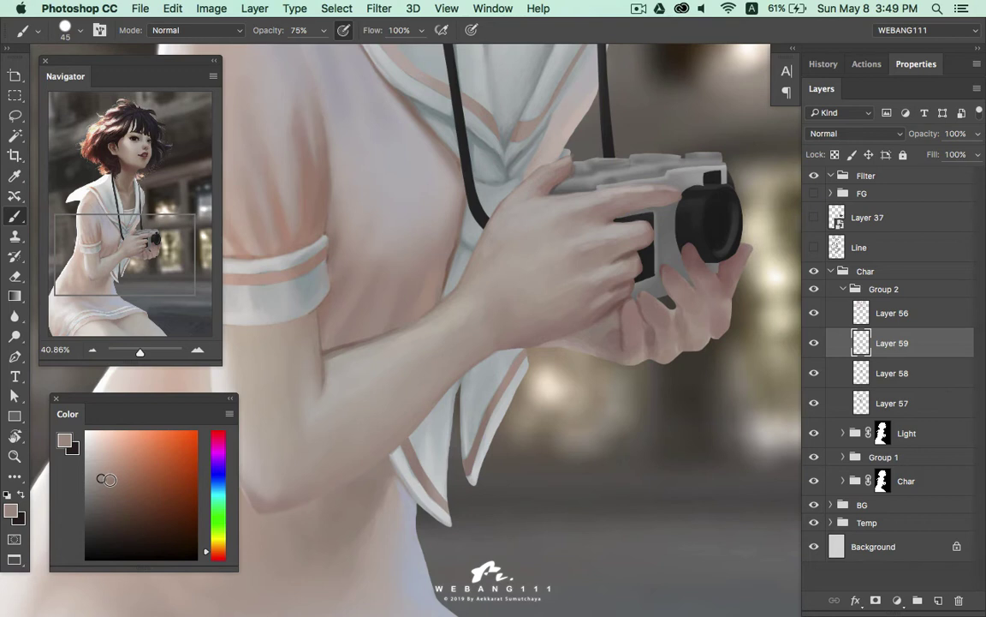
click(123, 472)
click(102, 476)
key(bracketleft)
key(bracketleft)
click(97, 474)
key(bracketleft)
Bring the wrist into view and settle on a red-orange skin tone
drag(512, 335, 470, 350)
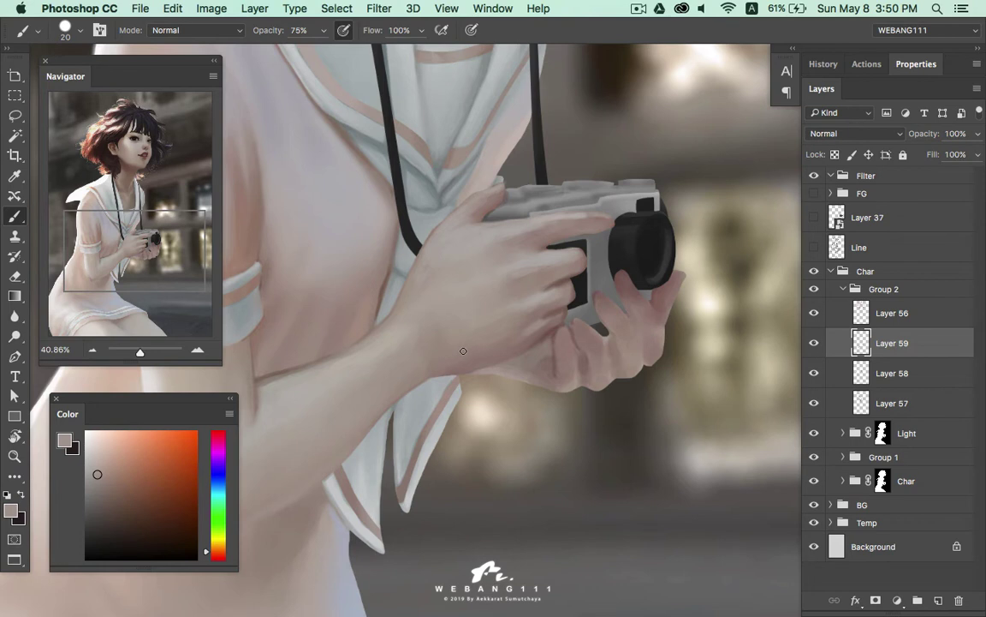
drag(99, 472, 112, 465)
click(207, 549)
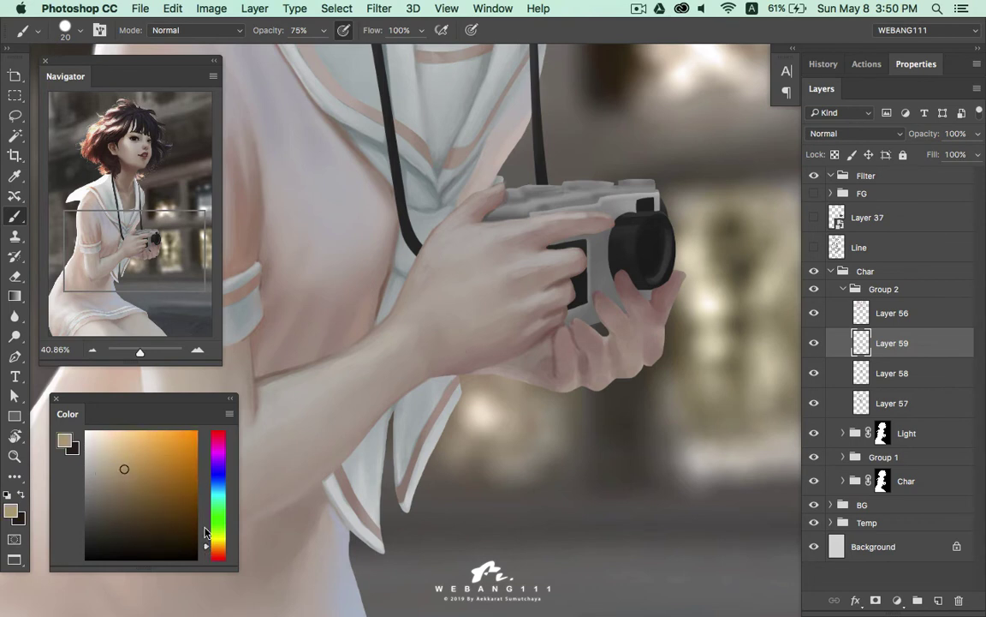
click(207, 549)
click(125, 469)
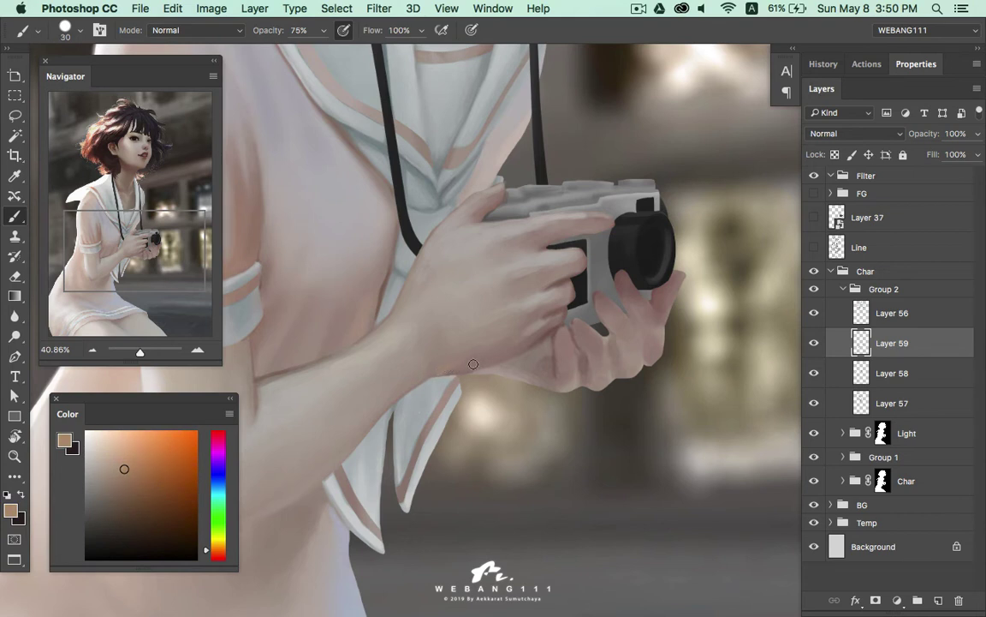
Paint the wrist and underside of the hand with sampled tones, zoomed to 66%
alt+click(444, 369)
alt+click(454, 371)
alt+click(447, 370)
alt+click(462, 355)
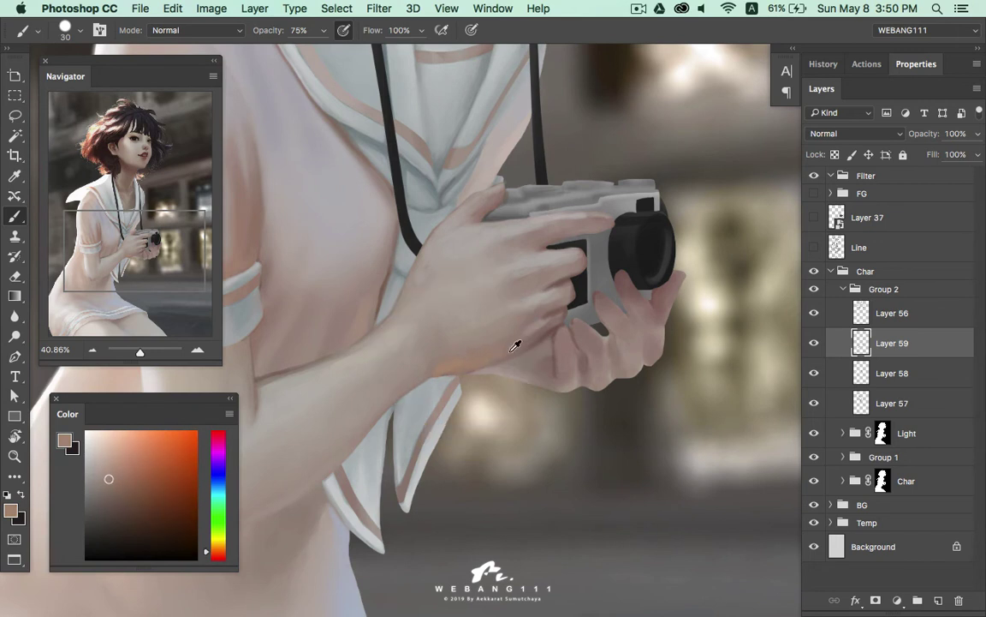
alt+click(446, 362)
alt+click(484, 359)
alt+click(473, 346)
drag(546, 314, 564, 315)
key(bracketleft)
Sample darker hand shadow tones and set the brush size to 15
click(114, 483)
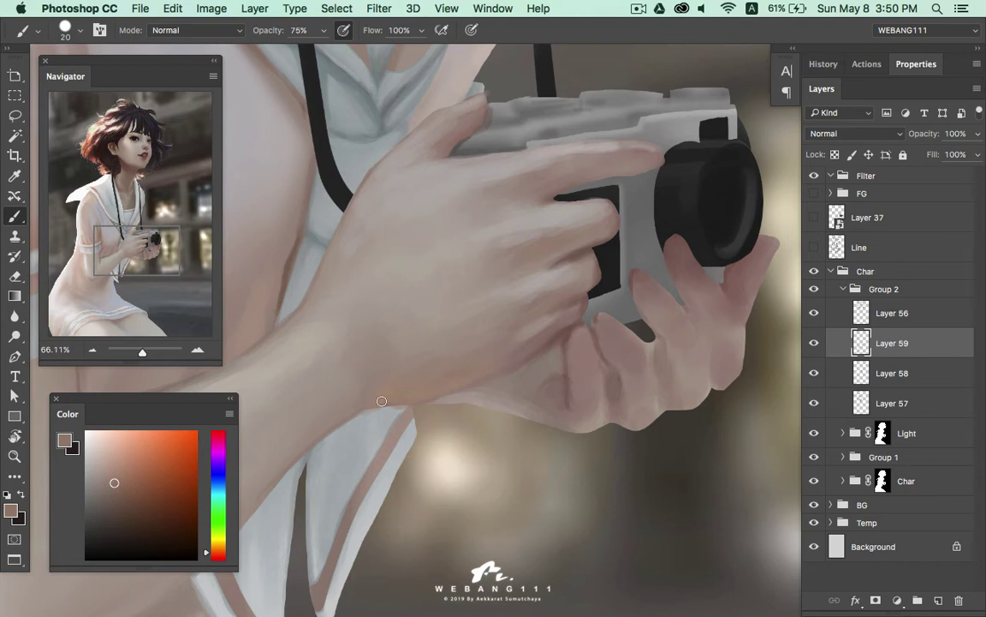
click(124, 486)
key(bracketleft)
key(bracketright)
key(bracketleft)
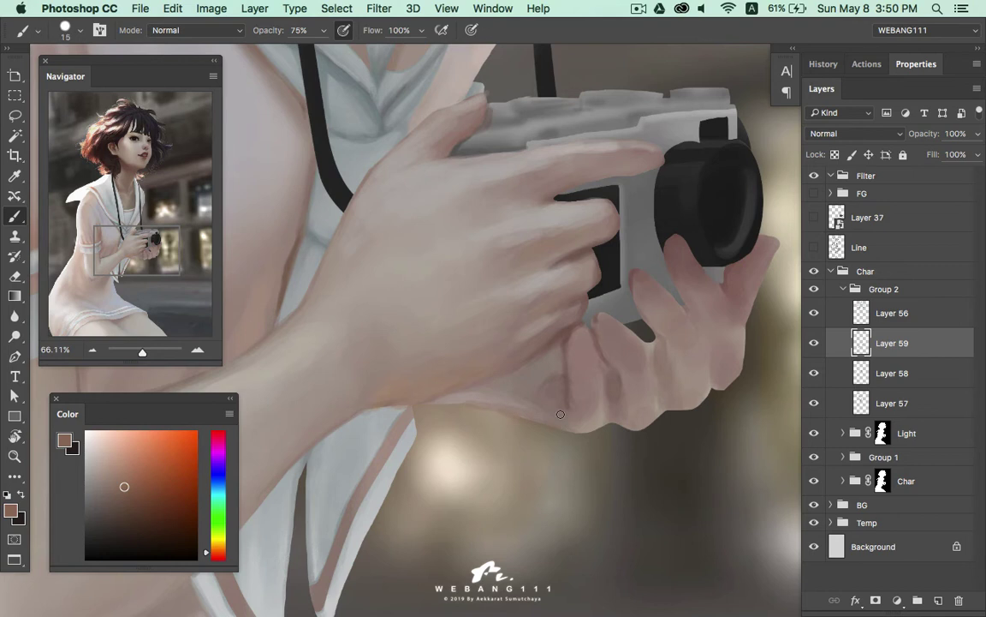
drag(565, 385, 496, 334)
click(131, 480)
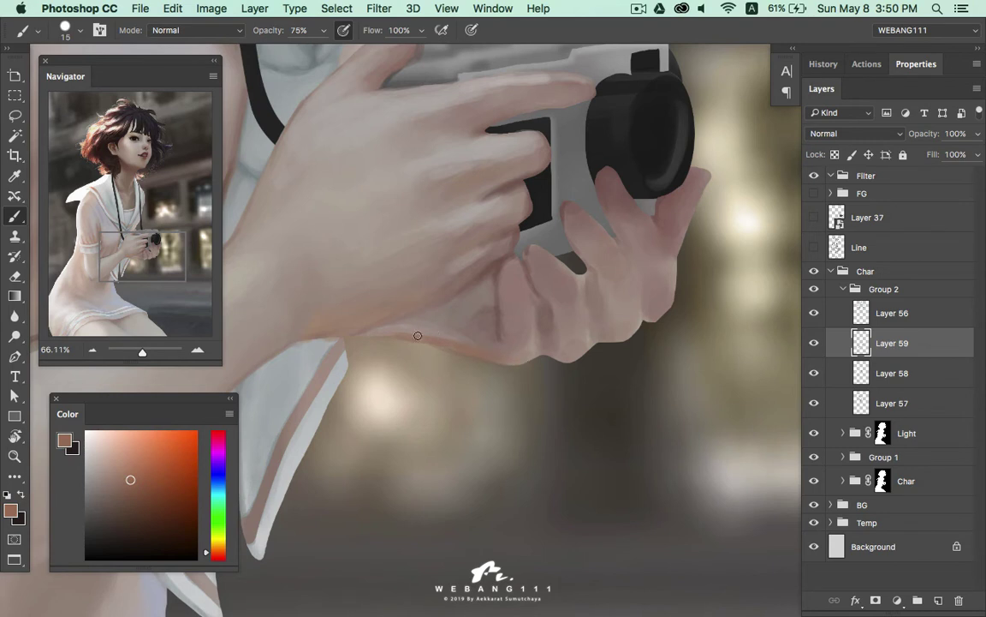
Paint the fingers with pinkish, orange-red-shifted and lighter hand colours
alt+click(492, 331)
scroll(480, 347, right, 3)
alt+click(483, 352)
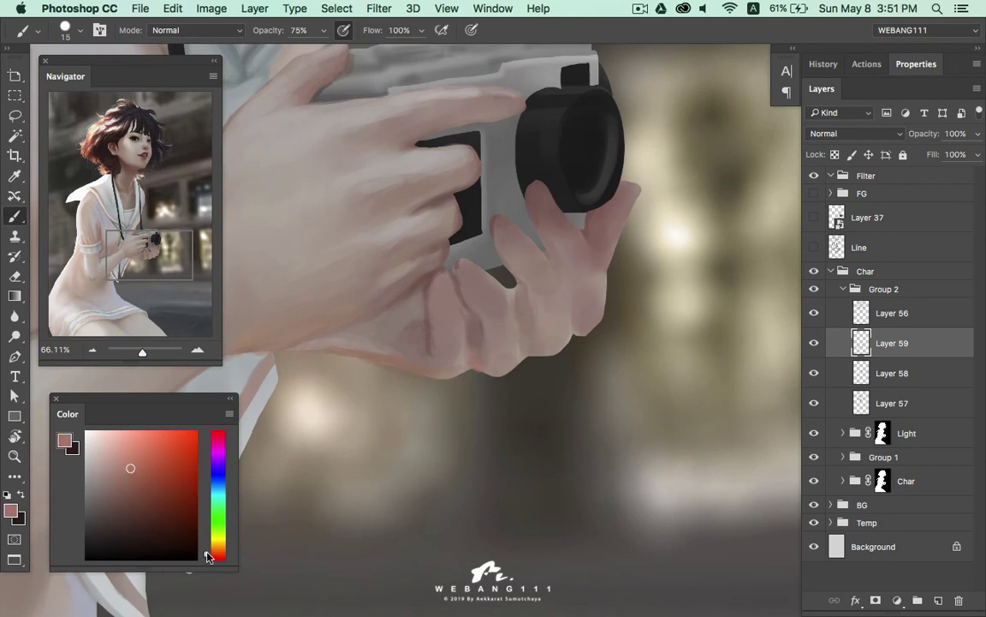
click(208, 554)
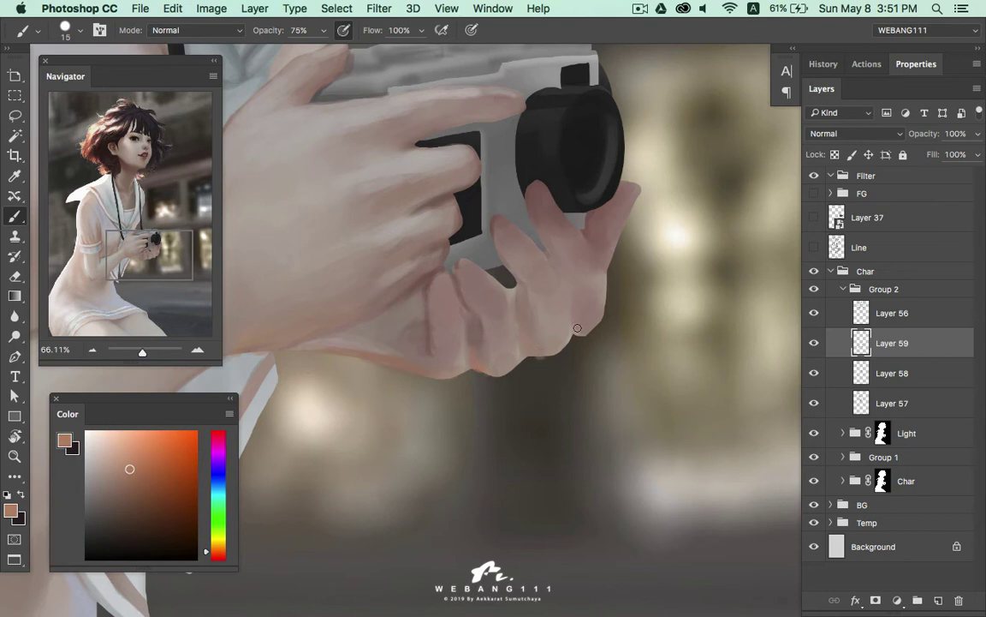
alt+click(483, 362)
alt+click(479, 325)
alt+click(495, 358)
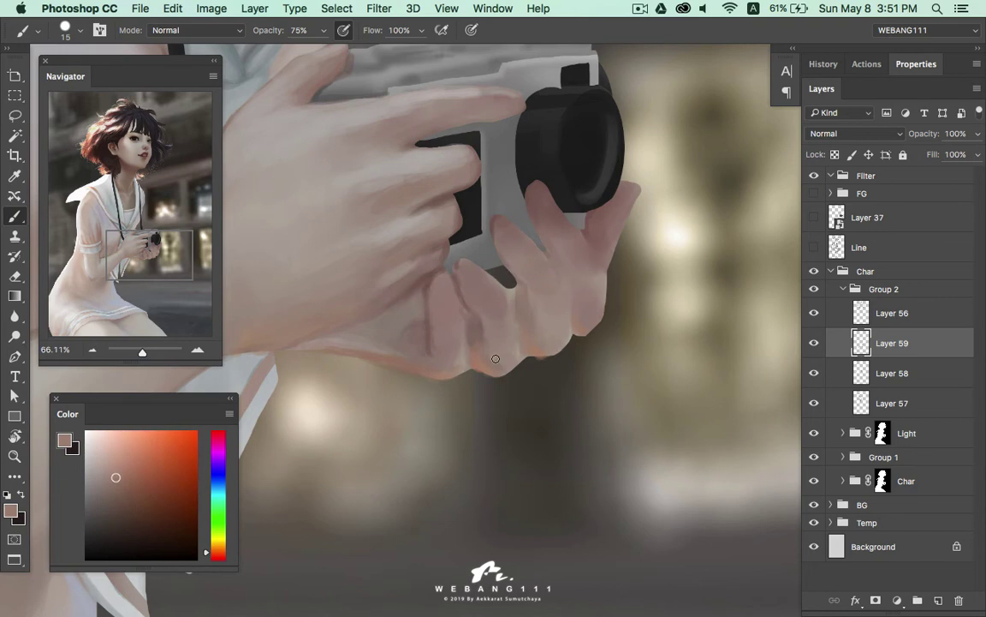
alt+click(539, 342)
Refine finger detail with a smaller brush using resampled neighbouring skin tones
key(bracketleft)
key(bracketleft)
alt+click(555, 345)
alt+click(575, 331)
alt+click(528, 323)
alt+click(494, 352)
alt+click(432, 368)
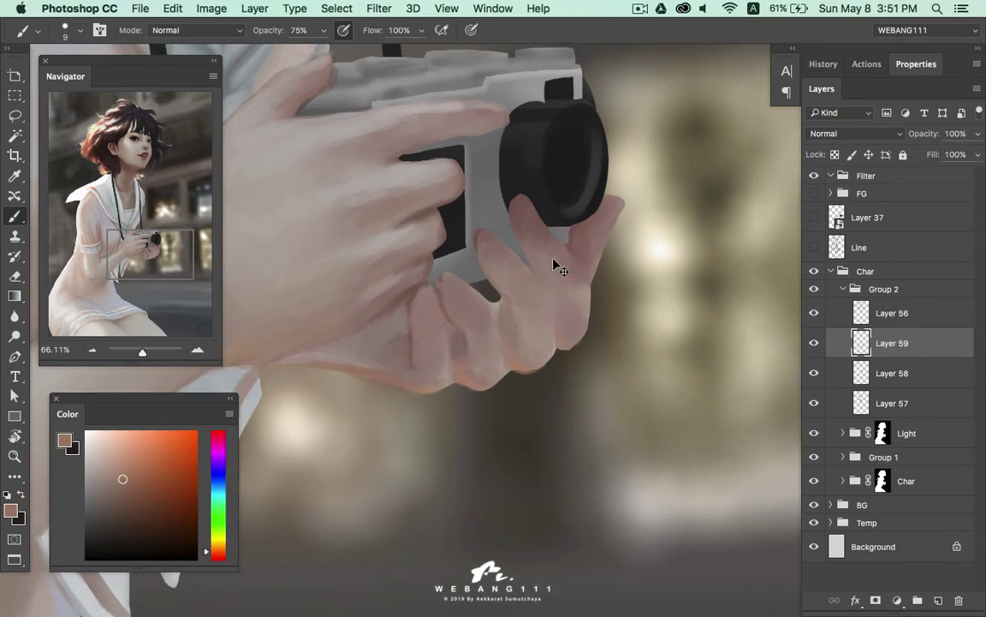
key(bracketright)
key(bracketright)
Enlarge the brush and blend the knuckle shading with darker and lighter skin tones
click(125, 471)
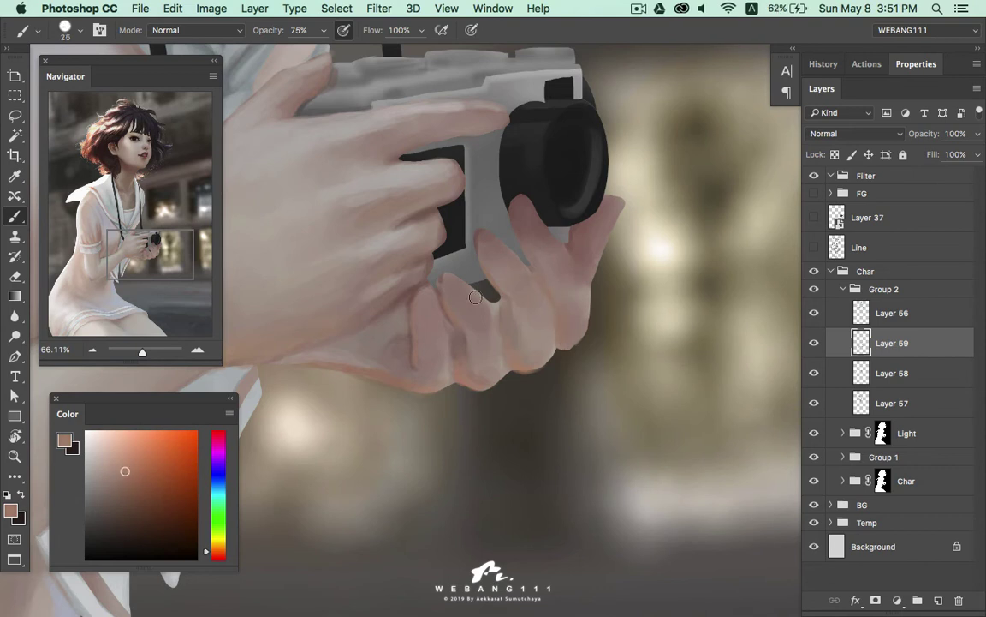
key(bracketright)
alt+click(531, 216)
alt+click(520, 296)
alt+click(540, 338)
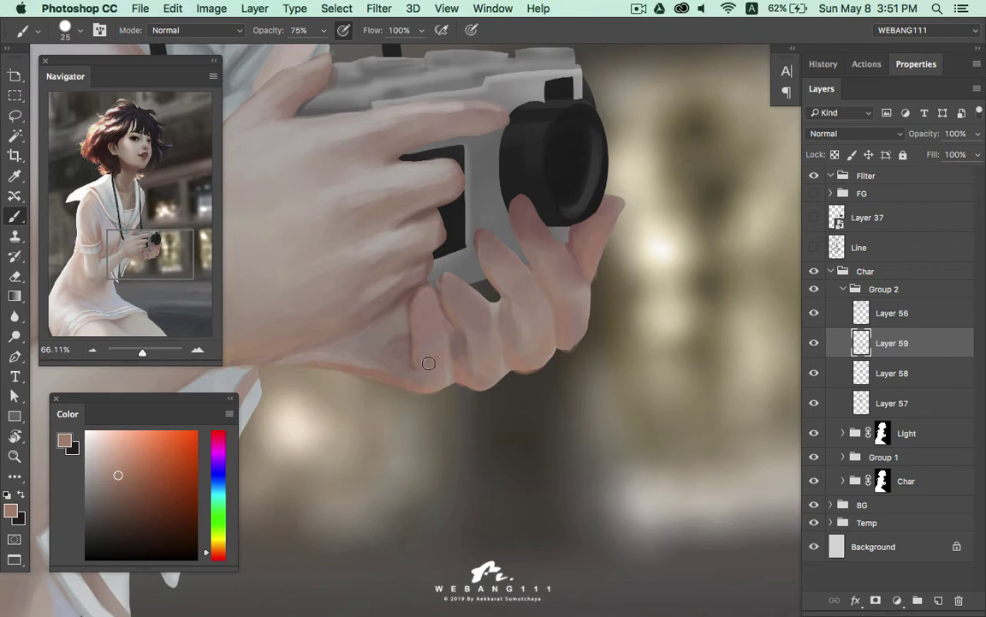
alt+click(372, 369)
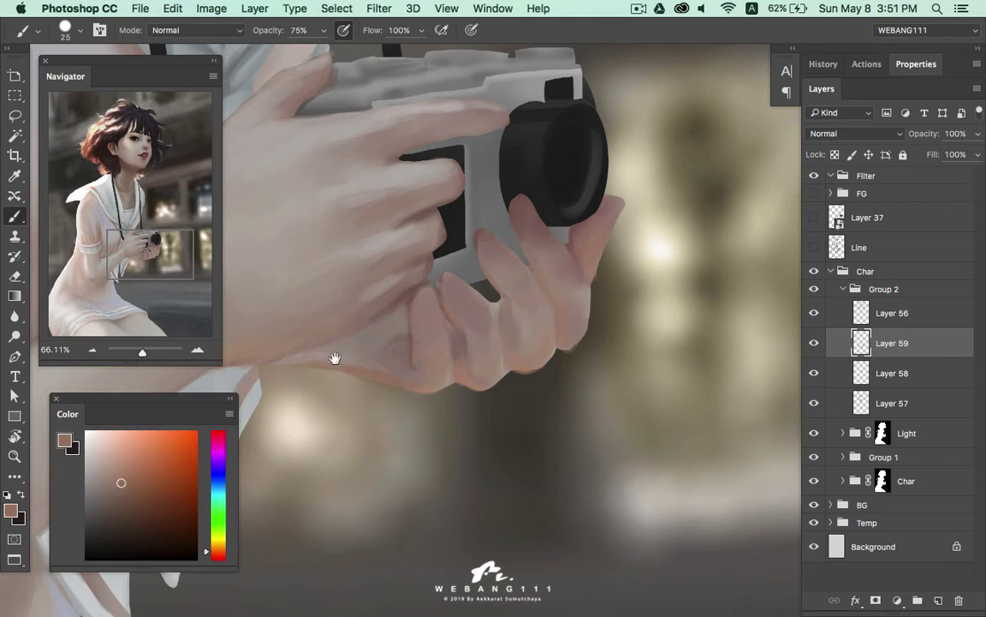
drag(335, 352, 517, 383)
Sample pinkish-brown and reddish skin tones from the fingers under the camera with a smaller brush
alt+click(503, 378)
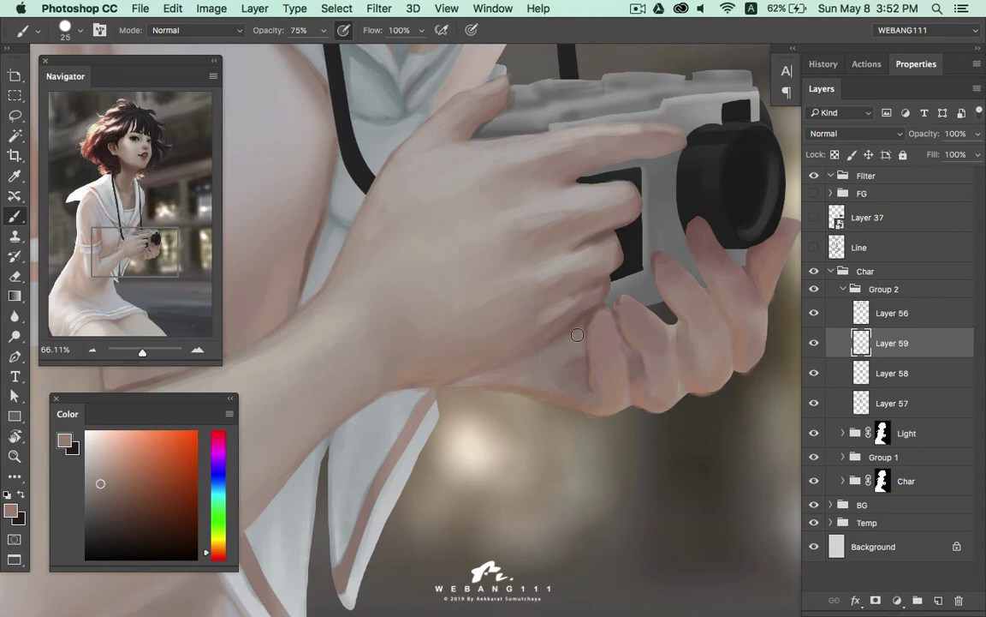
drag(568, 324, 536, 343)
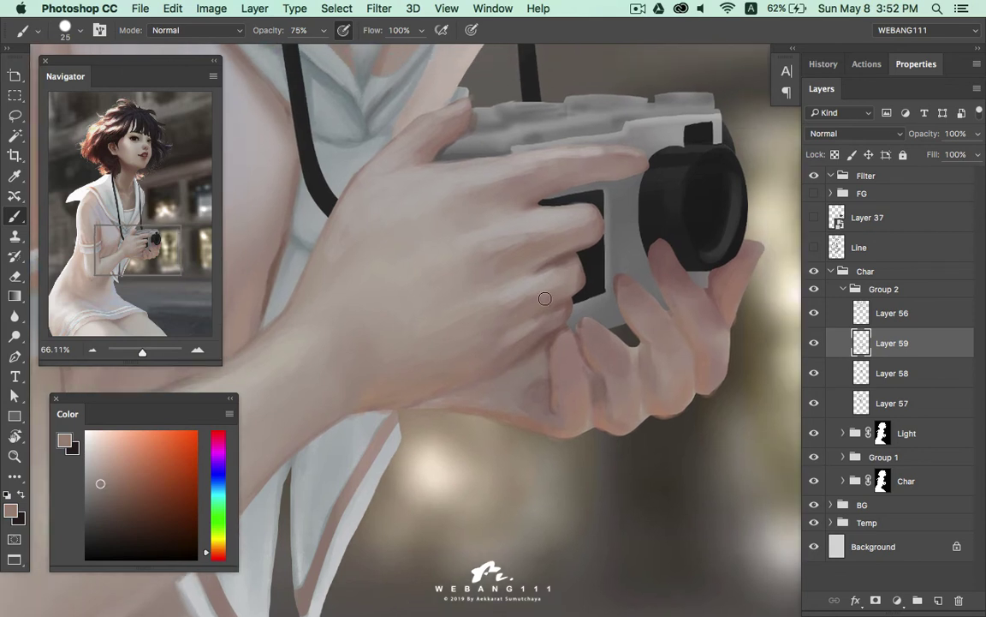
key(bracketleft)
key(bracketleft)
key(bracketleft)
alt+click(522, 368)
alt+click(547, 342)
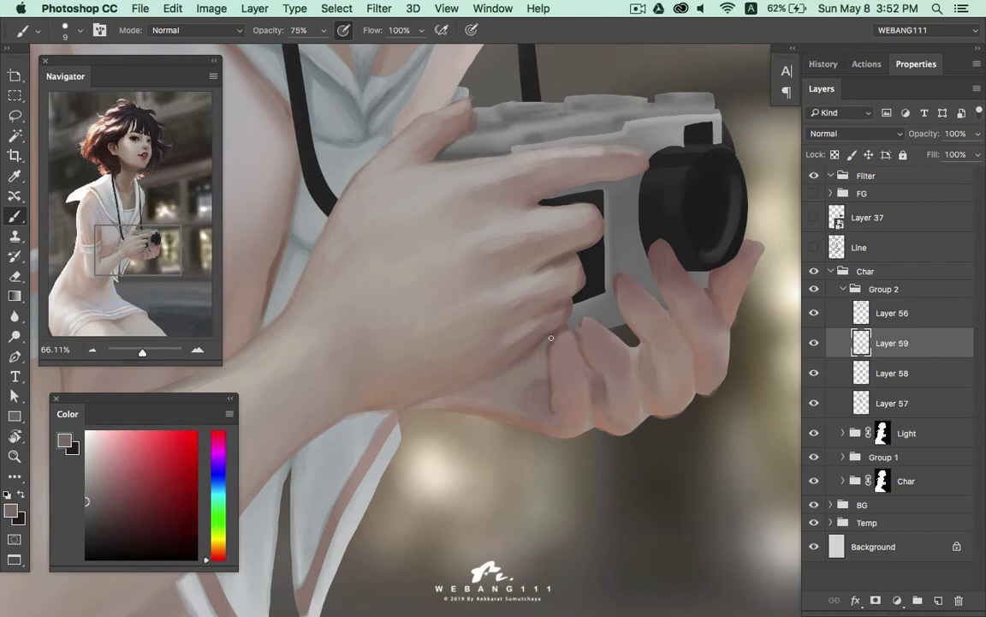
alt+click(565, 329)
alt+click(498, 337)
alt+click(542, 348)
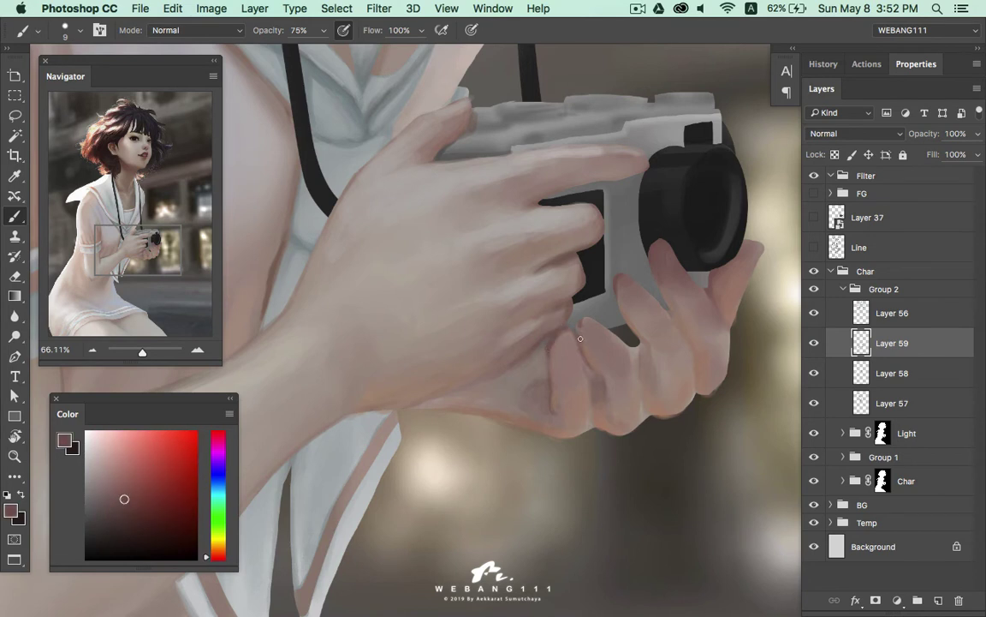
Centre on the lower fingers, sample a lighter pink skin tone and enlarge the brush
drag(645, 279, 522, 321)
alt+click(519, 313)
alt+click(508, 354)
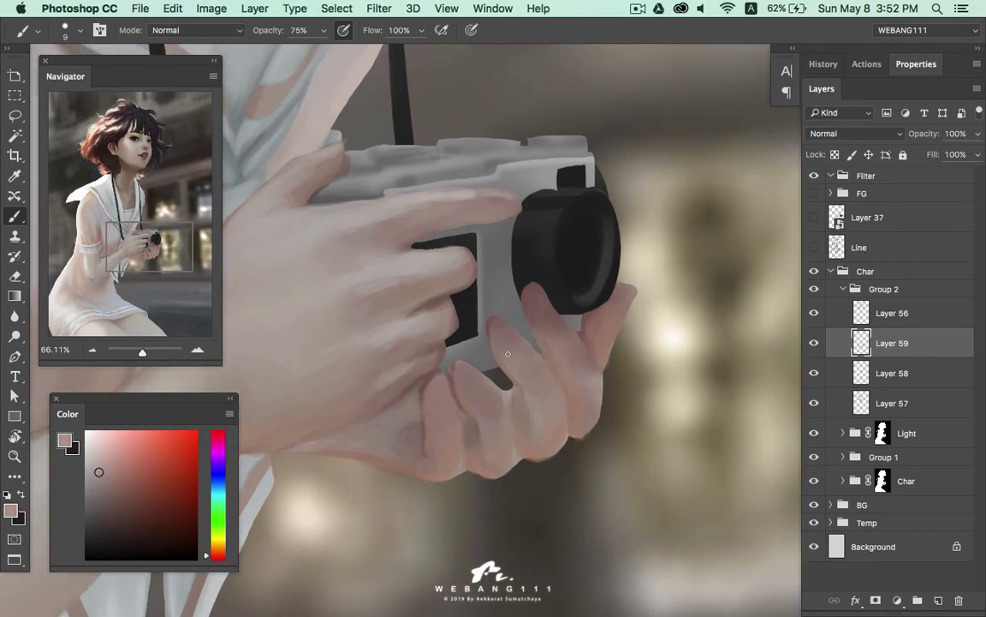
key(bracketright)
key(bracketright)
key(bracketright)
key(bracketright)
key(bracketright)
alt+click(504, 337)
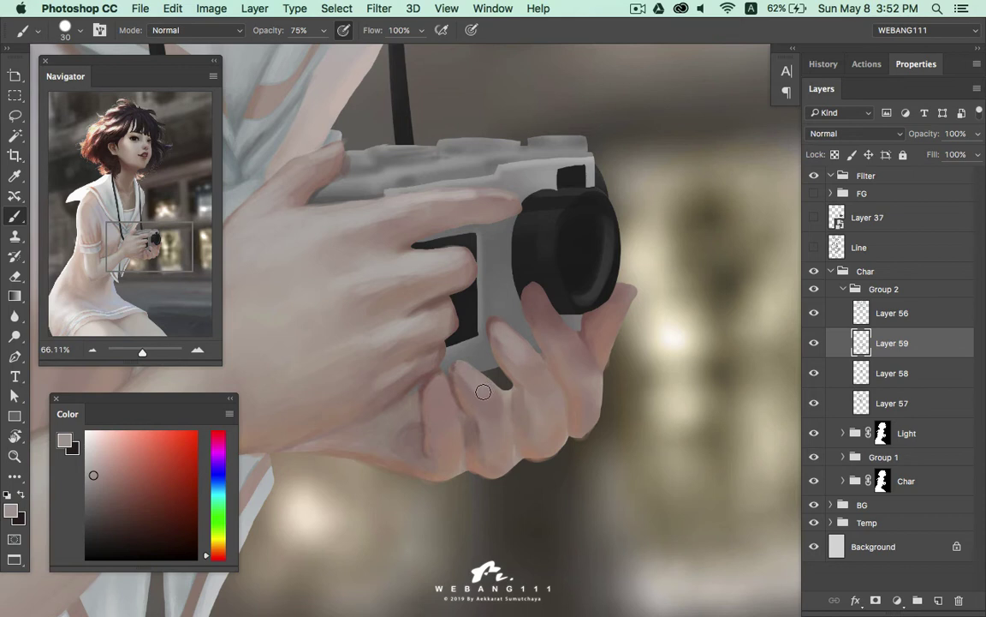
alt+click(441, 418)
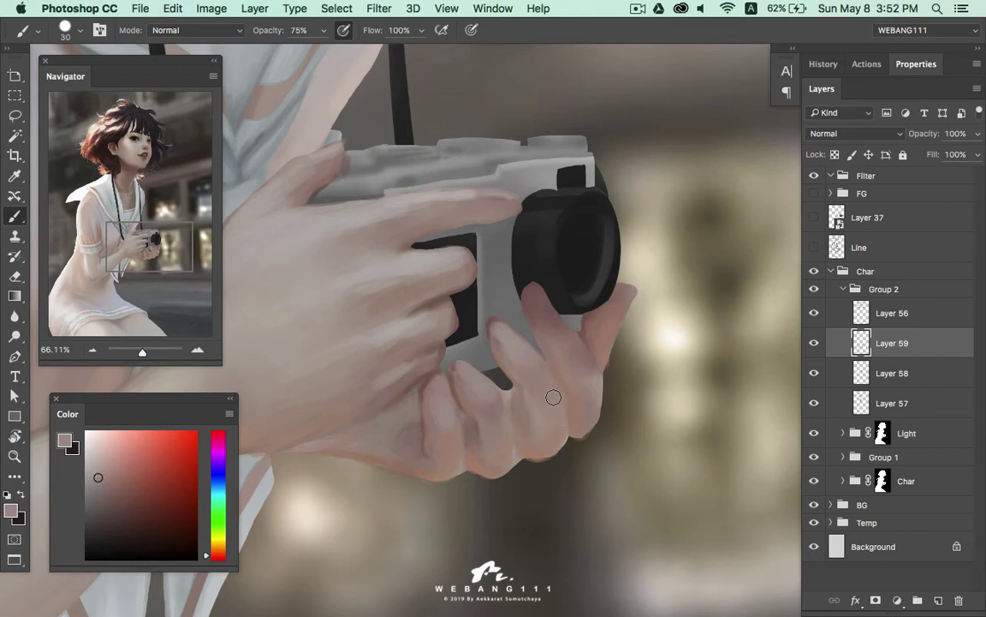
right_click(552, 391)
key(Escape)
Paint a light skin-tone highlight along the finger edge with a small brush
alt+click(524, 358)
alt+click(520, 313)
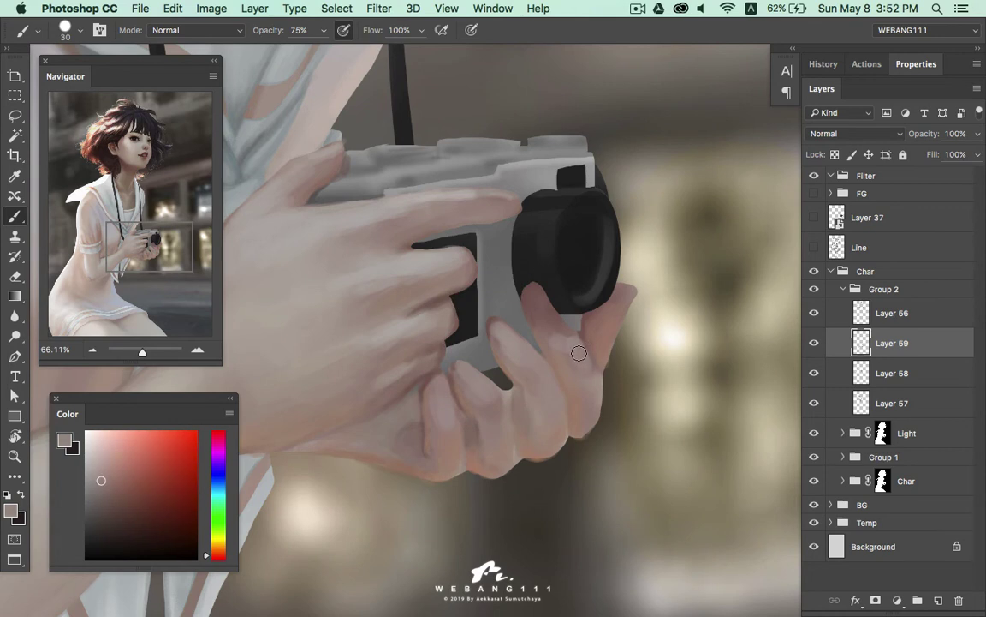
click(93, 471)
key(bracketleft)
key(bracketleft)
key(bracketleft)
drag(587, 348, 595, 371)
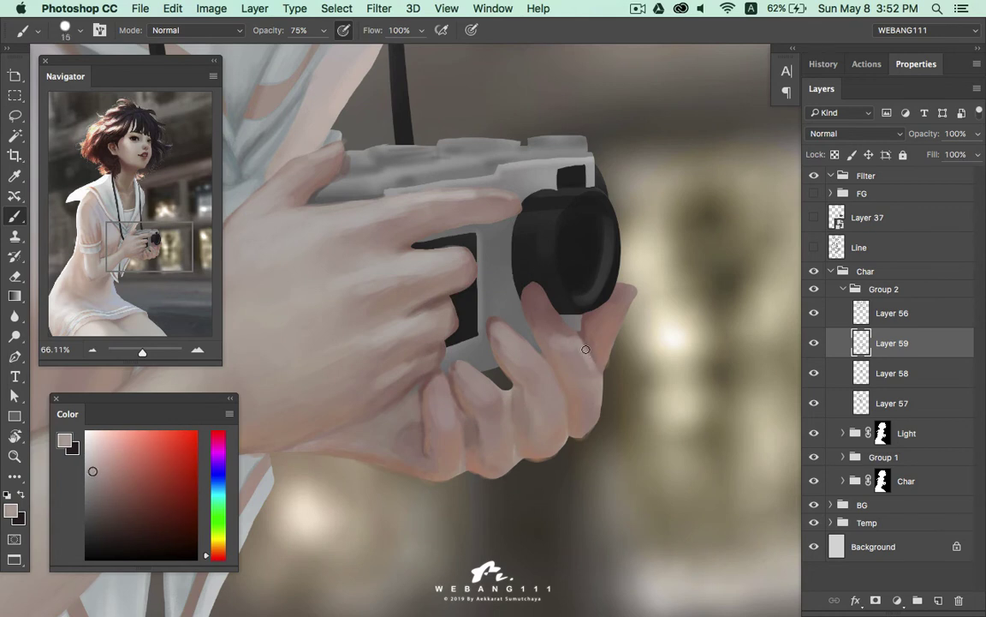
key(bracketleft)
key(bracketright)
key(bracketright)
alt+click(625, 289)
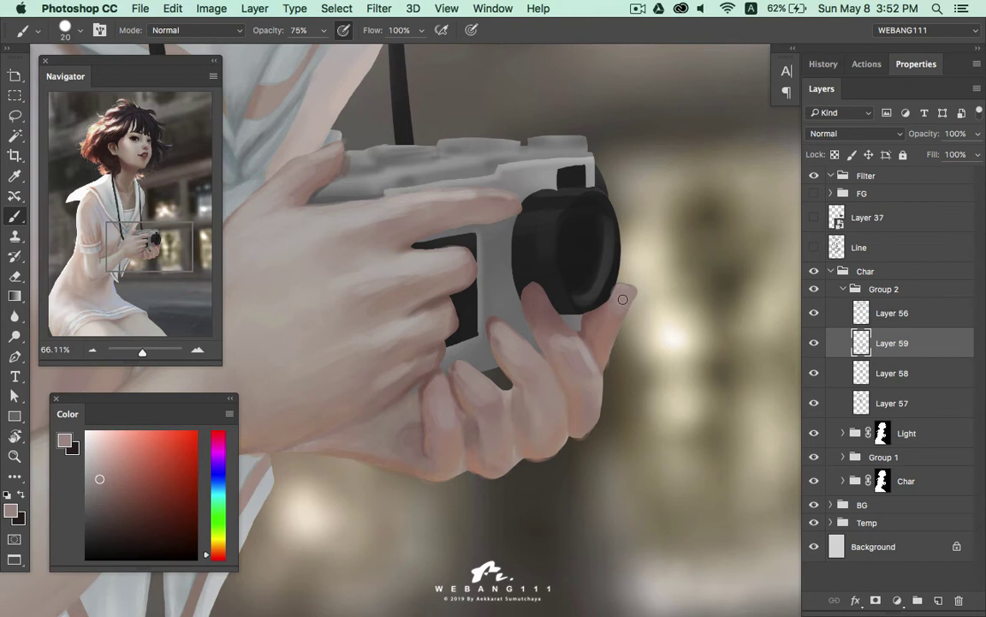
alt+click(575, 354)
Zoom out to review the whole girl
key(z)
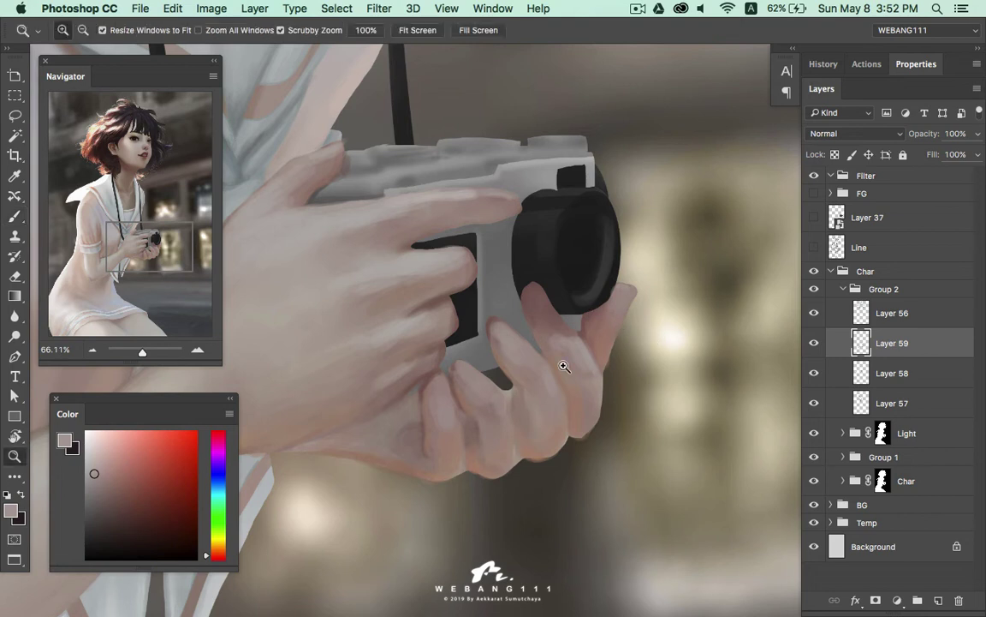
scroll(557, 359, down, 3)
scroll(628, 348, down, 3)
scroll(658, 299, down, 2)
scroll(671, 350, down, 2)
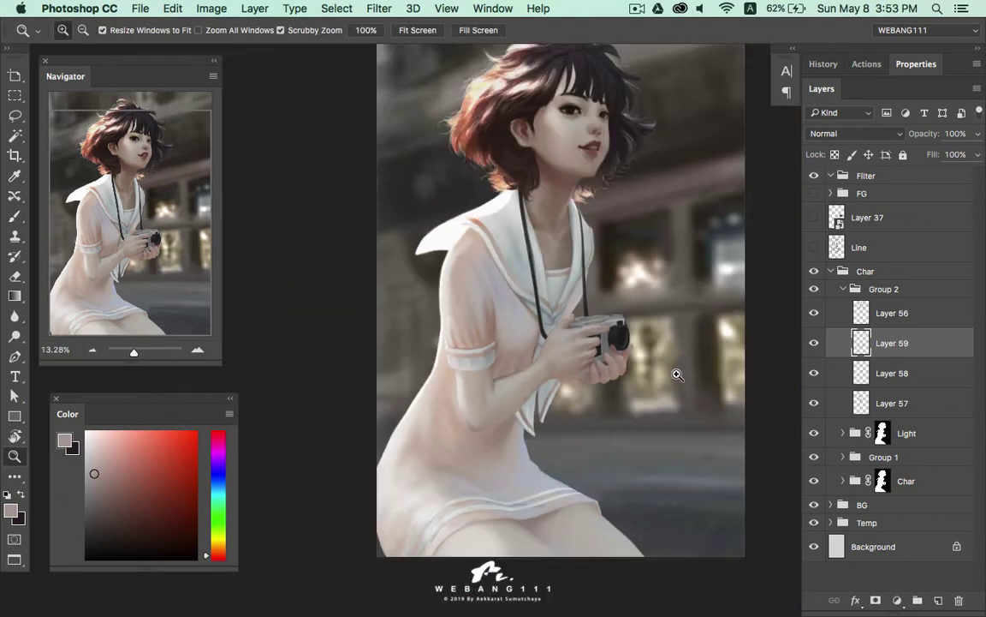
scroll(622, 368, up, 3)
scroll(559, 289, up, 2)
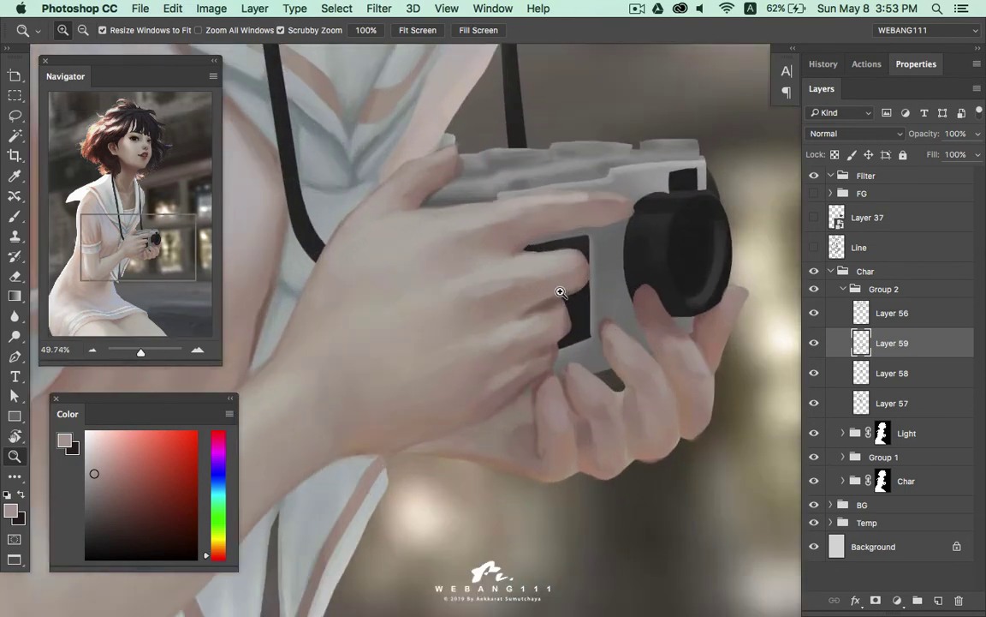
Sample warm orange and pink skin tones from the hand and camera area
key(b)
key(bracketleft)
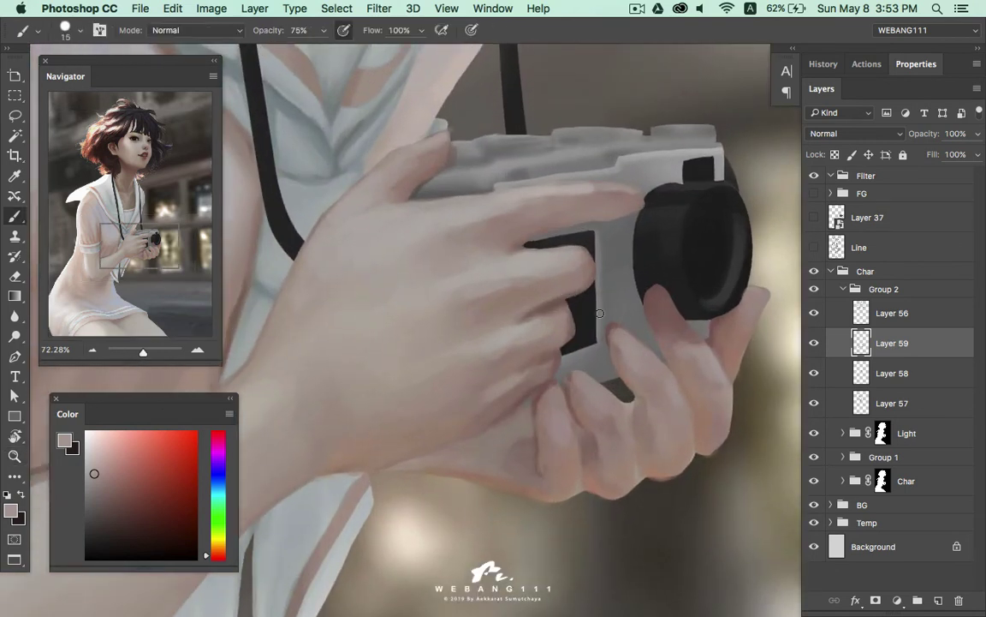
alt+click(442, 186)
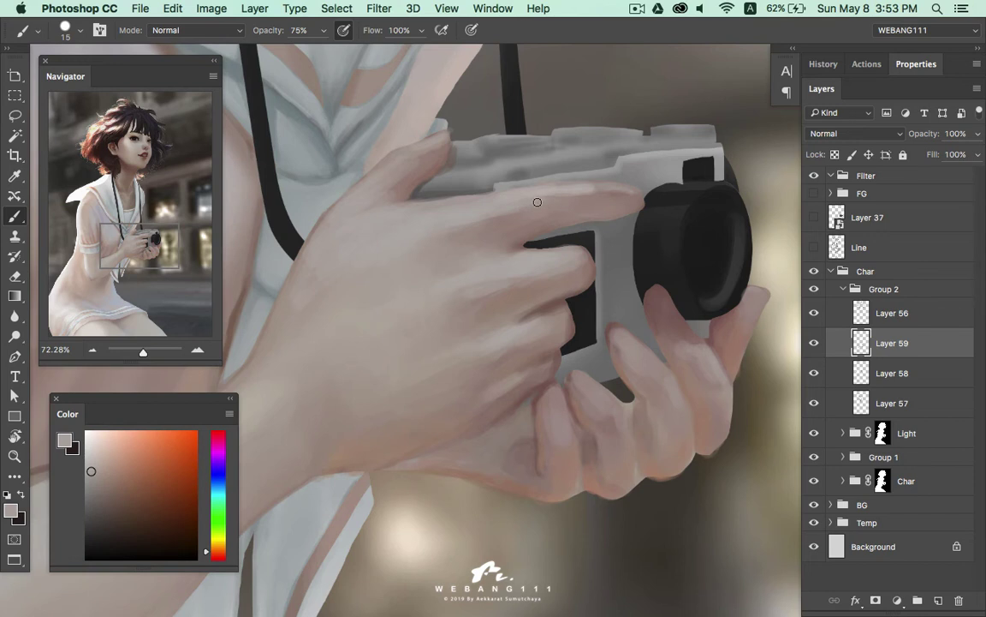
alt+click(610, 190)
alt+click(632, 191)
alt+click(540, 175)
drag(507, 269, 472, 277)
alt+click(471, 255)
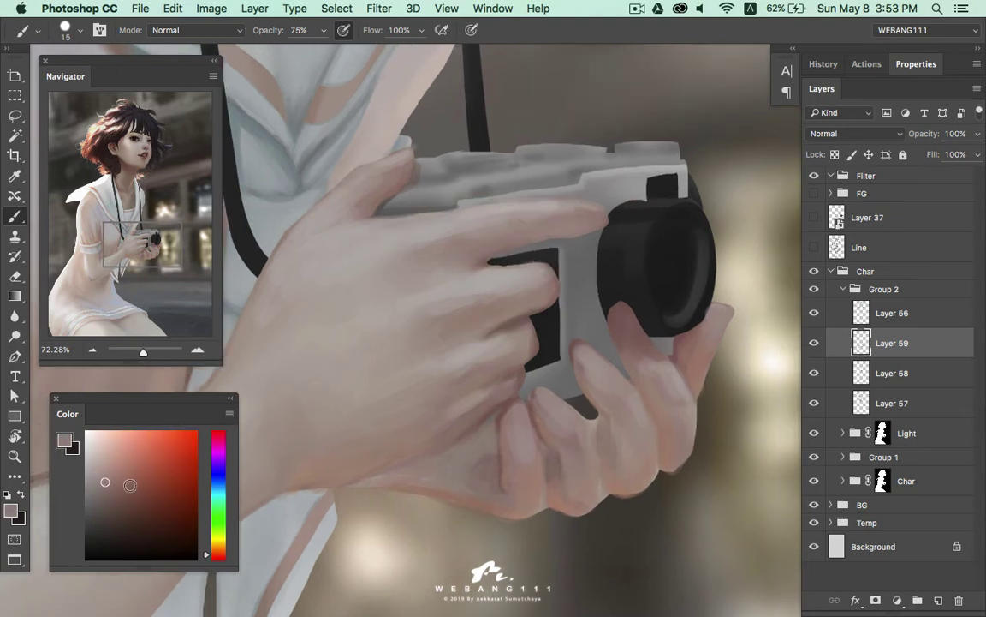
alt+click(469, 256)
Sample darker mauve shadow tones and lighter skin tones across the hand
drag(654, 322, 566, 324)
alt+click(581, 352)
alt+click(532, 308)
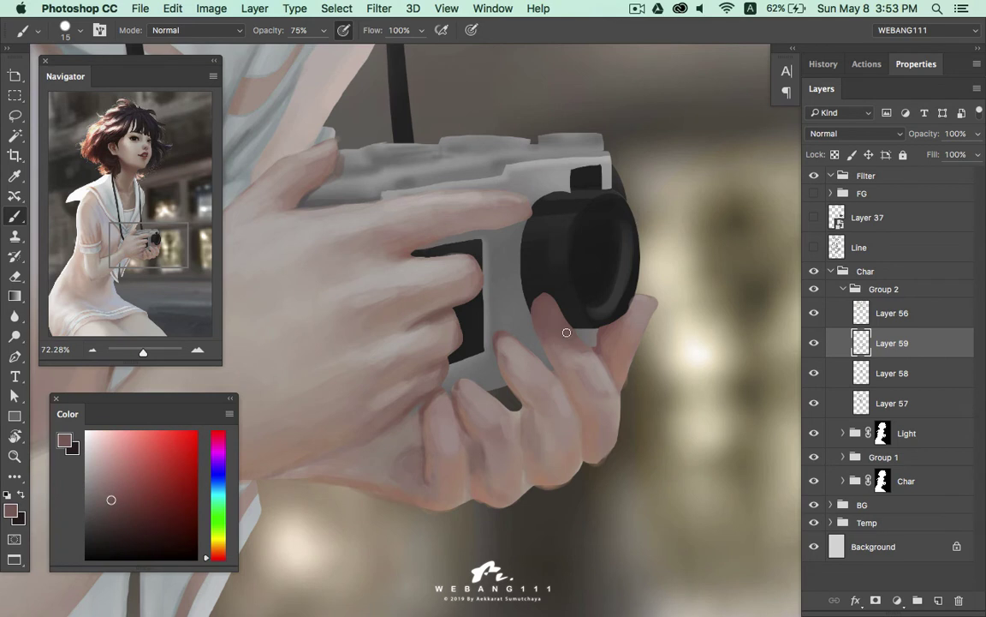
alt+click(454, 316)
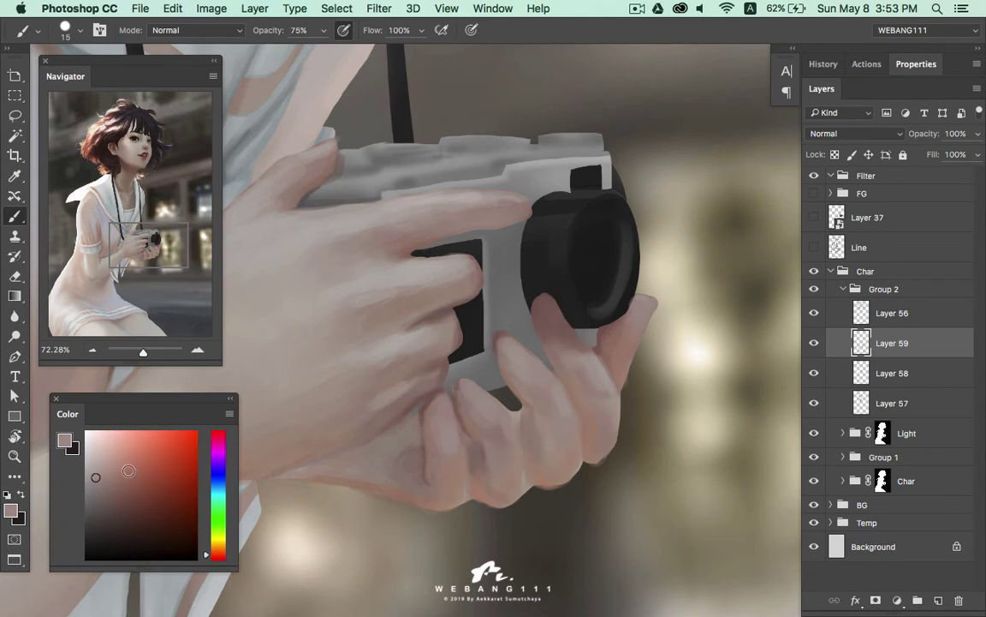
alt+click(456, 296)
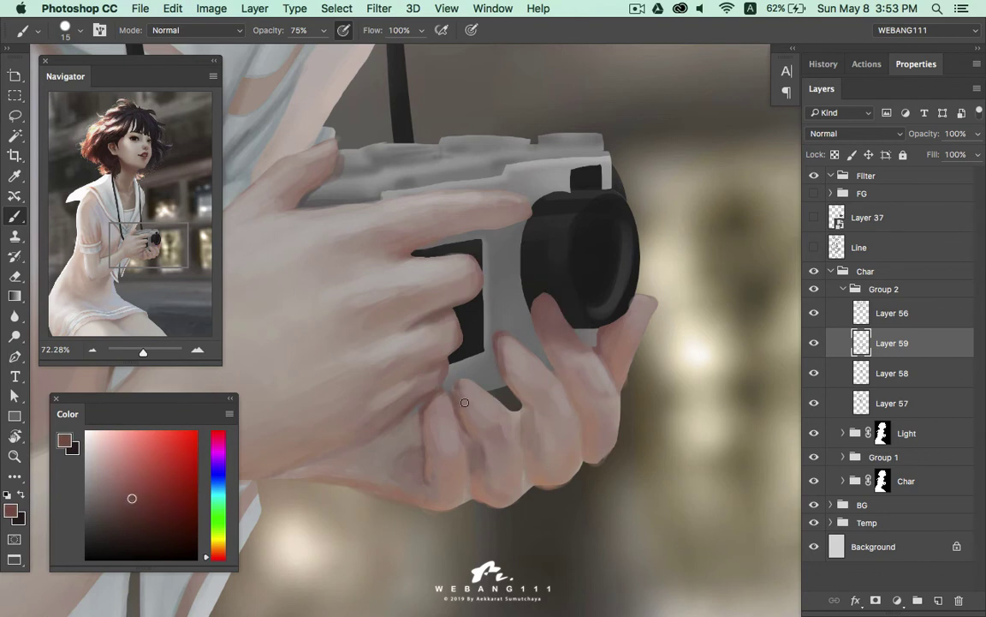
alt+click(484, 376)
key(bracketright)
alt+click(512, 361)
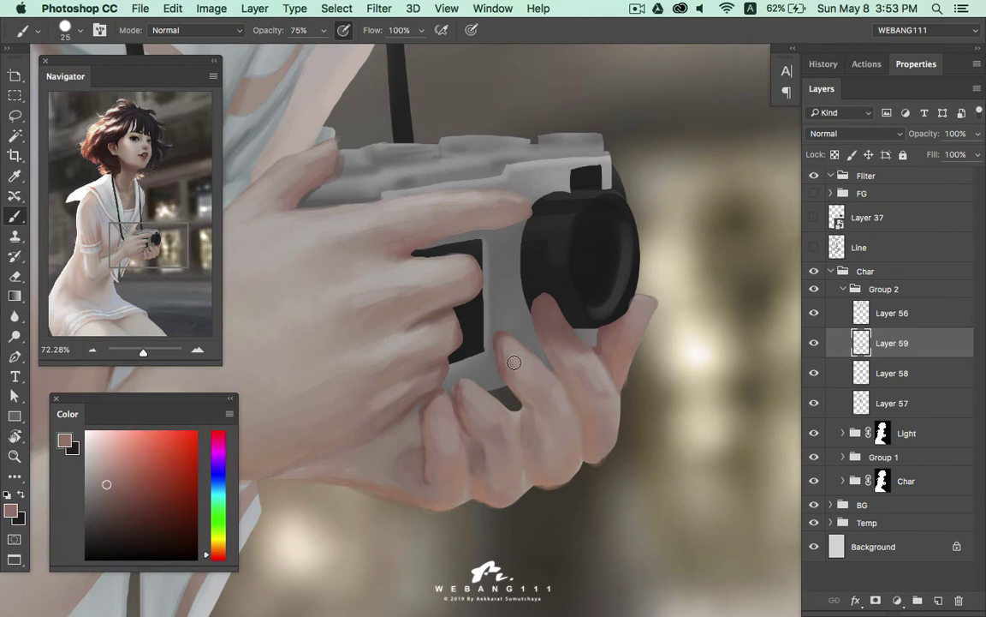
alt+click(500, 437)
Paint skin tone over the lower fingers, then zoom out to check the figure
drag(485, 419, 419, 458)
alt+click(503, 468)
alt+click(483, 414)
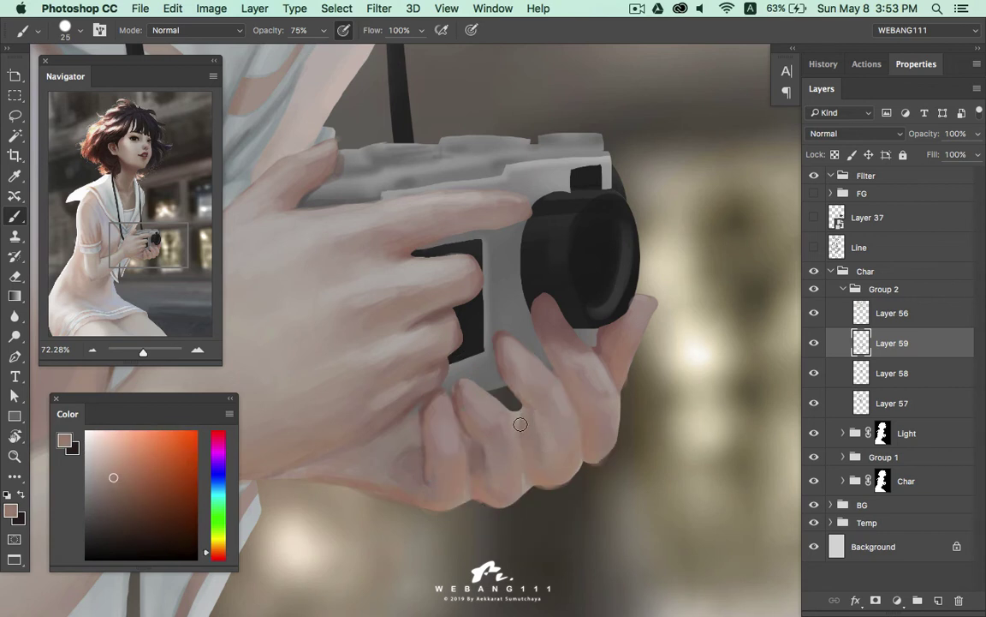
key(z)
drag(504, 351, 411, 350)
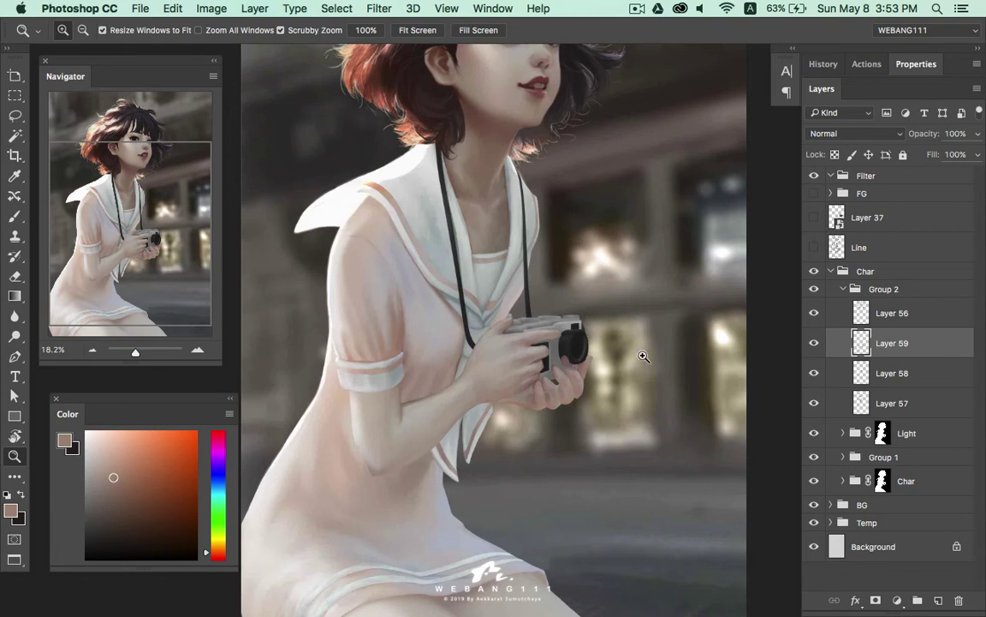
Set a 19 px brush, shrink it to 9 px, and sample redder tones, undoing a stray mark
drag(568, 392, 667, 396)
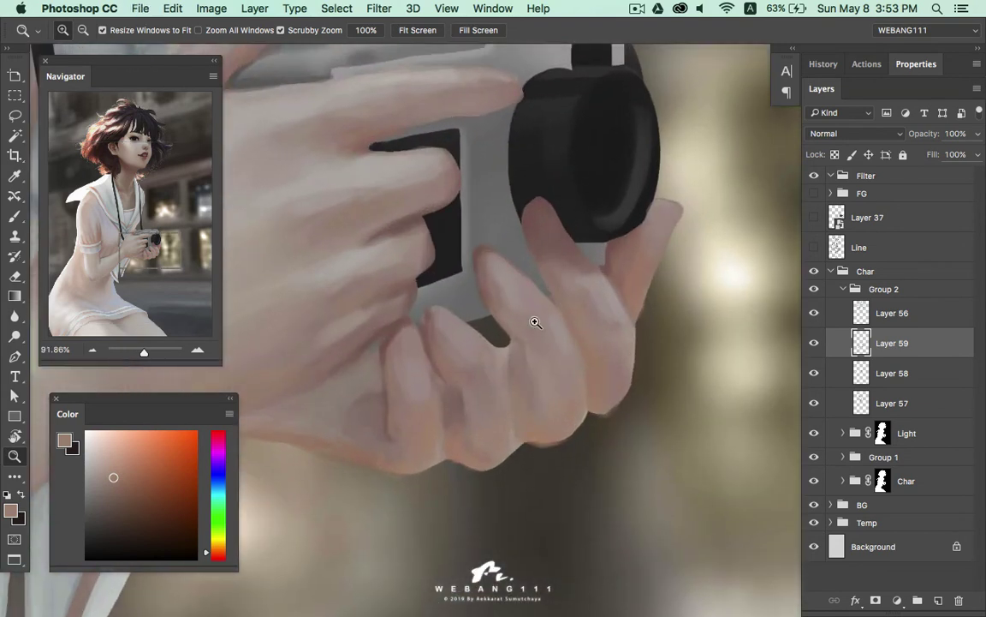
key(b)
right_click(535, 322)
click(573, 444)
key(bracketleft)
alt+click(251, 463)
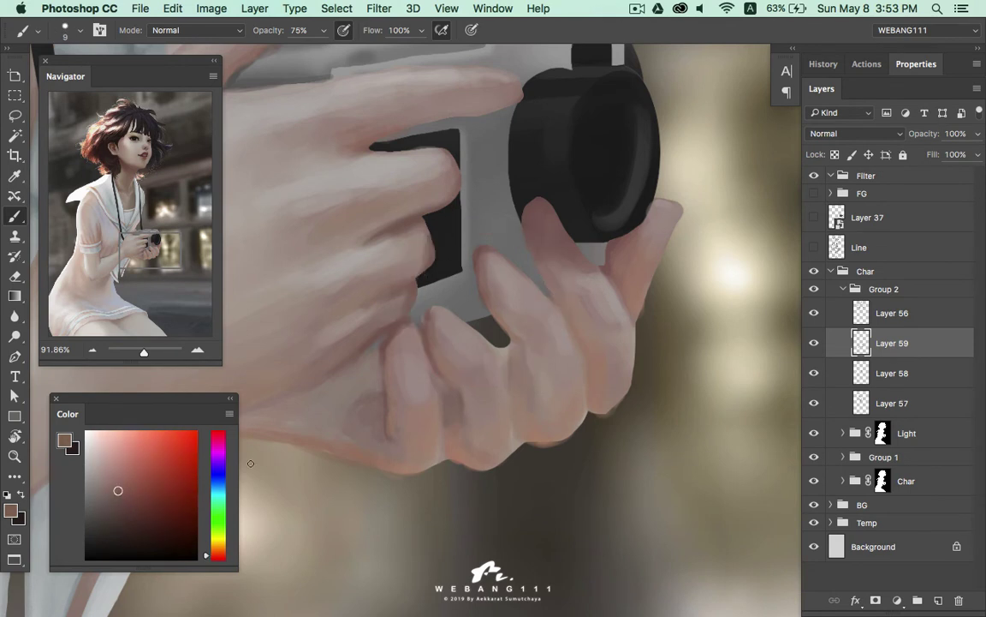
alt+click(442, 379)
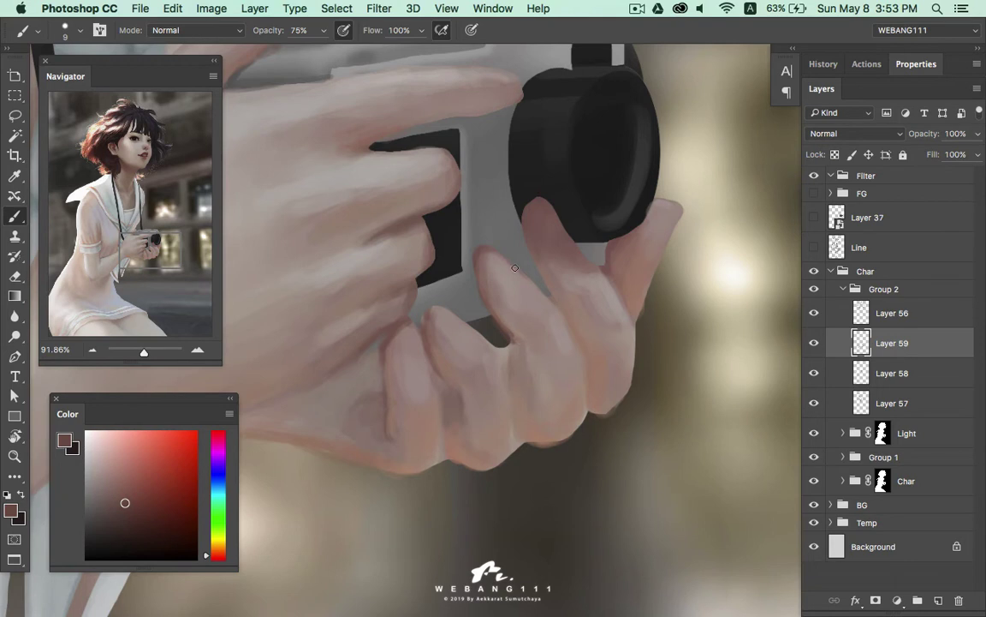
key(ctrl+z)
key(ctrl+z)
key(ctrl+z)
Fine-tune a warmer orange skin colour from the fingers, undoing the last stroke
alt+click(581, 347)
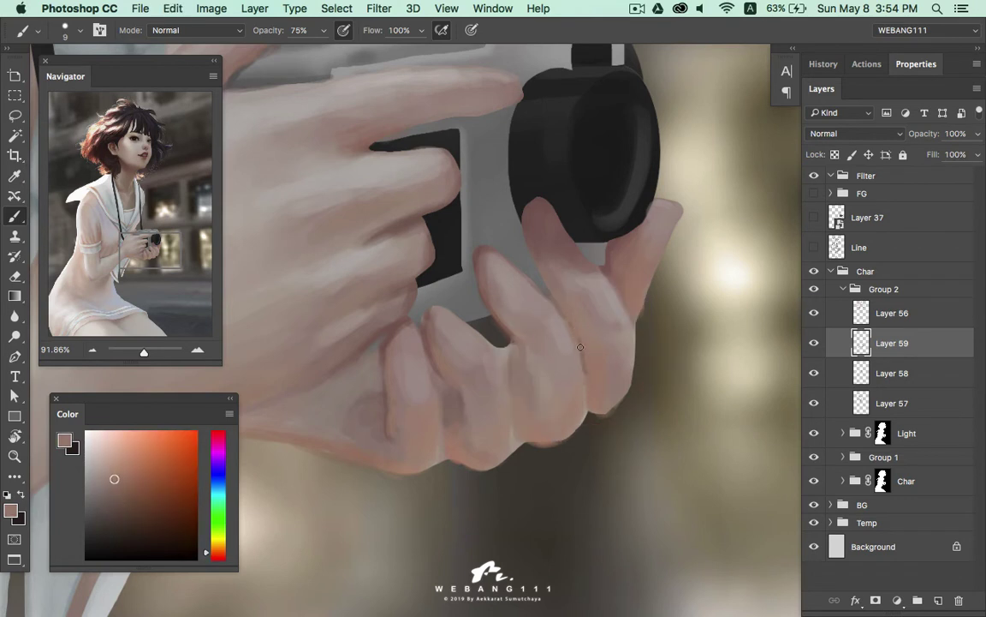
alt+click(514, 326)
key(ctrl+z)
alt+click(519, 372)
alt+click(512, 342)
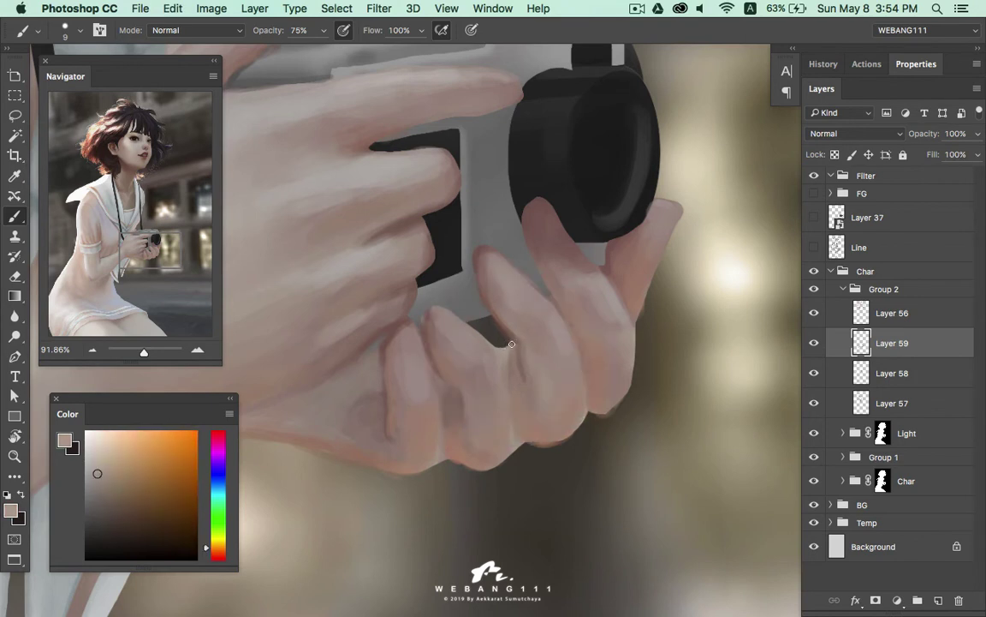
alt+click(503, 347)
alt+click(500, 347)
alt+click(510, 326)
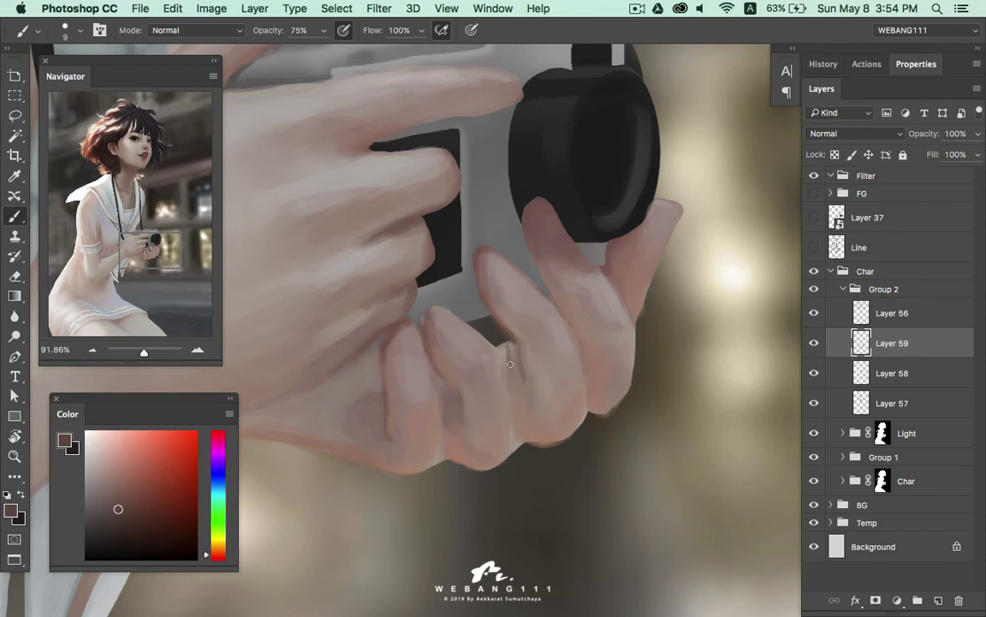
alt+click(500, 342)
Sample darker shadow and pink tones between the fingers for the finger creases
alt+click(455, 319)
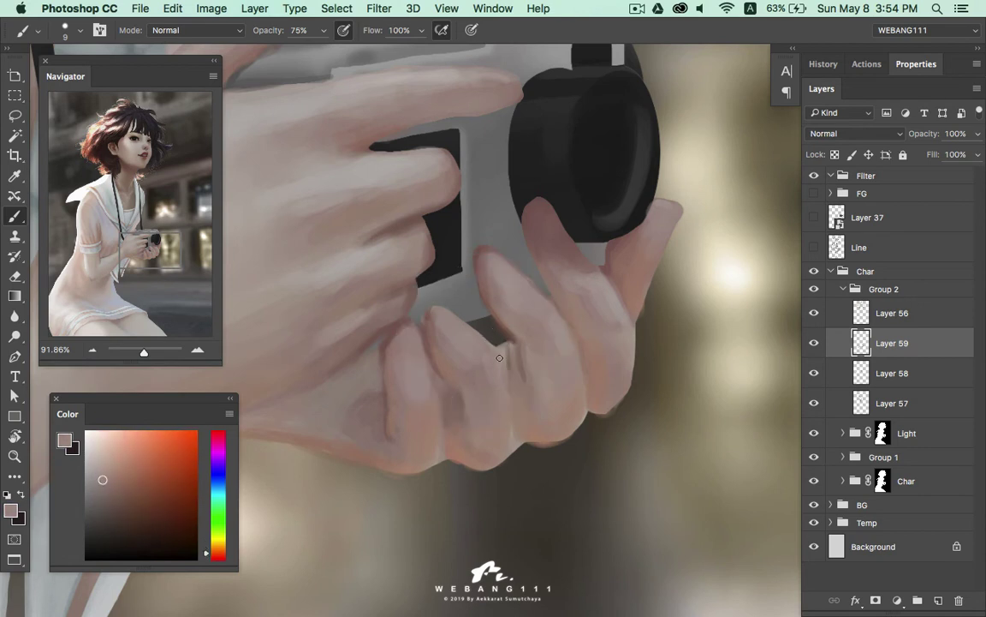
alt+click(452, 315)
alt+click(507, 350)
alt+click(483, 329)
alt+click(459, 395)
alt+click(439, 348)
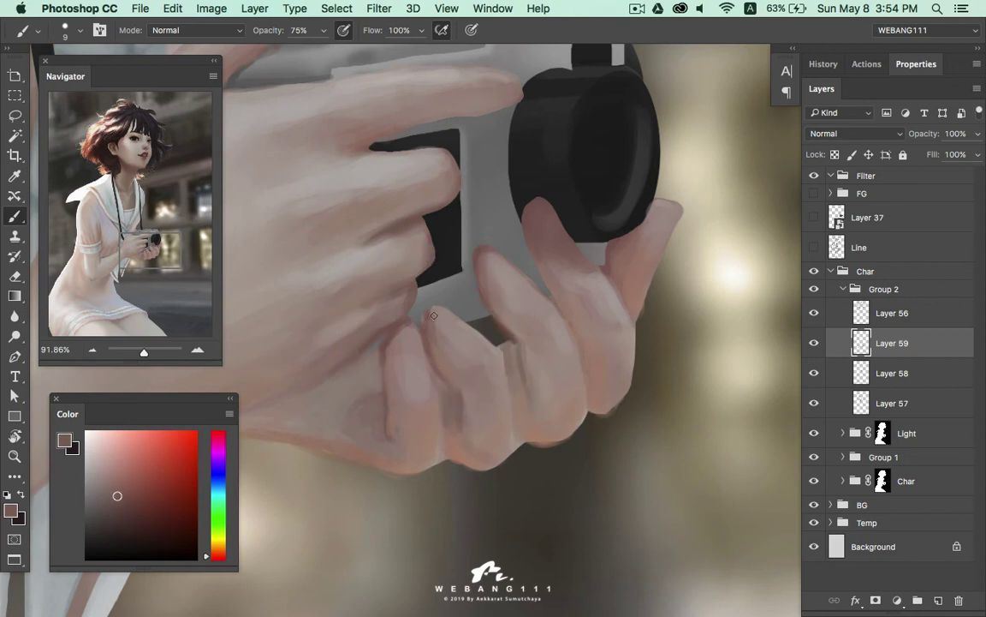
alt+click(419, 325)
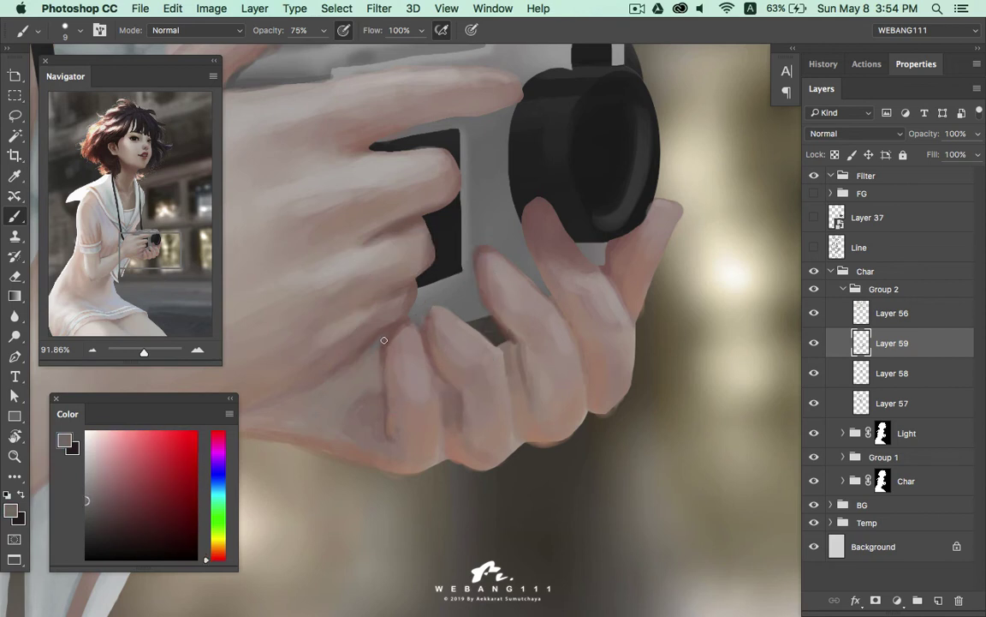
alt+click(385, 336)
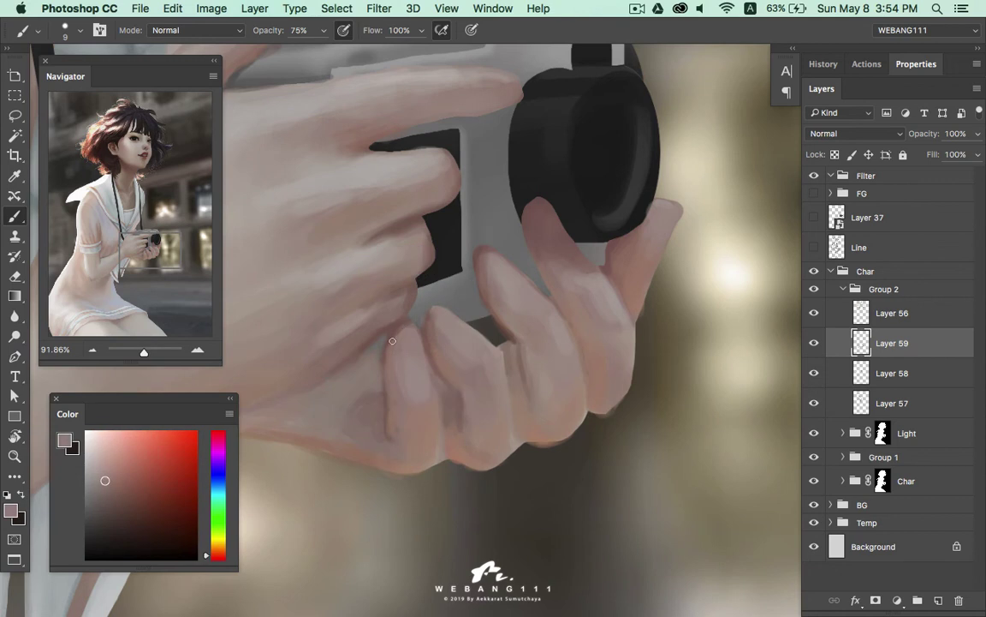
alt+click(407, 304)
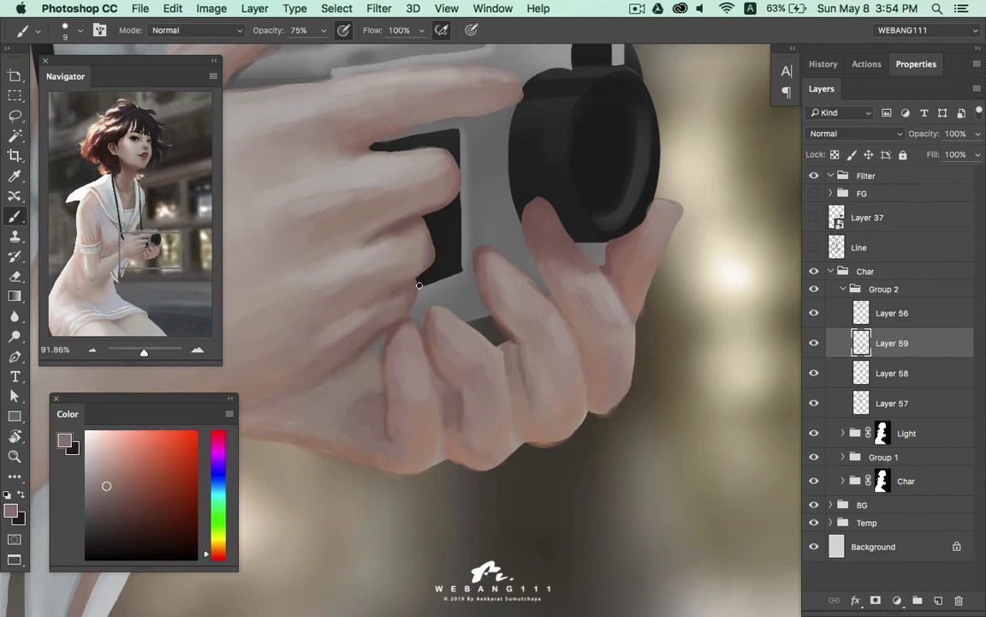
alt+click(403, 294)
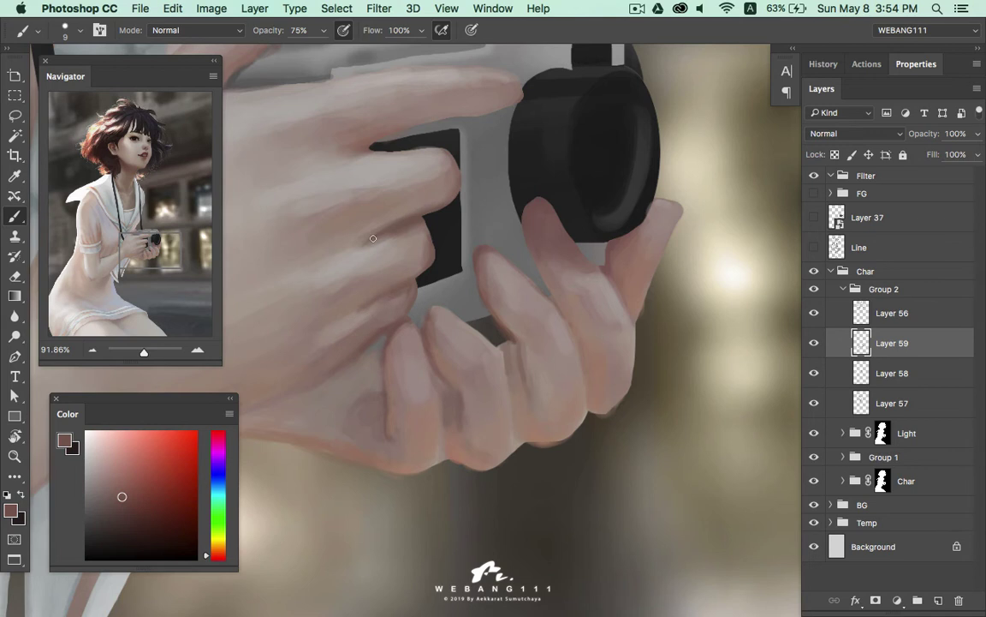
Paint pink-brown skin over the dark camera grip edge along the index finger
drag(430, 219, 414, 284)
scroll(417, 183, up, 5)
alt+click(335, 217)
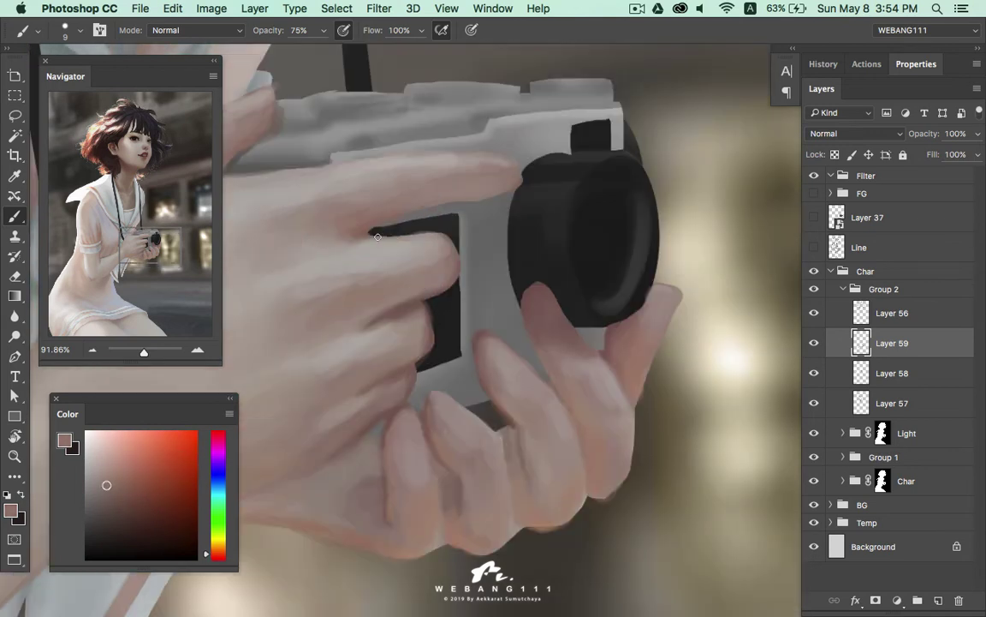
click(117, 474)
drag(440, 234, 432, 233)
alt+click(368, 227)
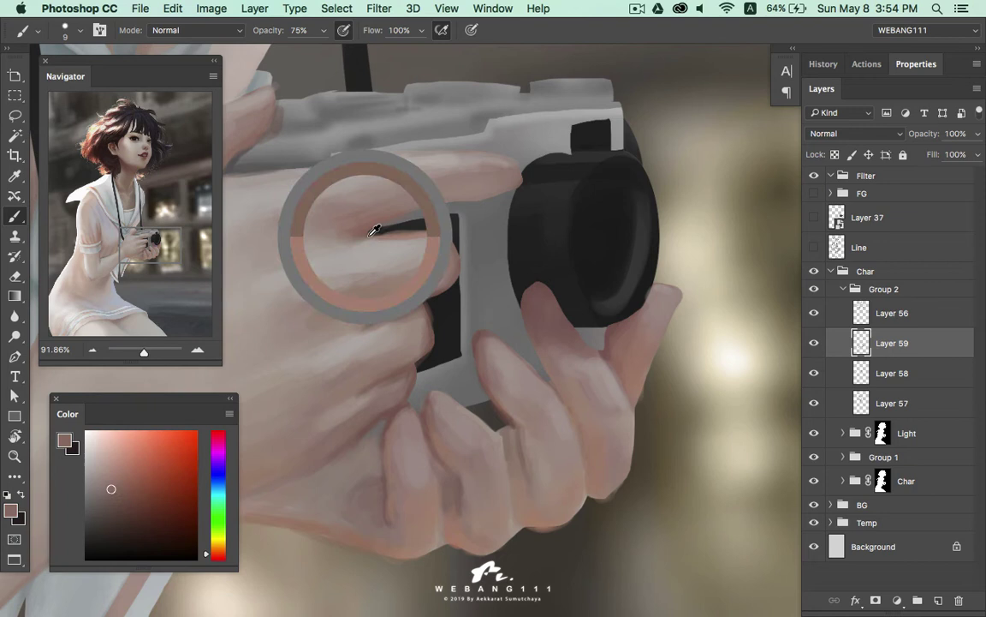
alt+click(432, 236)
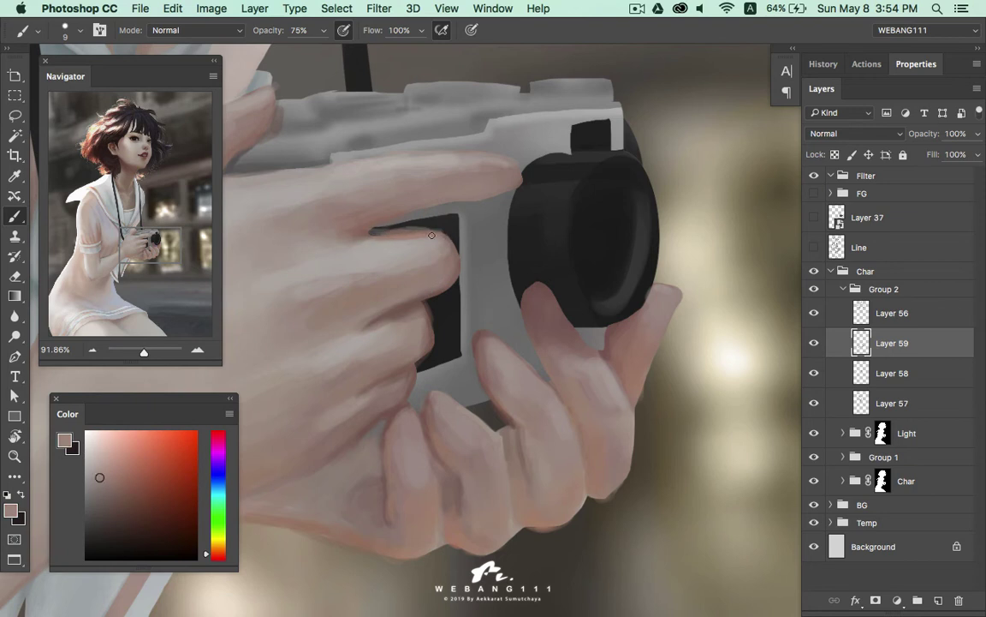
alt+click(377, 227)
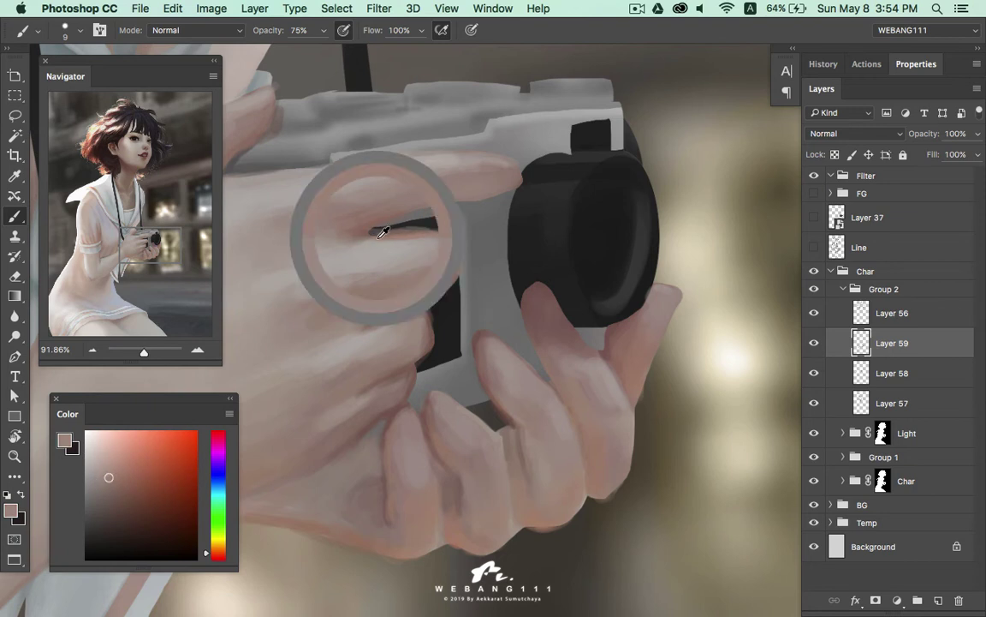
Centre the curled lower fingers and pick darker brown shadow and reddish skin tones
drag(349, 217, 379, 267)
alt+click(399, 274)
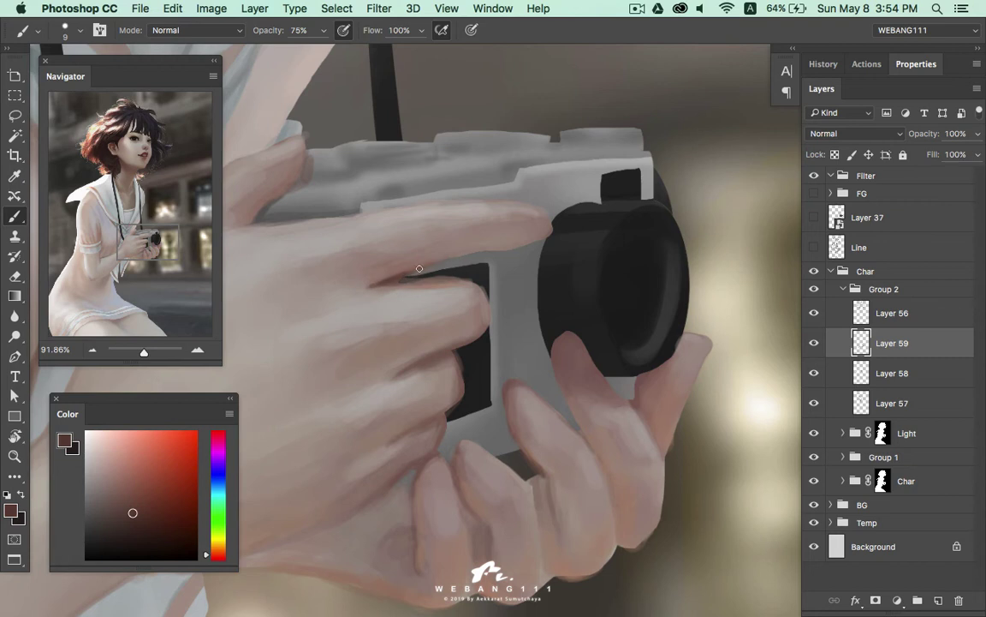
drag(441, 315, 459, 269)
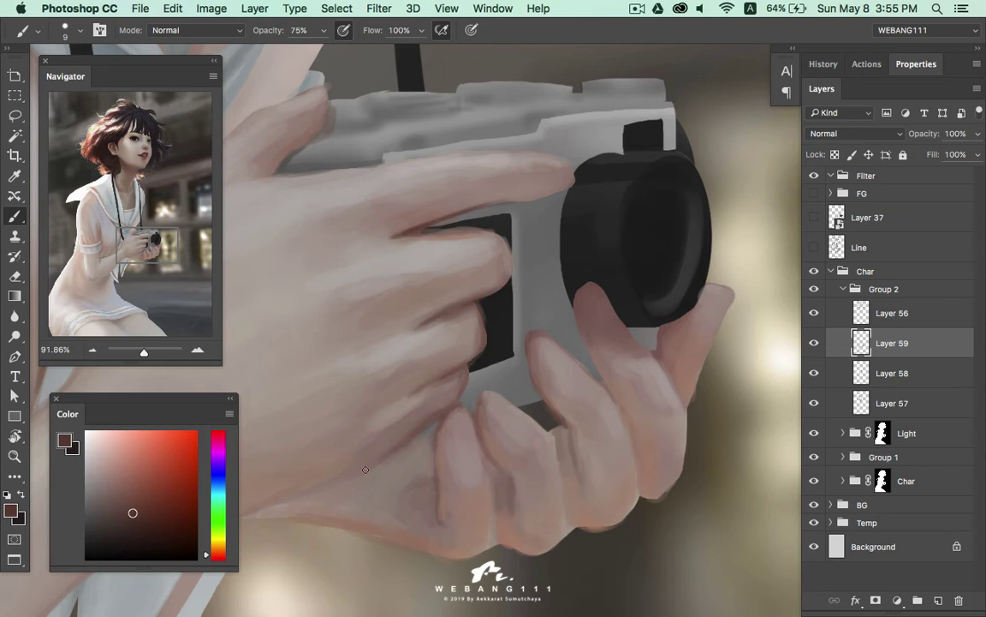
drag(443, 417, 457, 371)
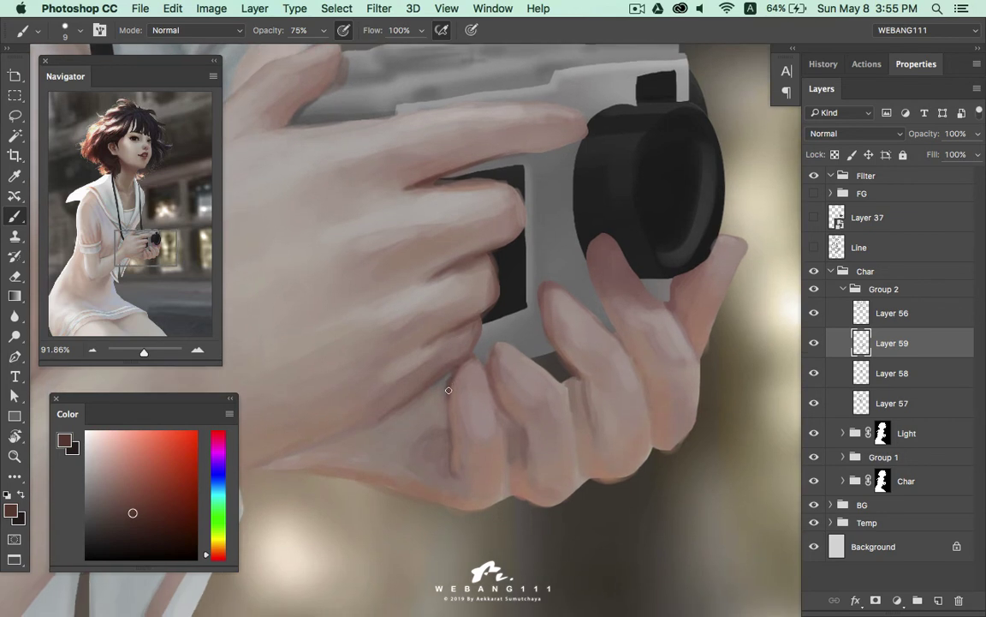
alt+click(478, 376)
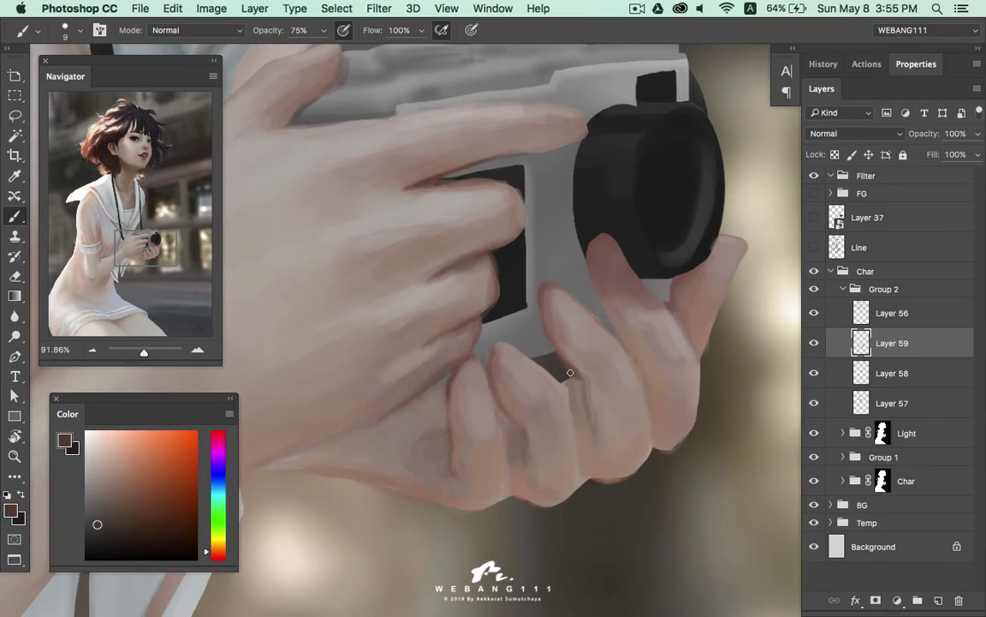
alt+click(513, 329)
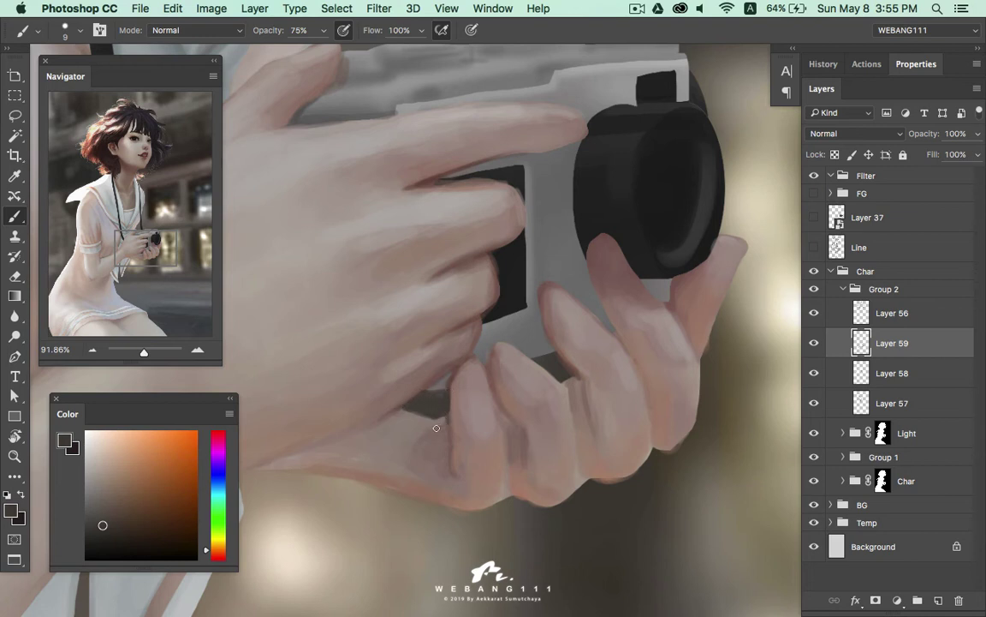
alt+click(394, 384)
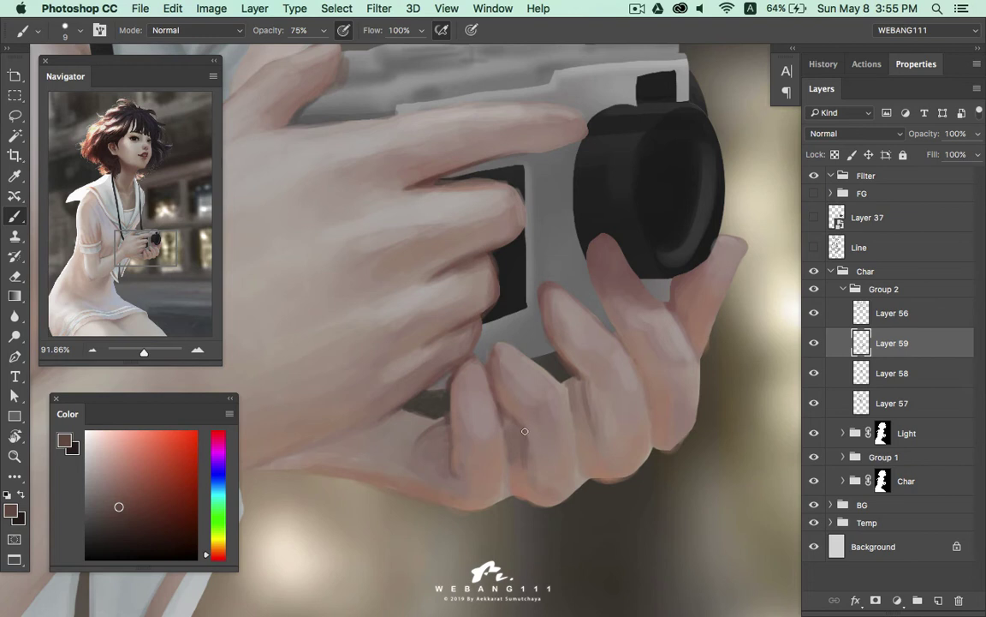
Sample finger-gap browns and lens greys, then paint the fingertip against the lens edge
scroll(495, 388, right, 5)
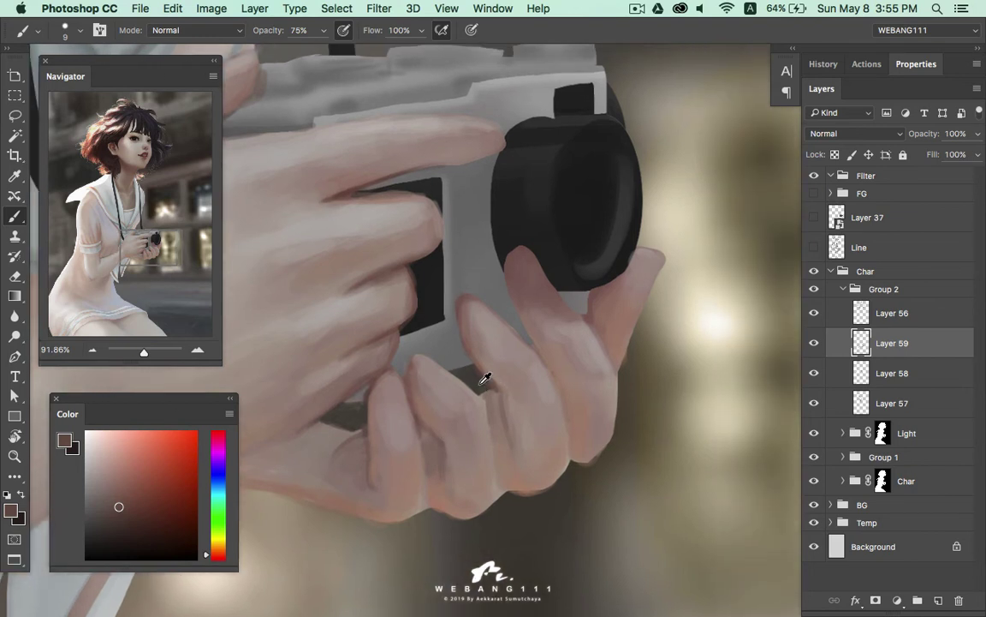
alt+click(436, 342)
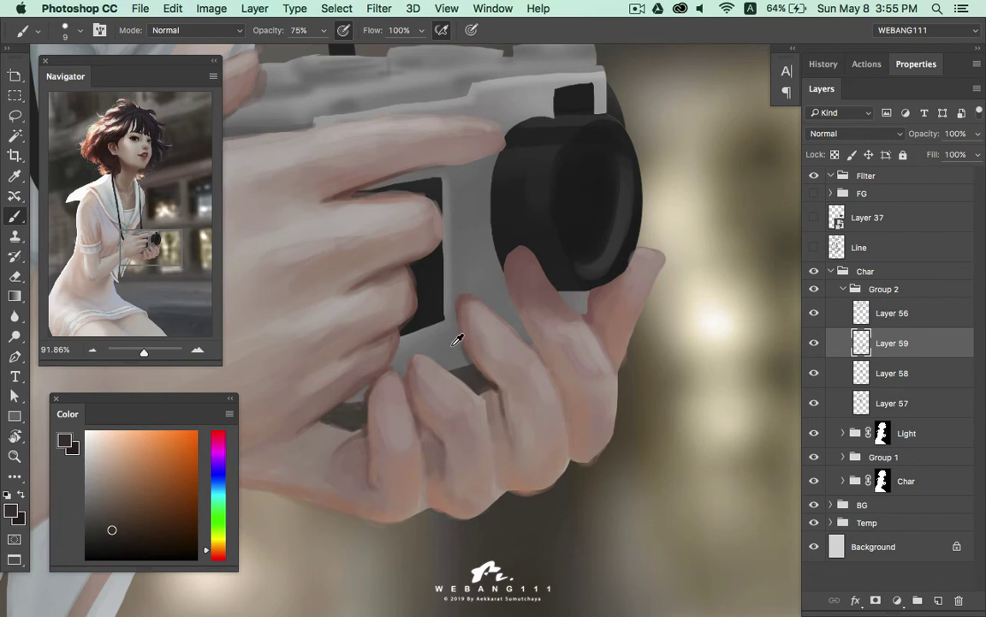
alt+click(455, 344)
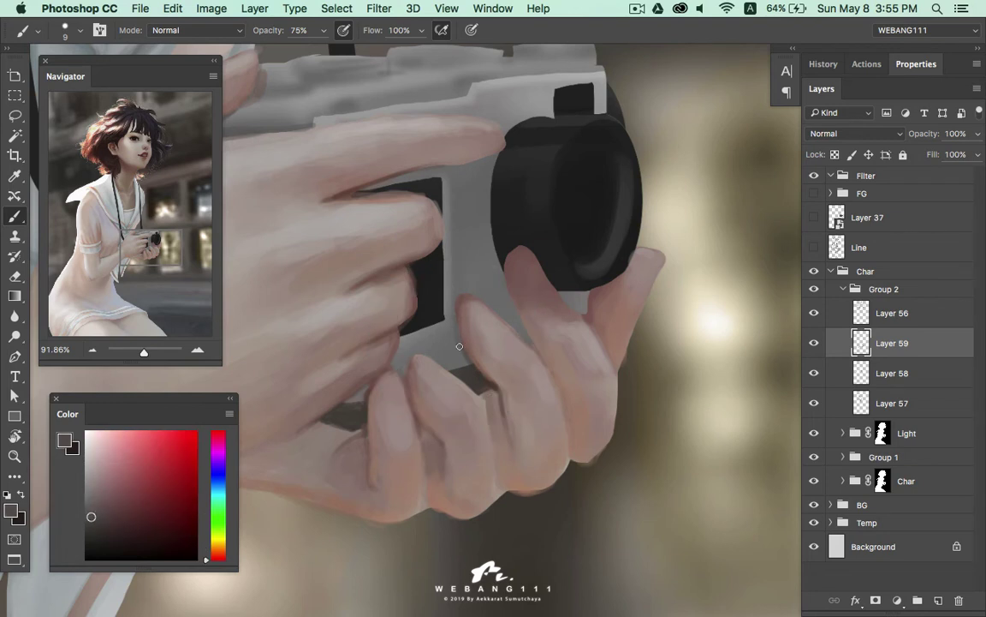
alt+click(386, 369)
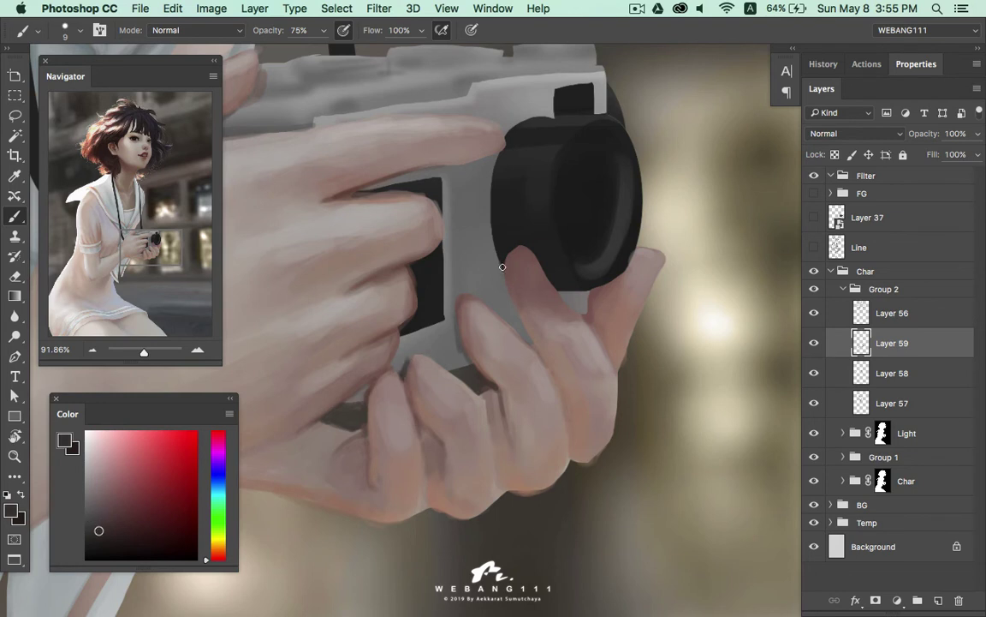
alt+click(630, 250)
alt+click(610, 280)
alt+click(583, 299)
alt+click(507, 270)
alt+click(530, 297)
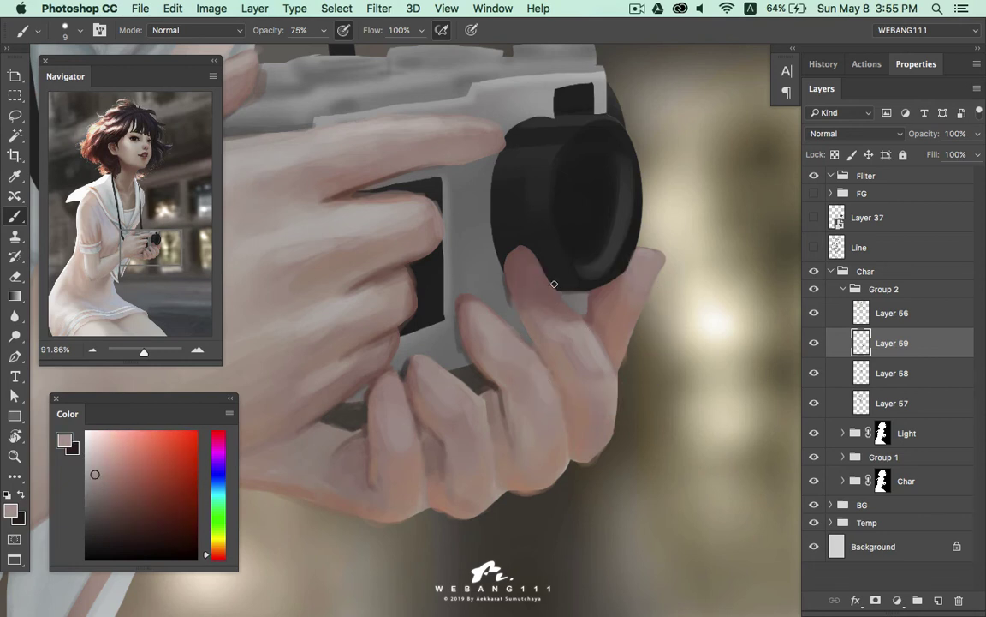
drag(505, 262, 531, 291)
Resample the near-black lens colour, undo the last stroke, and rotate the view level
alt+click(509, 256)
alt+click(511, 258)
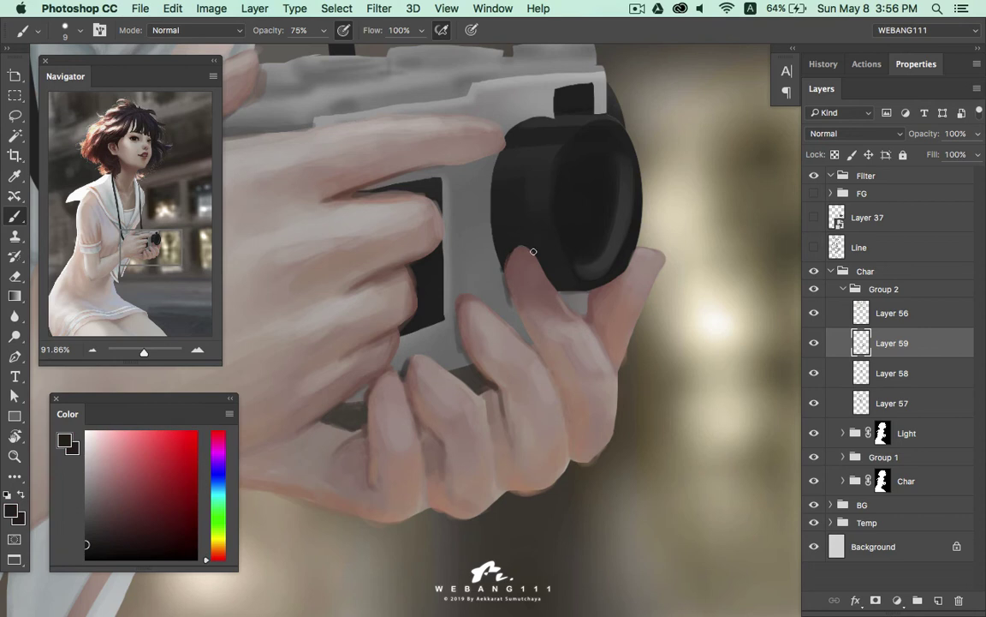
alt+click(514, 291)
key(ctrl+z)
drag(475, 370, 487, 305)
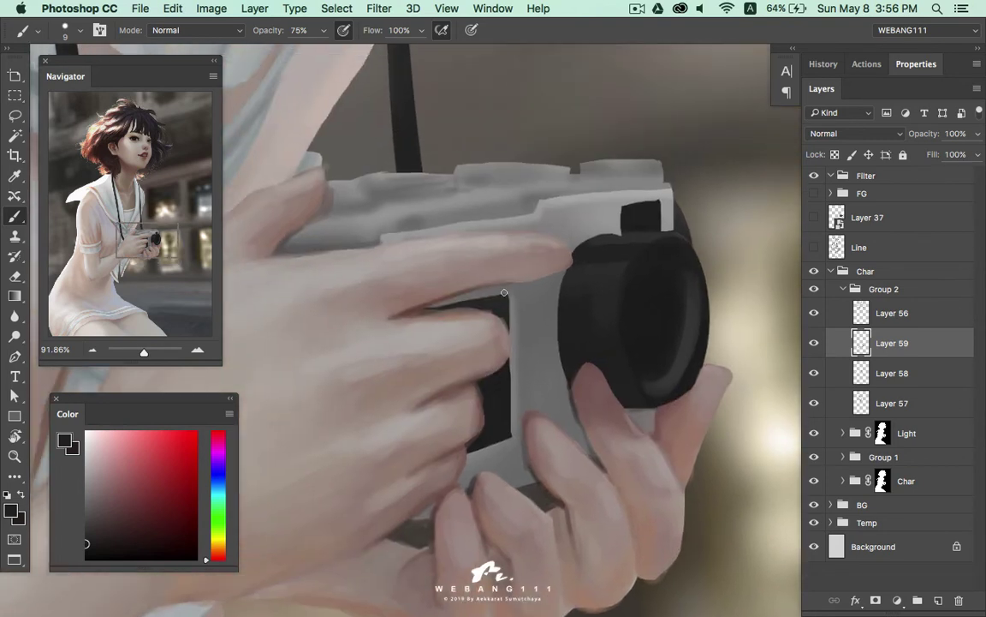
Sample camera greys and finger pinks, then pick a saturated pink and soft round brush
alt+click(547, 286)
alt+click(508, 300)
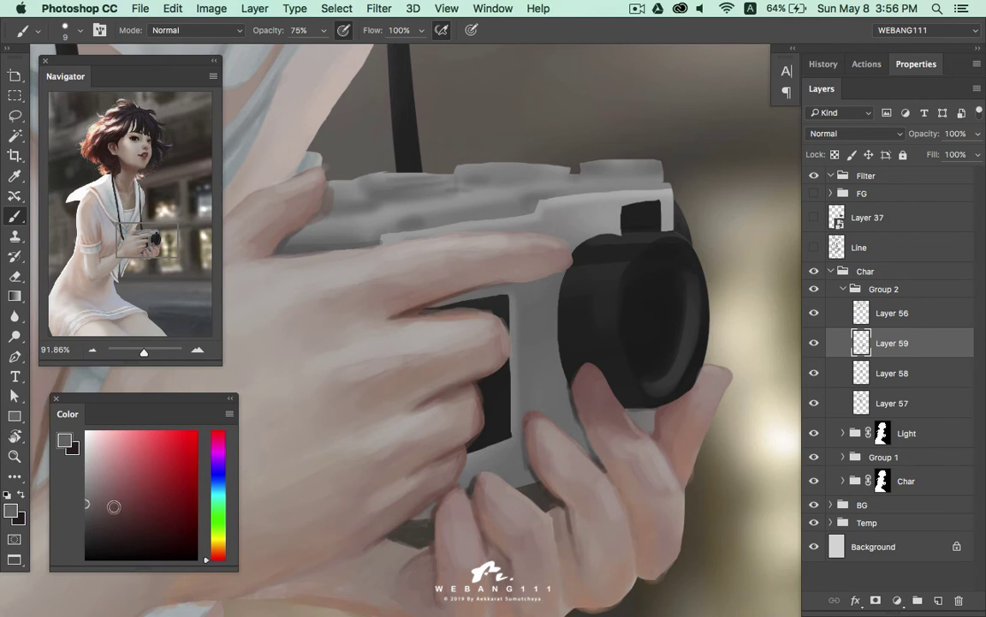
alt+click(540, 276)
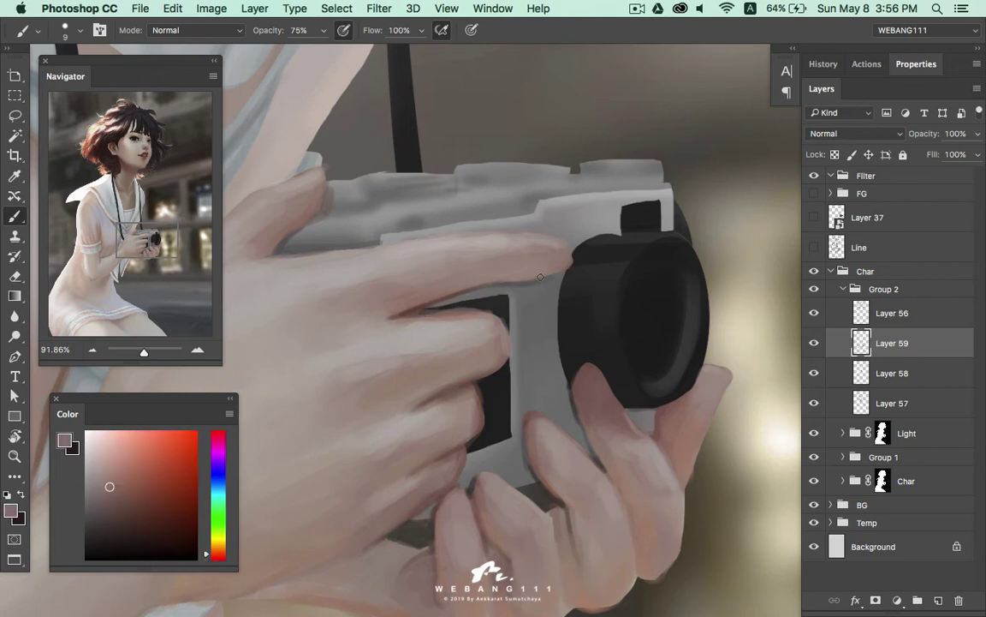
alt+click(567, 263)
click(124, 479)
right_click(351, 382)
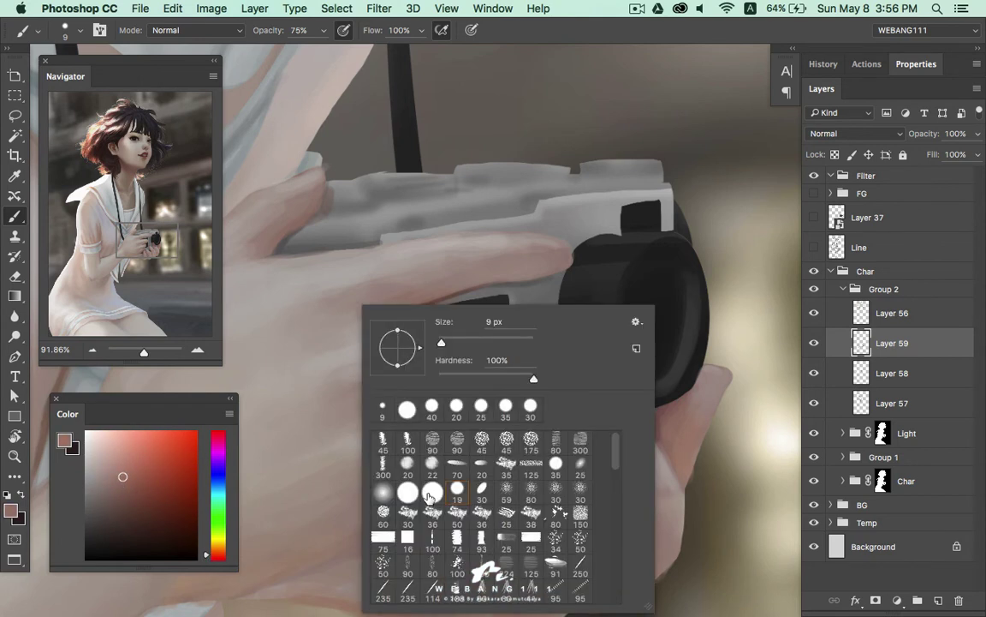
click(896, 341)
Resize the brush between 35 and 50 px, settle on 25 px, and touch up the finger edge
key(bracketright)
key(bracketright)
key(bracketright)
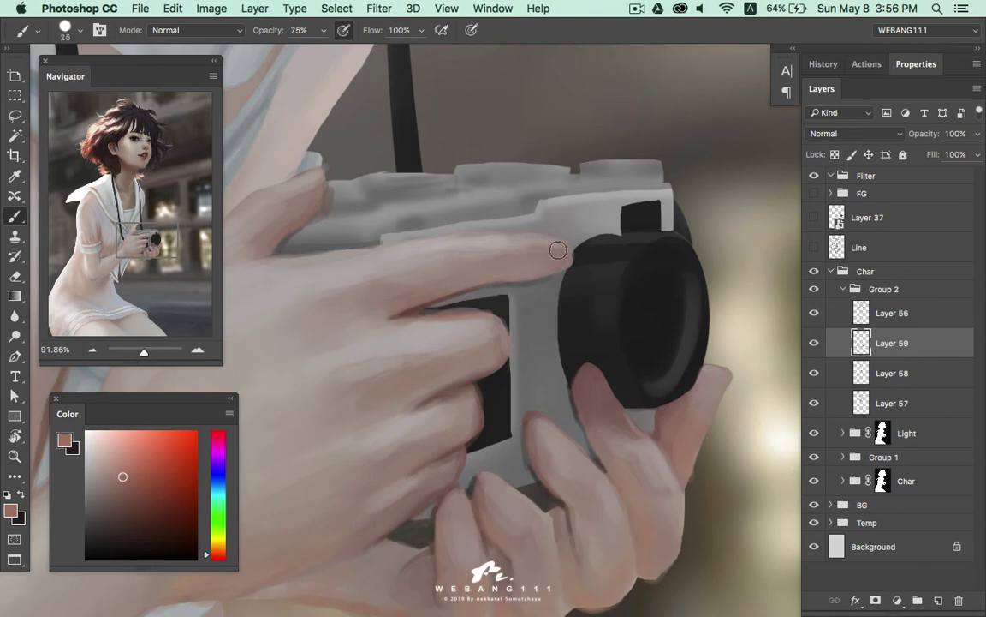
key(bracketright)
click(205, 556)
key(bracketright)
key(bracketright)
click(119, 498)
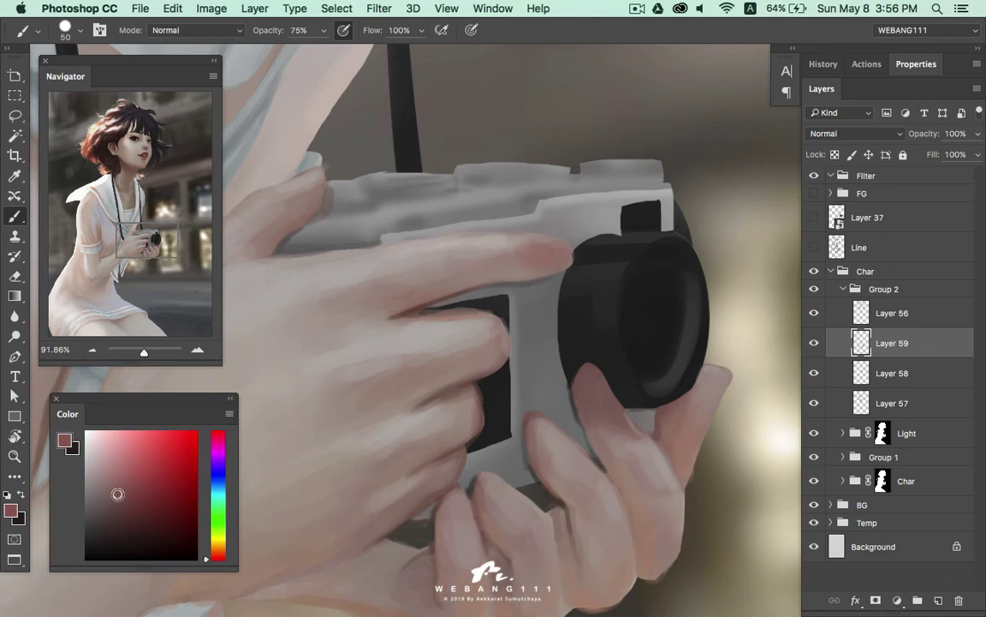
key(bracketleft)
key(bracketleft)
key(bracketleft)
key(bracketright)
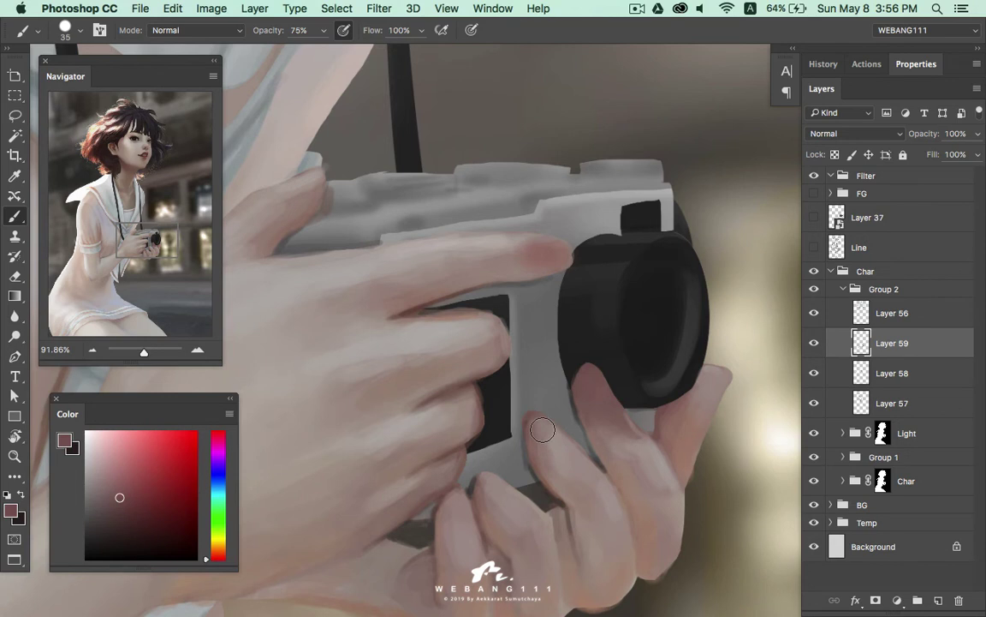
key(bracketleft)
key(bracketleft)
key(bracketleft)
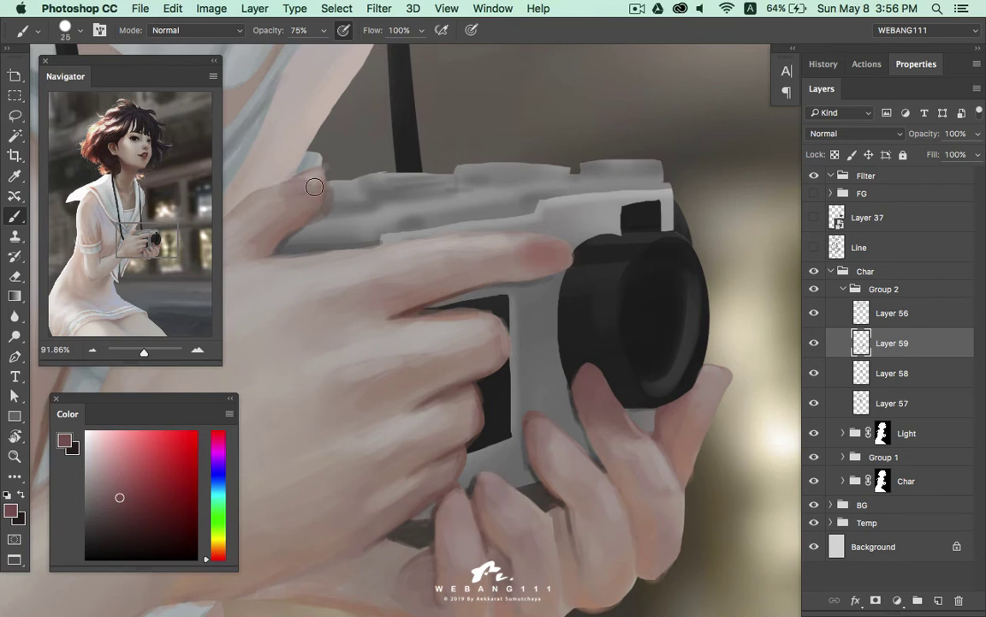
mouse_move(286, 190)
mouse_down()
mouse_move(305, 183)
mouse_move(281, 165)
mouse_up()
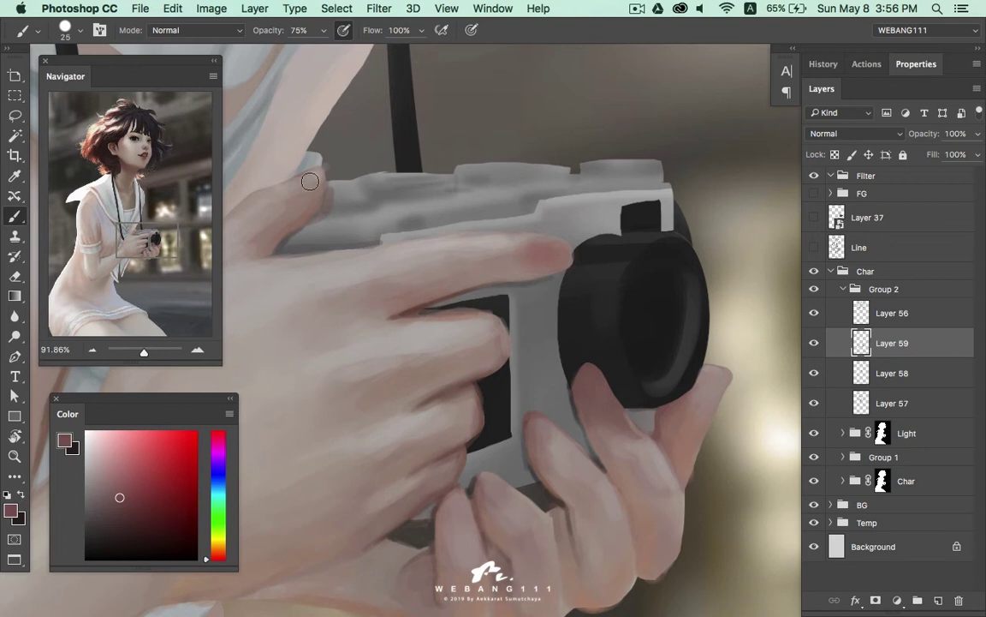
Repaint the fingertip beside the lens in a lighter pink and zoom out to check
alt+click(527, 261)
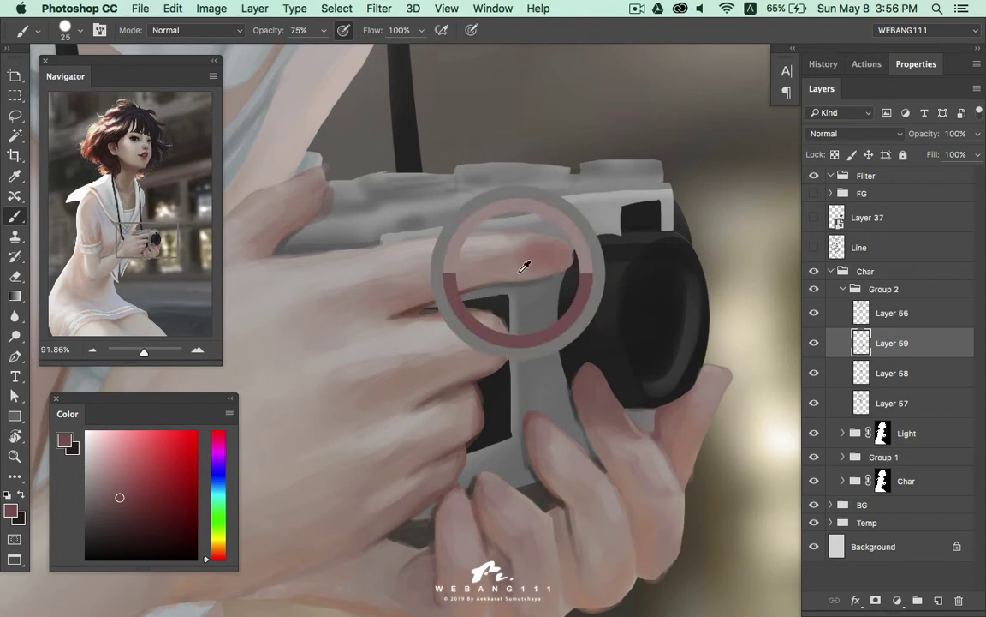
alt+click(558, 249)
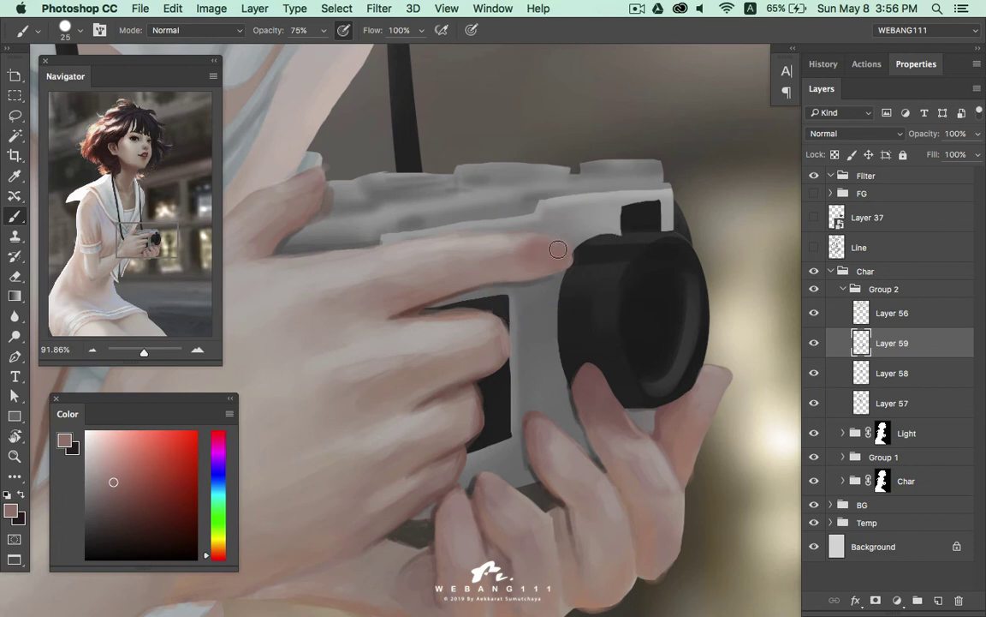
drag(540, 240, 552, 274)
mouse_move(618, 392)
mouse_down()
mouse_move(465, 353)
mouse_move(478, 228)
mouse_up()
Sample and fine-tune greyer skin tones from the index finger on the camera top
key(b)
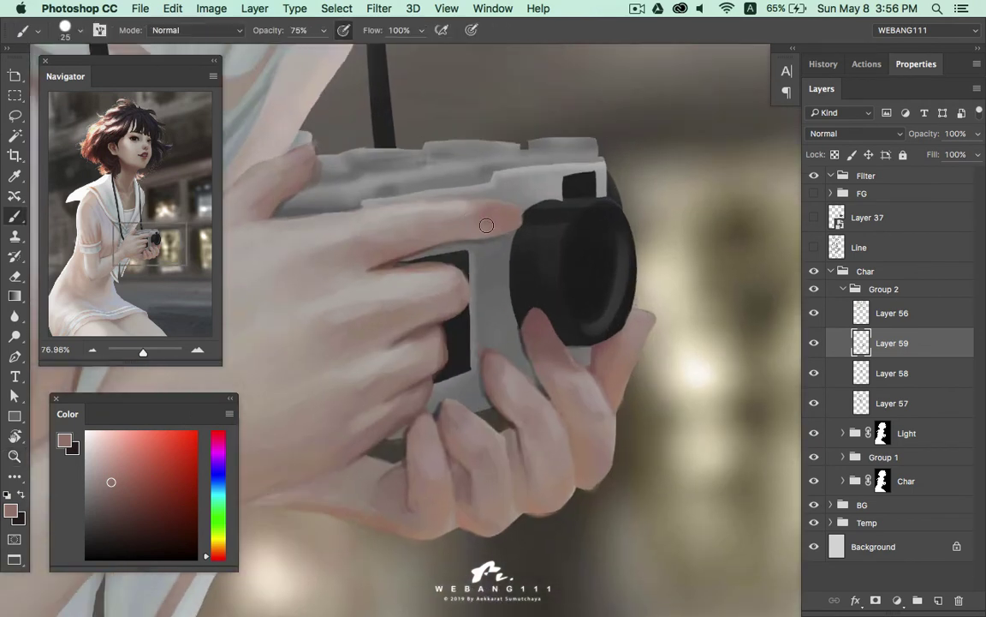
alt+click(436, 199)
alt+click(449, 202)
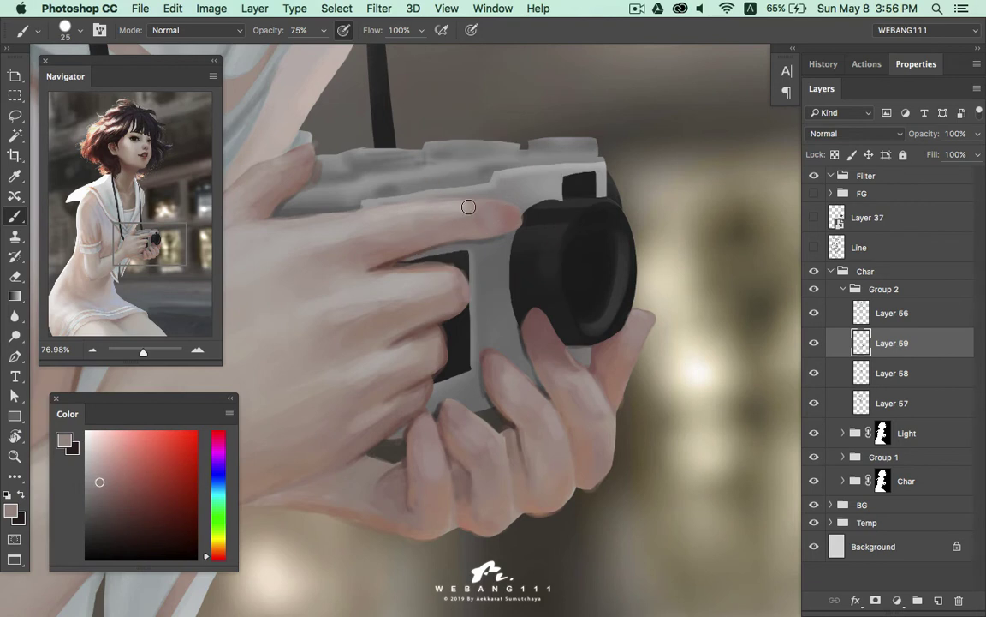
alt+click(459, 193)
alt+click(462, 206)
alt+click(291, 163)
alt+click(300, 160)
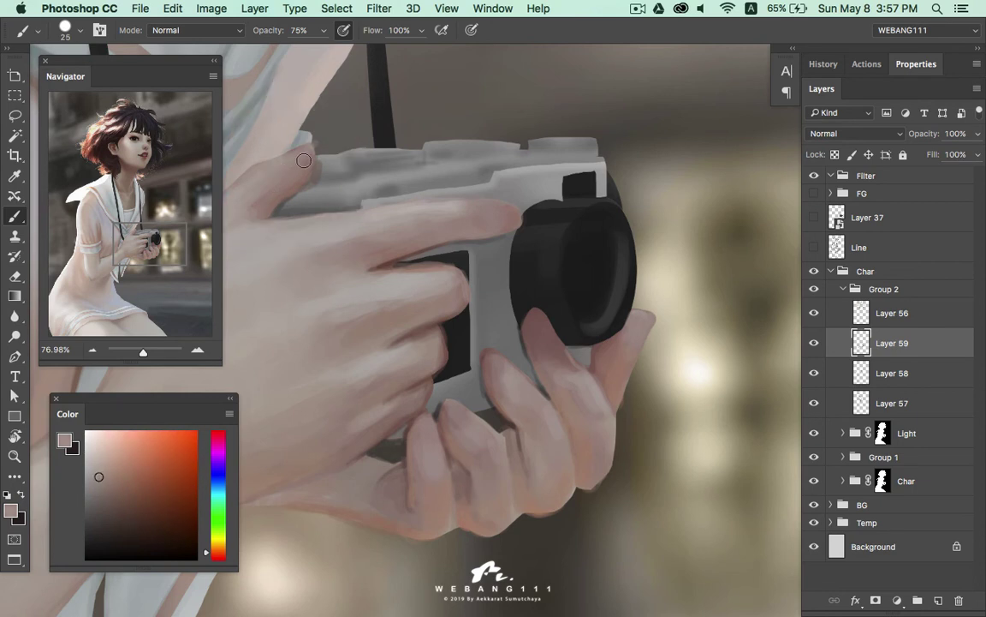
alt+click(248, 171)
Centre the upper hand, shrink the brush, and sample skin tones ending on a dark shadow colour
drag(266, 195, 405, 217)
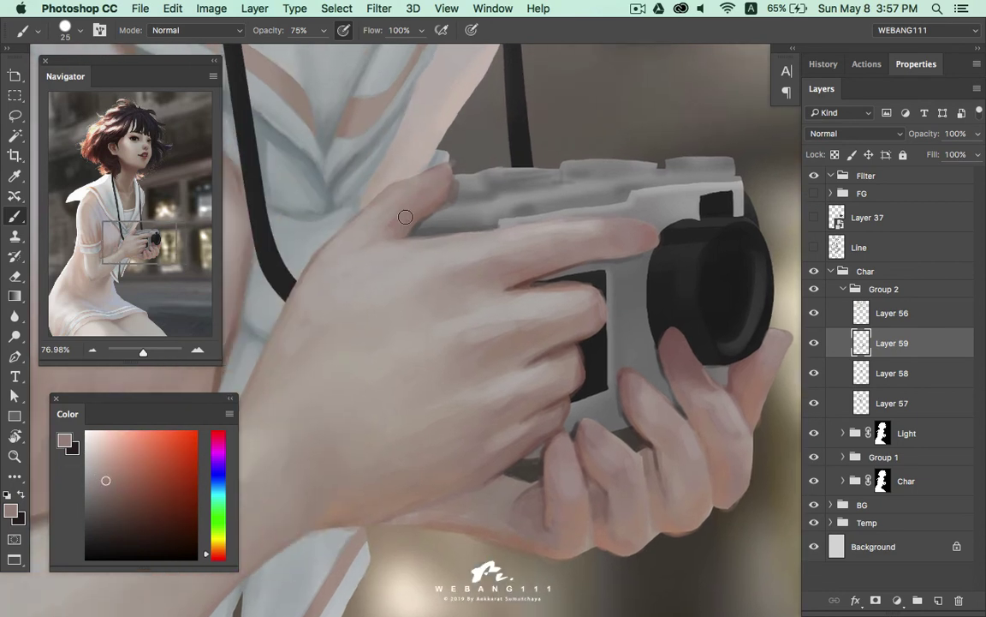
key(bracketleft)
alt+click(355, 195)
alt+click(419, 212)
alt+click(410, 175)
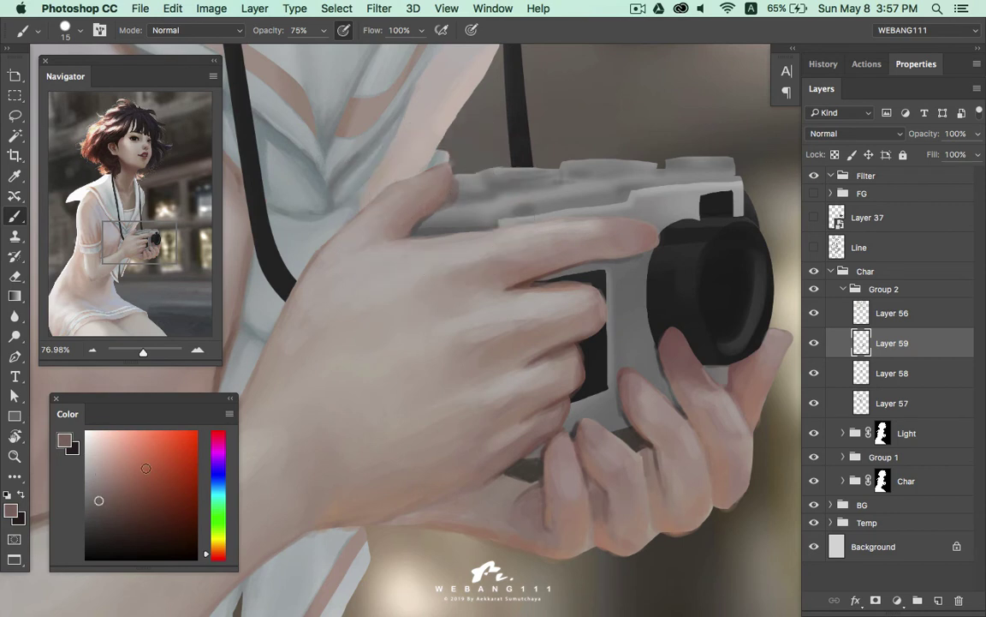
Choose a brush preset at about 8 px, recentre on the camera and hands, and toggle Layer 59's visibility
right_click(401, 264)
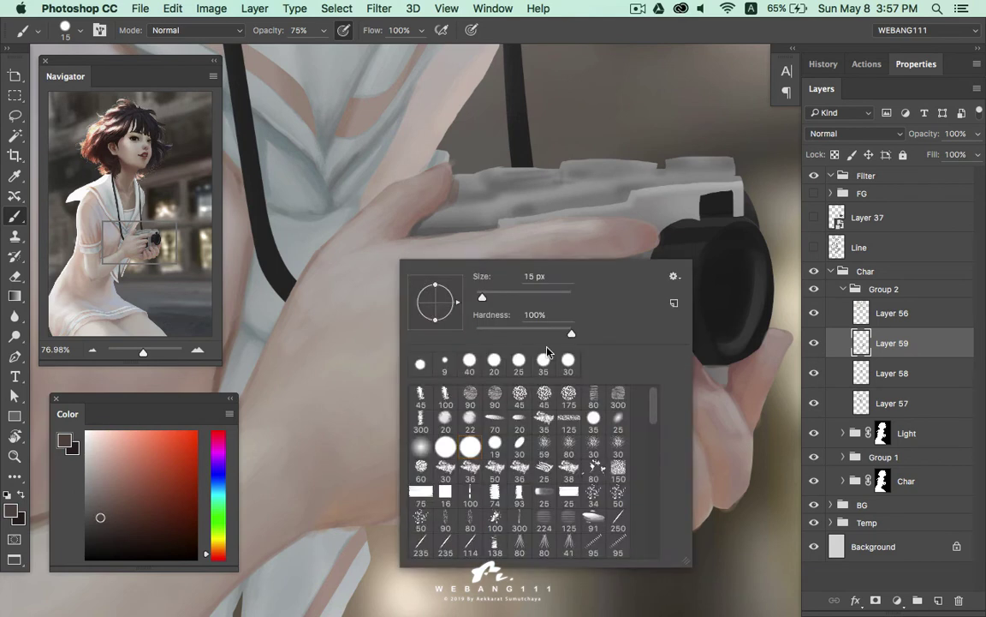
double_click(445, 409)
key(bracketleft)
key(bracketleft)
key(bracketleft)
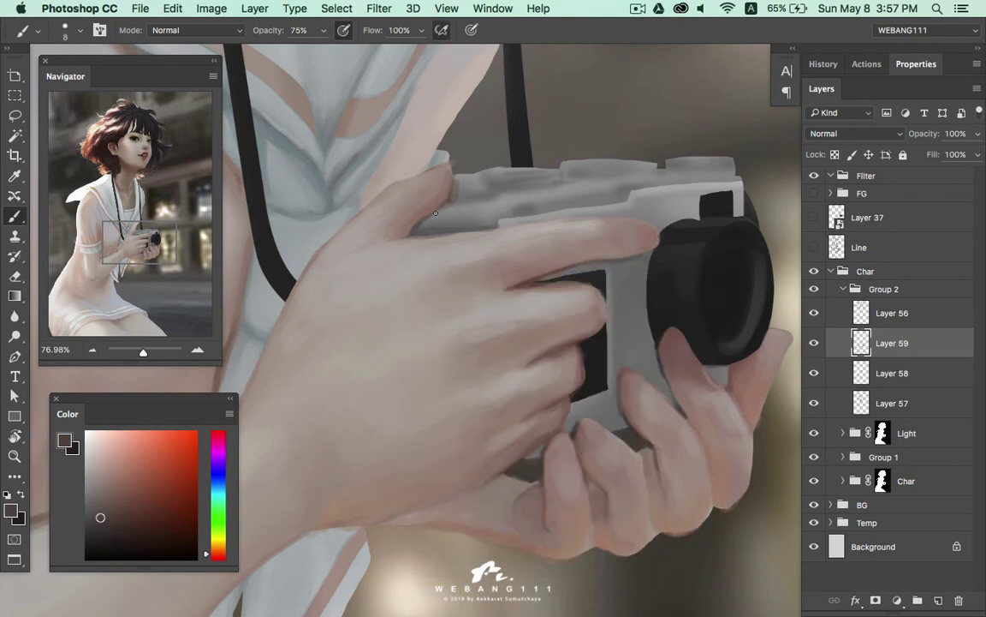
key(super+s)
scroll(583, 302, right, 3)
scroll(583, 302, up, 1)
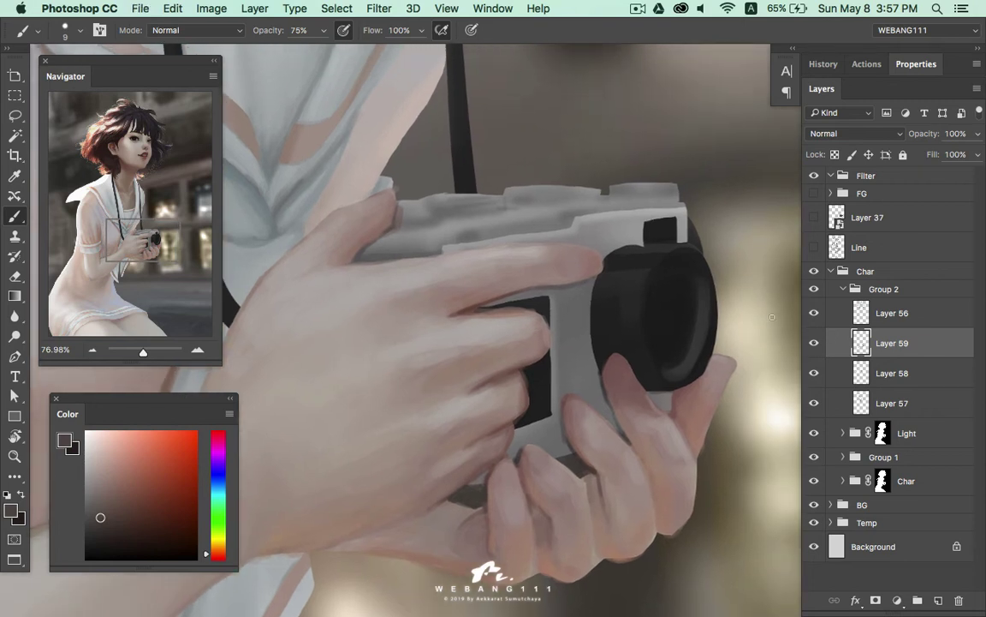
click(814, 343)
Add Layer 60 above Layer 59, show the Line sketch, pick a darker brownish skin tone, and undo a test stroke
click(938, 600)
click(814, 247)
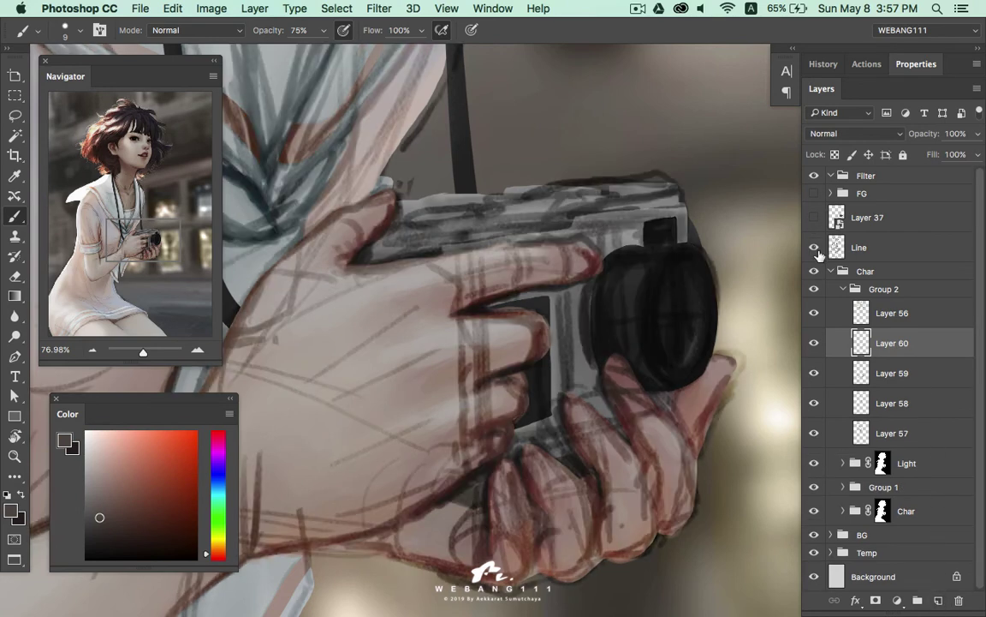
scroll(634, 266, up, 2)
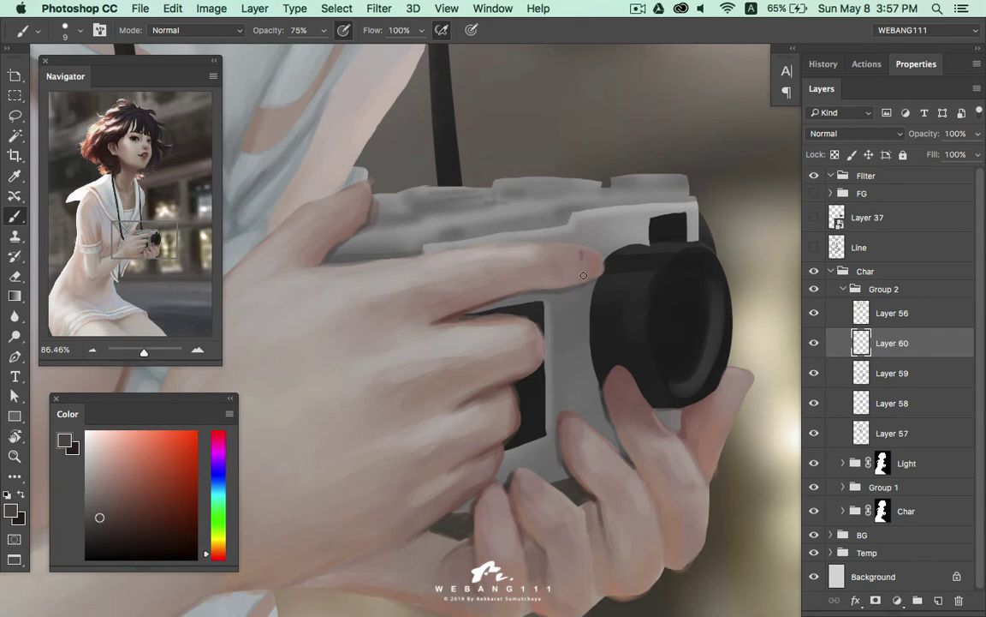
alt+click(455, 296)
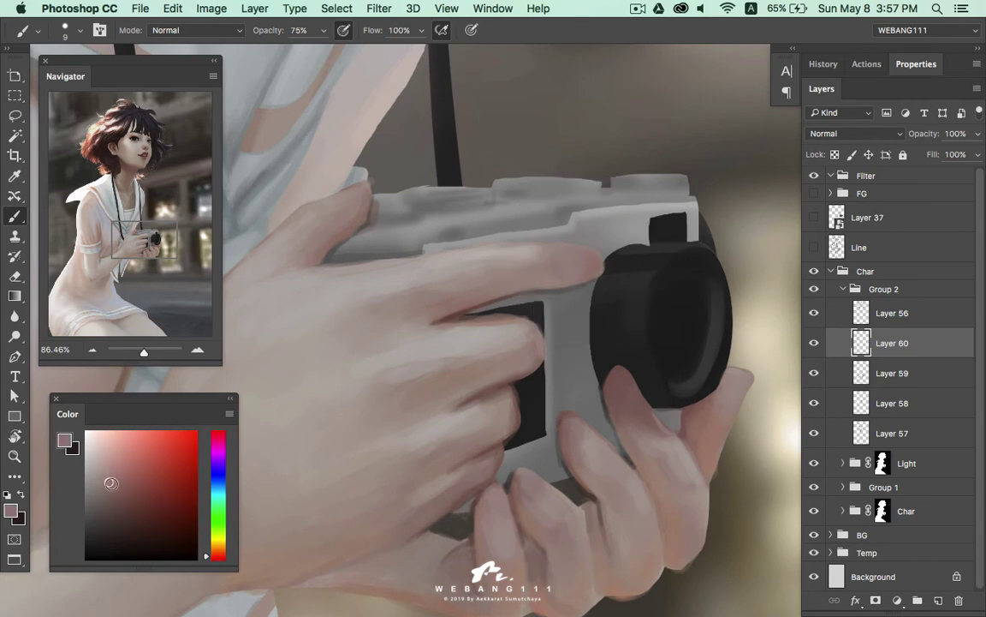
alt+click(577, 282)
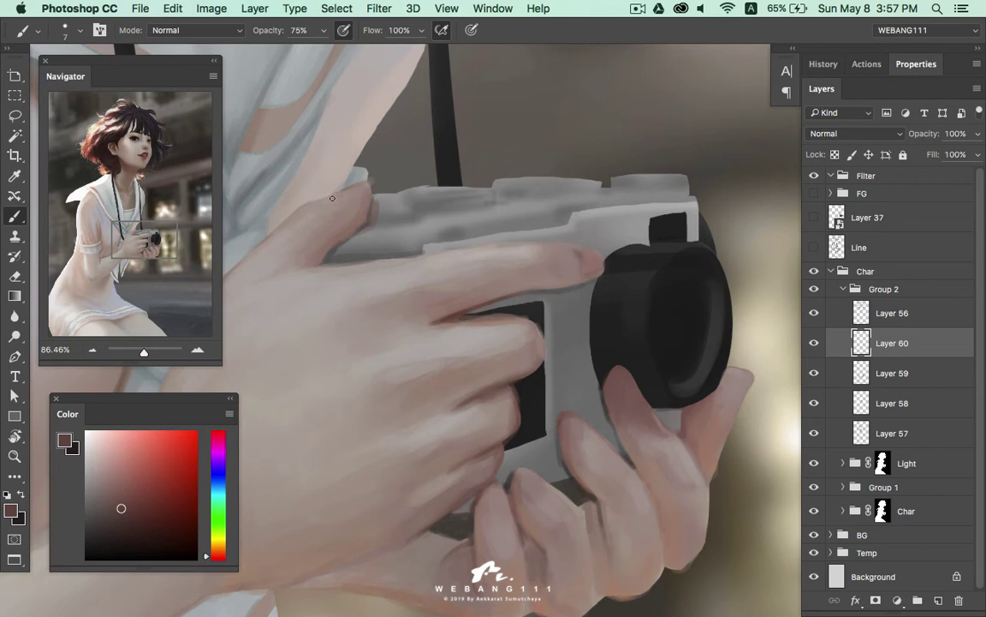
key(ctrl+z)
scroll(572, 370, down, 3)
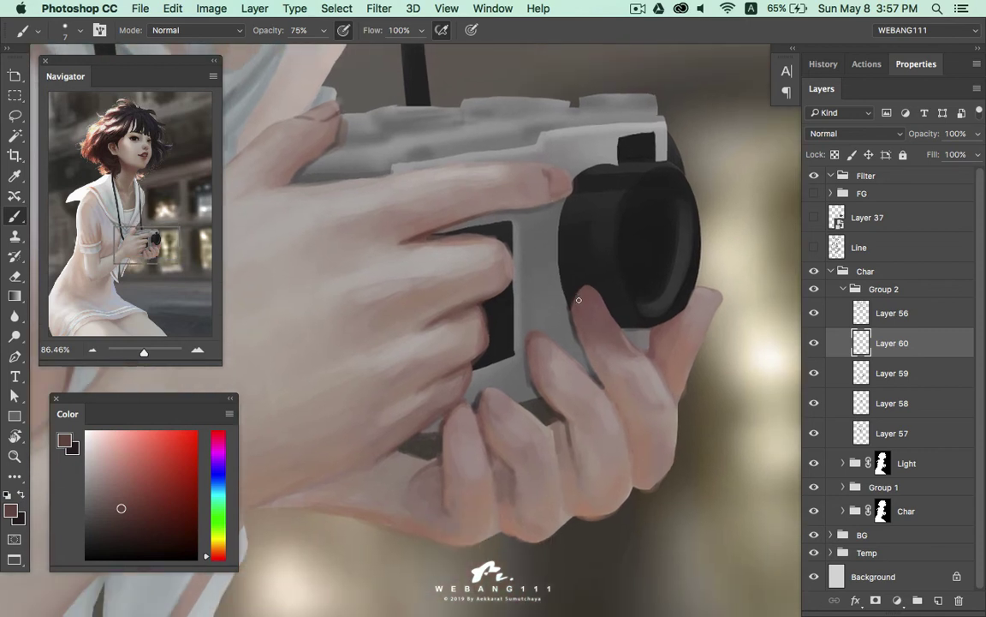
Sample a colour near the lens and adjust it through lighter and darker pinks in the colour picker
alt+click(586, 284)
click(124, 511)
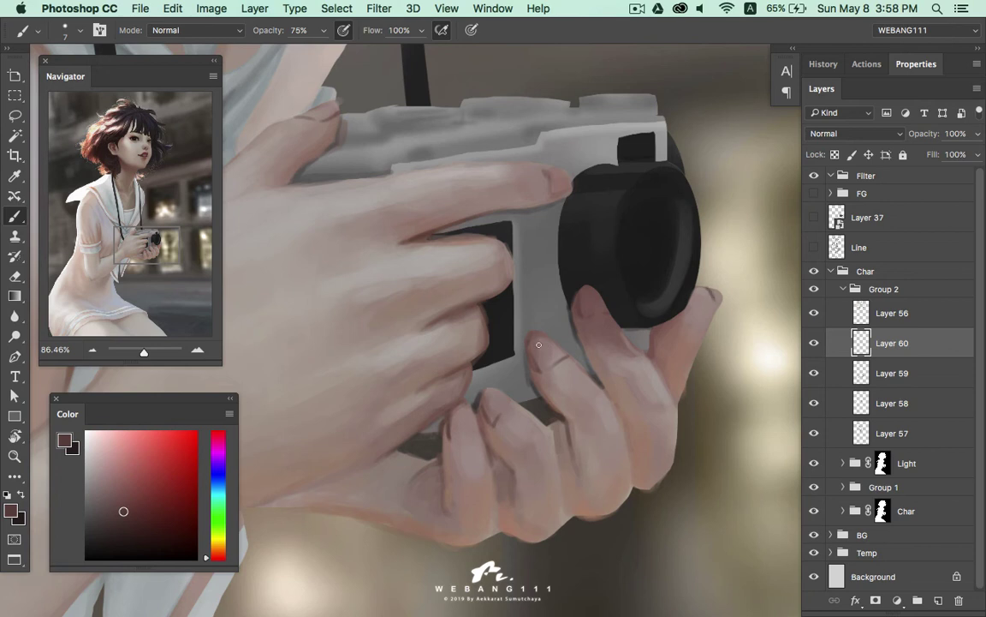
click(121, 473)
click(97, 451)
click(99, 457)
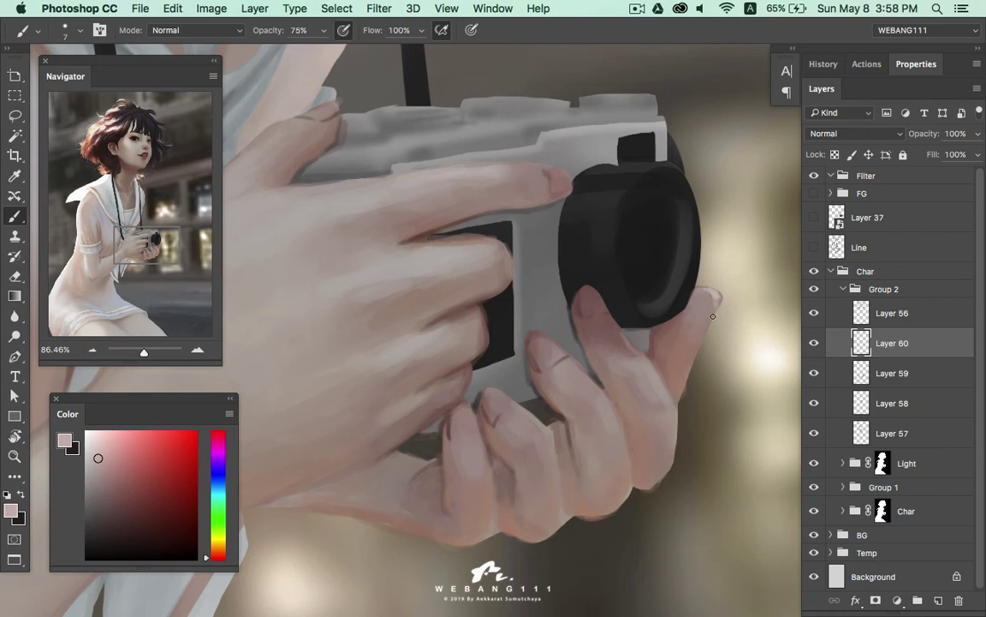
click(101, 484)
click(105, 493)
click(103, 488)
Enlarge the brush to about 15 px, sample finger tones, and paint a thin crease across the finger
key(bracketright)
key(bracketright)
key(bracketright)
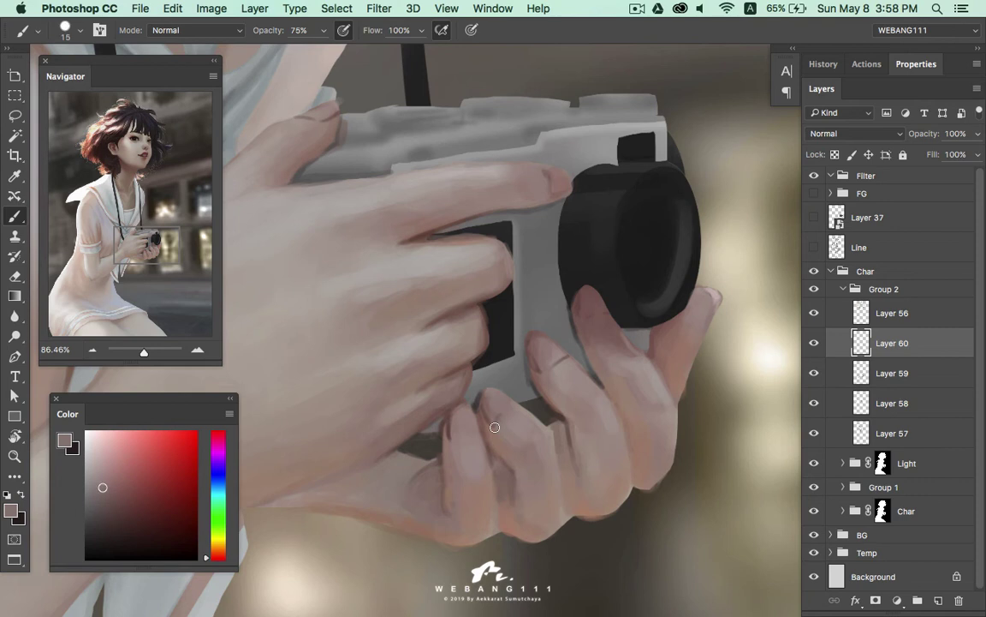
click(111, 491)
key(bracketright)
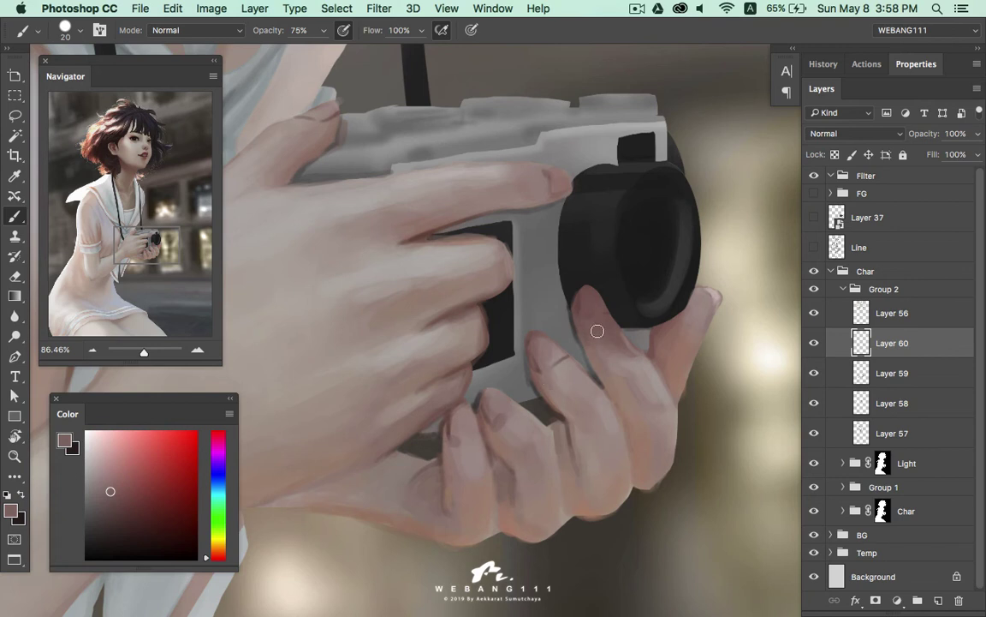
alt+click(505, 339)
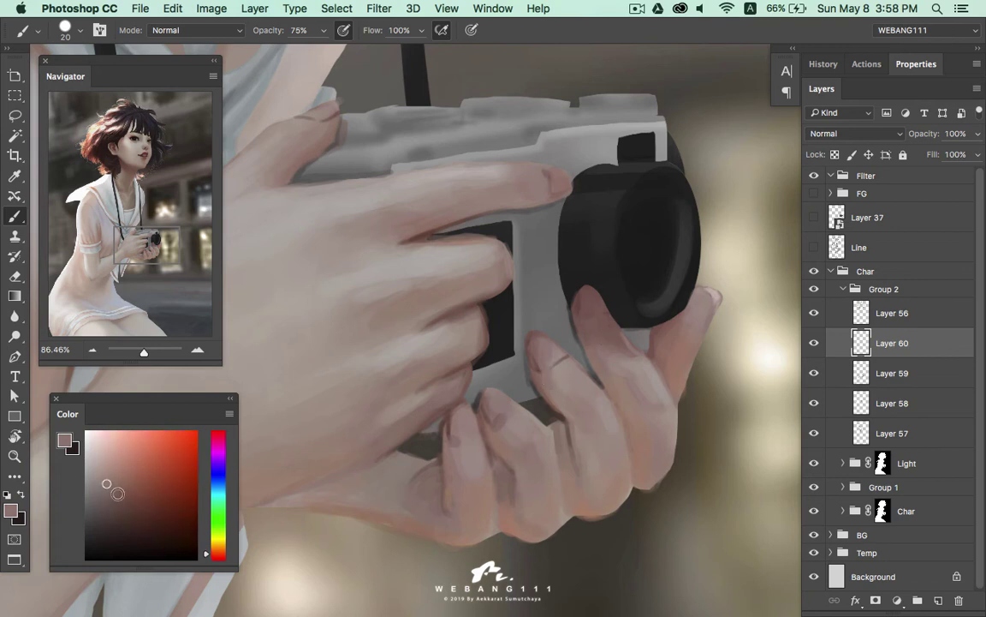
alt+click(594, 315)
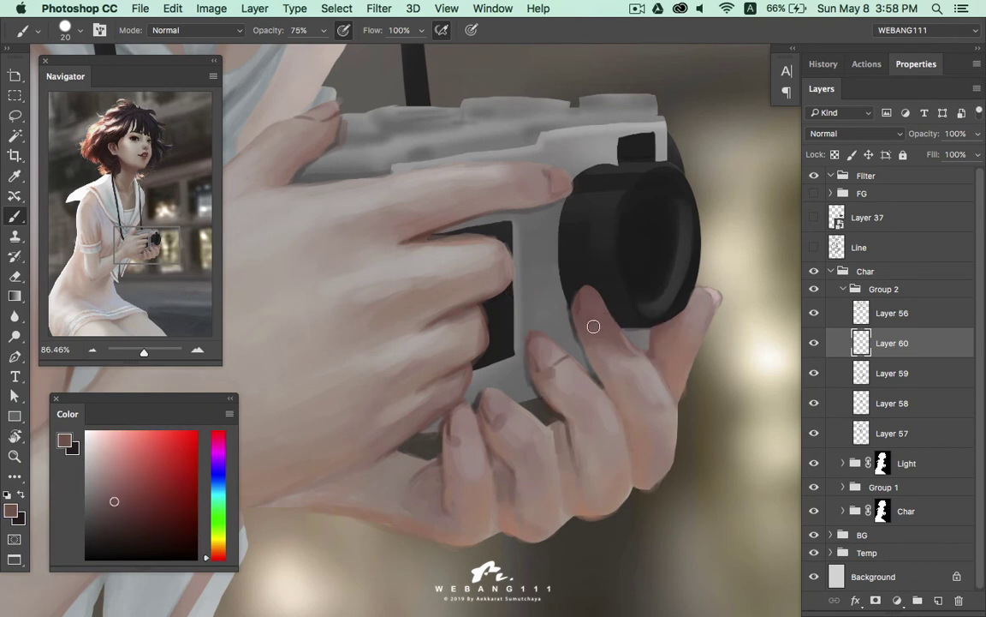
alt+click(561, 366)
drag(533, 365, 563, 357)
alt+click(462, 435)
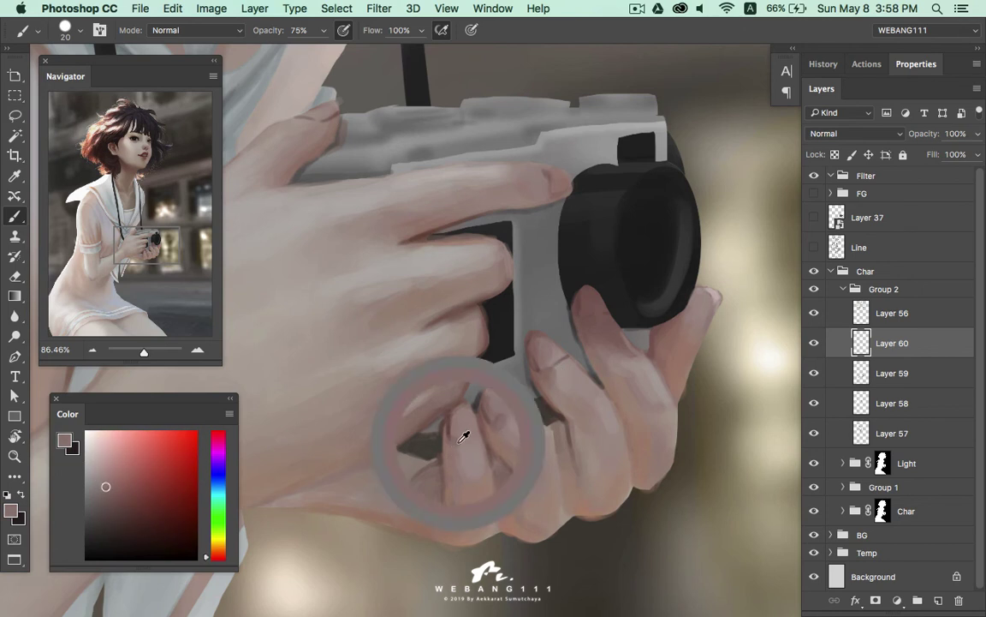
Sample finger skin tones and darken them in the colour picker for shading the lower fingers
alt+click(428, 411)
alt+click(466, 428)
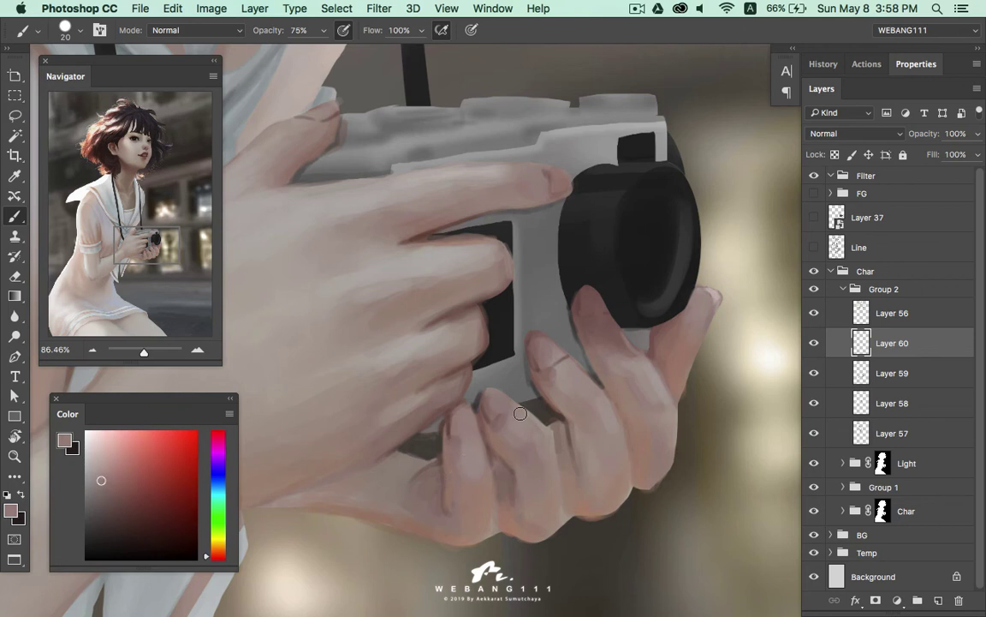
alt+click(512, 330)
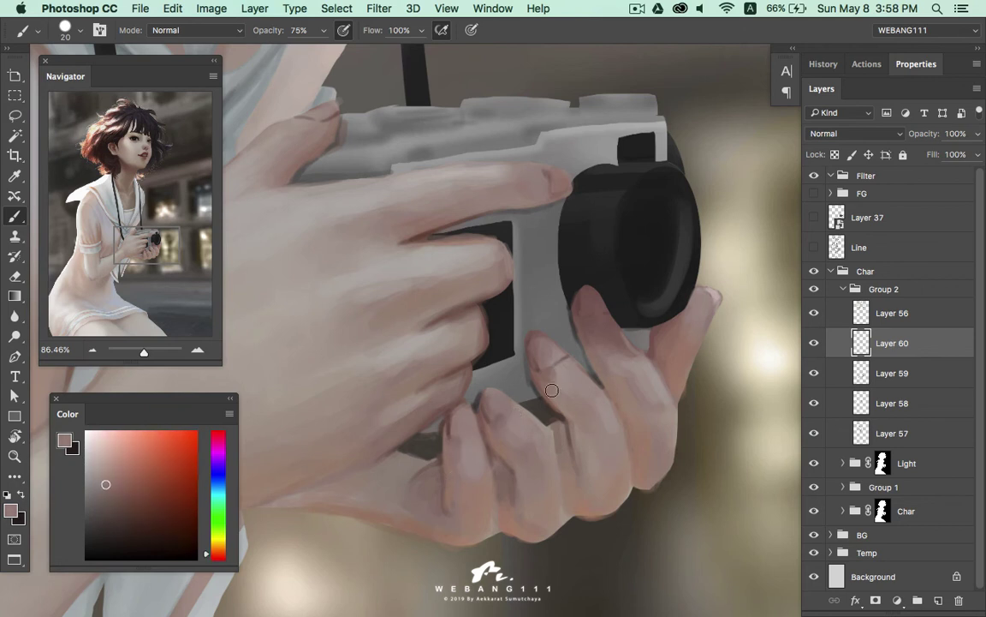
click(106, 493)
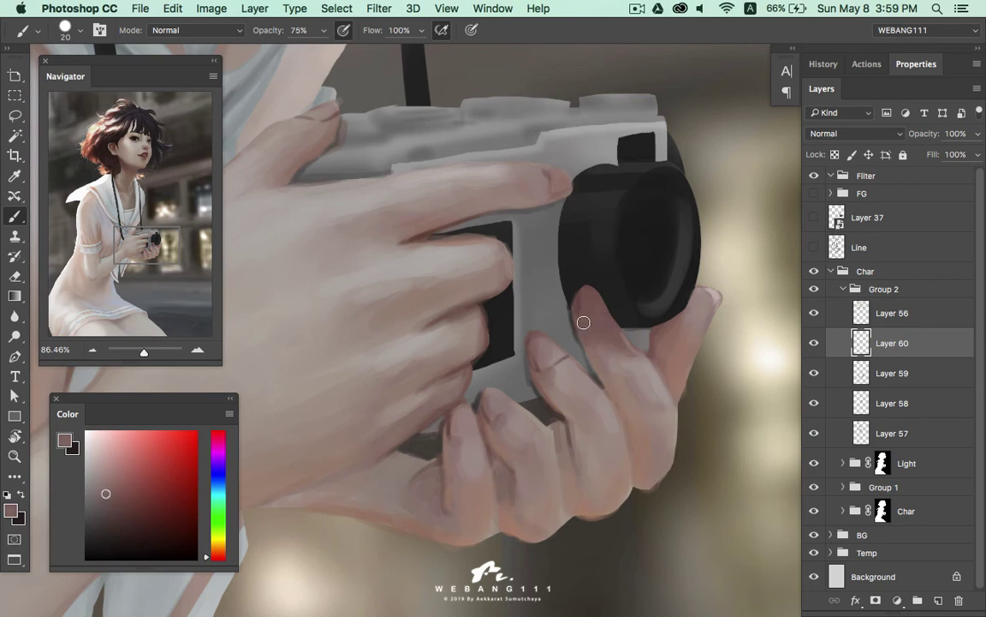
click(115, 495)
click(111, 510)
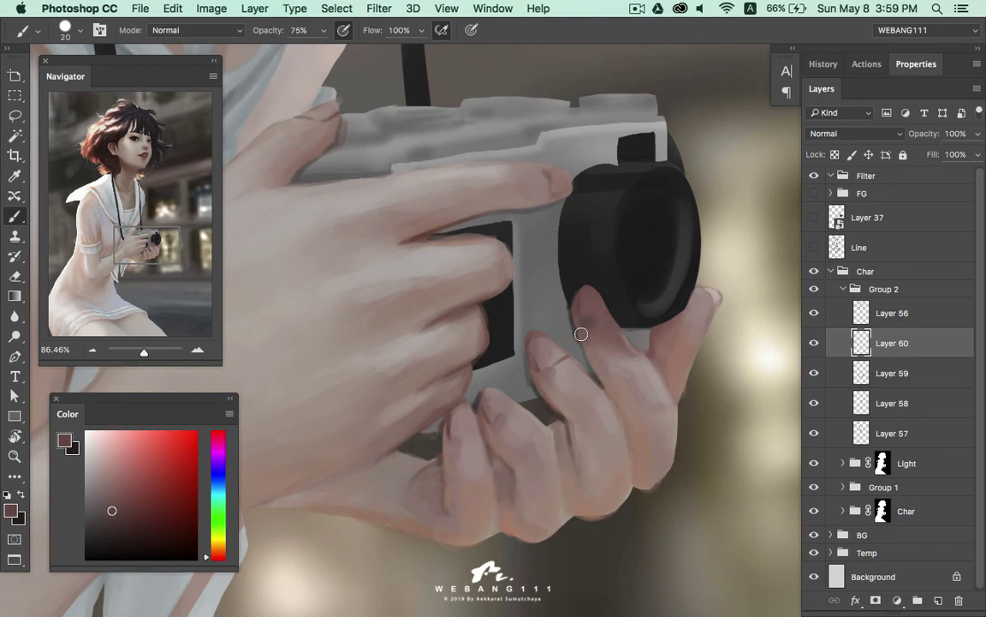
click(120, 507)
alt+click(590, 320)
alt+click(550, 187)
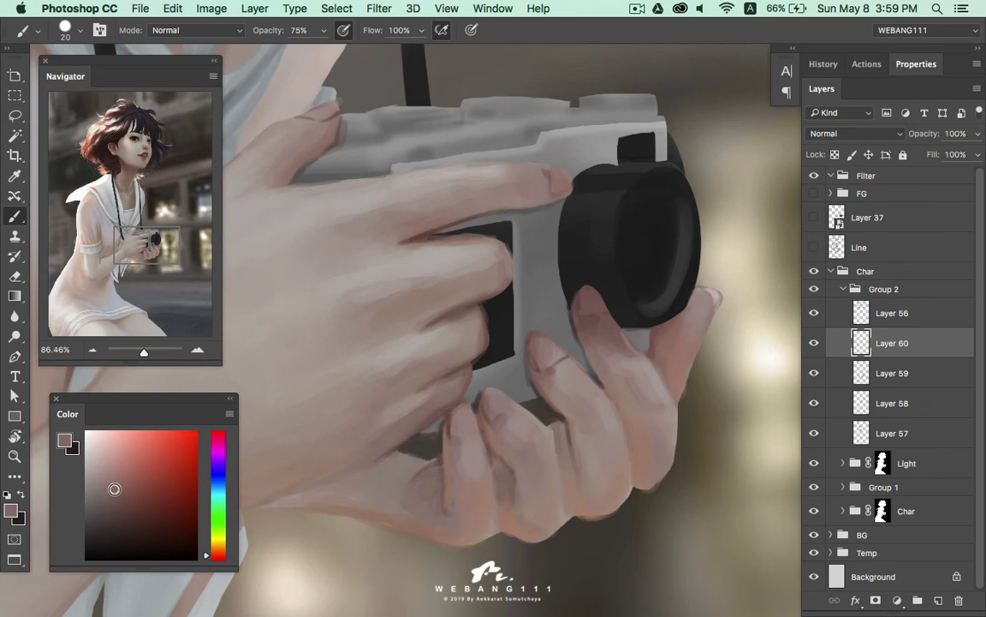
Resample lighter and darker finger tones, ending on a darker, more saturated skin colour
click(110, 487)
click(119, 482)
alt+click(551, 197)
alt+click(546, 196)
alt+click(544, 281)
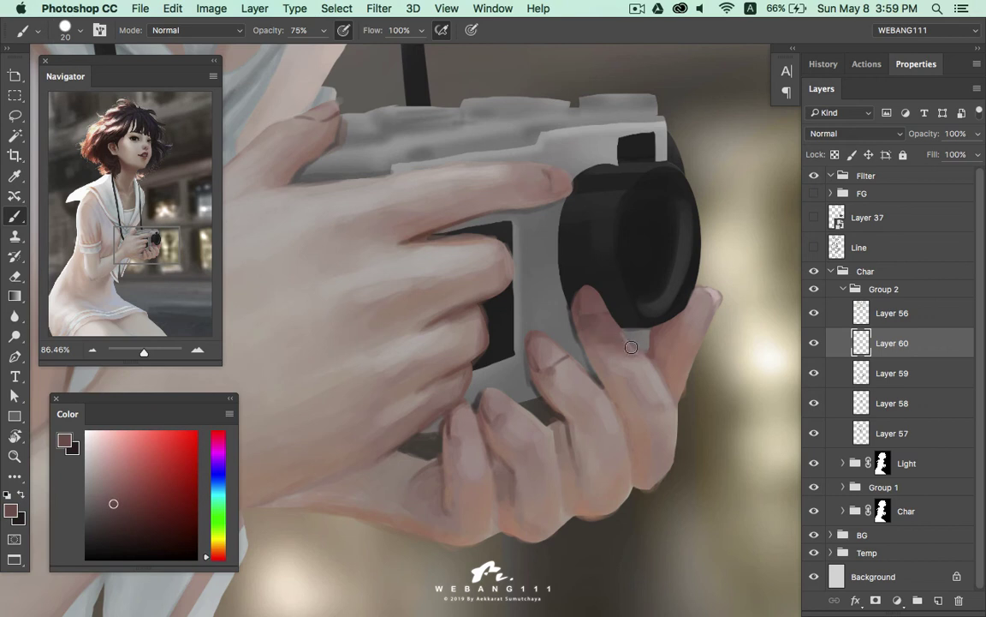
alt+click(565, 315)
alt+click(602, 335)
alt+click(597, 322)
alt+click(500, 382)
alt+click(452, 502)
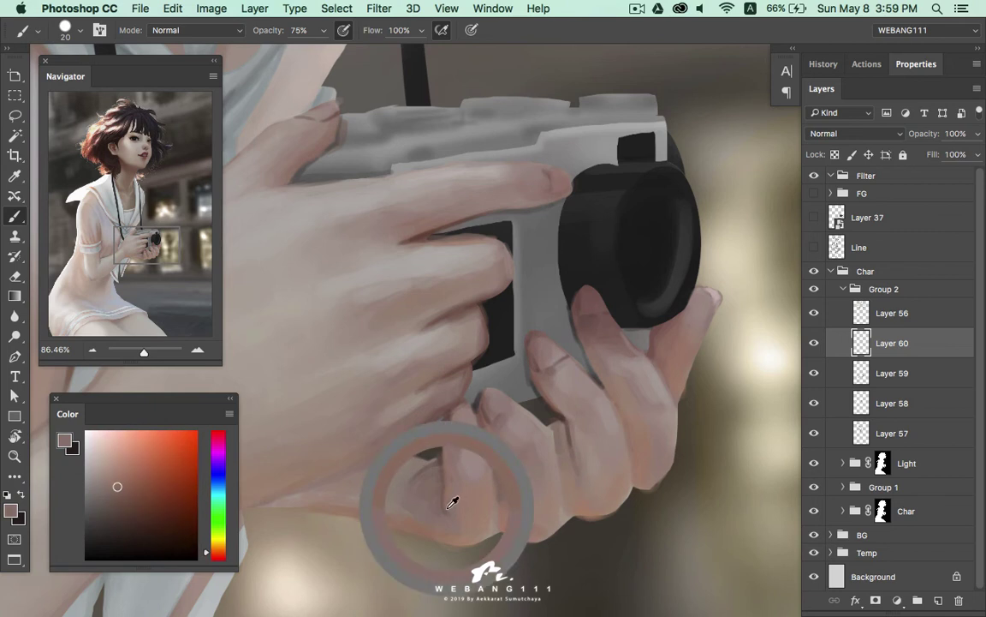
click(127, 500)
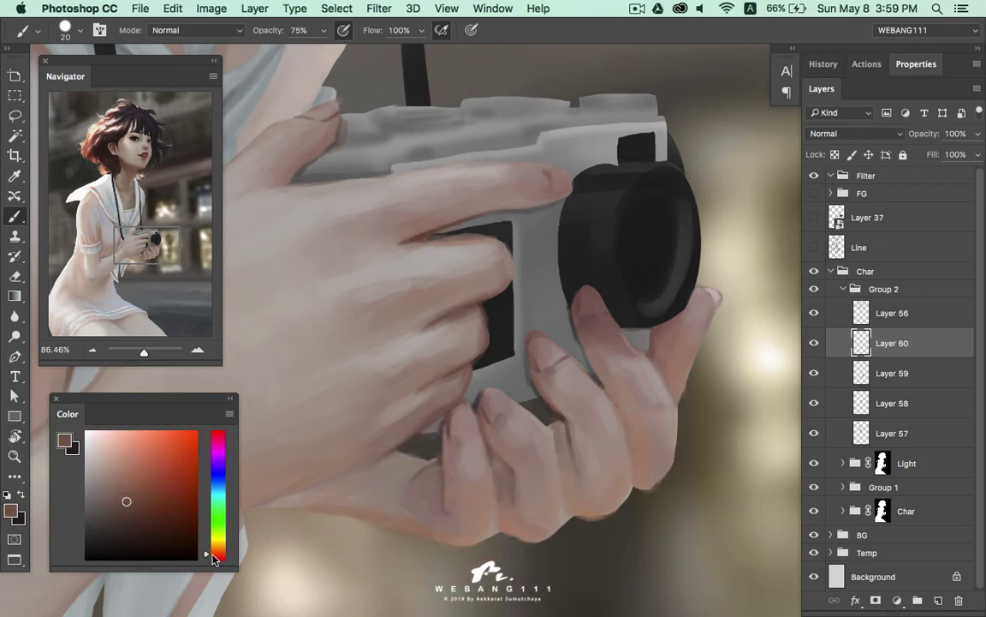
Shift the skin colour toward pinkish red and settle the brush at about 20 px
key(bracketleft)
key(bracketleft)
key(bracketright)
click(124, 494)
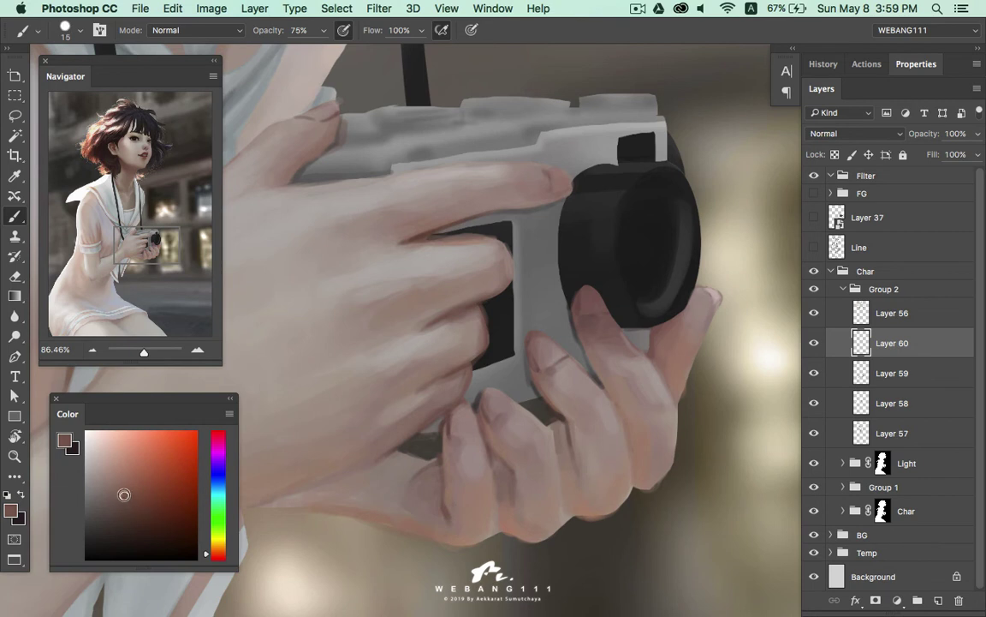
click(213, 559)
key(bracketright)
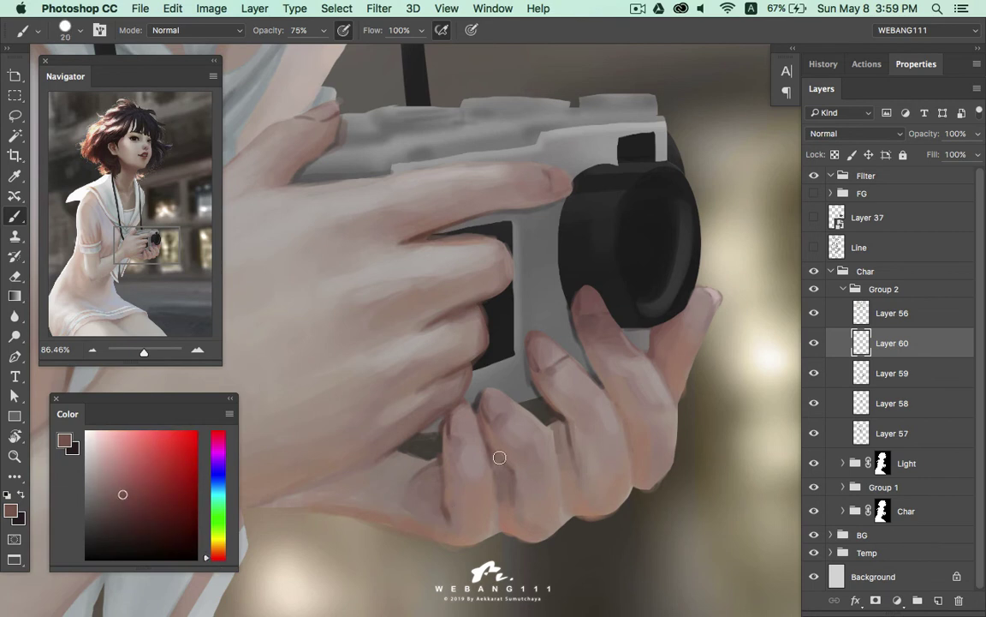
key(bracketleft)
key(bracketleft)
key(bracketright)
key(bracketright)
key(bracketleft)
key(bracketleft)
key(bracketright)
key(bracketright)
key(bracketright)
Sample hand skin tones and paint along the lower edge of the finger with a smaller brush
alt+click(567, 432)
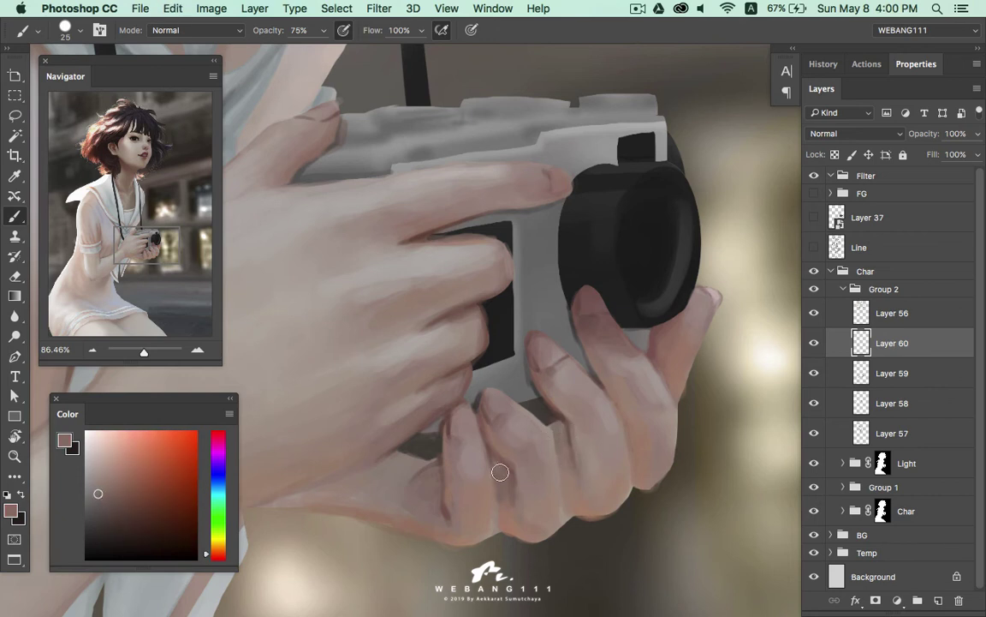
alt+click(579, 462)
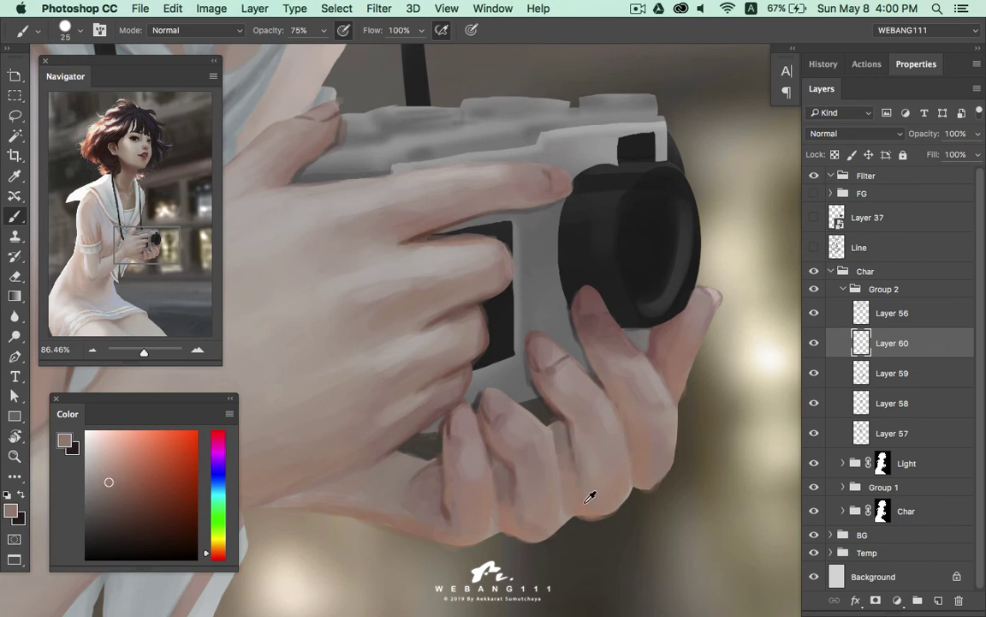
alt+click(517, 509)
key(bracketleft)
key(bracketleft)
key(bracketleft)
key(bracketleft)
alt+click(439, 534)
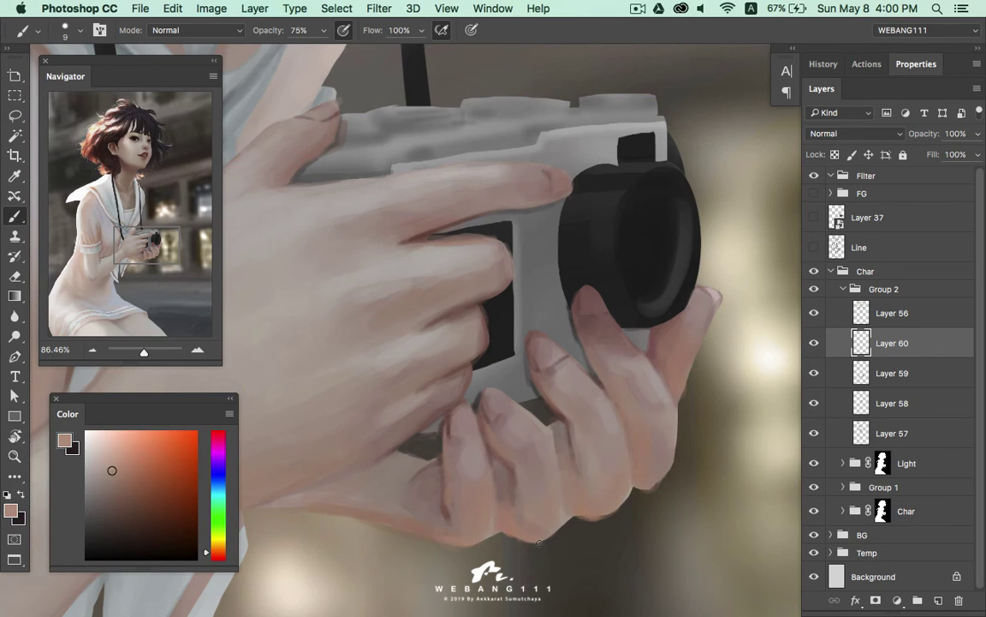
drag(565, 523, 601, 513)
Sample a greyish-brown tone, lighten it, and paint below the fingertip and along the pinky's lower edge
alt+click(409, 384)
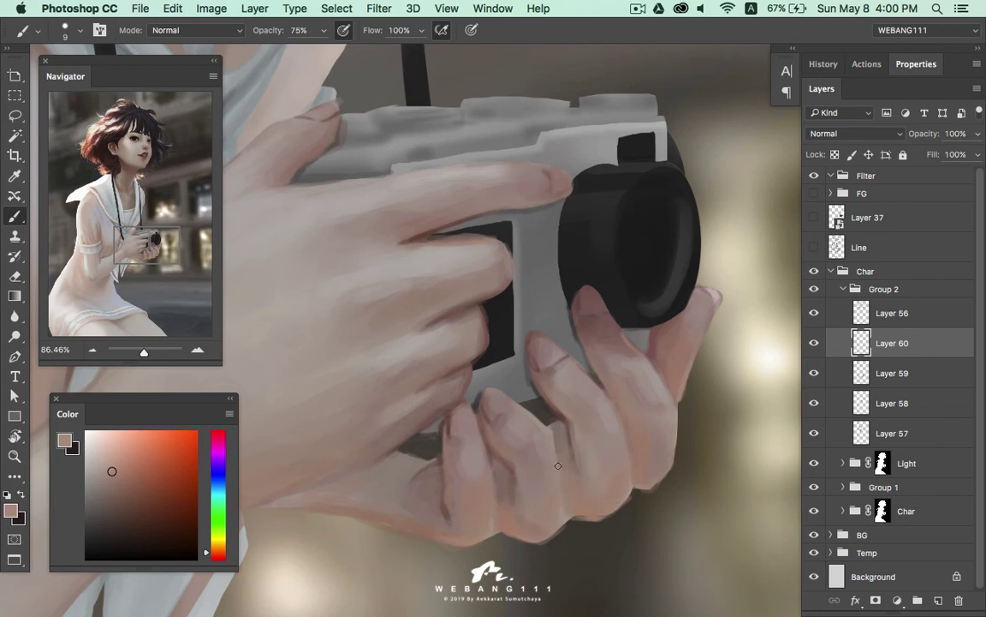
alt+click(493, 375)
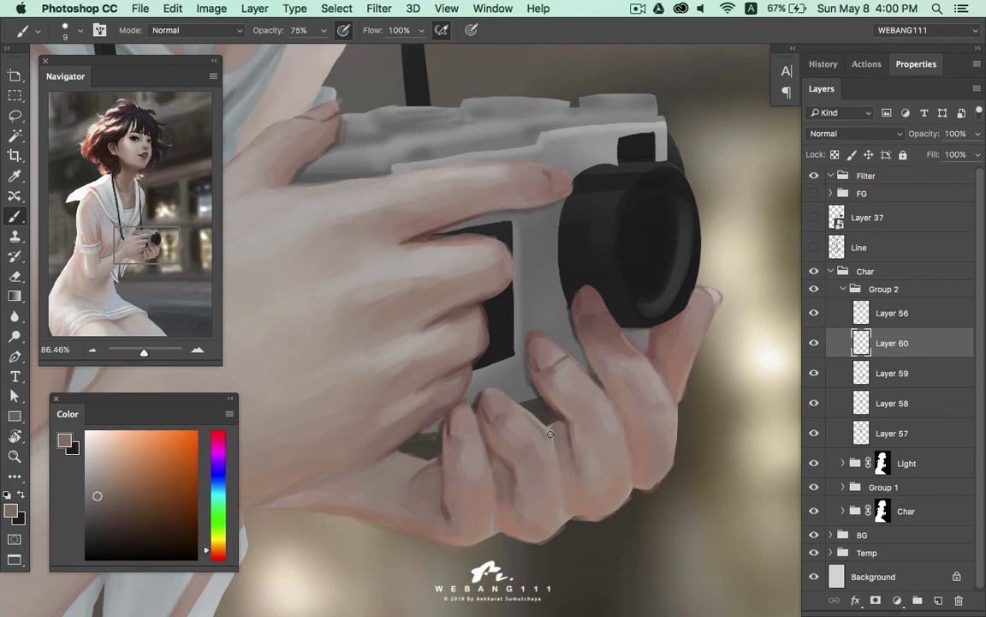
alt+click(500, 427)
drag(96, 475, 95, 469)
drag(502, 393, 531, 409)
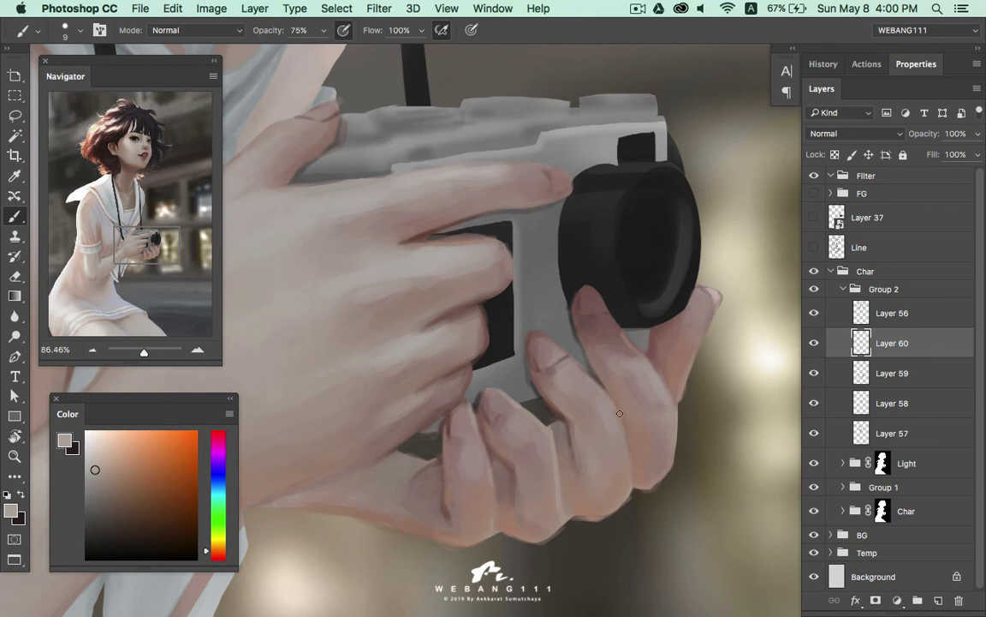
drag(631, 491, 558, 535)
drag(518, 278, 544, 361)
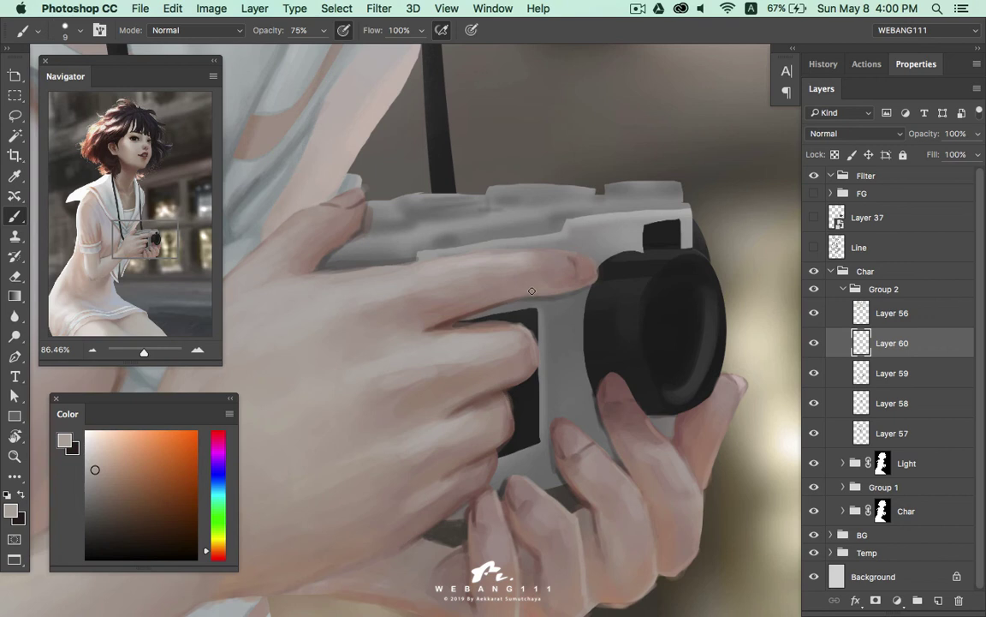
Sample light grey and pinkish finger tones and adjust the brush preset and size for detail work
alt+click(545, 318)
key(bracketright)
key(bracketright)
right_click(524, 238)
key(Return)
key(bracketleft)
key(bracketleft)
key(bracketright)
key(bracketright)
alt+click(532, 241)
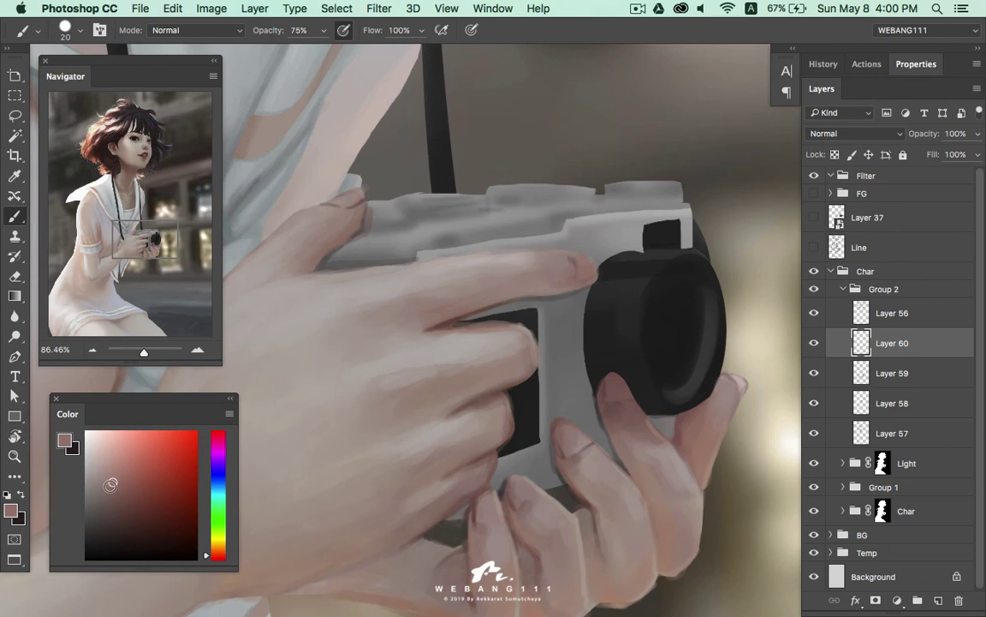
alt+click(272, 330)
key(bracketleft)
key(bracketleft)
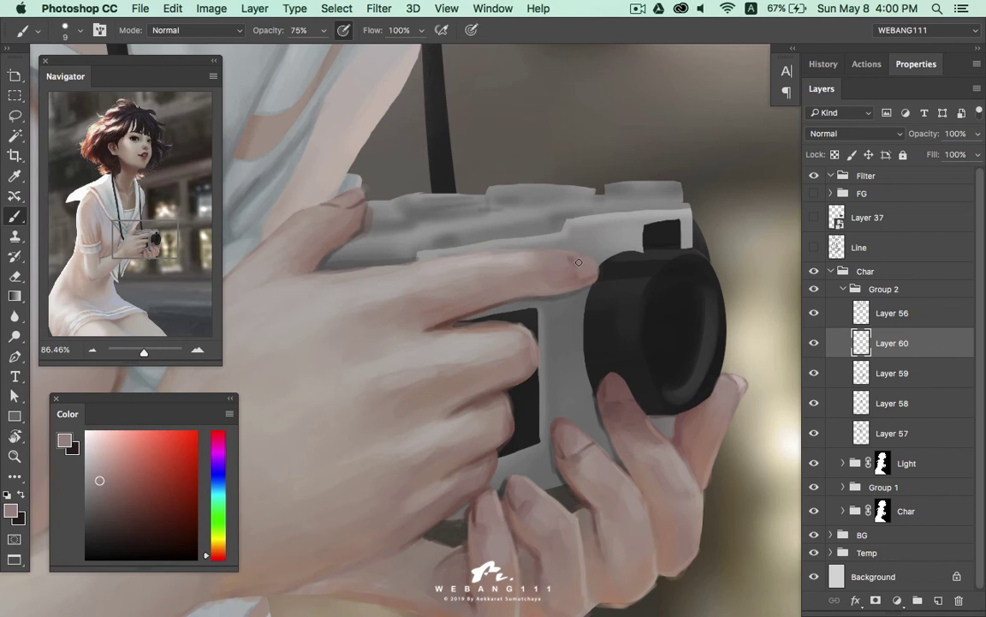
key(bracketright)
Choose a lighter, less saturated skin tone, undo a fingertip stroke, and resample the fingertip tones
key(bracketleft)
key(bracketleft)
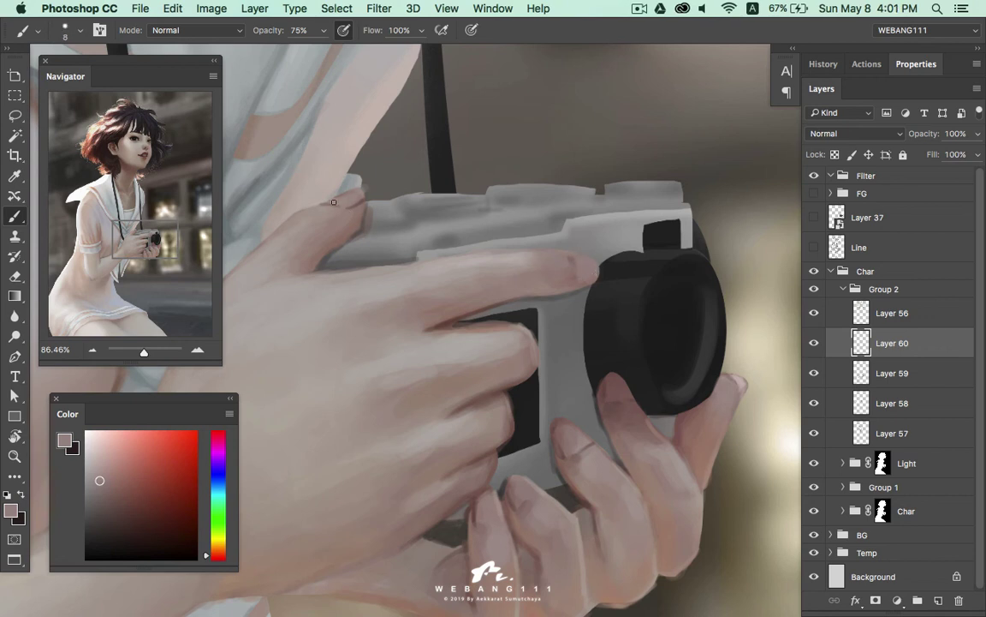
click(92, 469)
key(bracketright)
key(bracketright)
key(bracketright)
key(bracketright)
key(bracketleft)
key(bracketleft)
key(bracketleft)
click(89, 461)
key(bracketright)
key(bracketright)
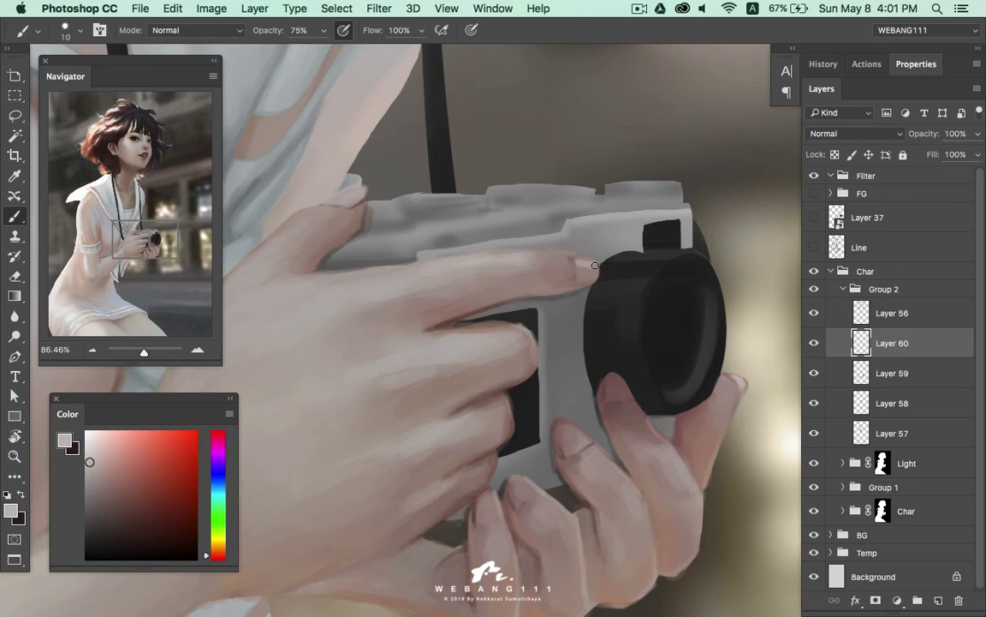
key(ctrl+z)
alt+click(582, 270)
alt+click(593, 265)
alt+click(592, 277)
drag(560, 436, 471, 421)
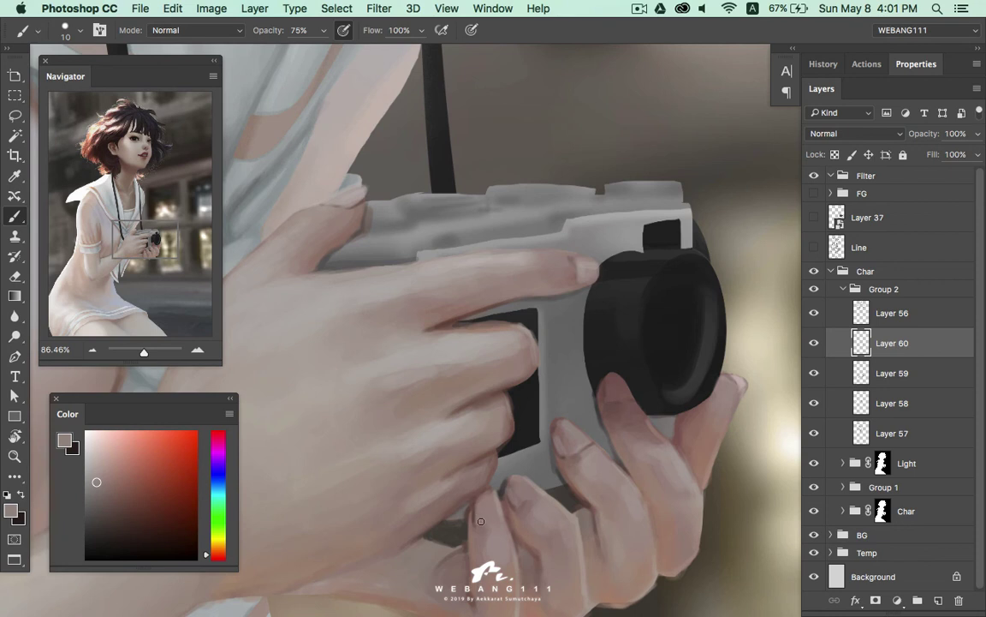
Set the brush to 15 px and sample alternating light and dark tones from the fingers
alt+click(379, 511)
key(bracketright)
key(bracketright)
key(bracketright)
key(bracketleft)
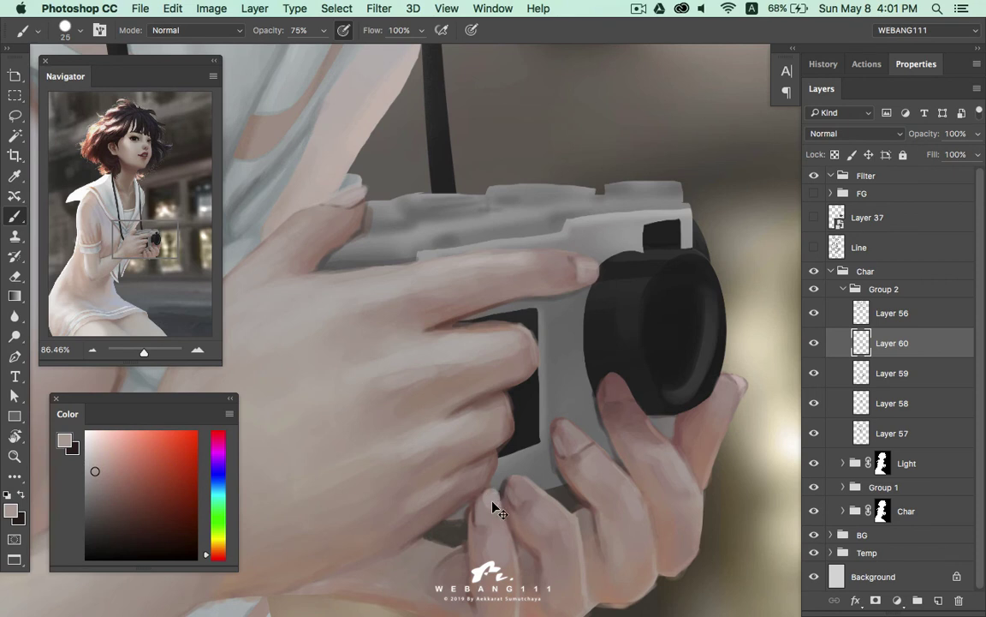
key(bracketleft)
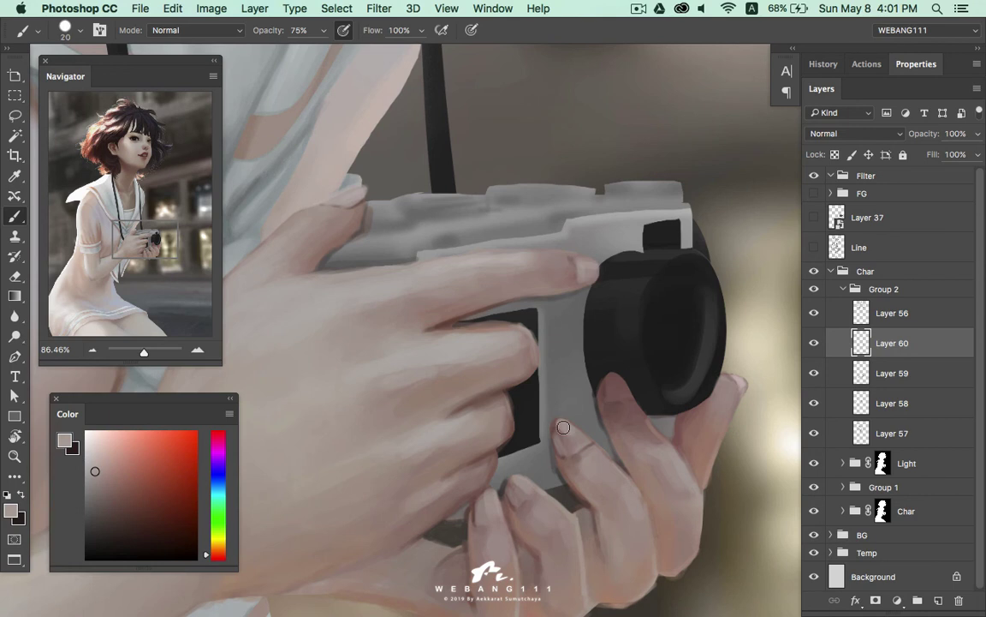
alt+click(558, 346)
alt+click(608, 387)
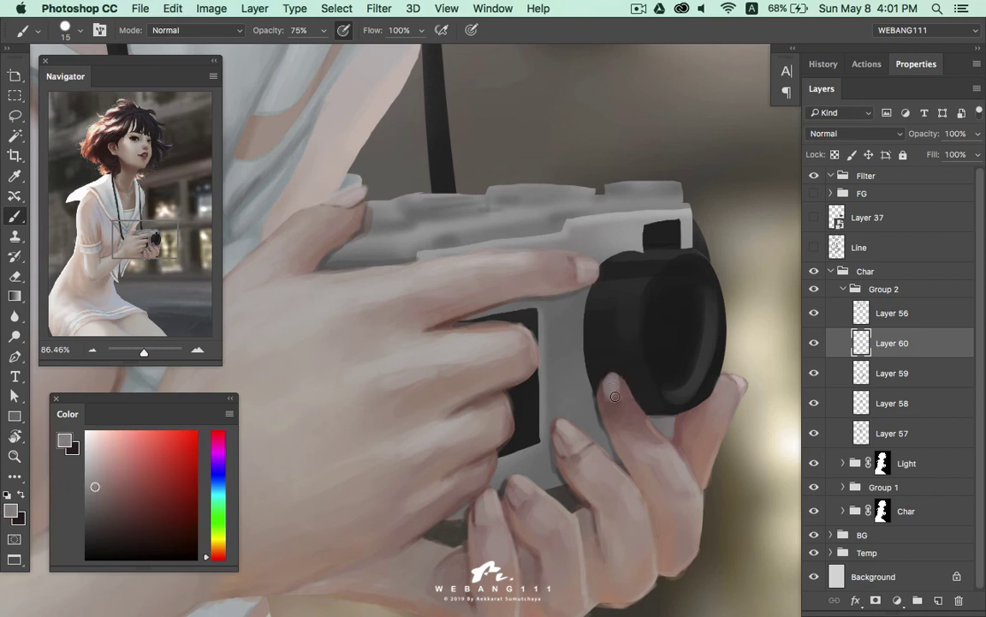
alt+click(617, 385)
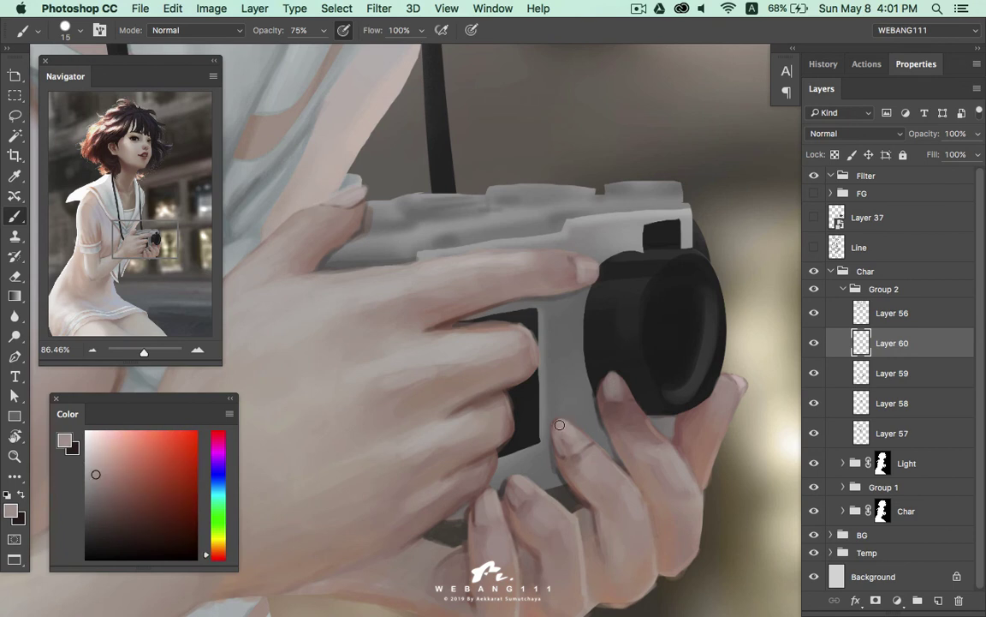
alt+click(466, 432)
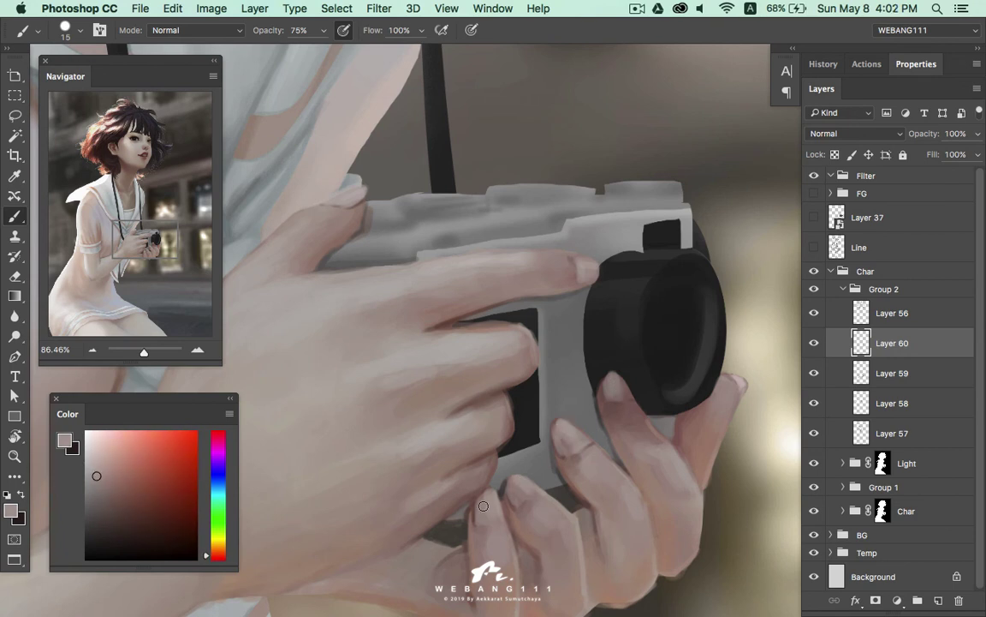
alt+click(437, 449)
alt+click(739, 385)
alt+click(734, 381)
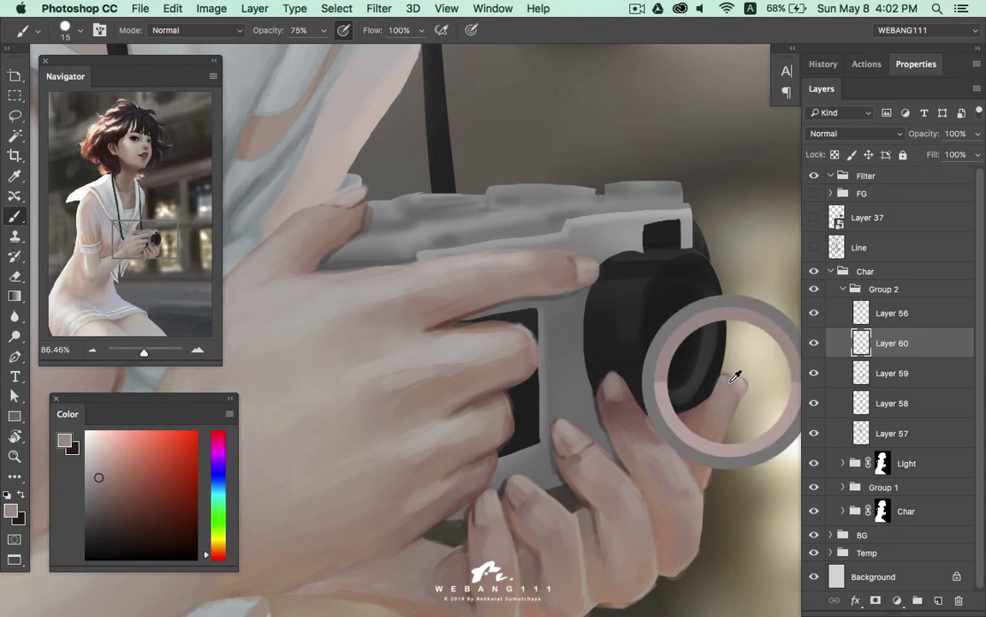
With a finer brush, sample warm skin and grey camera tones around the fingertips
key(bracketleft)
key(bracketleft)
key(bracketleft)
alt+click(650, 415)
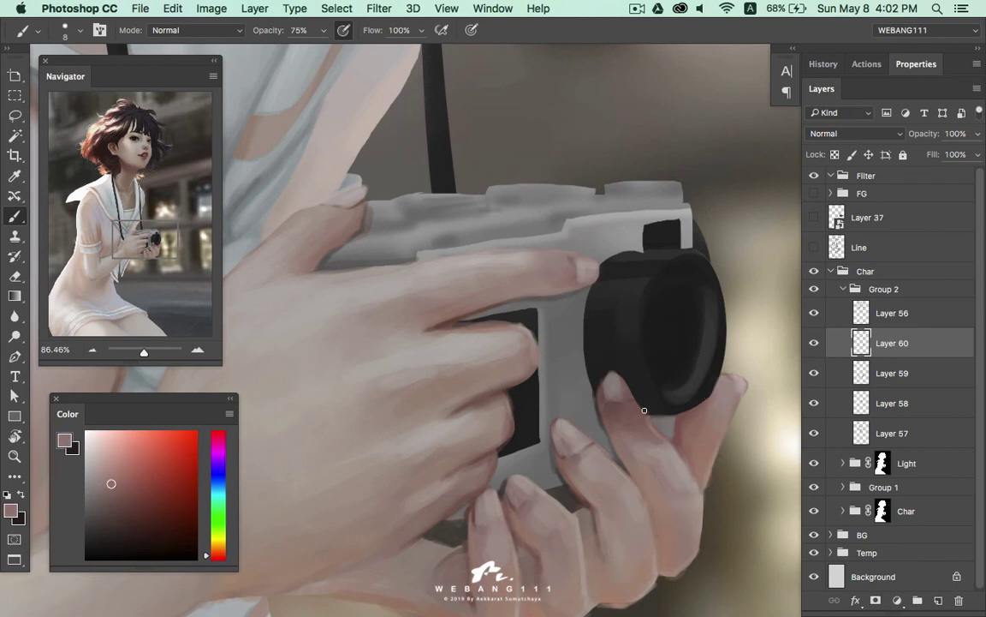
alt+click(620, 377)
alt+click(614, 376)
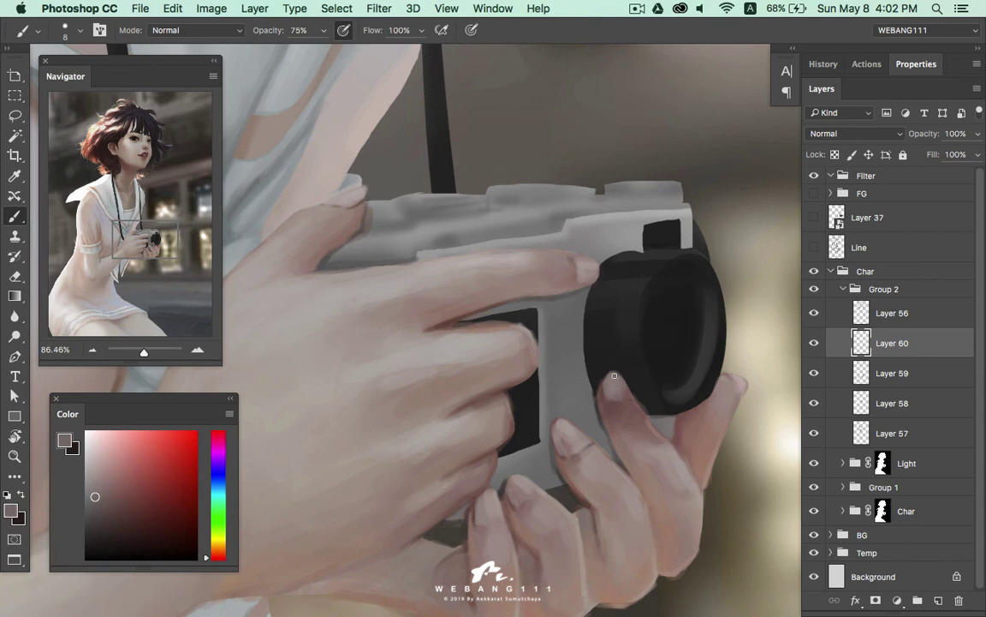
alt+click(561, 359)
alt+click(566, 425)
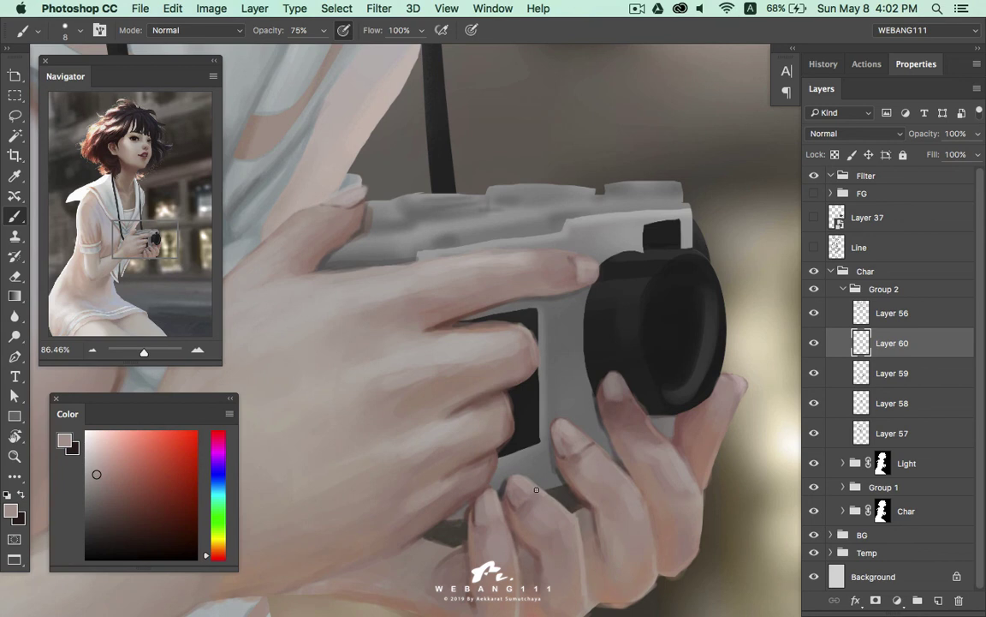
alt+click(488, 497)
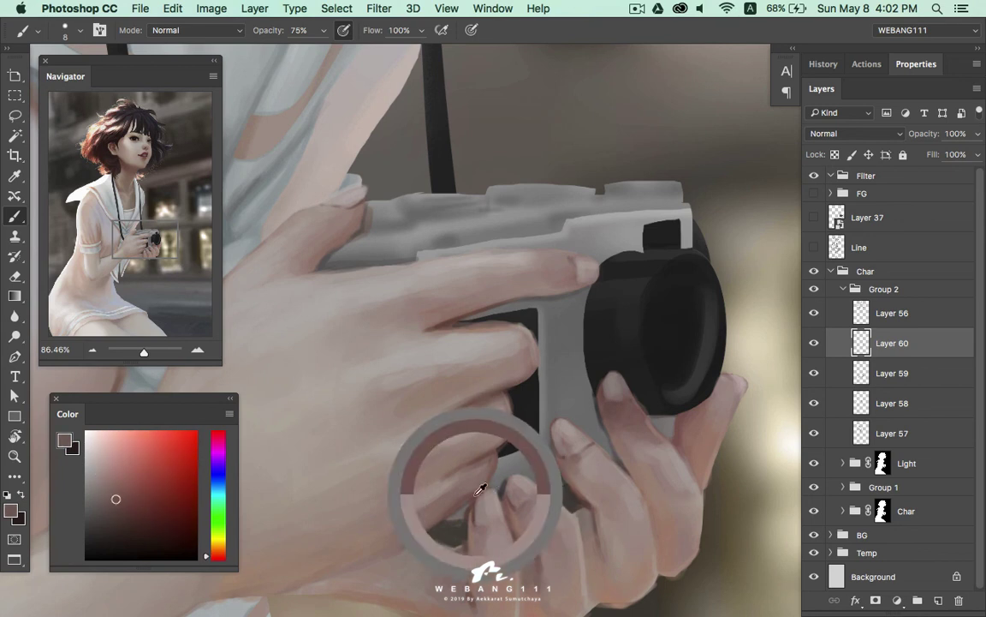
alt+click(479, 496)
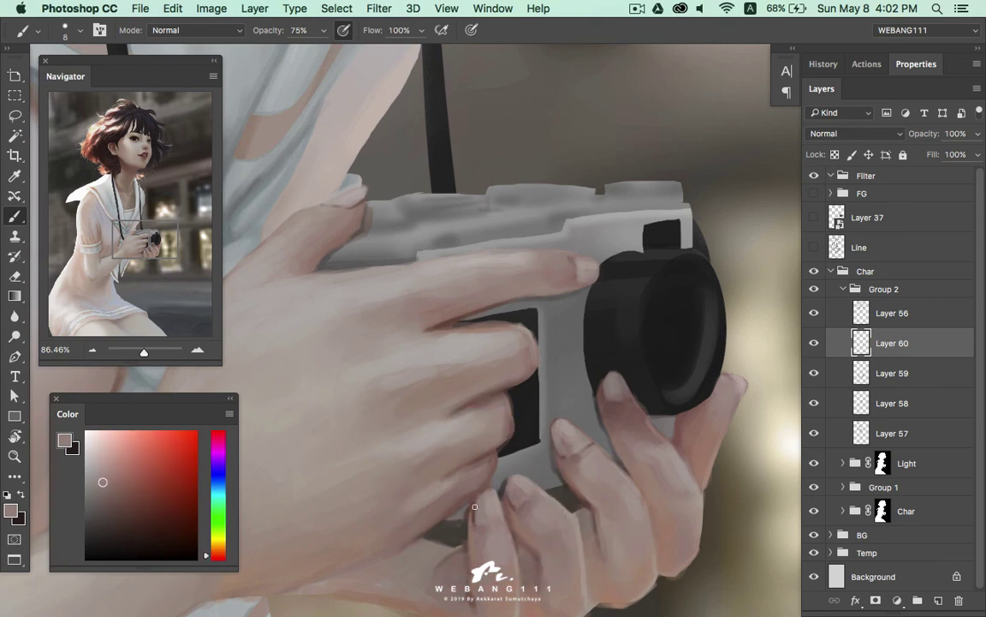
alt+click(489, 478)
Sample lighter and darker tones from the fingertips near the lens to blend them
alt+click(589, 258)
alt+click(572, 269)
alt+click(625, 399)
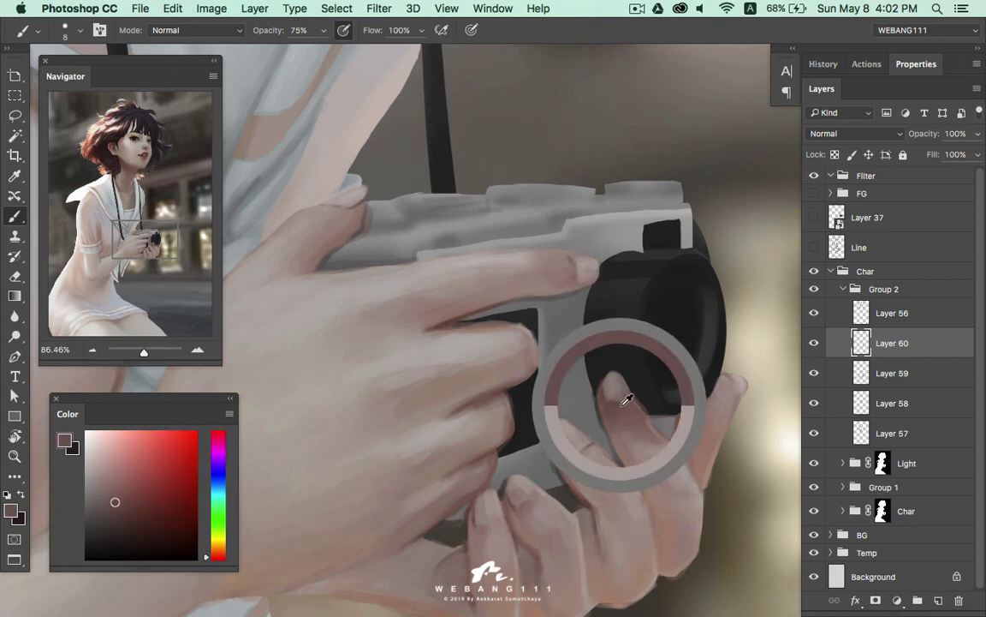
alt+click(629, 390)
alt+click(568, 359)
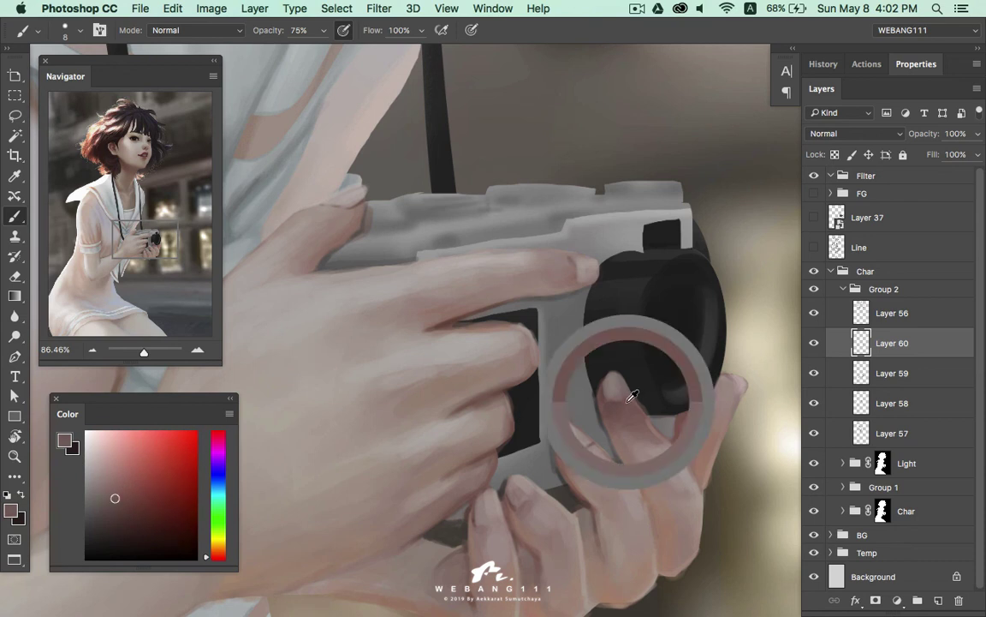
alt+click(567, 446)
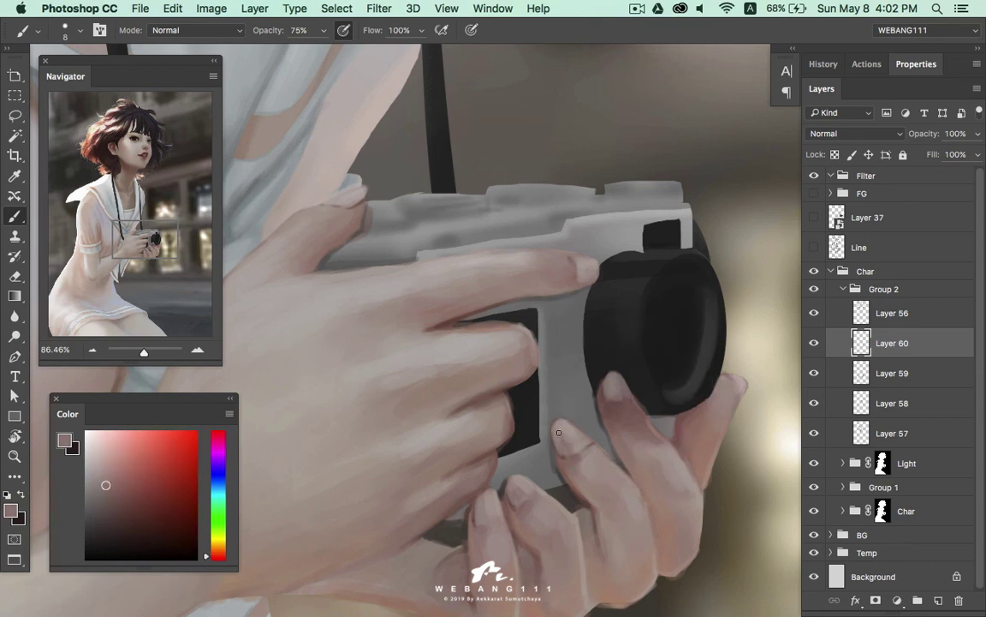
alt+click(571, 424)
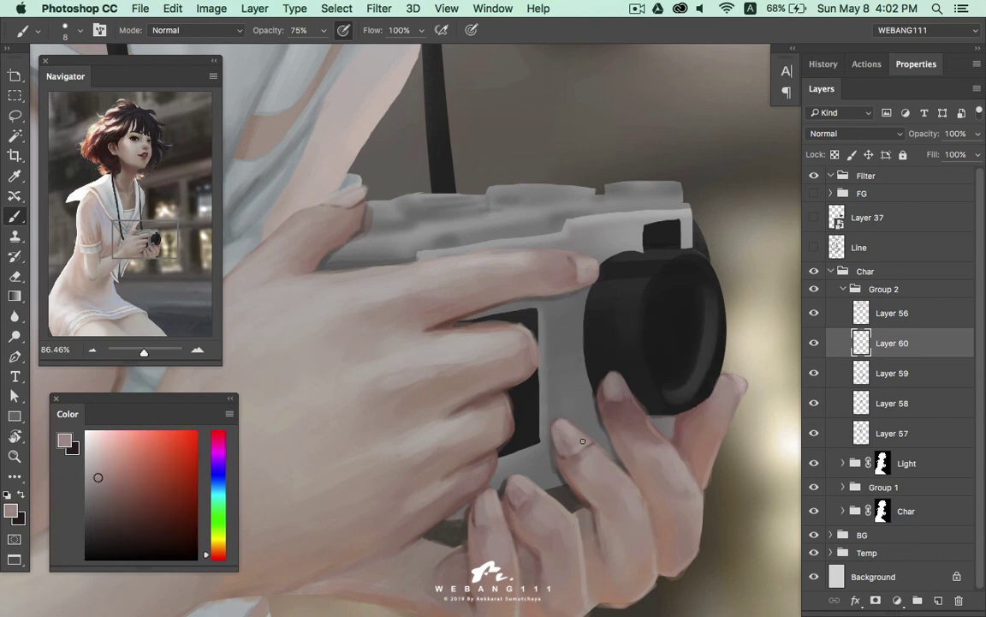
alt+click(570, 457)
alt+click(507, 485)
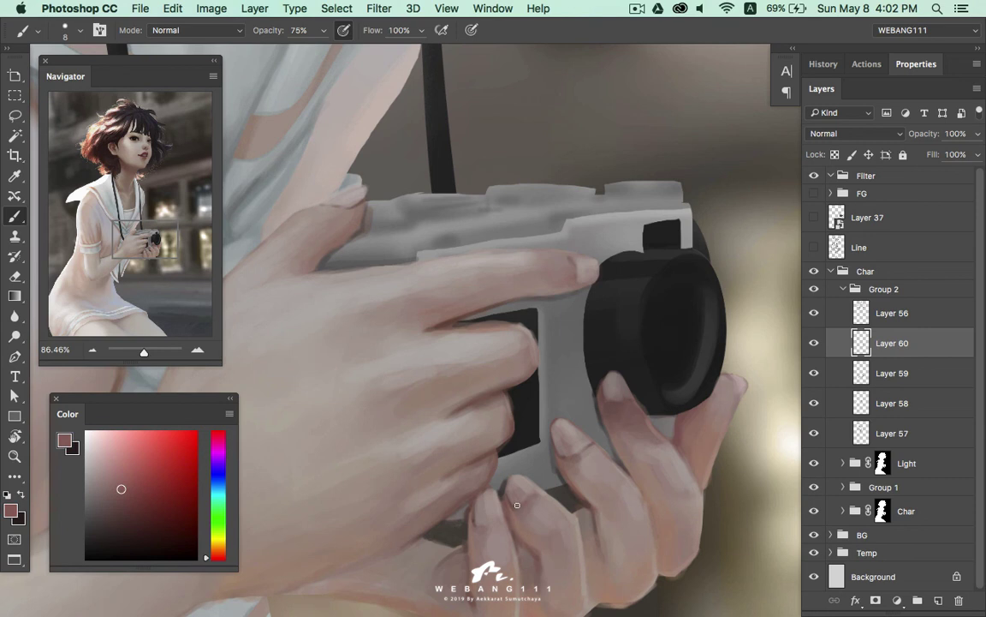
Zoom out with the Zoom tool to fit the whole painting in view
alt+click(419, 463)
key(z)
drag(510, 418, 461, 342)
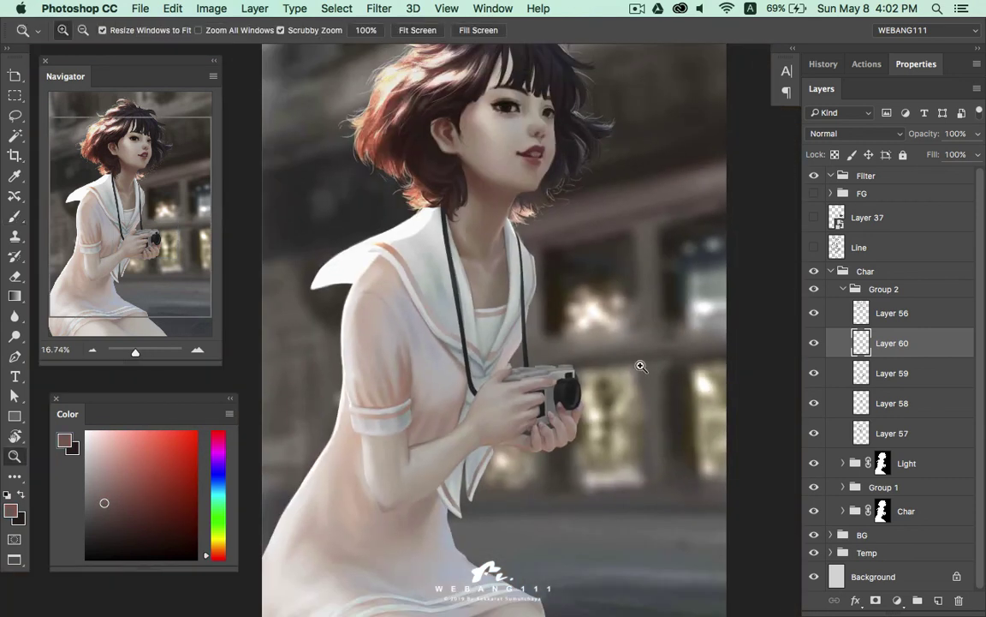
mouse_move(641, 366)
mouse_down()
mouse_move(589, 350)
mouse_move(682, 370)
mouse_move(660, 342)
mouse_up()
With a larger brush, sample finger skin tones and paint a light stroke along the finger edge
key(b)
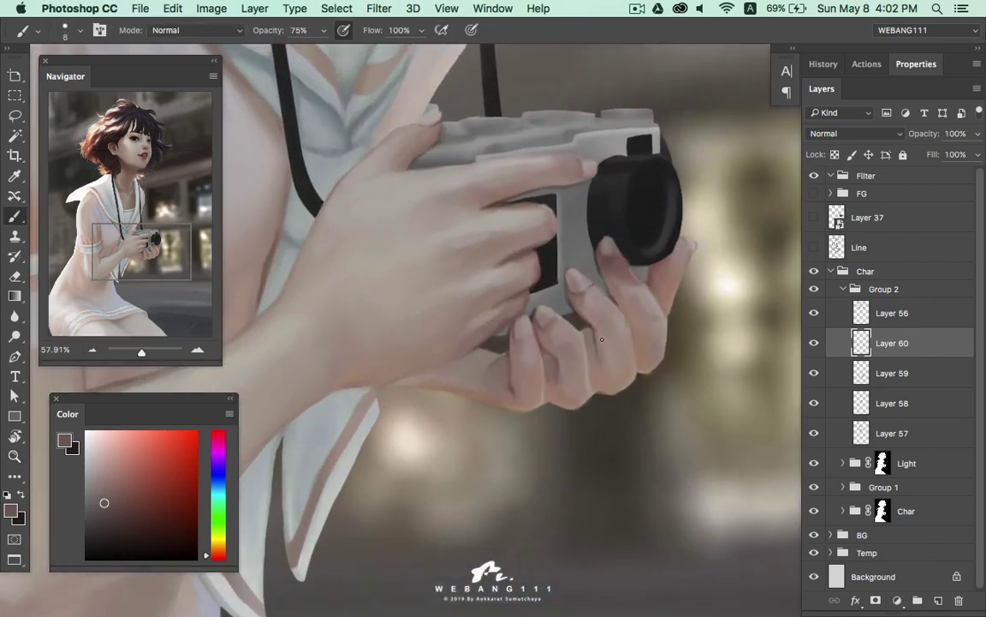
key(bracketright)
key(bracketright)
key(bracketright)
alt+click(594, 325)
alt+click(598, 364)
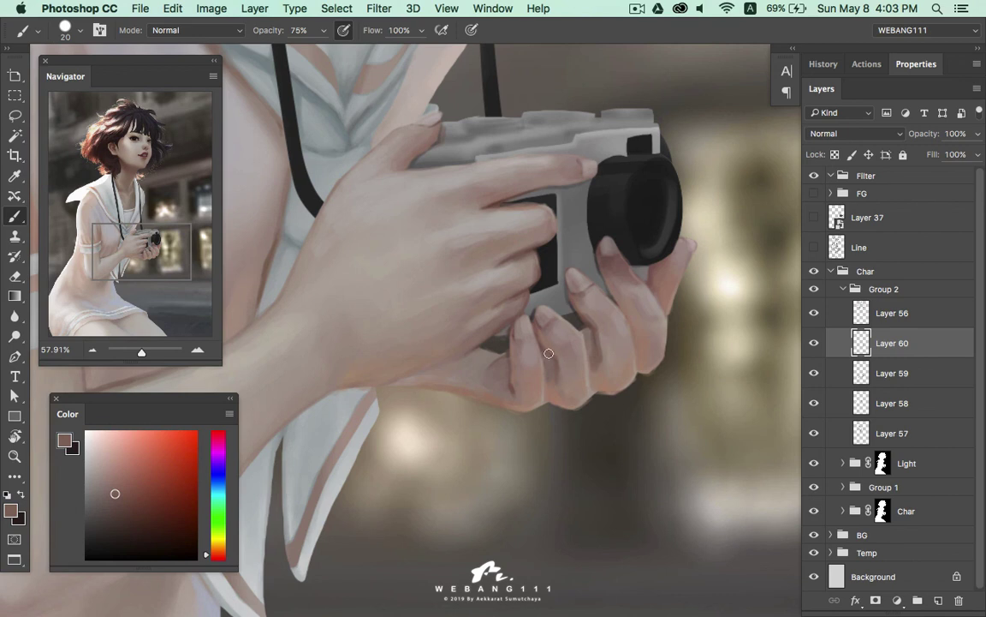
alt+click(516, 379)
drag(634, 338, 631, 315)
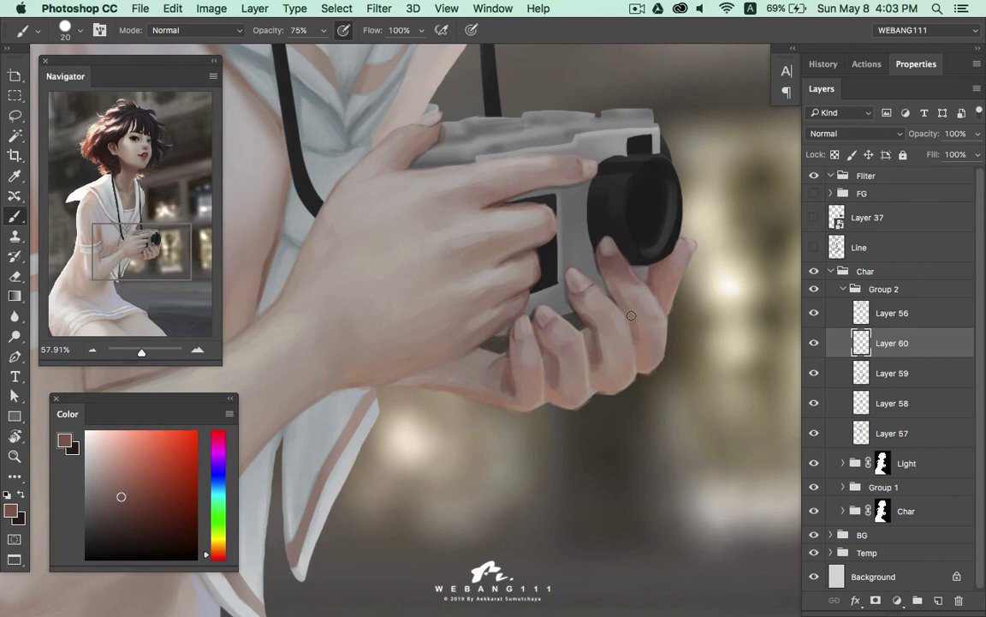
Blend lighter and darker sampled skin tones across the fingers wrapped around the camera
alt+click(576, 298)
alt+click(595, 321)
alt+click(605, 371)
alt+click(603, 333)
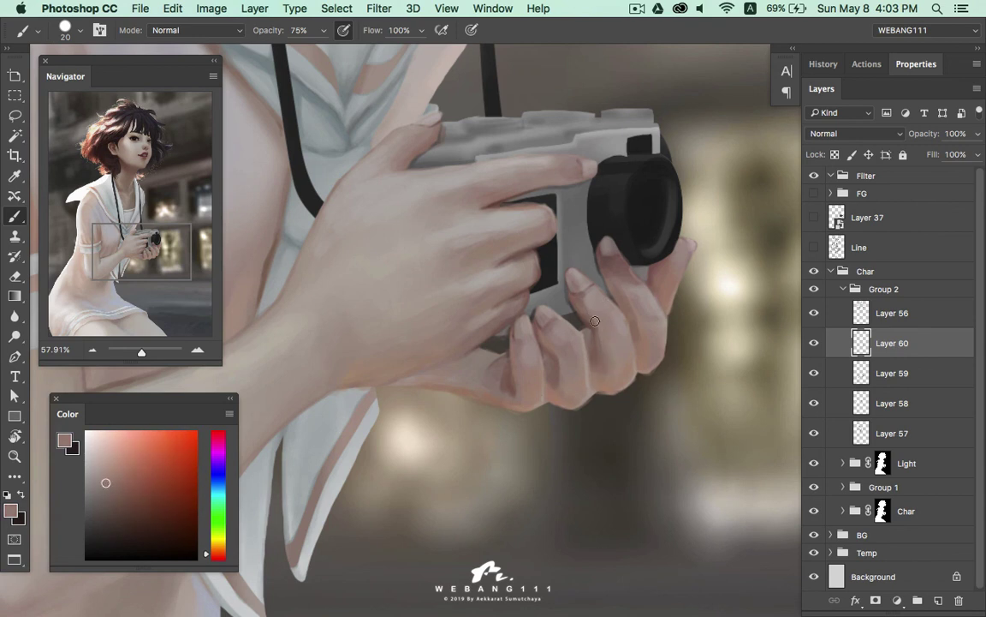
alt+click(547, 319)
alt+click(598, 370)
alt+click(507, 332)
alt+click(565, 354)
Blend sampled light and dark skin tones over the palm below the fingers
alt+click(512, 351)
alt+click(514, 375)
alt+click(456, 353)
alt+click(509, 404)
alt+click(446, 354)
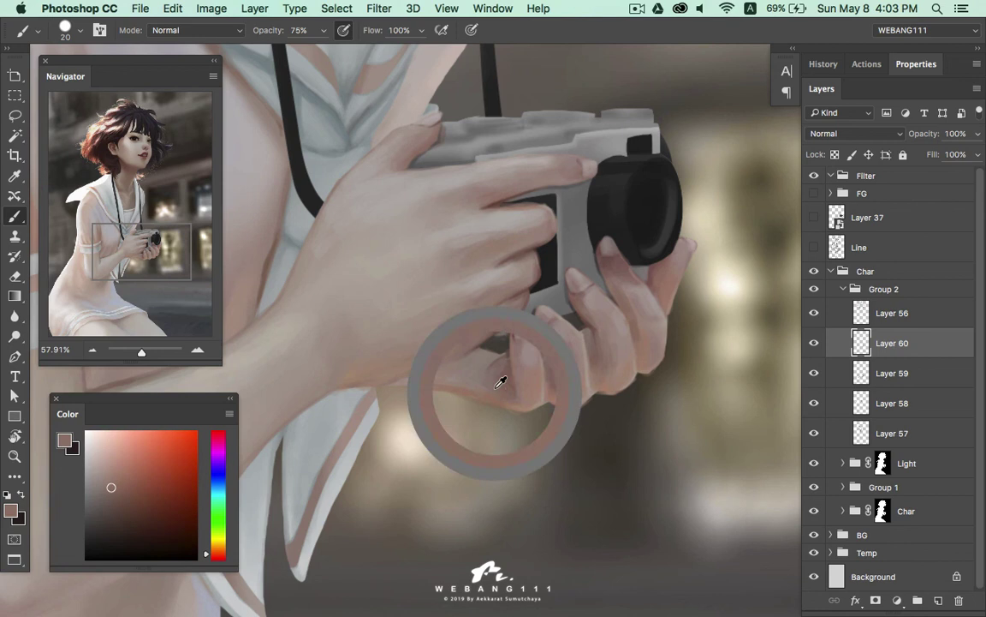
alt+click(453, 386)
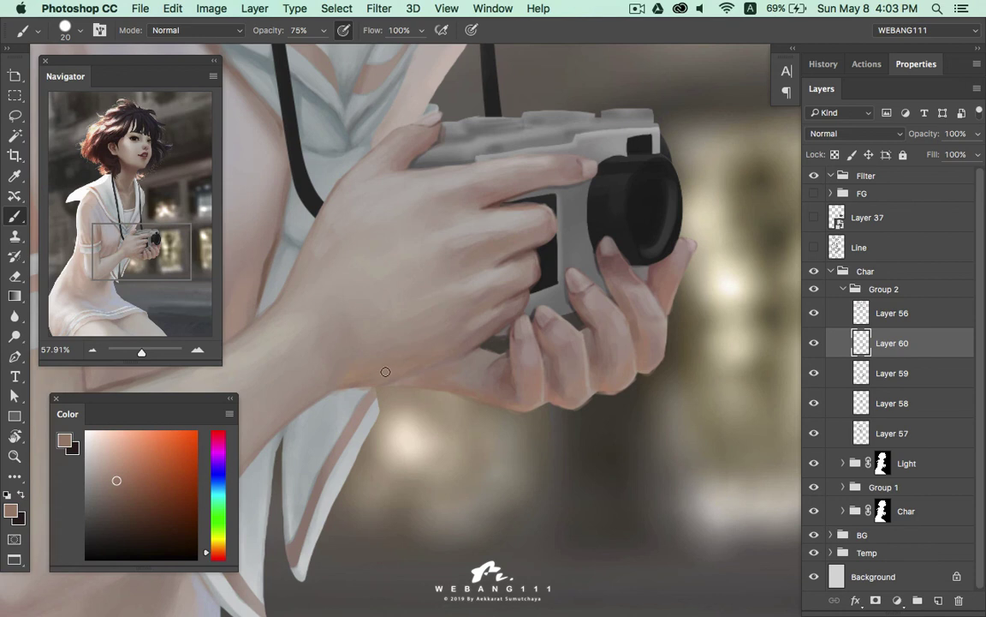
With a smaller brush, blend skin tones on the wrist and forearm, then zoom out
key(bracketleft)
key(bracketleft)
key(bracketleft)
drag(427, 378, 354, 400)
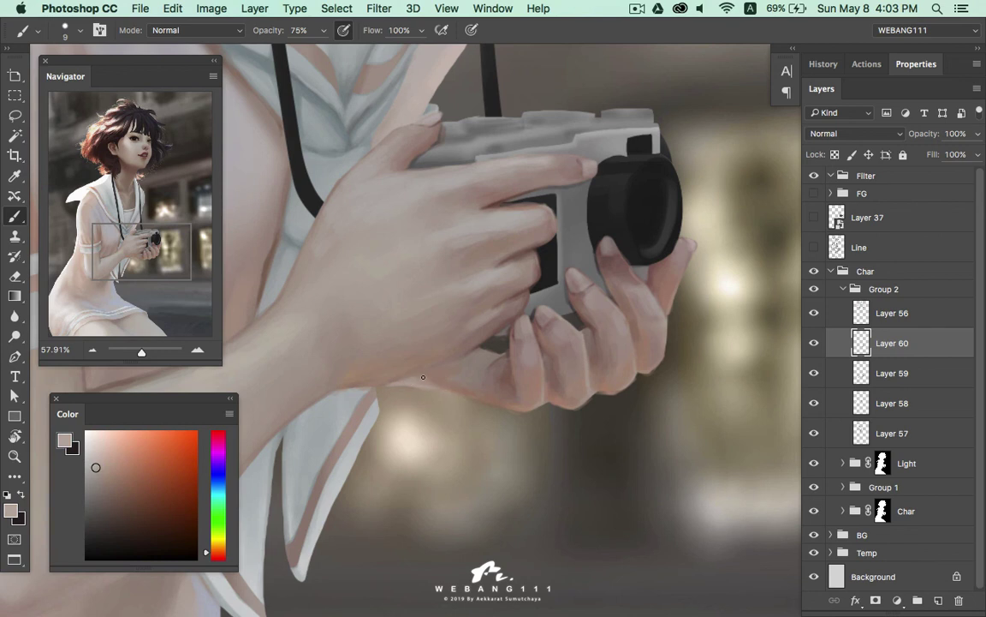
alt+click(379, 383)
alt+click(415, 383)
alt+click(431, 381)
alt+click(393, 374)
alt+click(353, 383)
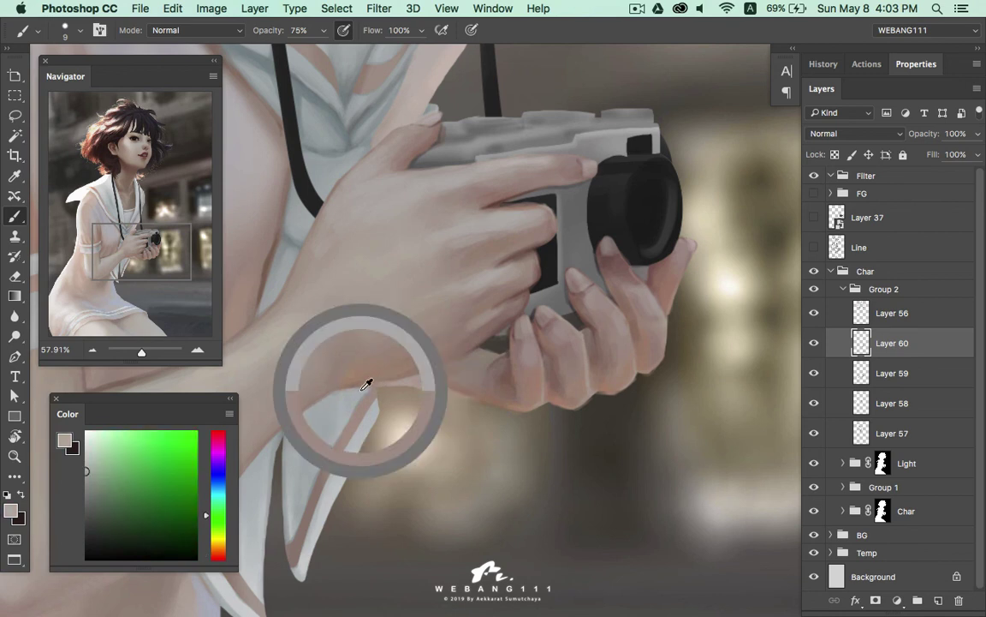
alt+click(421, 377)
alt+click(461, 388)
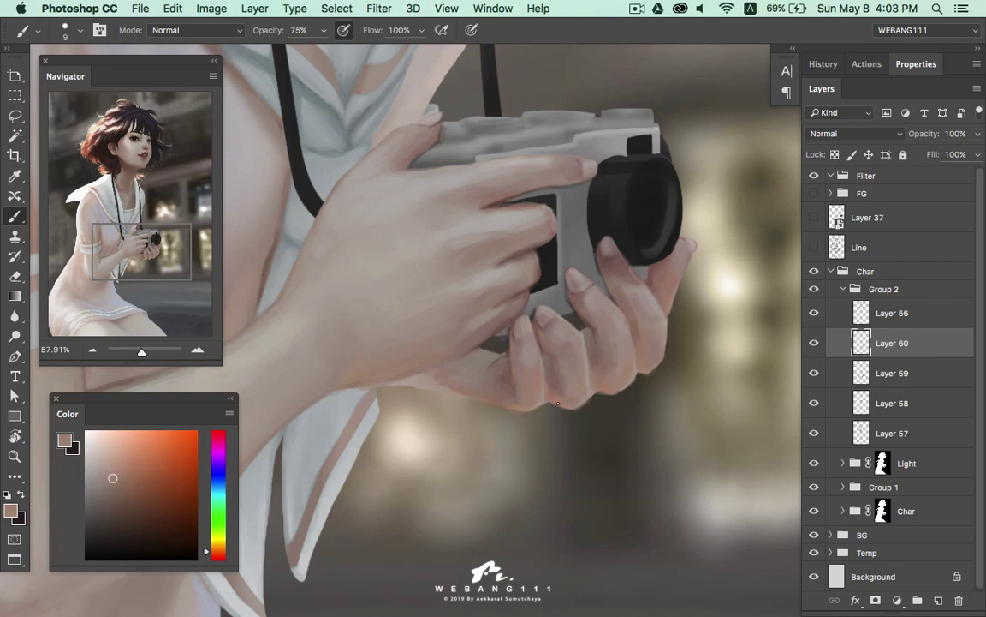
key(z)
drag(590, 289, 553, 321)
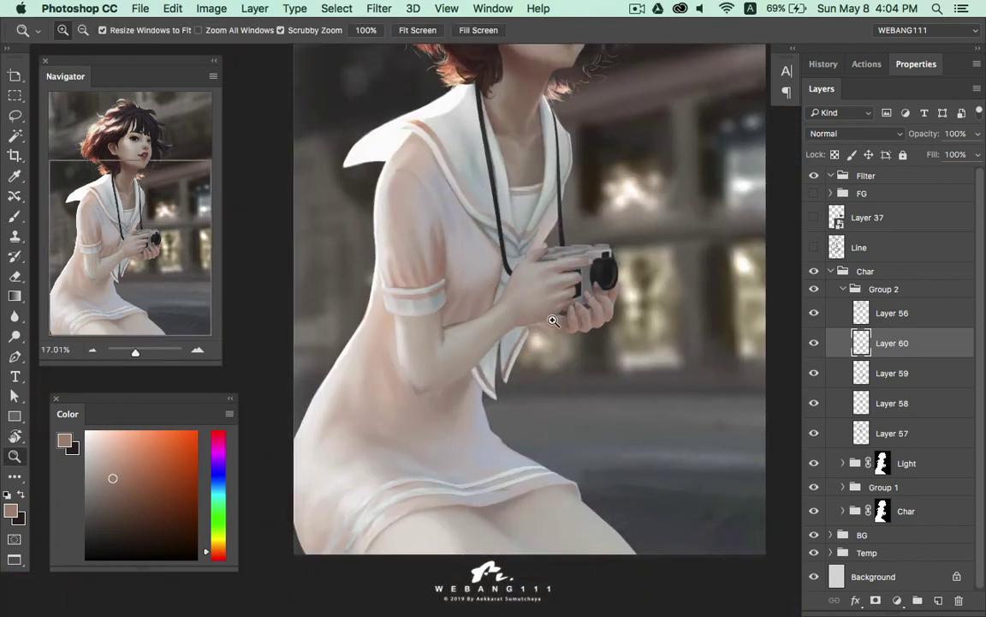
Zoom to 76% on the wrist and reduce the skin-painting brush to size 8
click(556, 265)
drag(555, 266, 593, 259)
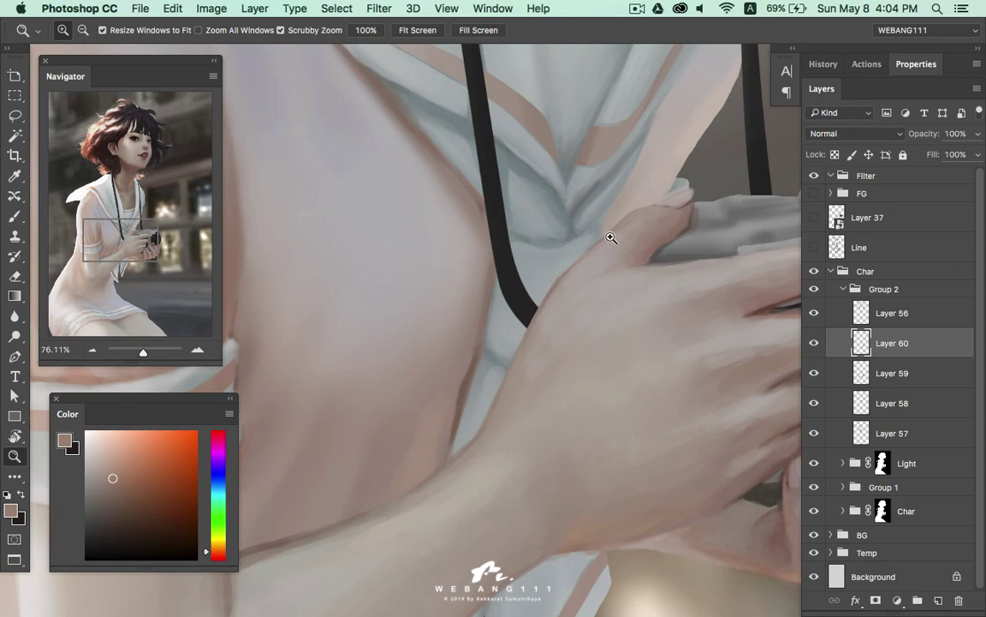
key(b)
alt+click(589, 307)
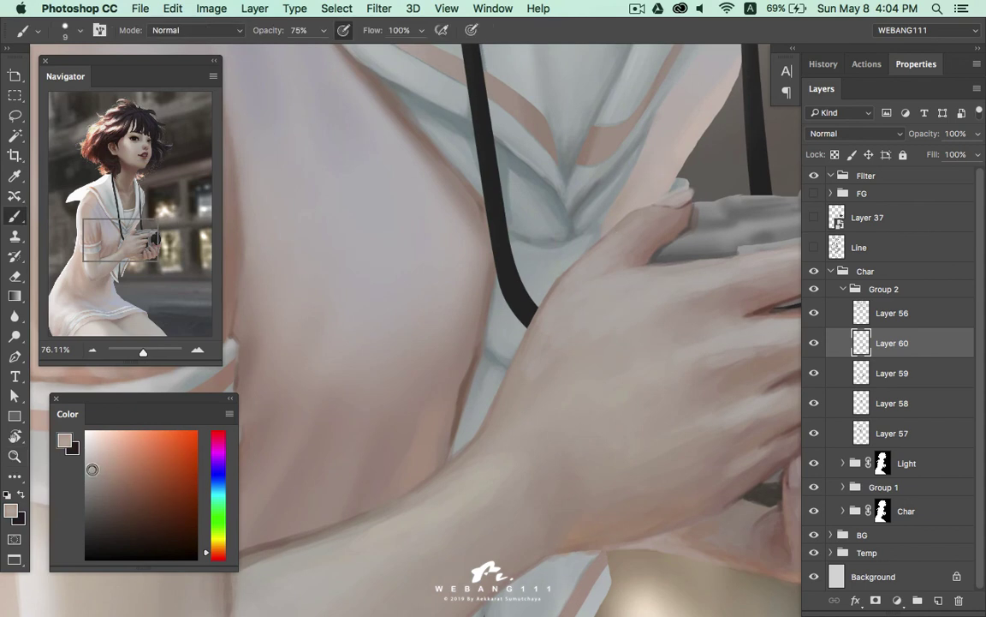
key(bracketleft)
Tidy where the black camera strap meets the wrist using sampled shirt greys and strap black
alt+click(465, 273)
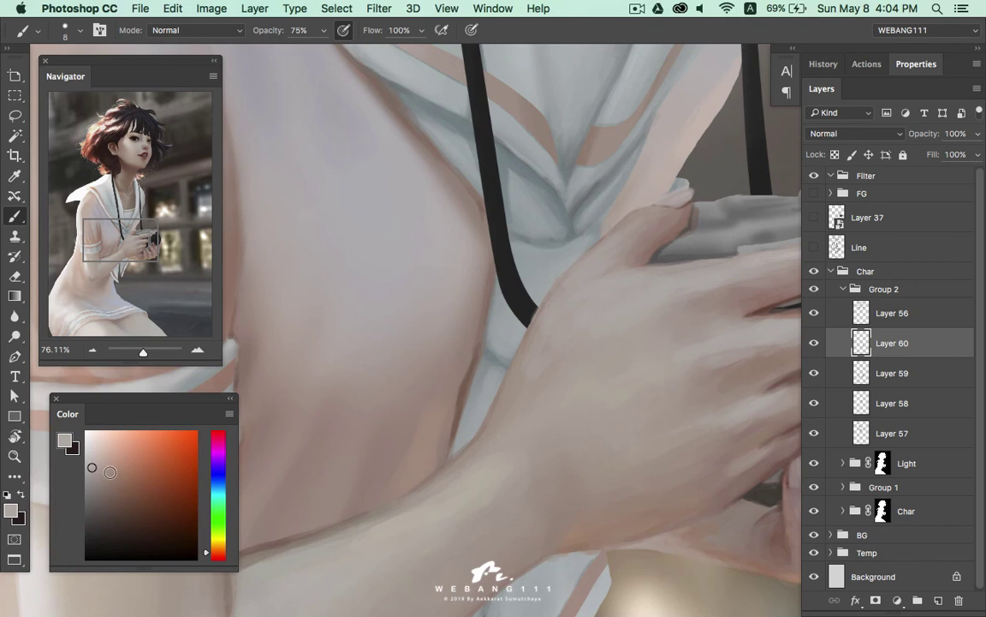
alt+click(567, 271)
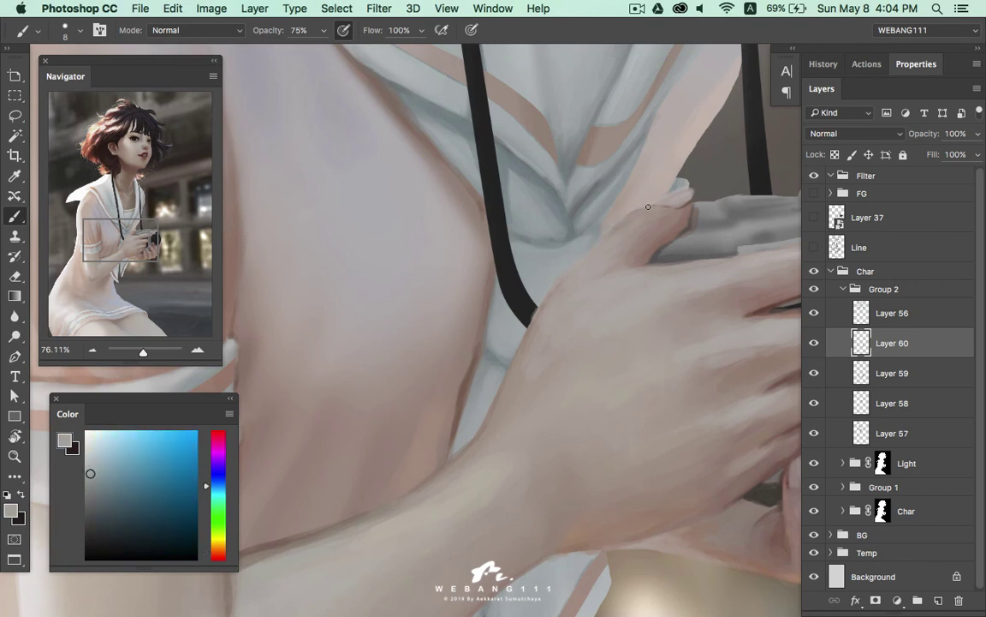
alt+click(532, 307)
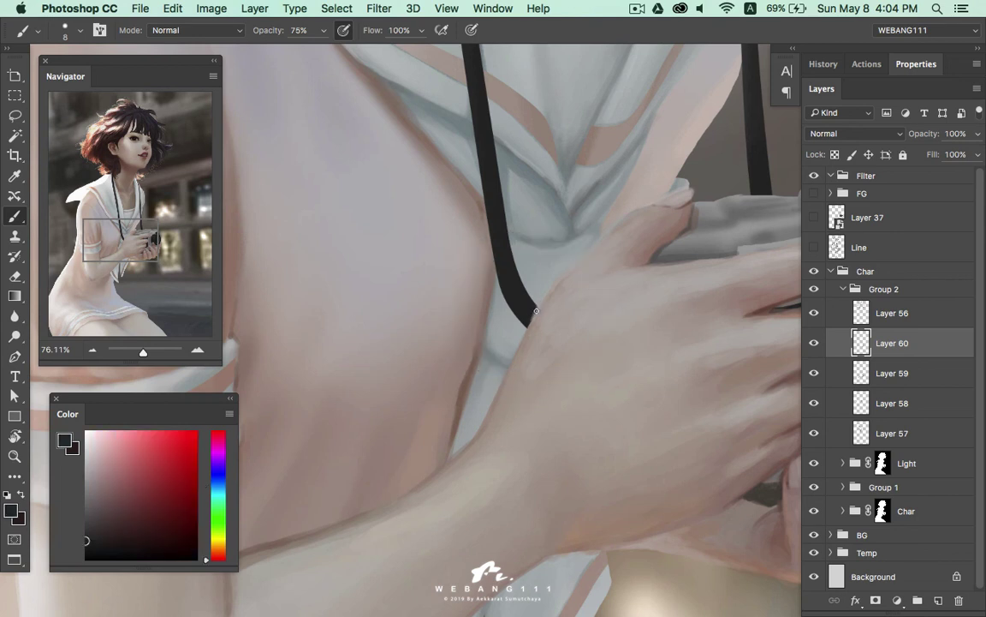
alt+click(537, 305)
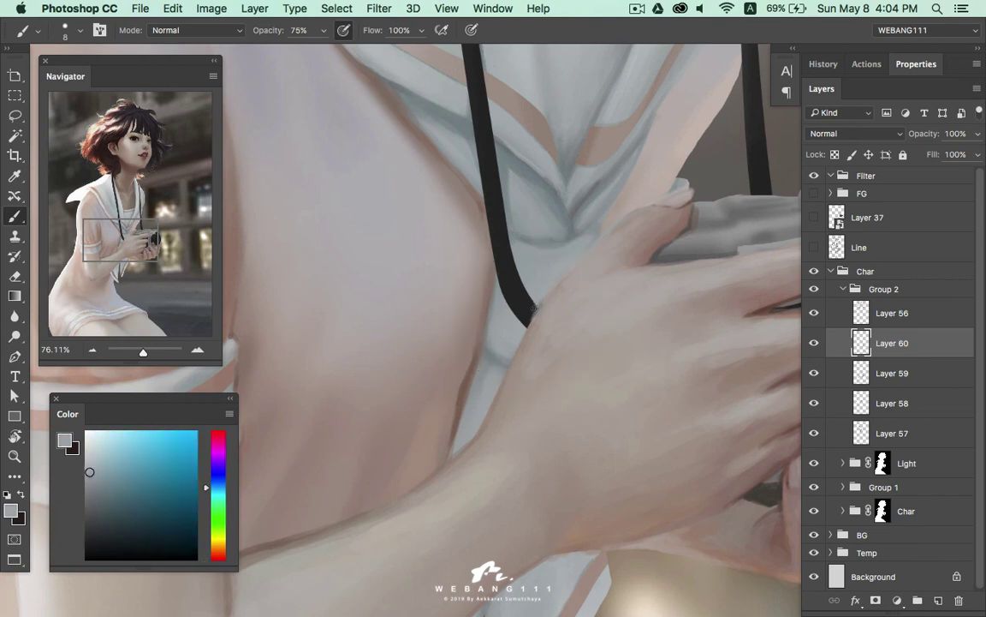
alt+click(532, 260)
alt+click(525, 318)
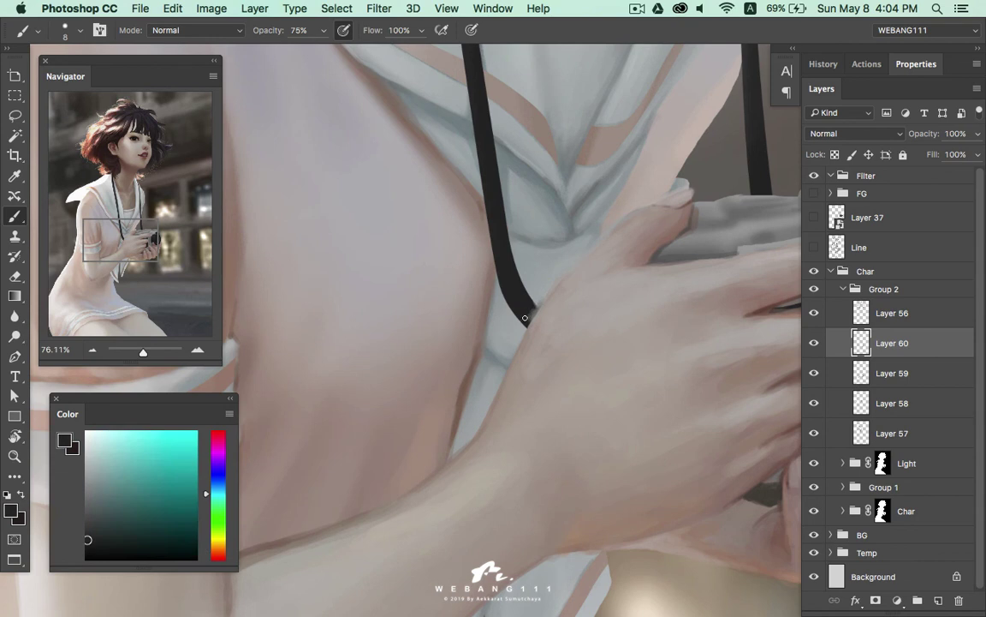
alt+click(524, 296)
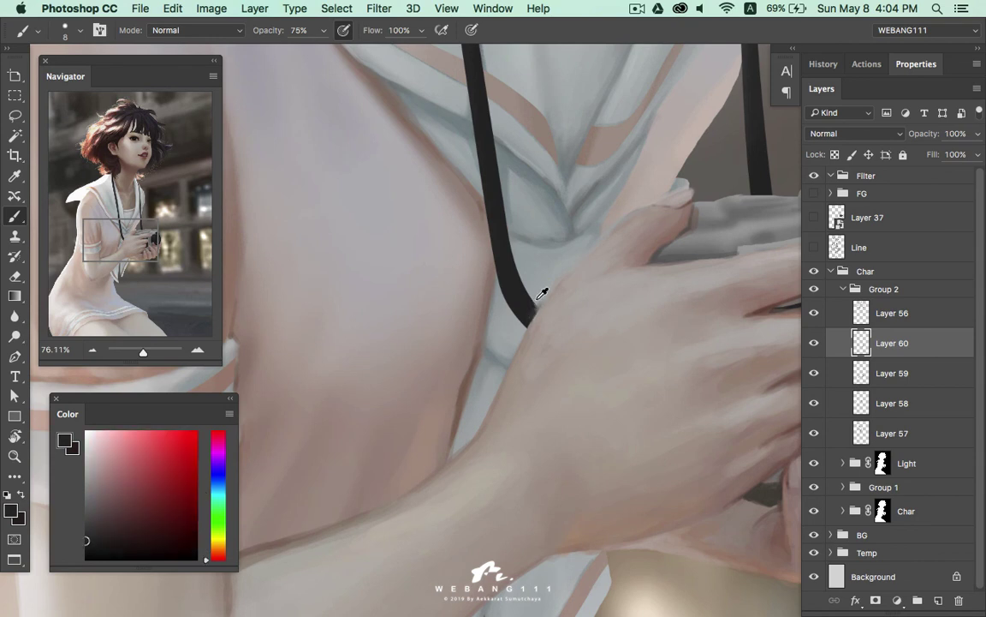
alt+click(544, 294)
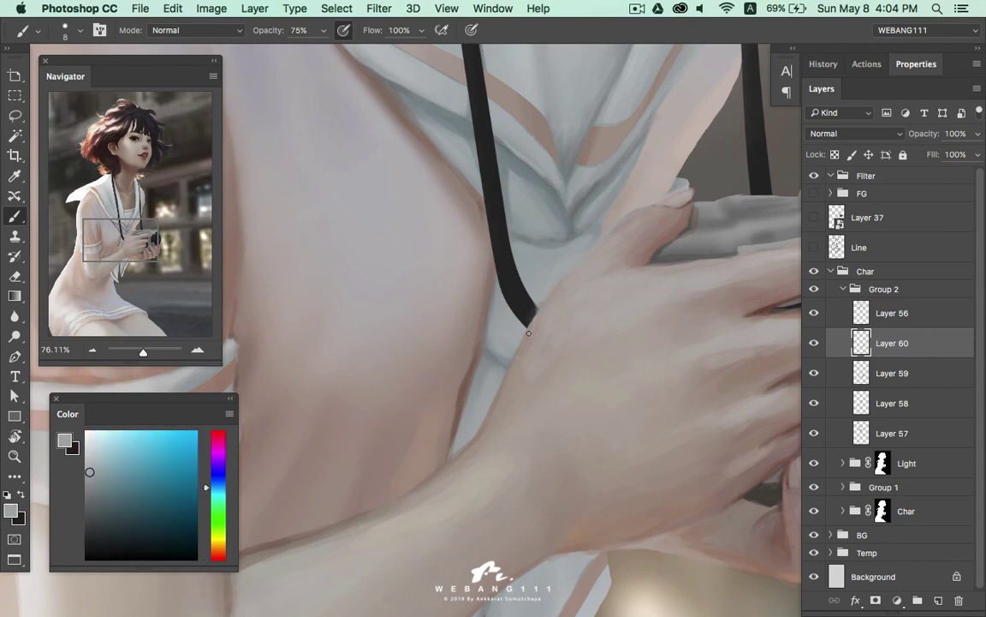
alt+click(575, 263)
alt+click(607, 248)
Blend warm and brownish-pink skin tones over the back of the hand
alt+click(637, 207)
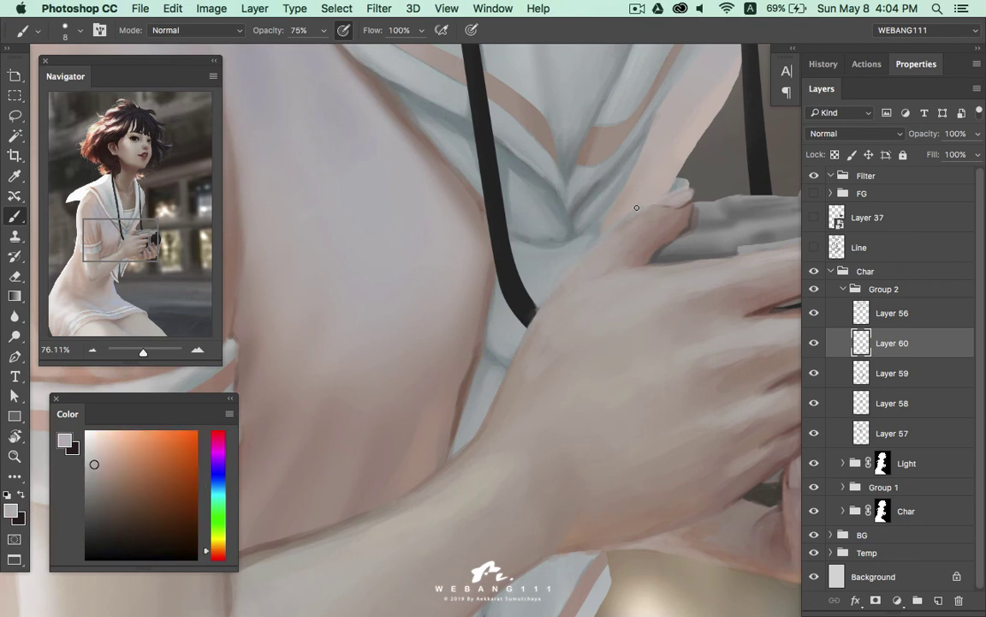
alt+click(564, 281)
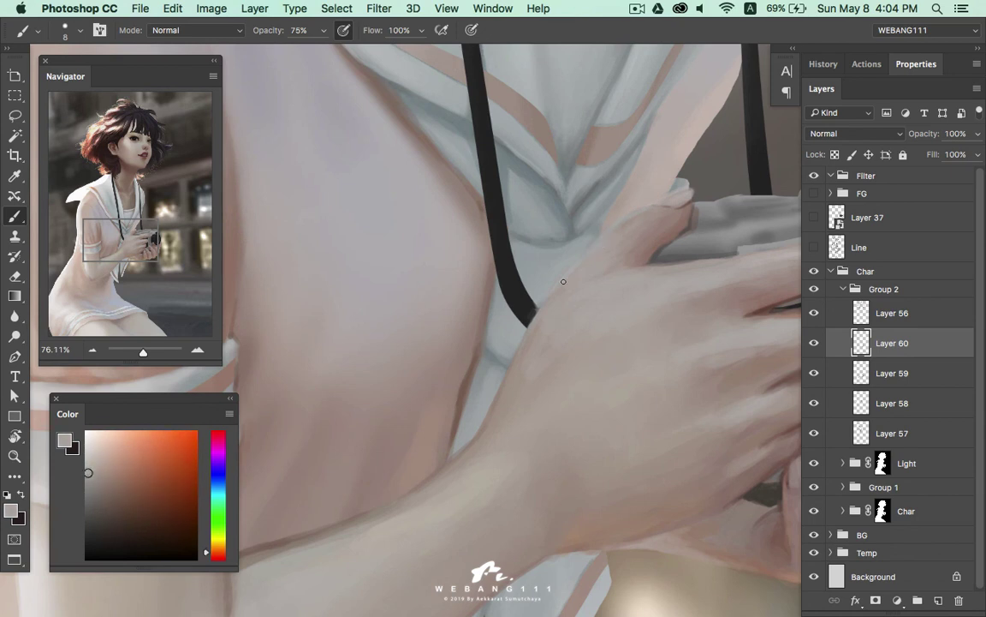
alt+click(599, 230)
alt+click(645, 229)
alt+click(649, 260)
alt+click(640, 268)
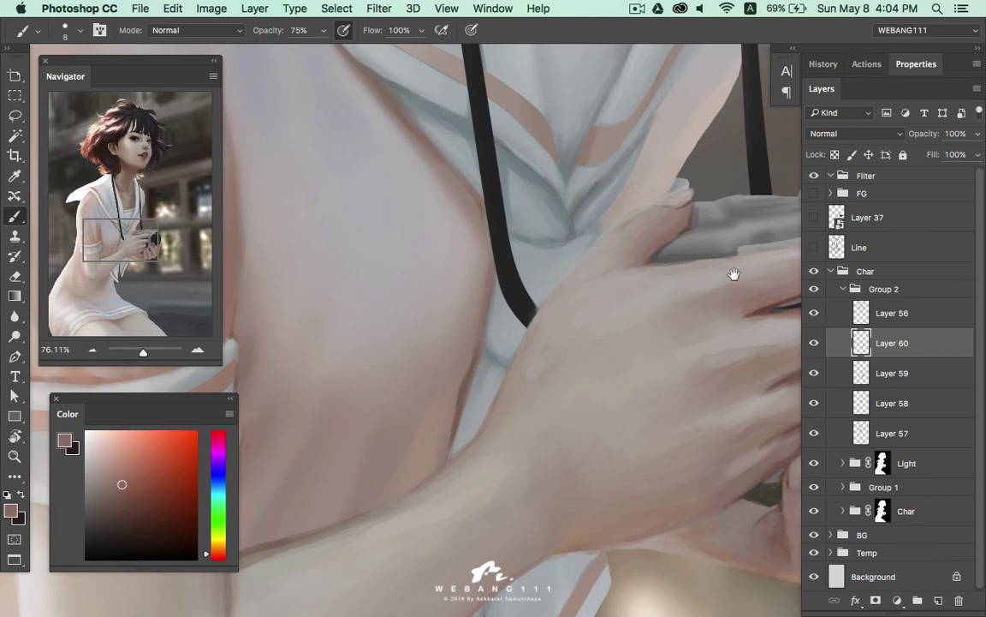
Bring the camera into view and pick up its near-black and mid-grey body tones
drag(728, 273, 533, 337)
alt+click(529, 332)
alt+click(540, 329)
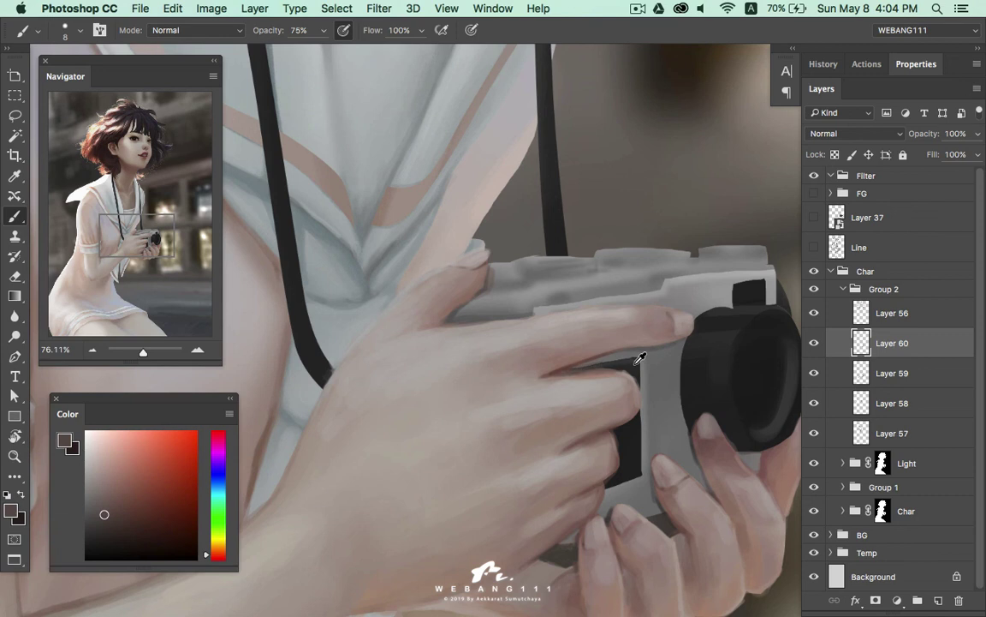
alt+click(636, 361)
alt+click(644, 387)
alt+click(640, 377)
alt+click(642, 385)
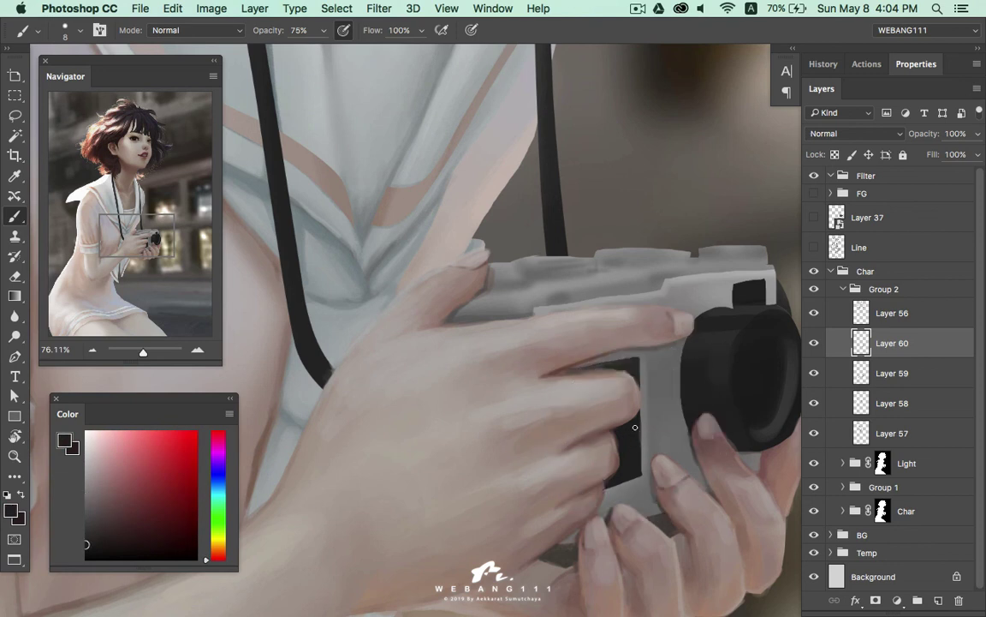
alt+click(624, 486)
alt+click(701, 326)
Paint light grey highlights along the camera body's top-left edge
alt+click(556, 293)
alt+click(575, 289)
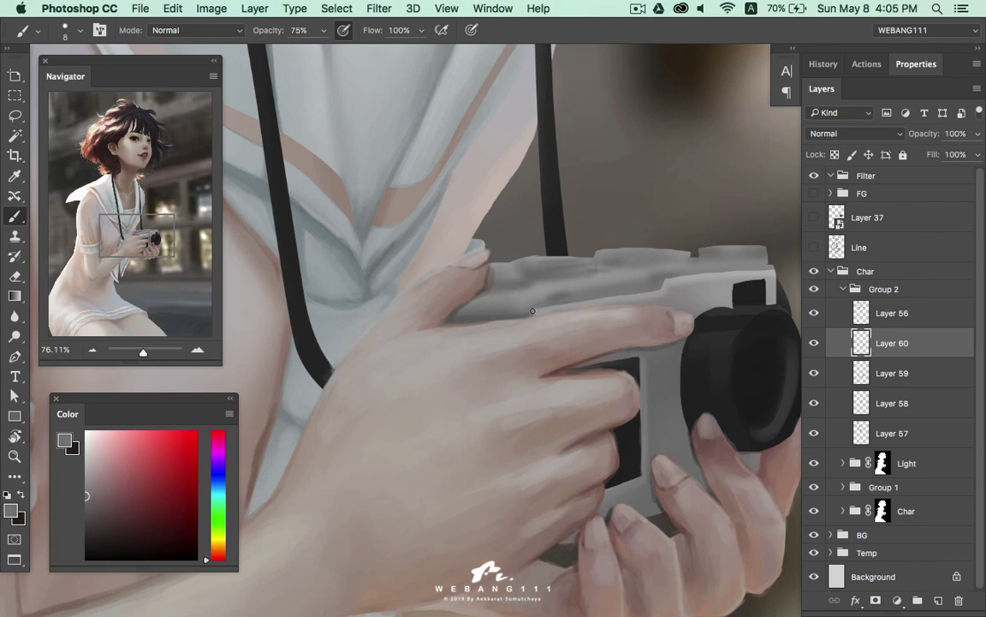
alt+click(593, 257)
alt+click(613, 246)
alt+click(723, 275)
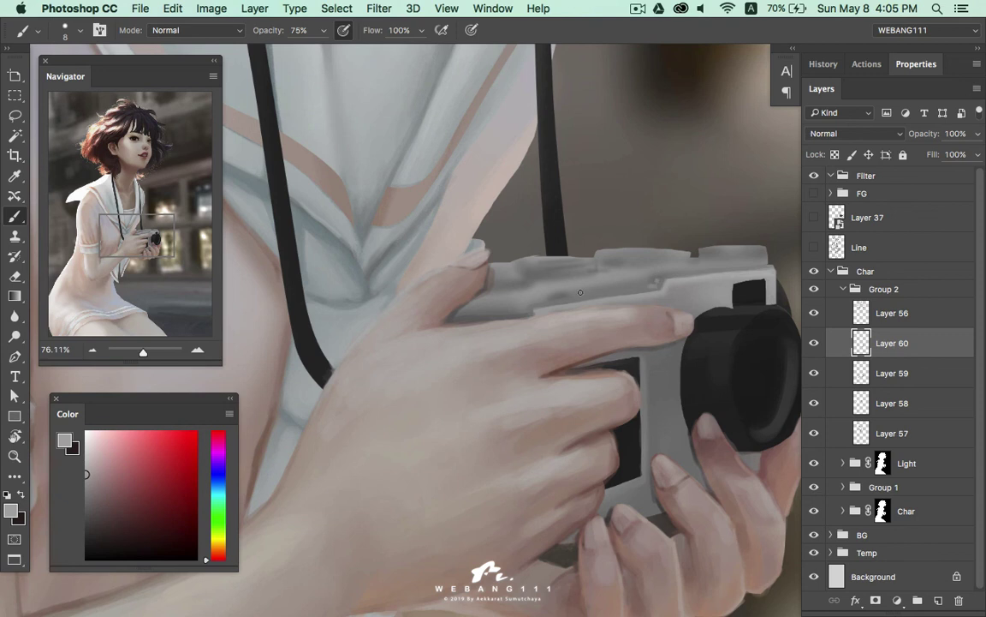
alt+click(510, 268)
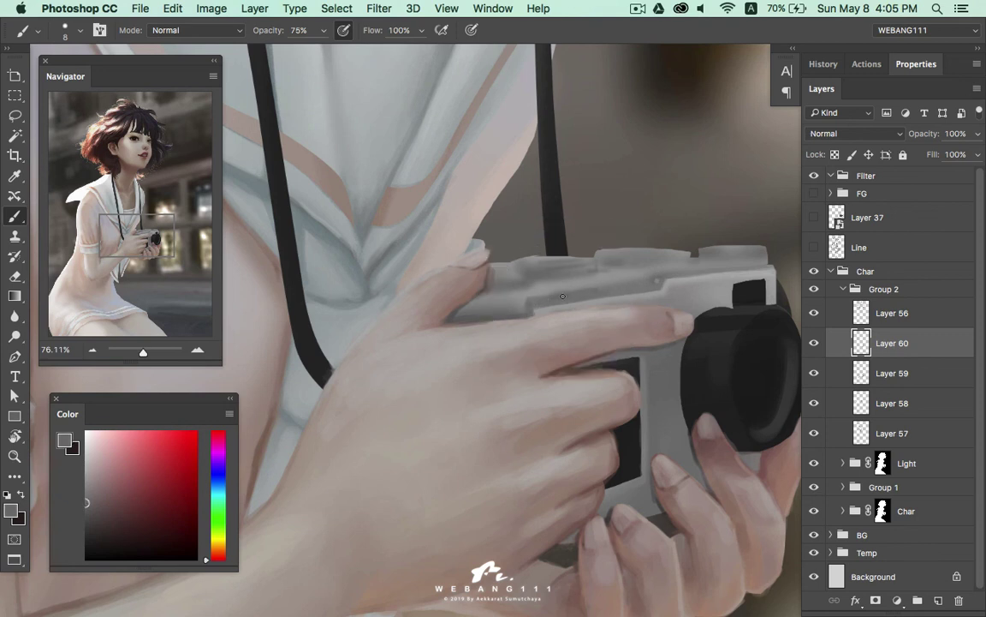
alt+click(494, 260)
drag(499, 264, 536, 262)
Refine the camera top with lighter and darker greys, then zoom out to the whole painting
alt+click(657, 279)
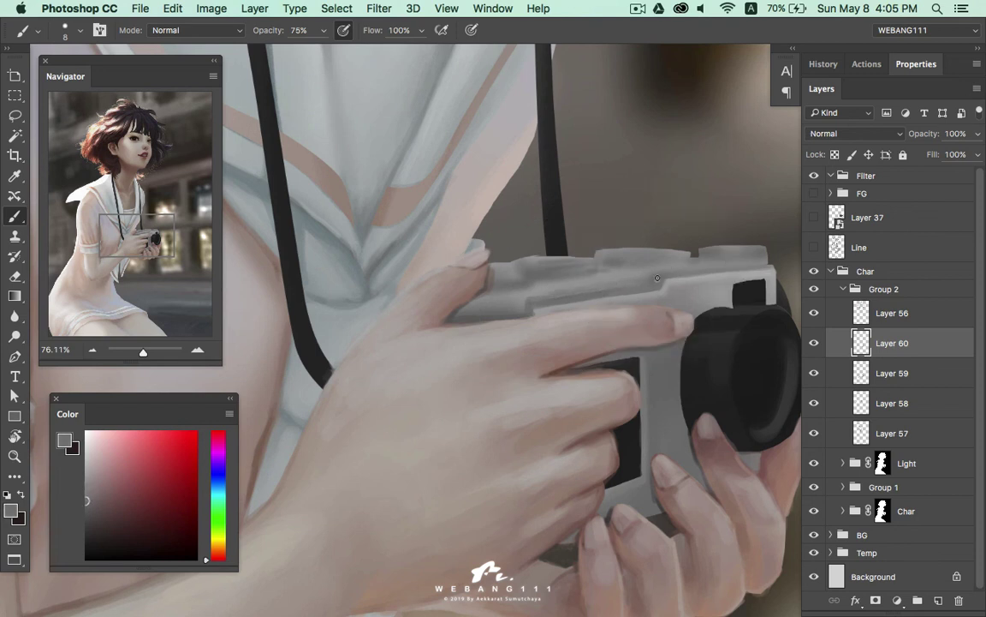
alt+click(544, 296)
alt+click(551, 286)
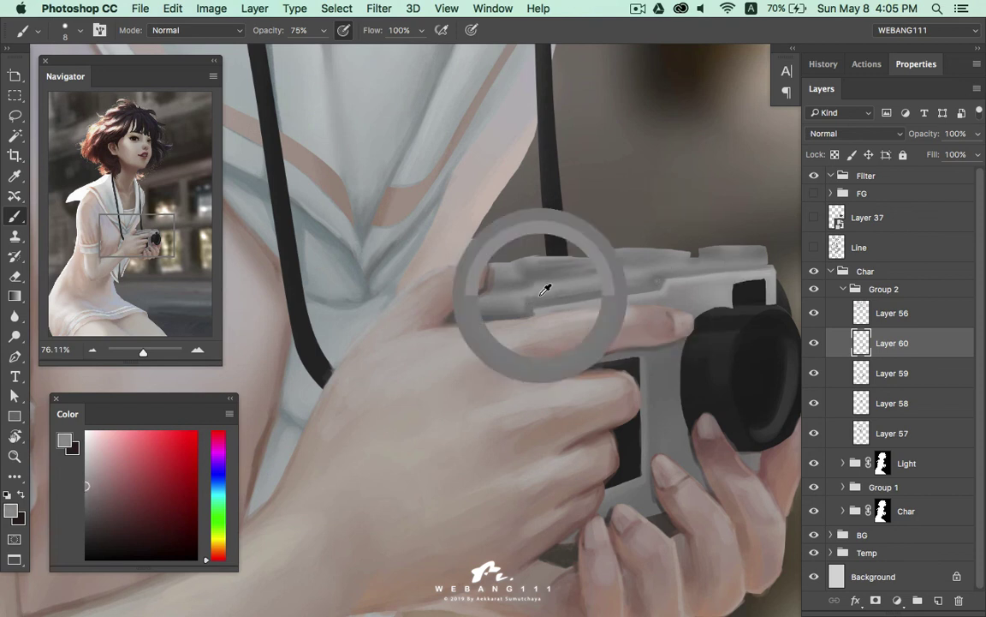
alt+click(599, 244)
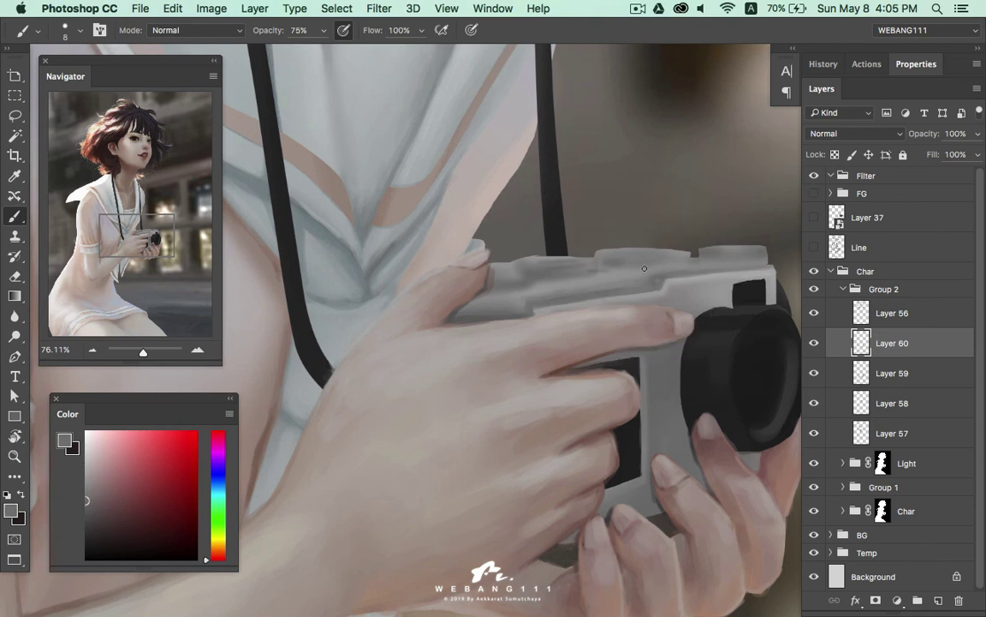
key(z)
drag(644, 268, 548, 268)
click(638, 9)
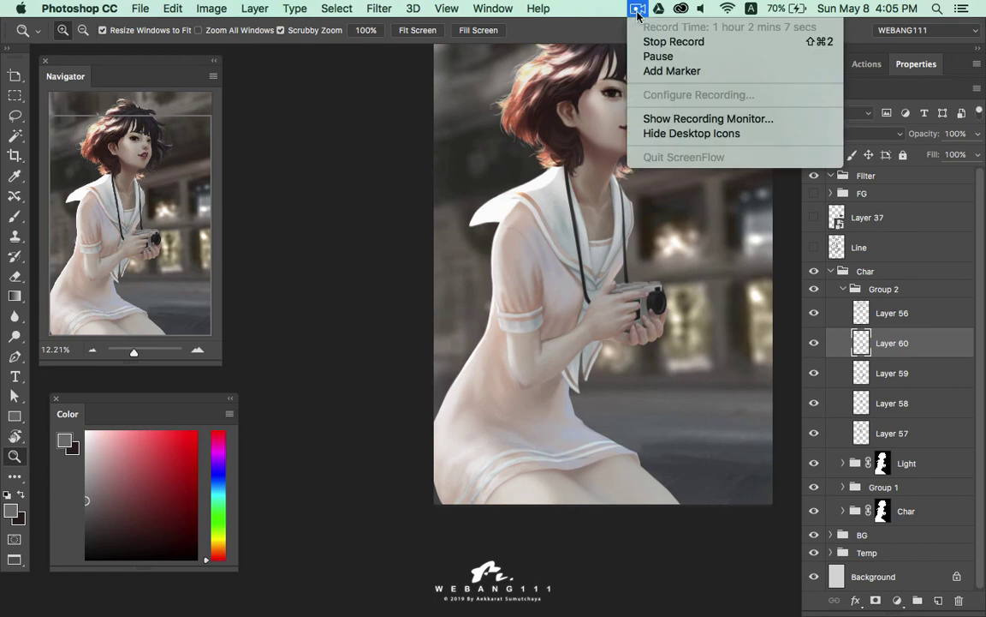